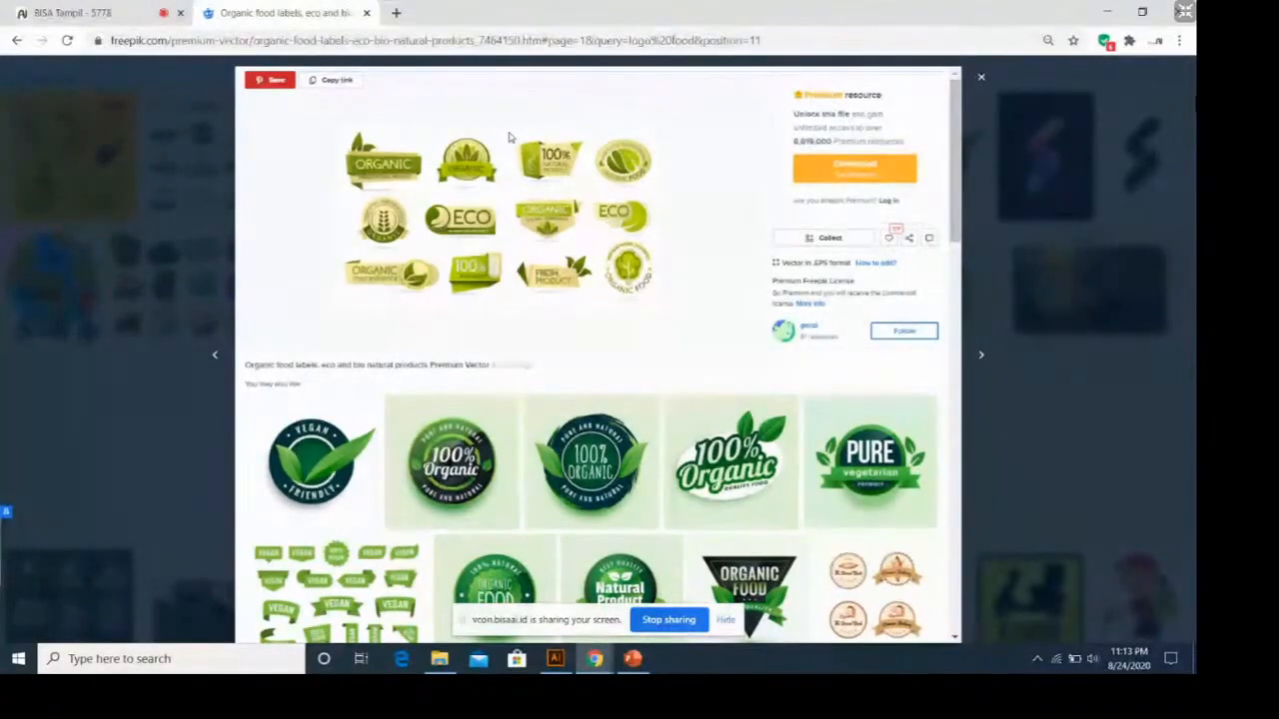
Review the organic food labels vector on Freepik as a reference for label designs.
click(986, 85)
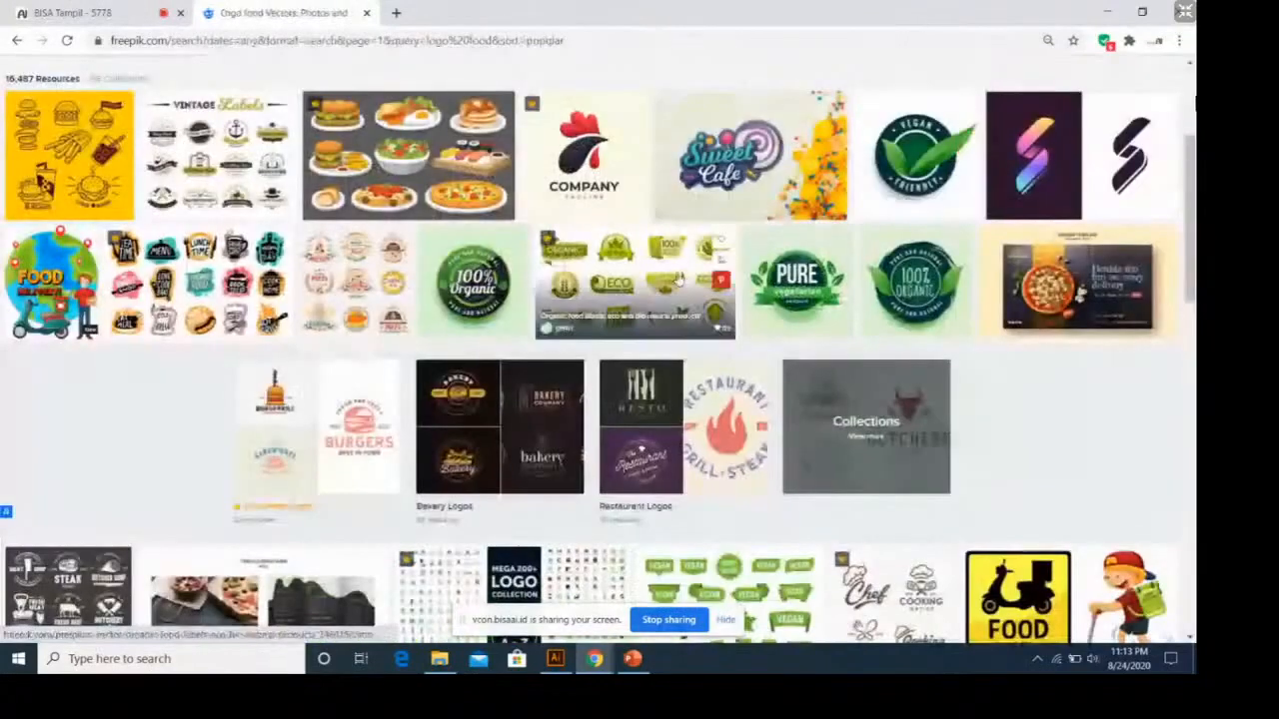
click(625, 241)
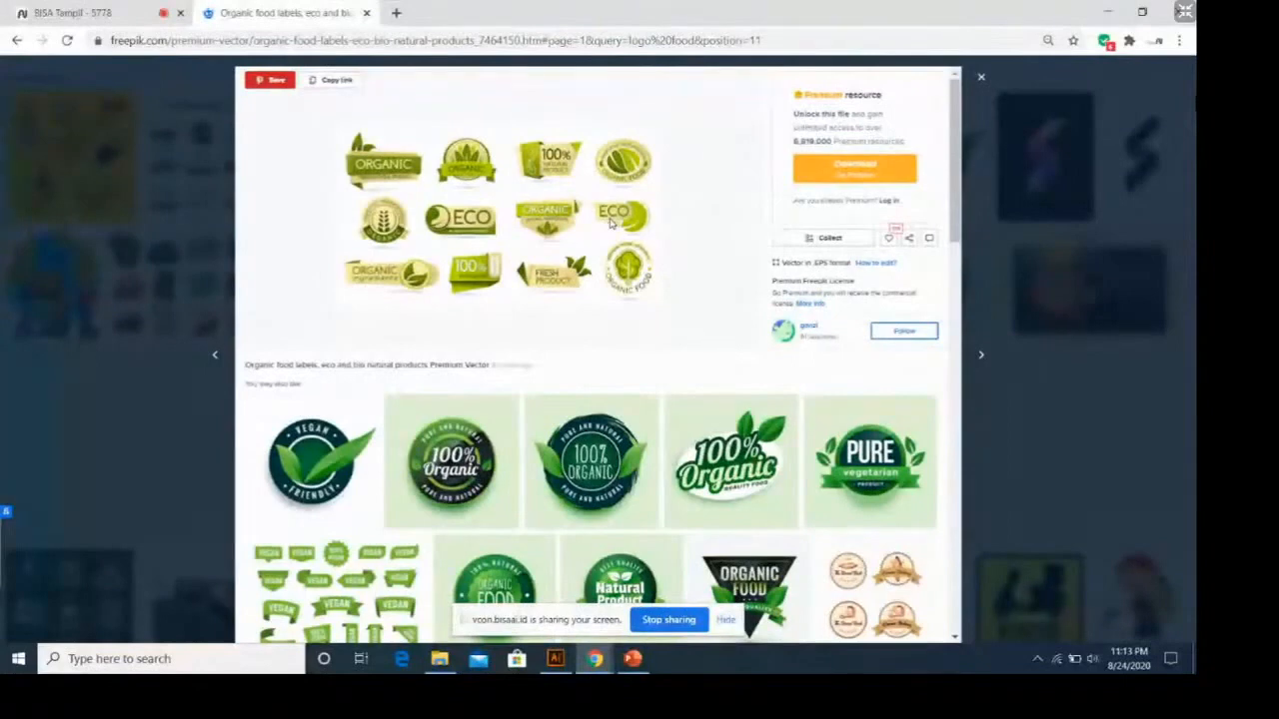
click(982, 78)
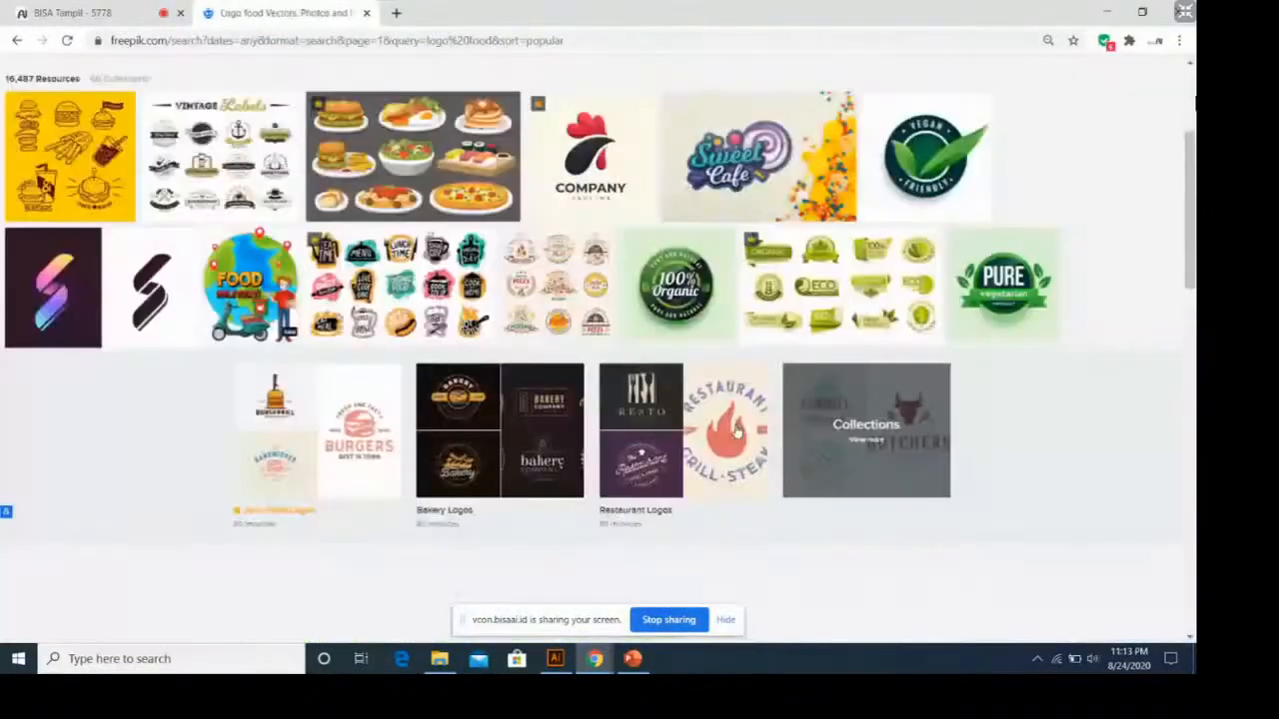
Switch to Illustrator and move the Fresh and Tasty logo slightly to the left in the Untitled-16 document.
click(555, 658)
click(154, 66)
scroll(580, 474, up, 1)
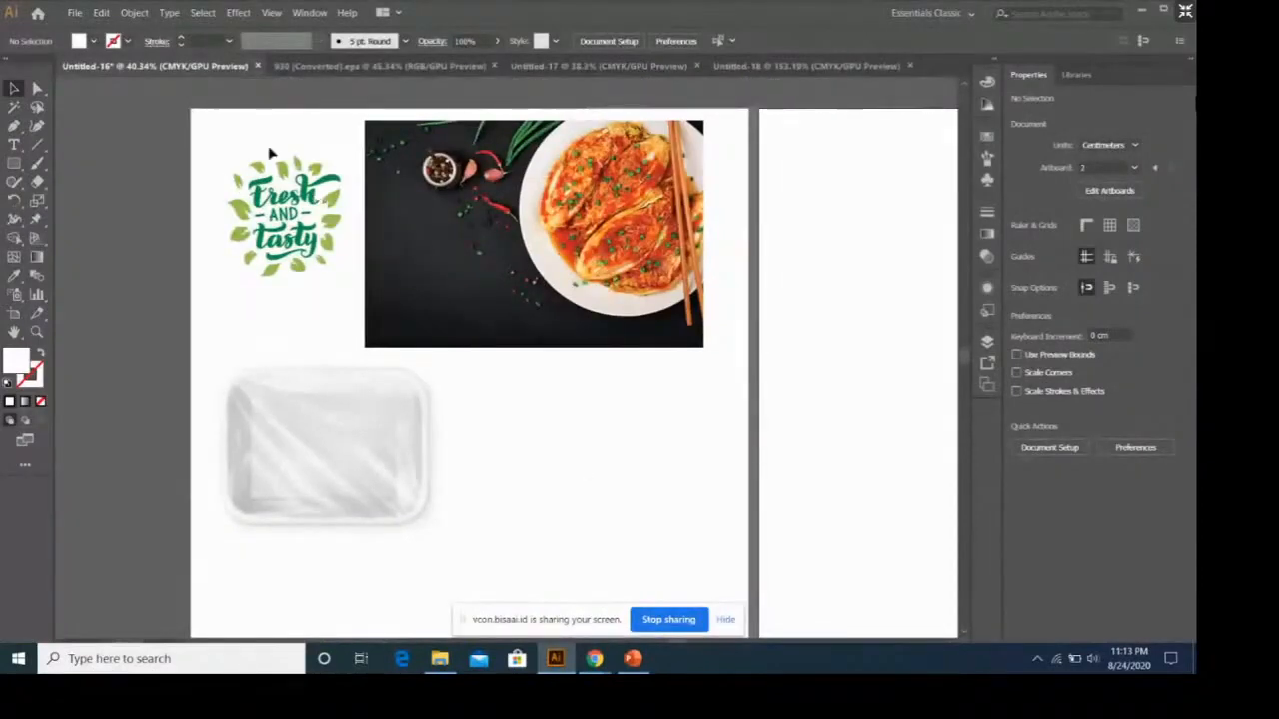
drag(201, 130, 341, 319)
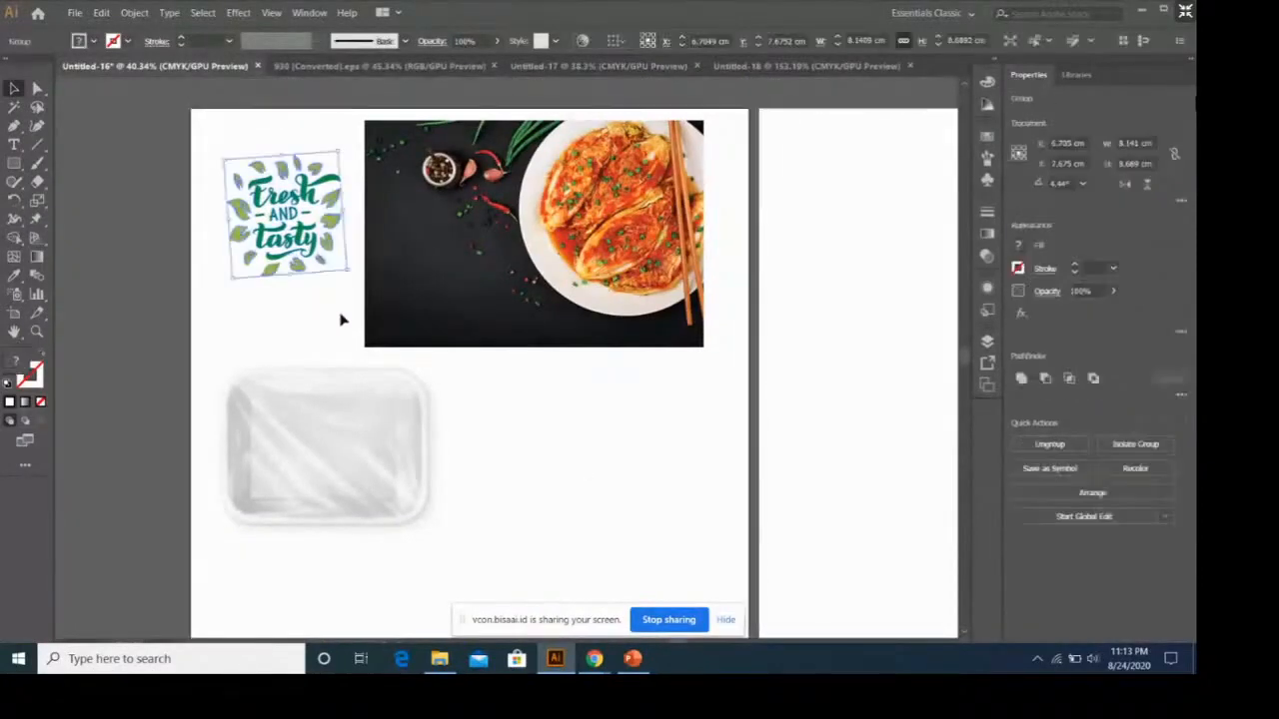
click(340, 320)
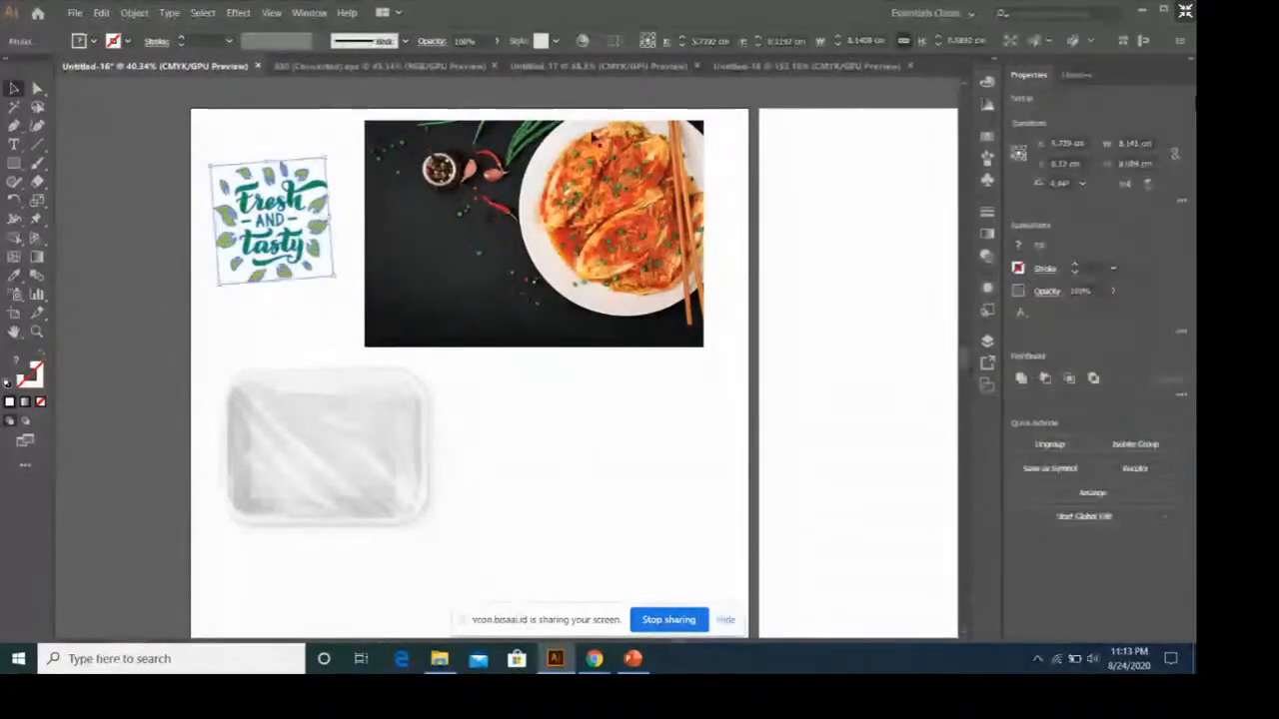
Examine the kimchi photo and the plastic food tray placed on the artboard.
click(588, 204)
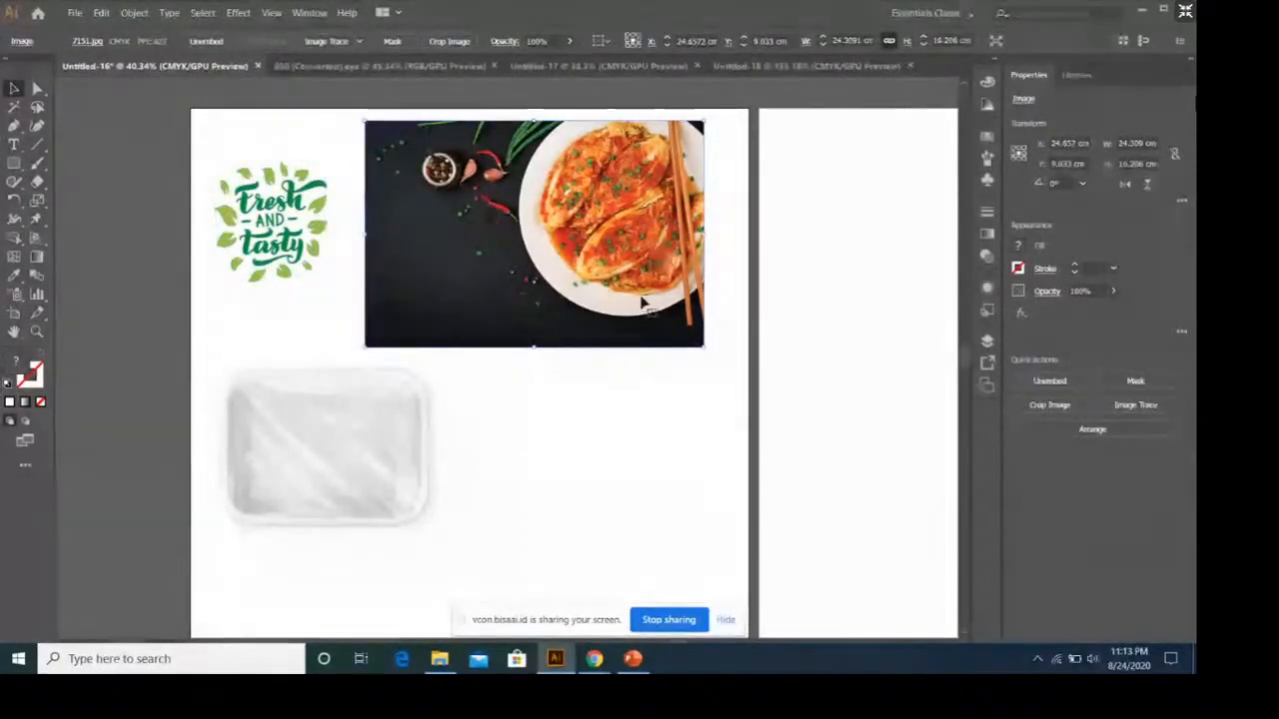
click(498, 502)
click(401, 505)
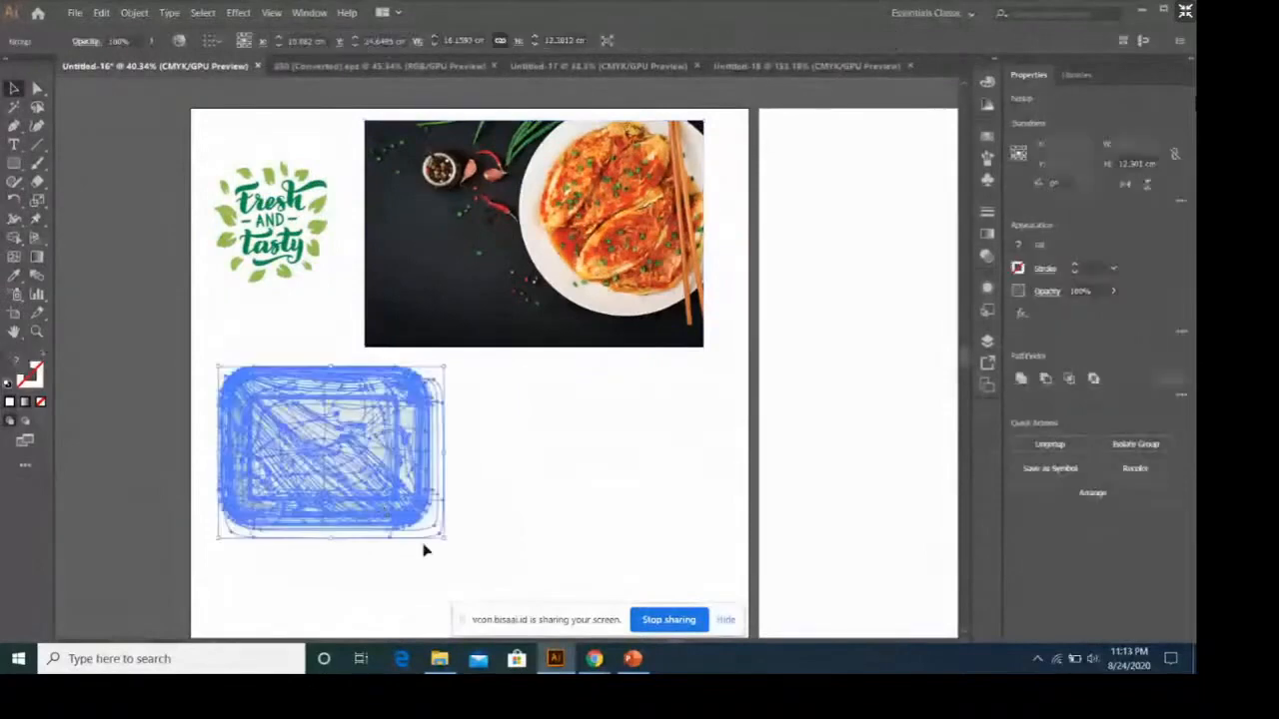
click(479, 526)
click(331, 484)
click(530, 483)
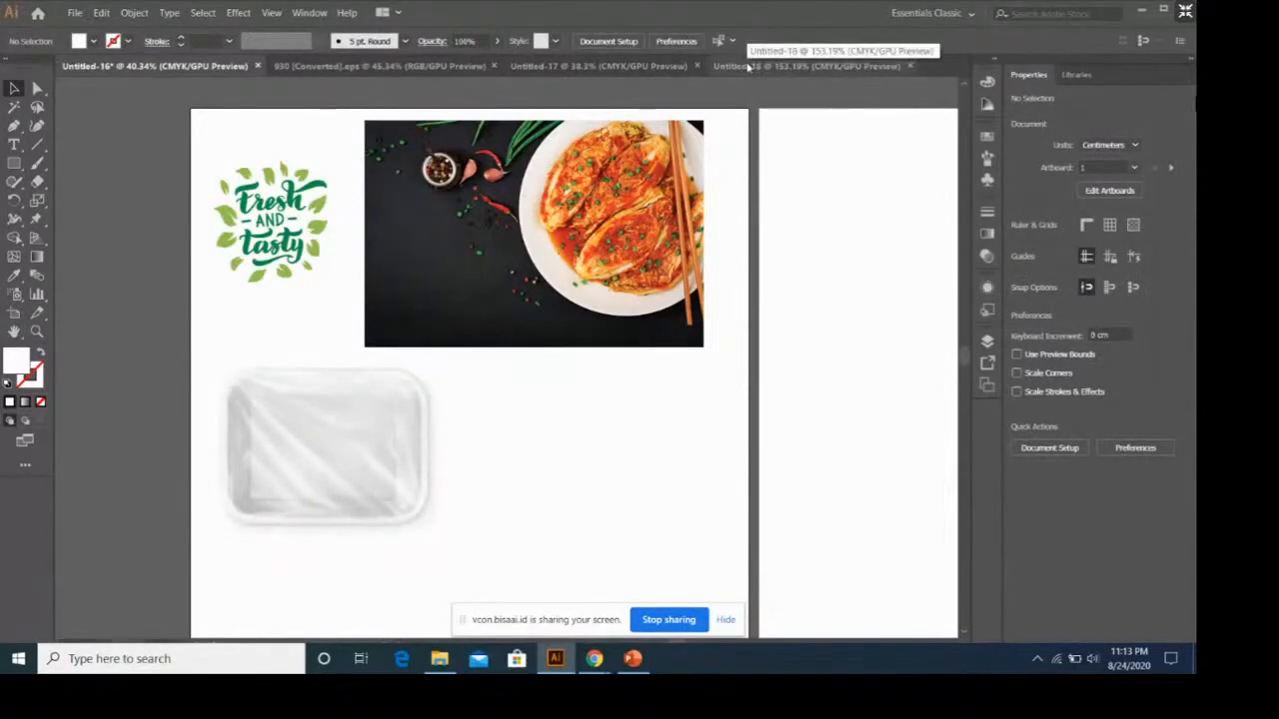
View the Label Sticker slide in PowerPoint and return to the blank Untitled-18 document in Illustrator.
click(633, 660)
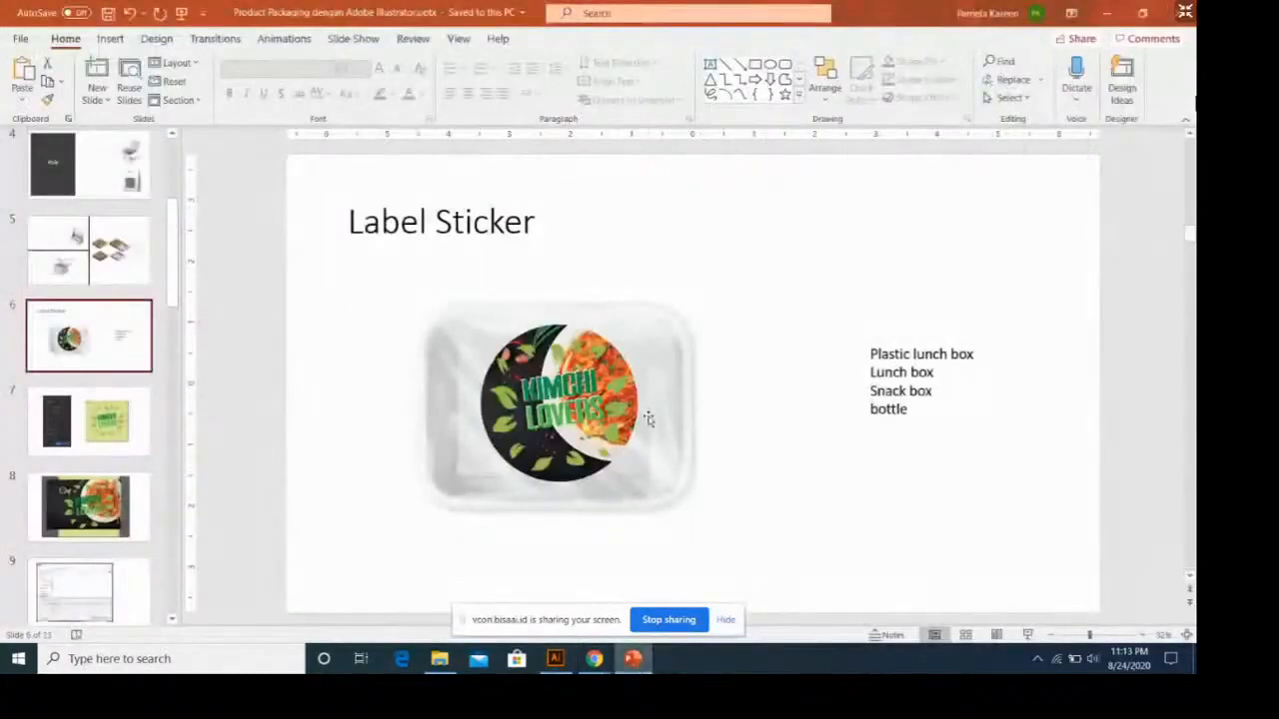
click(633, 659)
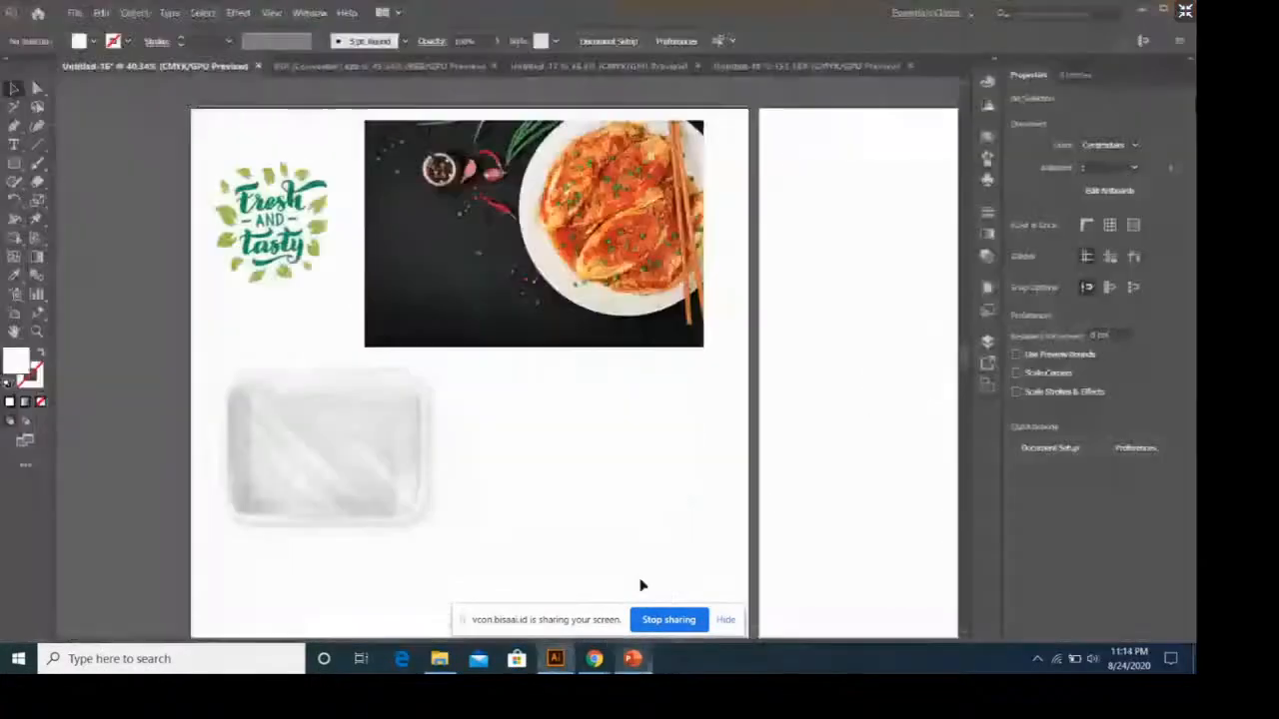
click(773, 72)
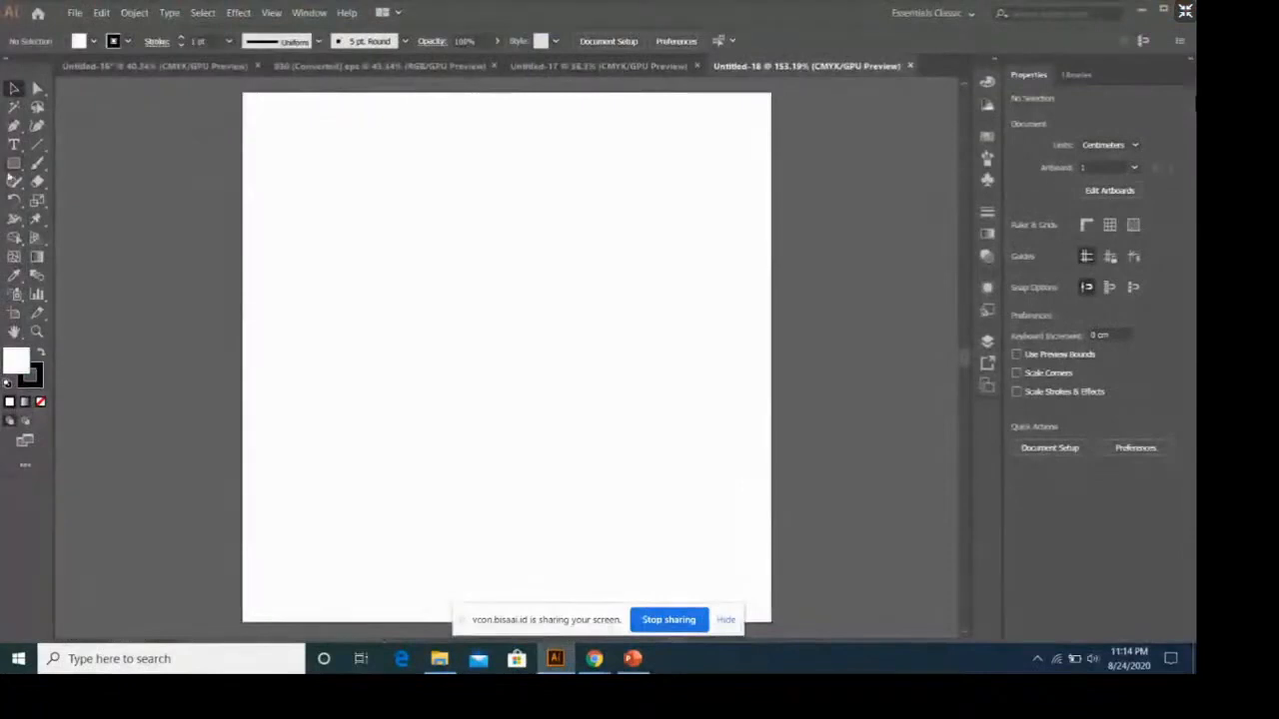
Draw a square of about 9.56 cm per side just inside the artboard edges with the Rectangle tool.
drag(13, 165, 89, 168)
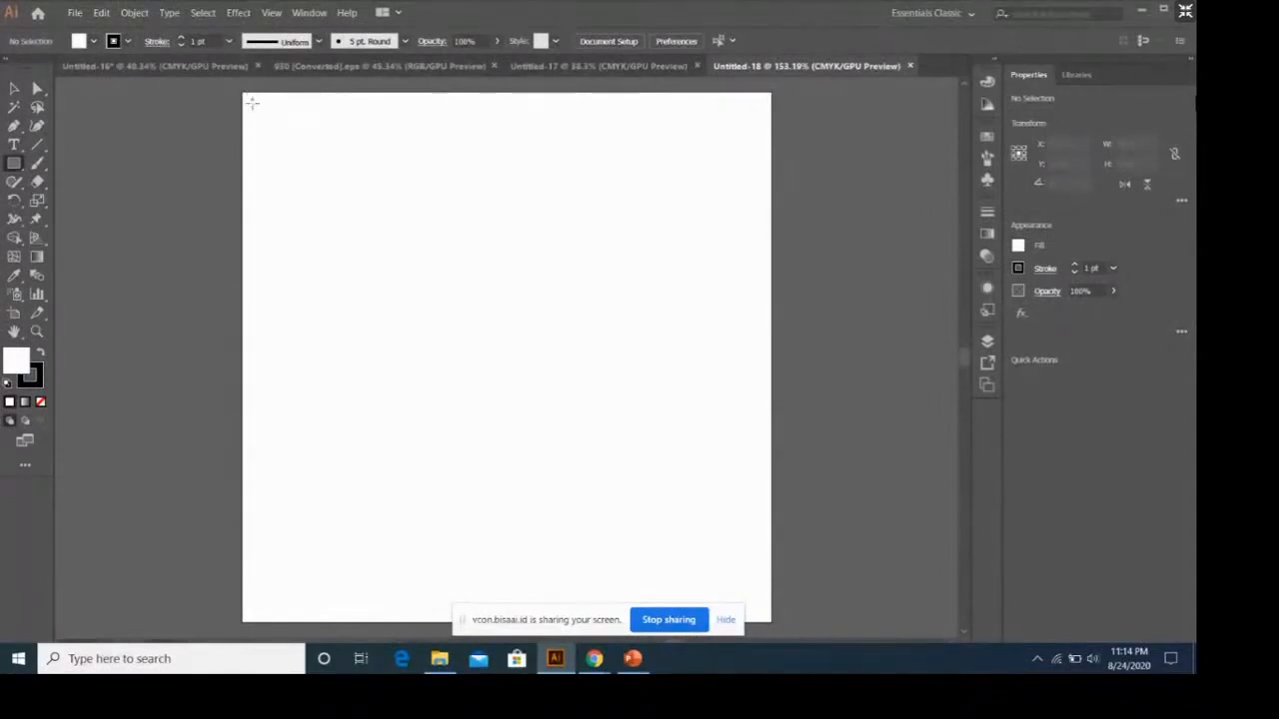
drag(253, 104, 578, 430)
drag(623, 384, 758, 503)
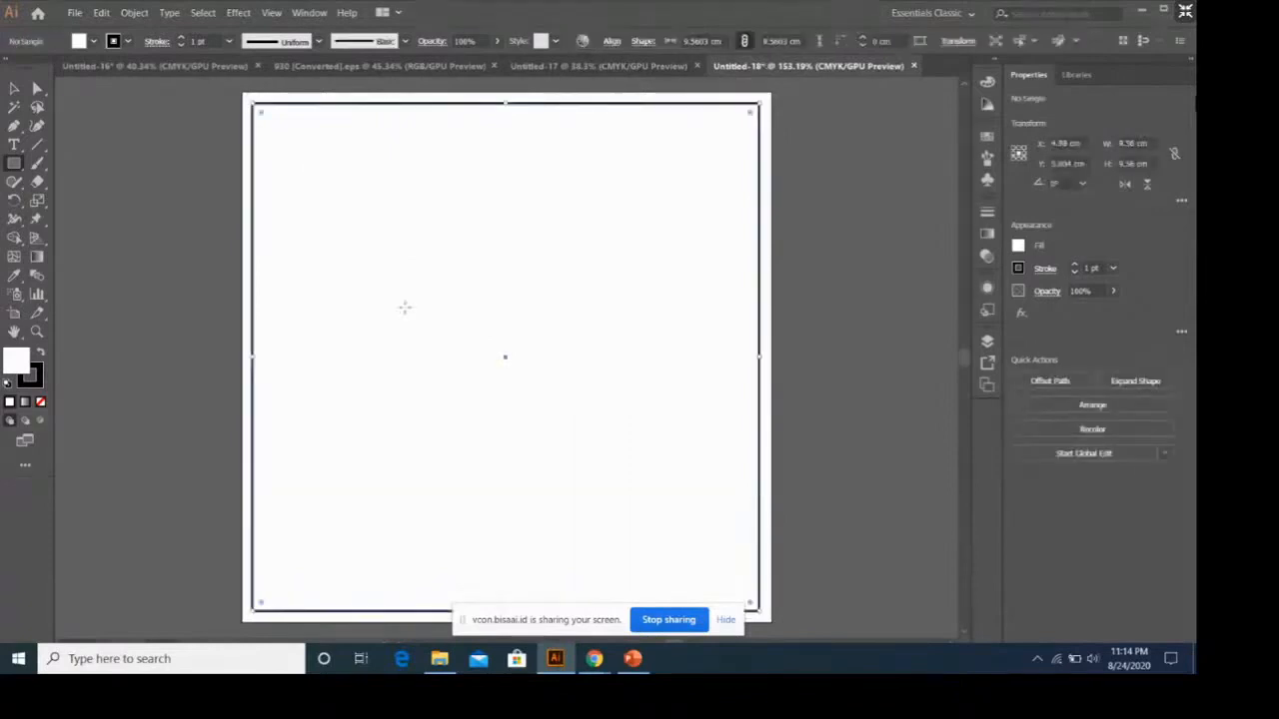
Fill the square with green and remove its stroke.
click(1018, 246)
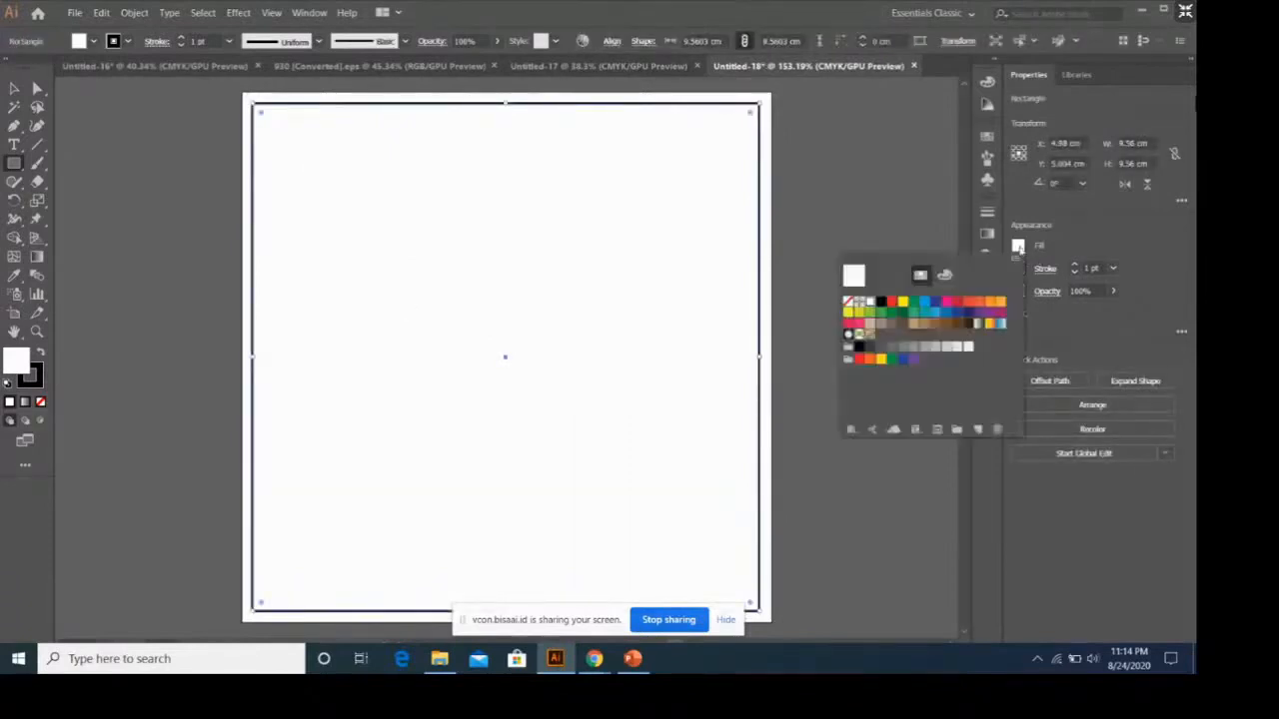
click(883, 315)
click(1017, 268)
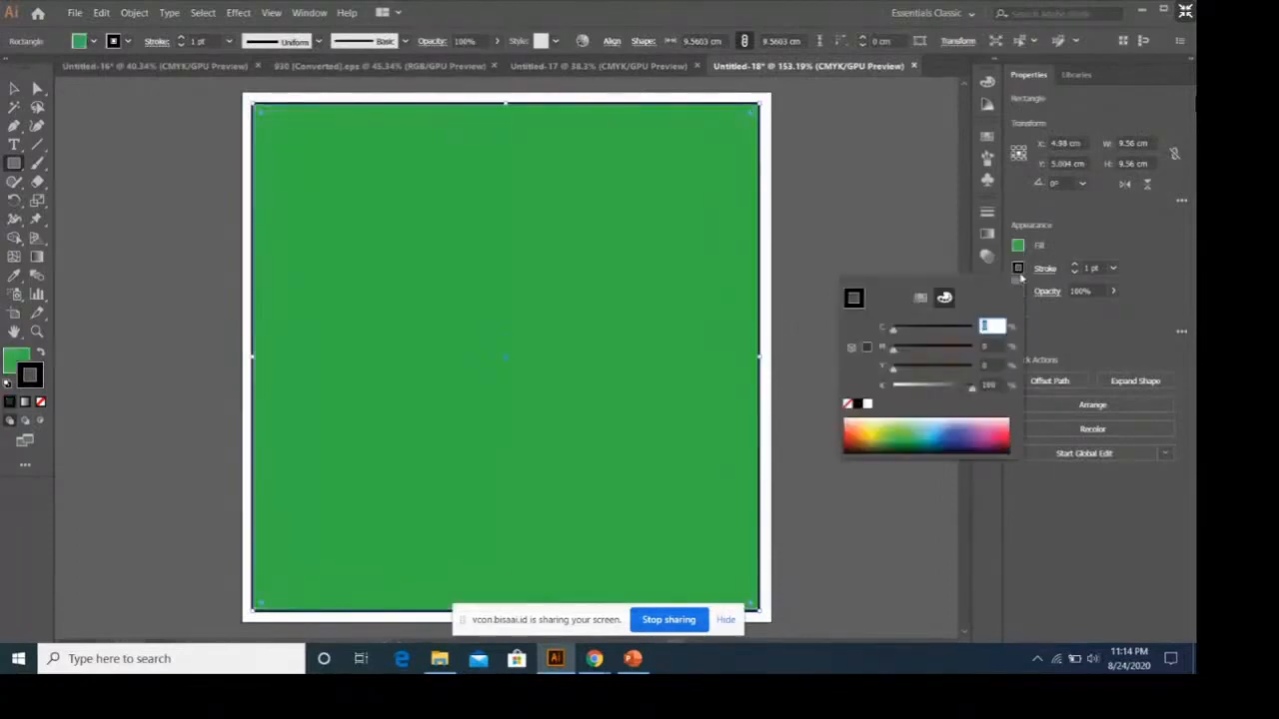
click(847, 402)
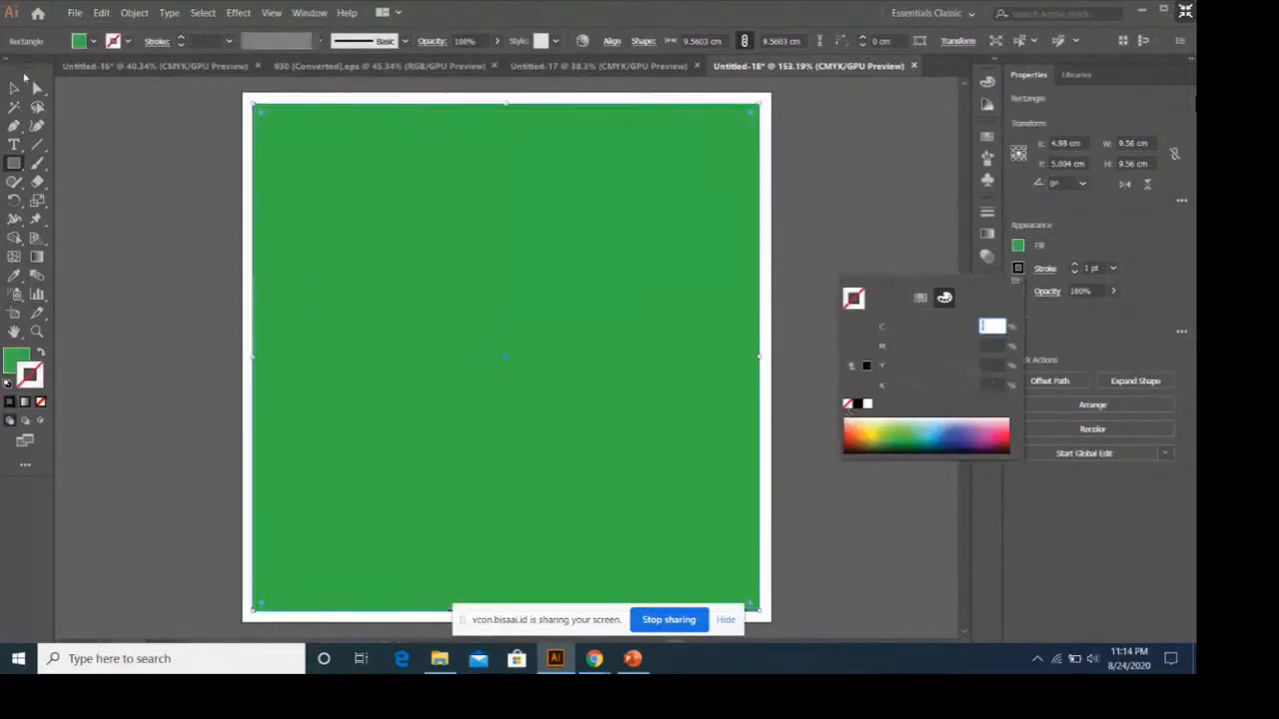
click(121, 136)
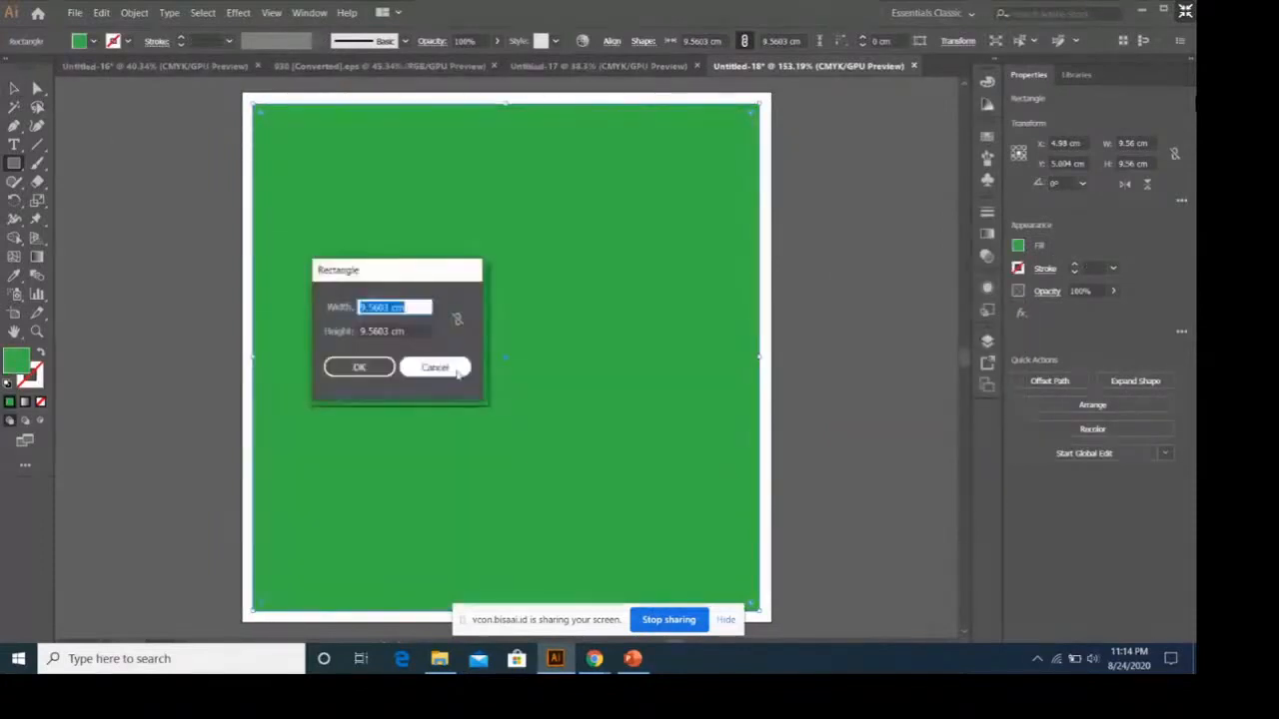
click(460, 371)
Copy the kimchi photo from Untitled-16 and paste it into Untitled-18.
click(253, 65)
key(v)
click(593, 237)
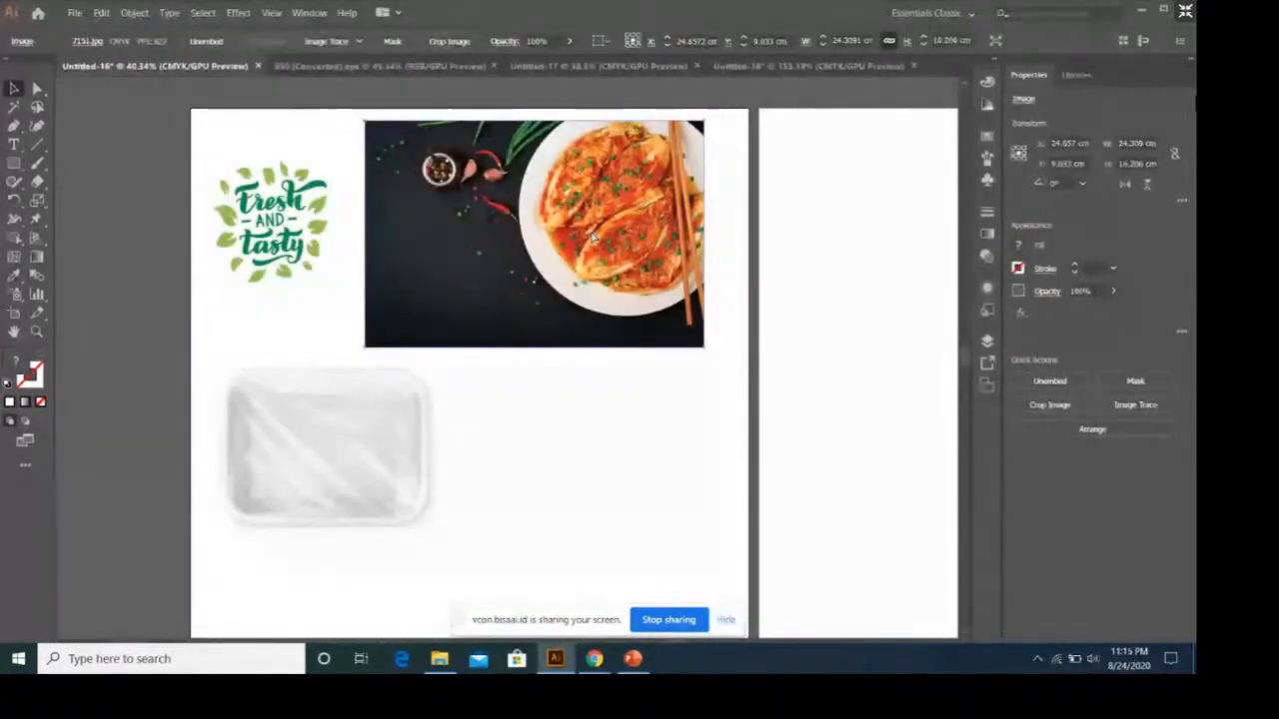
click(799, 67)
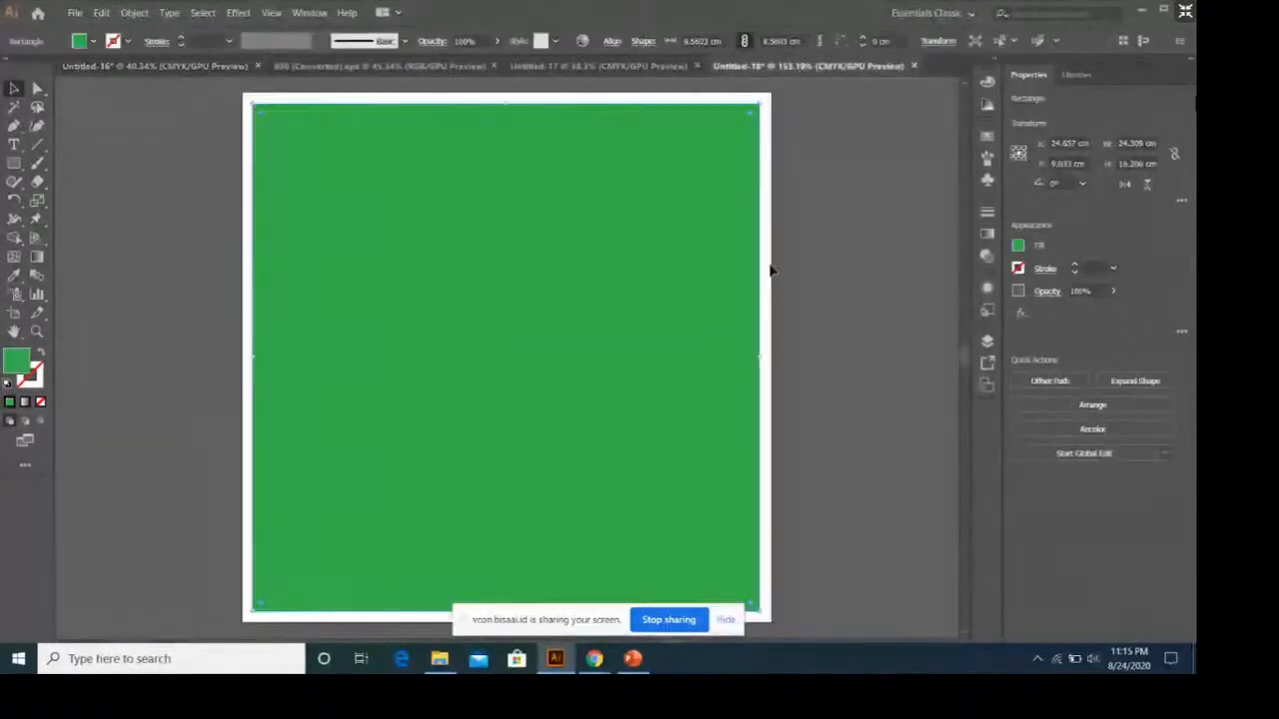
click(813, 356)
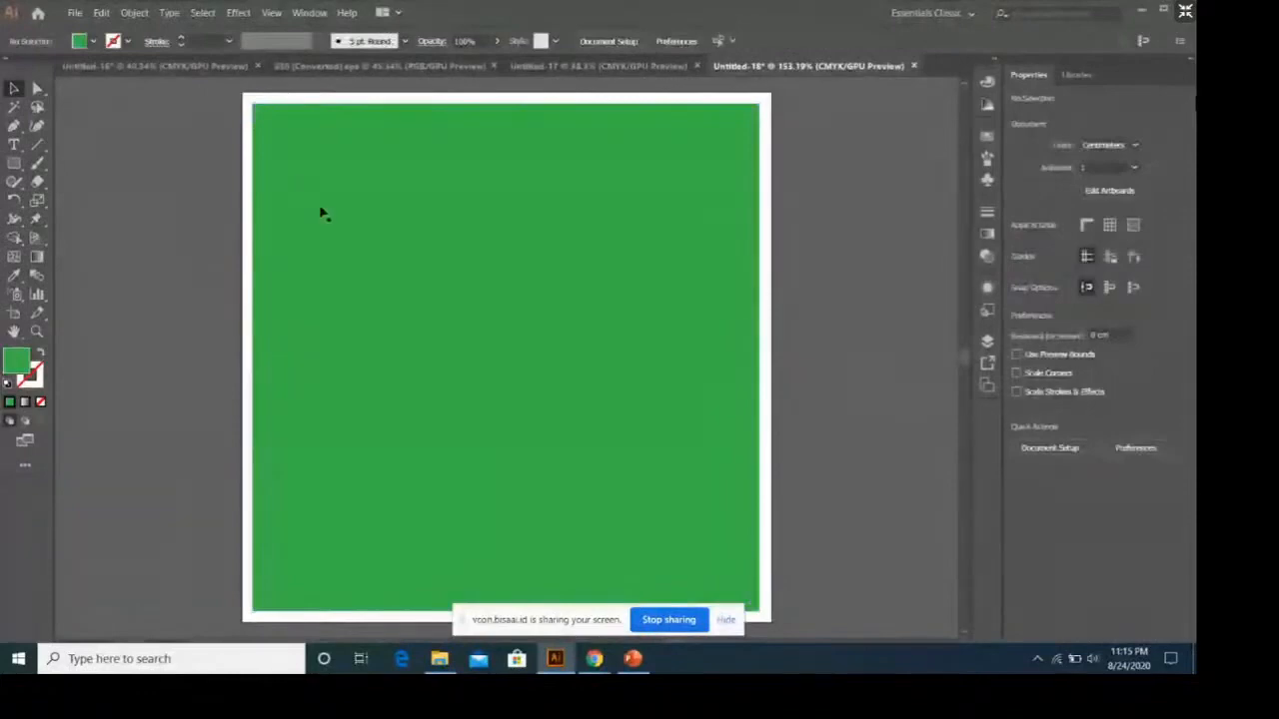
key(ctrl+v)
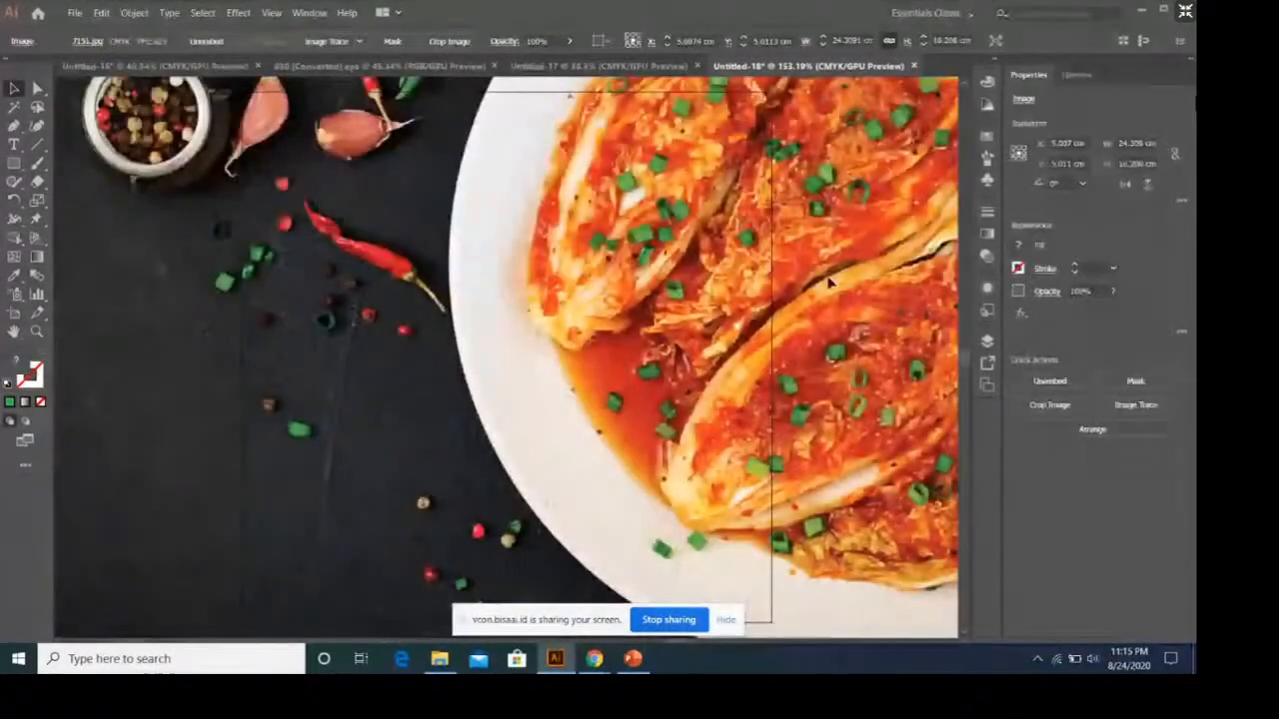
Move the pasted kimchi photo down and to the left and set its width to 10 cm, keeping its proportions.
drag(830, 283, 720, 355)
double_click(855, 41)
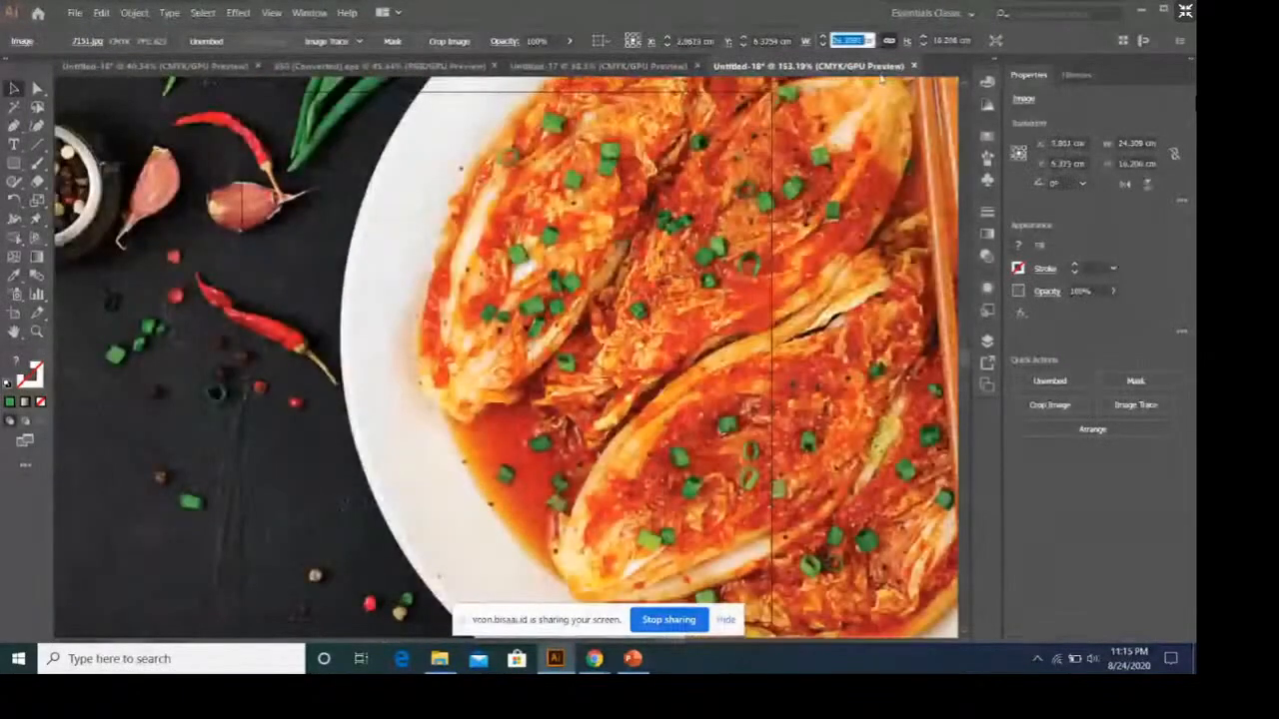
text(18)
key(Return)
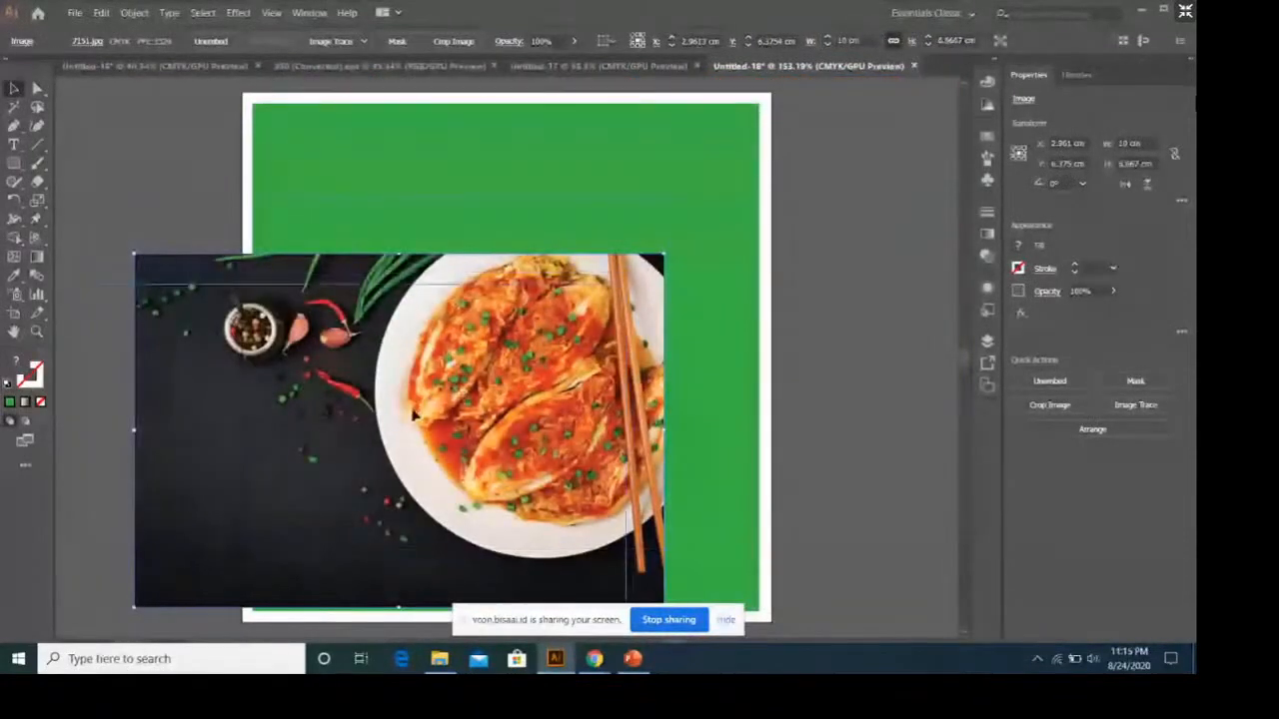
Position the kimchi photo over the green square and enlarge it proportionally to about 14.87 by 9.91 cm.
drag(659, 250, 622, 258)
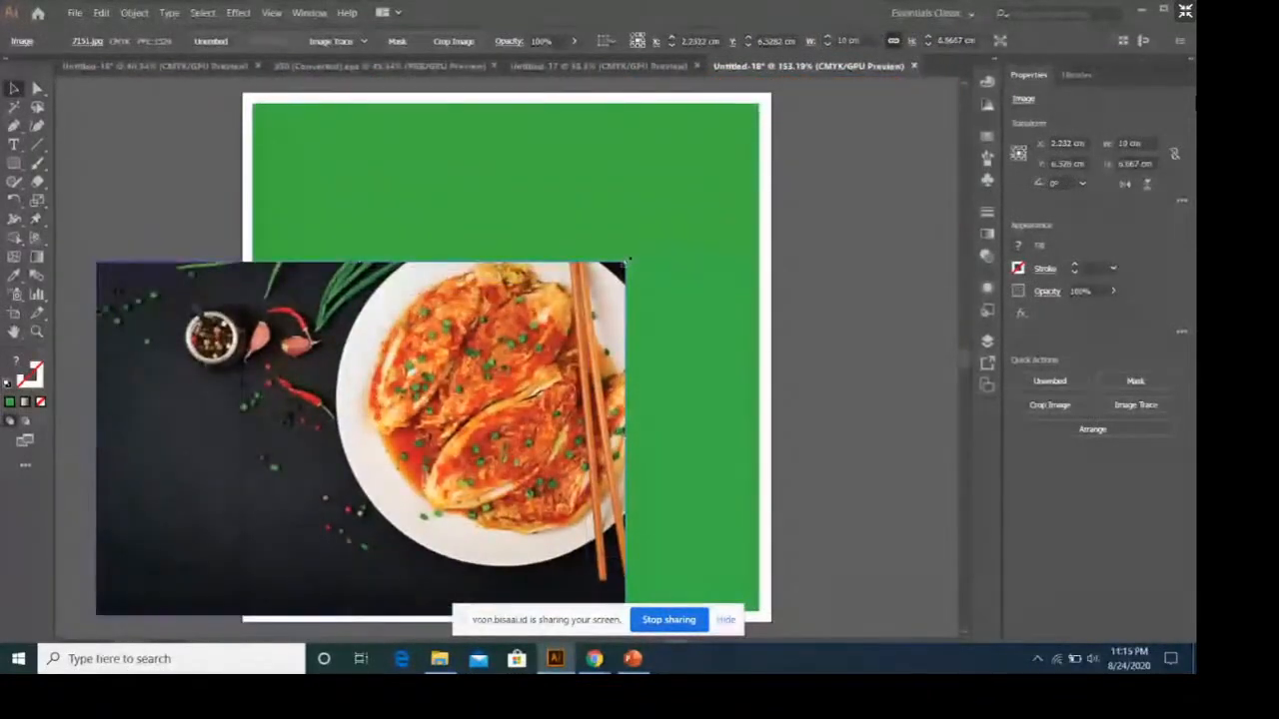
scroll(821, 181, up, 5)
drag(627, 487, 828, 370)
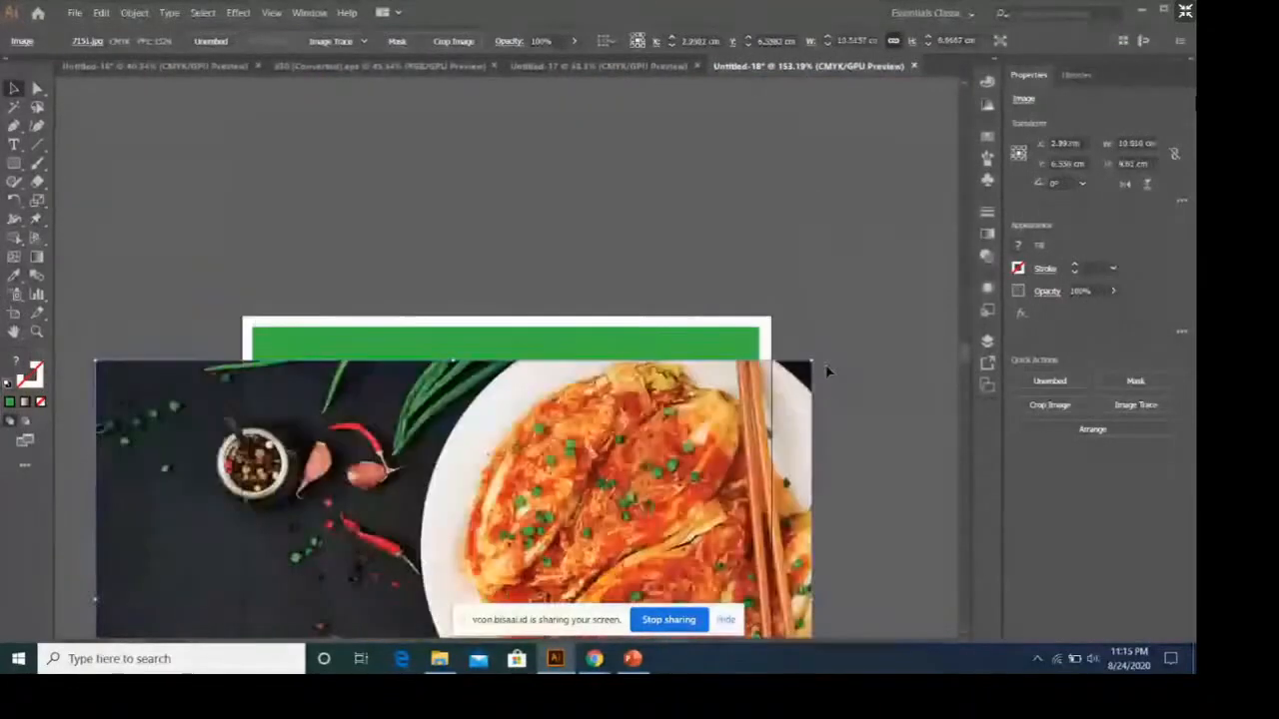
drag(879, 290, 867, 316)
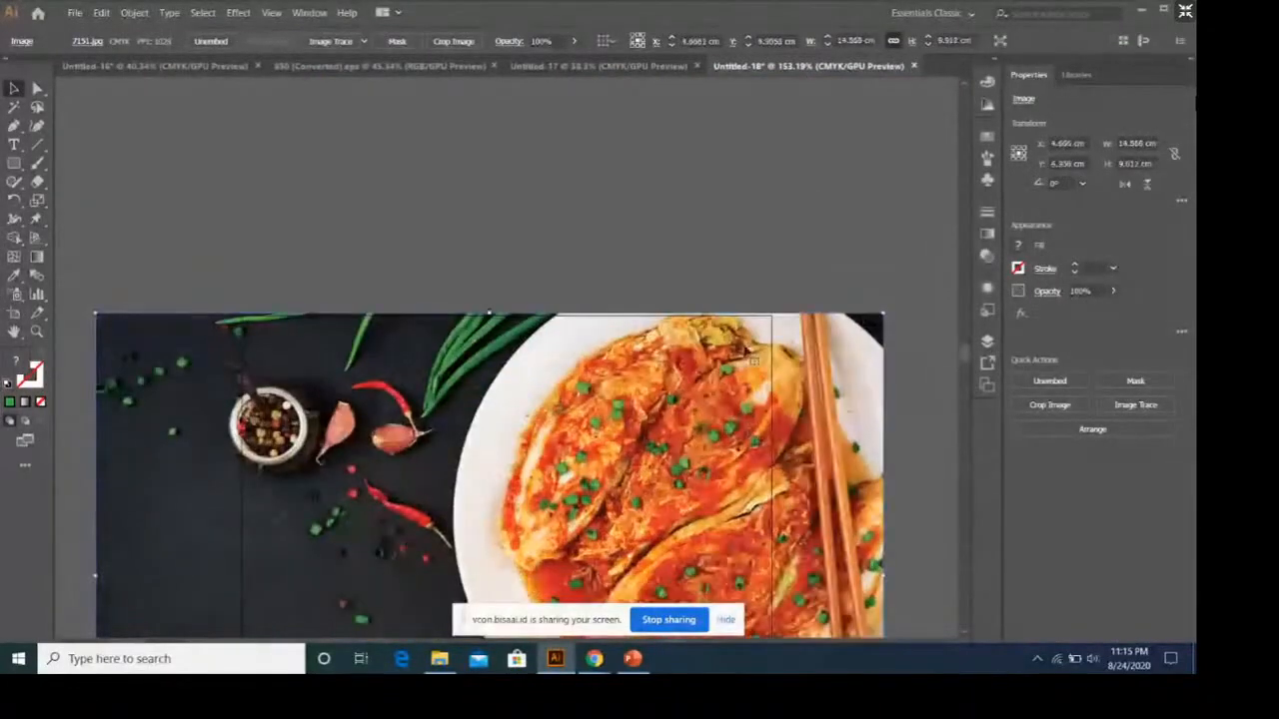
Send the kimchi photo to the back, behind the green square.
scroll(747, 339, down, 4)
right_click(725, 313)
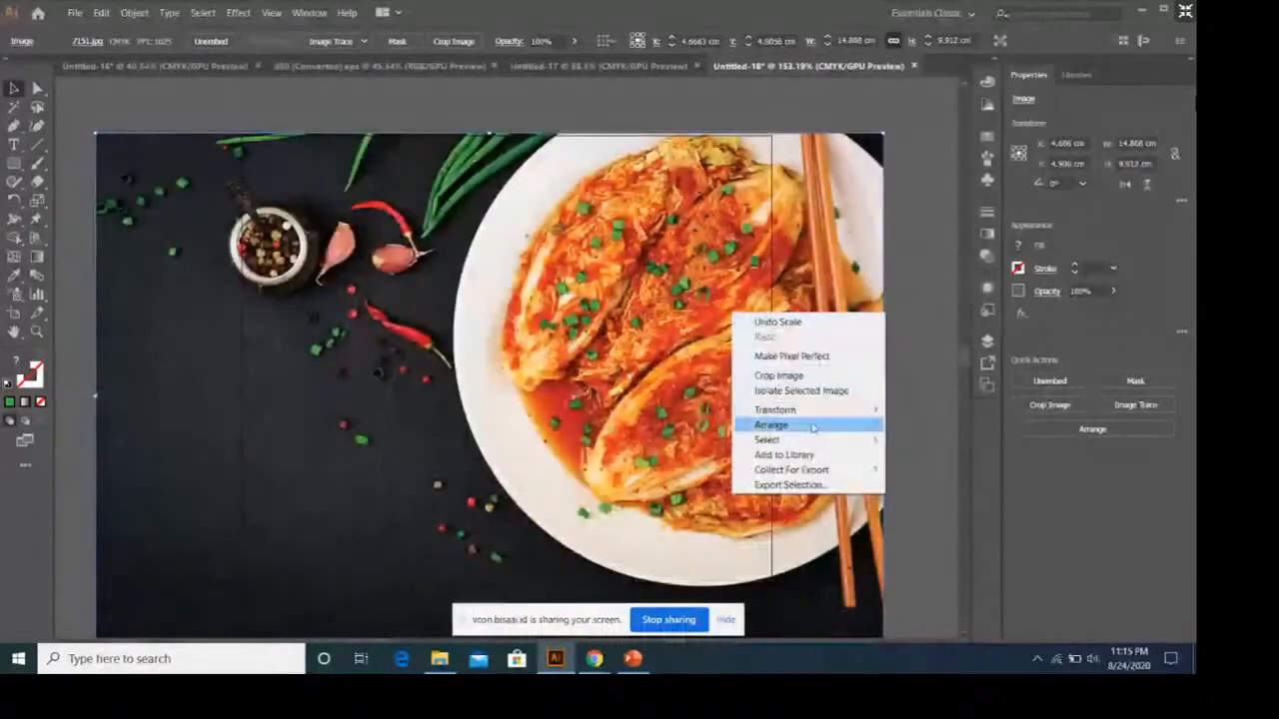
mouse_move(811, 427)
click(927, 472)
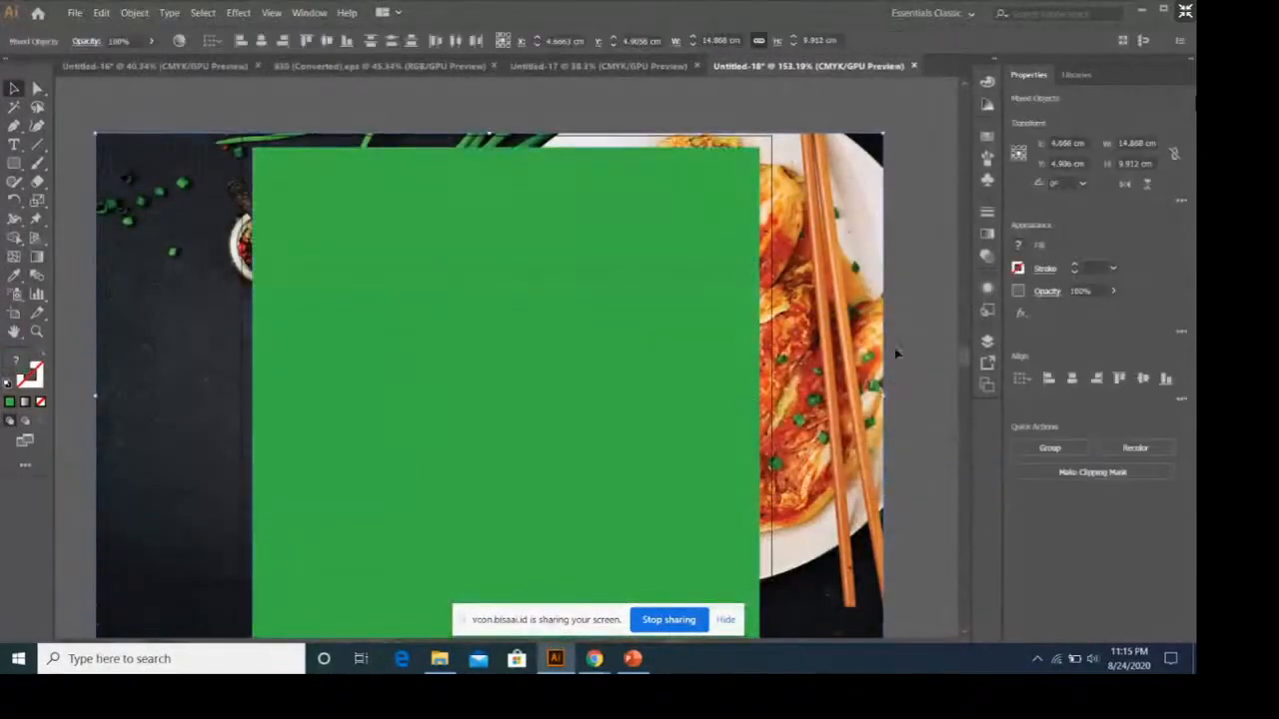
Make a clipping mask from the green square and the kimchi photo, and deselect the result.
click(896, 355)
key(ctrl+a)
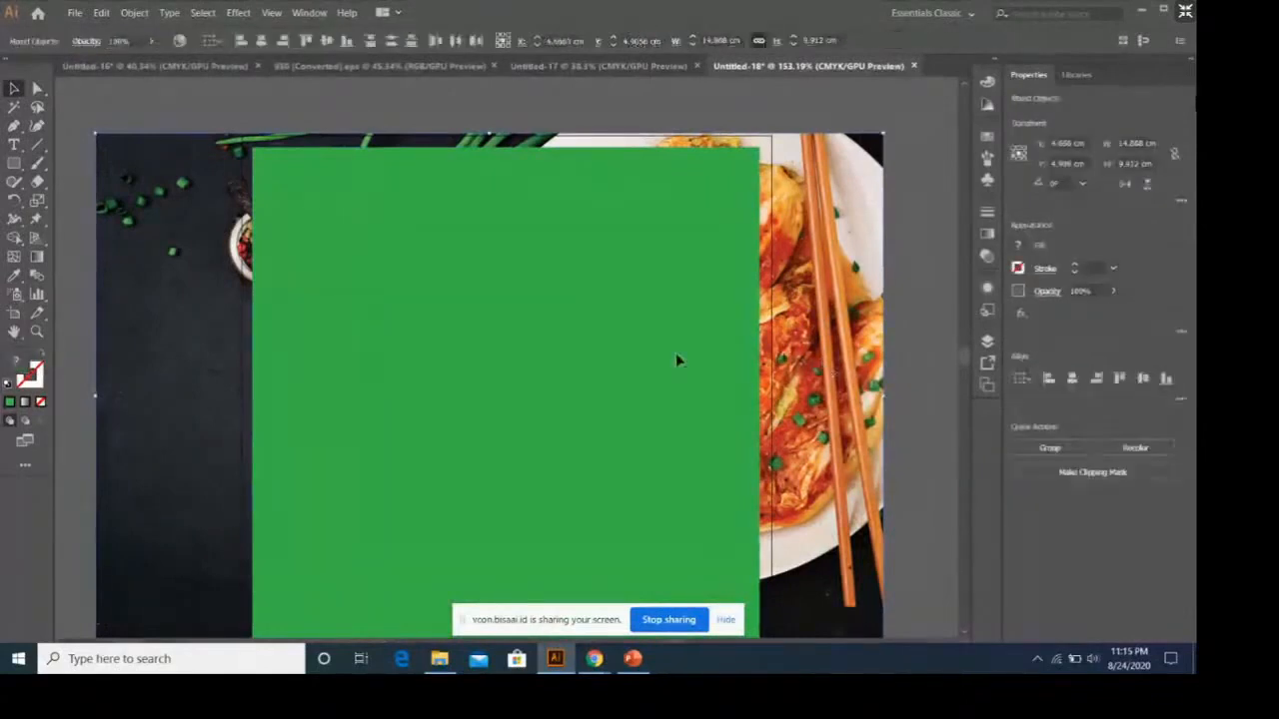
right_click(676, 361)
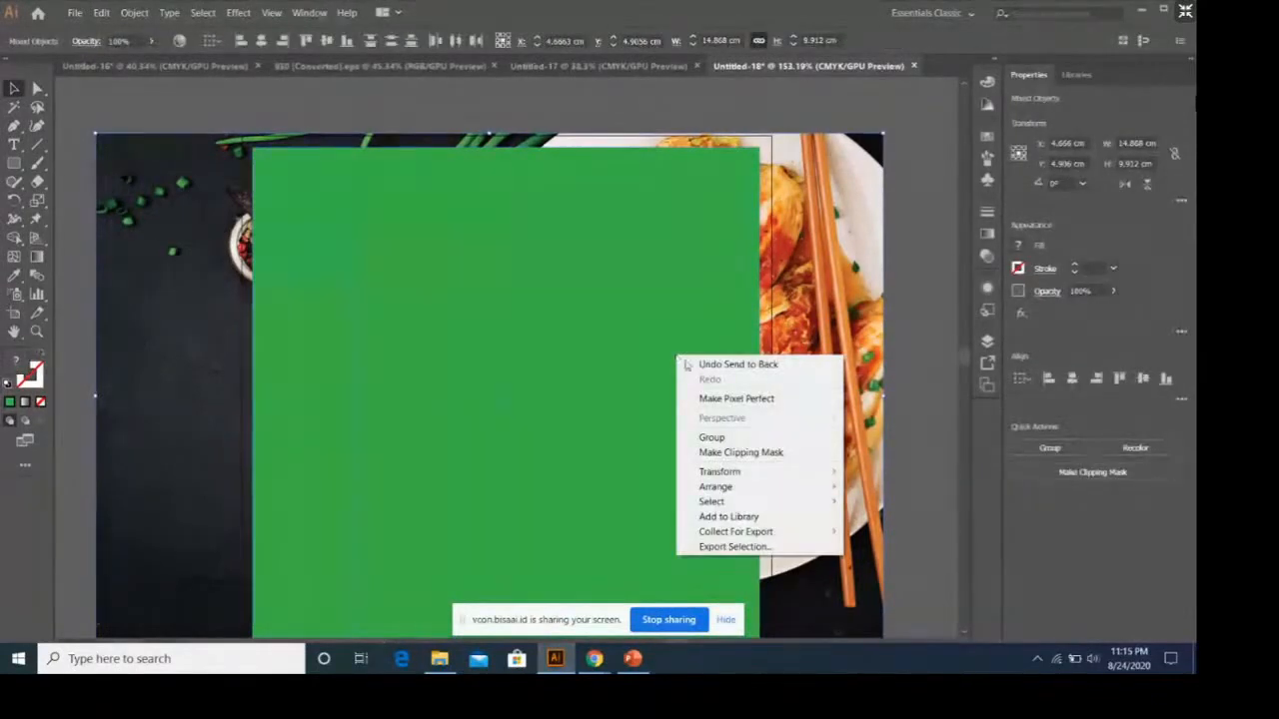
click(786, 454)
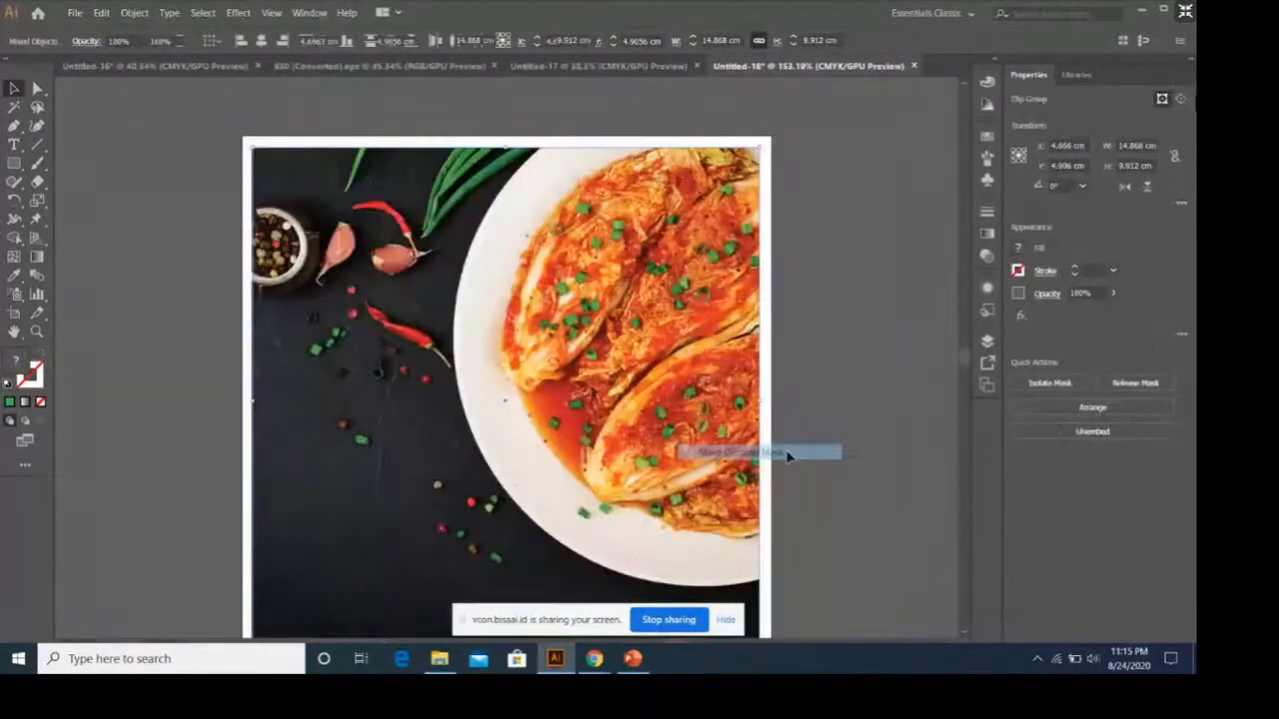
click(819, 357)
scroll(771, 392, down, 2)
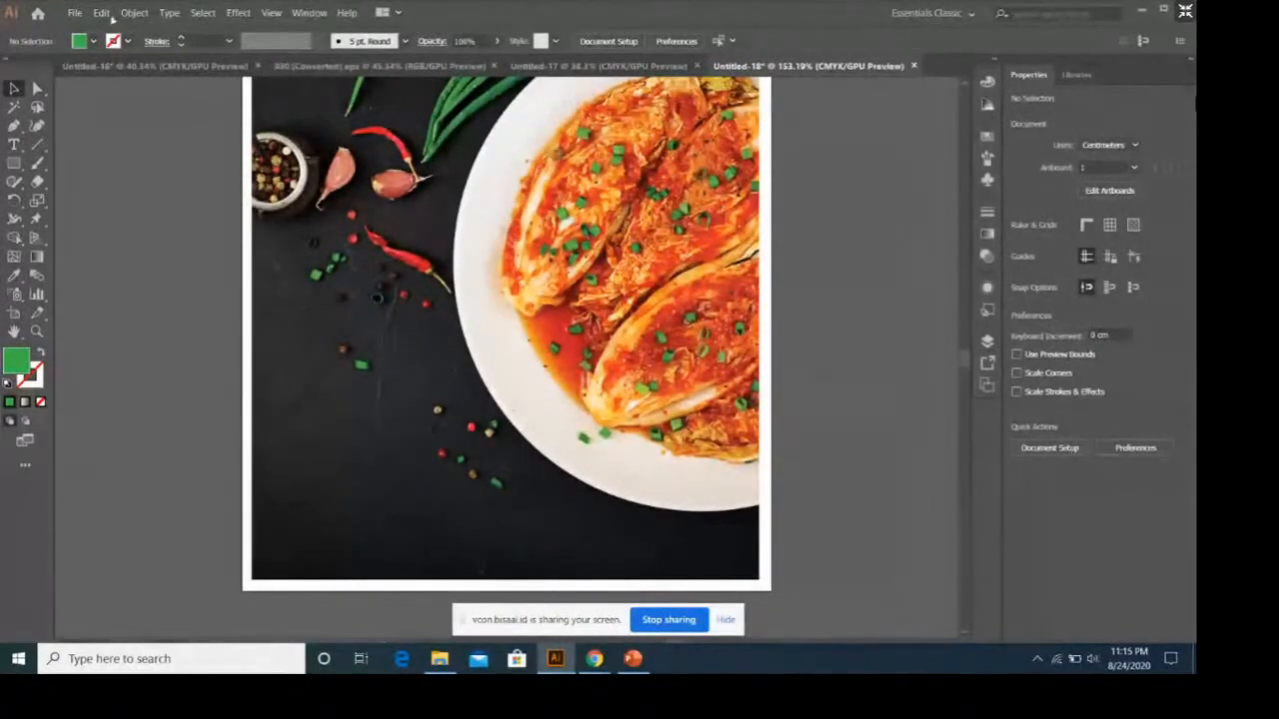
Copy the Fresh and Tasty leaf logo from the Untitled-16 document and return to the kimchi label document.
click(178, 72)
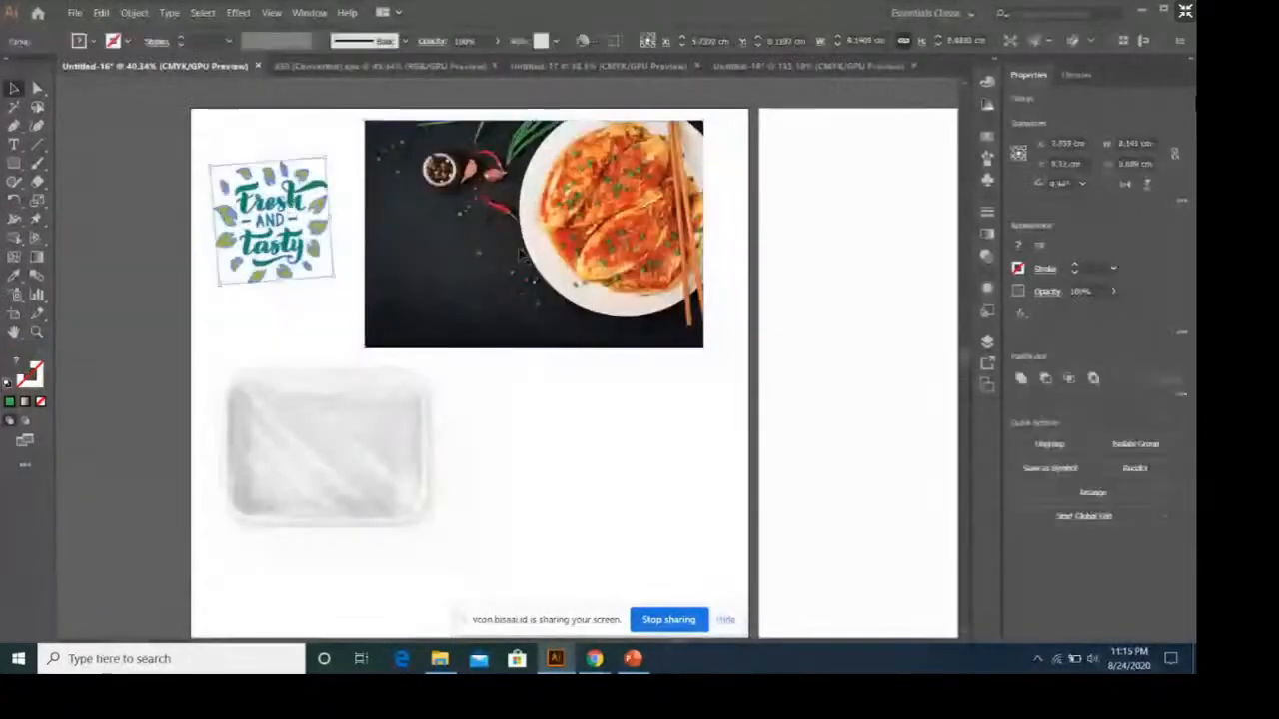
click(809, 67)
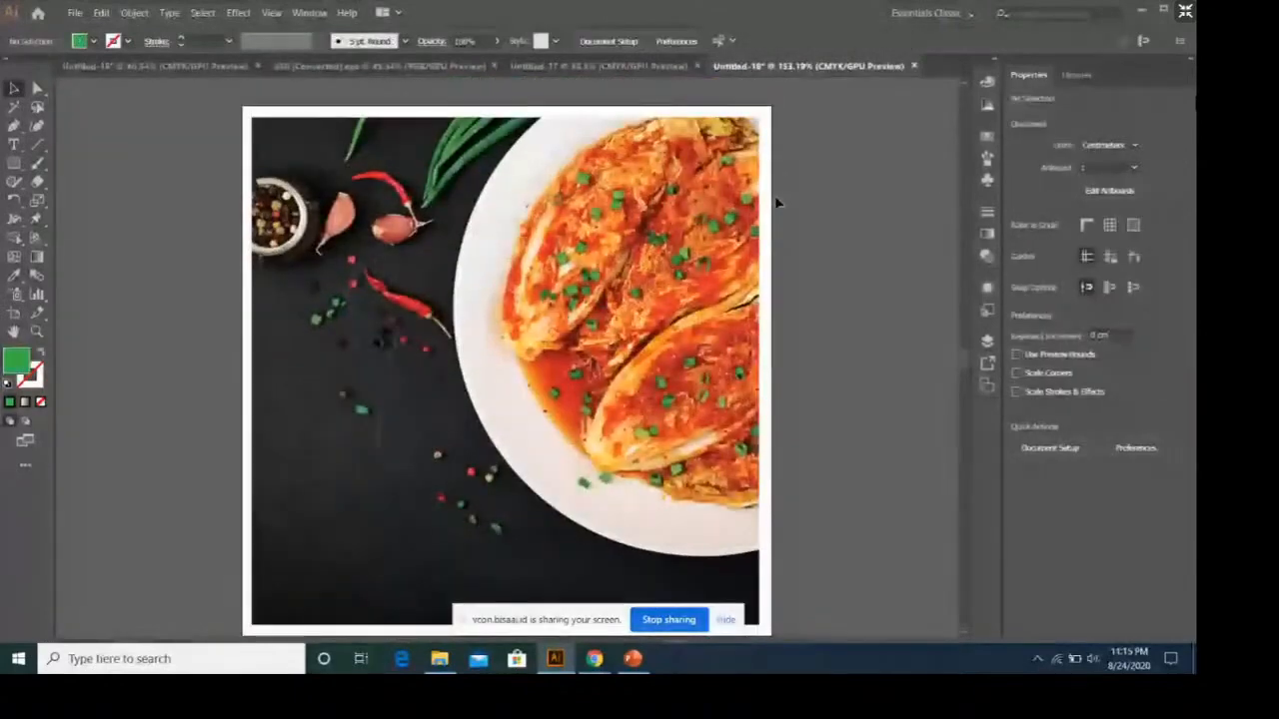
click(72, 13)
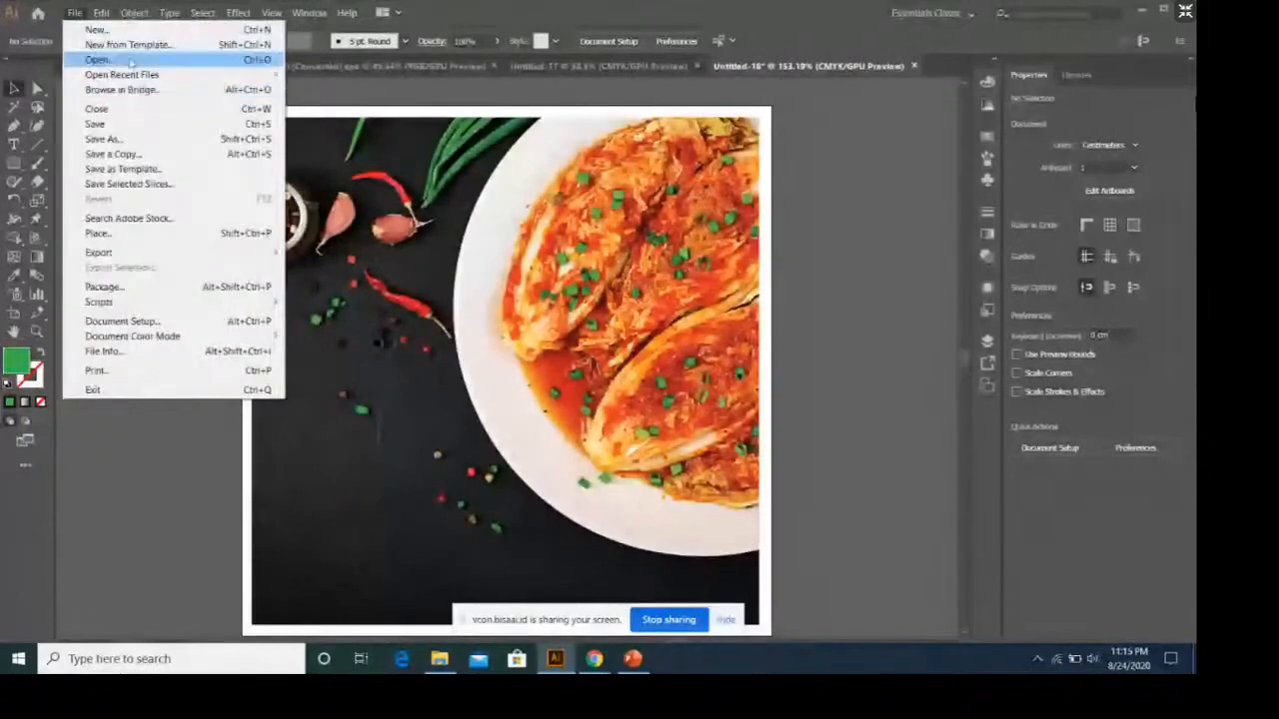
click(130, 60)
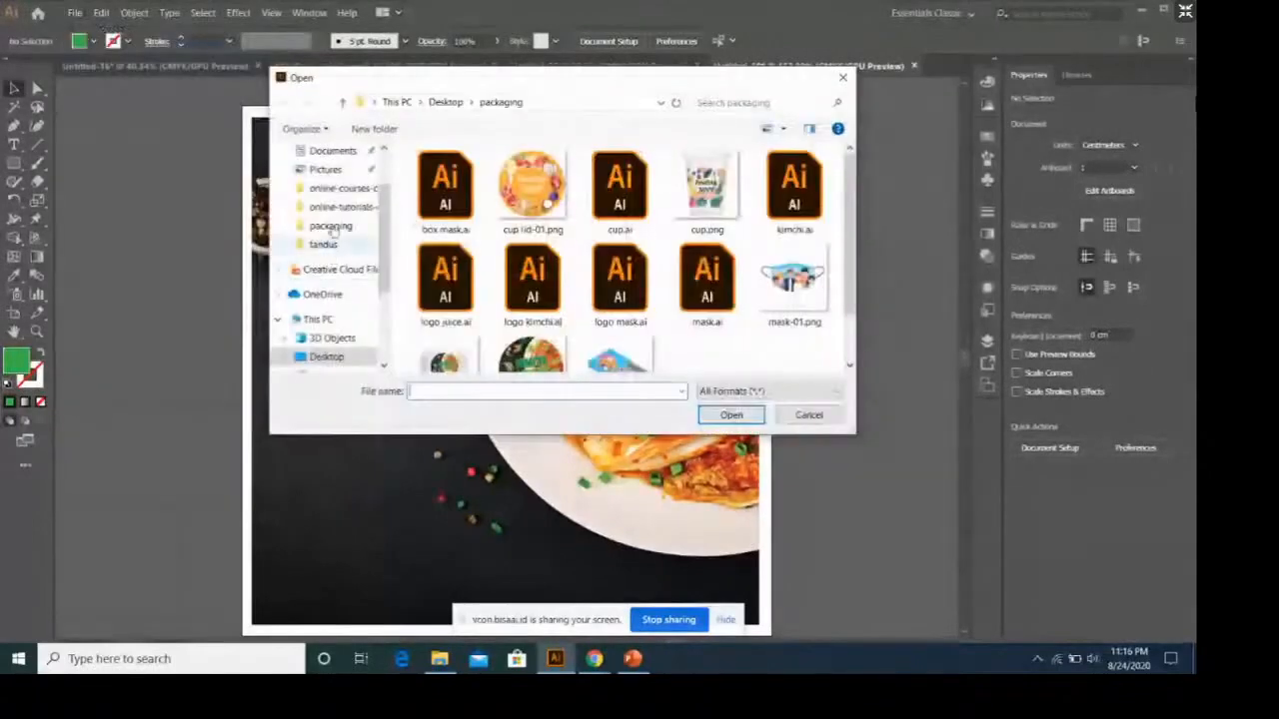
click(817, 414)
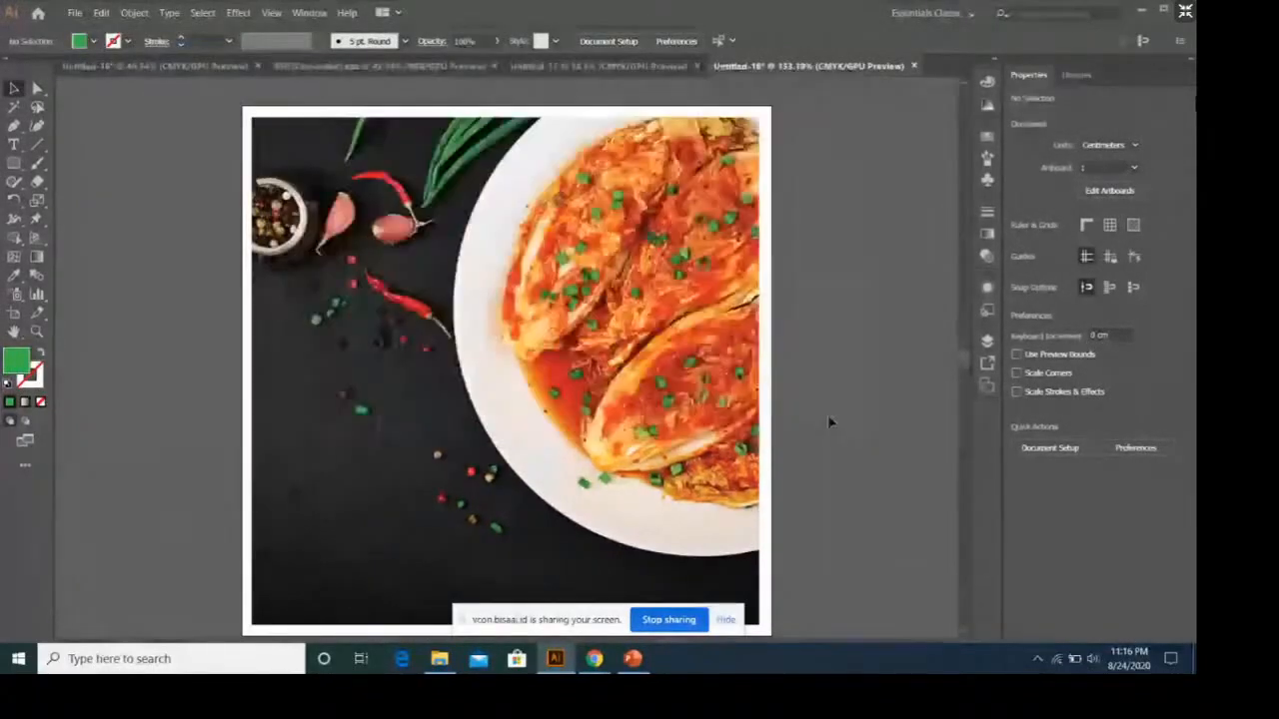
Paste the Fresh and Tasty leaf logo over the masked kimchi photo, shift it slightly to the left and deselect it.
scroll(644, 344, down, 1)
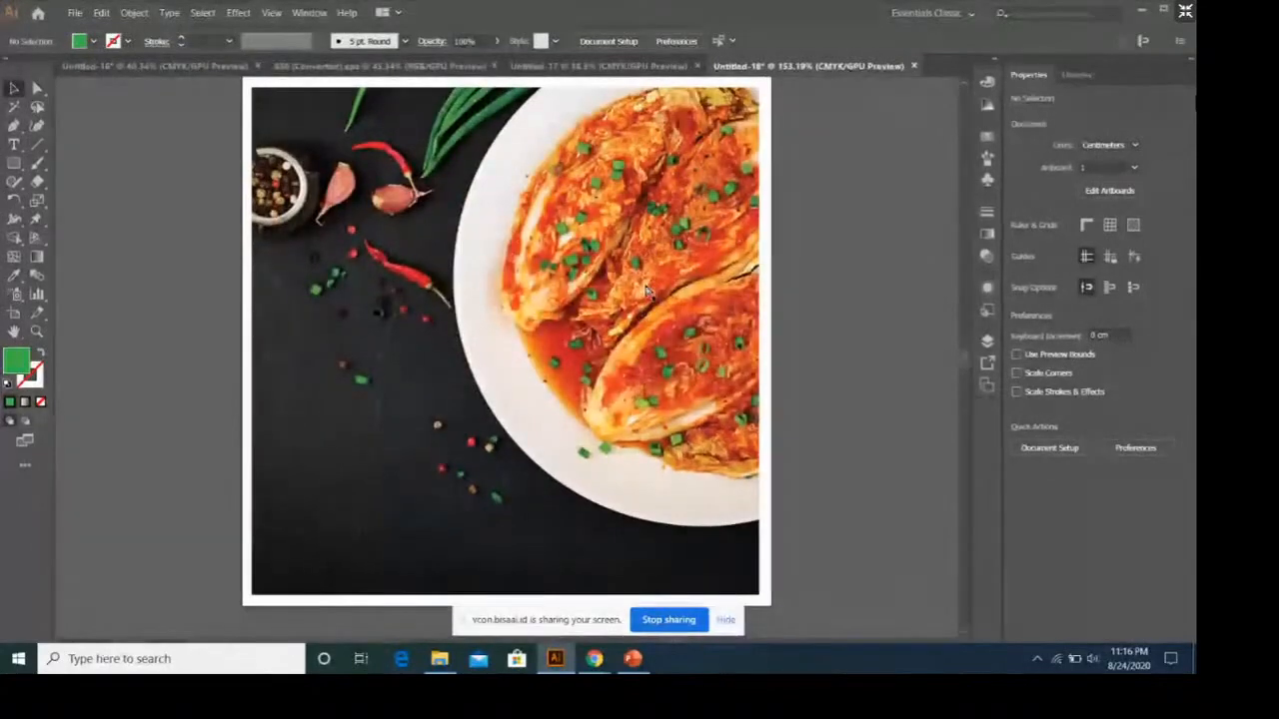
key(ctrl+v)
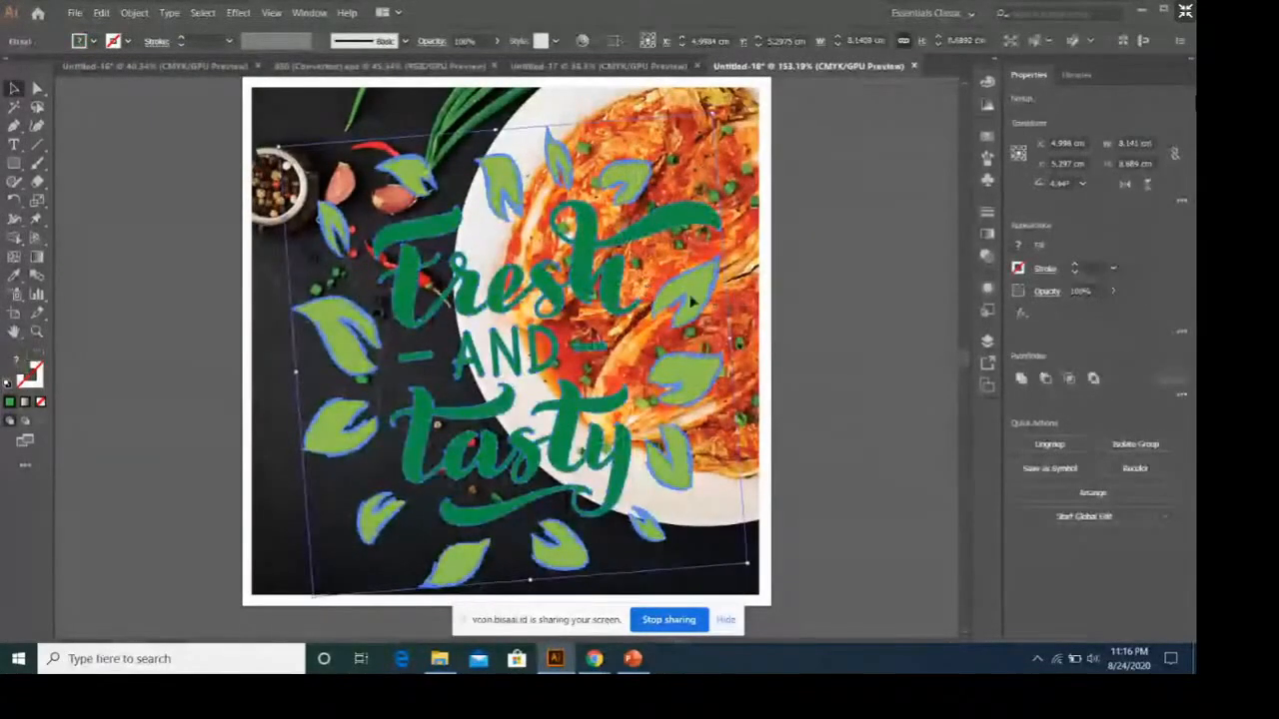
drag(690, 282, 689, 277)
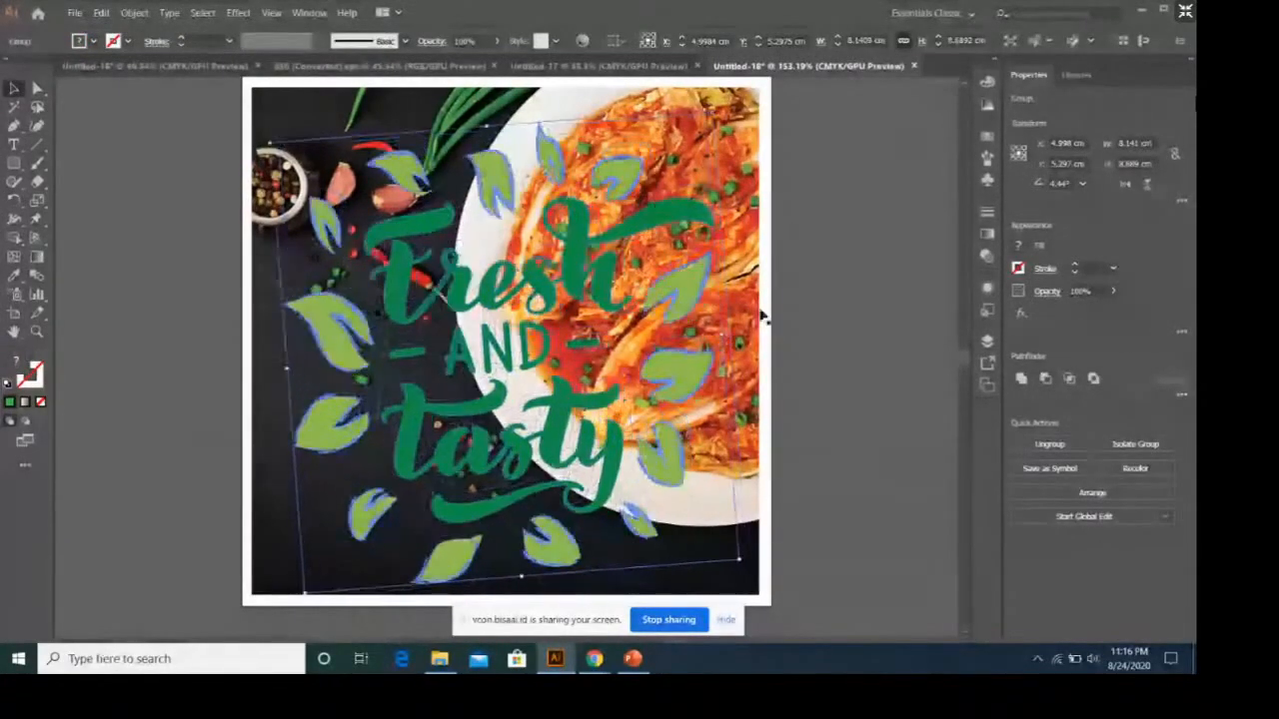
click(826, 318)
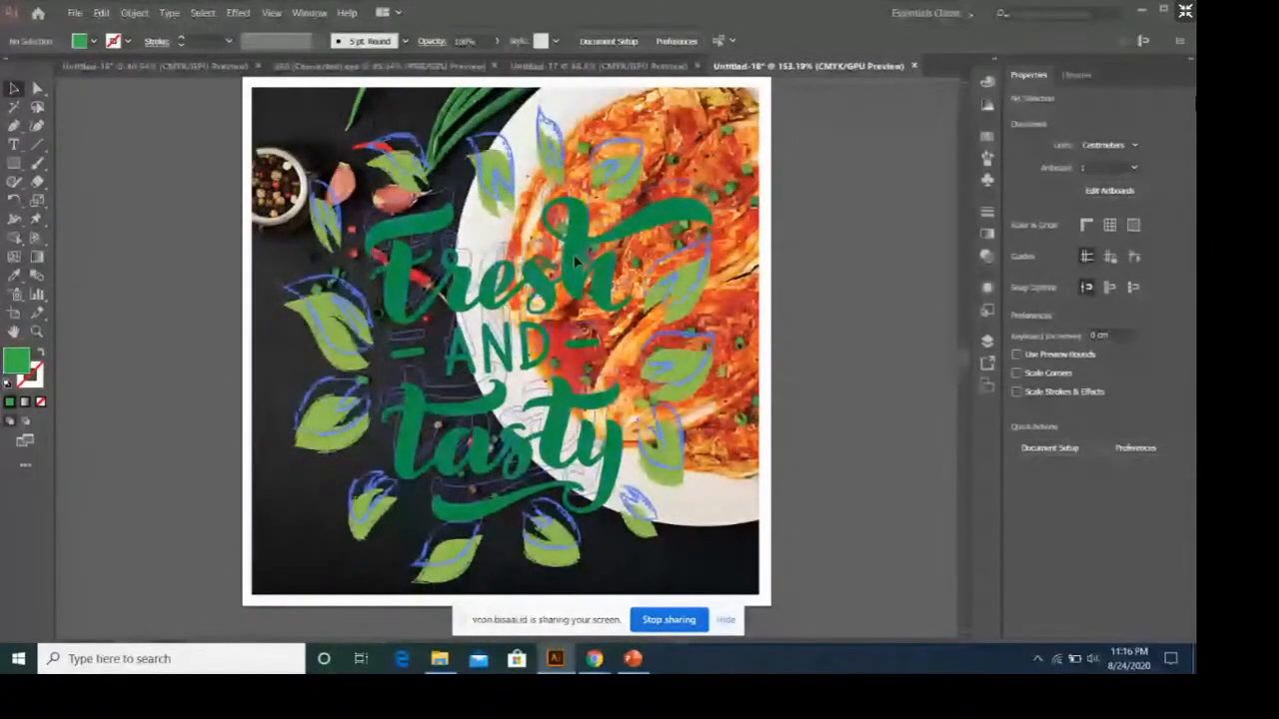
Move the leaf logo slightly up and to the left, ungroup it, and clear the selection.
click(573, 253)
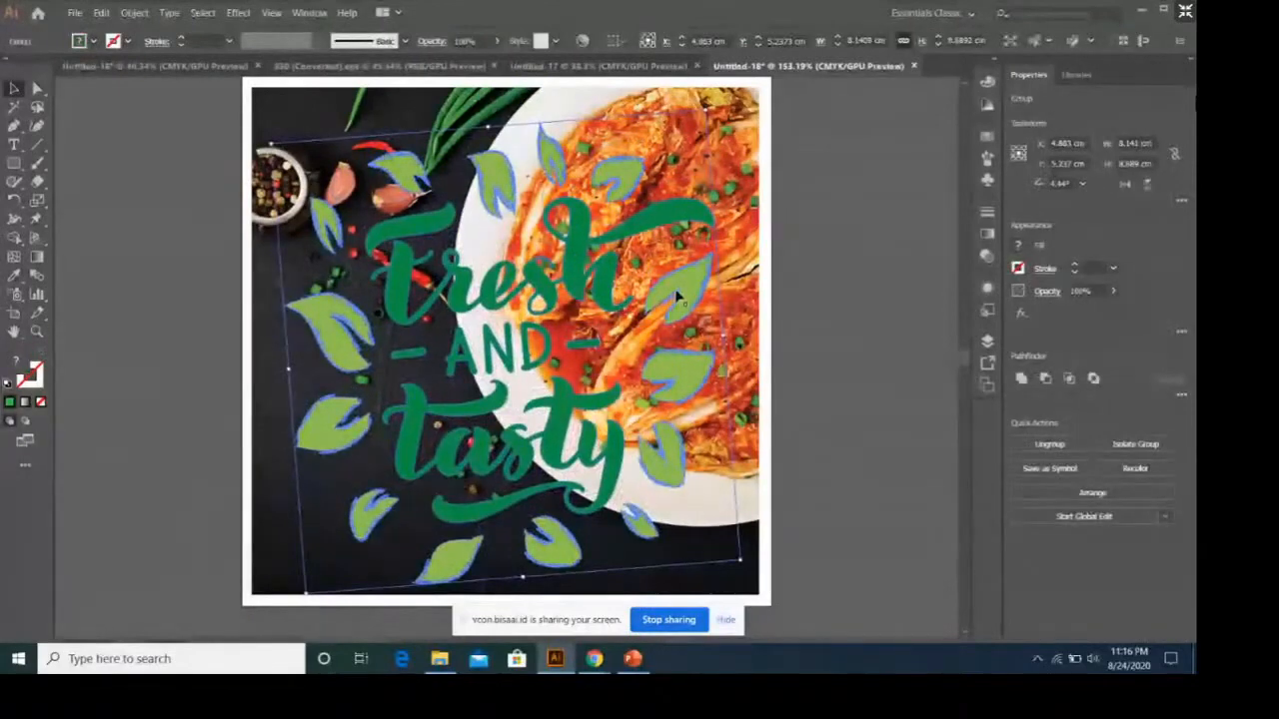
drag(682, 310, 595, 250)
right_click(595, 250)
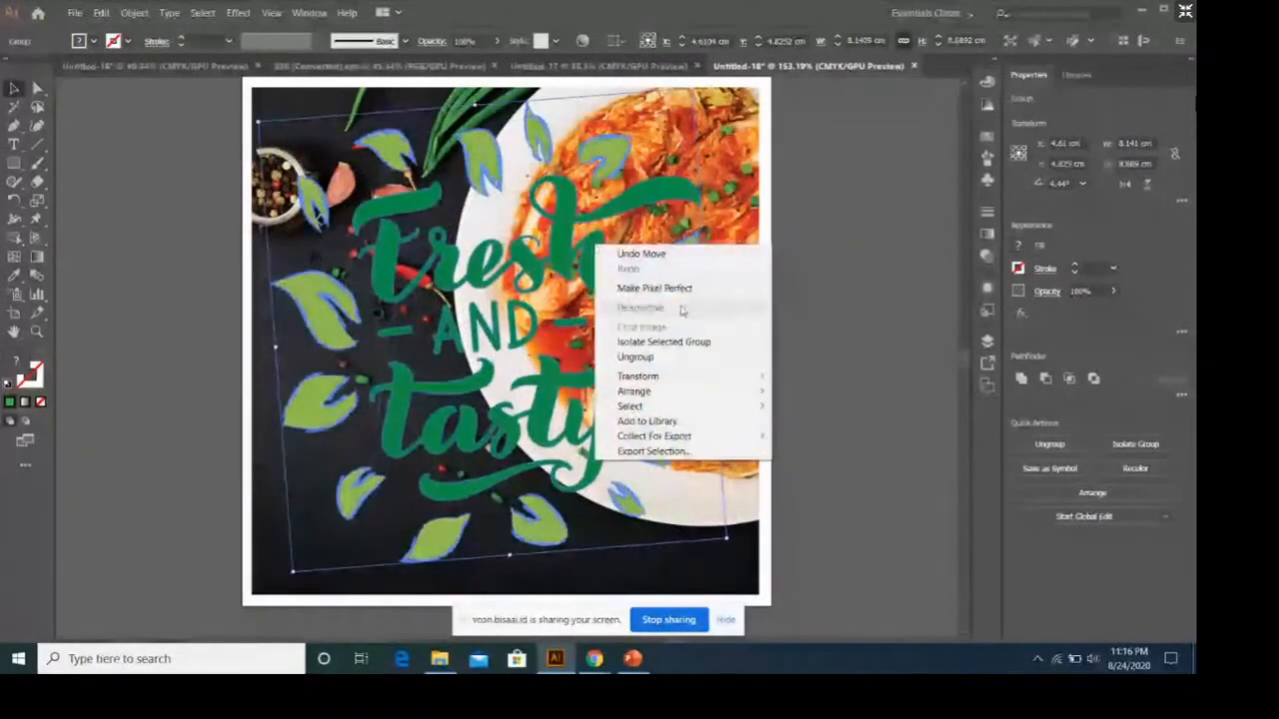
click(690, 362)
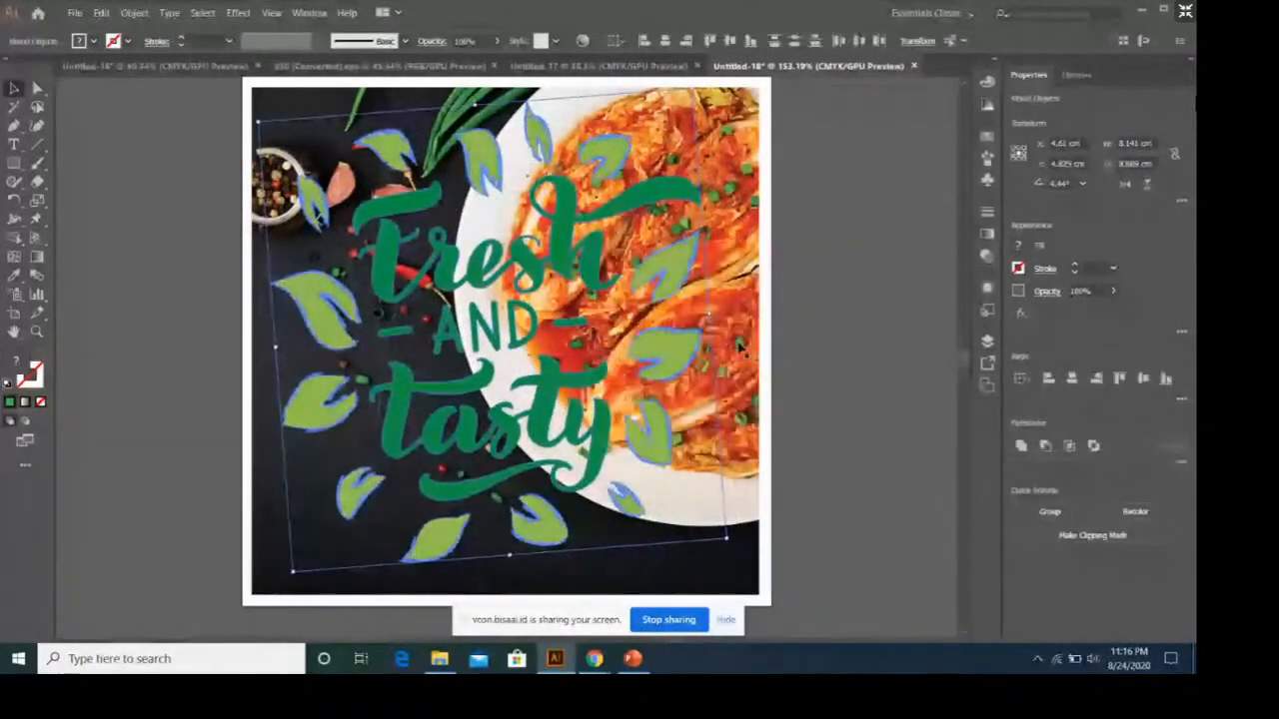
key(ctrl+shift+a)
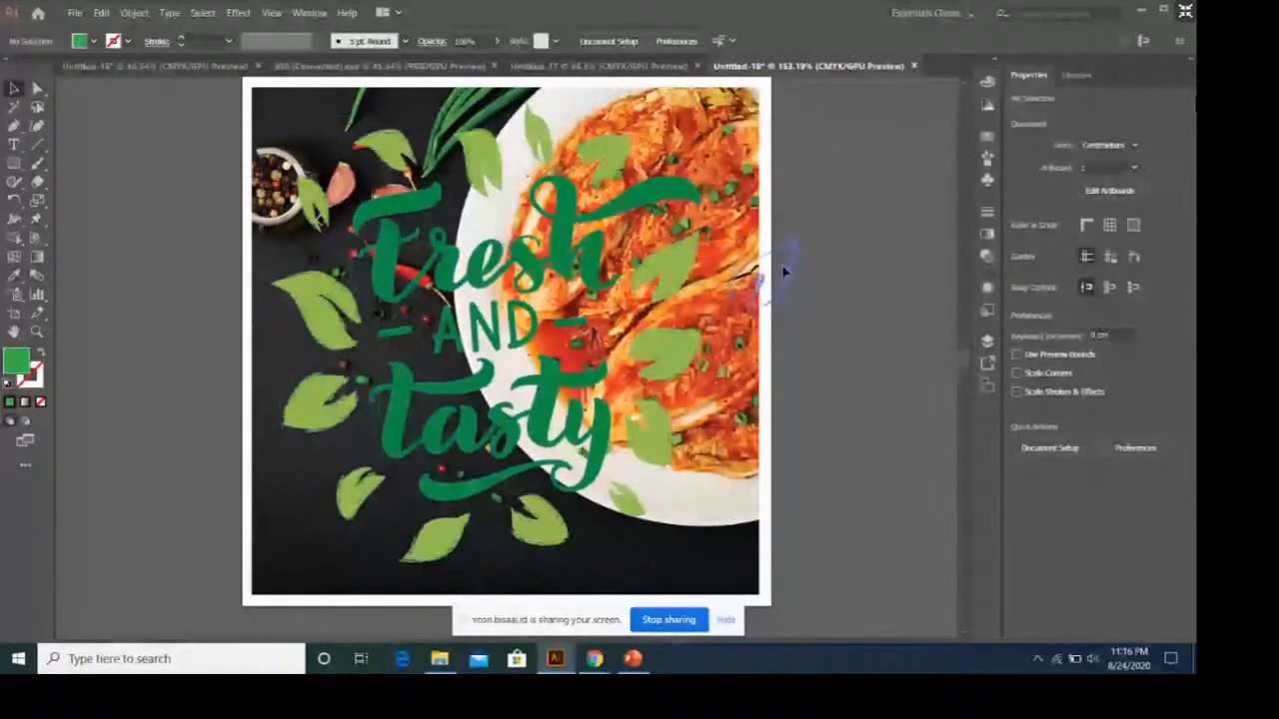
Try moving two leaves and the Fresh and Tasty lettering to the right of the logo, and undo the moves.
drag(669, 270, 840, 241)
drag(670, 352, 804, 342)
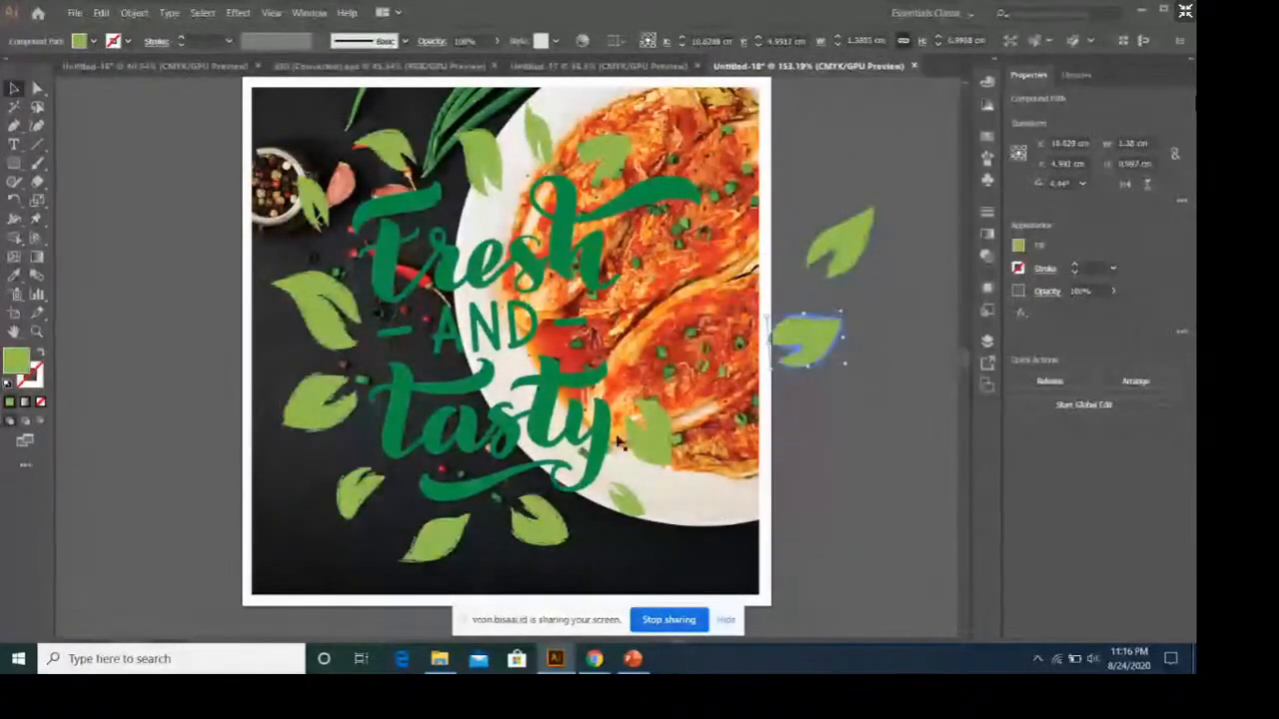
drag(618, 442, 750, 437)
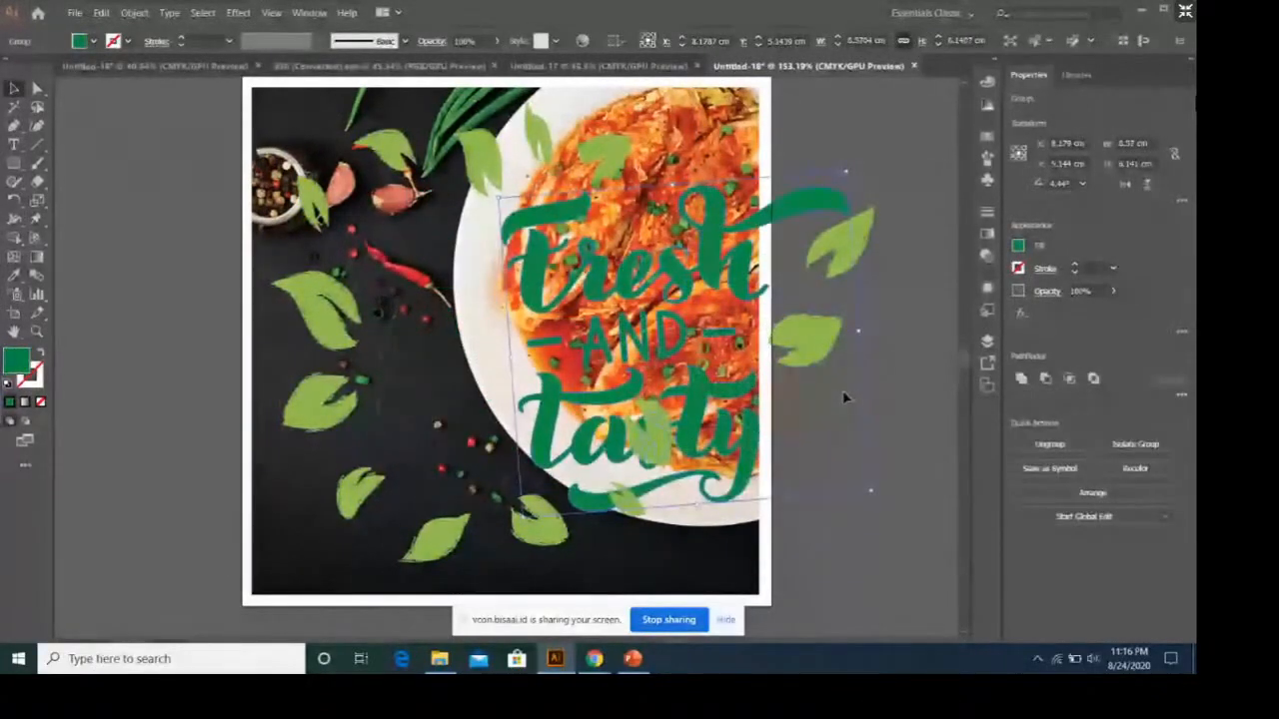
key(ctrl+z)
key(ctrl+z)
key(ctrl+z)
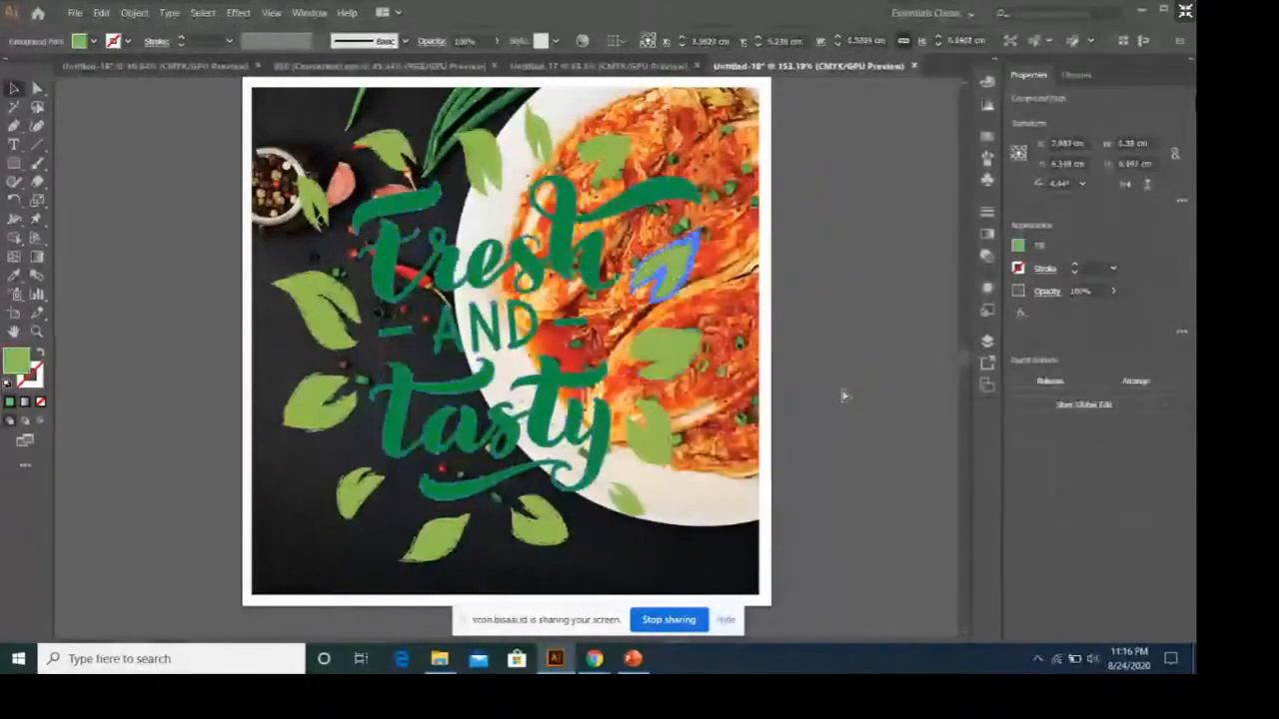
Delete the Fresh and Tasty lettering and add a two-line text reading KIMCHI LOVERS inside the ring of leaves.
click(606, 264)
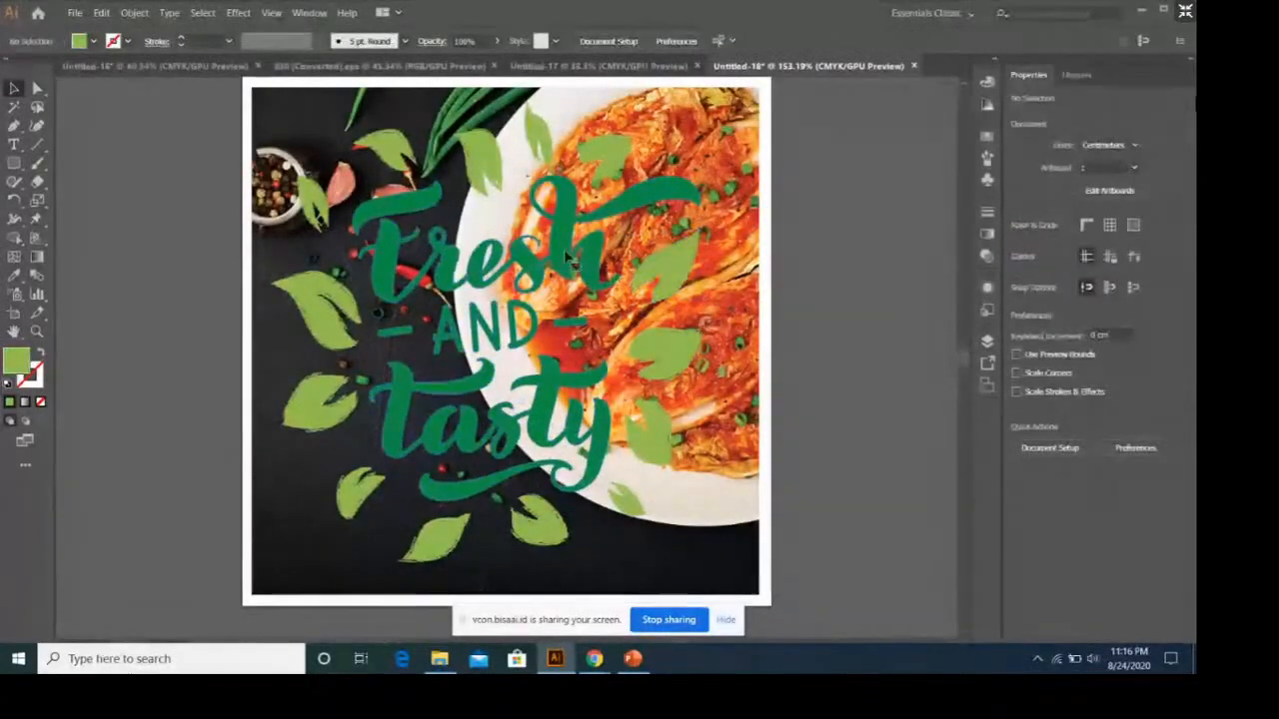
key(Delete)
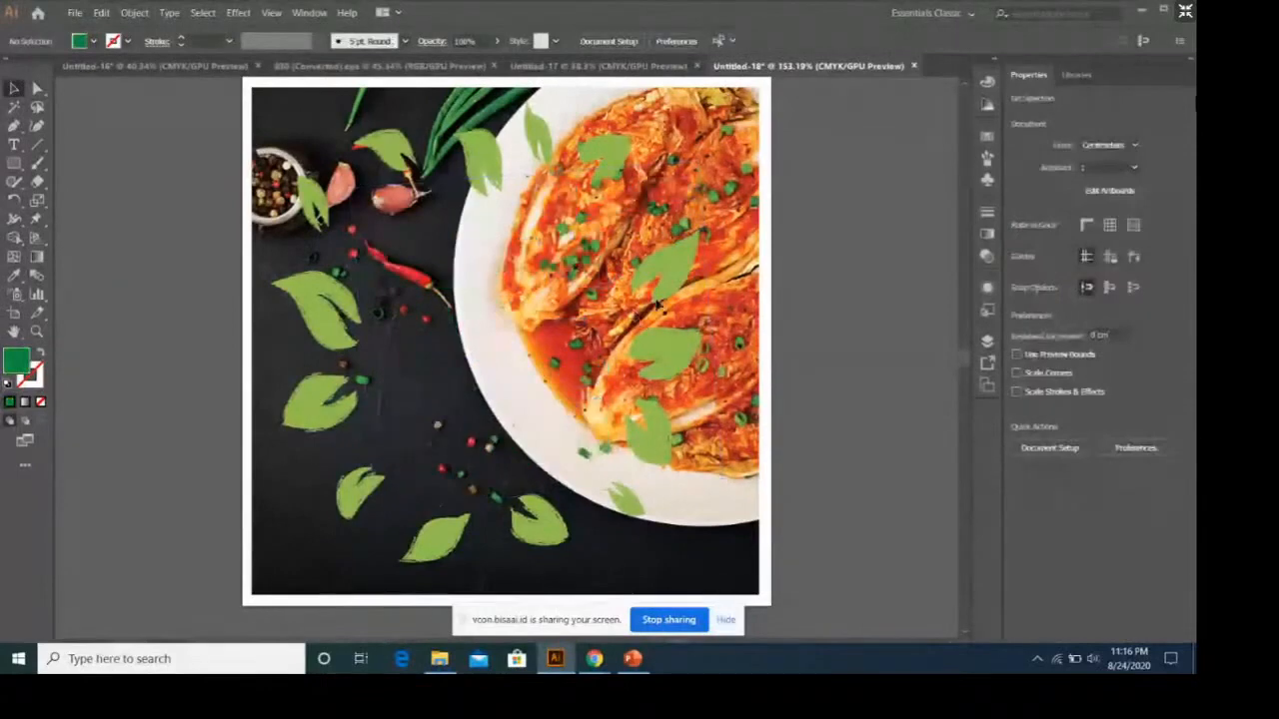
key(t)
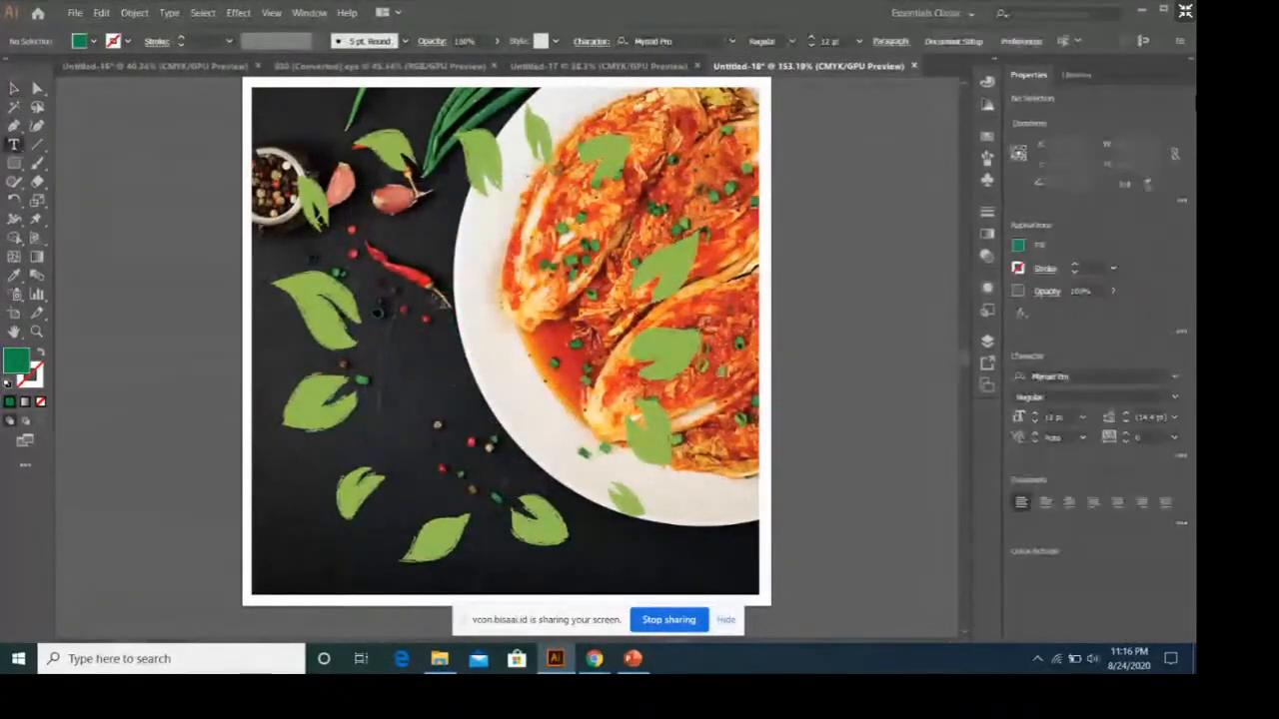
click(432, 293)
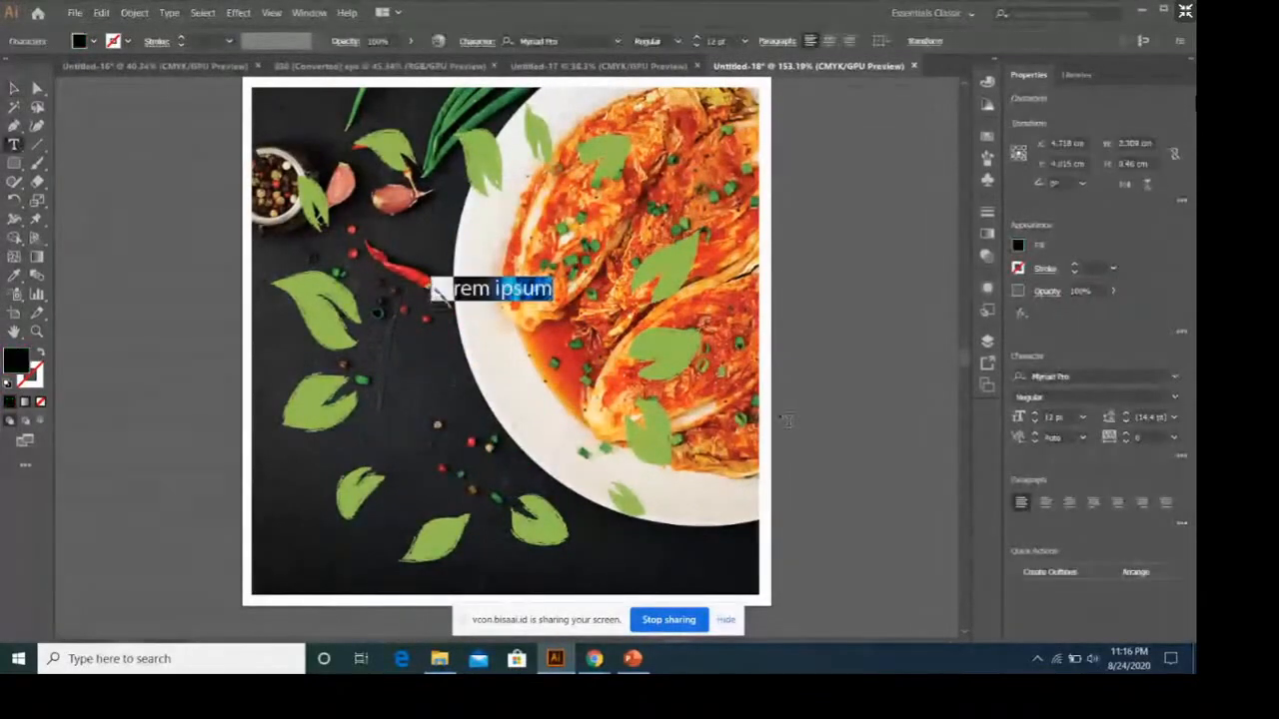
text(MCHI)
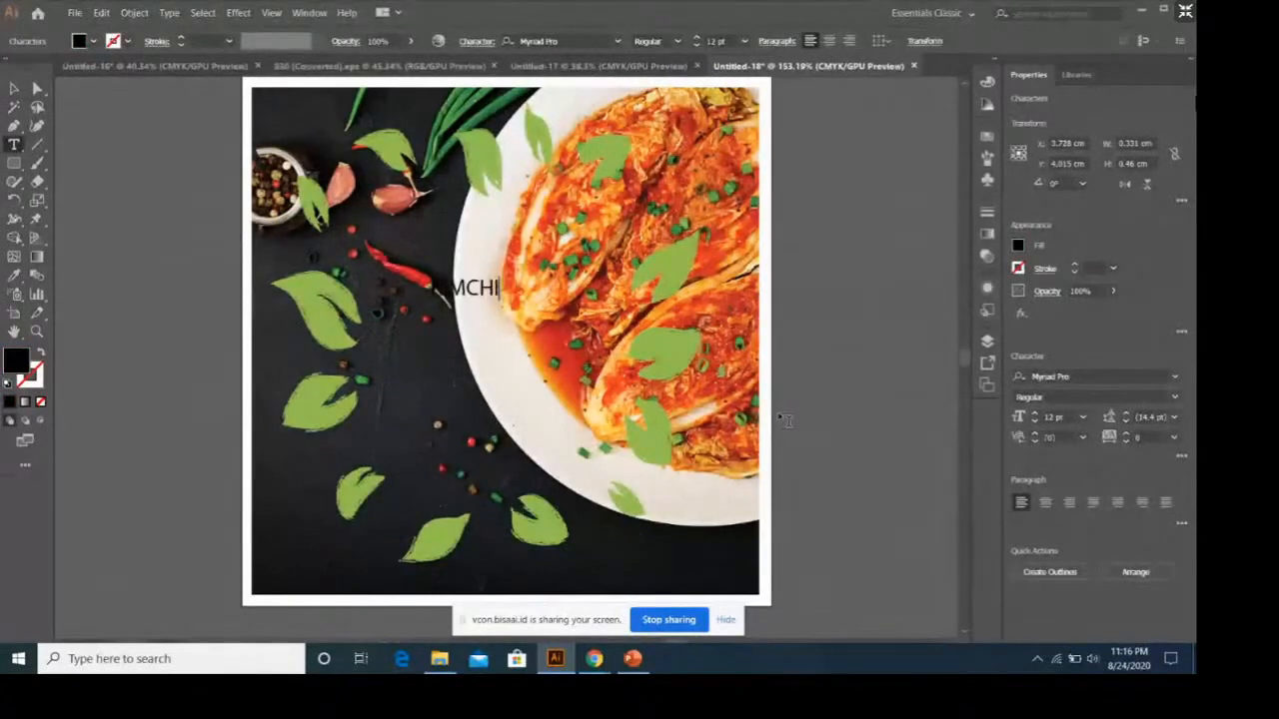
key(Return)
text(VERS)
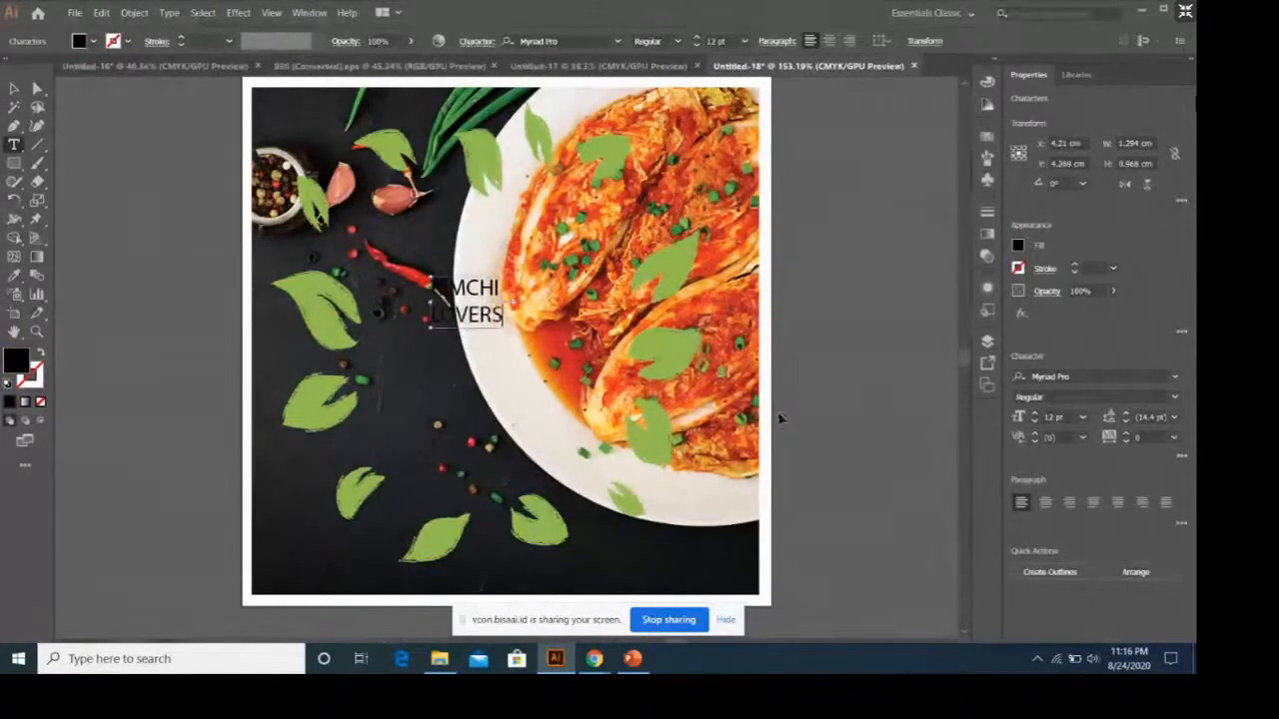
Set the KIMCHI LOVERS text in the Dead Kansas font at 48 pt.
key(ctrl+a)
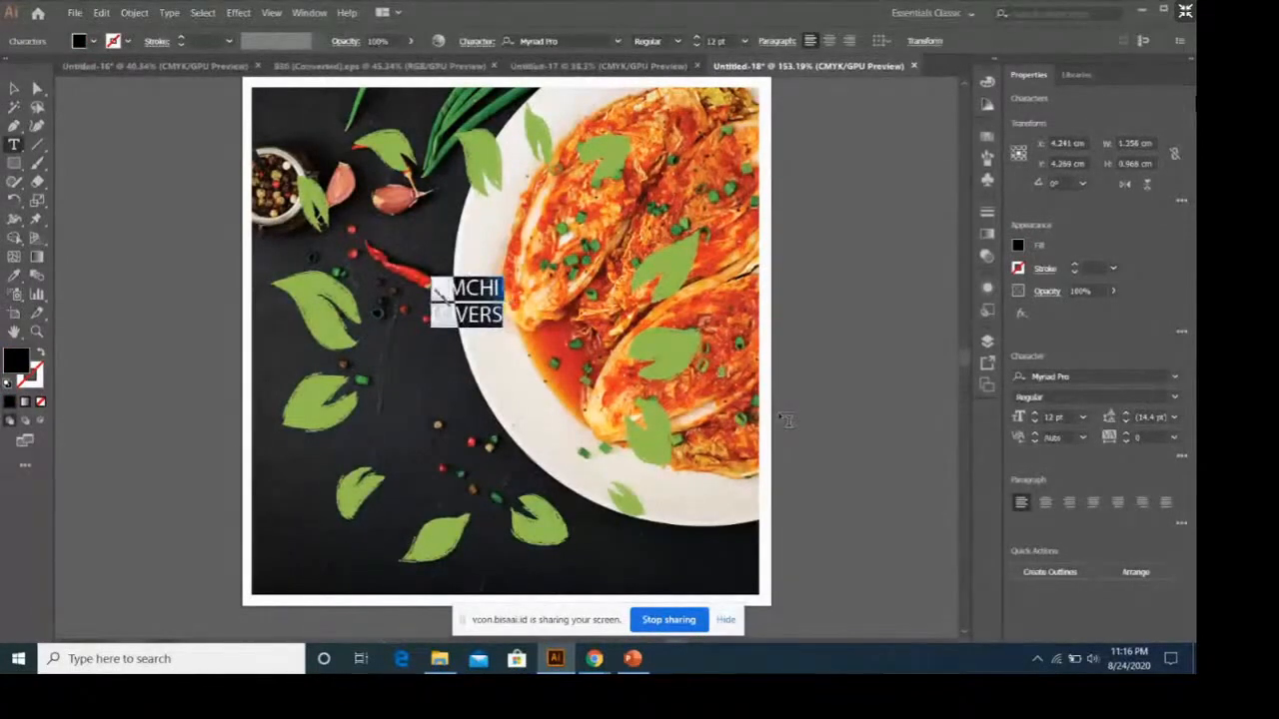
click(1174, 378)
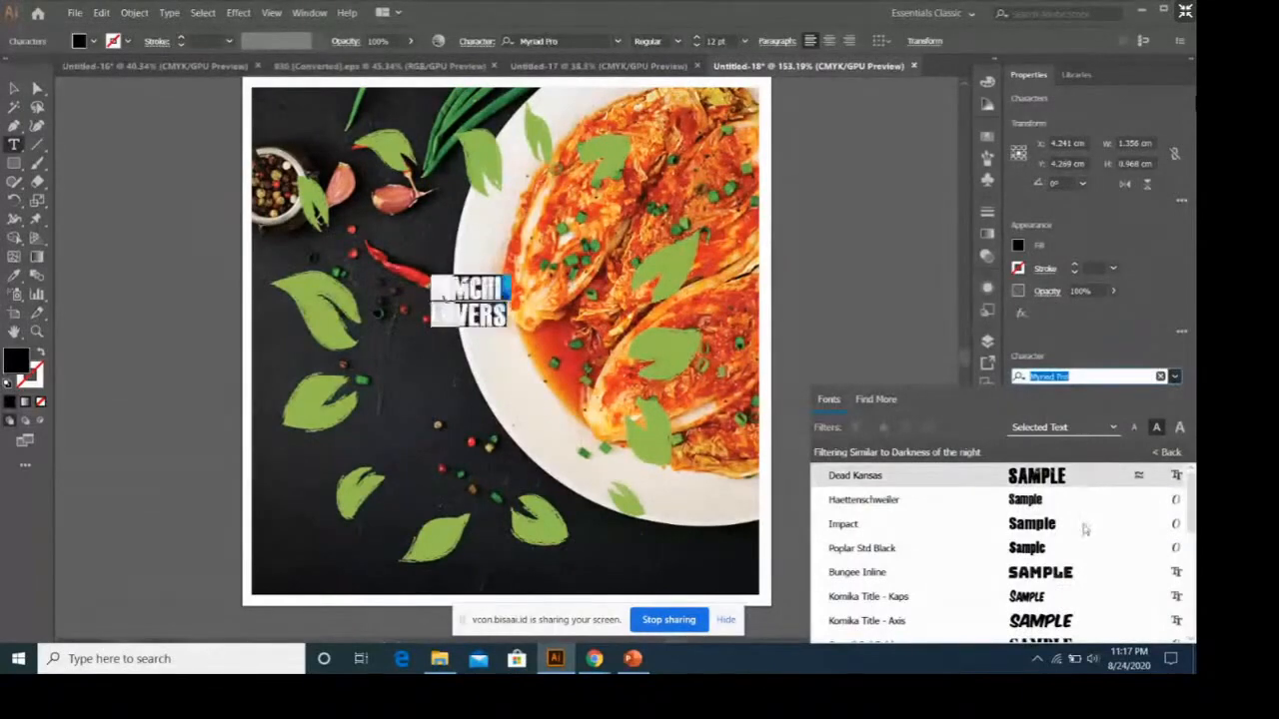
click(1075, 477)
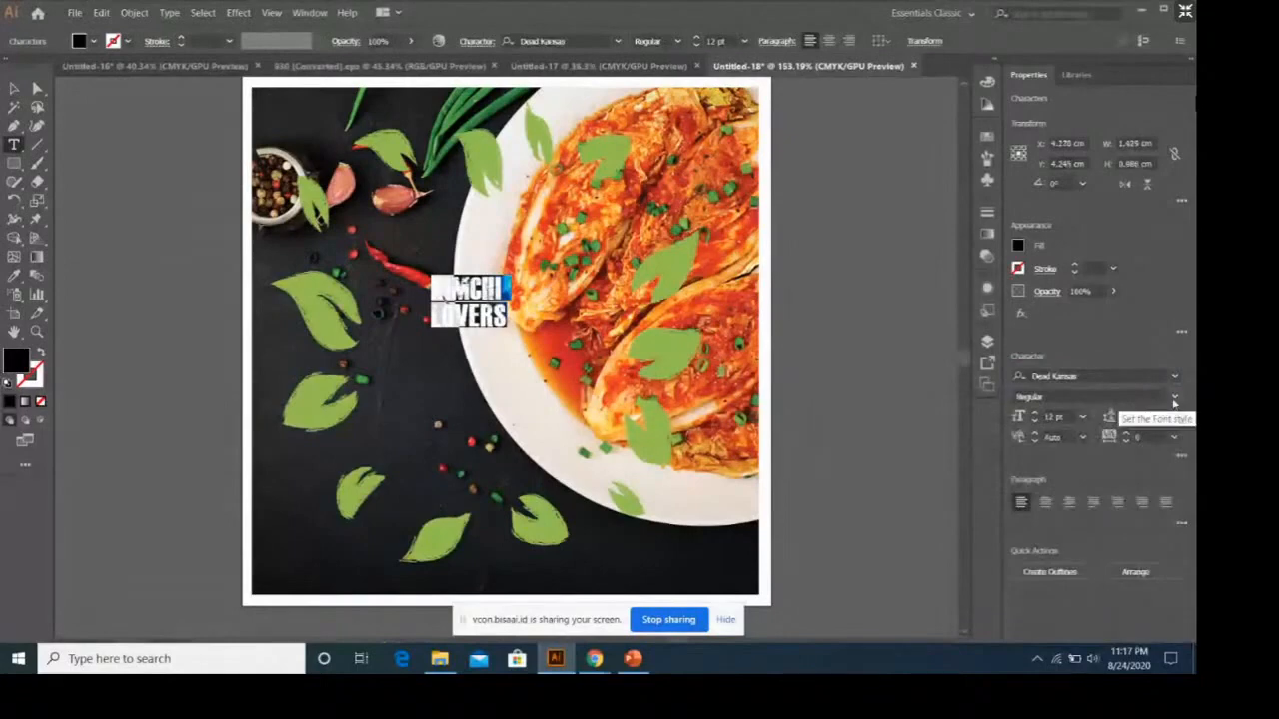
click(1082, 417)
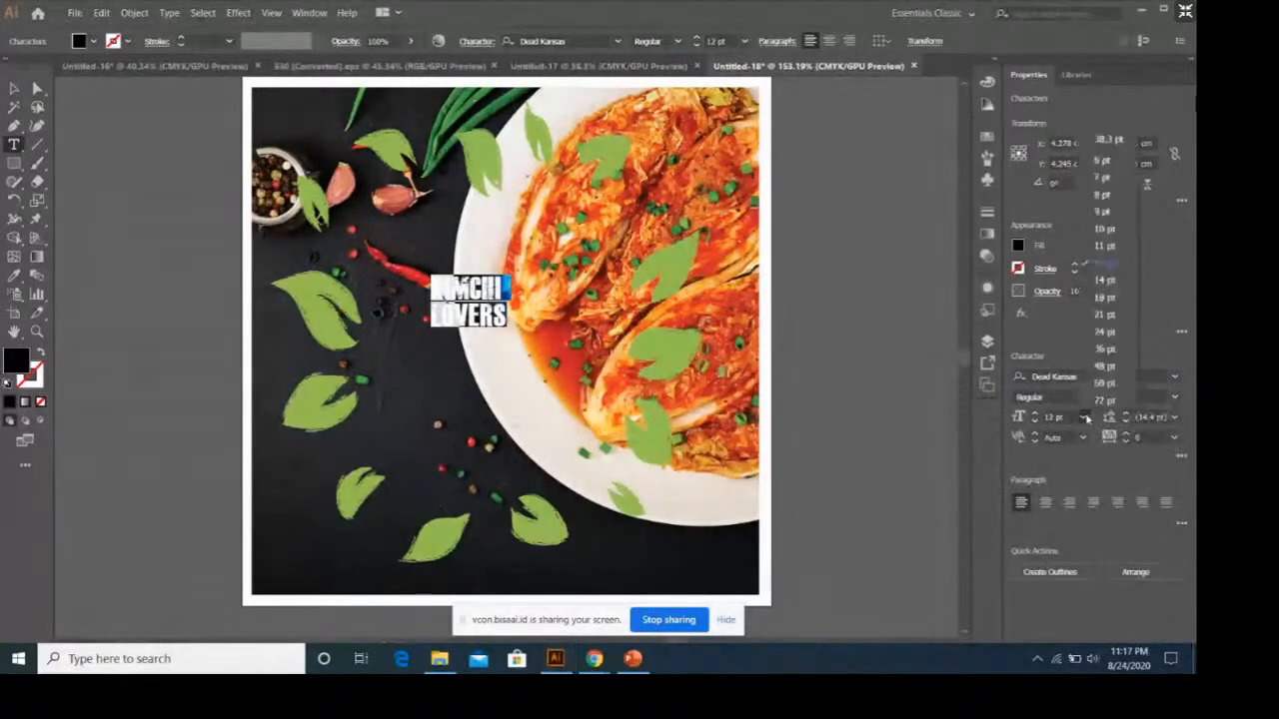
click(1105, 365)
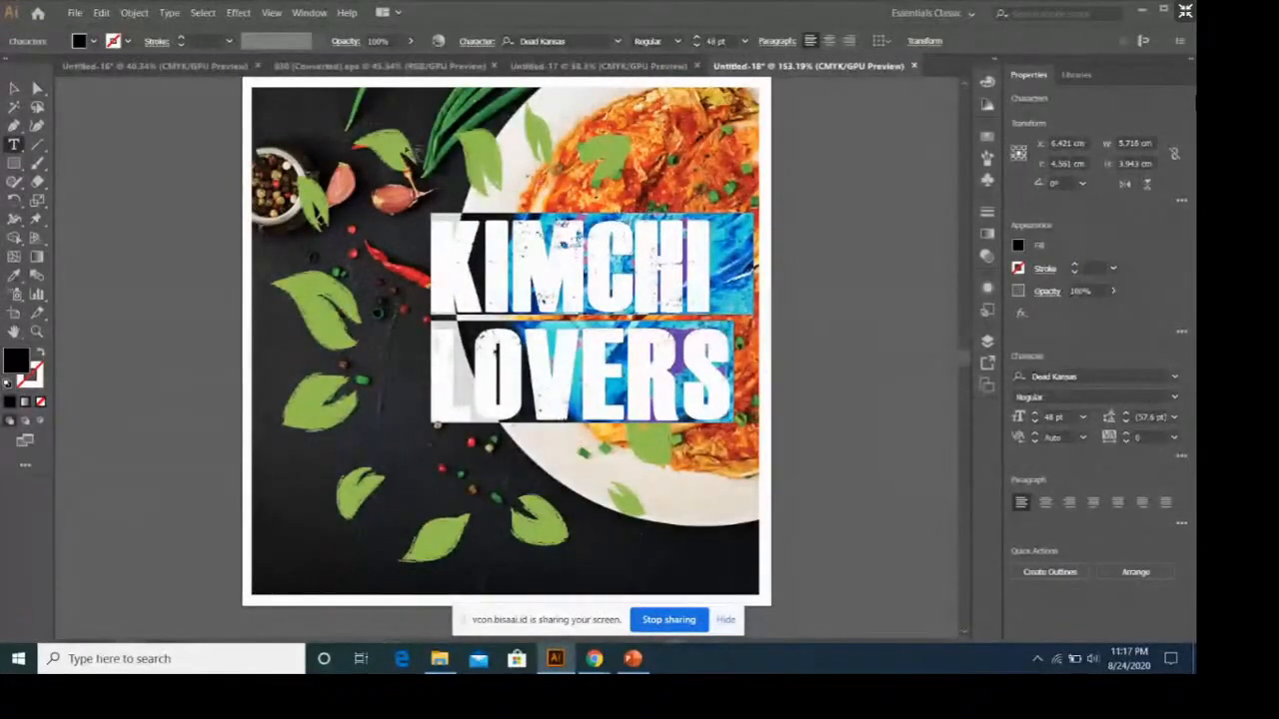
key(Escape)
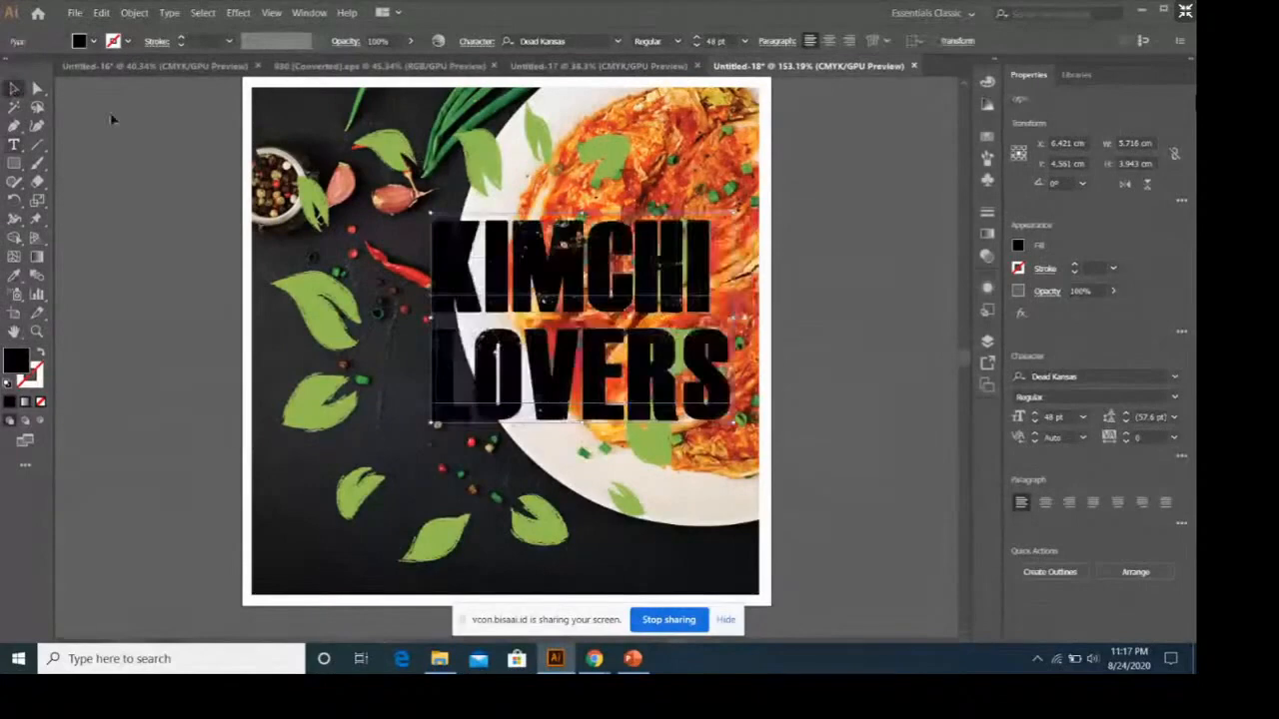
Position the KIMCHI LOVERS text inside the ring of leaves and scale it down proportionally to about 4.75 by 3.28 cm.
drag(730, 229, 669, 252)
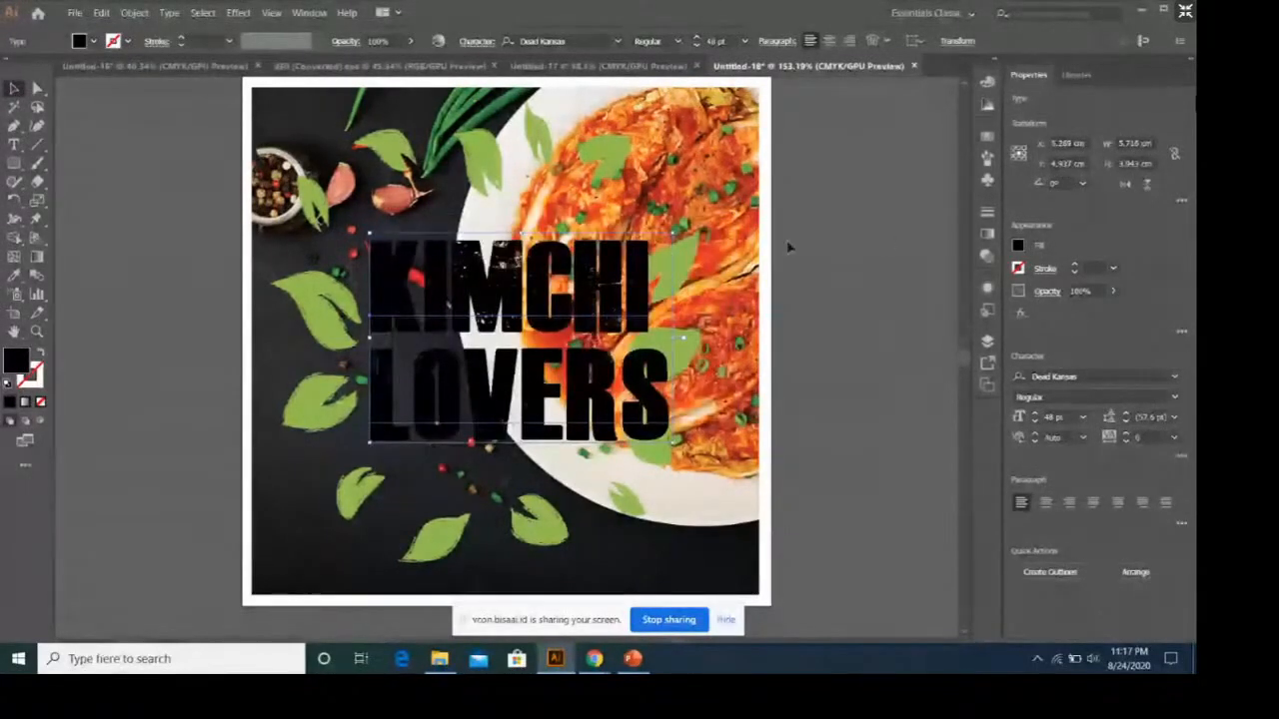
drag(672, 234, 588, 306)
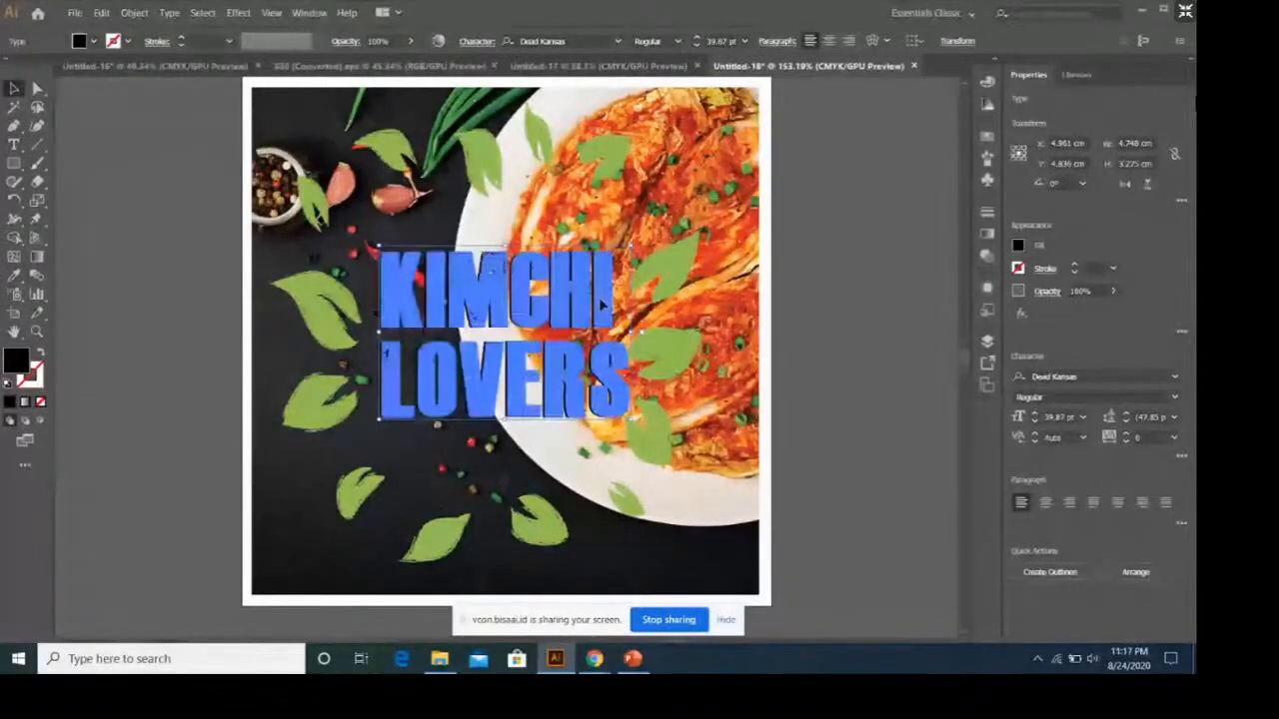
Change the fill of the whole KIMCHI LOVERS text to white.
key(t)
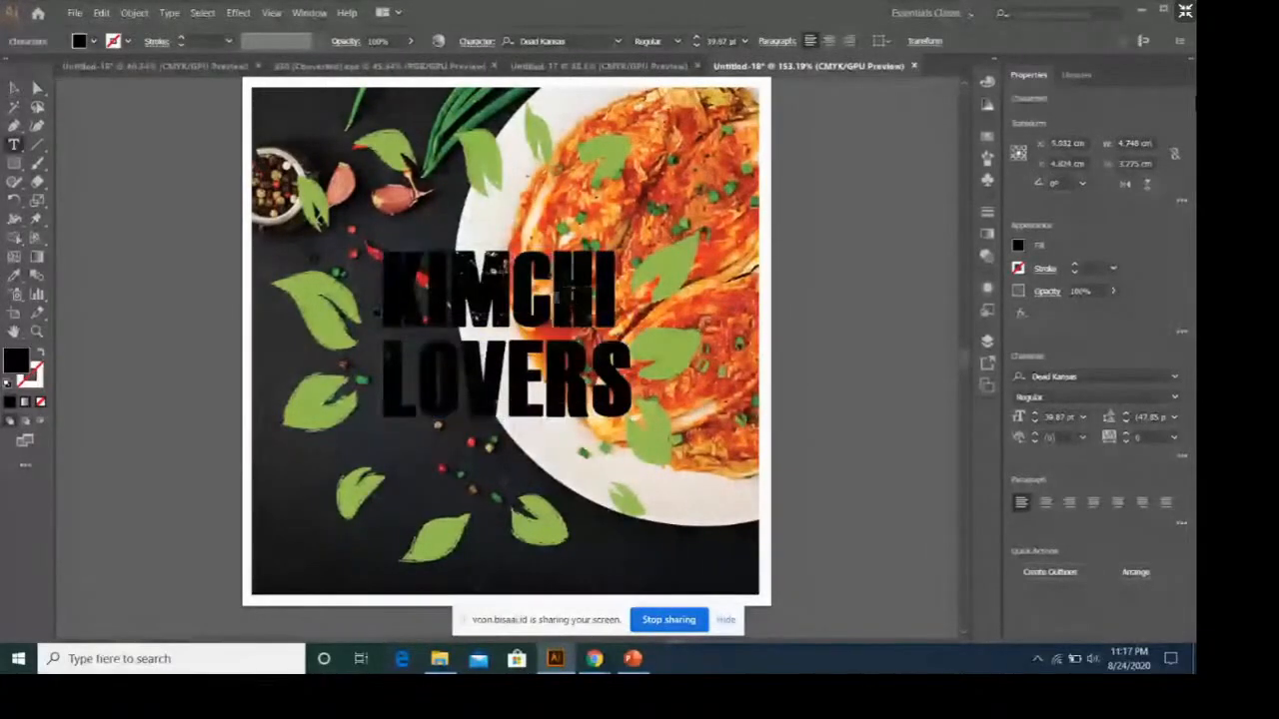
key(ctrl)
key(ctrl+a)
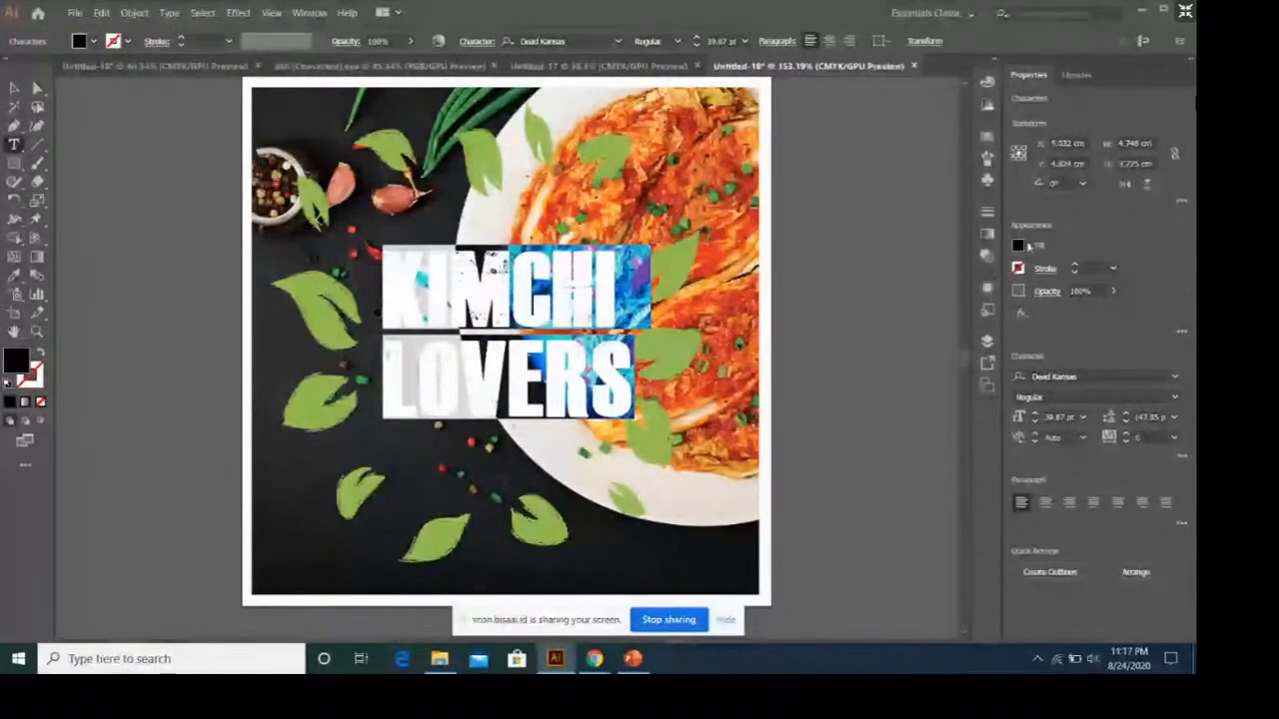
click(1027, 246)
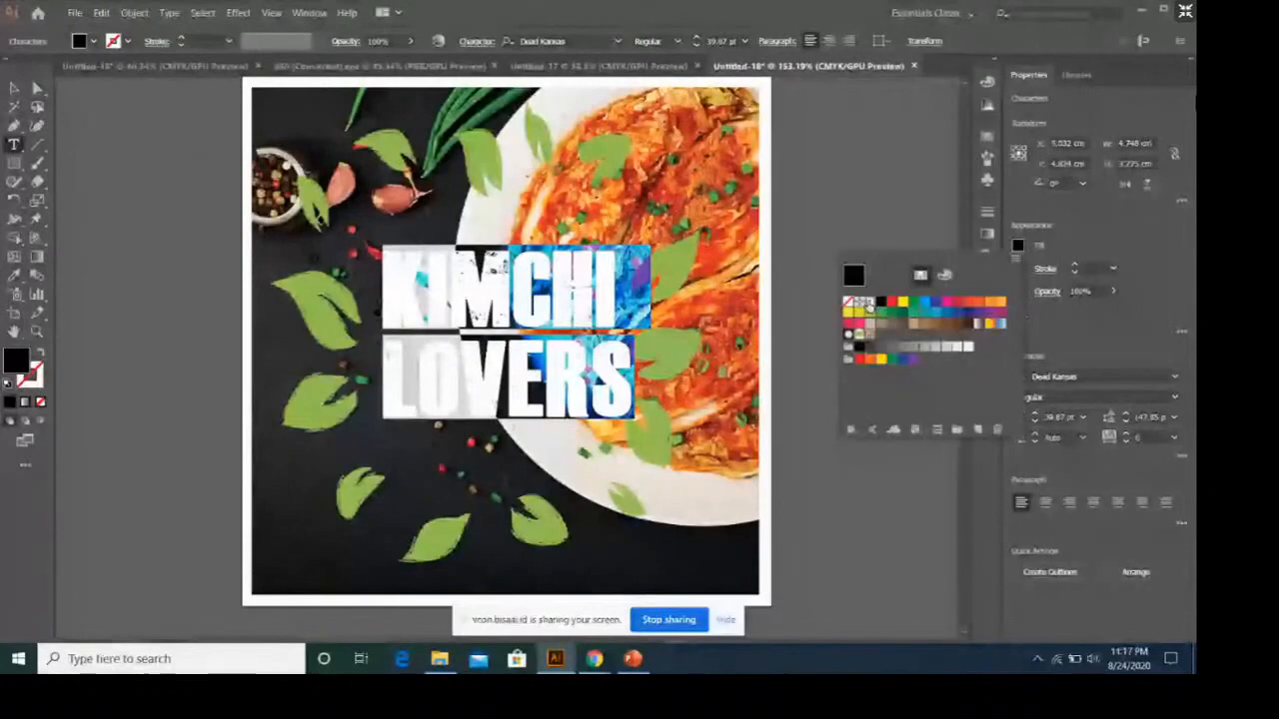
click(866, 304)
key(Escape)
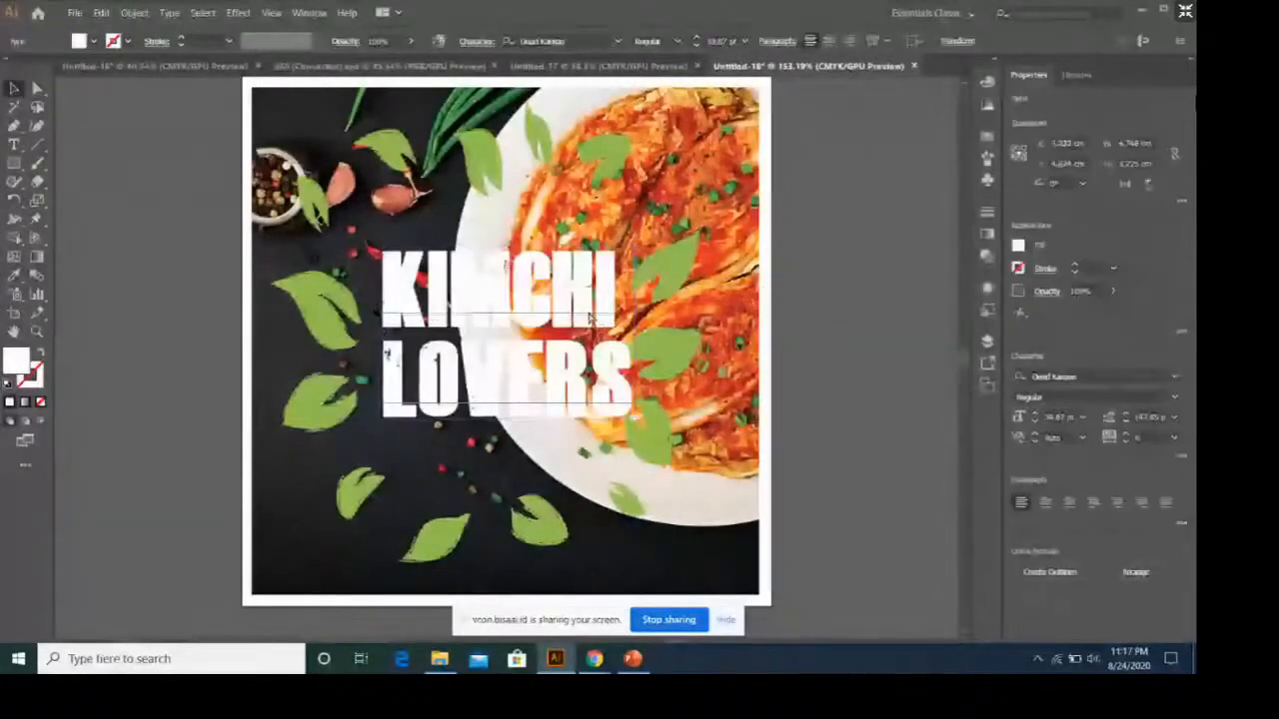
Duplicate the white KIMCHI LOVERS text and place the copy slightly below and to the right of the original.
key(ctrl+v)
drag(558, 310, 583, 288)
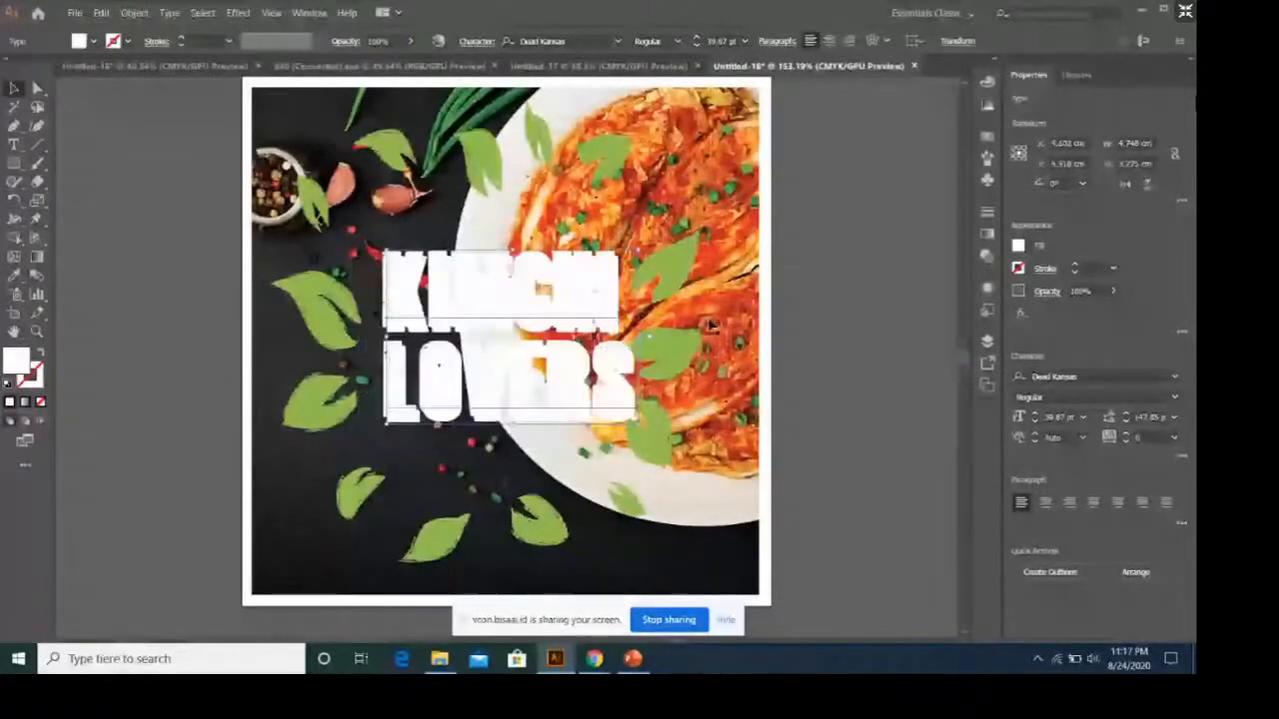
Change the fill of the duplicated KIMCHI LOVERS text to dark green.
click(1021, 247)
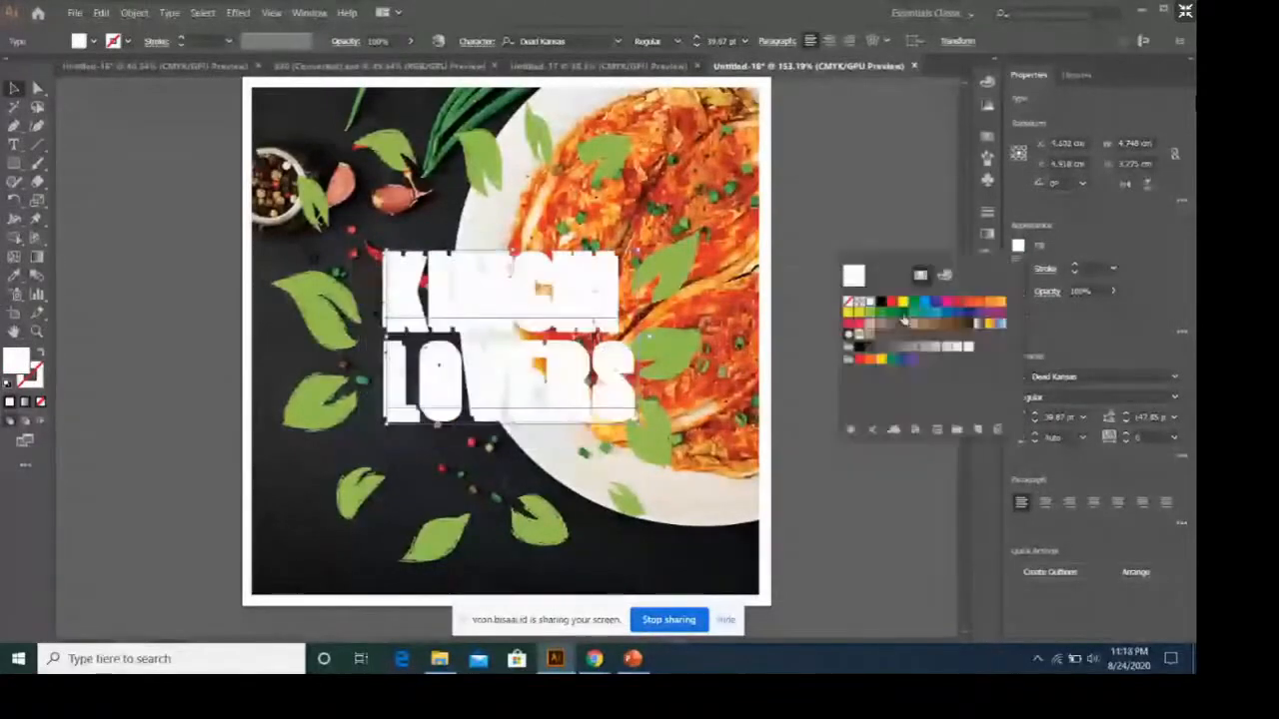
click(904, 318)
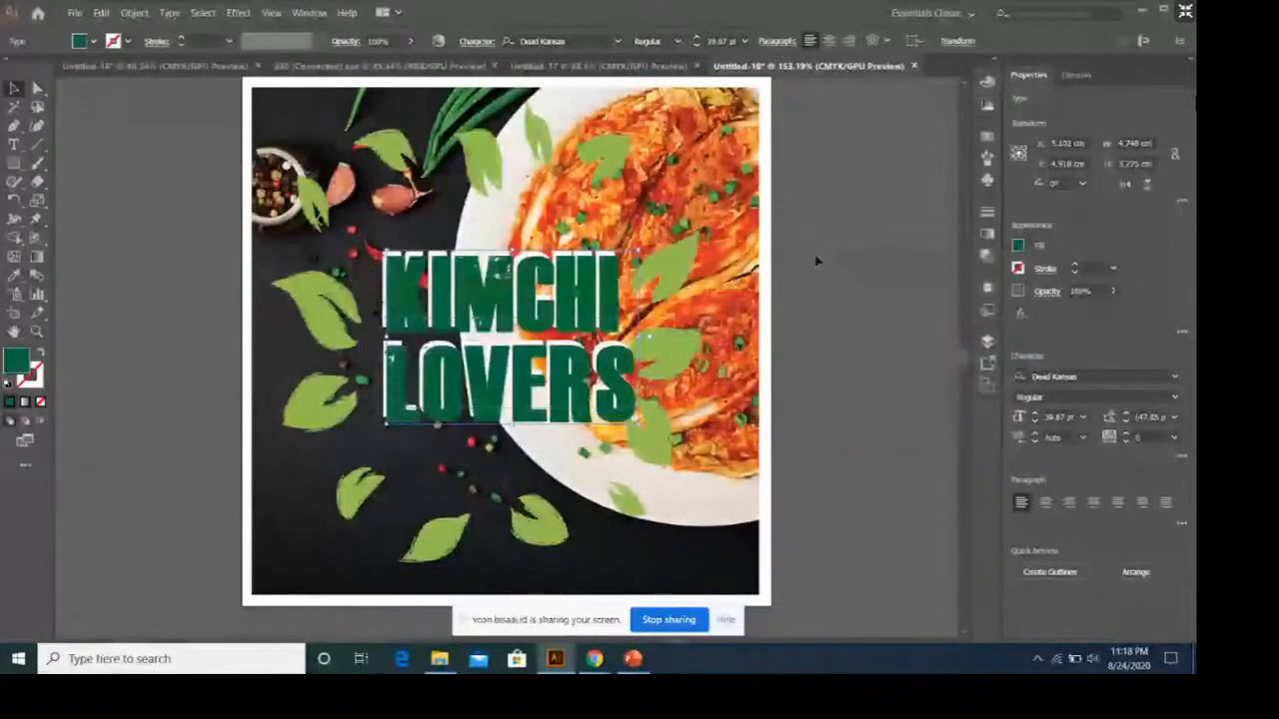
click(804, 259)
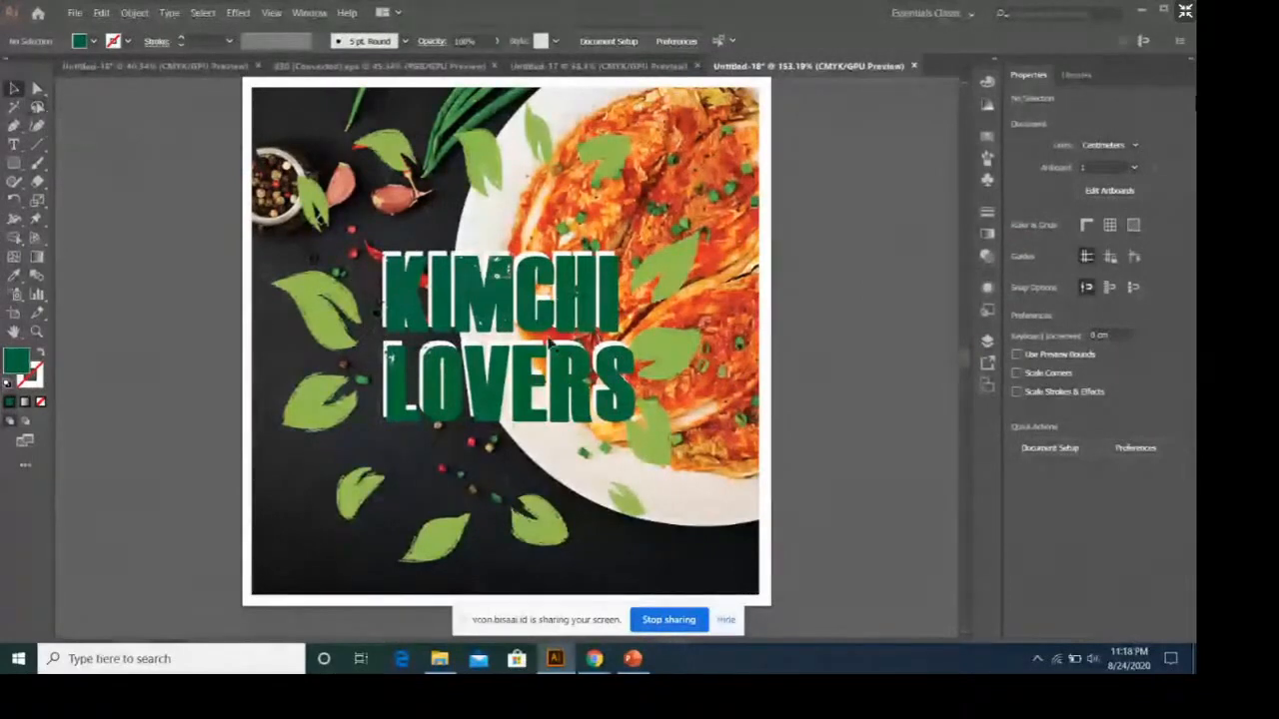
Add a separate text line near the label's bottom right reading NO.TLP: followed by the placeholder phone number.
click(14, 145)
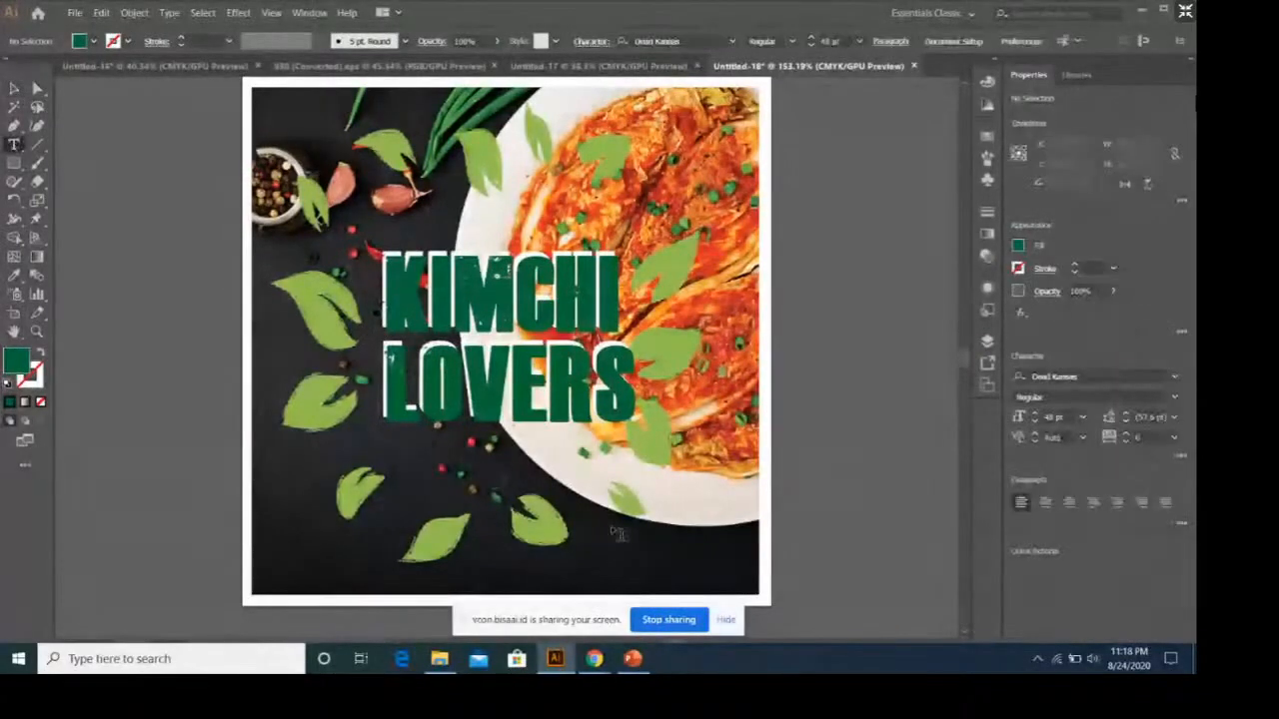
click(619, 563)
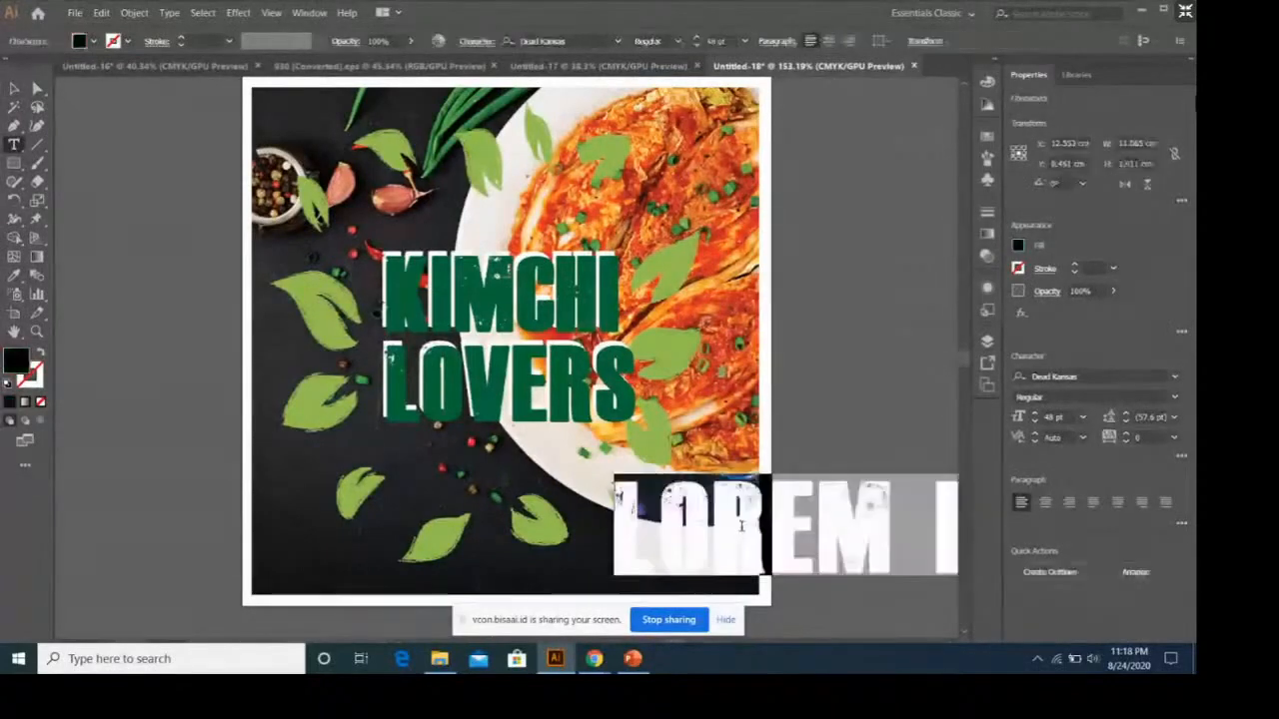
text(NO)
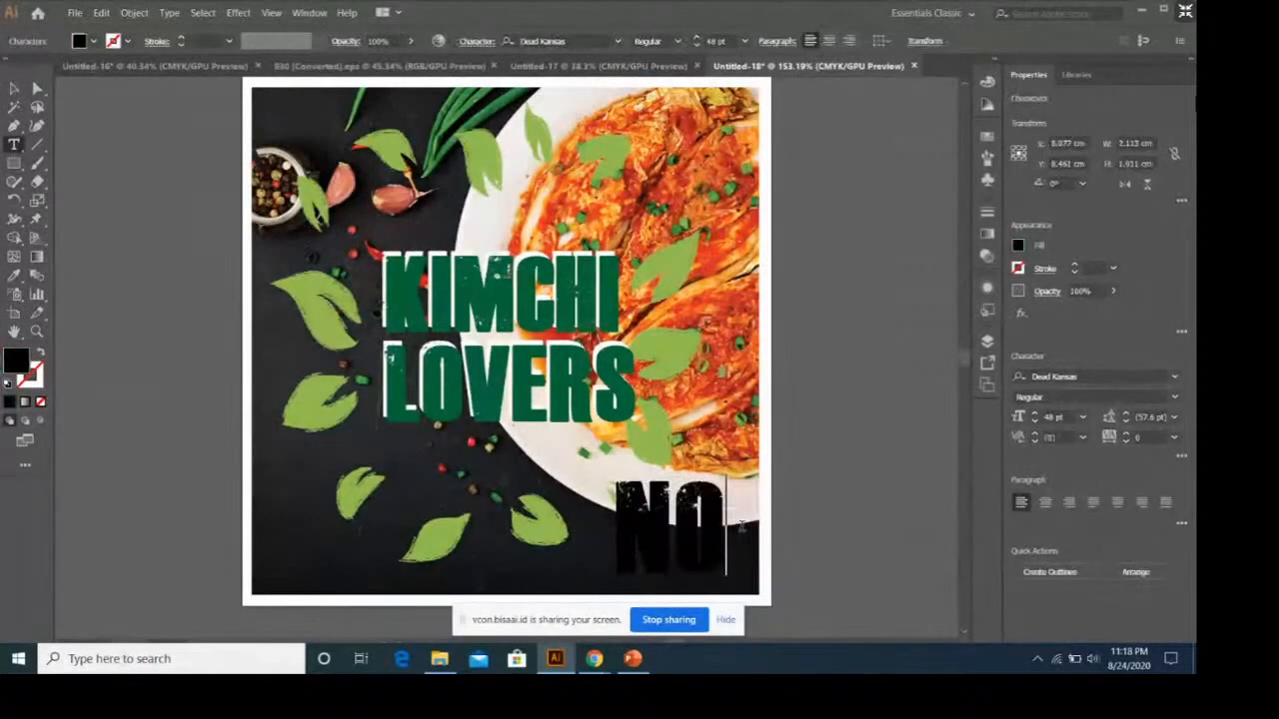
text(.TLP:)
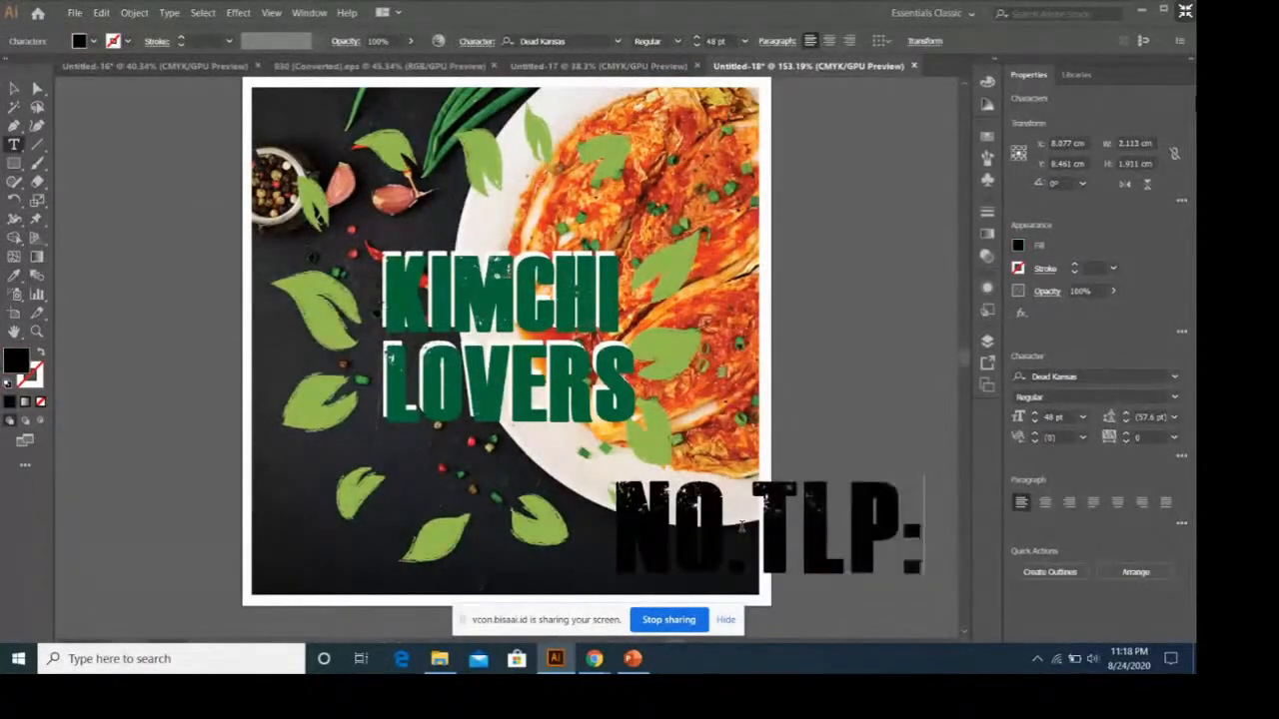
text(0121)
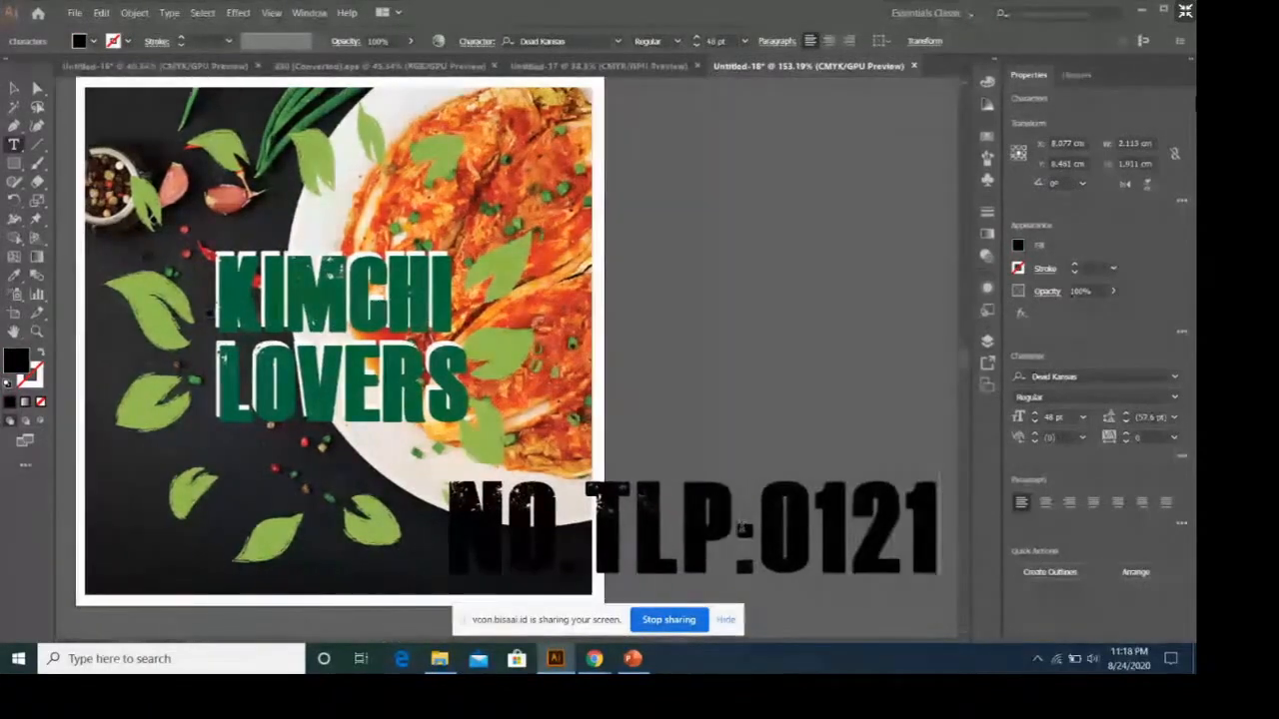
text(2344)
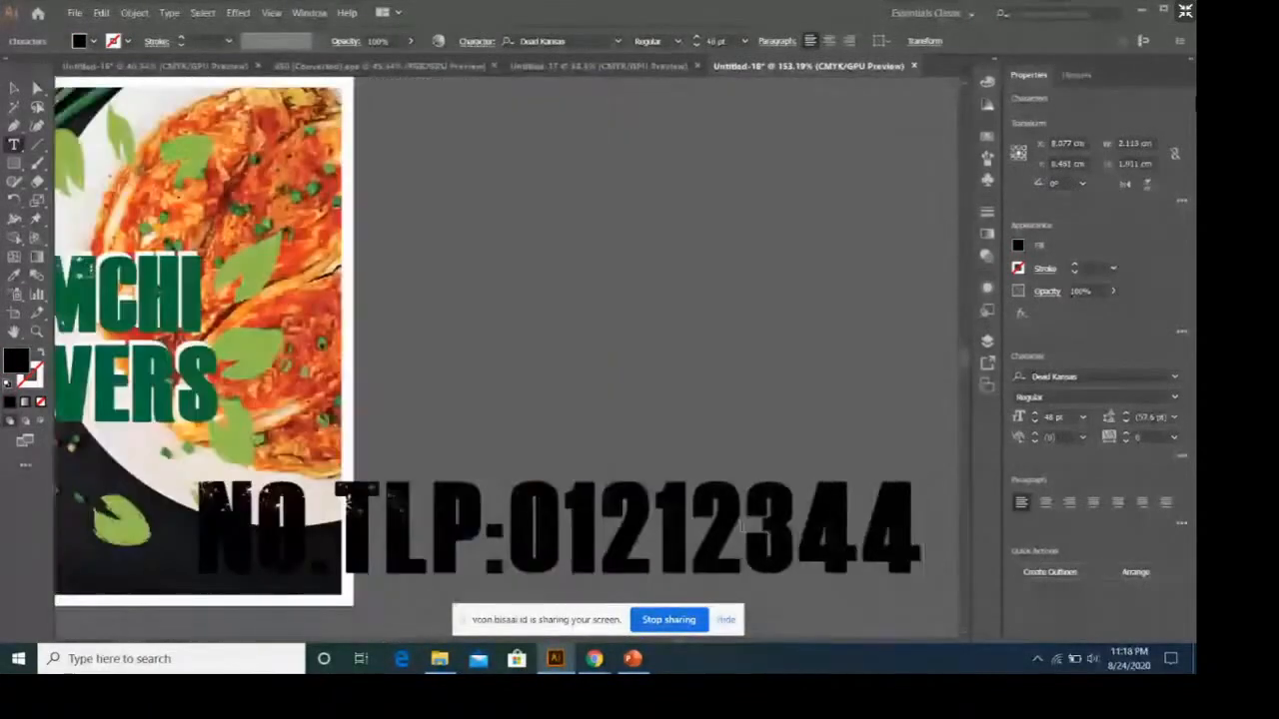
text(XX)
Set the font size of the whole phone number line to 12 pt.
key(ctrl+a)
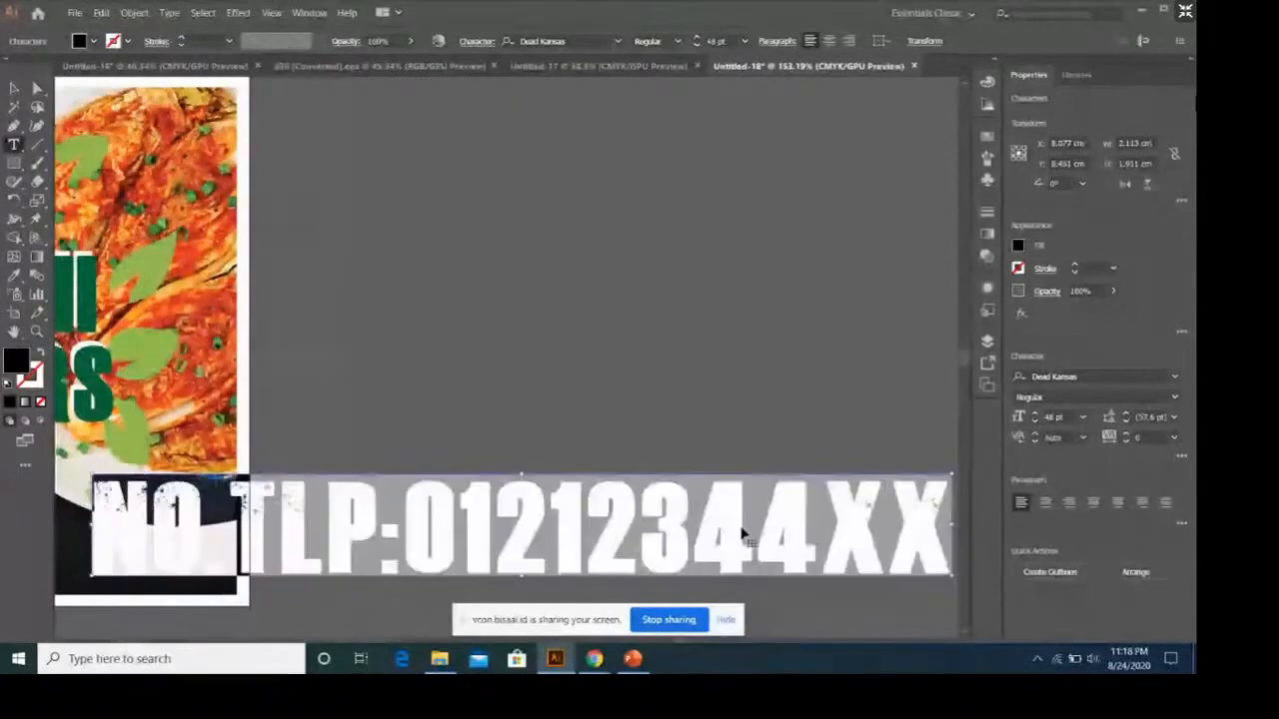
click(1082, 417)
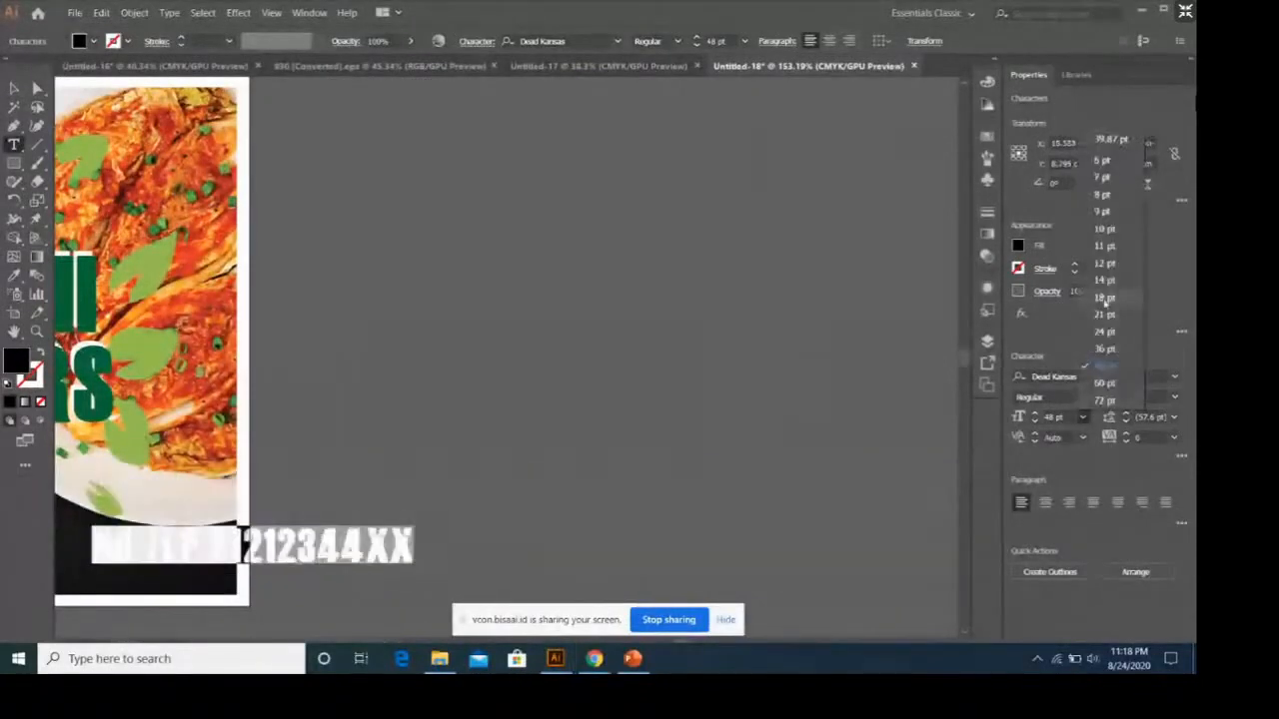
click(1106, 266)
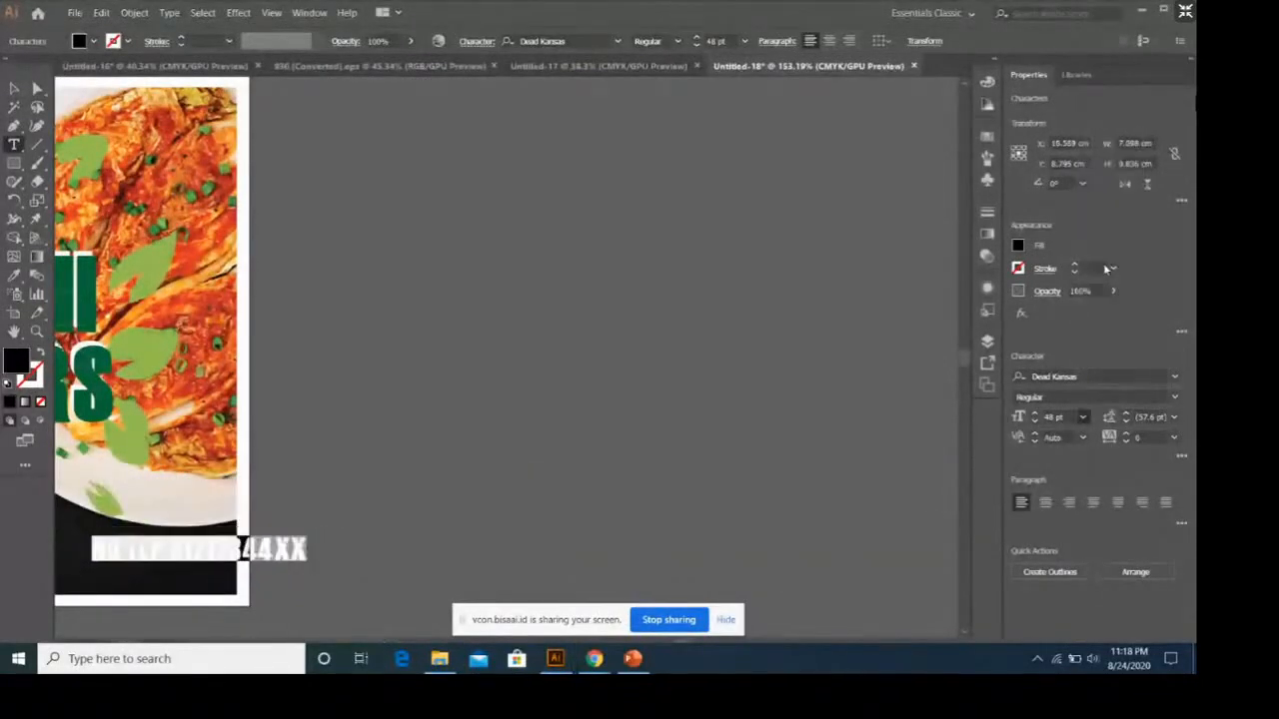
drag(687, 641, 674, 646)
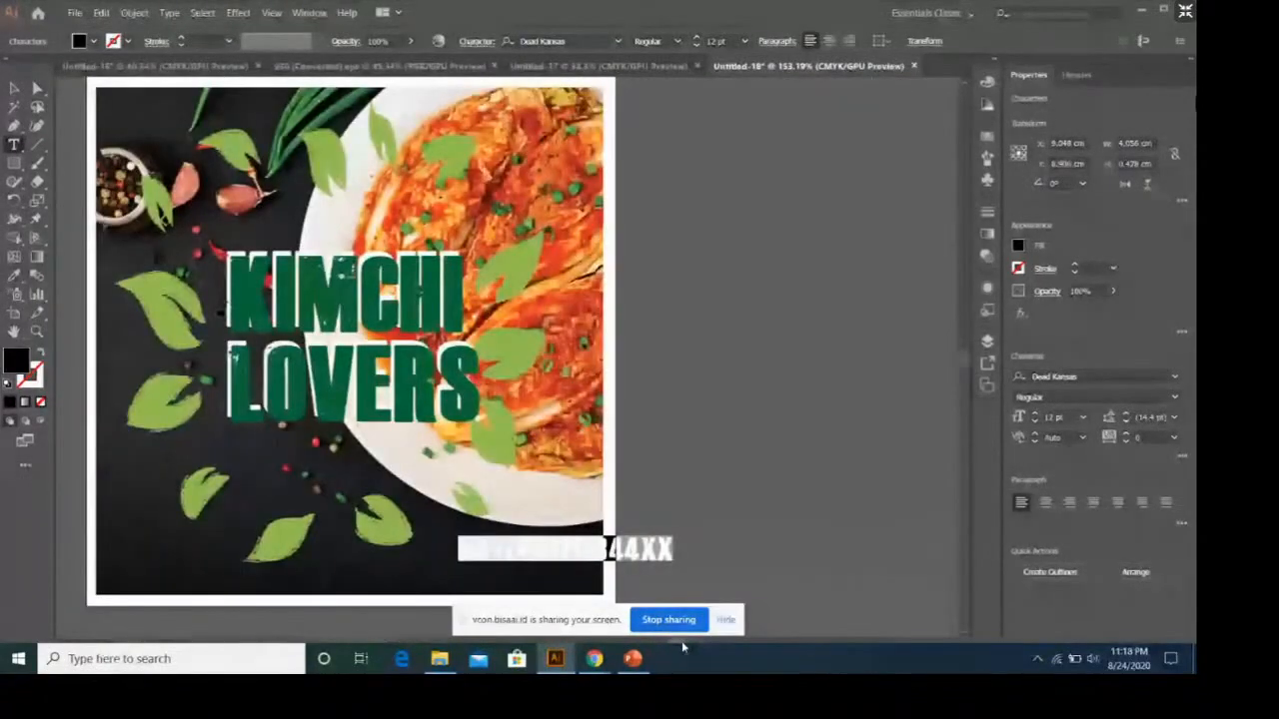
Place the phone number line in the bottom-right corner of the label's photo and fill it with white.
key(Escape)
drag(617, 555, 530, 577)
click(1017, 245)
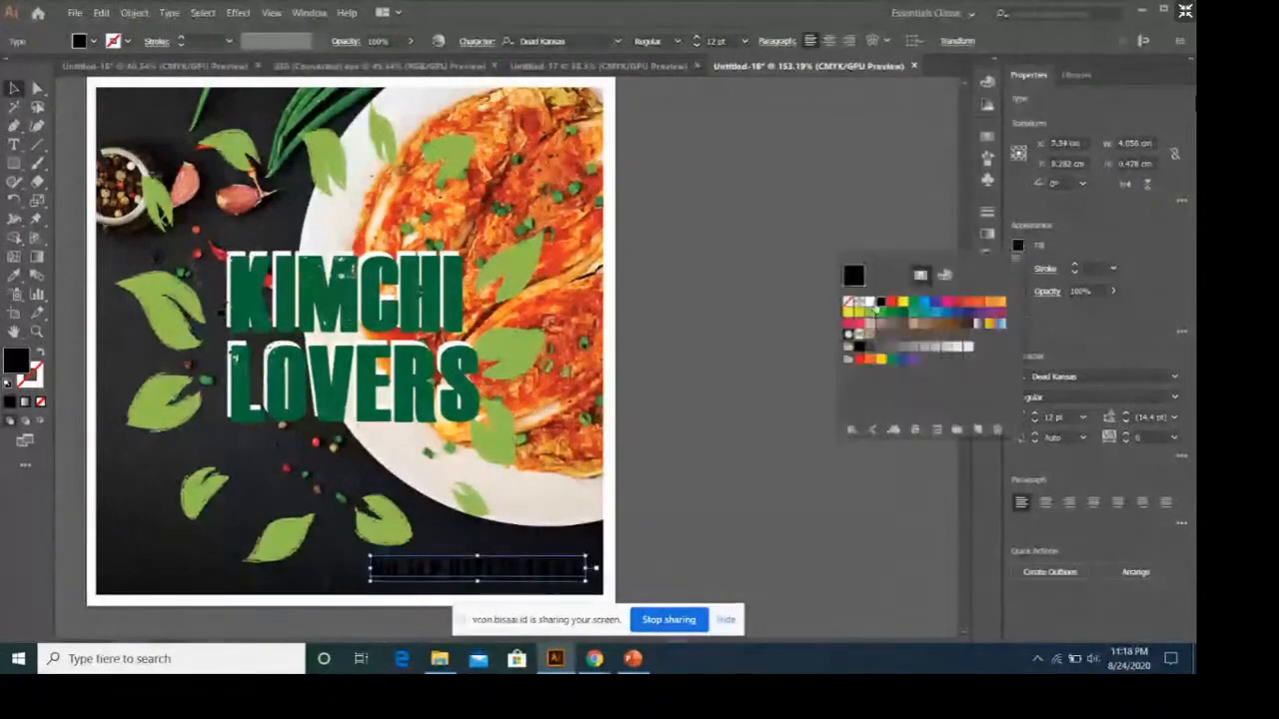
click(871, 304)
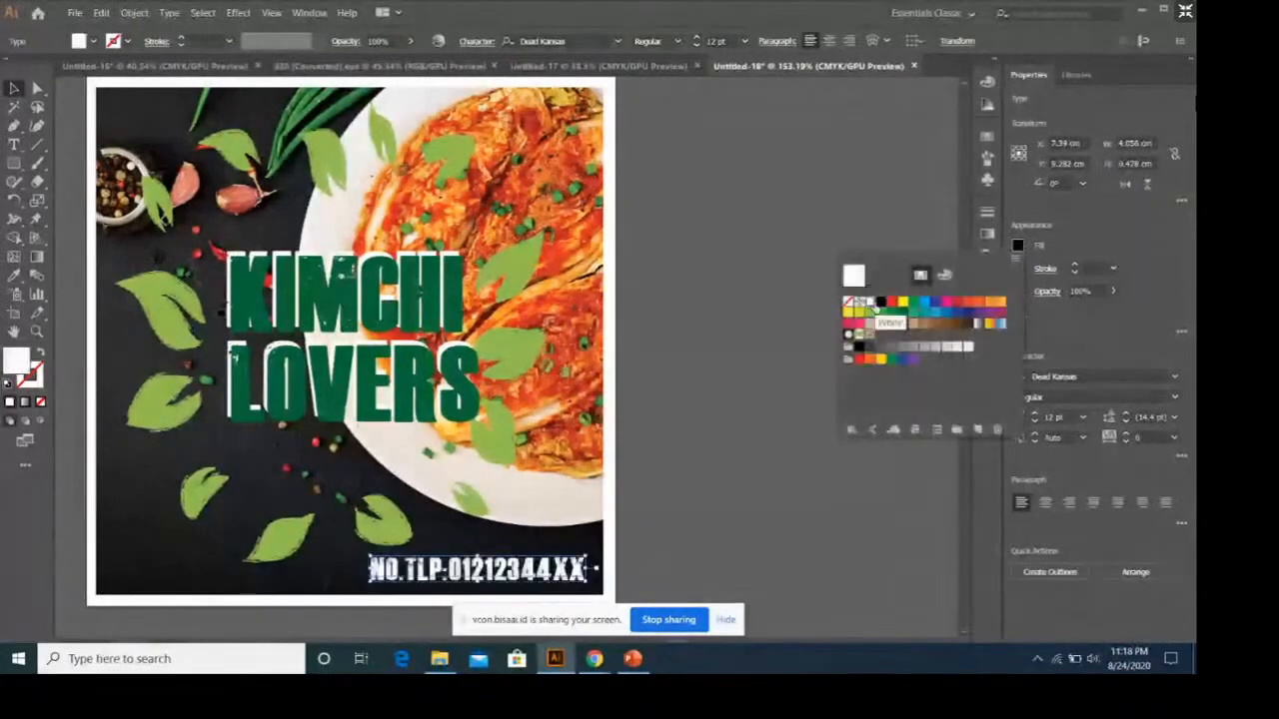
click(13, 89)
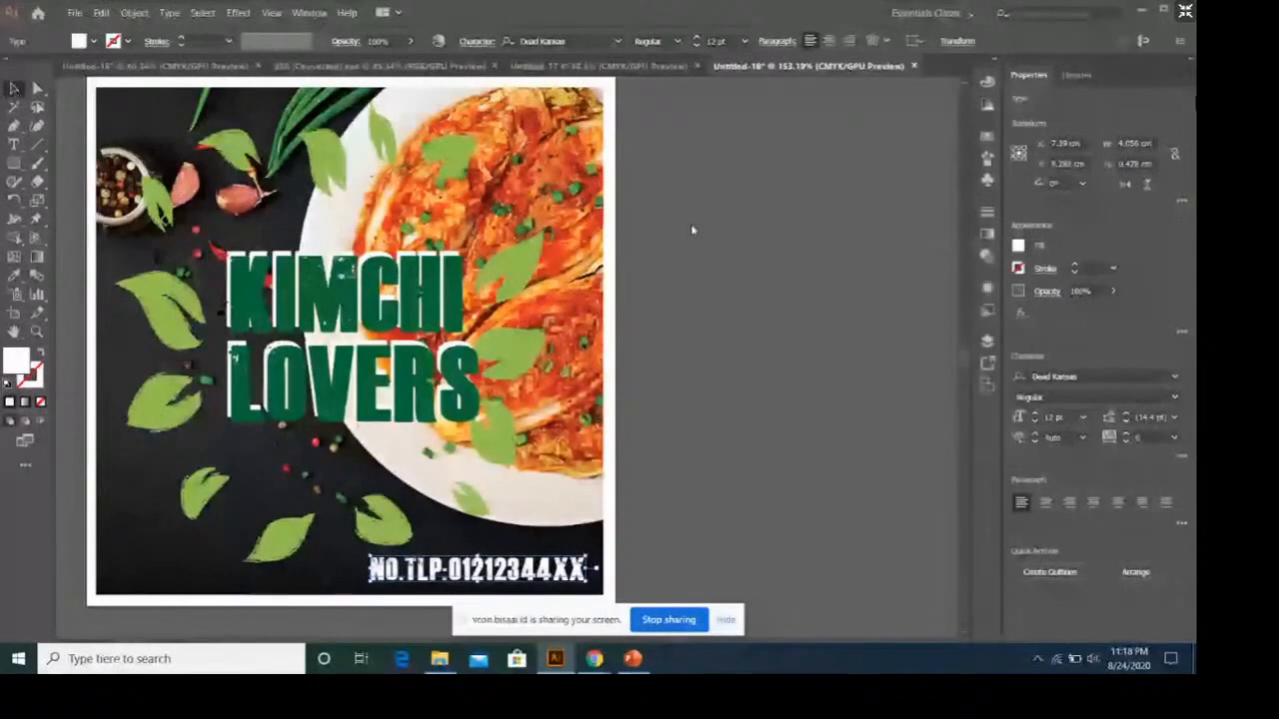
click(733, 323)
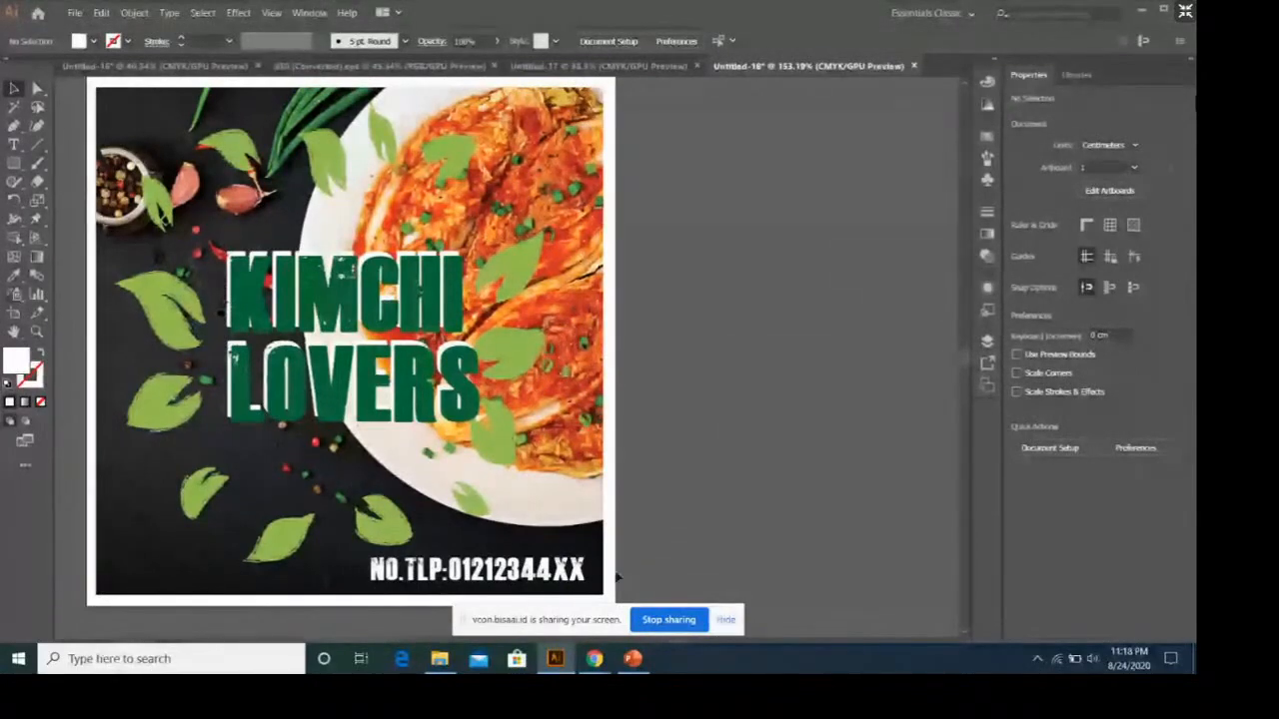
Group all the label artwork, including the photo, leaves, title and phone number line.
scroll(96, 156, up, 2)
key(ctrl+a)
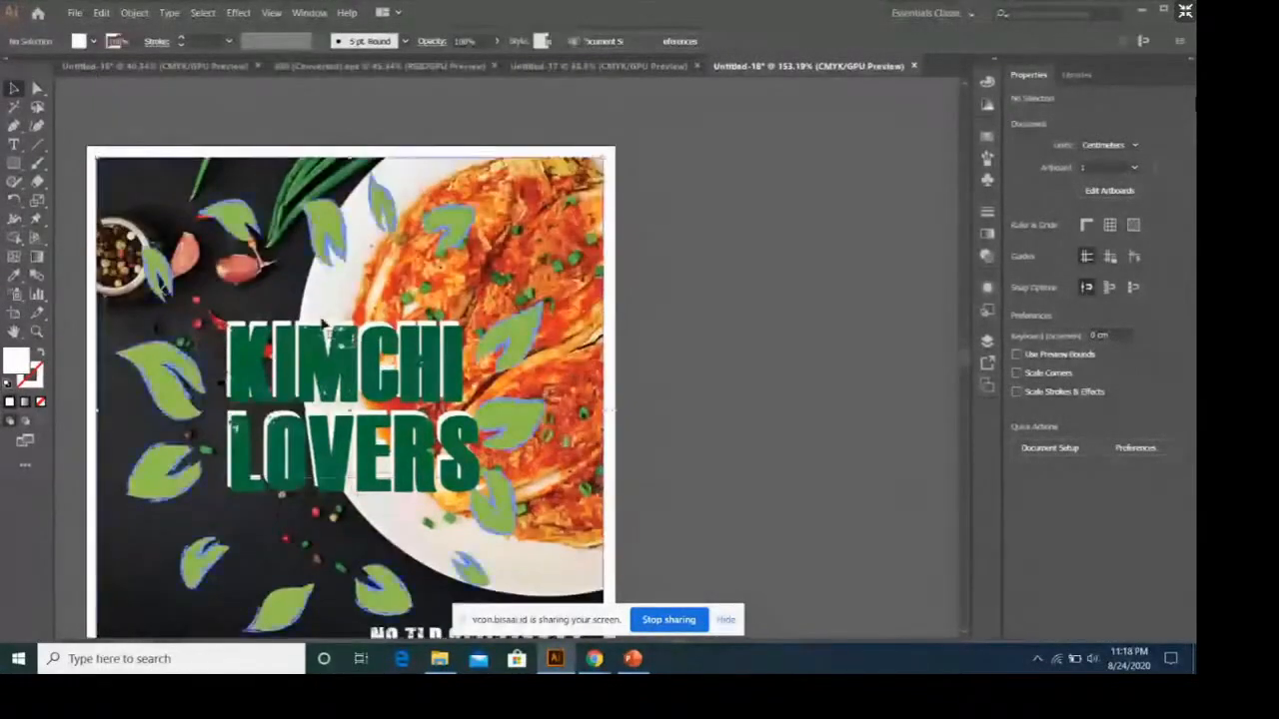
right_click(322, 318)
click(410, 407)
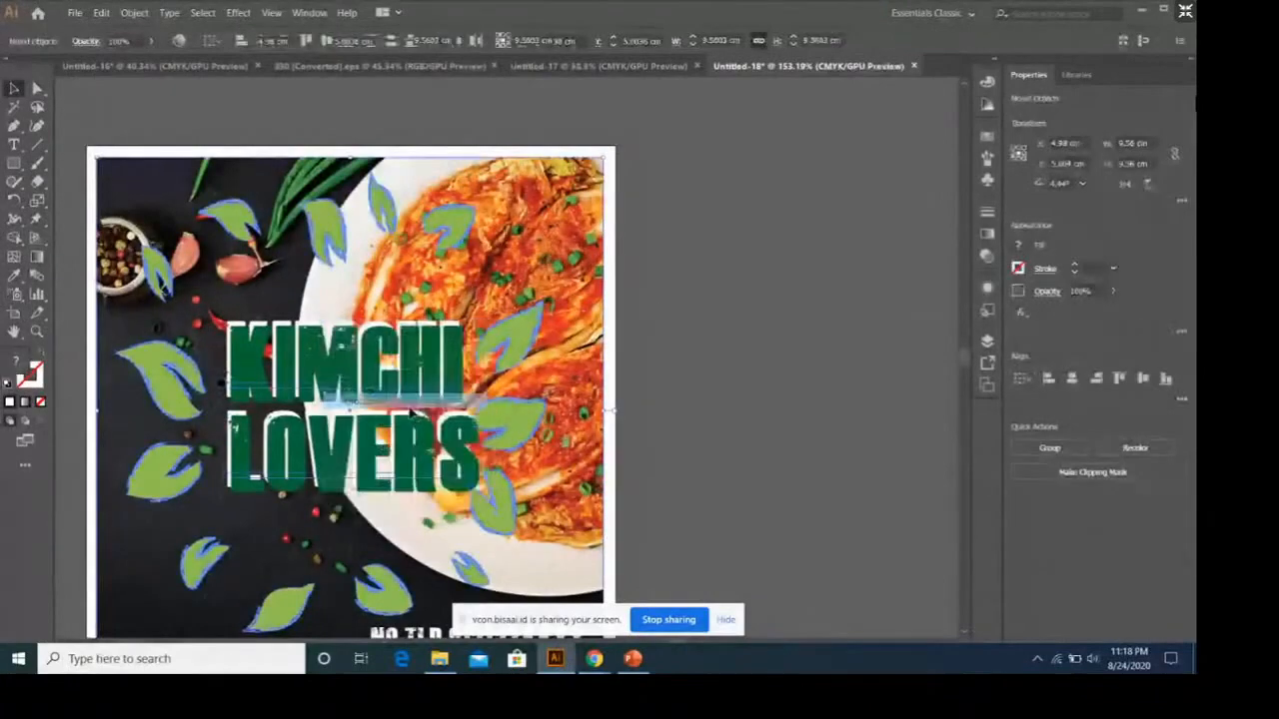
click(684, 447)
click(602, 278)
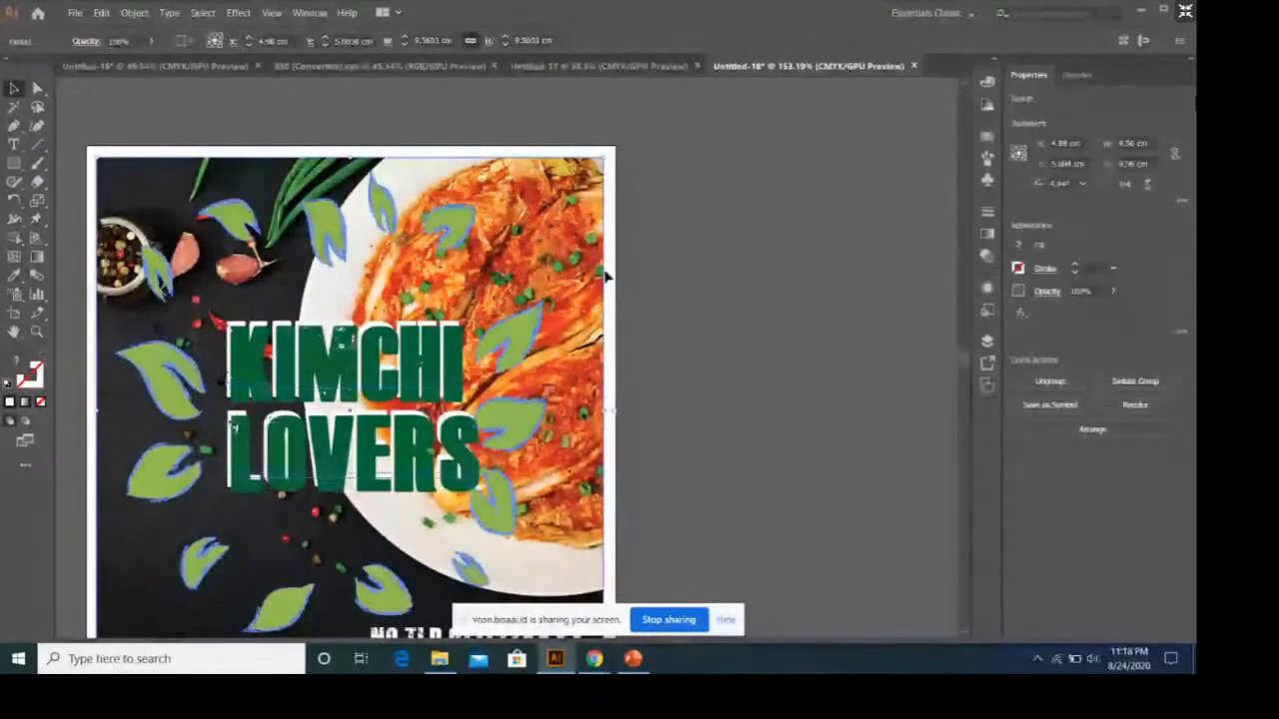
scroll(606, 277, down, 2)
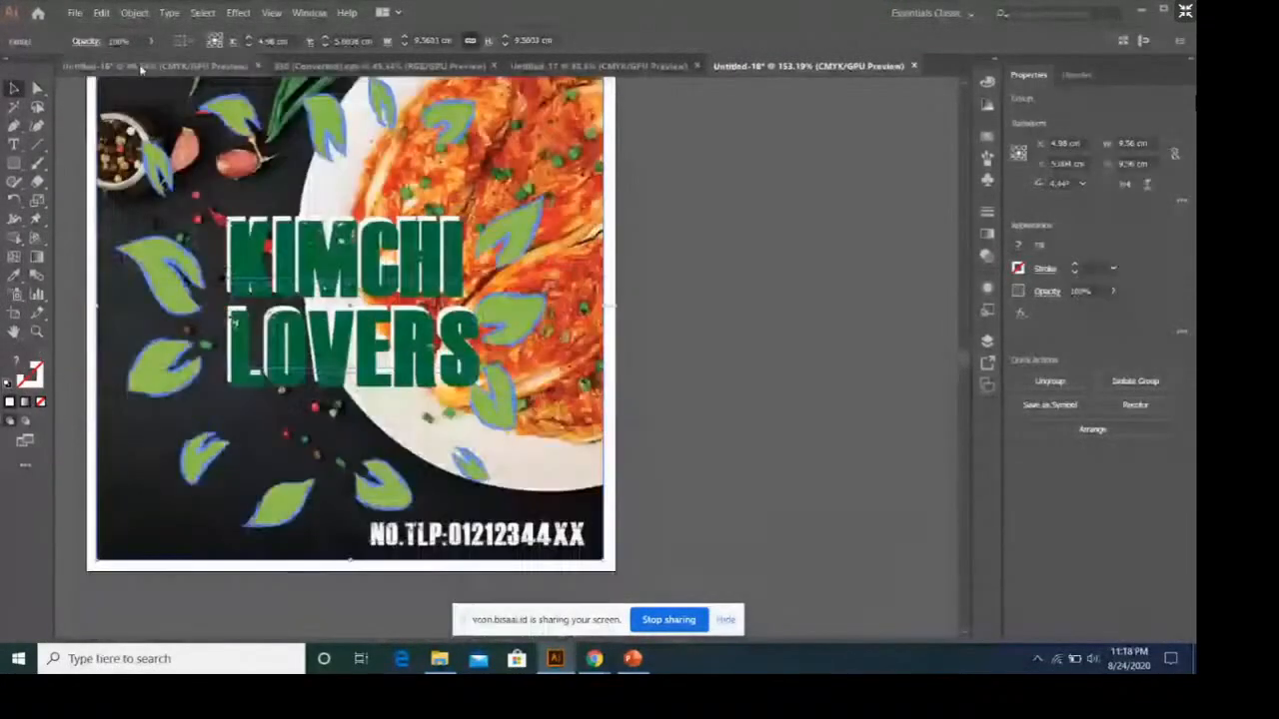
click(740, 370)
scroll(339, 262, up, 1)
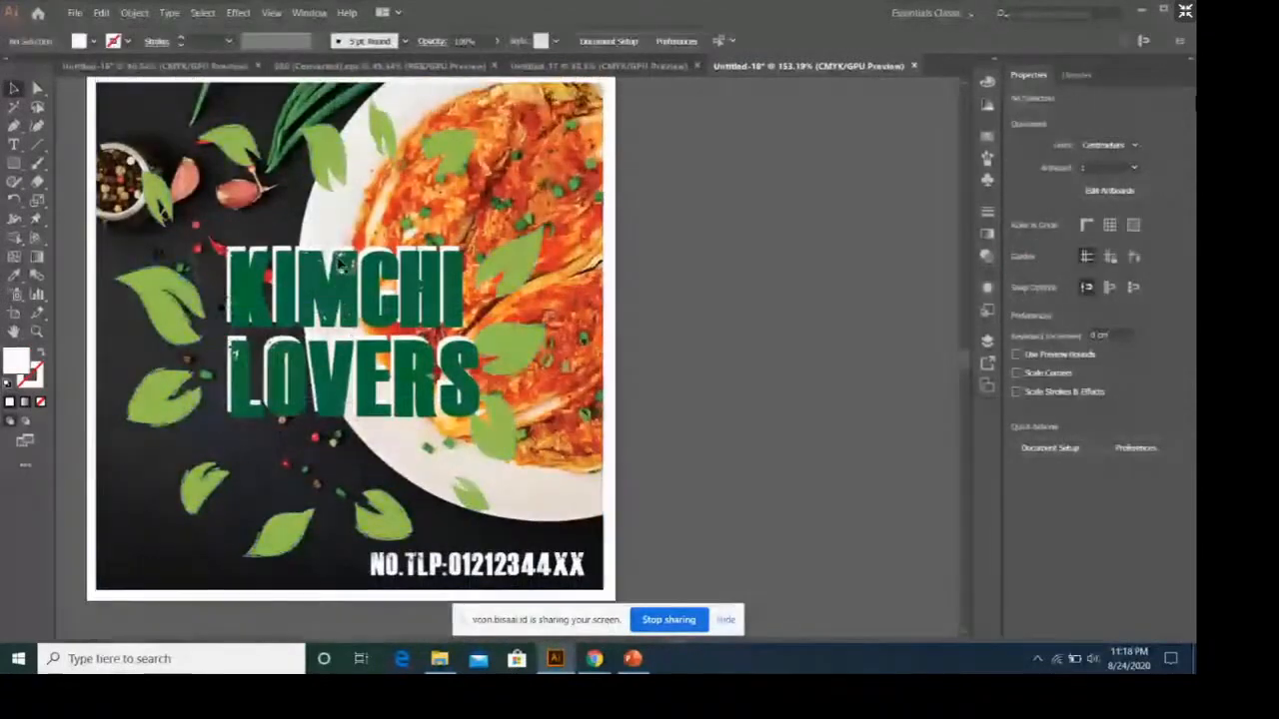
Export artboard 1 as a PNG named "label kimchi lovers" in the packaging folder, at High (300 ppi) with a transparent background.
click(74, 12)
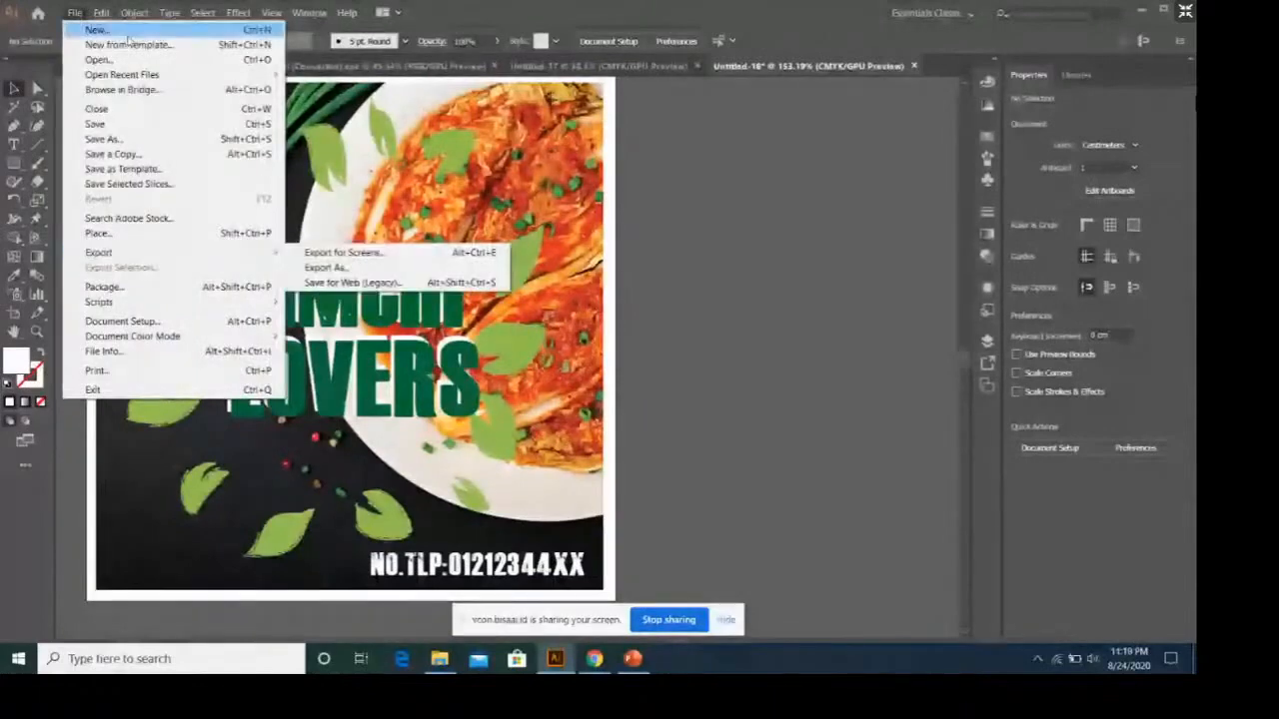
mouse_move(267, 251)
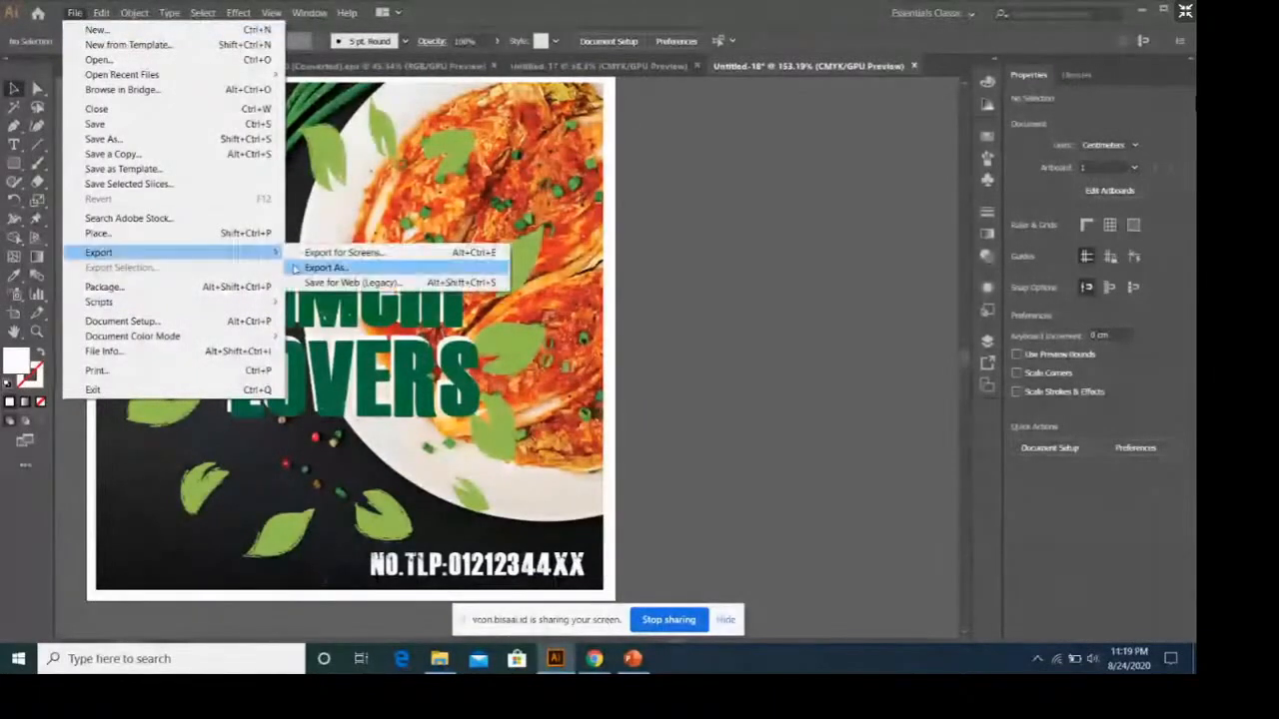
click(298, 267)
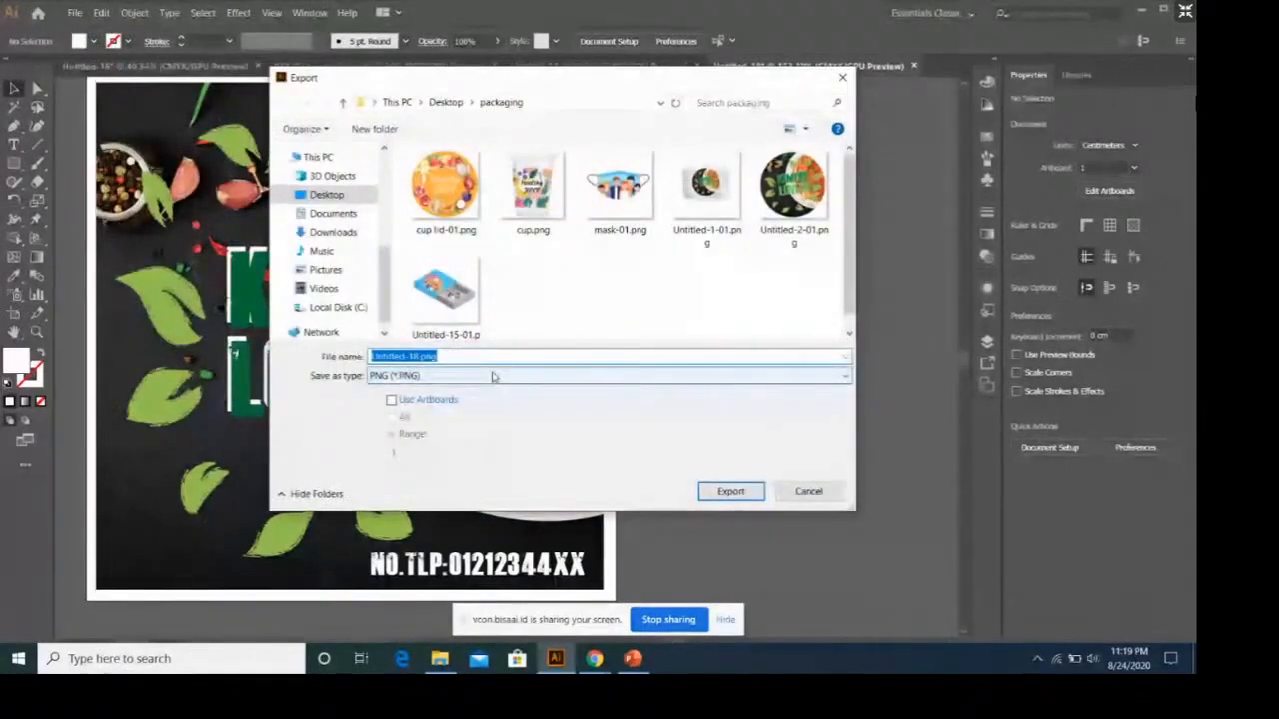
text(label)
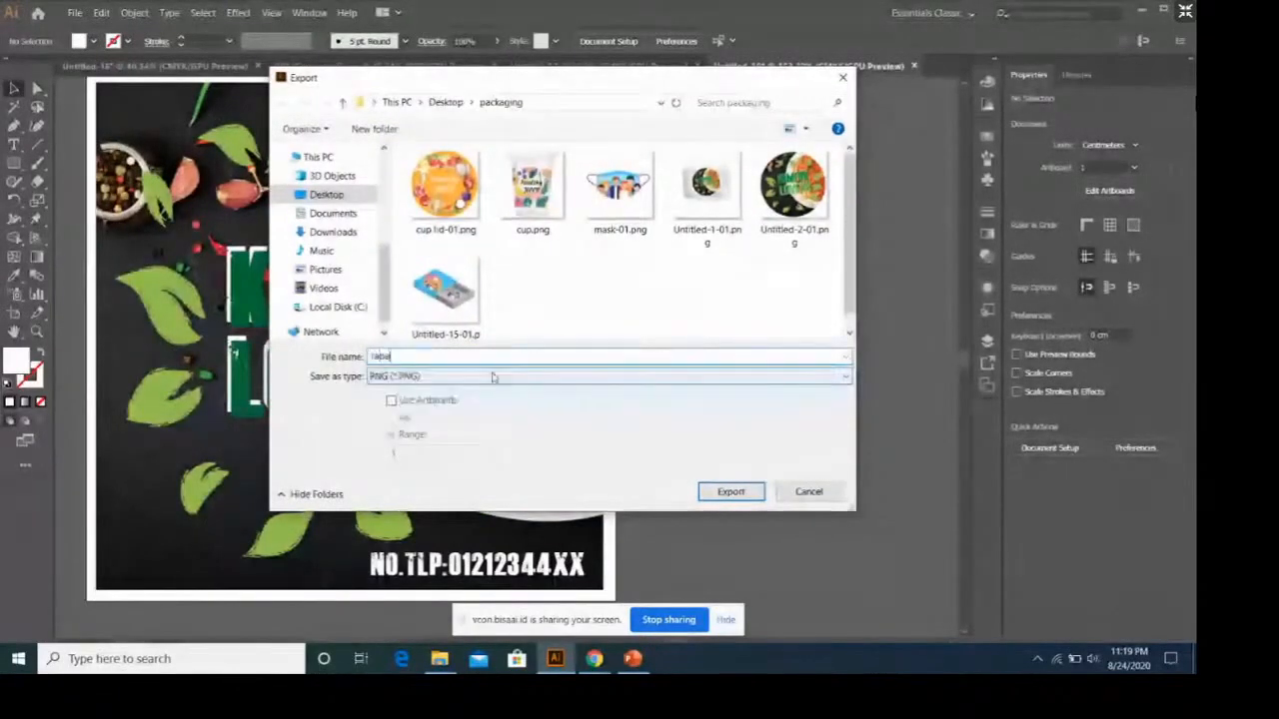
text( kimchi )
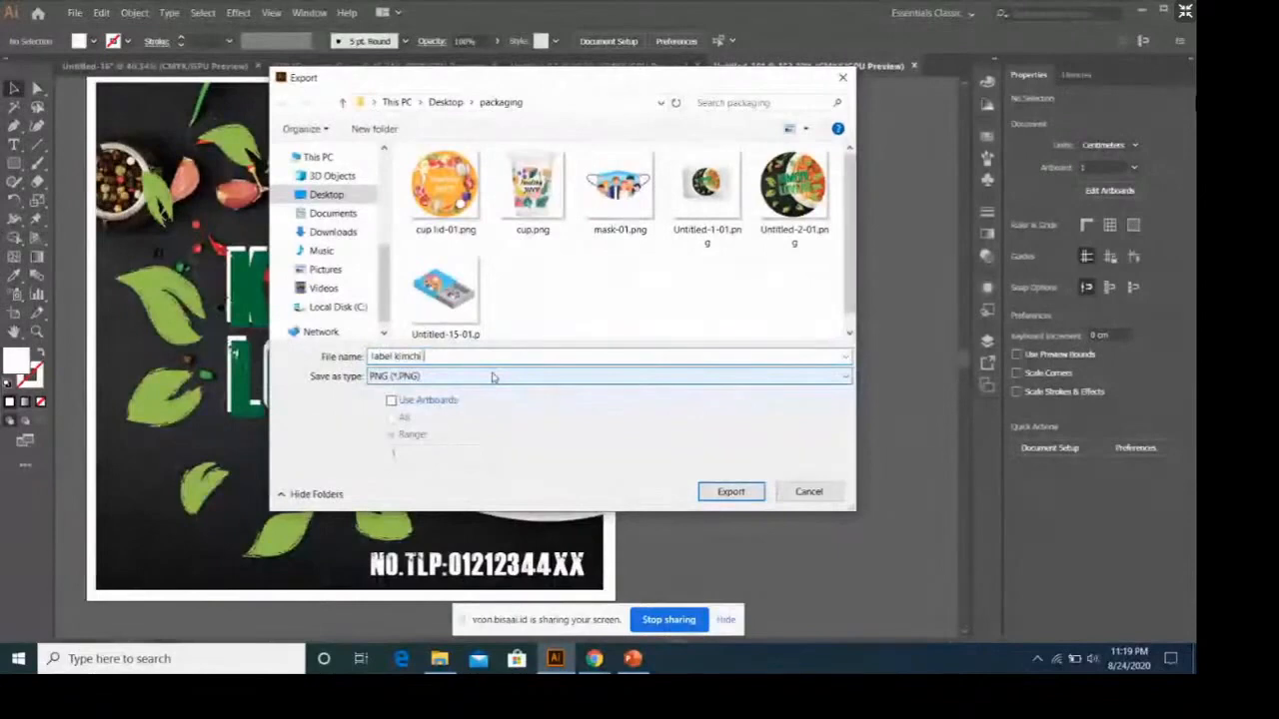
text(lovers)
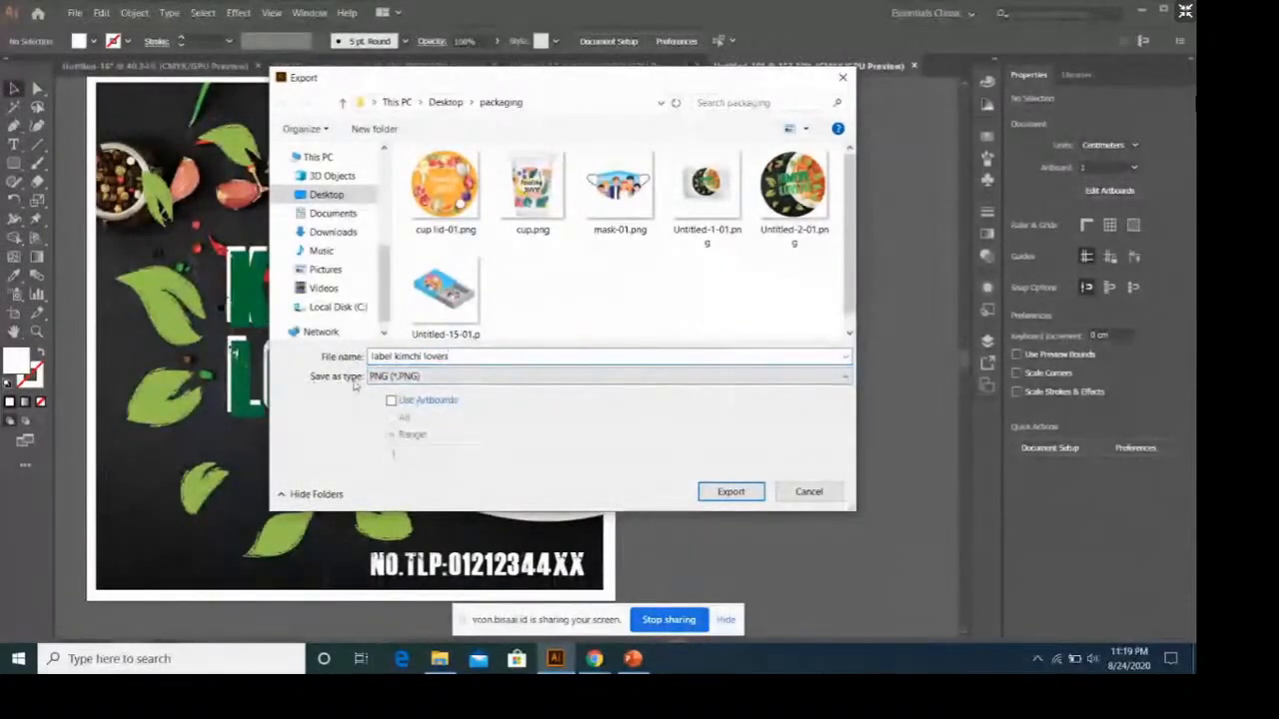
click(446, 401)
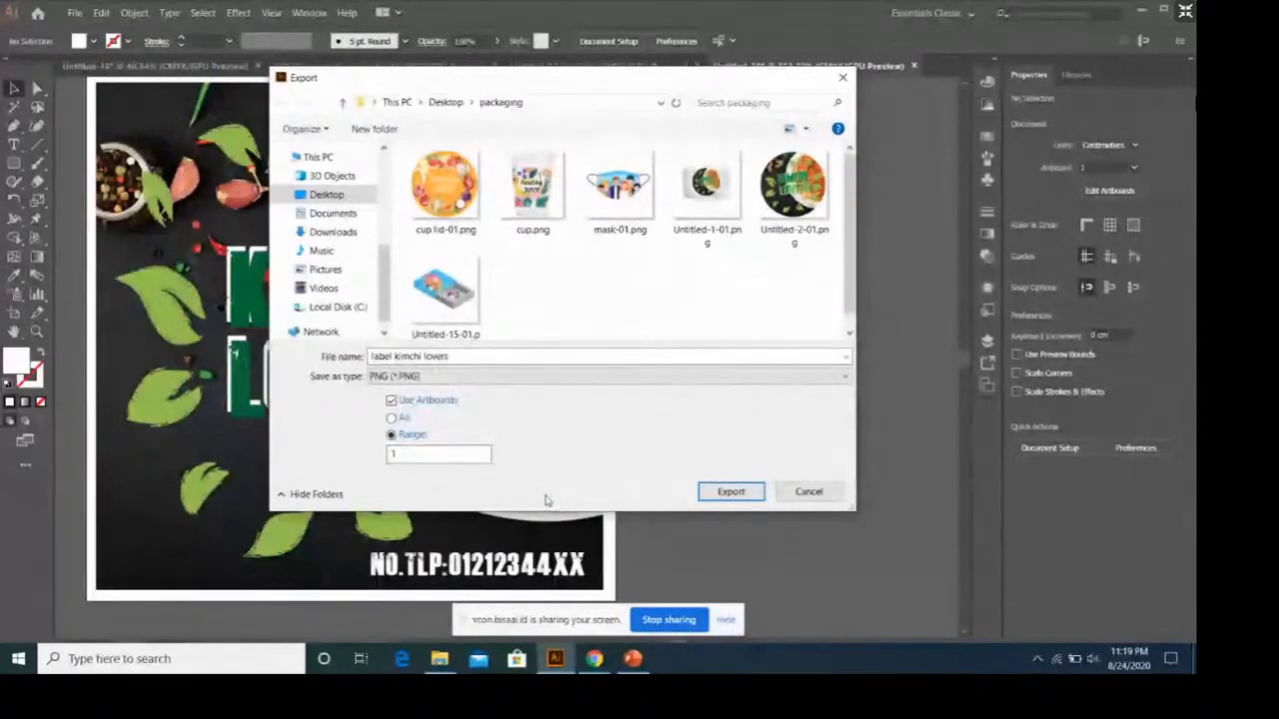
click(751, 496)
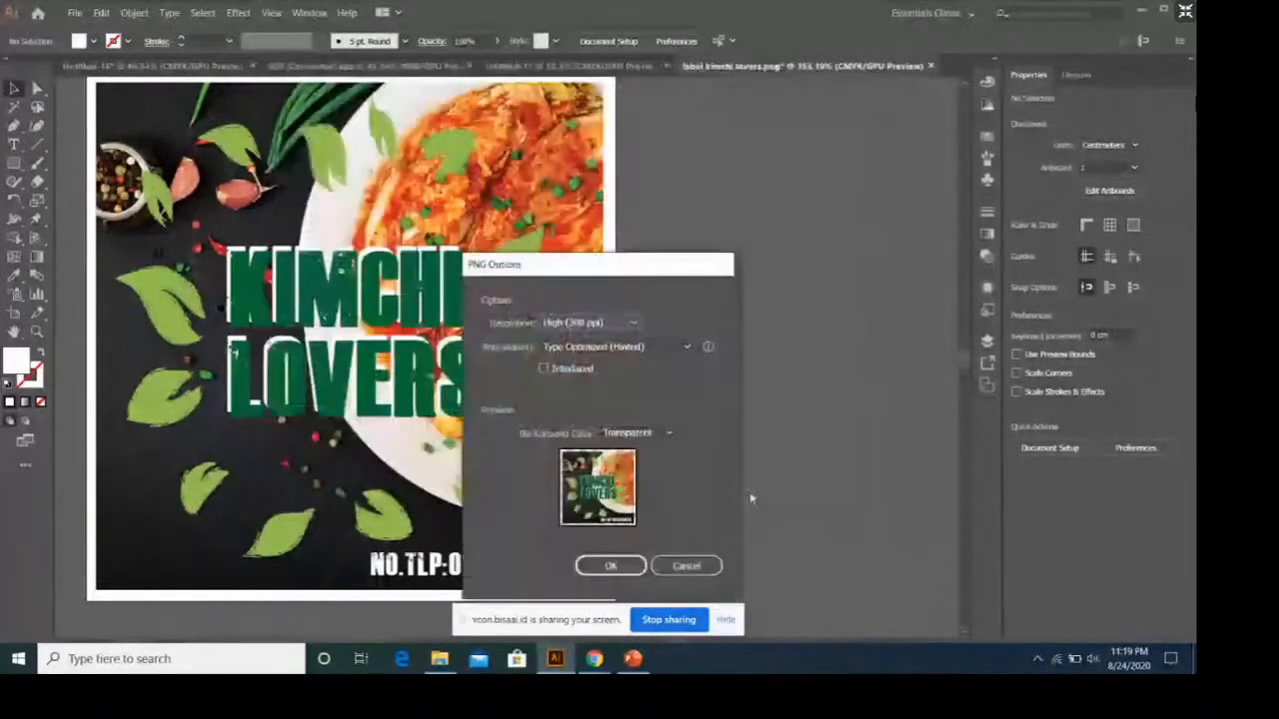
click(611, 567)
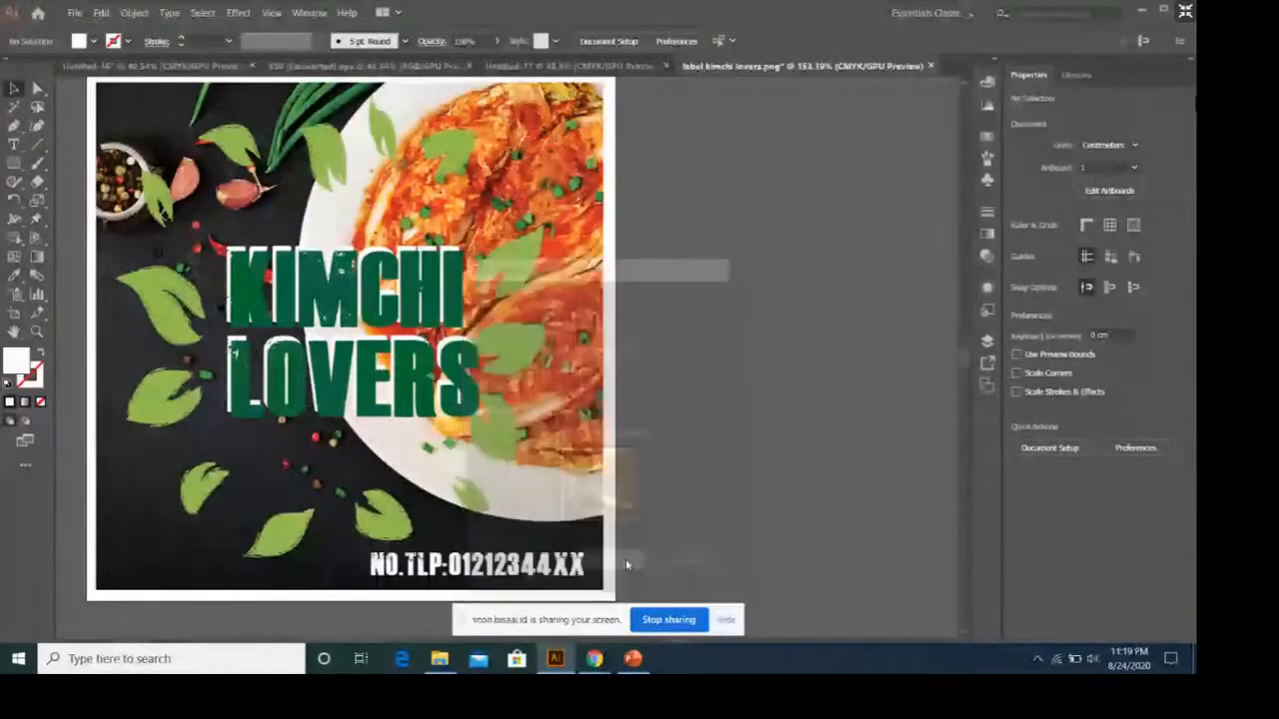
In the Untitled-16 document, move the empty plastic tray graphic to the upper left of the second artboard.
click(73, 13)
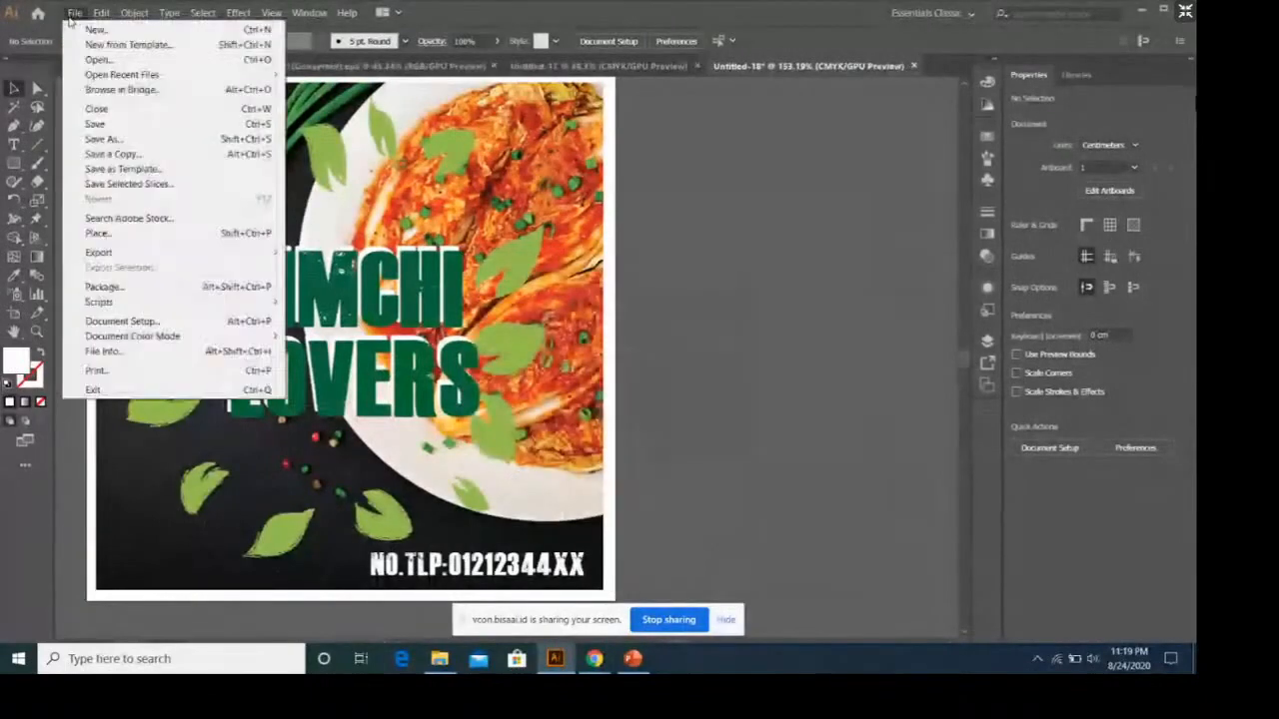
click(73, 13)
click(155, 66)
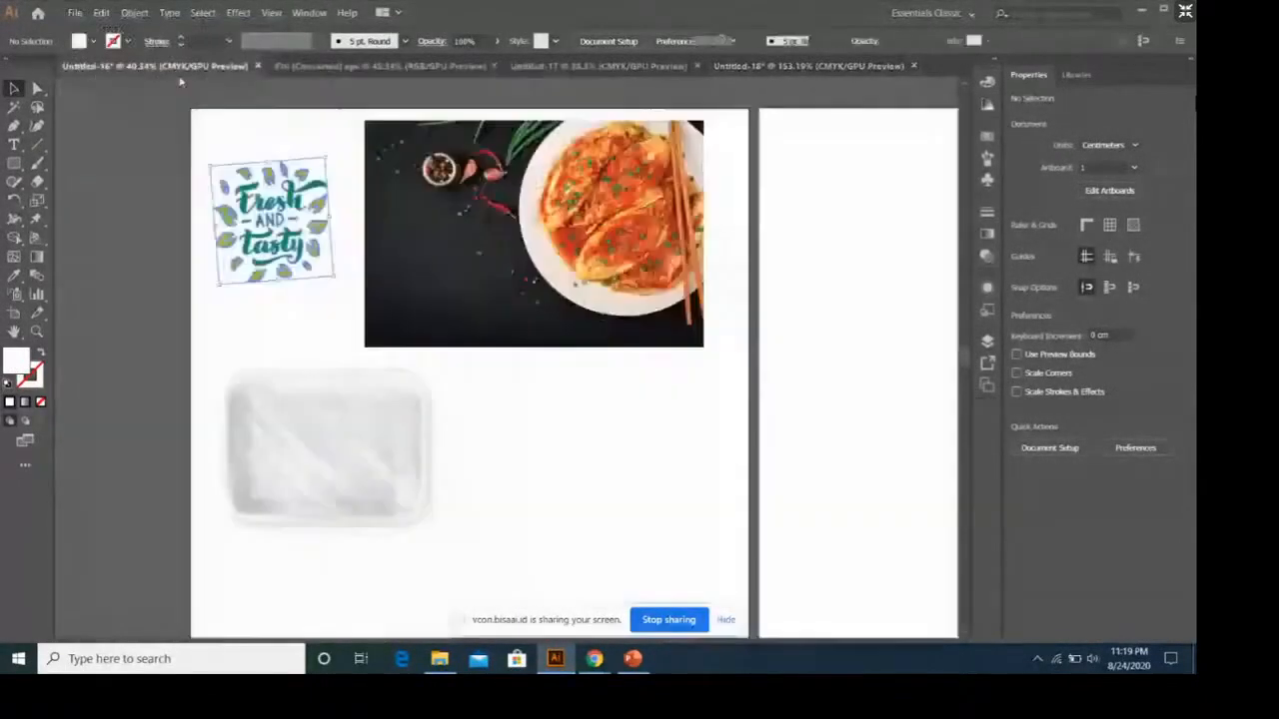
click(390, 429)
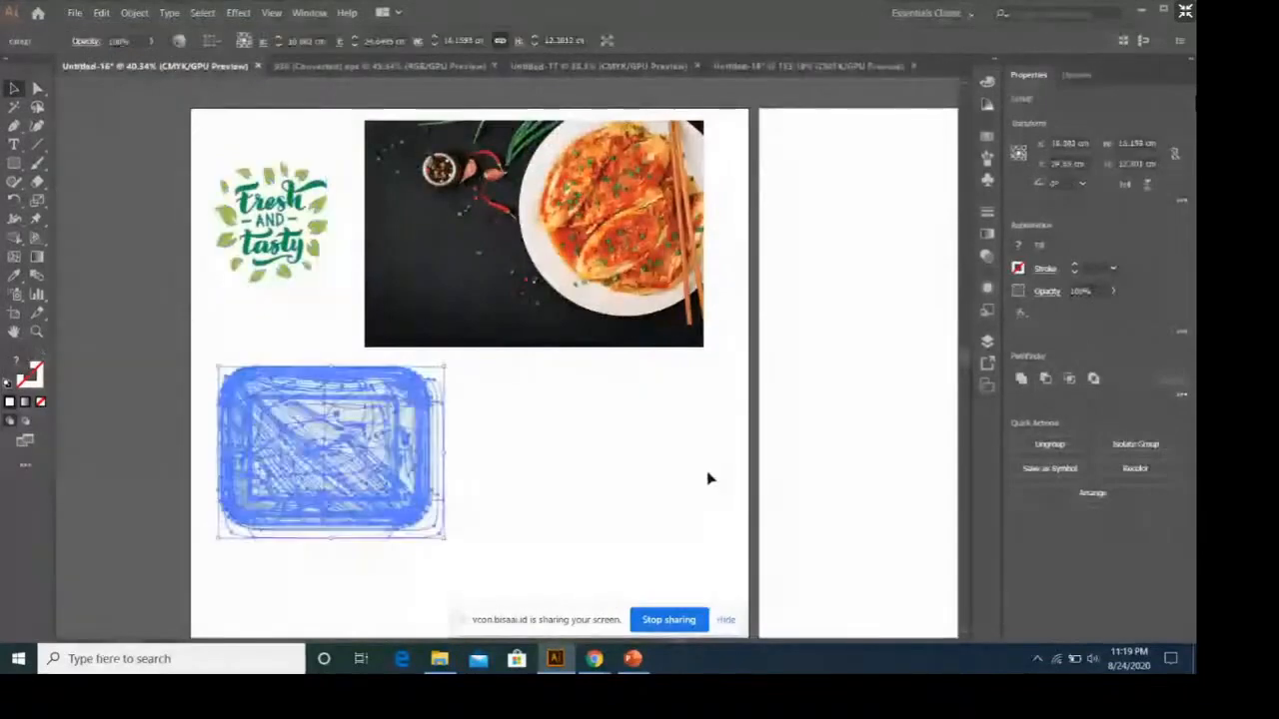
scroll(710, 479, down, 1)
click(726, 619)
drag(681, 643, 685, 643)
drag(275, 432, 829, 197)
mouse_move(682, 643)
mouse_down()
mouse_move(716, 657)
mouse_move(686, 627)
mouse_up()
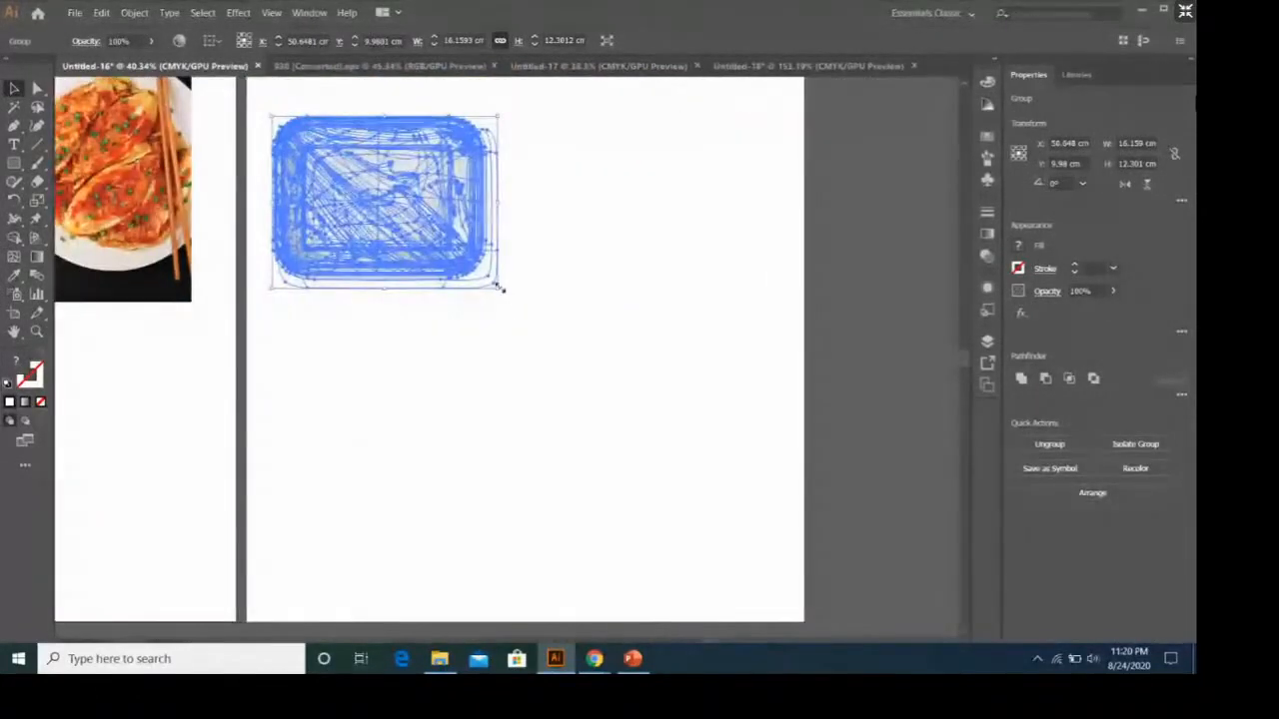
Enlarge the empty plastic tray graphic to about 30.3 × 23.1 cm and centre it in the upper part of the second artboard.
drag(499, 286, 725, 440)
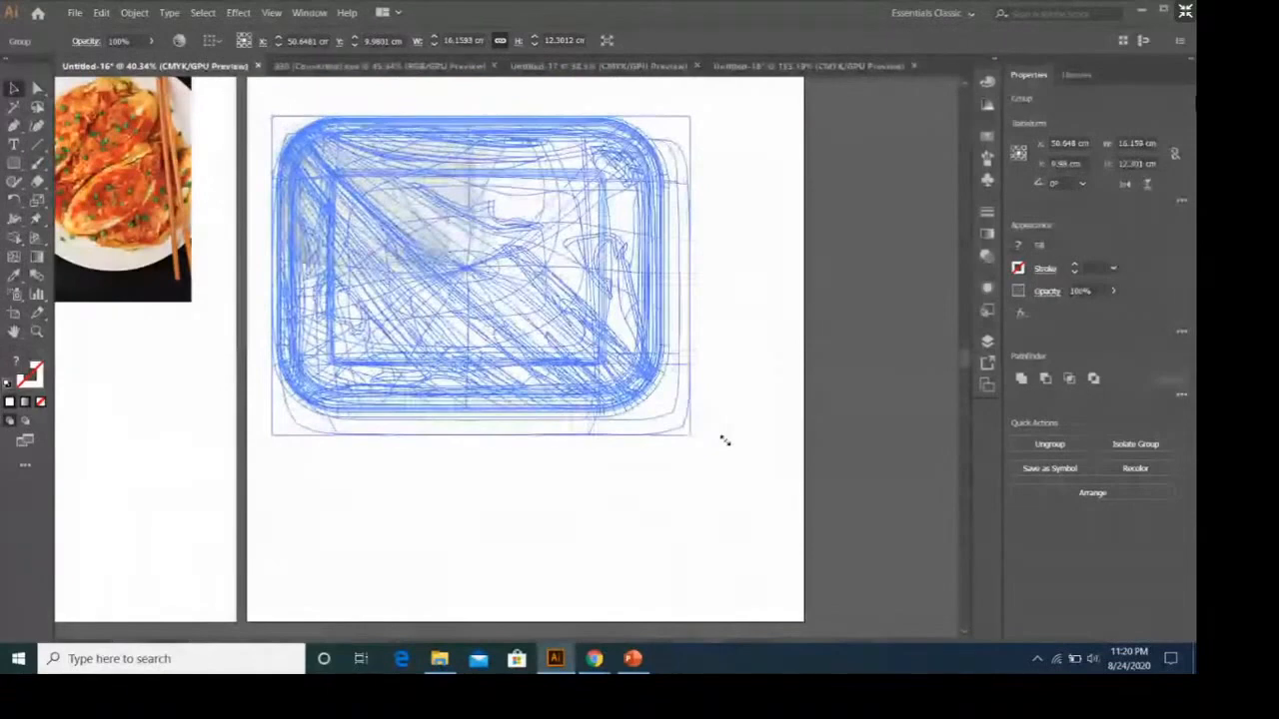
drag(545, 302, 571, 327)
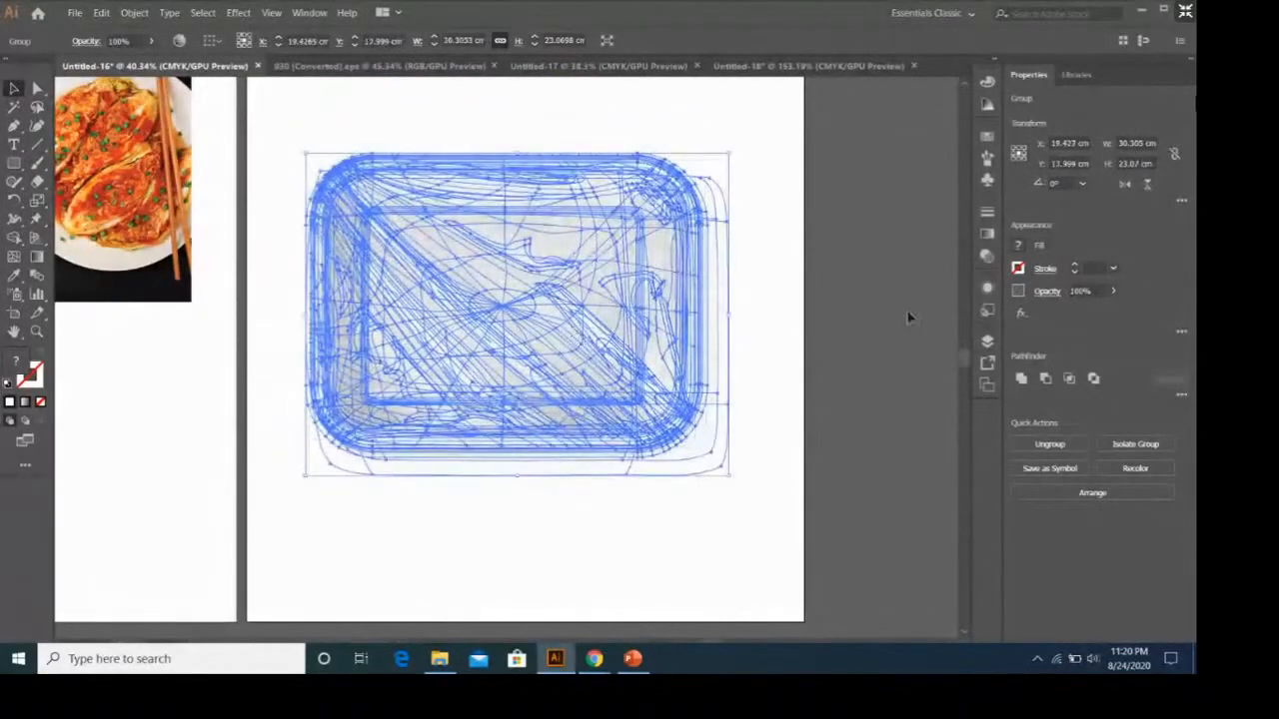
click(825, 202)
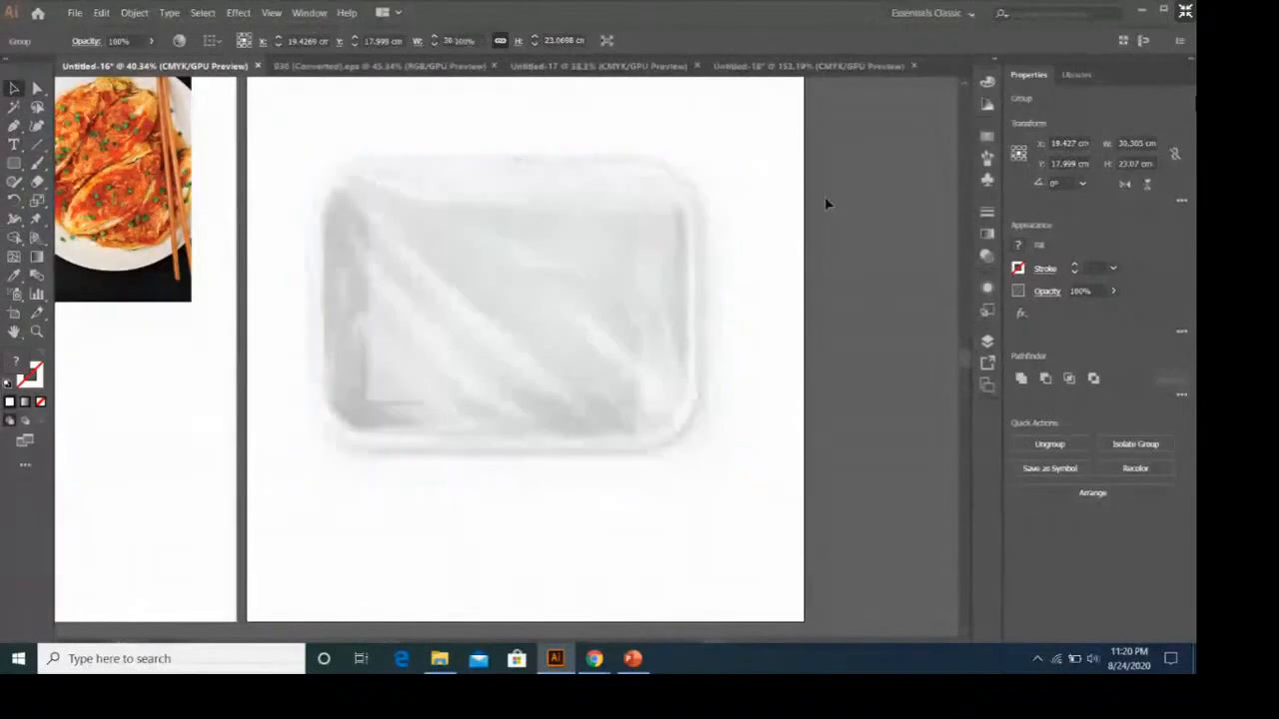
Copy the grouped KIMCHI LOVERS label from the Untitled-18 document and paste it into the Untitled-16 document.
click(810, 66)
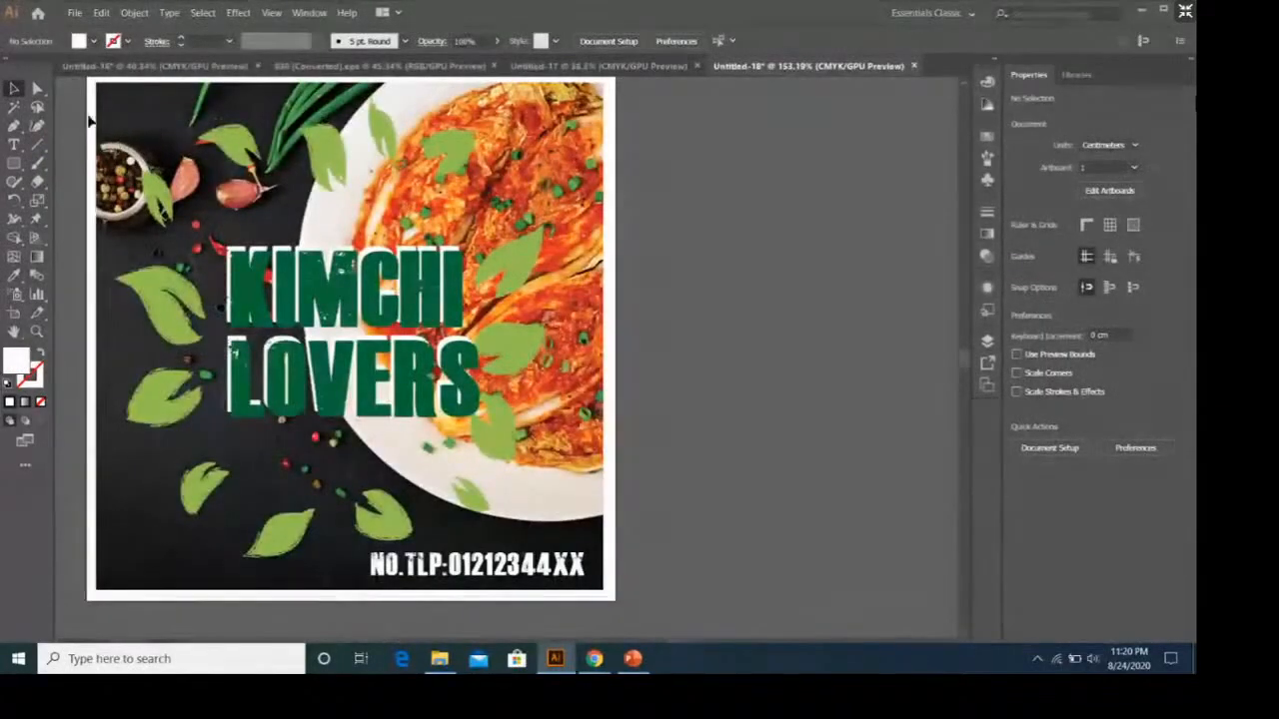
click(322, 295)
right_click(417, 286)
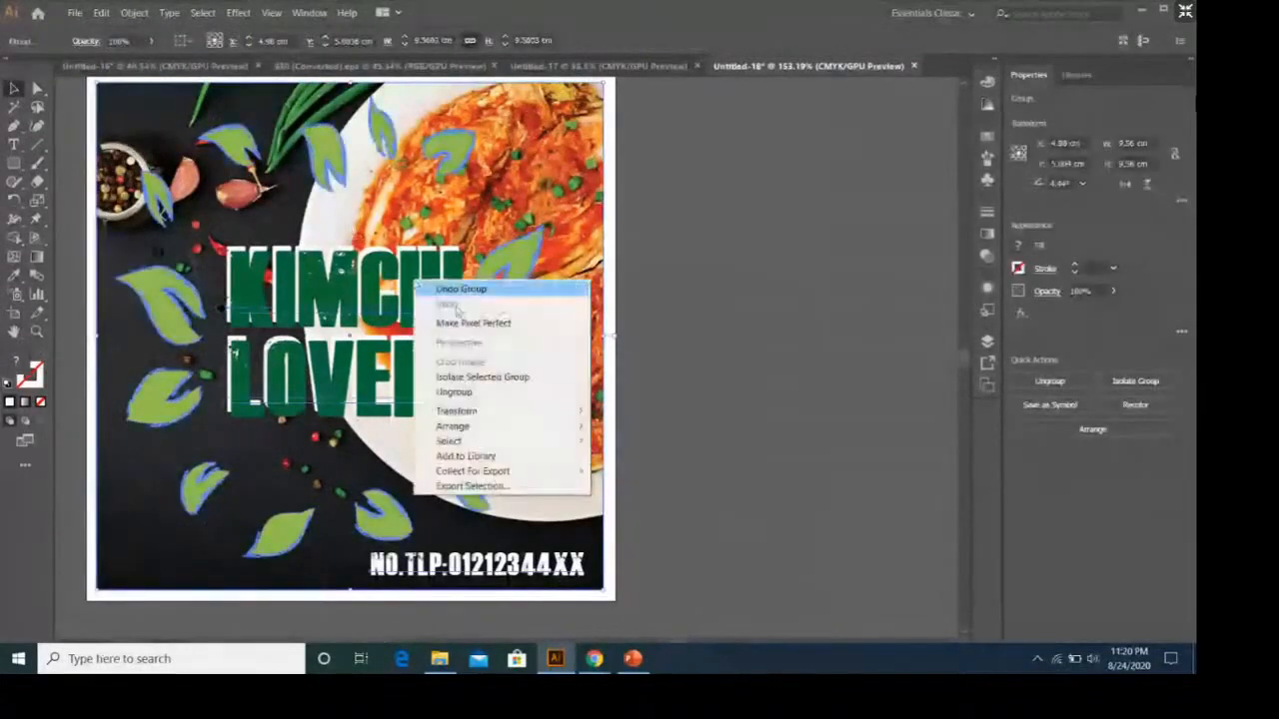
click(636, 383)
click(440, 283)
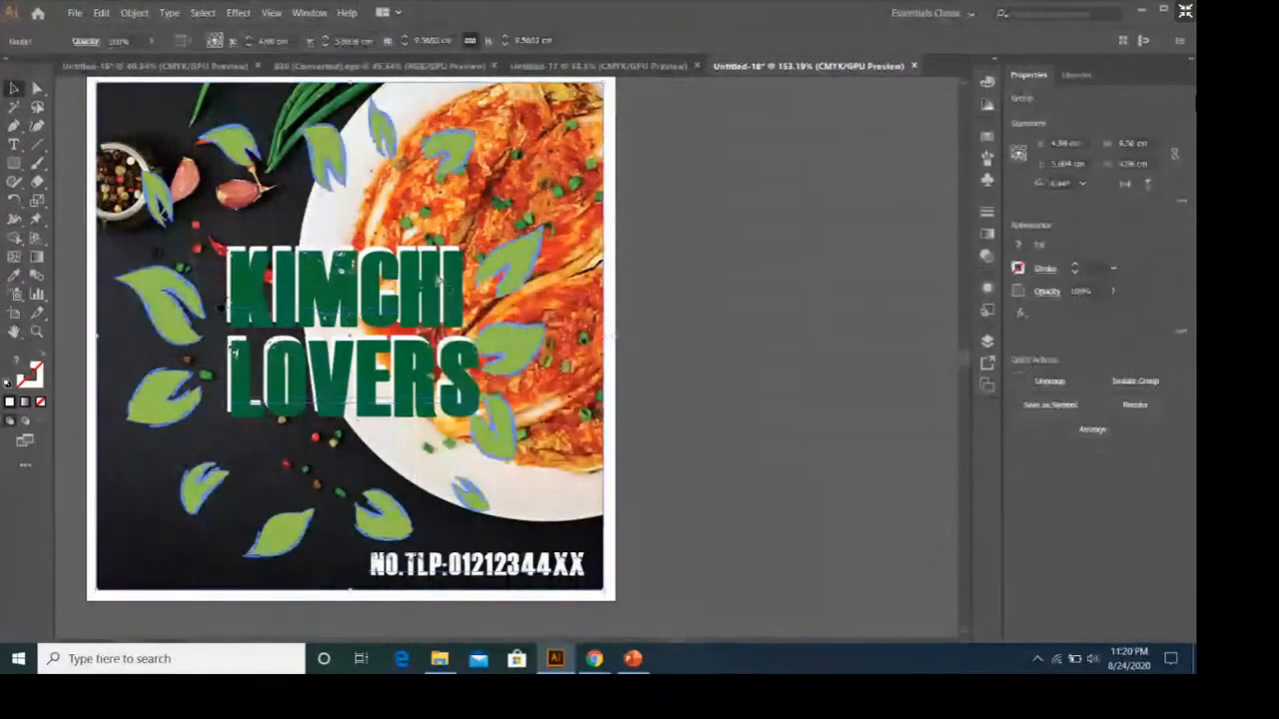
click(198, 70)
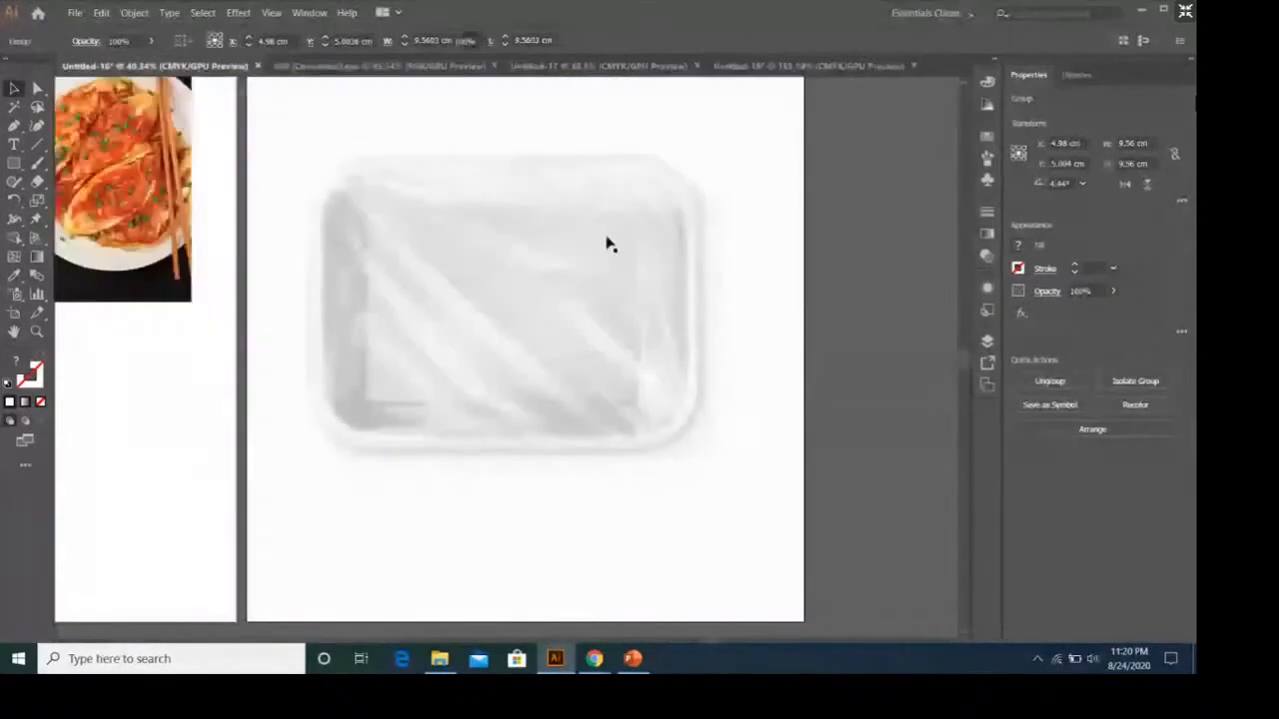
key(ctrl+v)
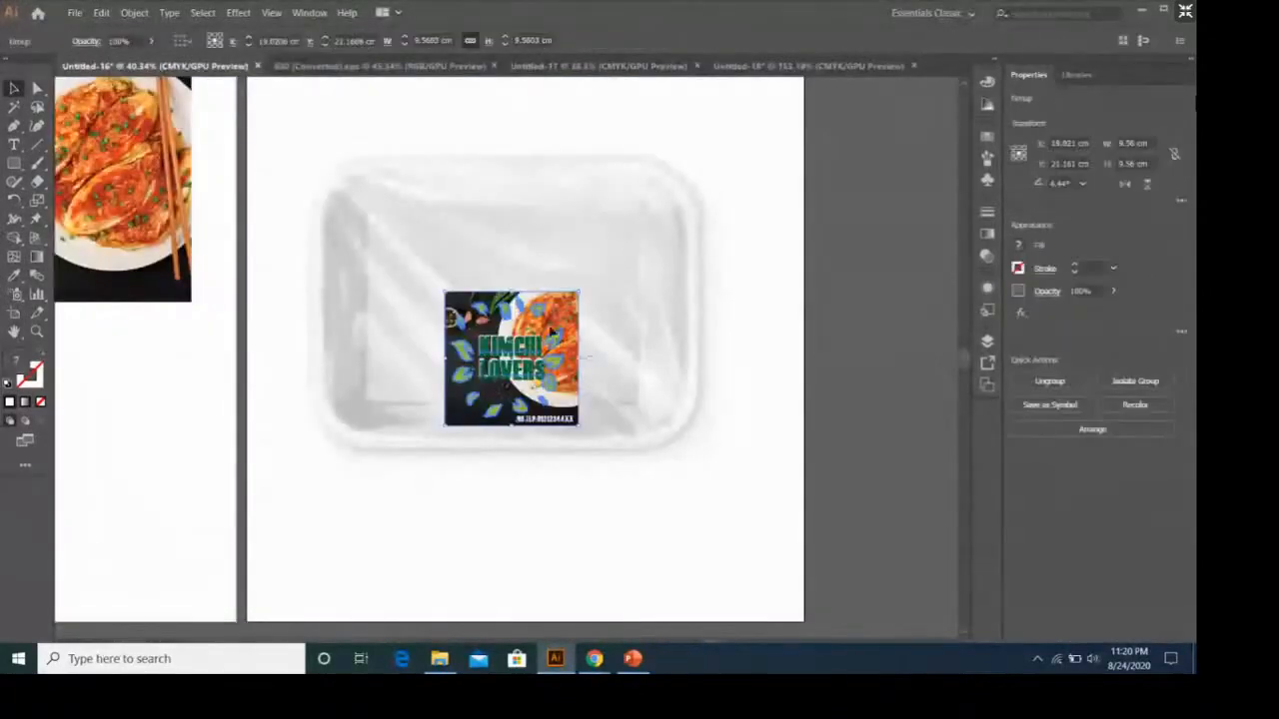
Scale the pasted label up to about 14.1 cm square and centre it on the plastic tray.
drag(582, 291, 641, 229)
drag(562, 318, 525, 295)
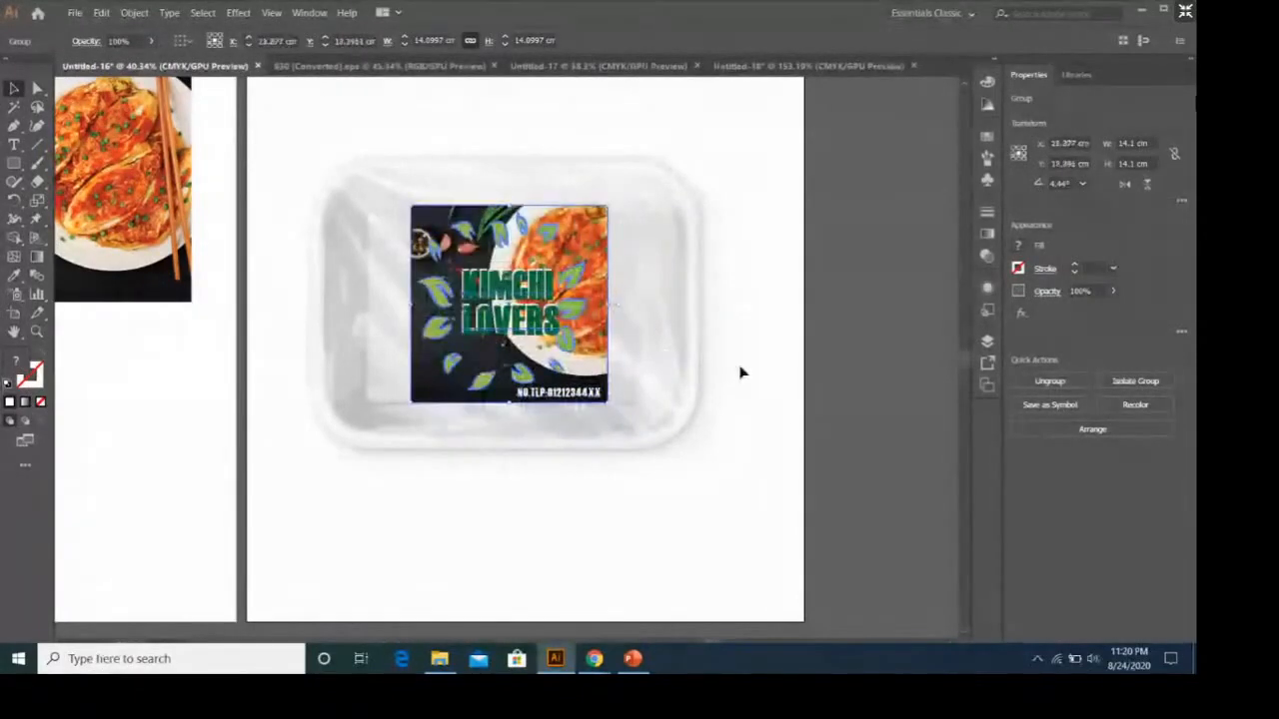
click(759, 506)
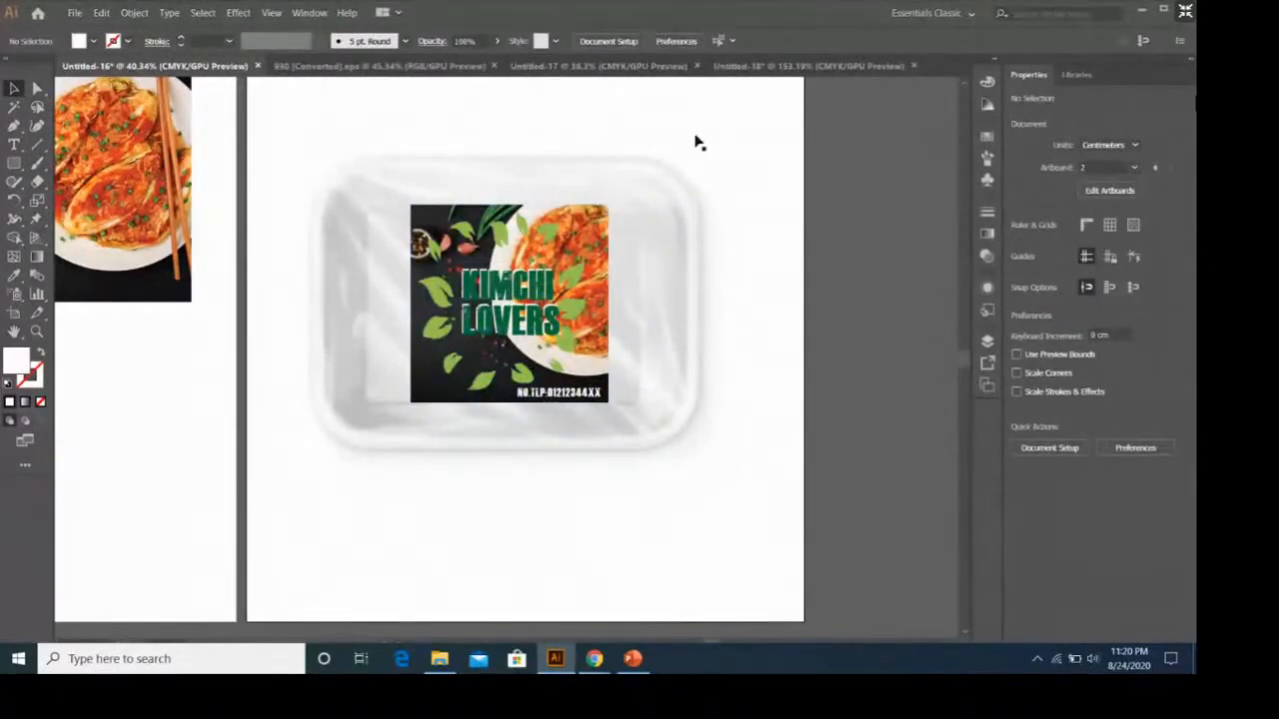
click(776, 67)
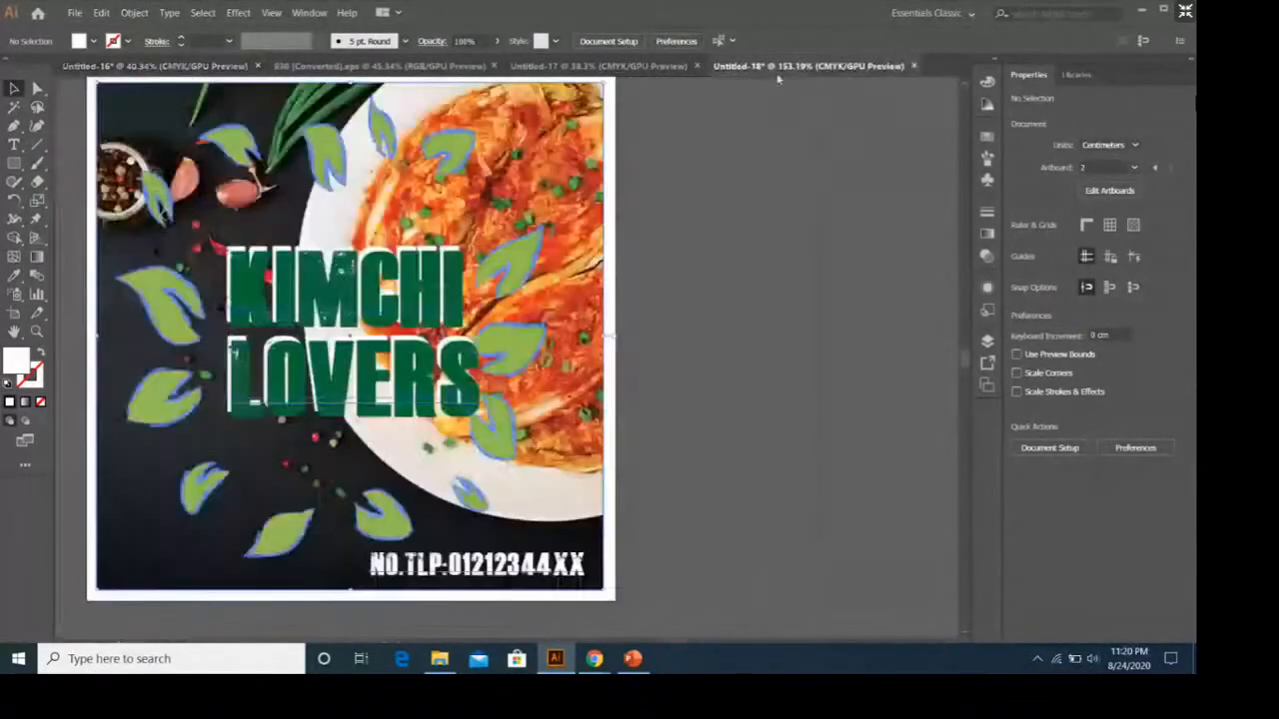
click(203, 72)
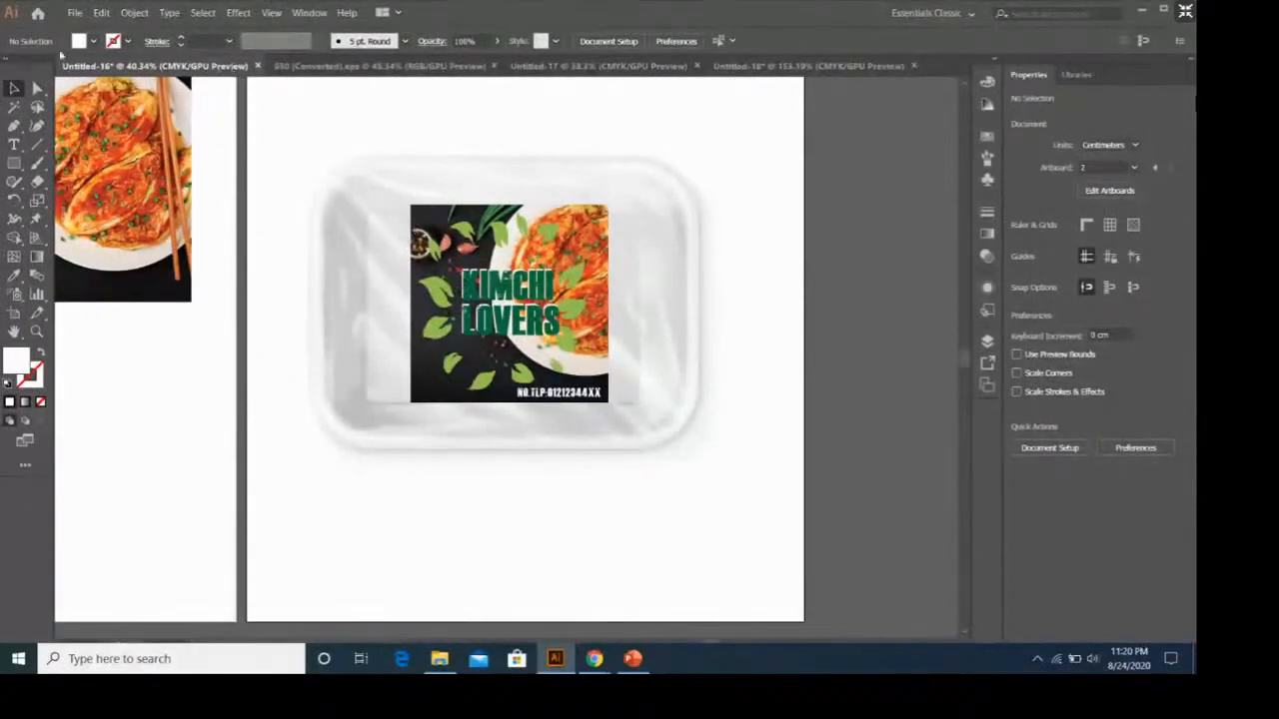
Create a new A4 portrait document from the recent presets.
click(74, 12)
click(90, 27)
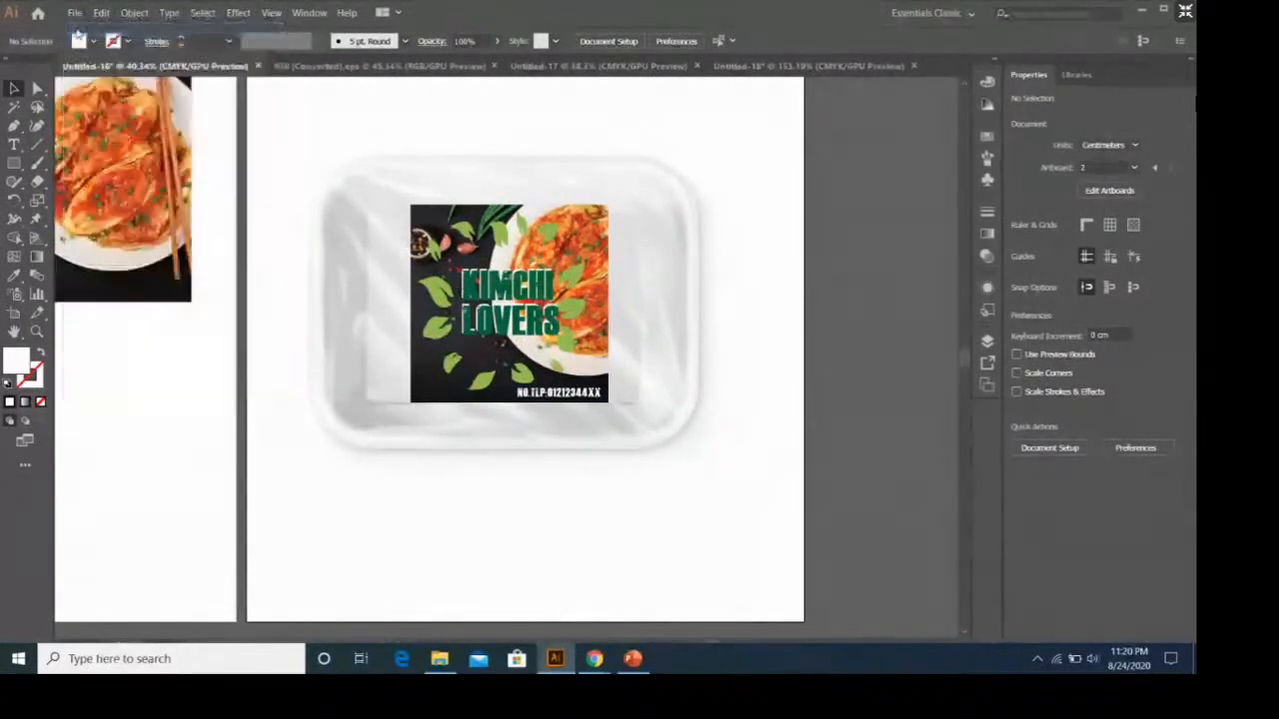
scroll(422, 274, down, 3)
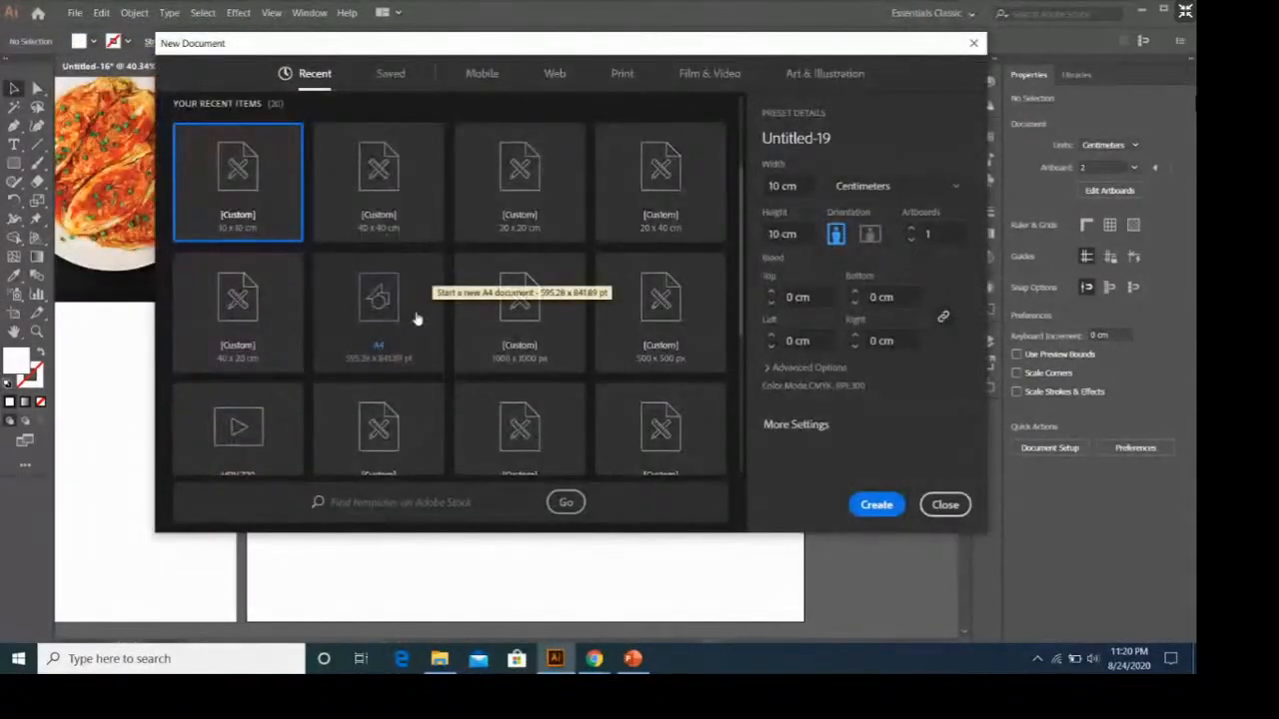
click(418, 317)
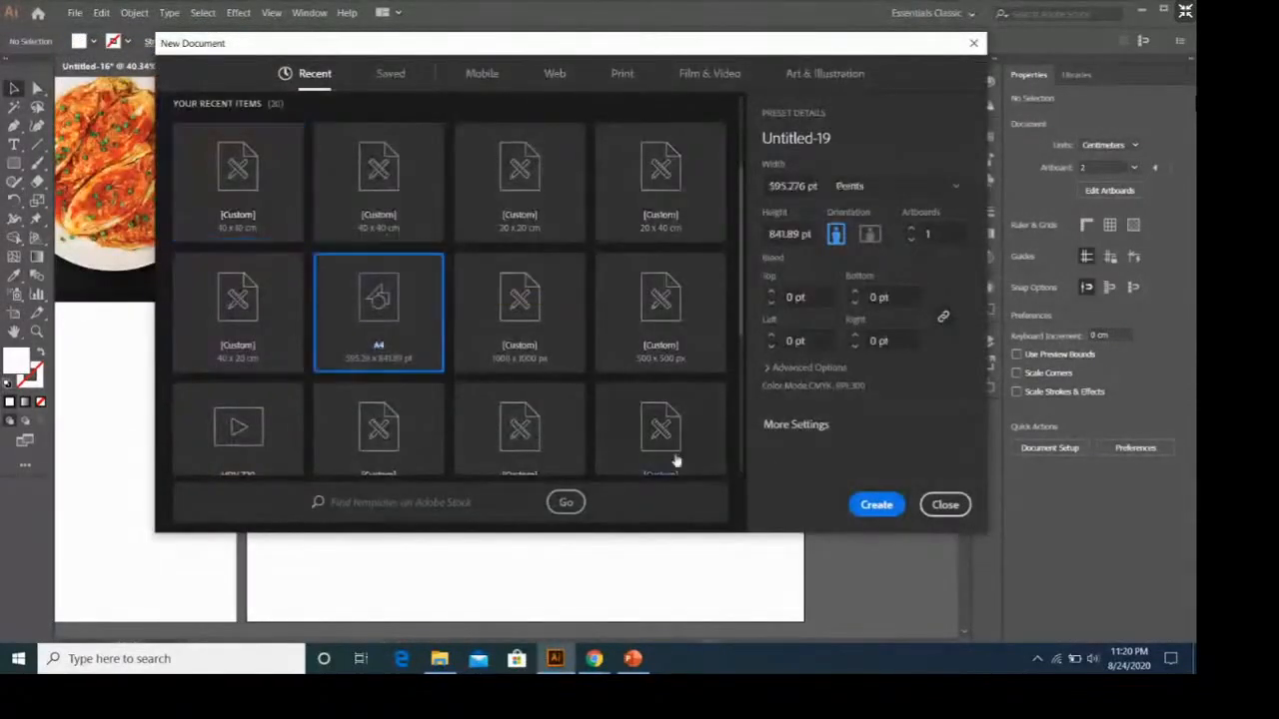
click(876, 505)
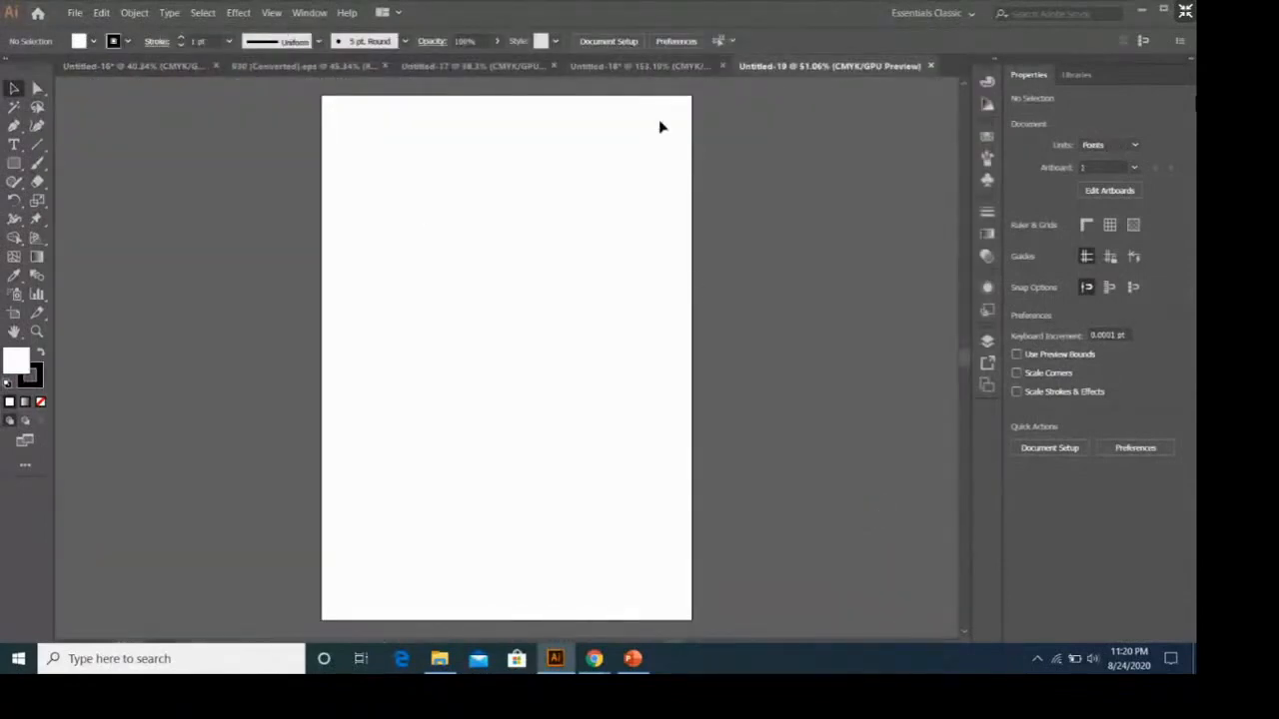
Open the file label kimchi lovers-01.png from the packaging folder.
click(644, 69)
click(887, 69)
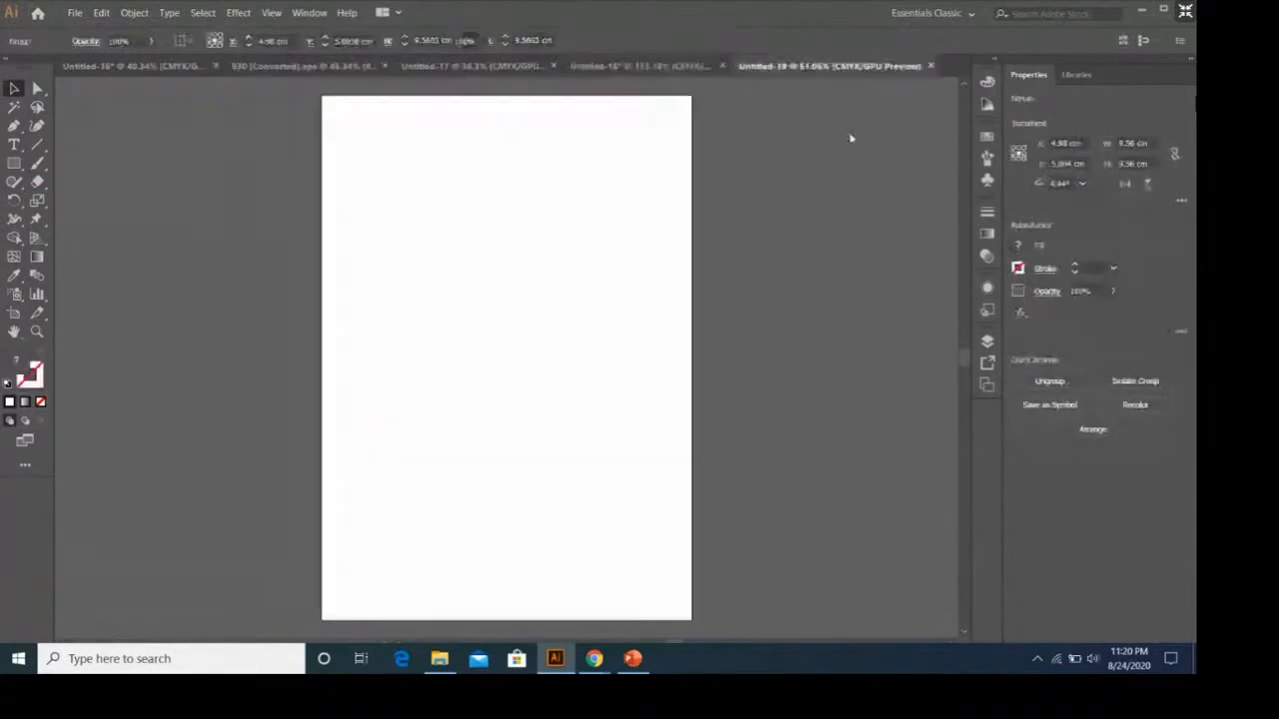
click(75, 13)
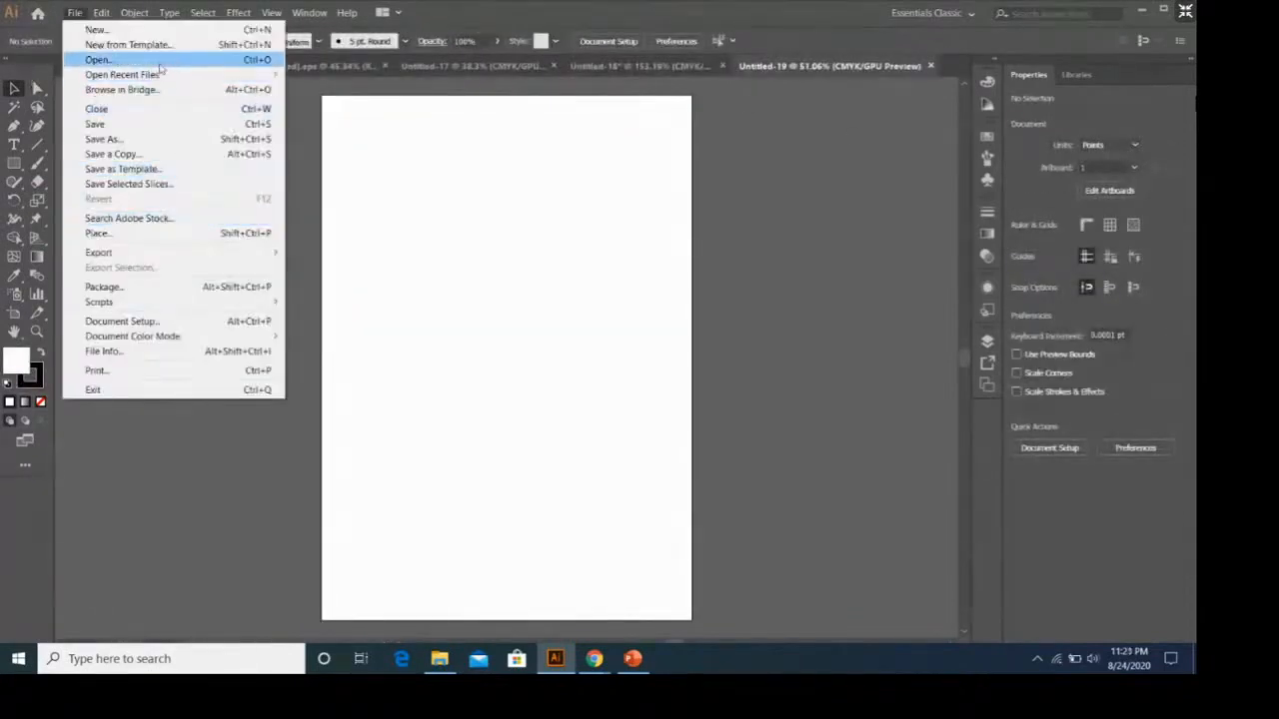
click(100, 60)
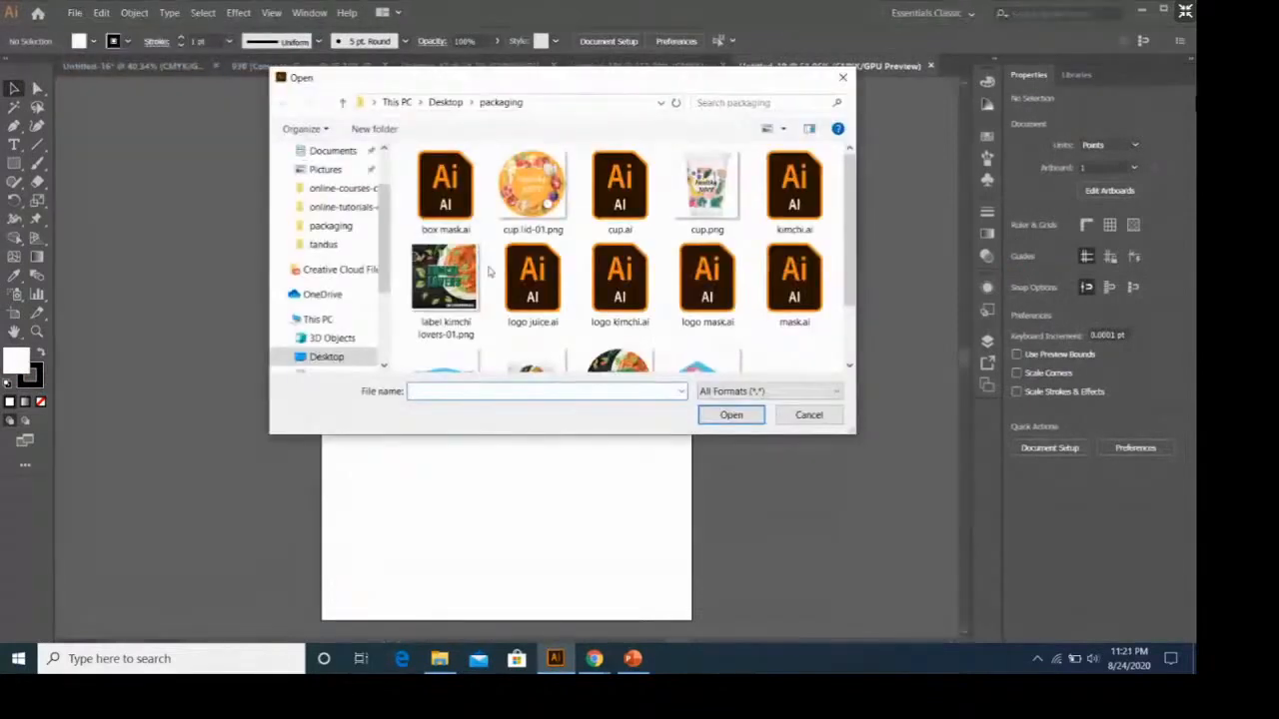
scroll(489, 271, down, 1)
click(444, 214)
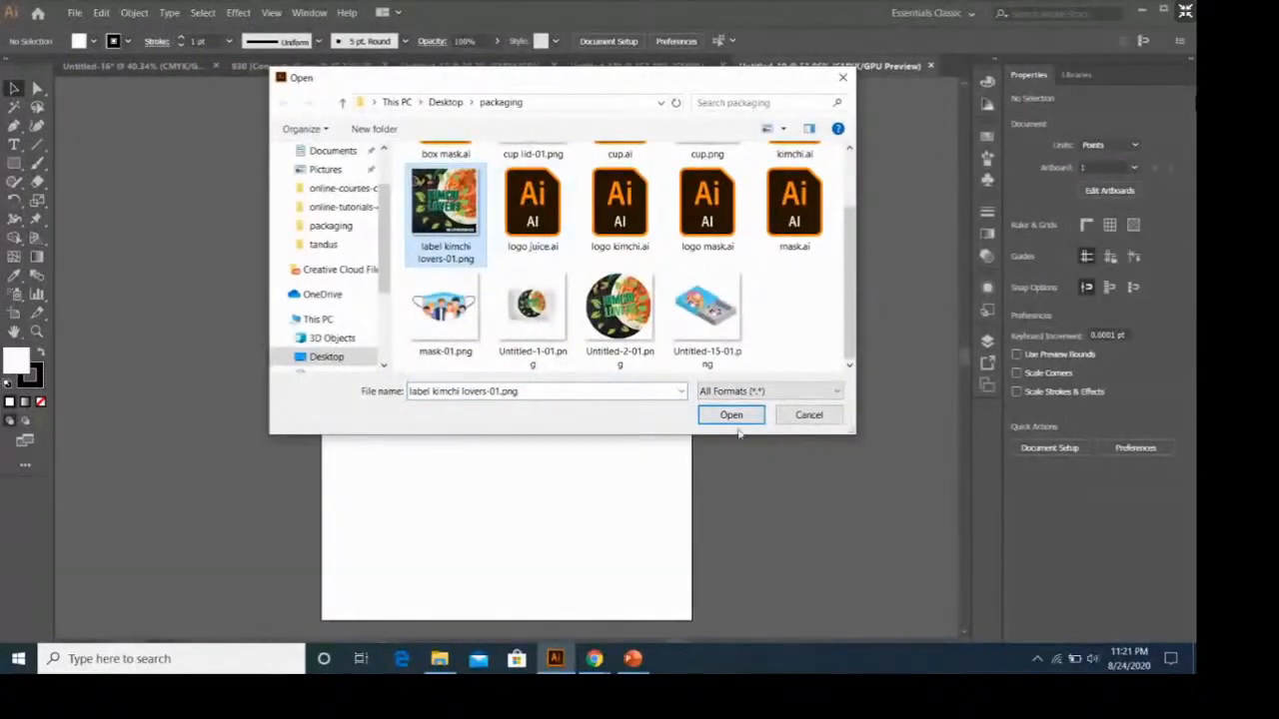
click(731, 416)
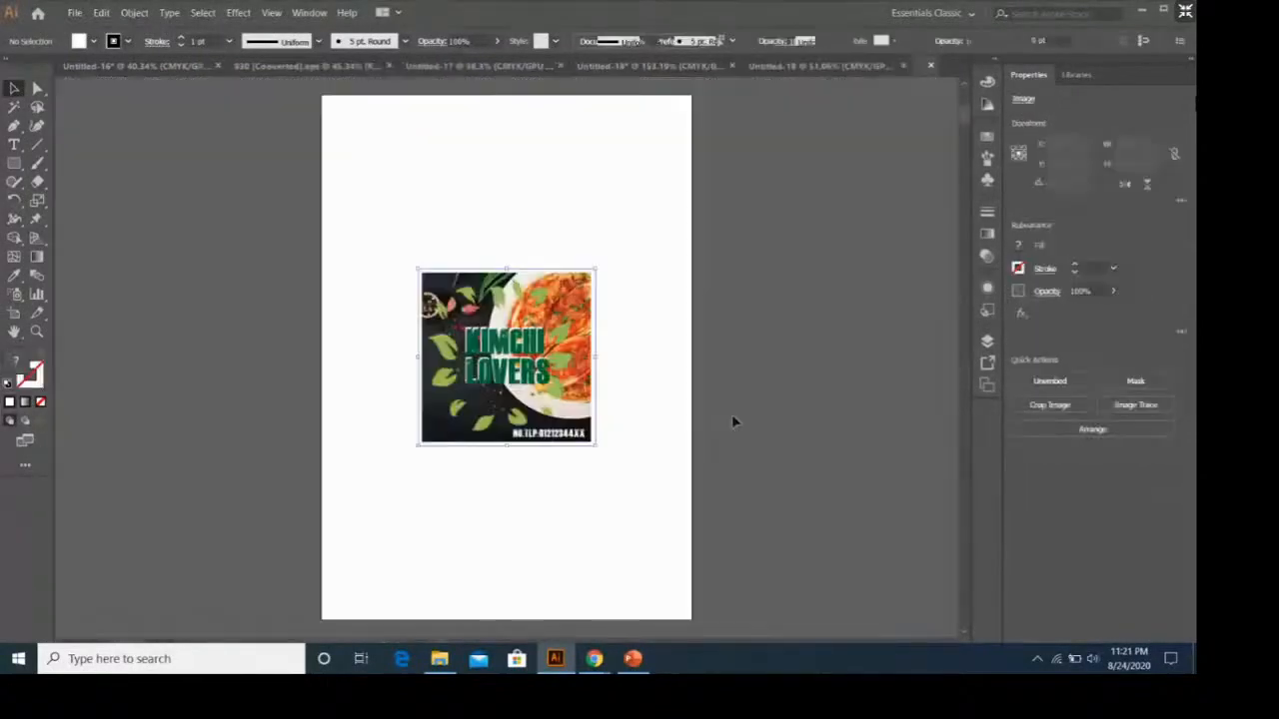
Move the label image to the page's upper-left corner and duplicate it into a grid of two columns and three rows.
drag(570, 375, 476, 207)
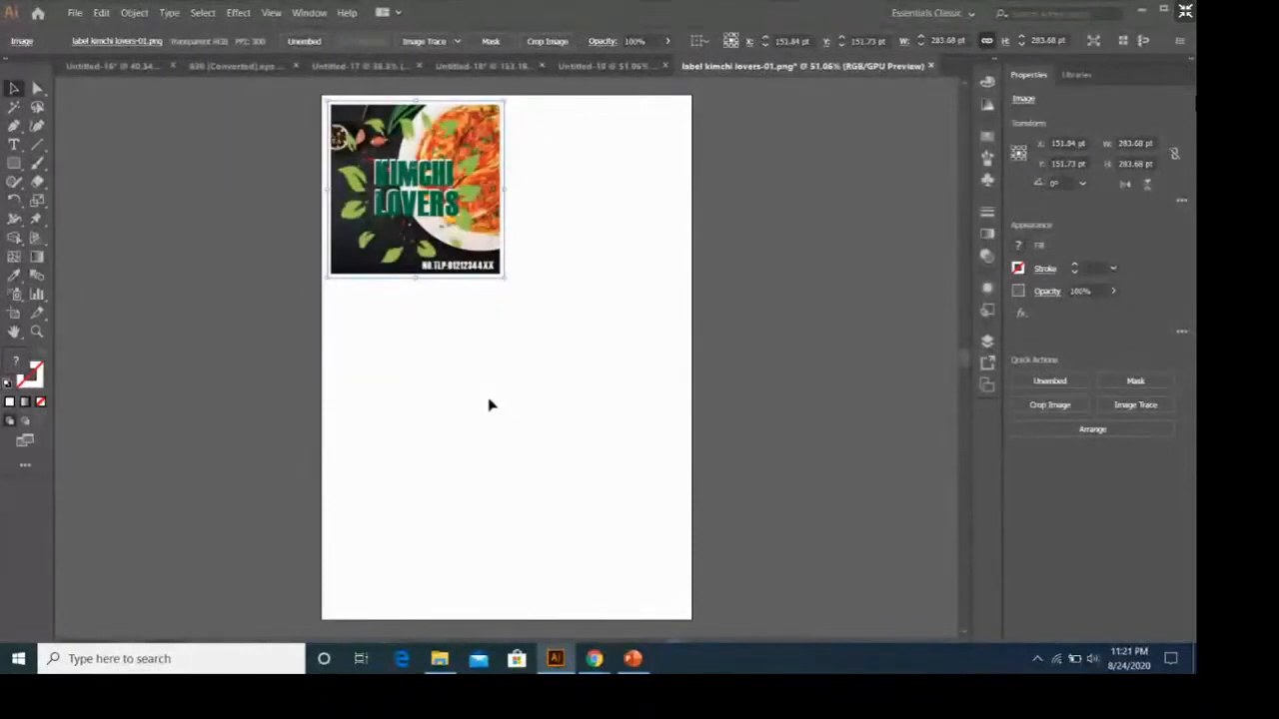
key(ctrl+v)
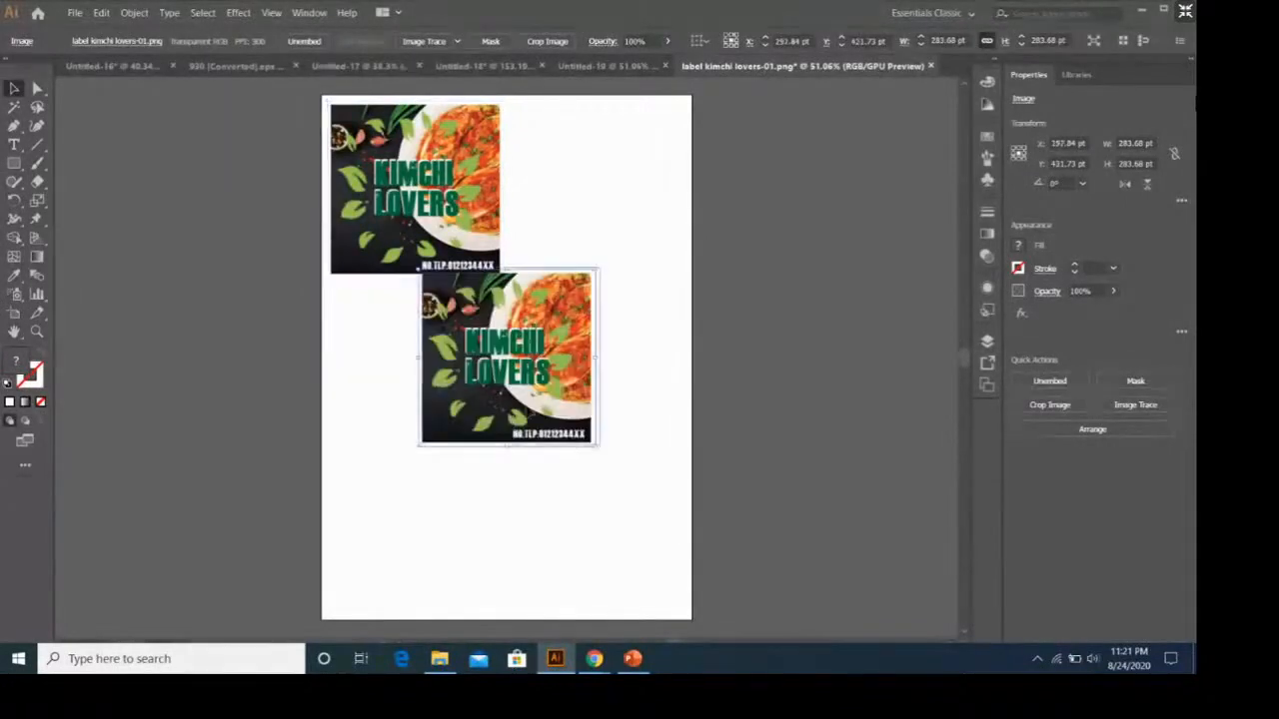
drag(513, 427, 594, 260)
drag(691, 322, 453, 279)
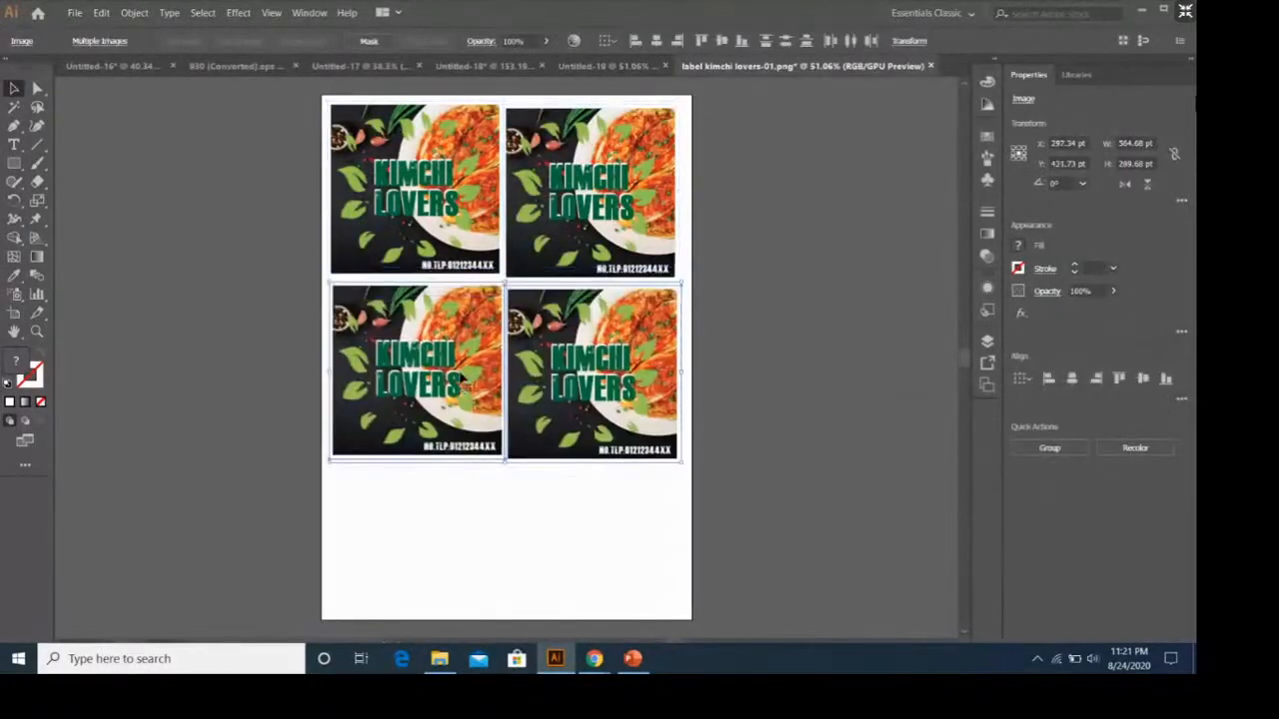
drag(456, 340, 452, 532)
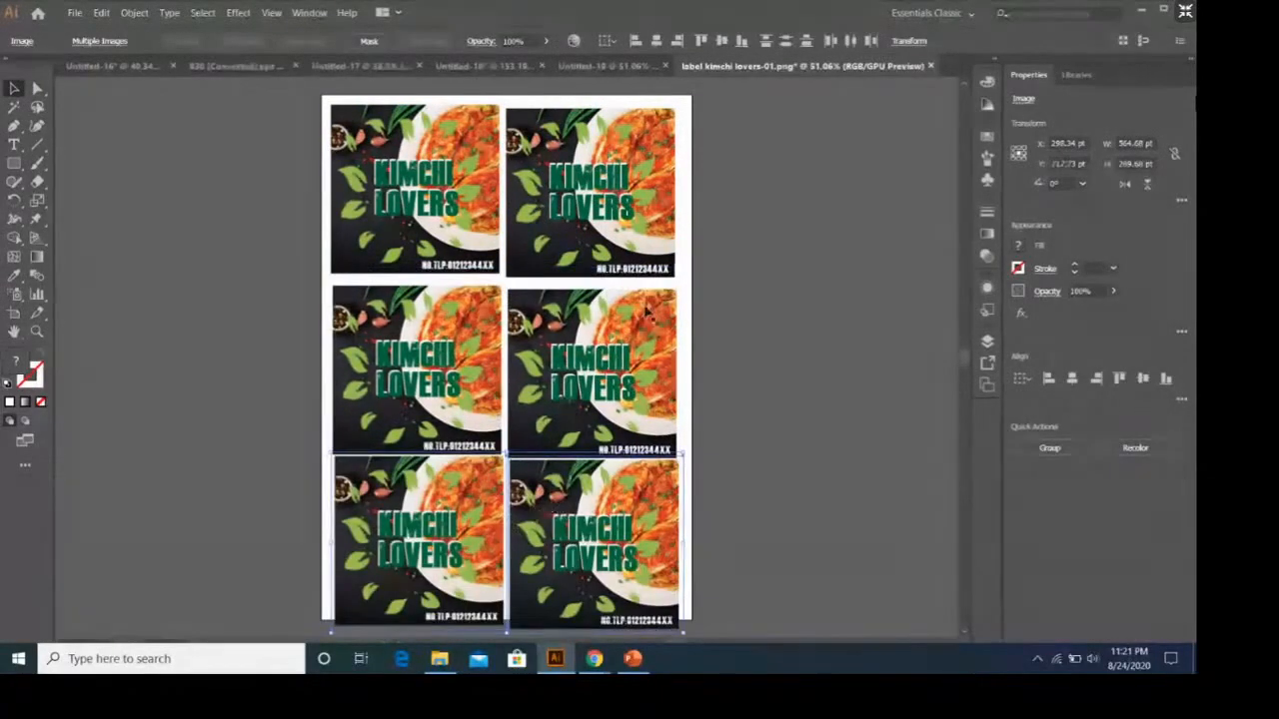
scroll(647, 315, down, 1)
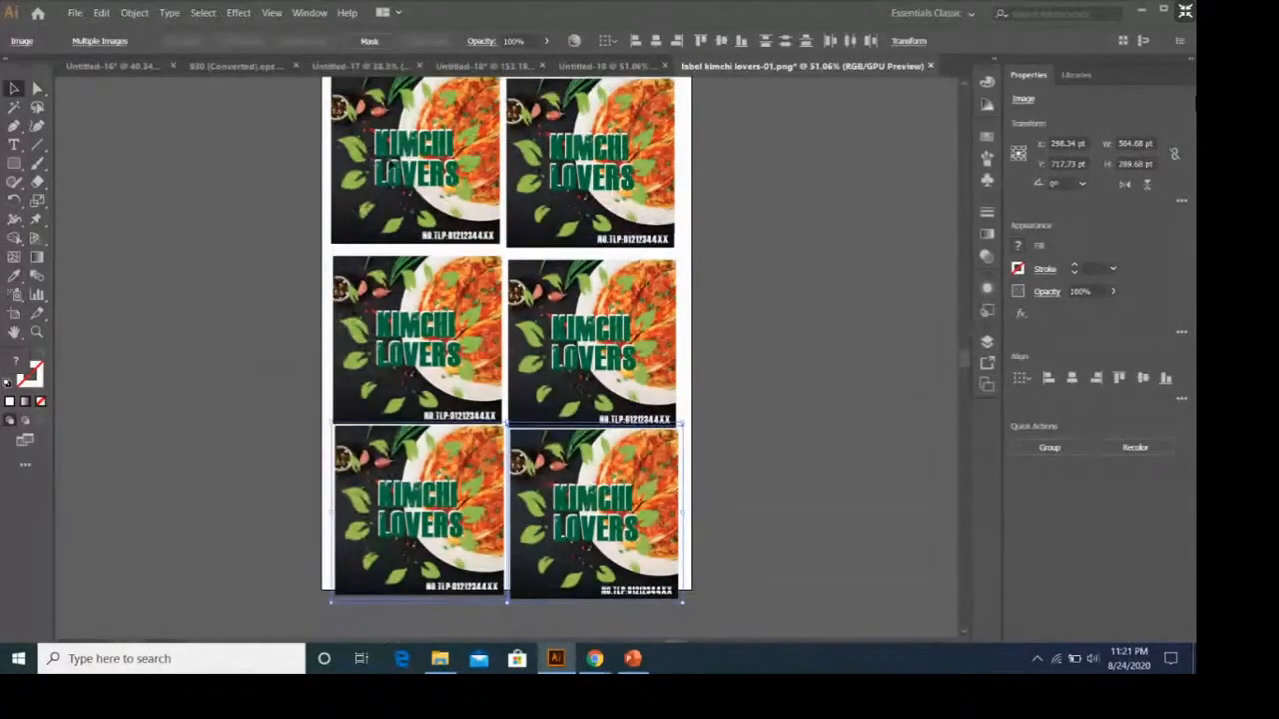
Shift all six labels up together so the bottom row fits on the page.
key(ctrl+a)
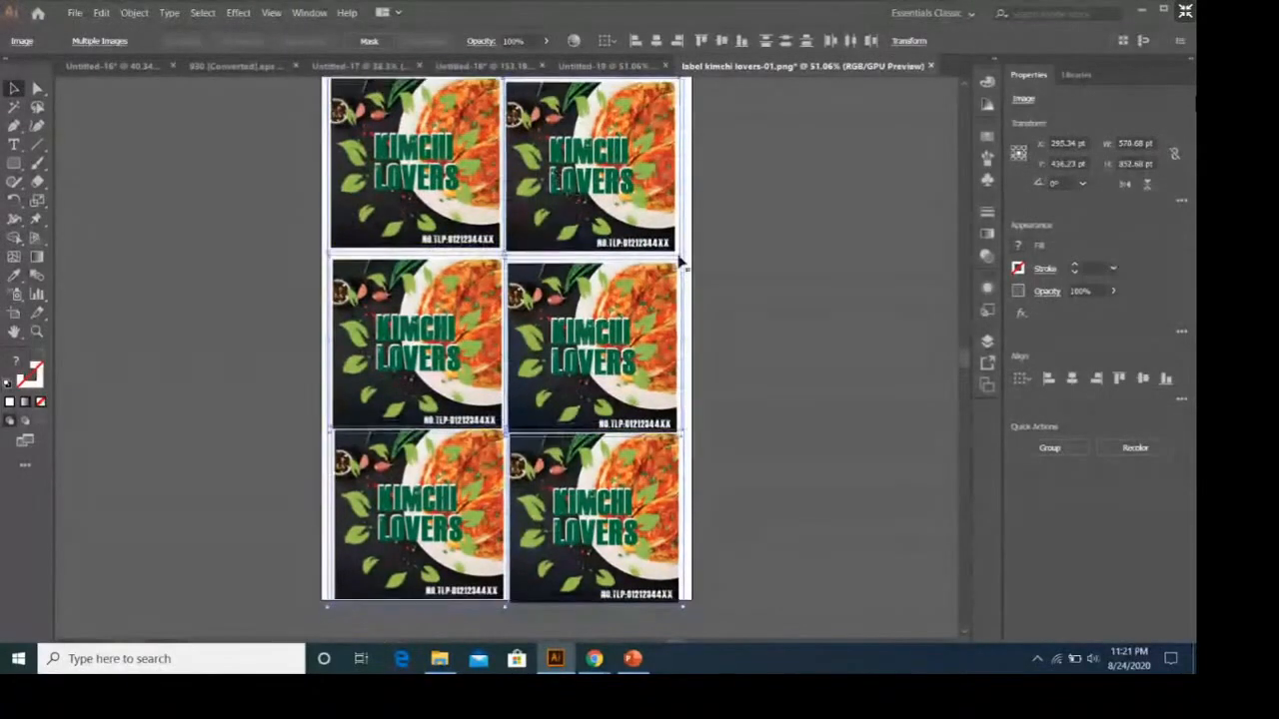
scroll(679, 259, up, 1)
scroll(774, 298, down, 1)
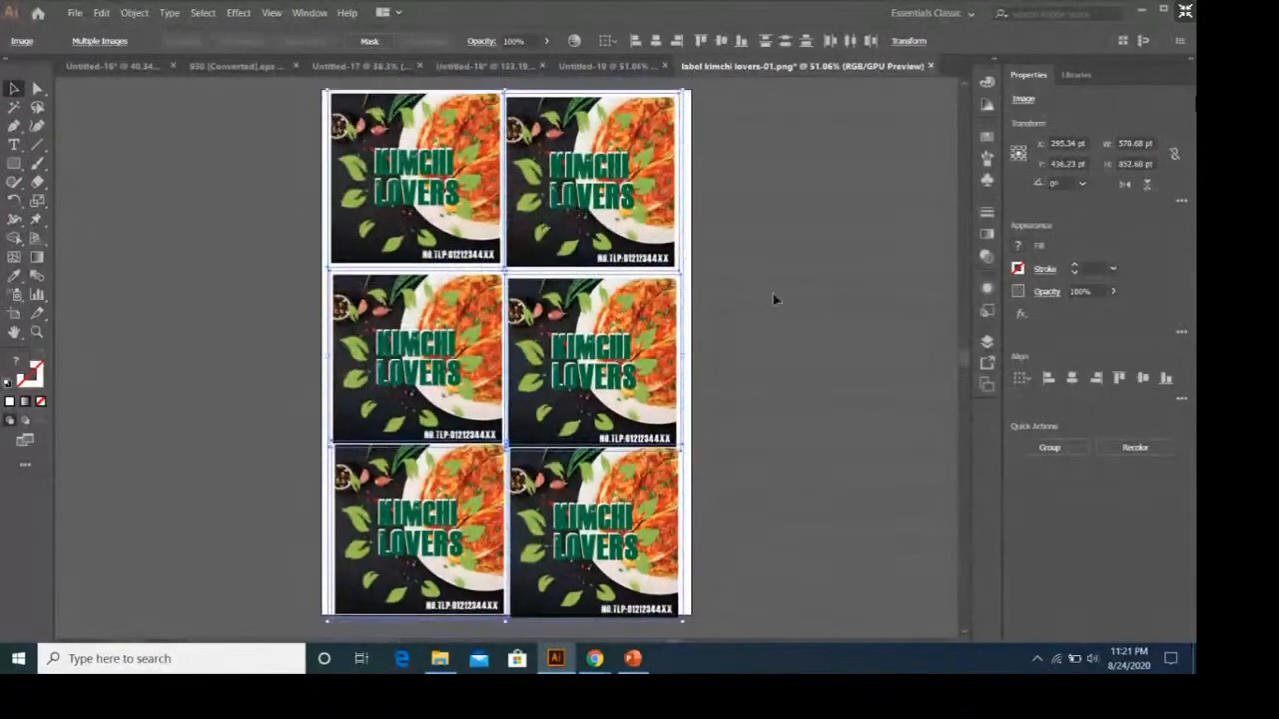
click(774, 298)
Nudge the right-column labels up to line each one up with its neighbour in the left column.
click(639, 217)
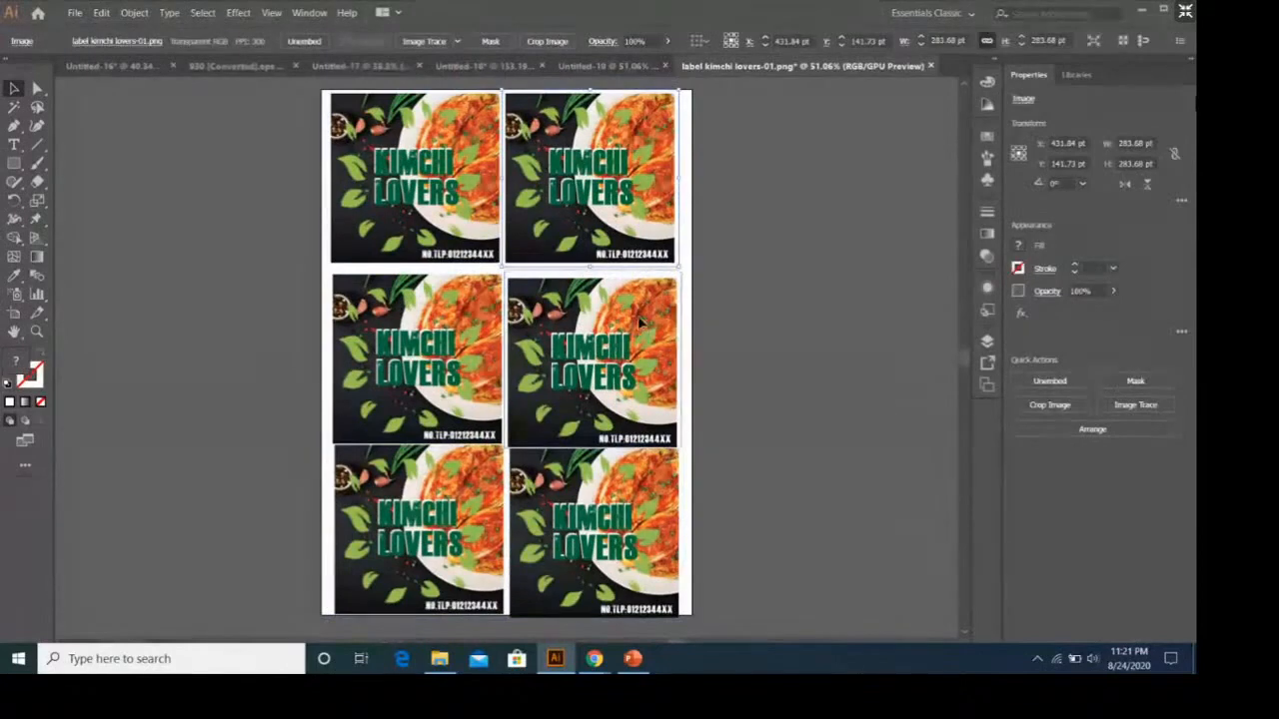
drag(640, 323, 639, 317)
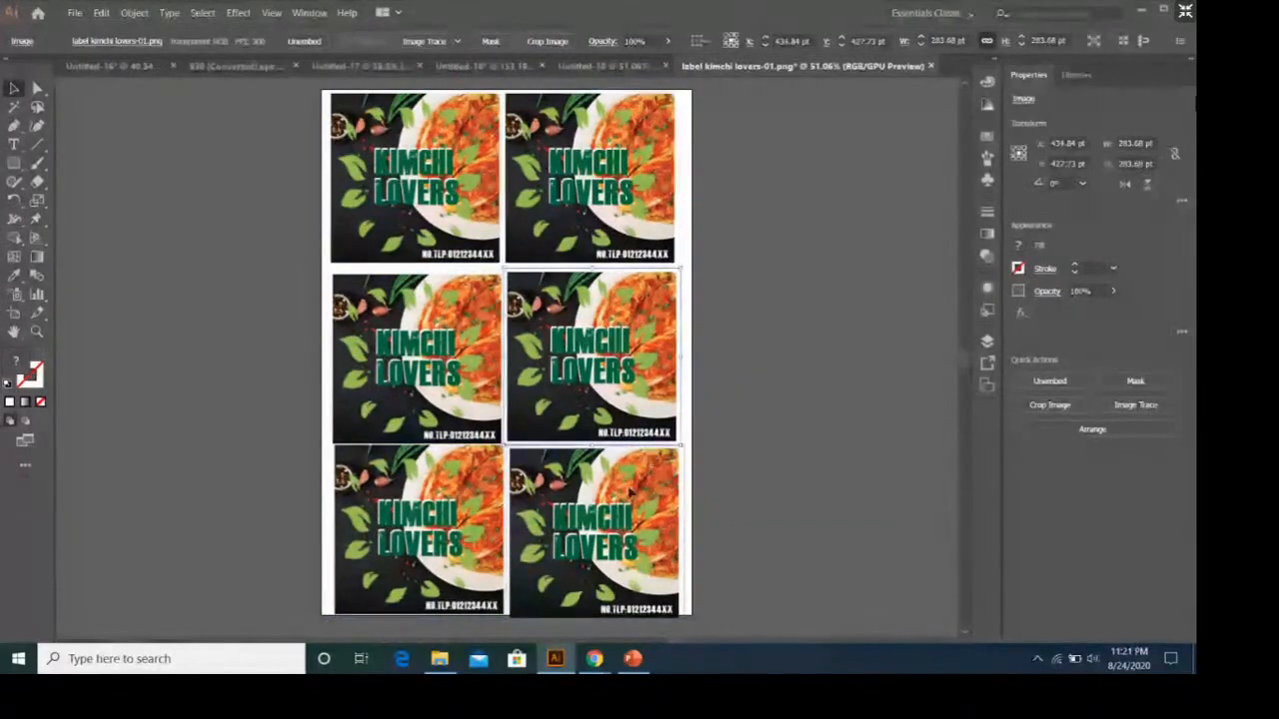
drag(632, 492, 631, 489)
click(716, 265)
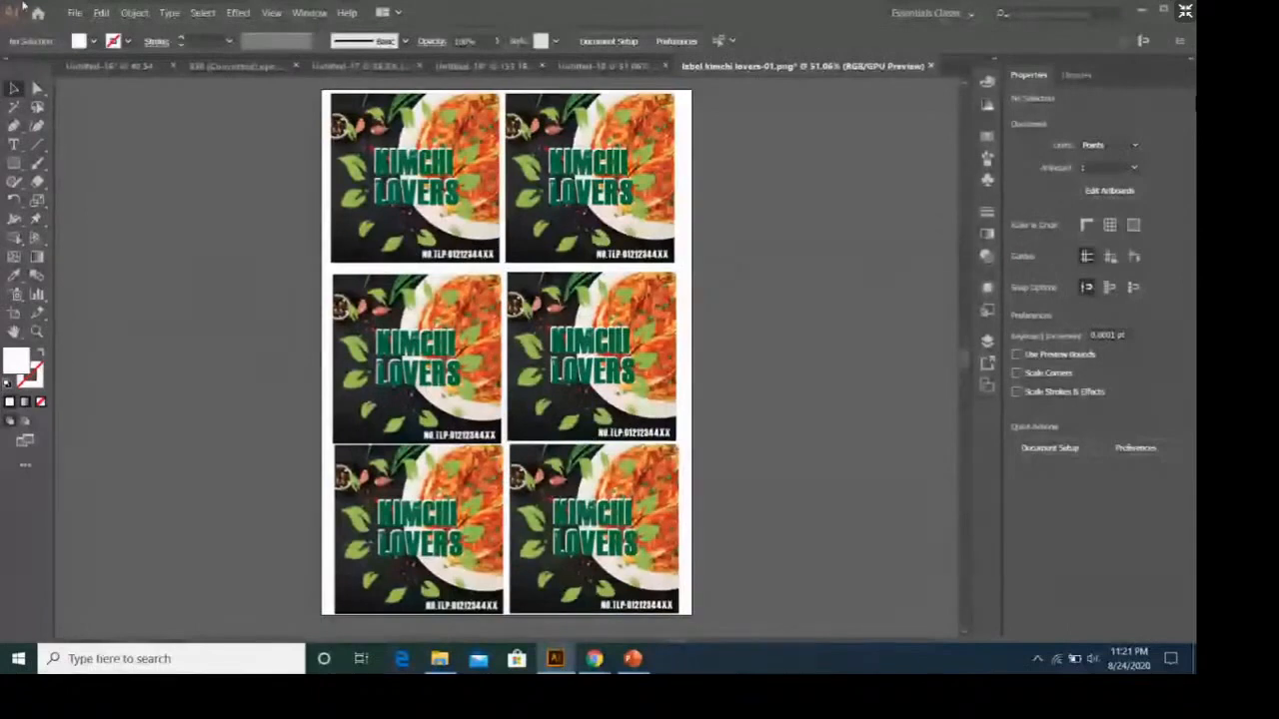
Export the label sheet's artboard as the JPEG "label kimchi lovers-01" in the packaging folder, RGB, Maximum quality 10, High (300 ppi).
click(74, 13)
mouse_move(179, 251)
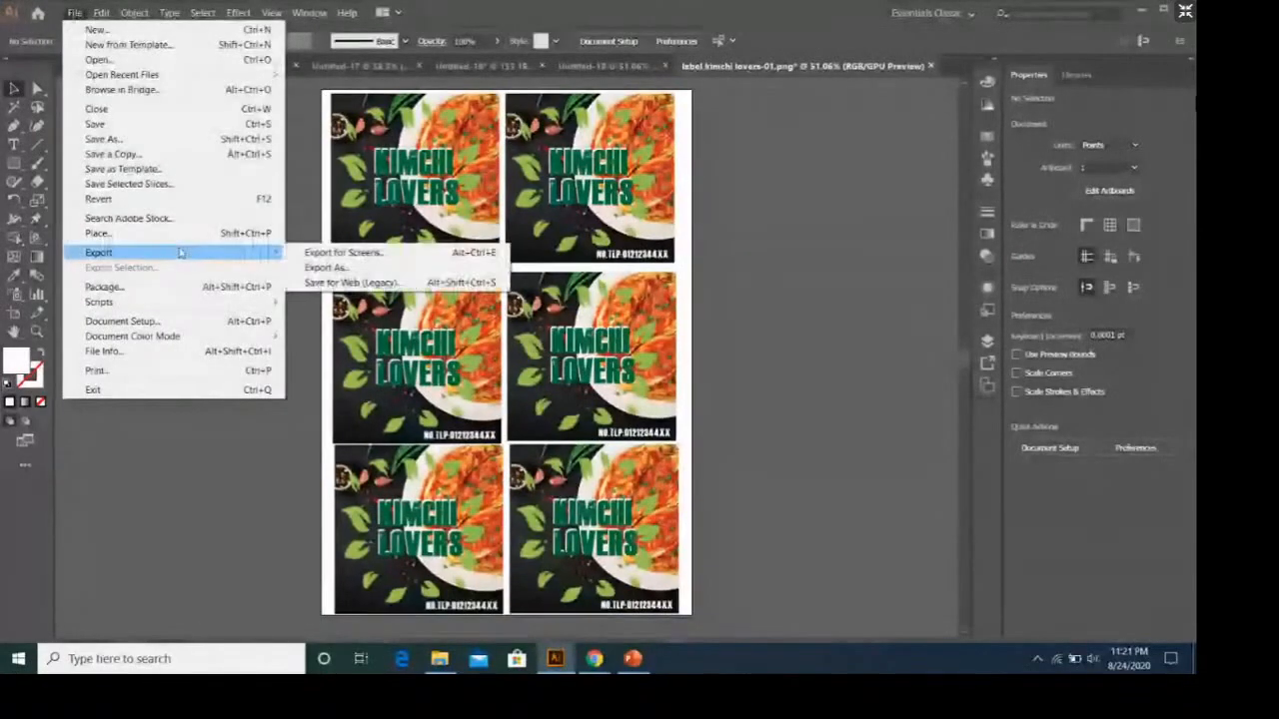
click(305, 272)
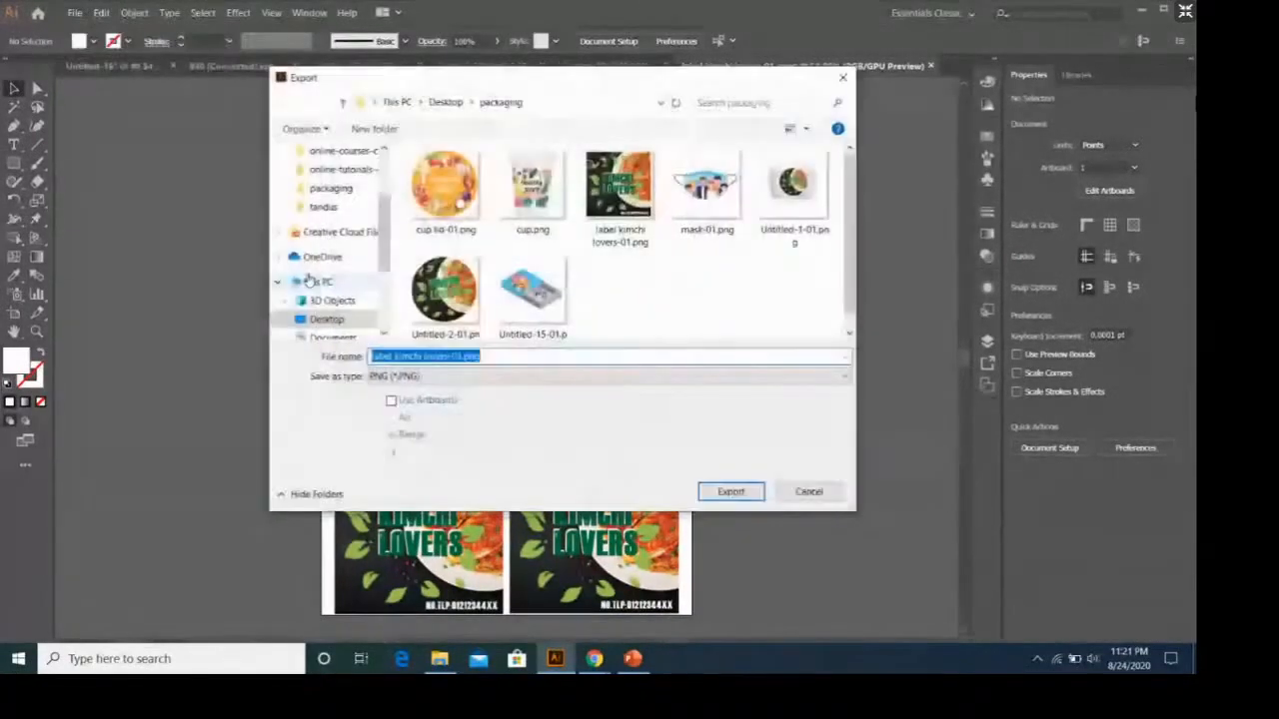
click(523, 375)
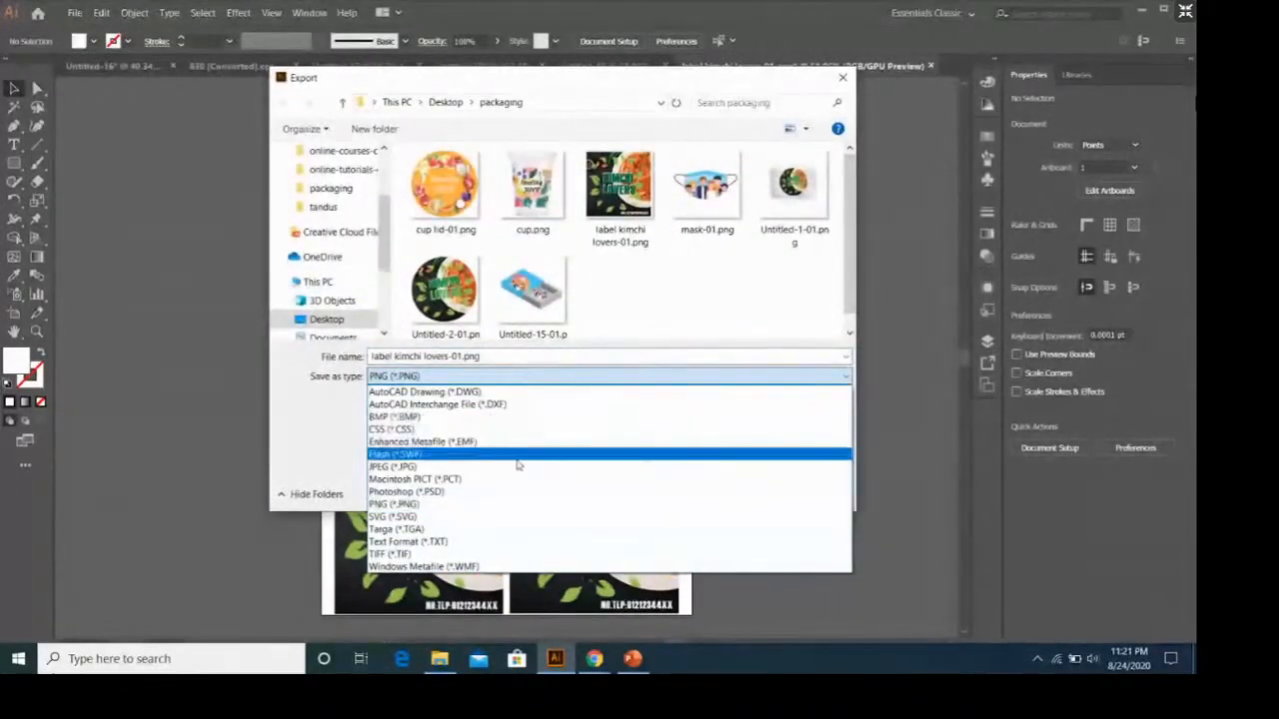
click(517, 467)
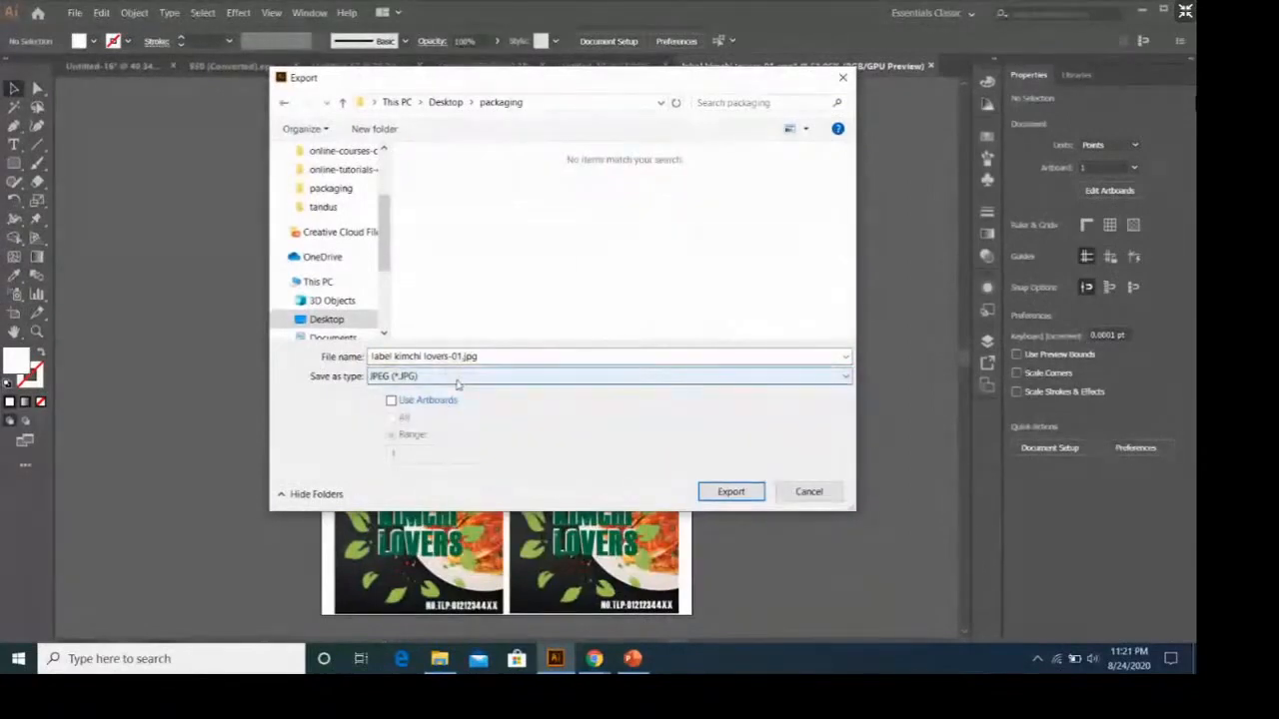
click(390, 399)
click(713, 489)
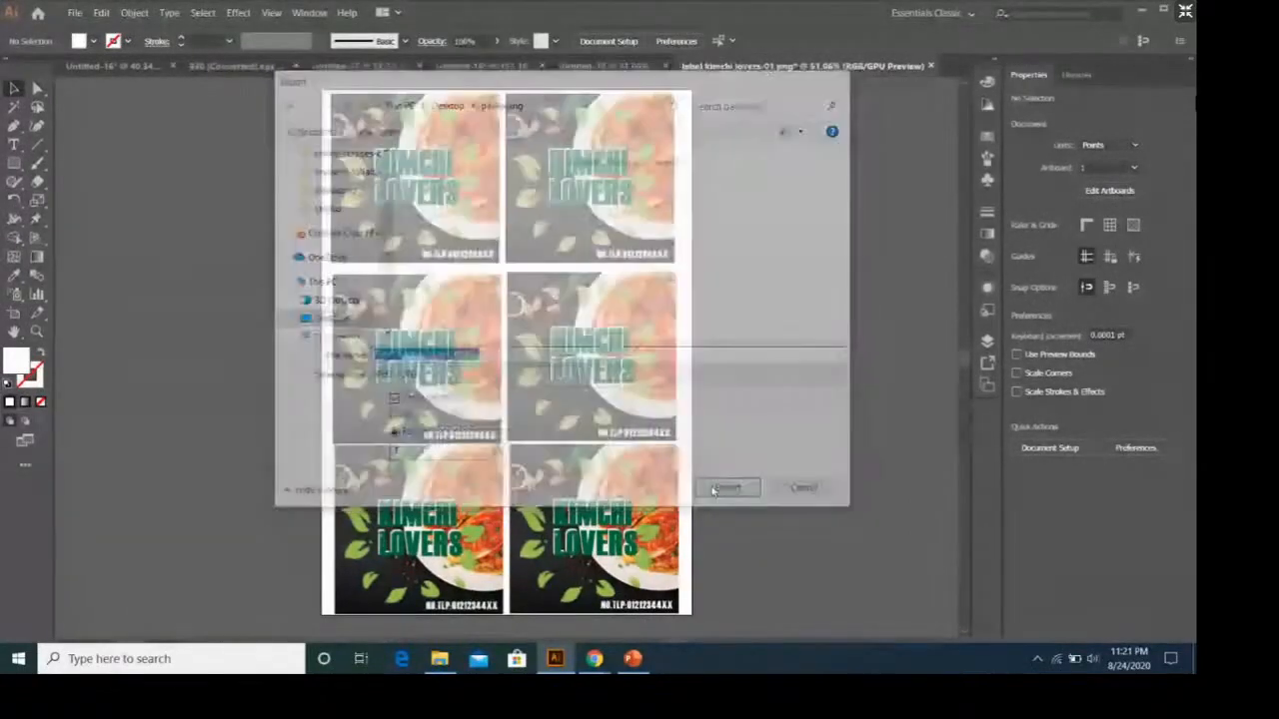
click(665, 541)
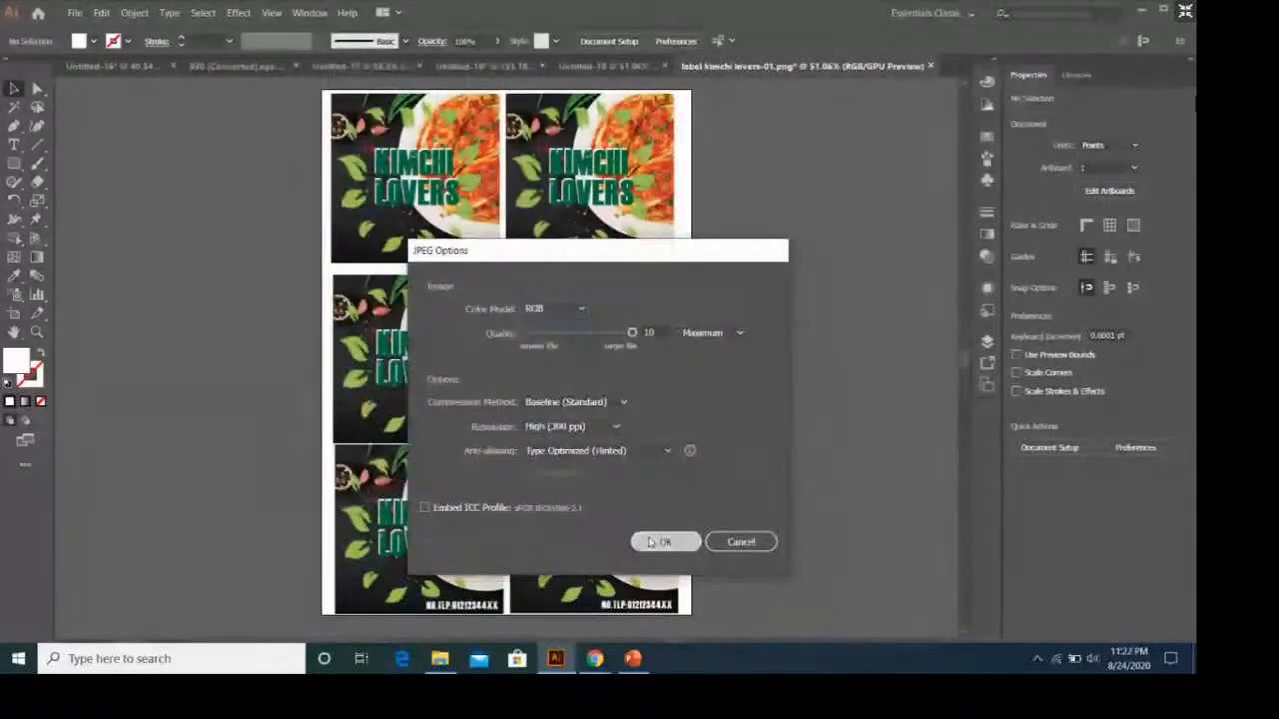
Check the exported label sheet JPEG in the packaging folder and switch to the PowerPoint presentation's Label Sticker slide.
click(440, 659)
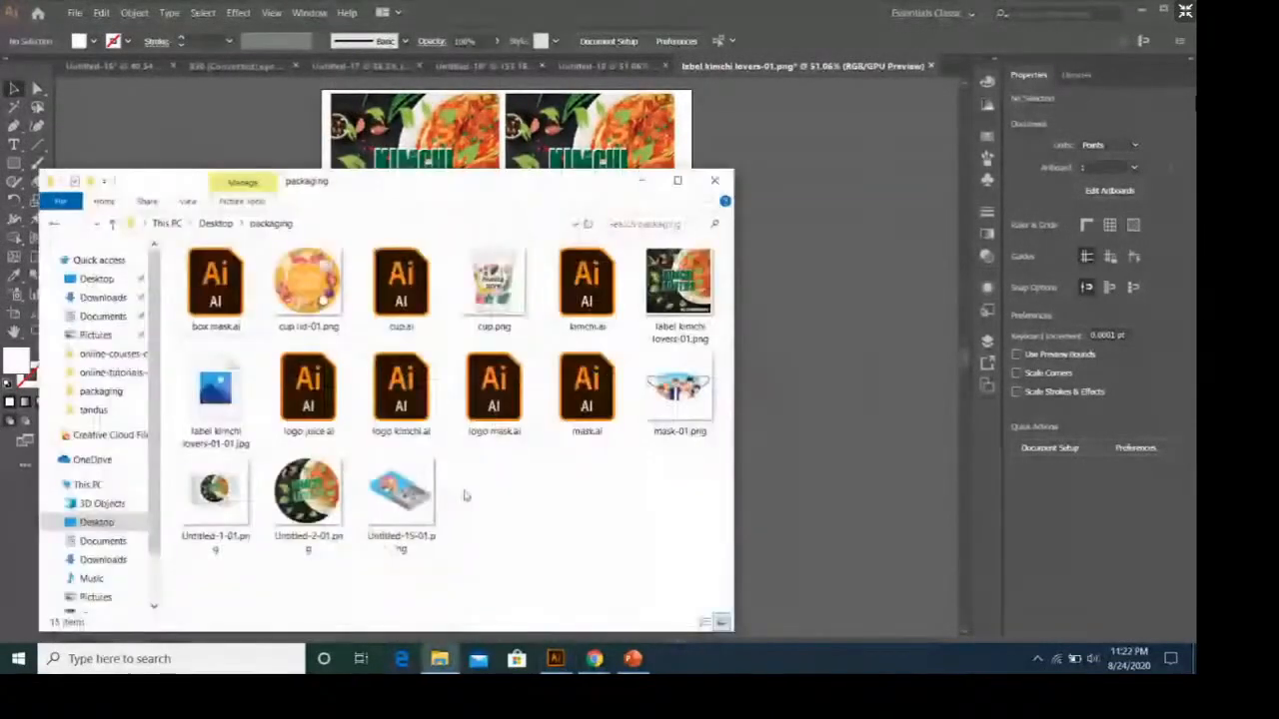
click(205, 390)
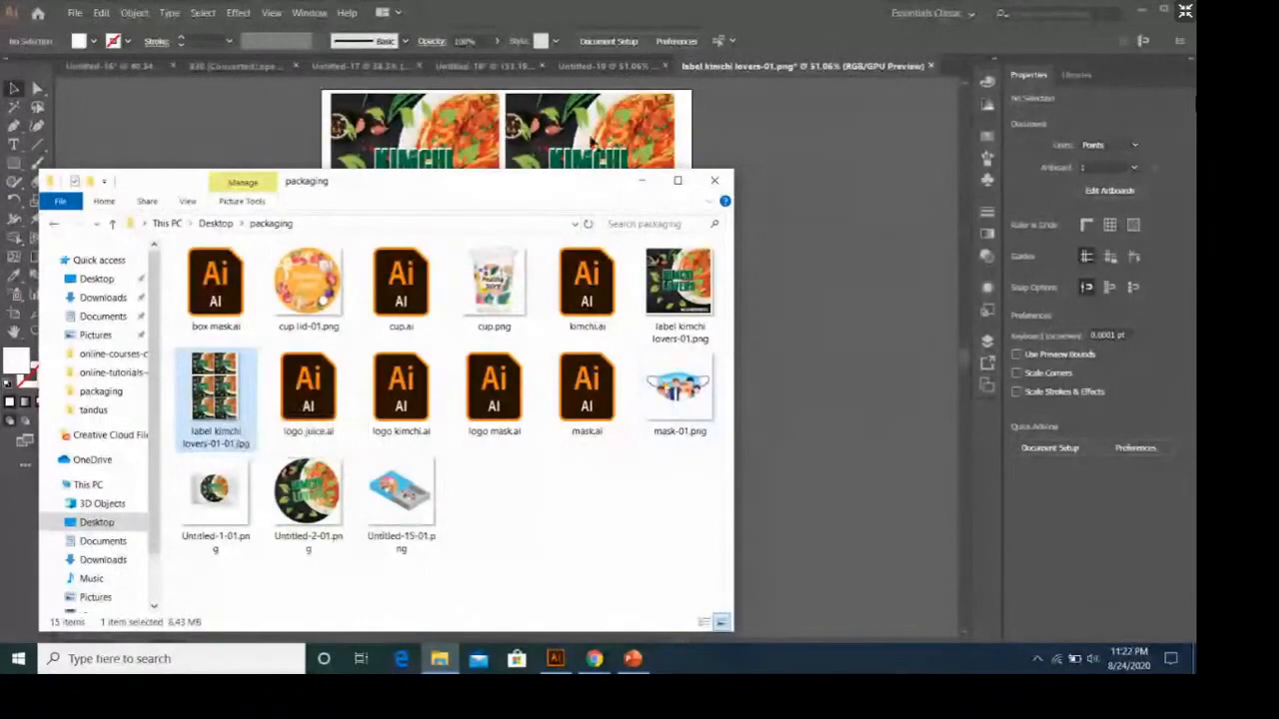
click(642, 180)
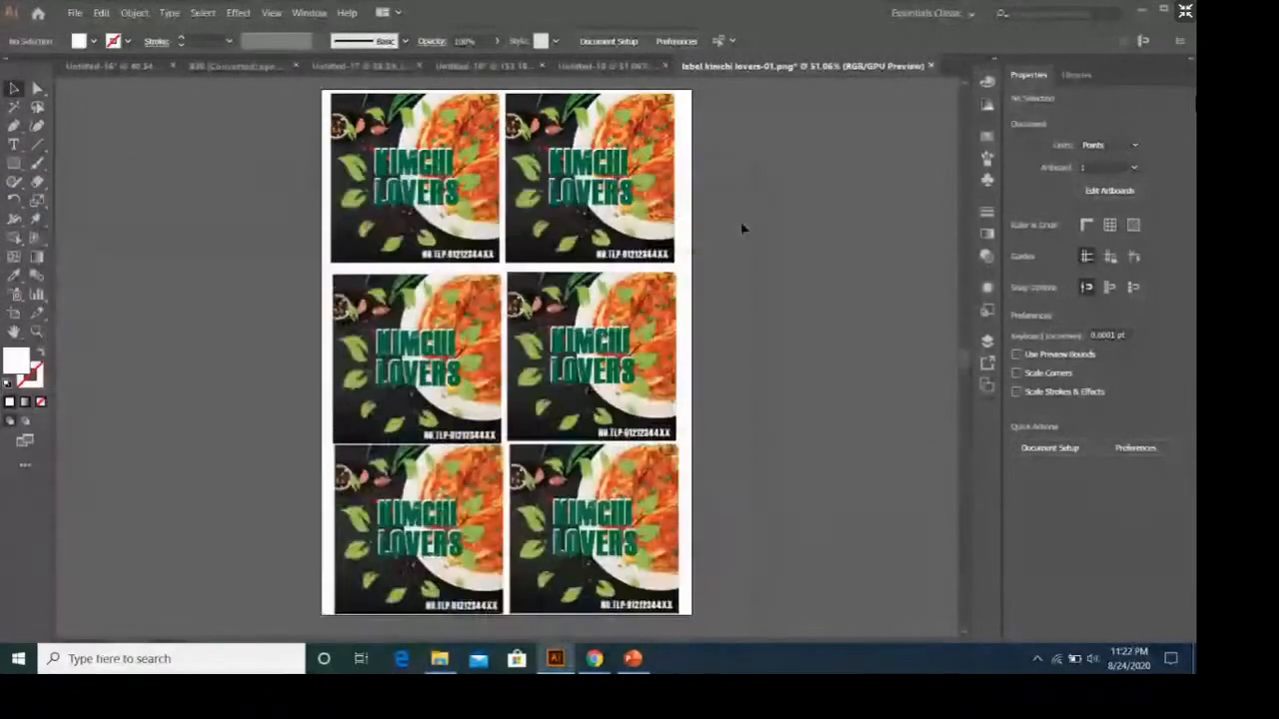
click(634, 659)
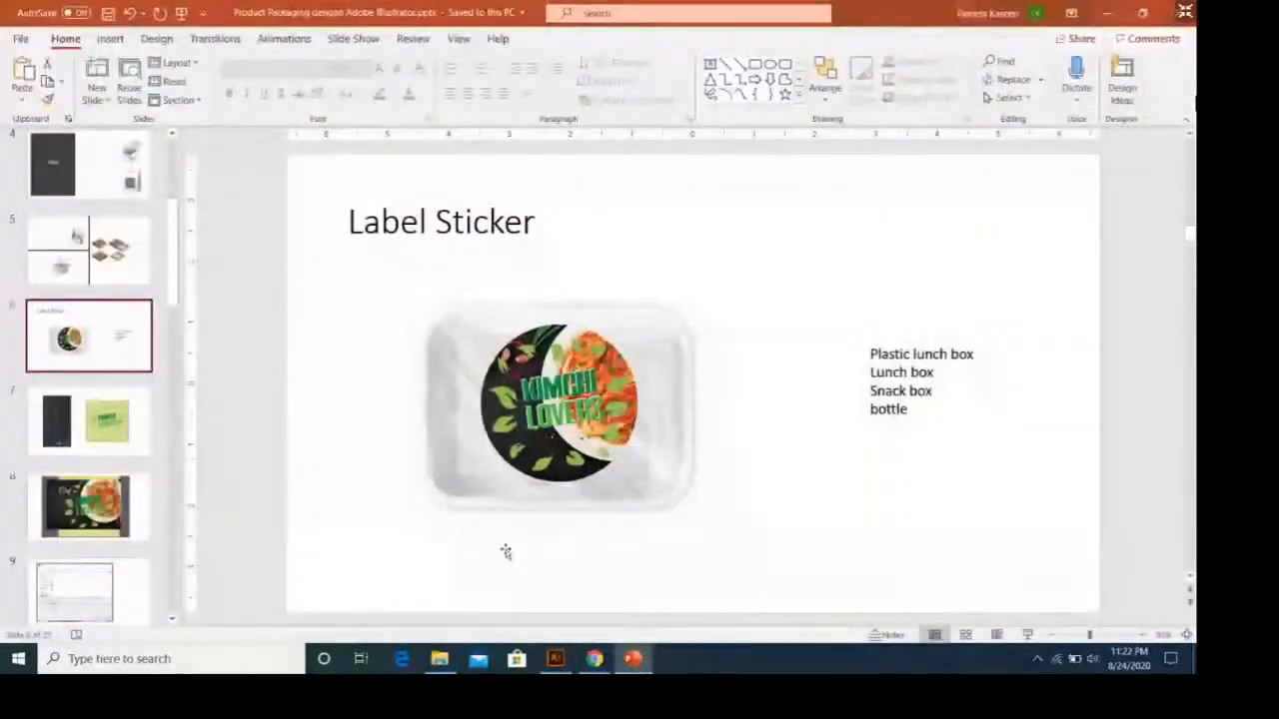
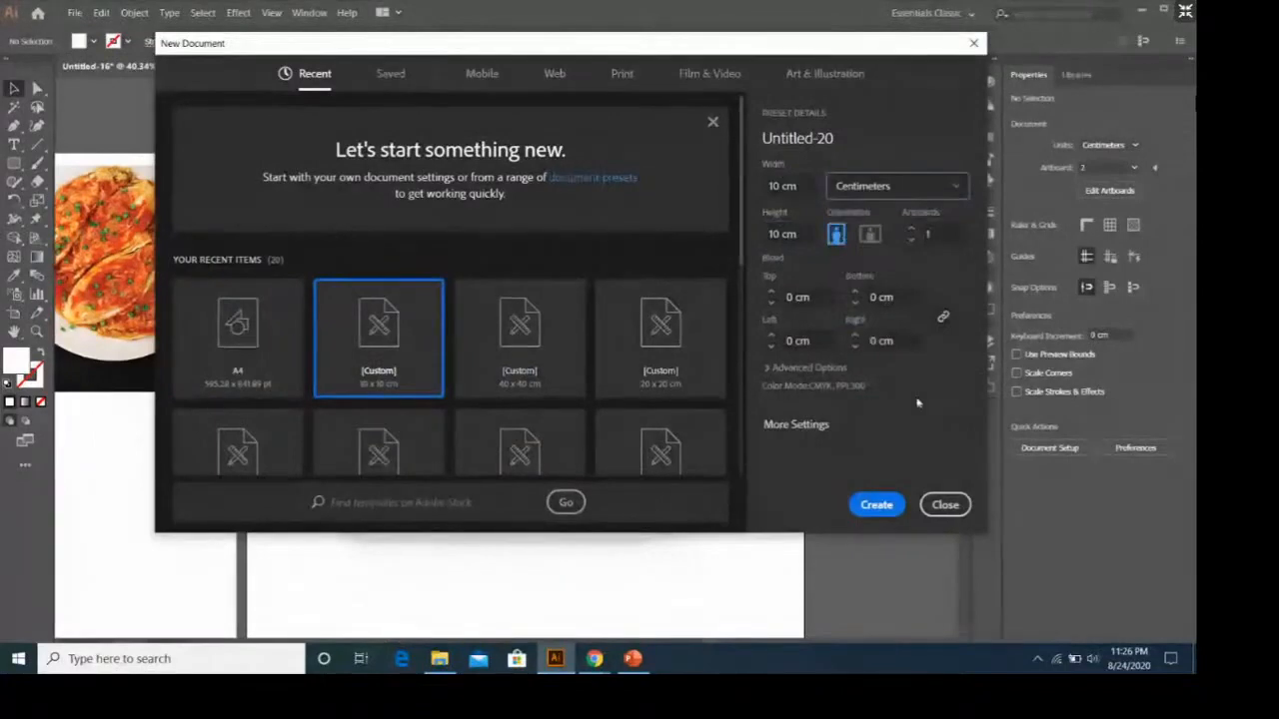
Create a 10 x 10 cm document in centimetres and draw a circle about 9.2 cm across, nearly filling the artboard.
click(876, 504)
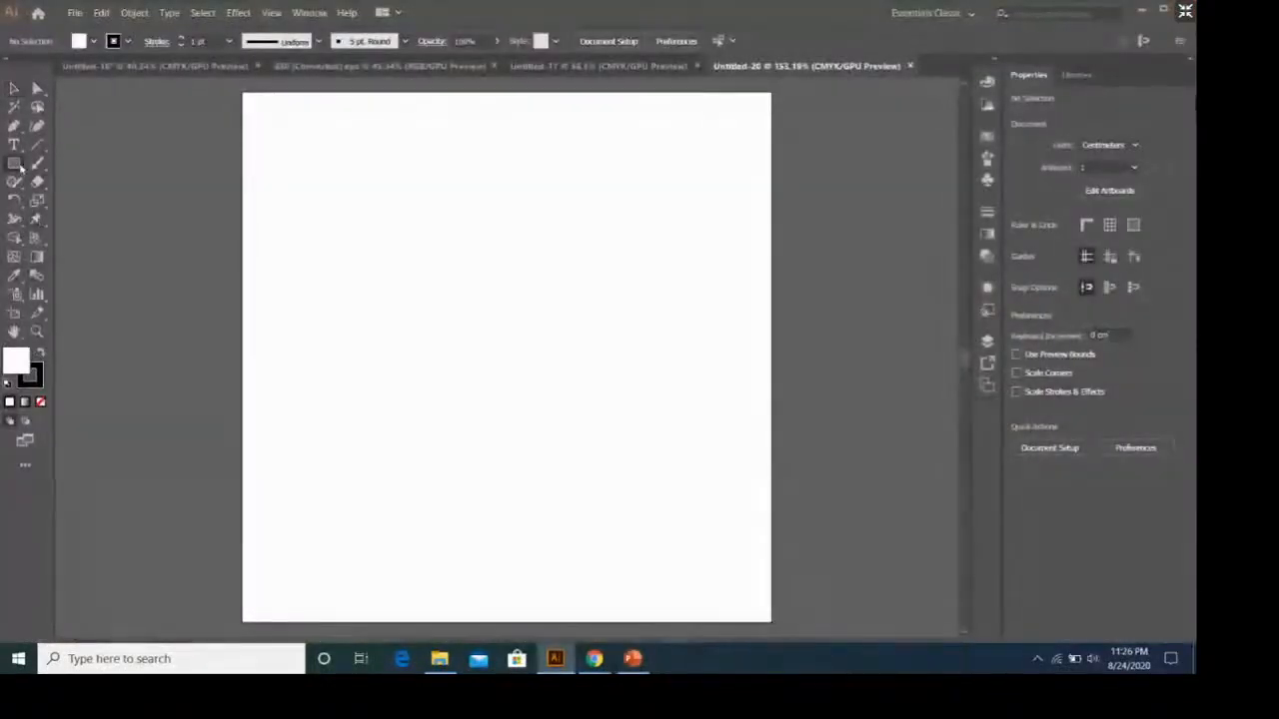
drag(14, 163, 88, 199)
drag(14, 164, 128, 202)
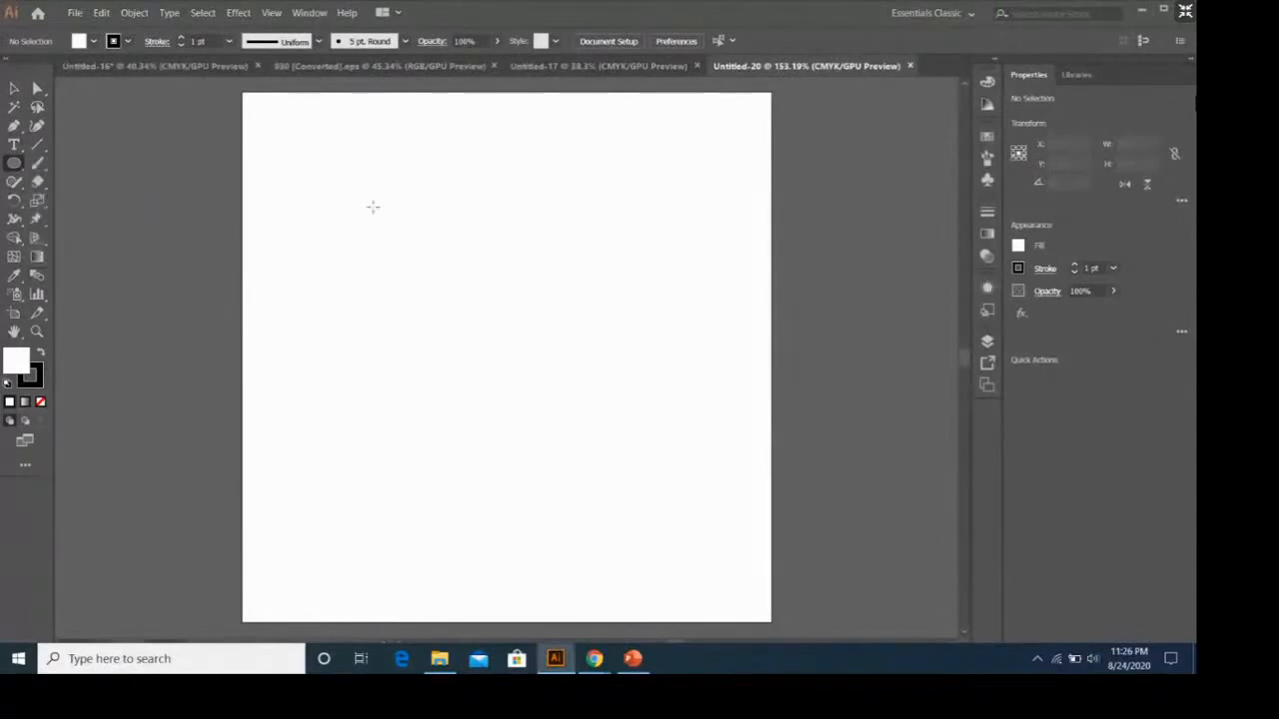
drag(263, 109, 750, 553)
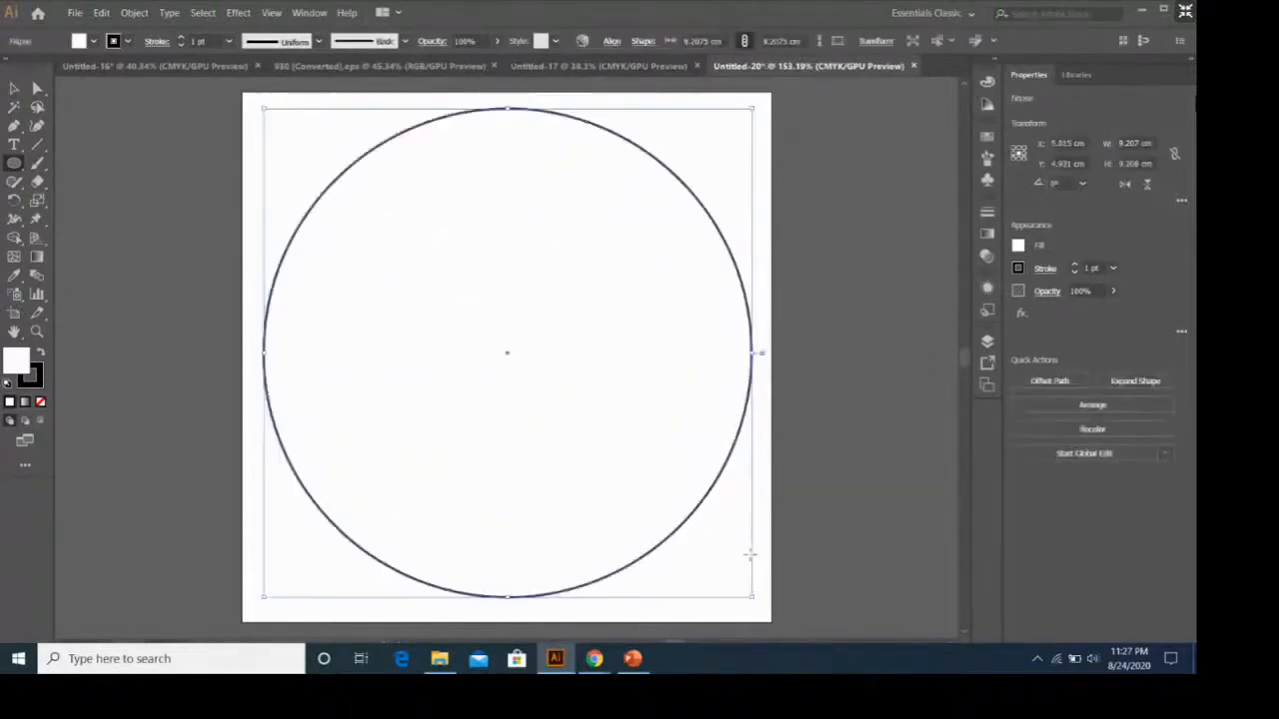
Remove the circle's stroke and fill it with the light orange swatch.
click(1017, 268)
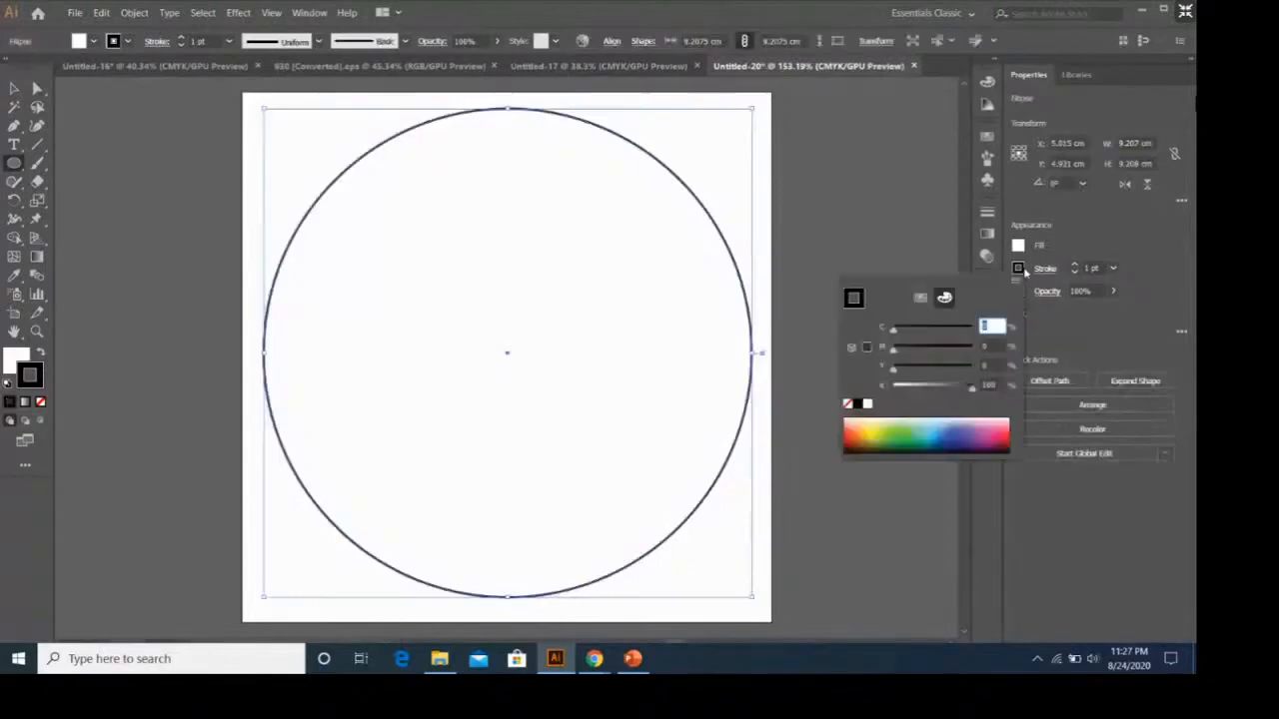
click(847, 403)
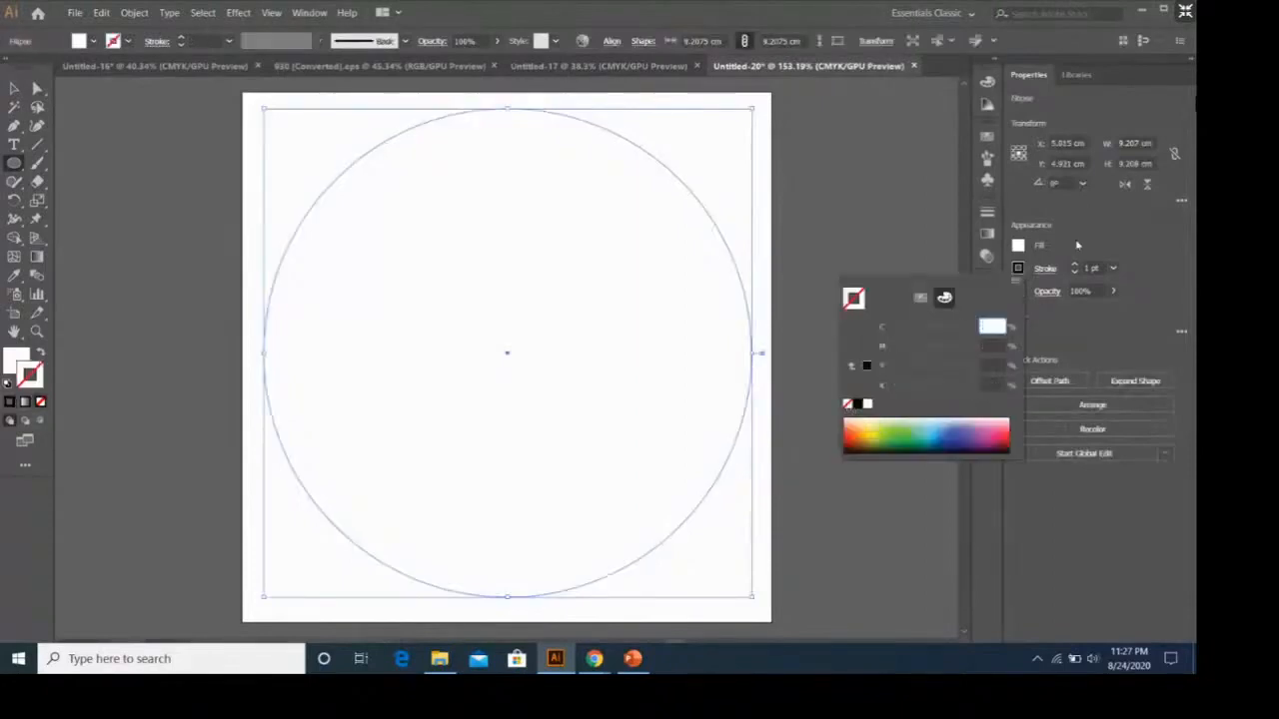
click(1018, 244)
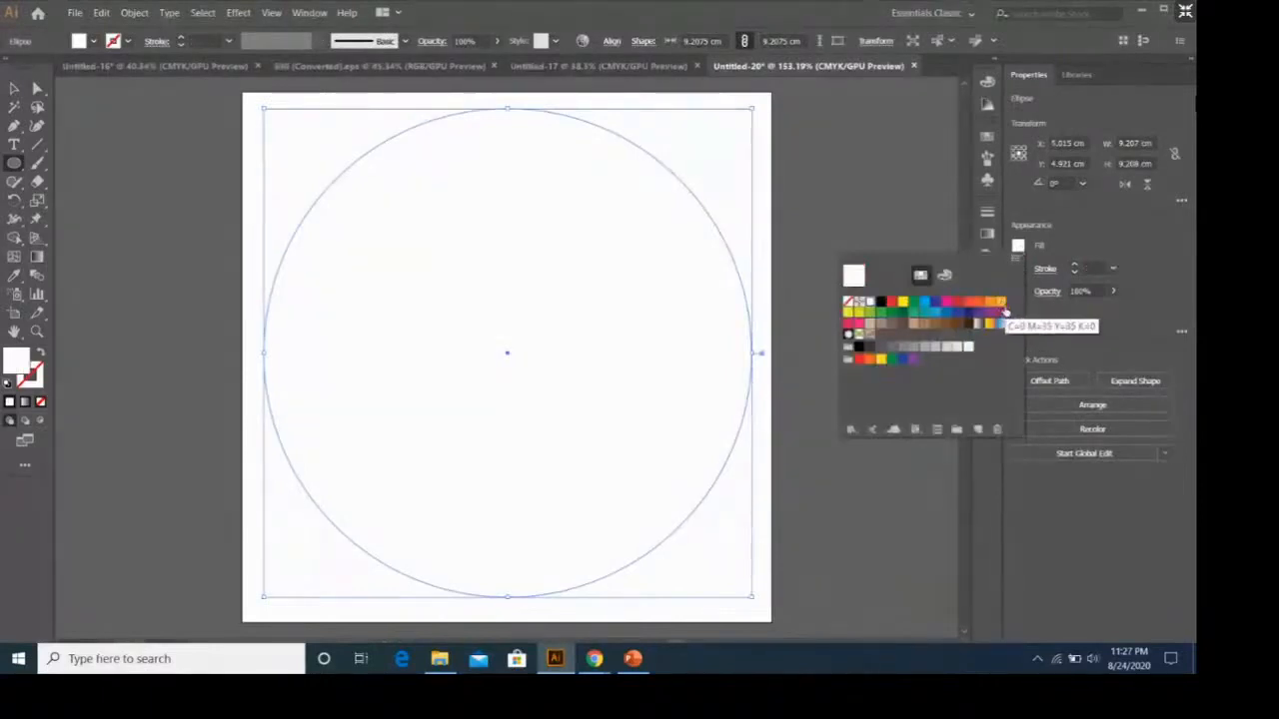
click(1003, 311)
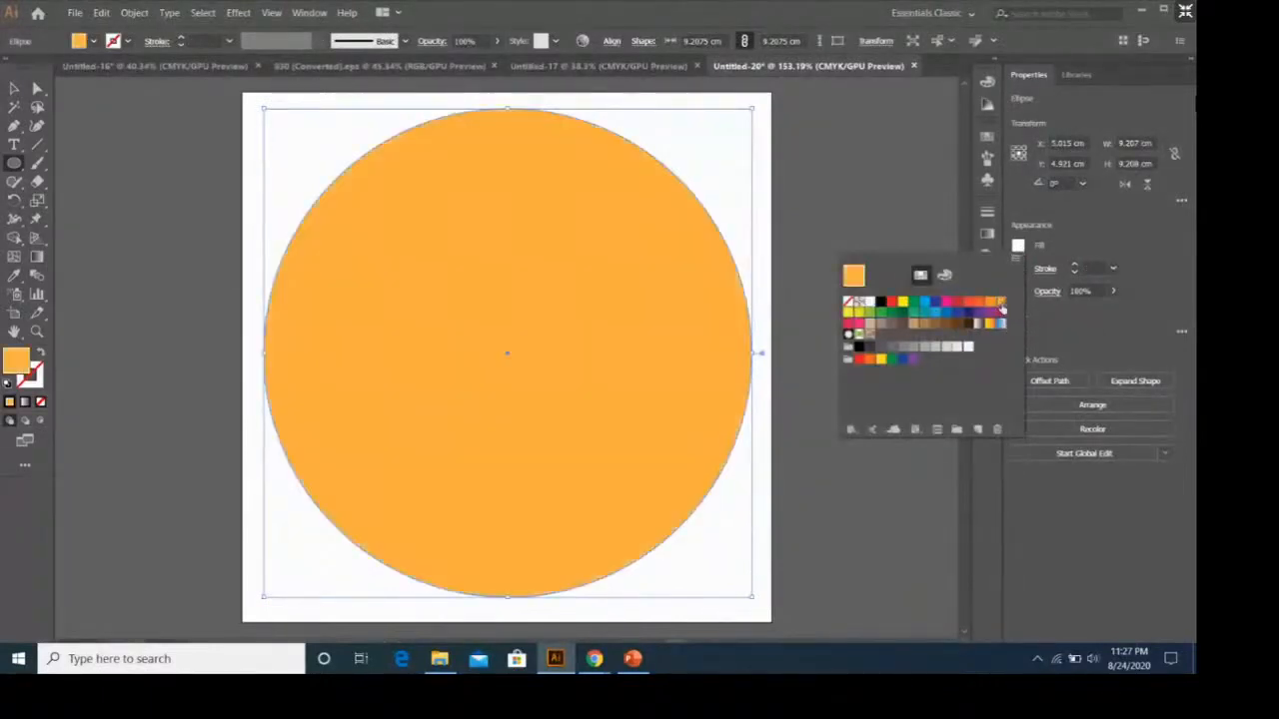
click(755, 120)
click(790, 174)
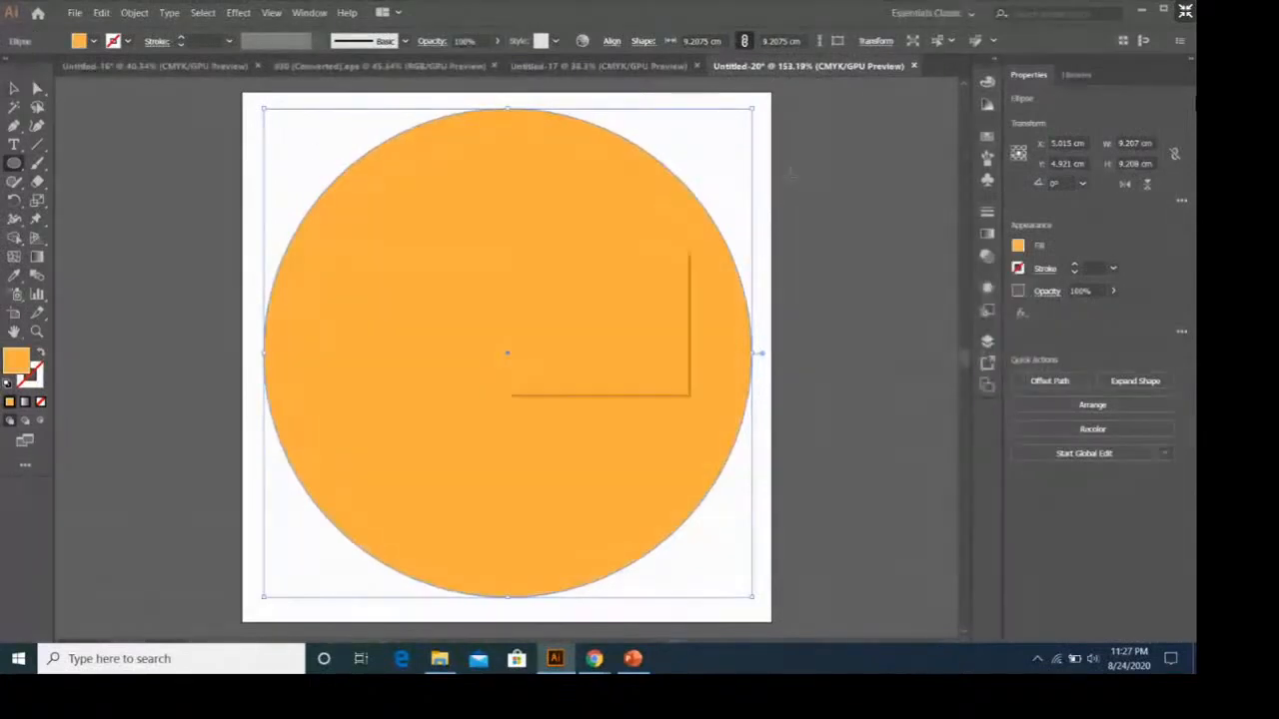
key(Escape)
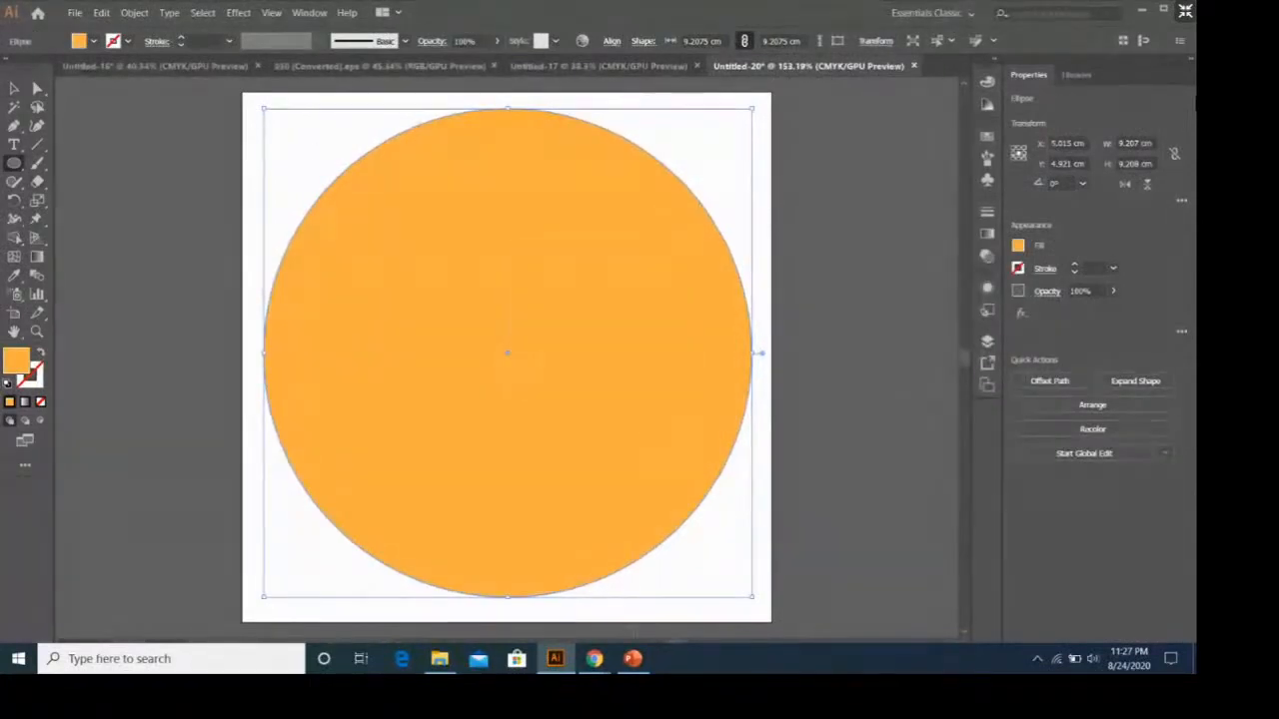
Switch to PowerPoint to examine the fruit-wreath lid design on slide 16, and return to Illustrator.
click(632, 658)
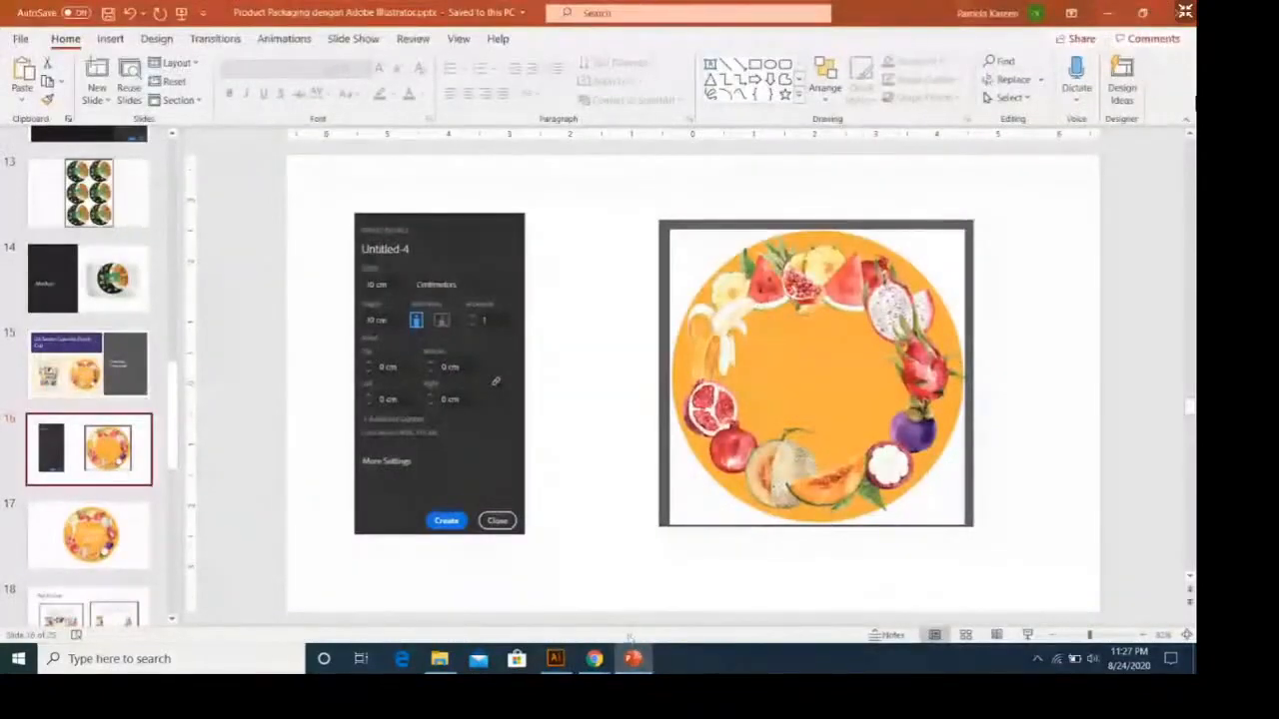
mouse_move(596, 654)
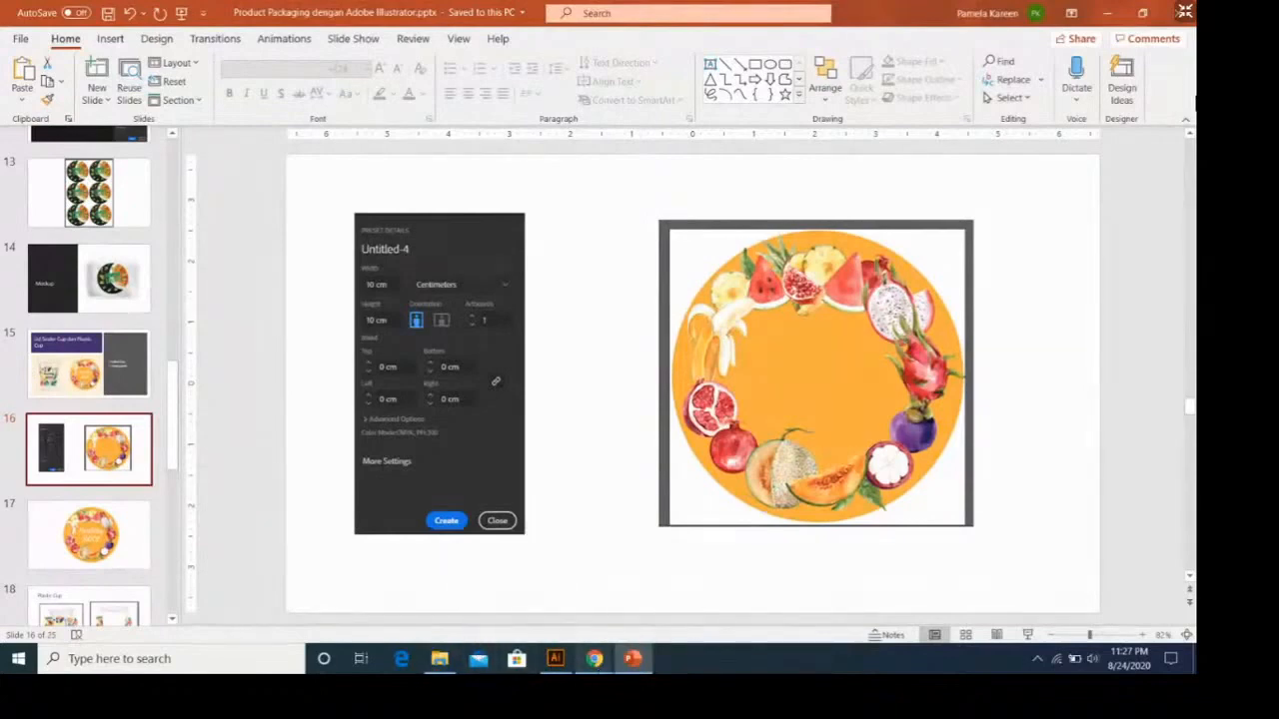
click(556, 658)
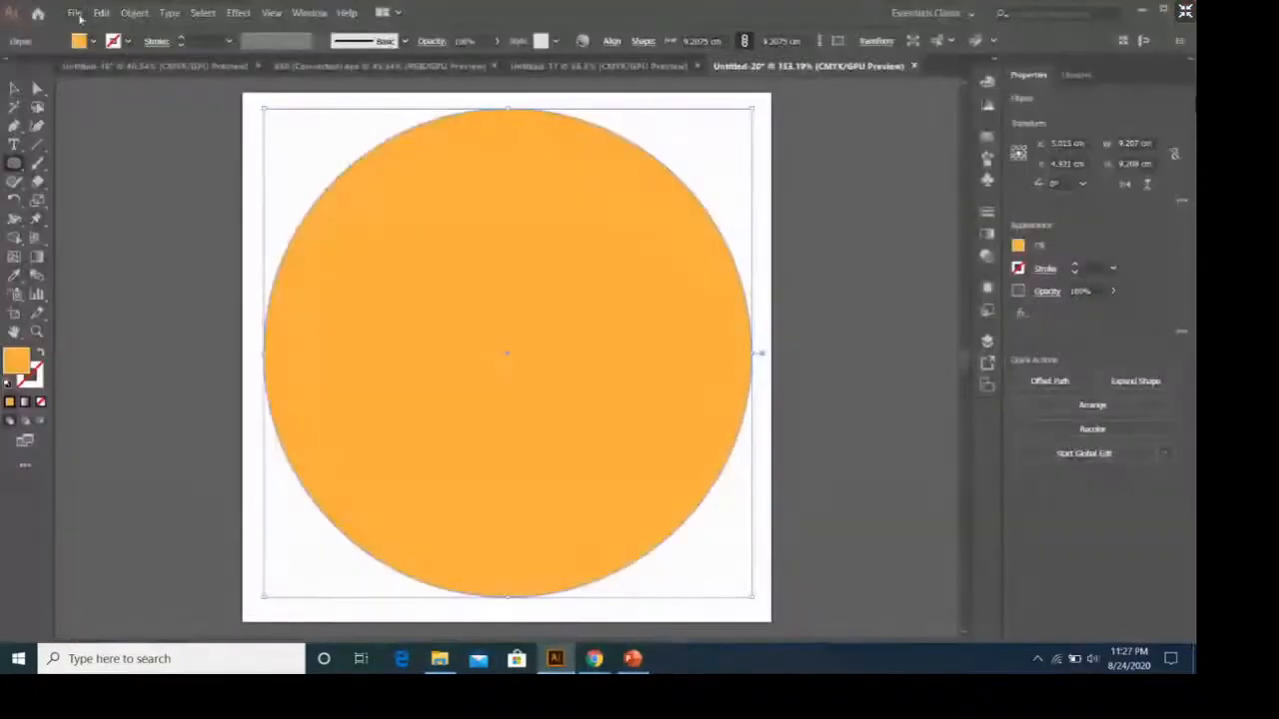
Browse Downloads for a file to open and enter the "wreath-with-fruits-theme-various-fruits-watercolor-illustration" folder.
click(74, 12)
click(100, 60)
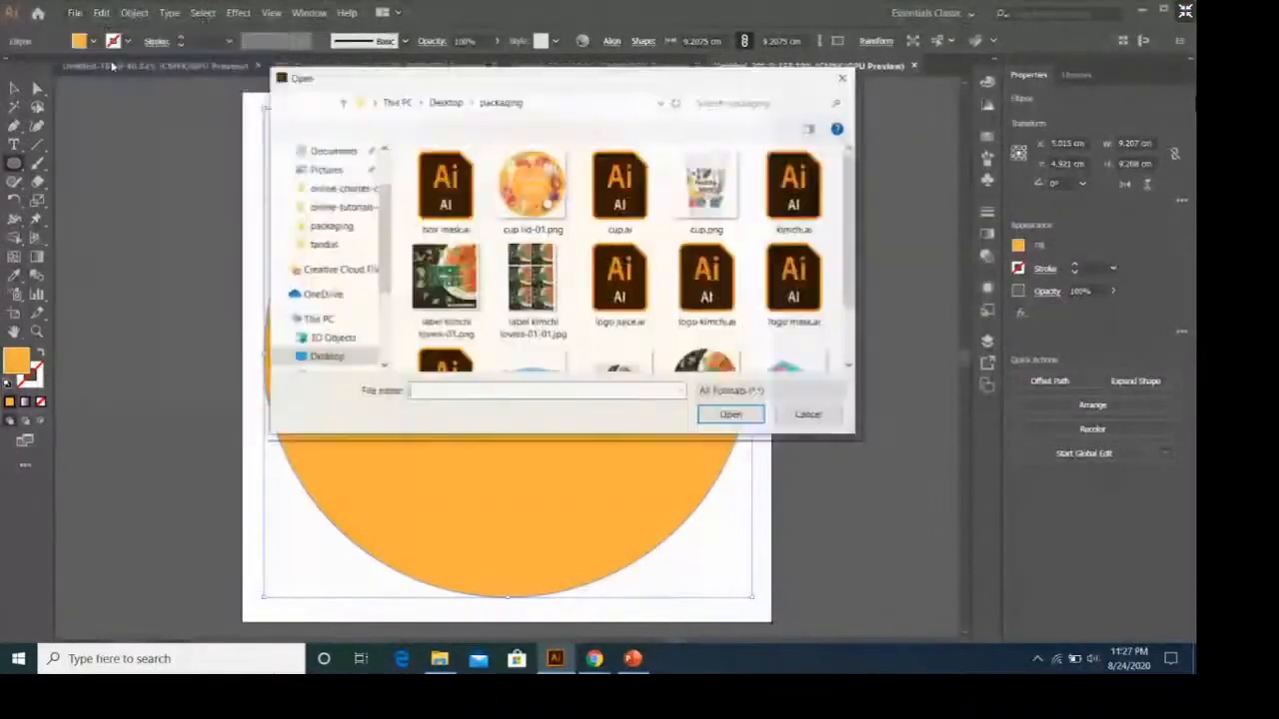
scroll(341, 222, down, 1)
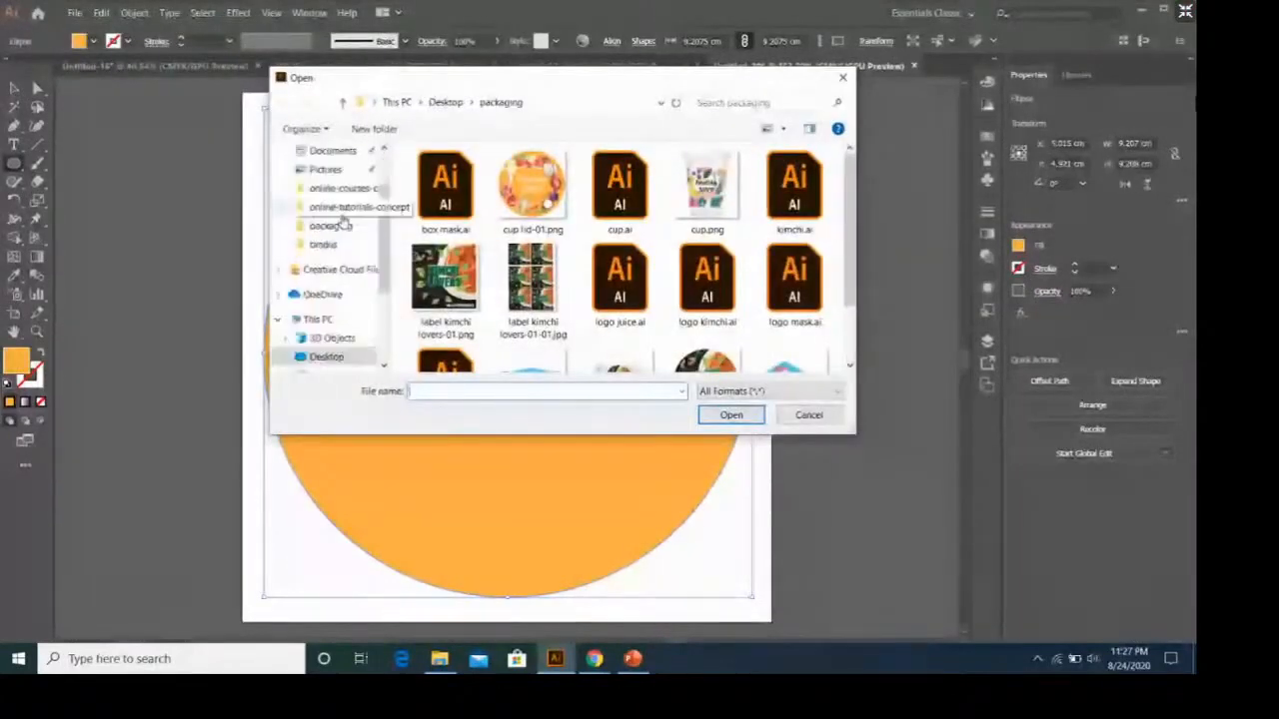
scroll(339, 230, up, 1)
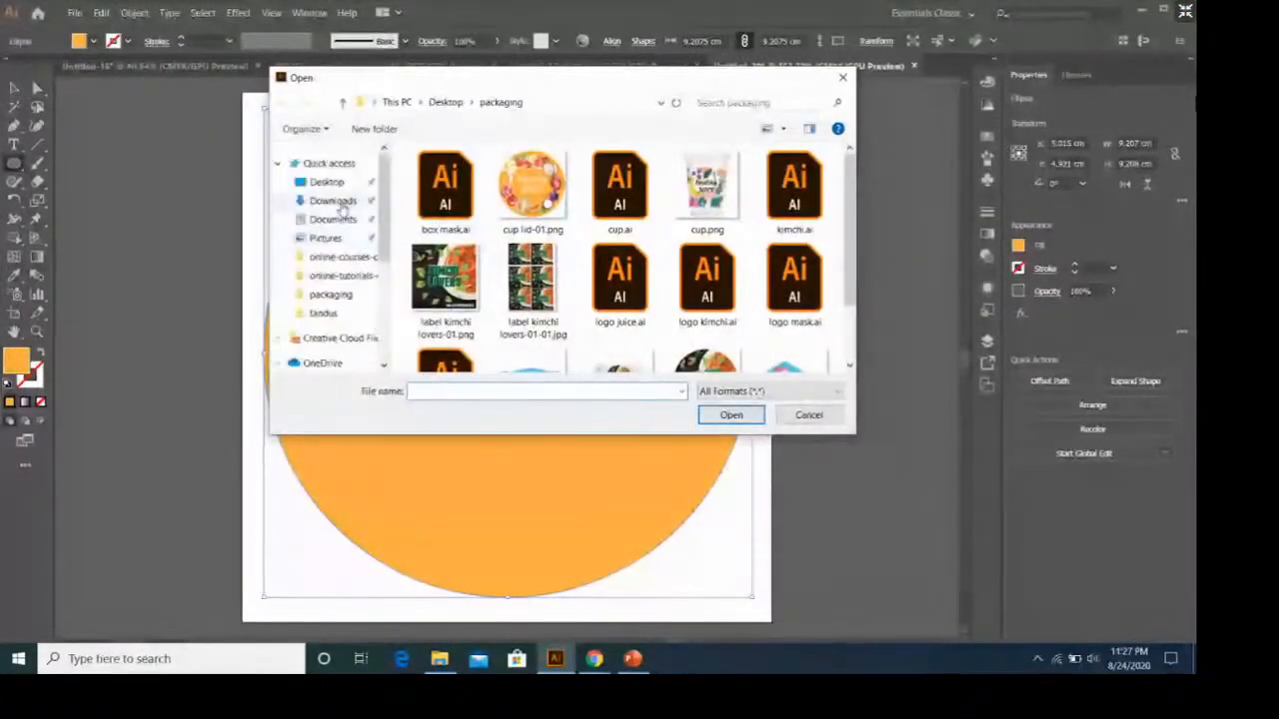
click(333, 200)
scroll(558, 258, down, 6)
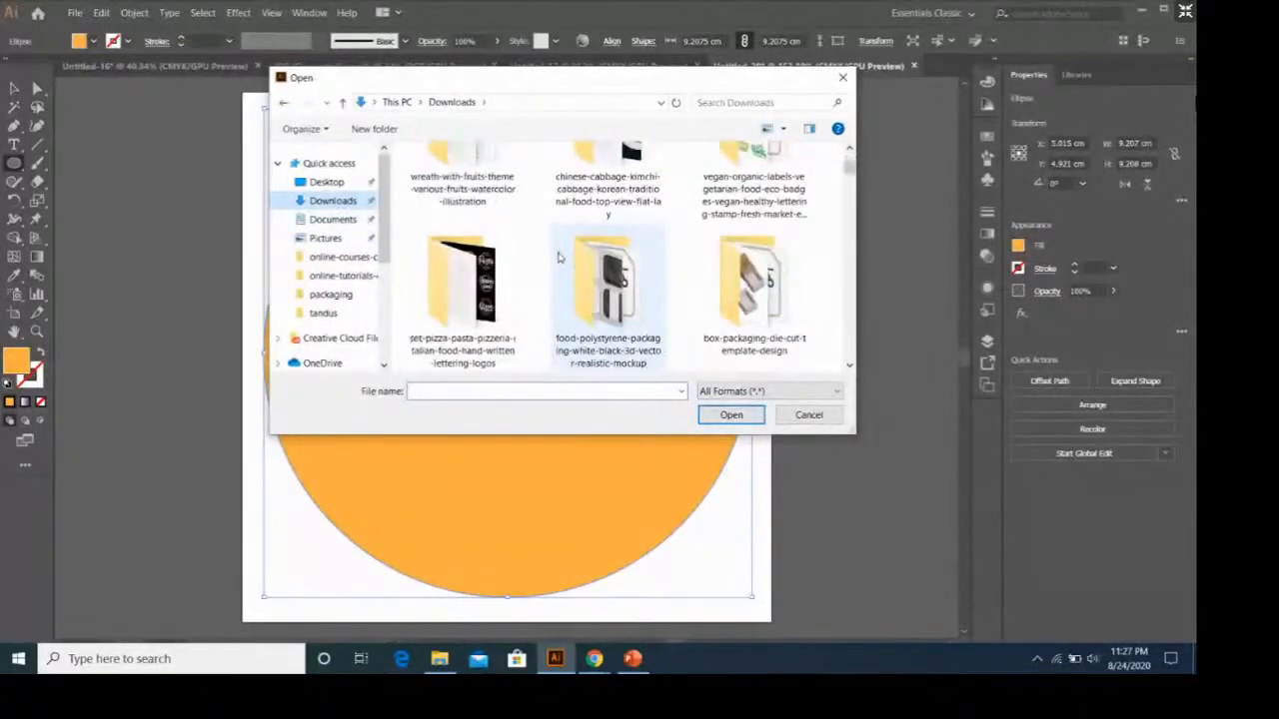
scroll(559, 258, down, 1)
scroll(559, 258, down, 6)
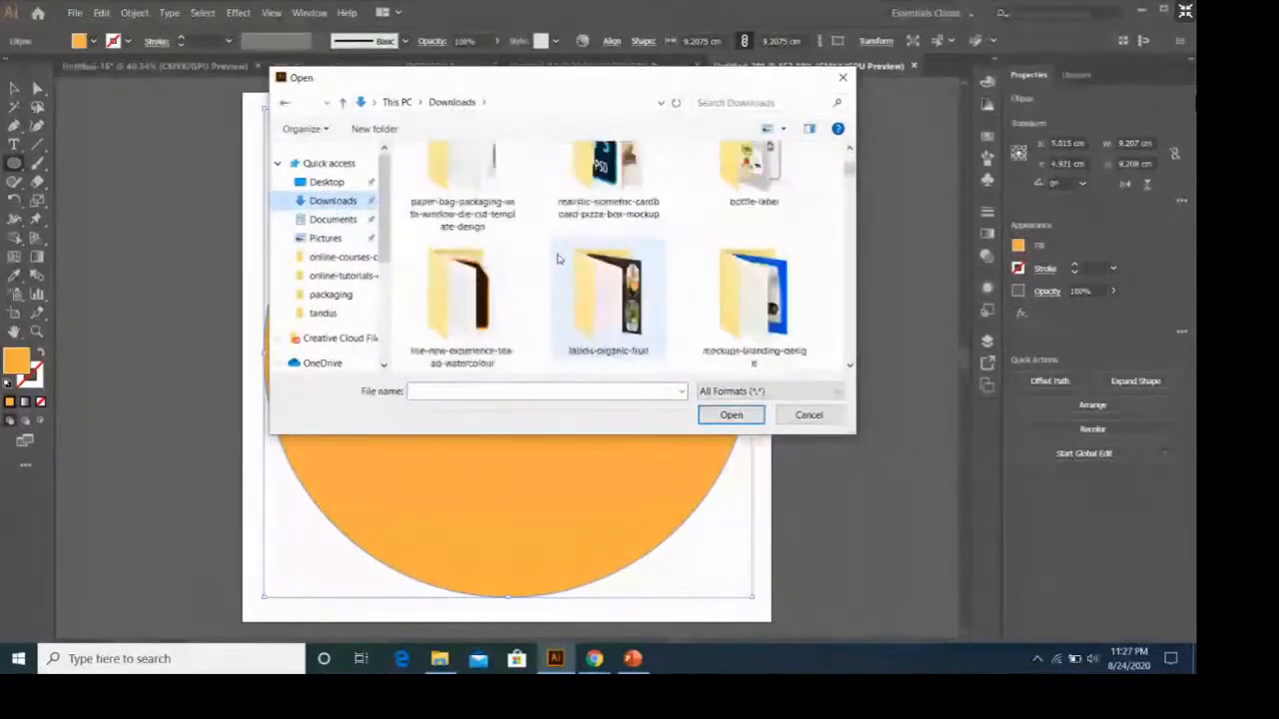
scroll(558, 258, up, 5)
scroll(559, 259, down, 3)
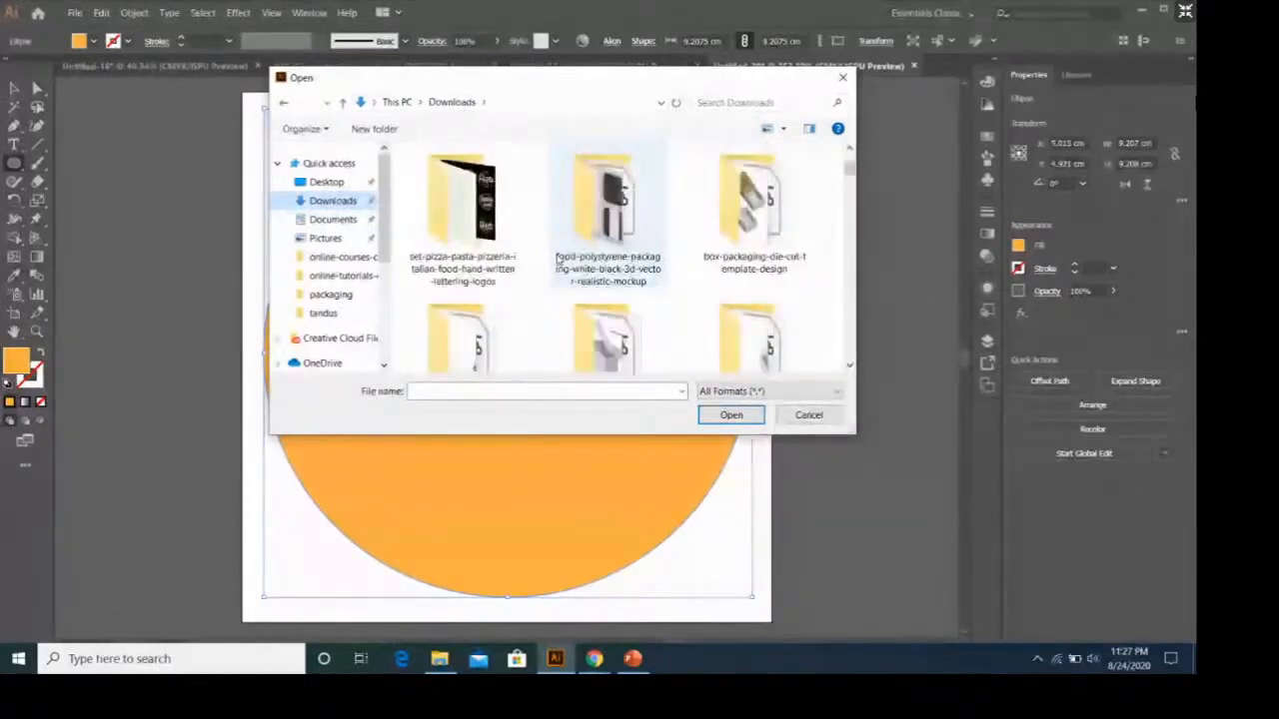
scroll(558, 259, down, 1)
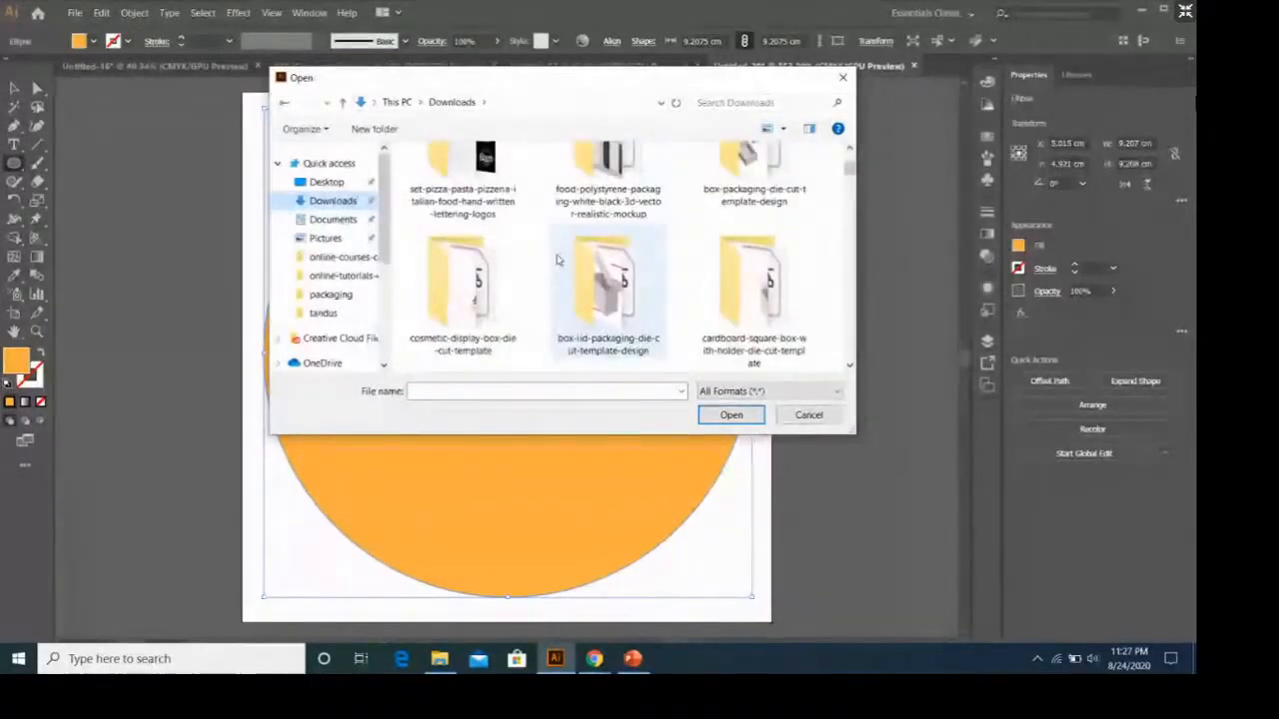
scroll(559, 258, down, 3)
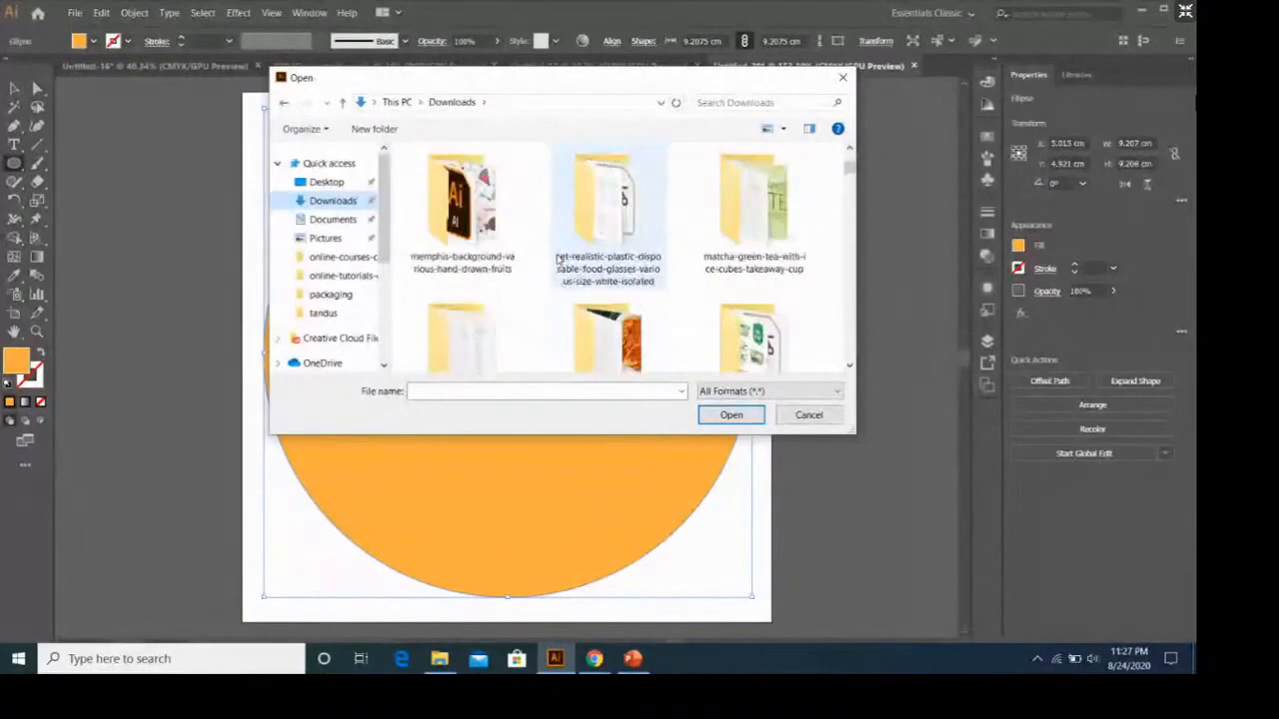
scroll(558, 258, down, 3)
scroll(558, 259, down, 3)
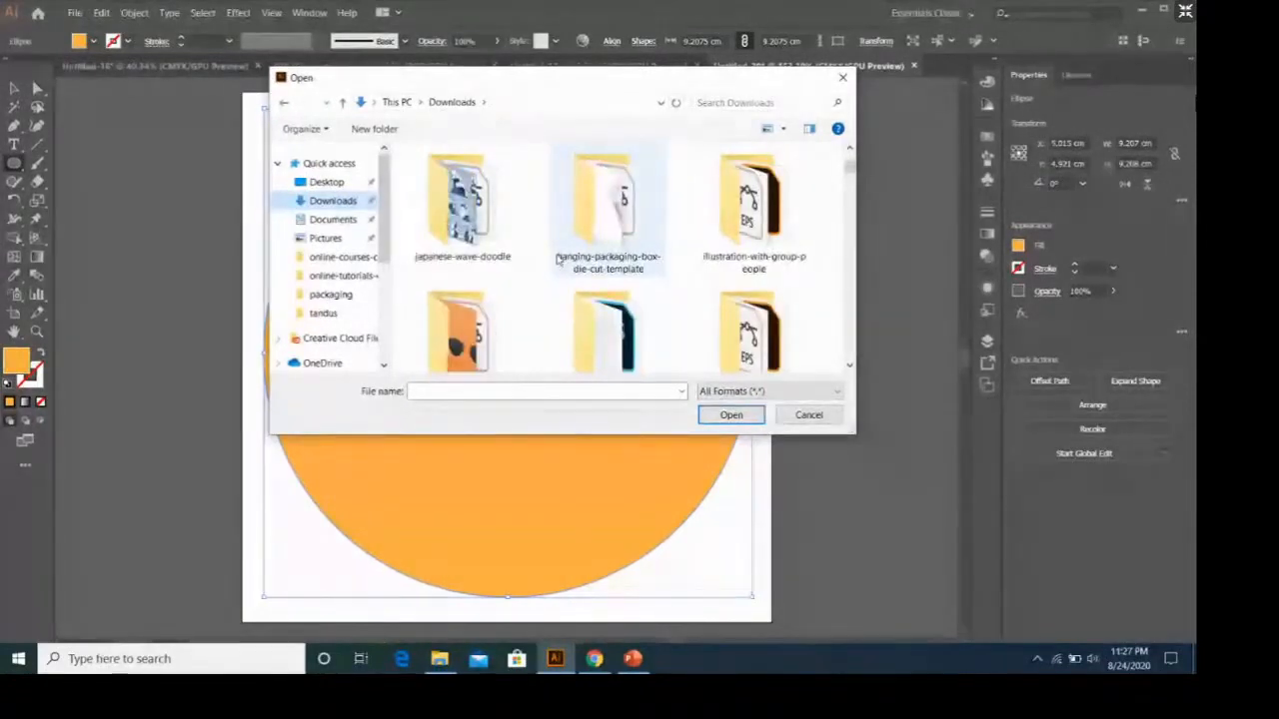
scroll(558, 258, down, 1)
scroll(560, 258, down, 3)
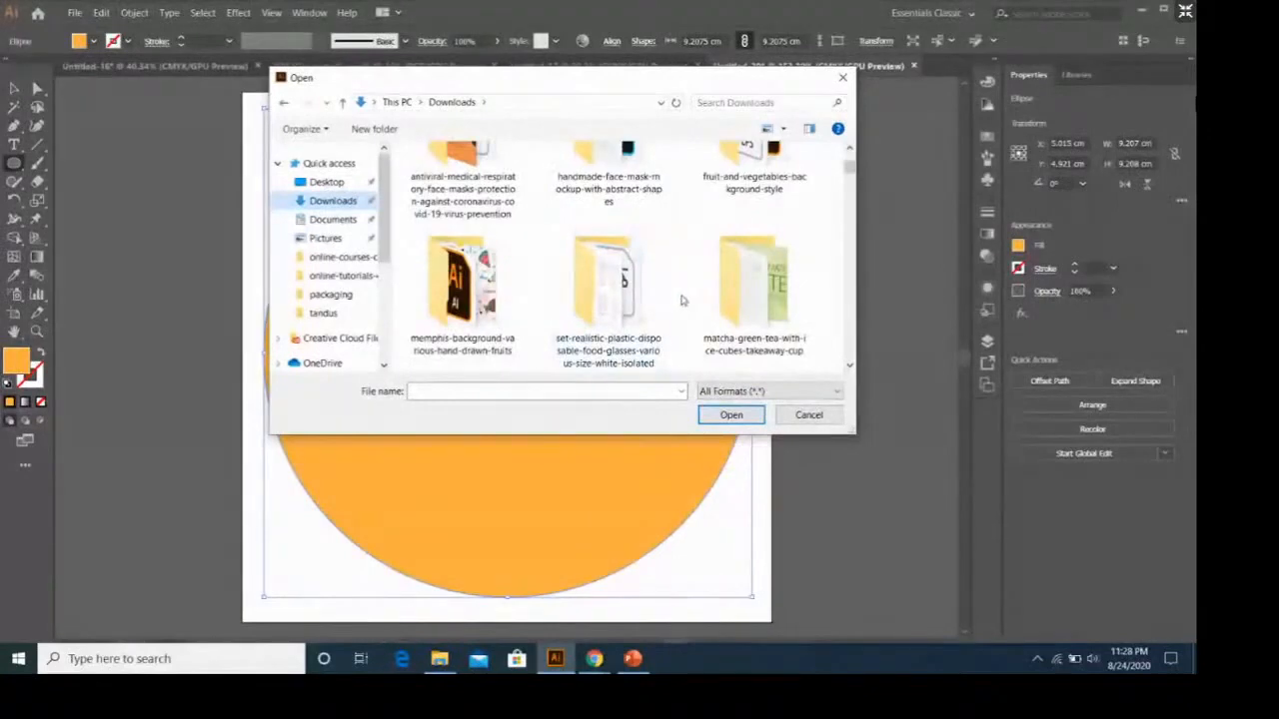
scroll(682, 300, down, 3)
scroll(682, 299, up, 2)
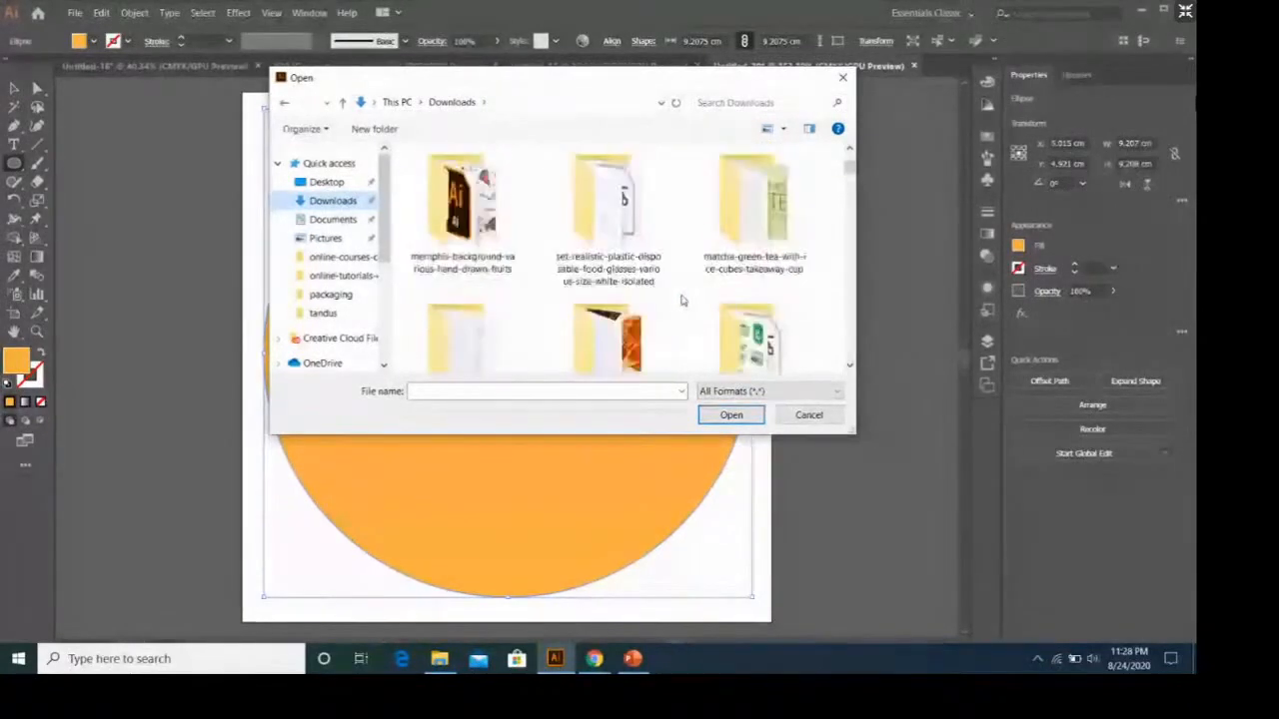
scroll(683, 300, up, 2)
scroll(682, 299, up, 8)
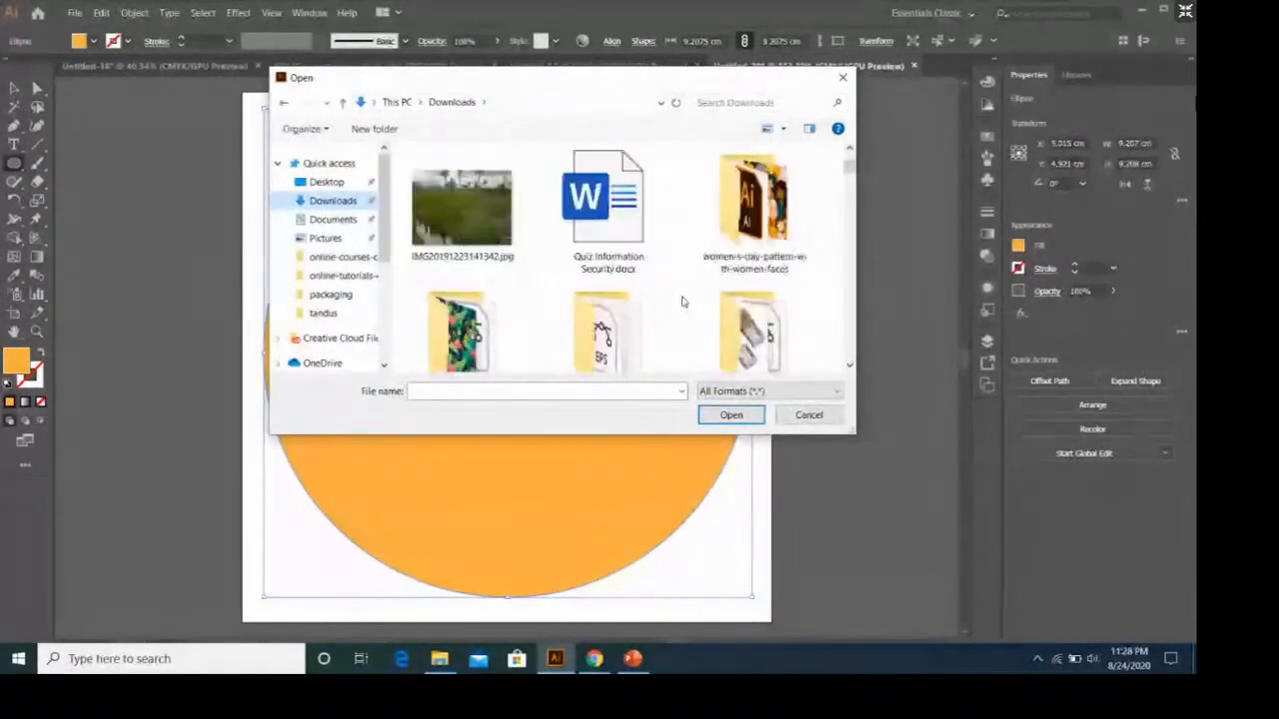
scroll(682, 300, down, 1)
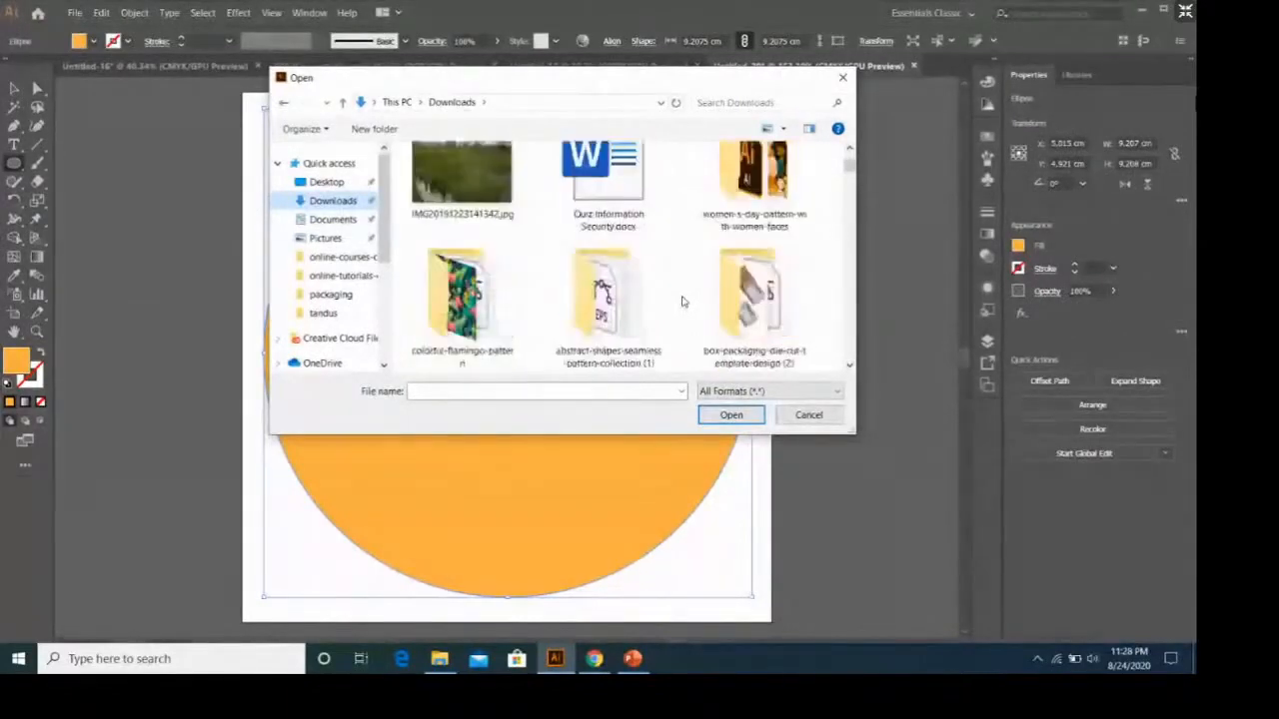
scroll(683, 300, down, 1)
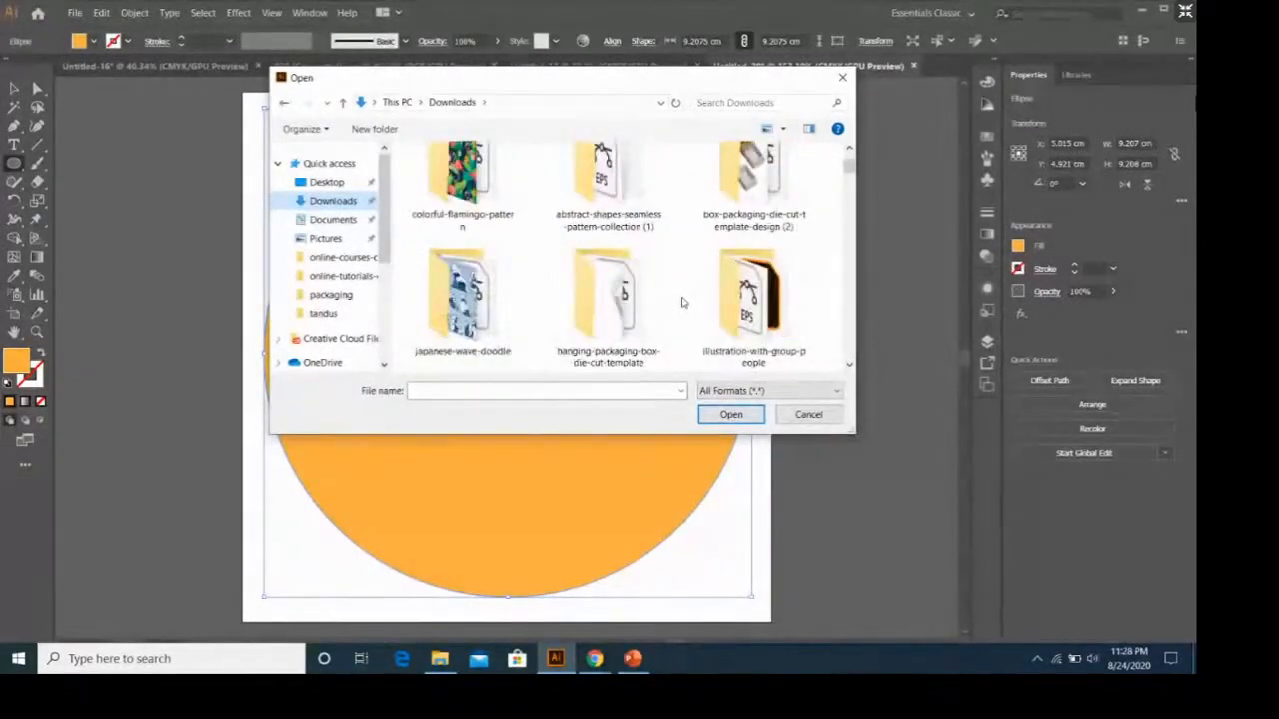
scroll(682, 301, down, 3)
scroll(682, 301, down, 1)
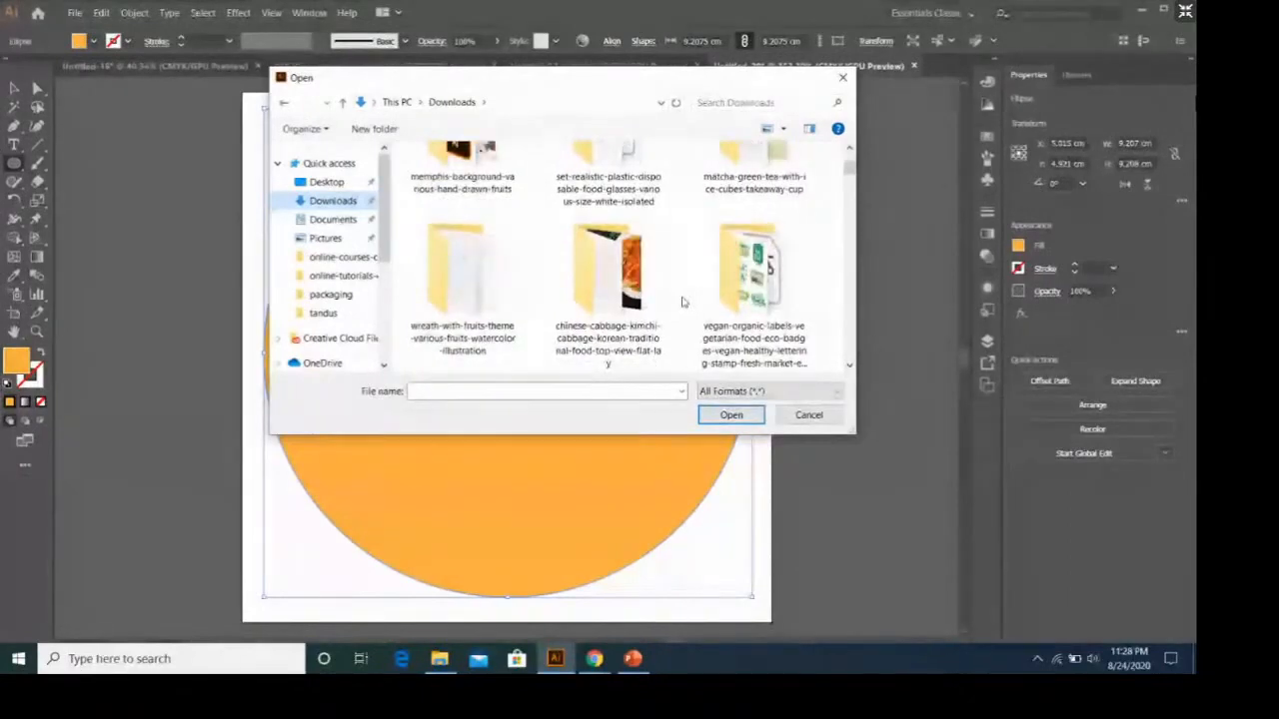
double_click(497, 294)
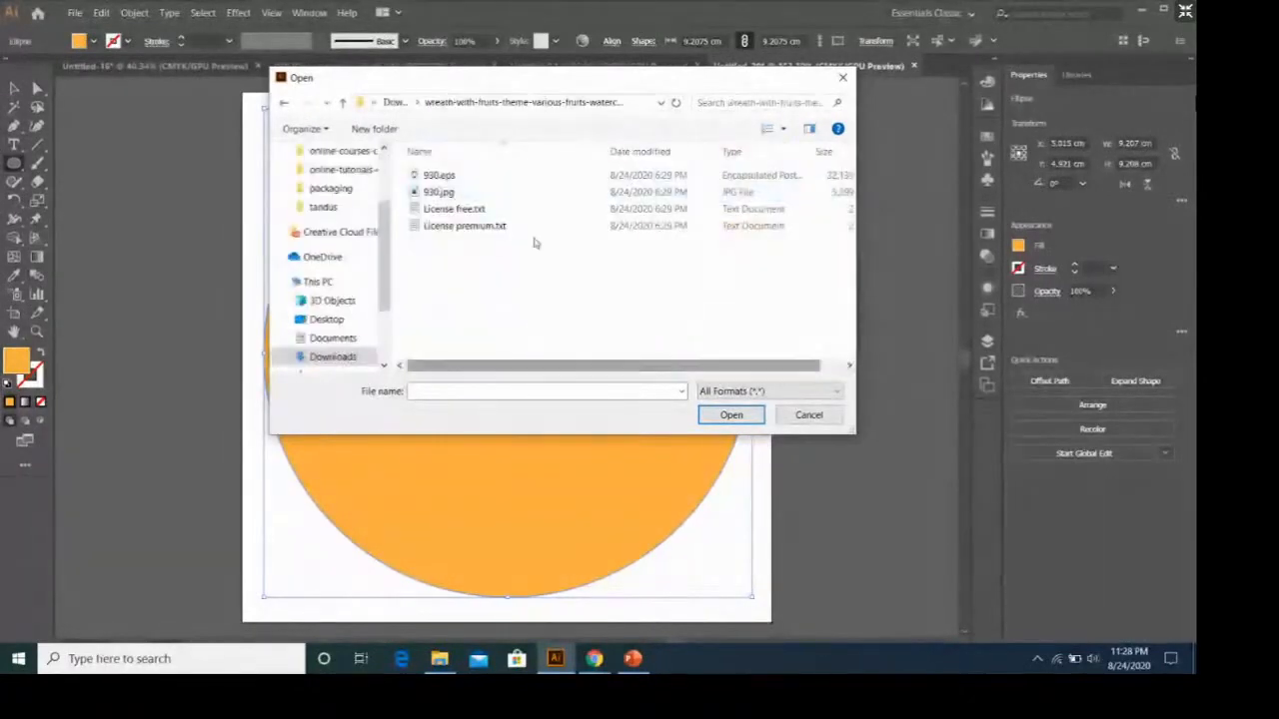
Open the vector file 930.eps from the fruit wreath folder.
click(448, 180)
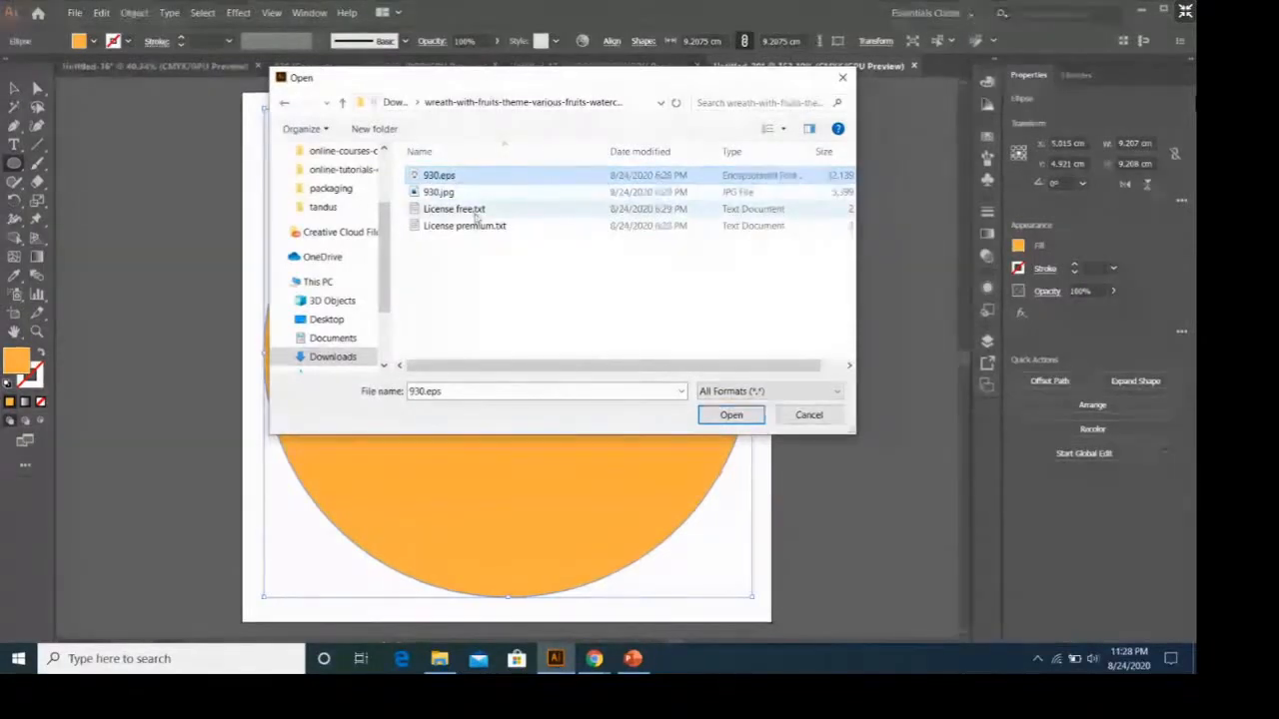
click(472, 194)
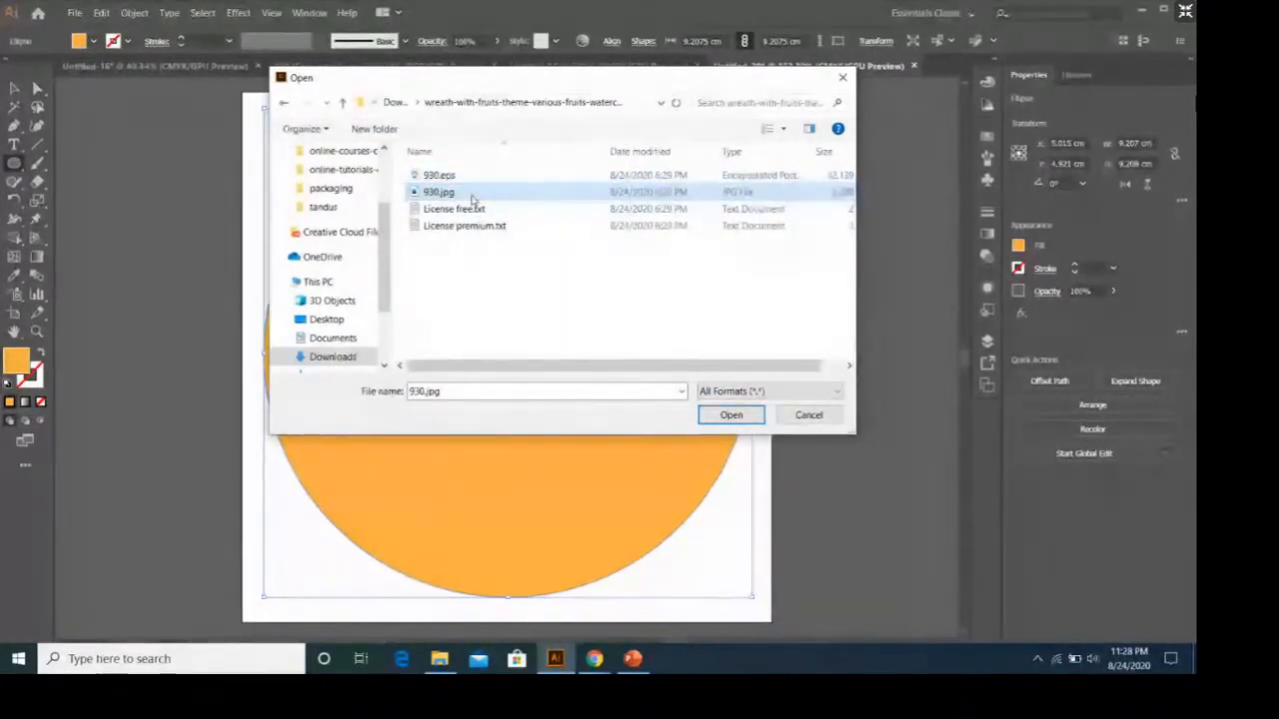
click(476, 181)
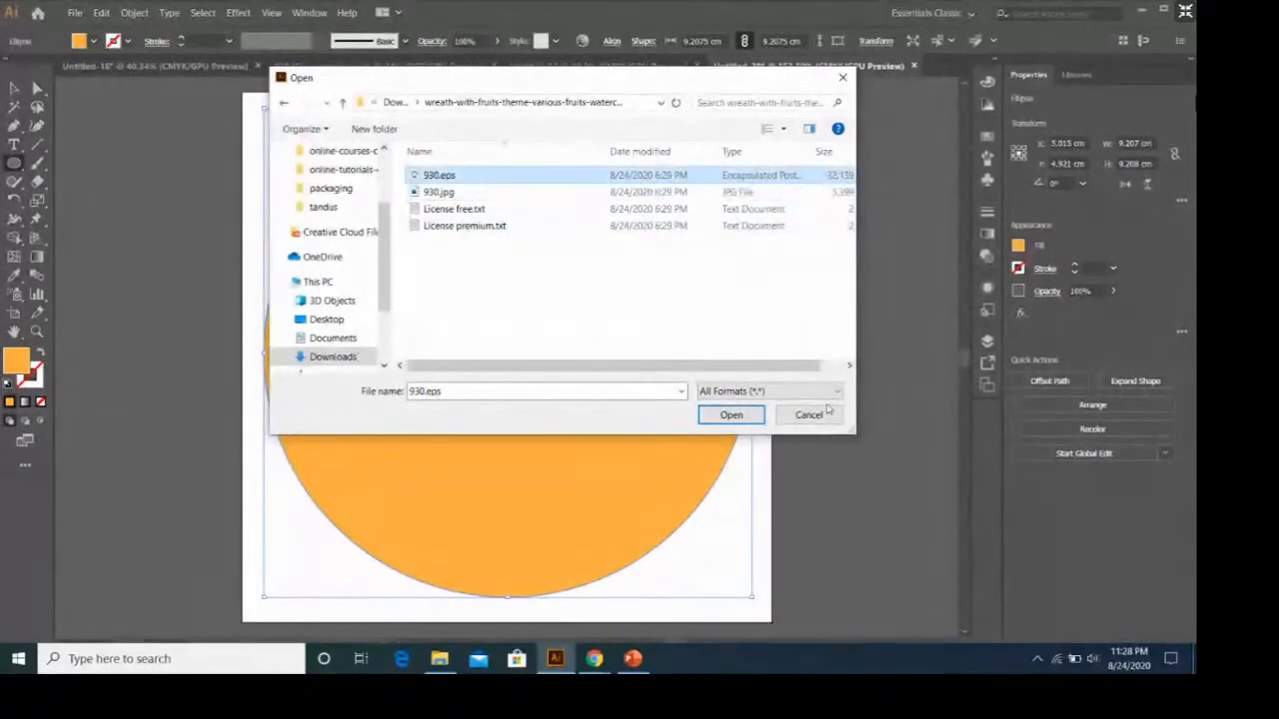
click(754, 412)
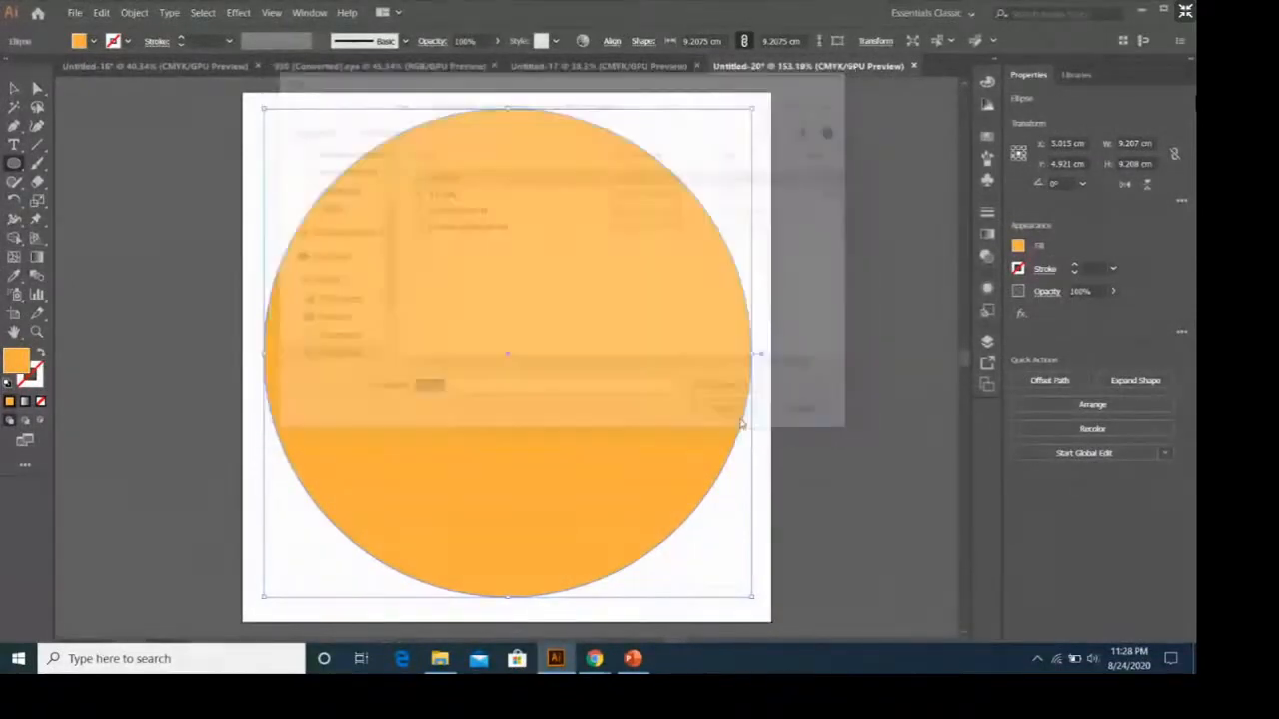
click(666, 358)
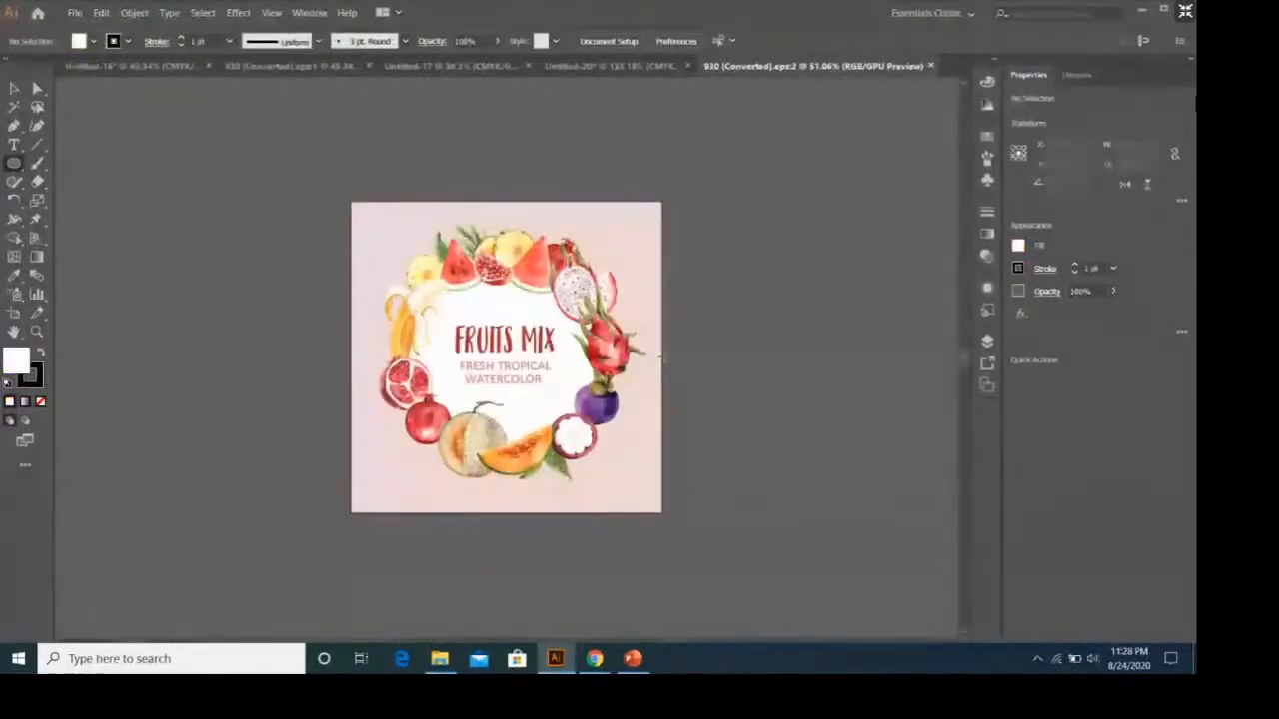
Move the fruit wreath group away from the FRUITS MIX text, down and to the right, mostly off the pink background.
click(14, 89)
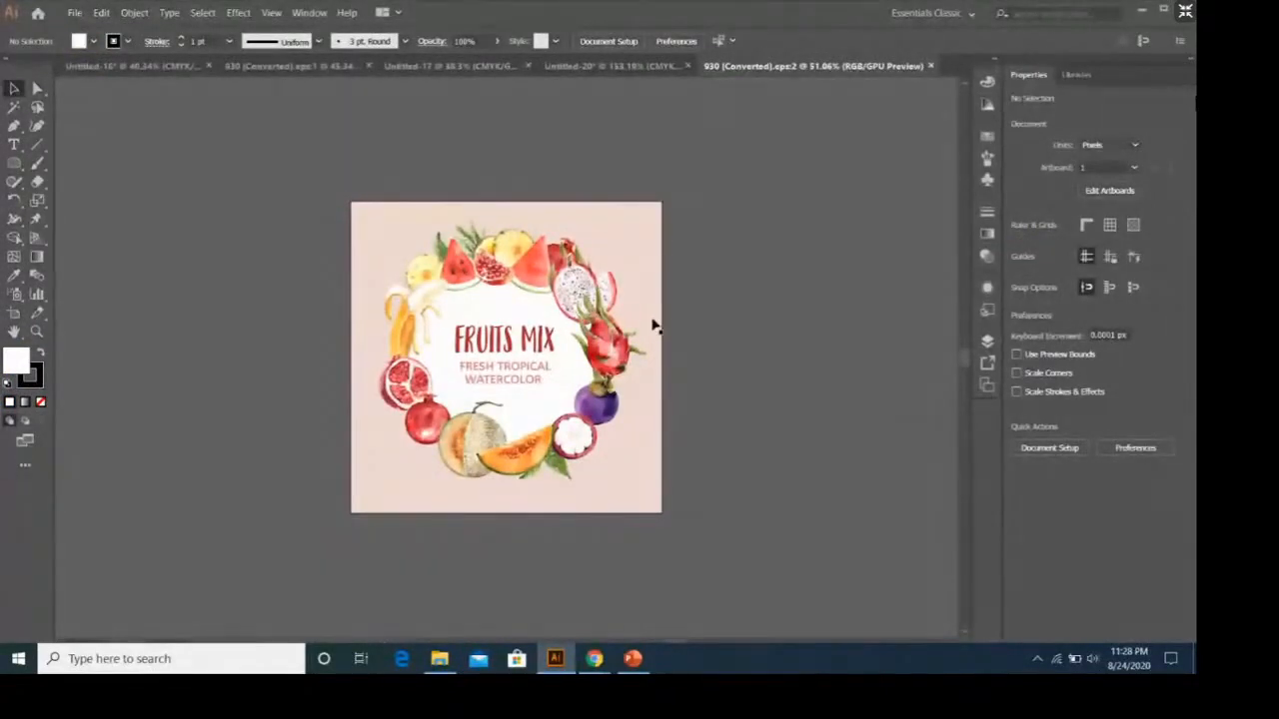
drag(562, 269, 803, 384)
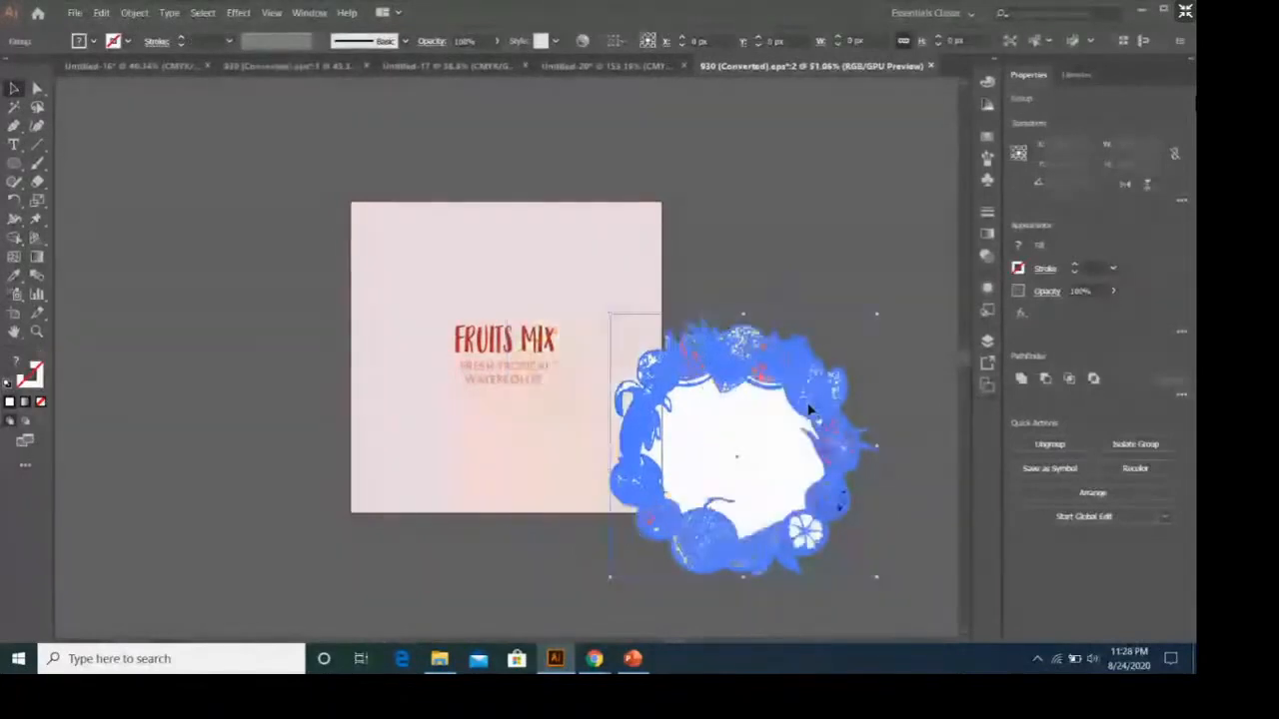
Ungroup the fruit wreath so its fruits and white center circle are separate objects.
click(794, 261)
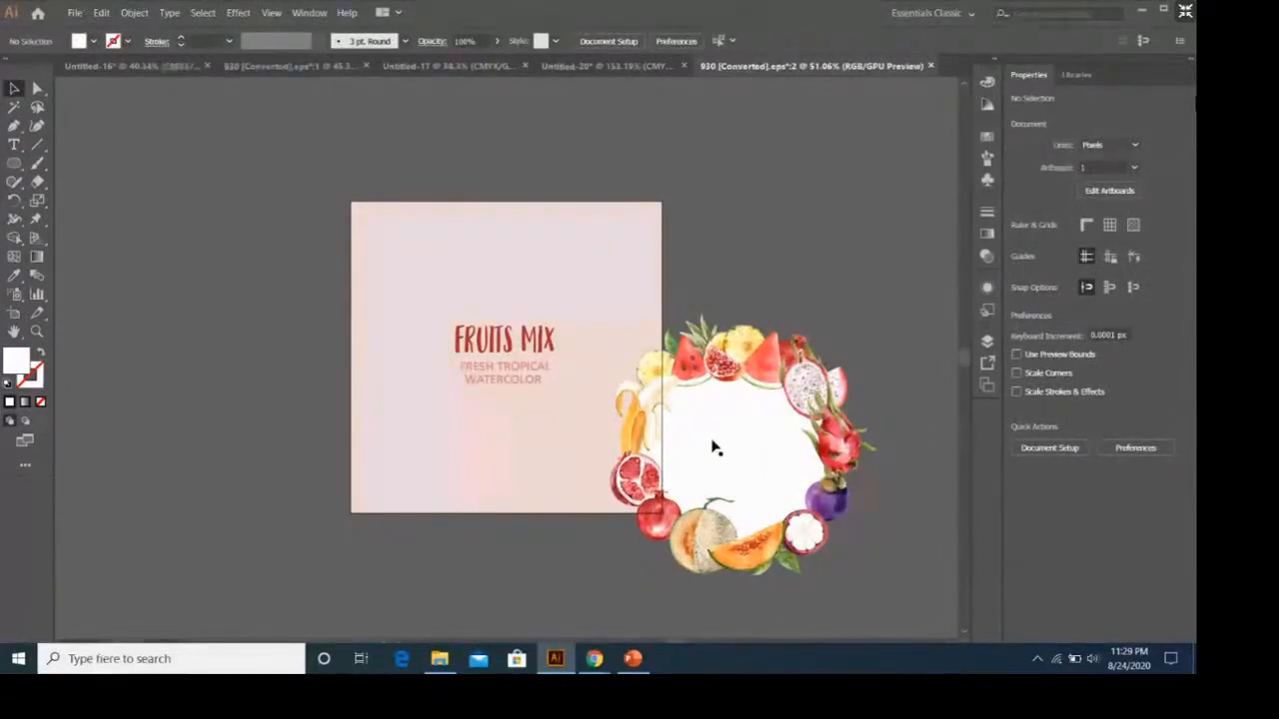
click(734, 415)
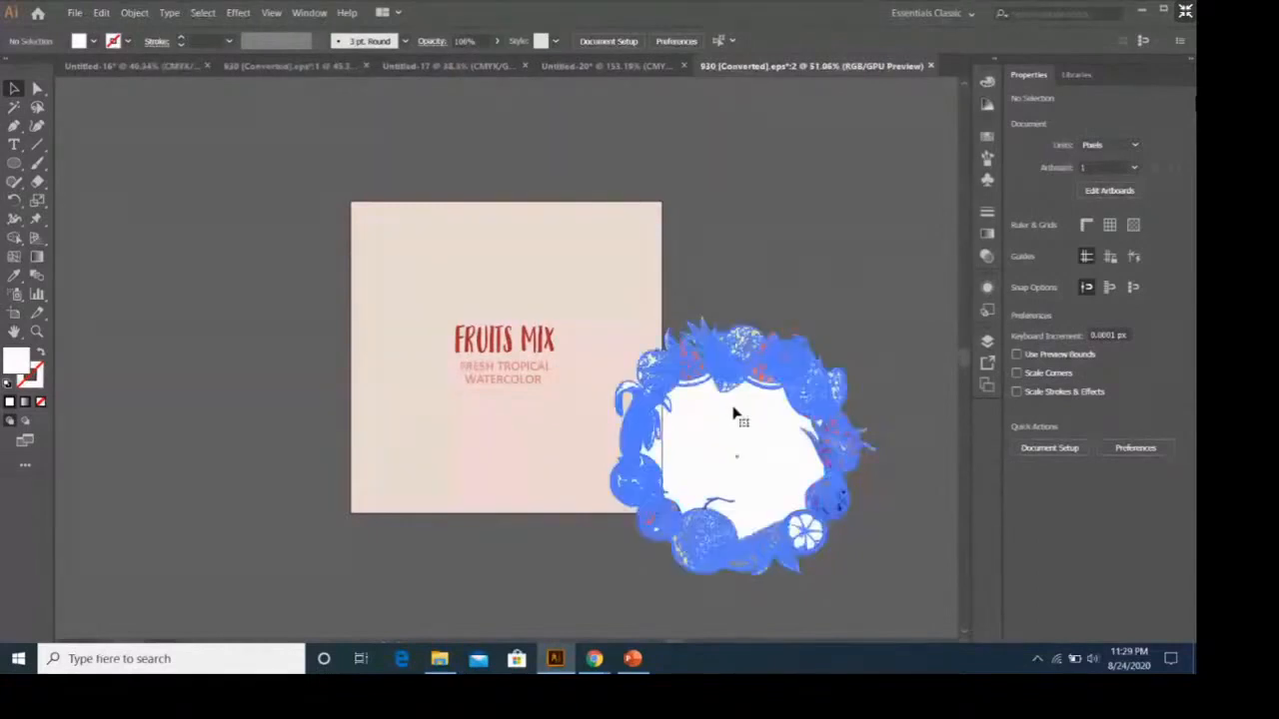
click(734, 415)
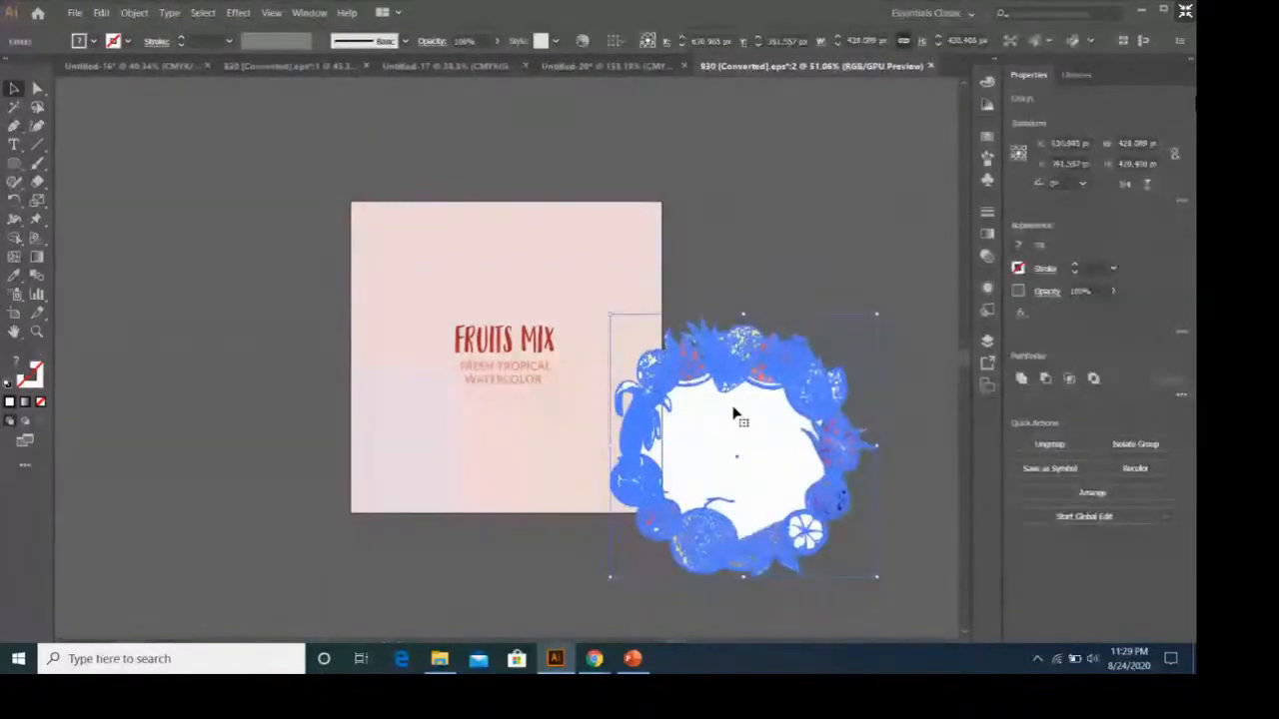
right_click(735, 413)
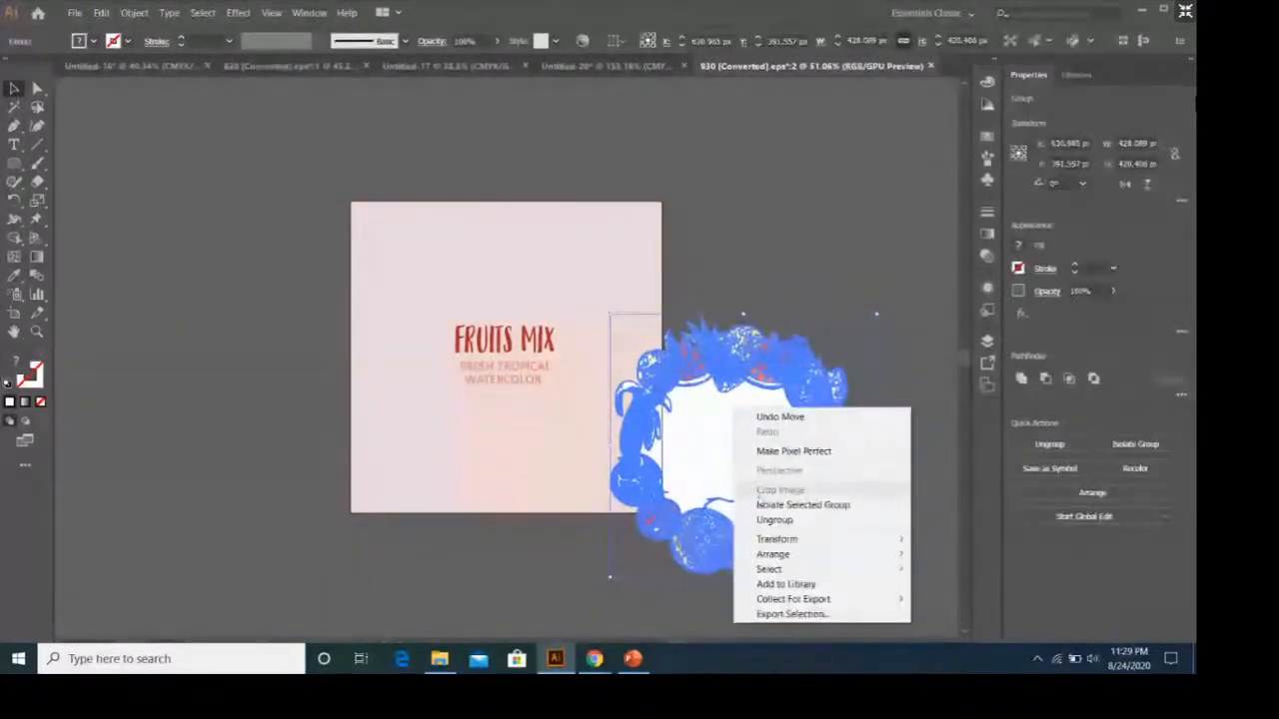
click(758, 517)
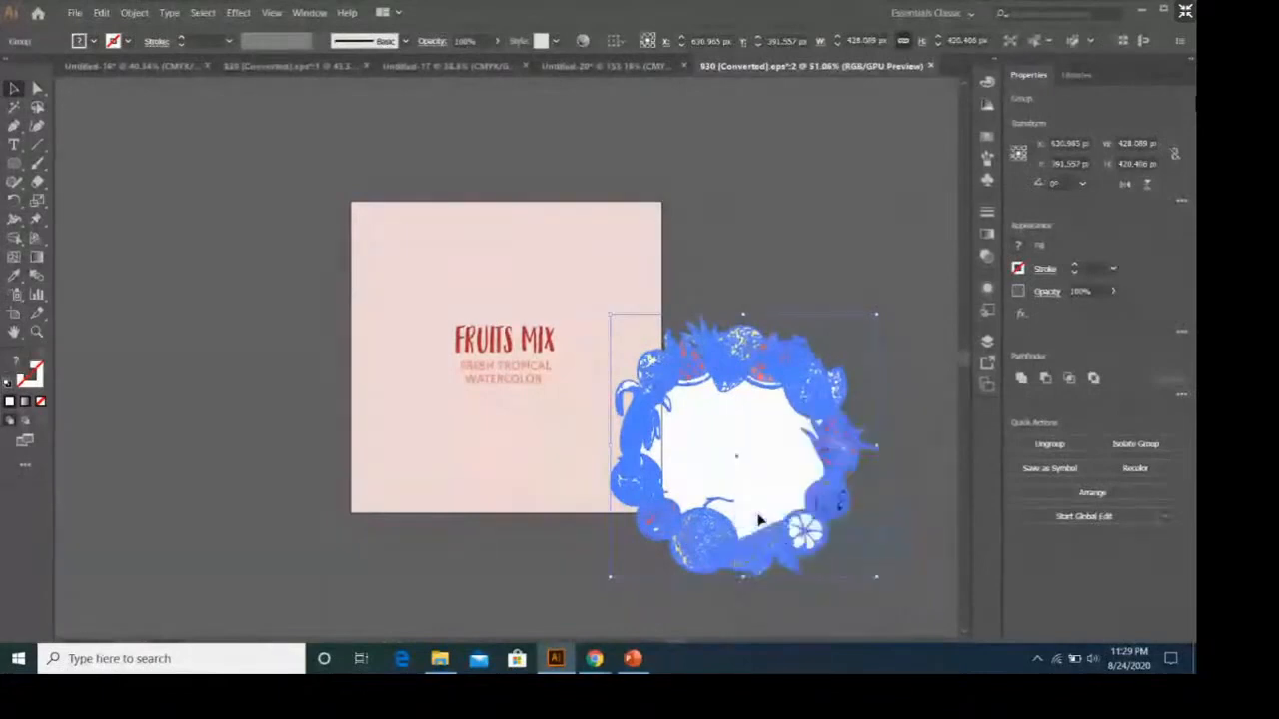
click(796, 248)
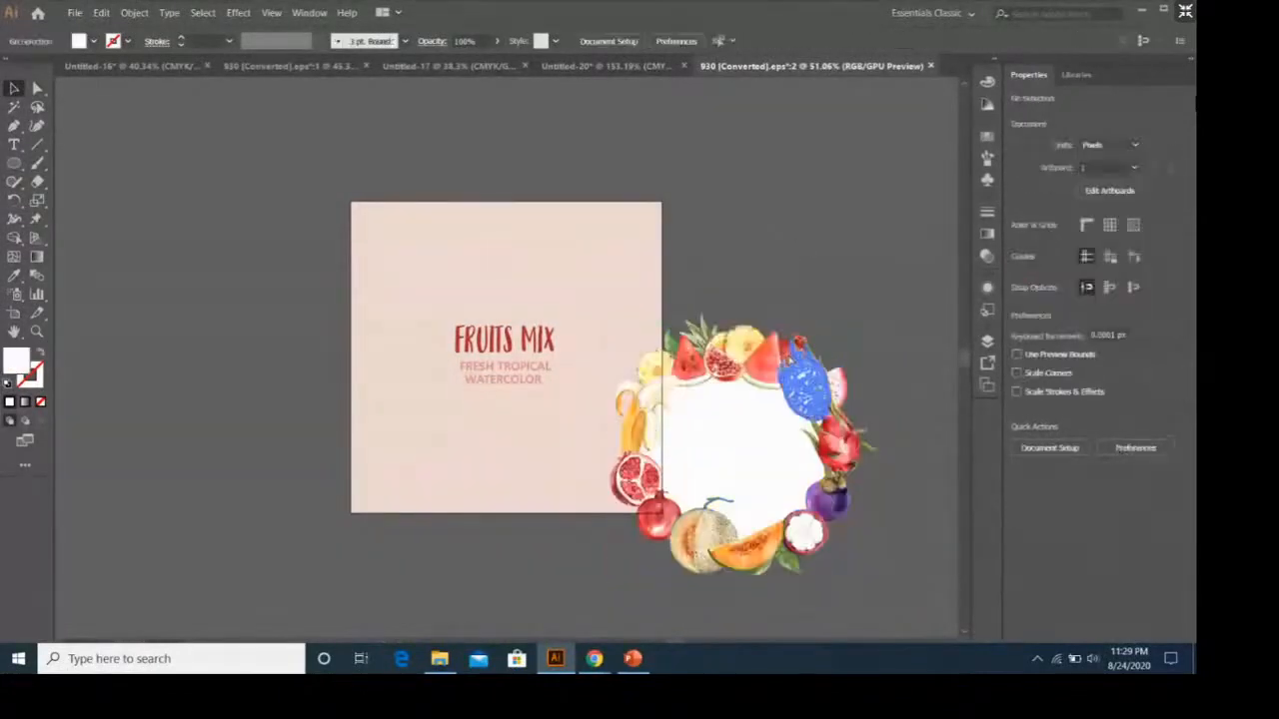
drag(804, 372, 716, 291)
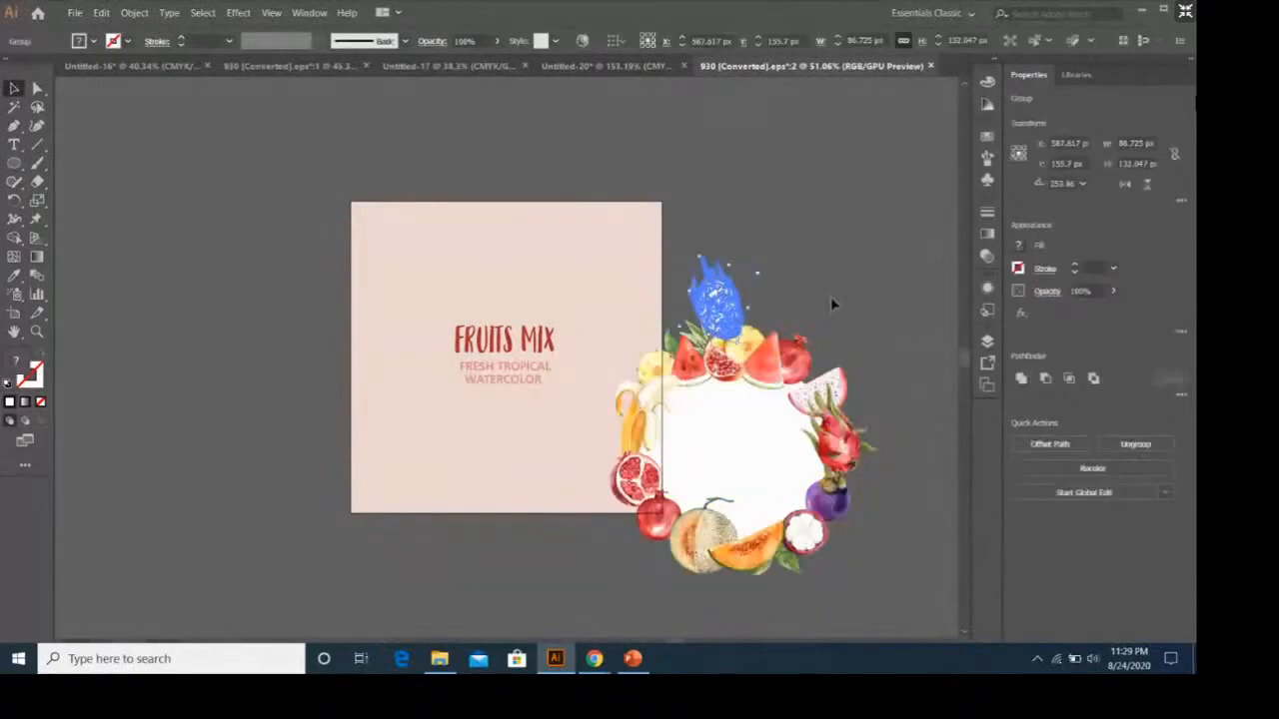
click(796, 403)
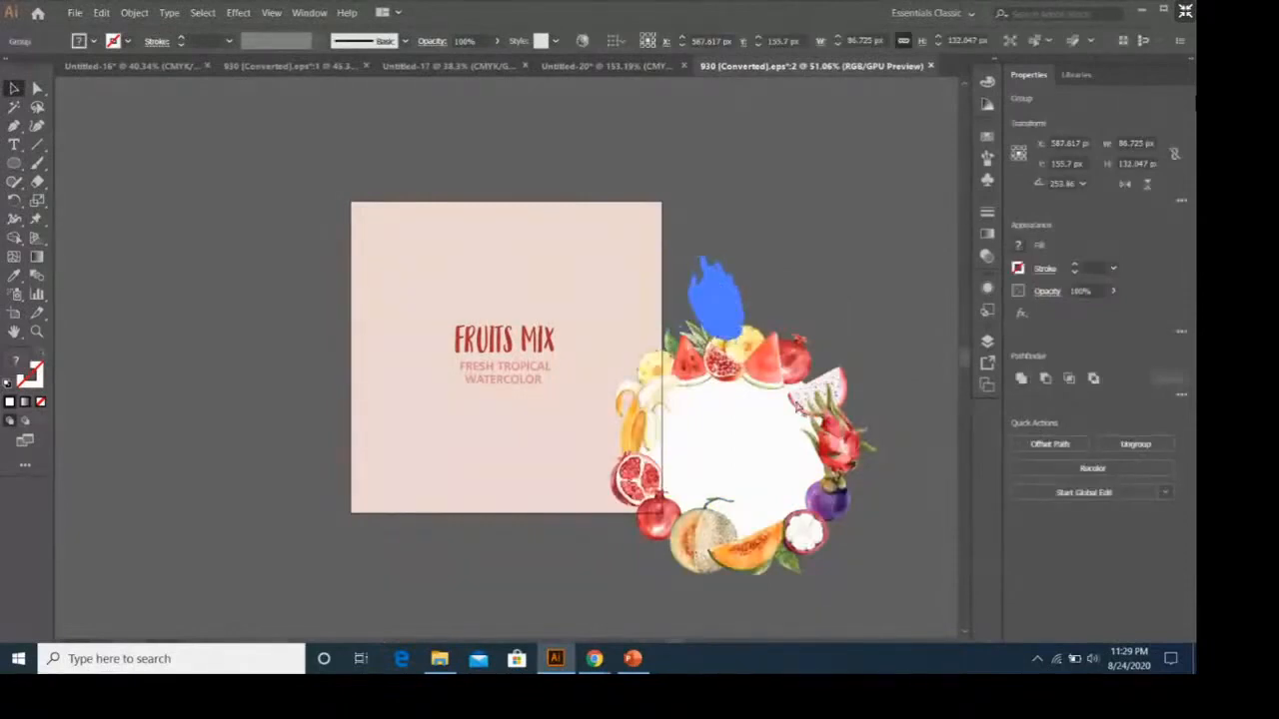
key(ctrl+z)
Delete the white circle inside the wreath and move the pink background square up and left, away from the fruits.
click(741, 429)
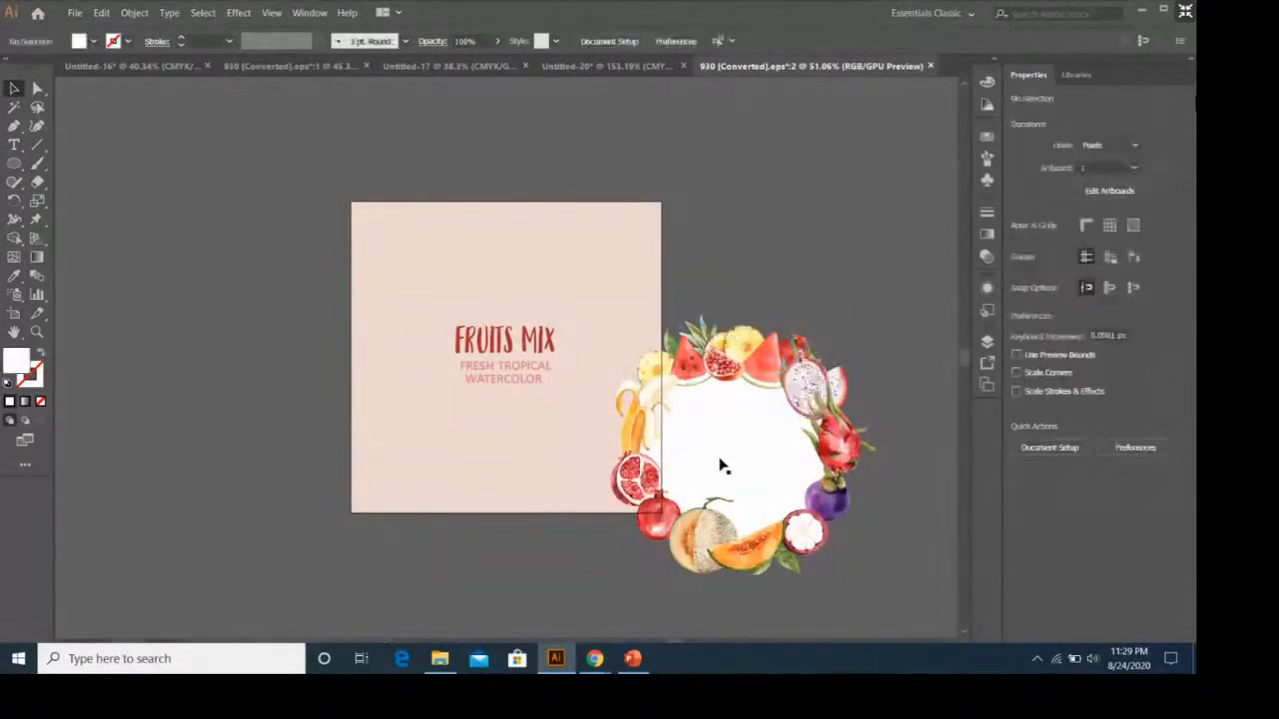
click(724, 467)
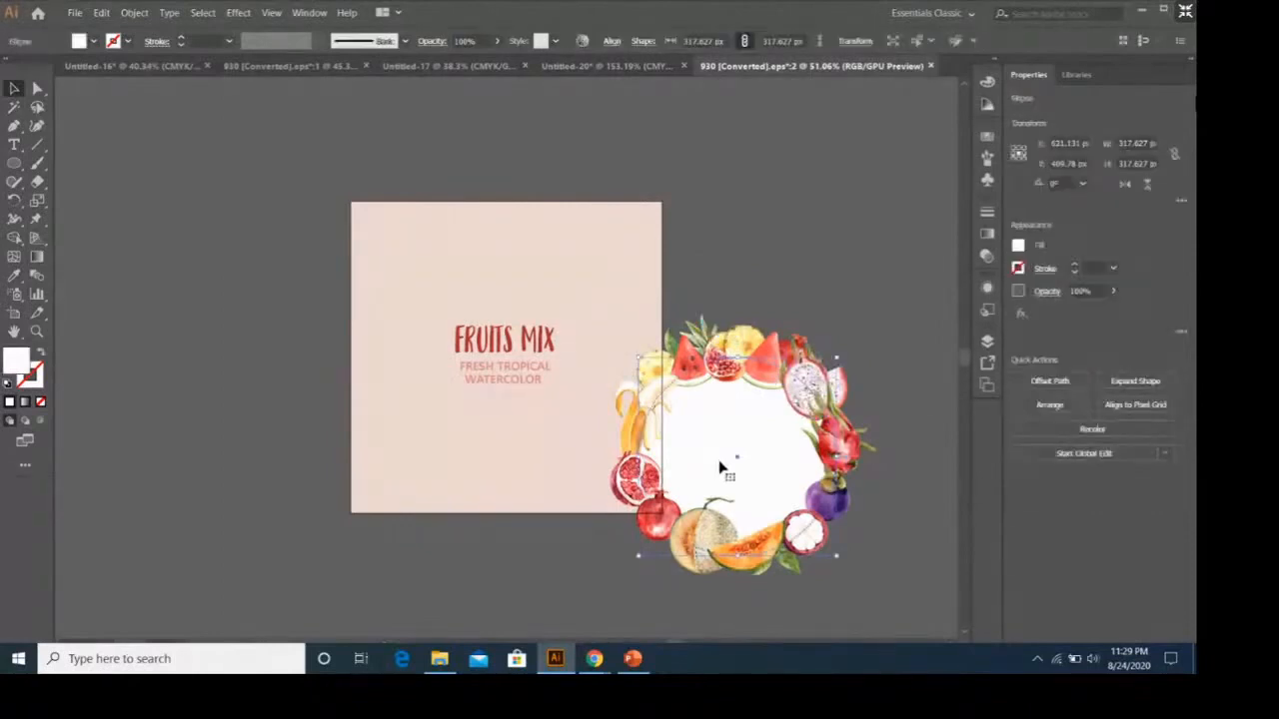
key(Delete)
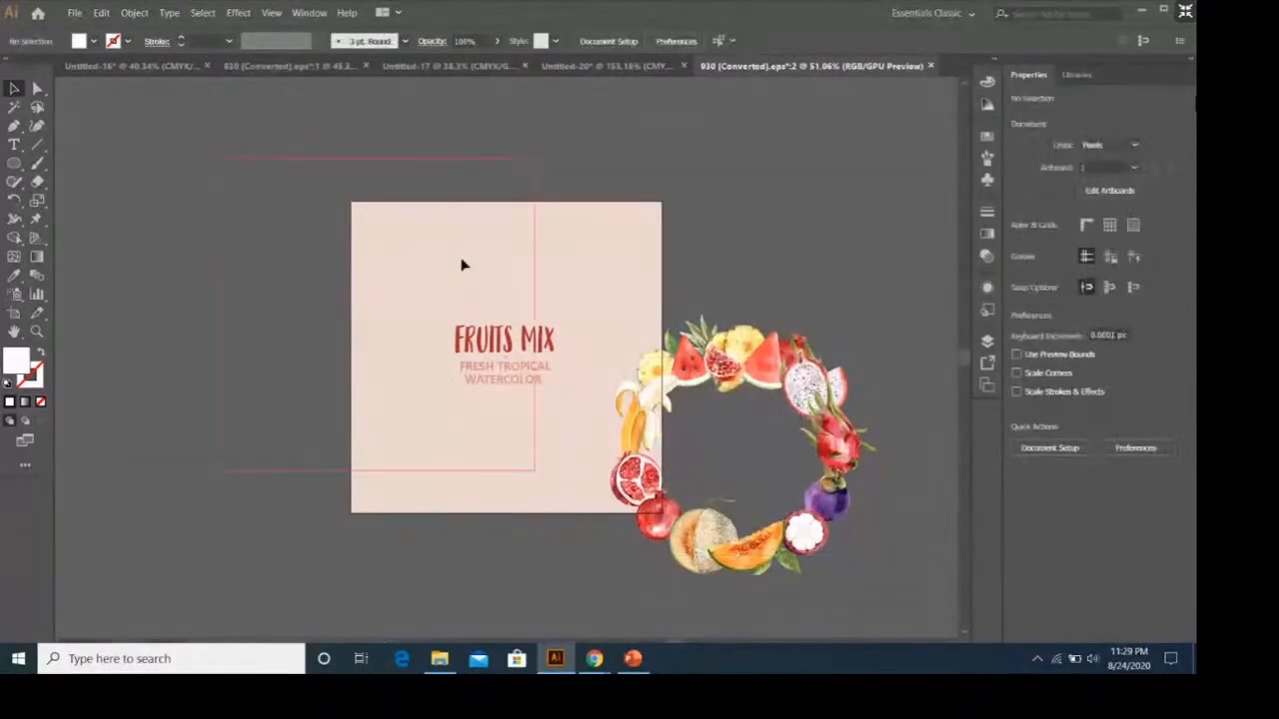
drag(462, 265, 409, 254)
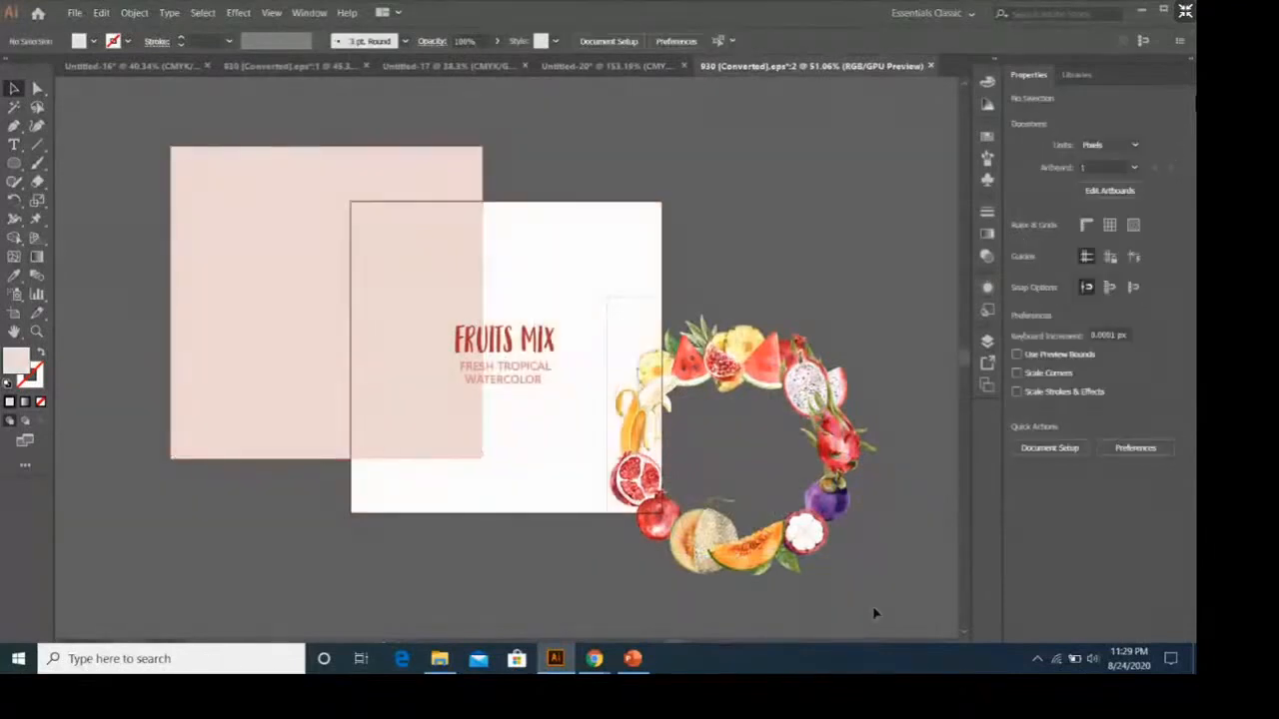
Group all the wreath's fruits together and move the group up beside the FRUITS MIX text.
drag(875, 607, 875, 603)
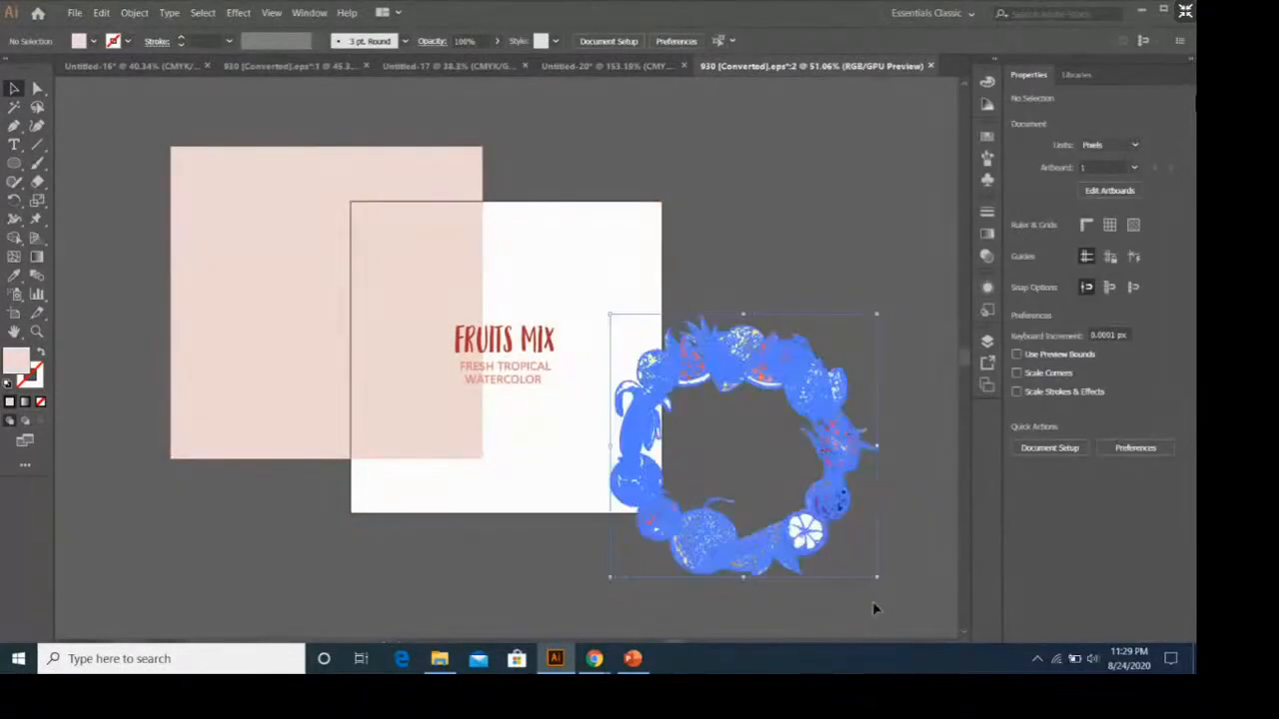
right_click(808, 392)
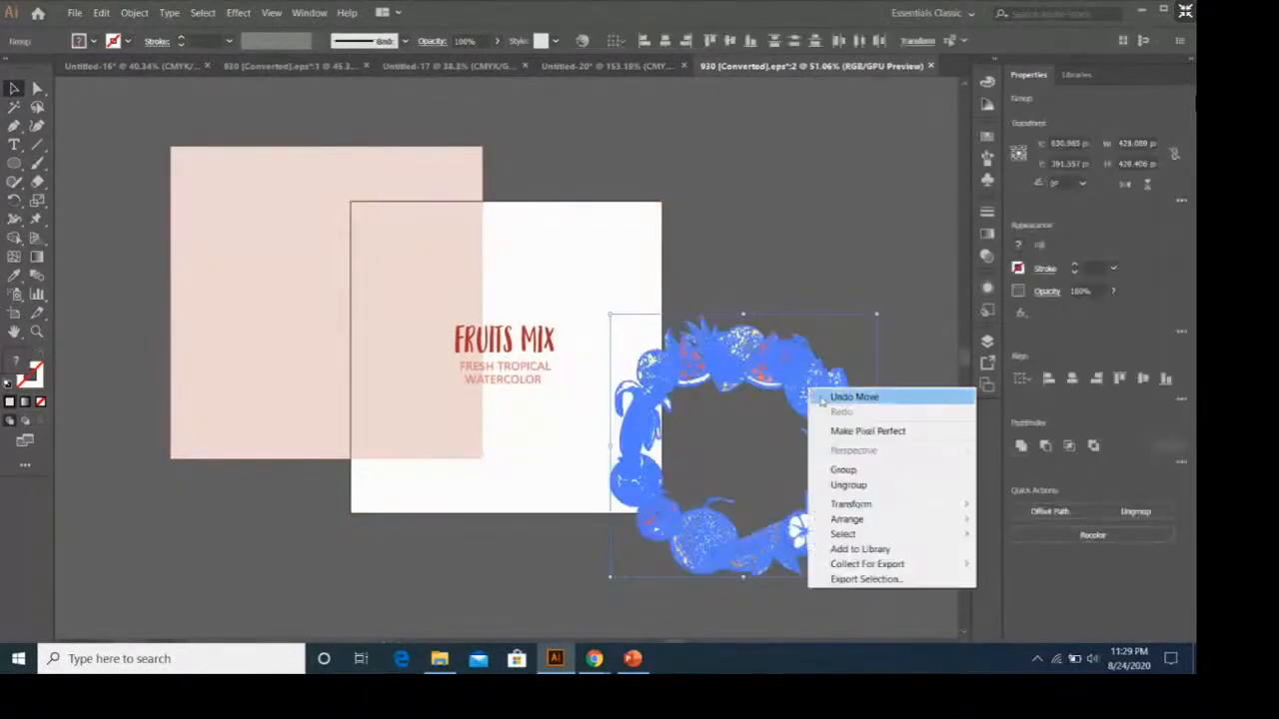
click(889, 473)
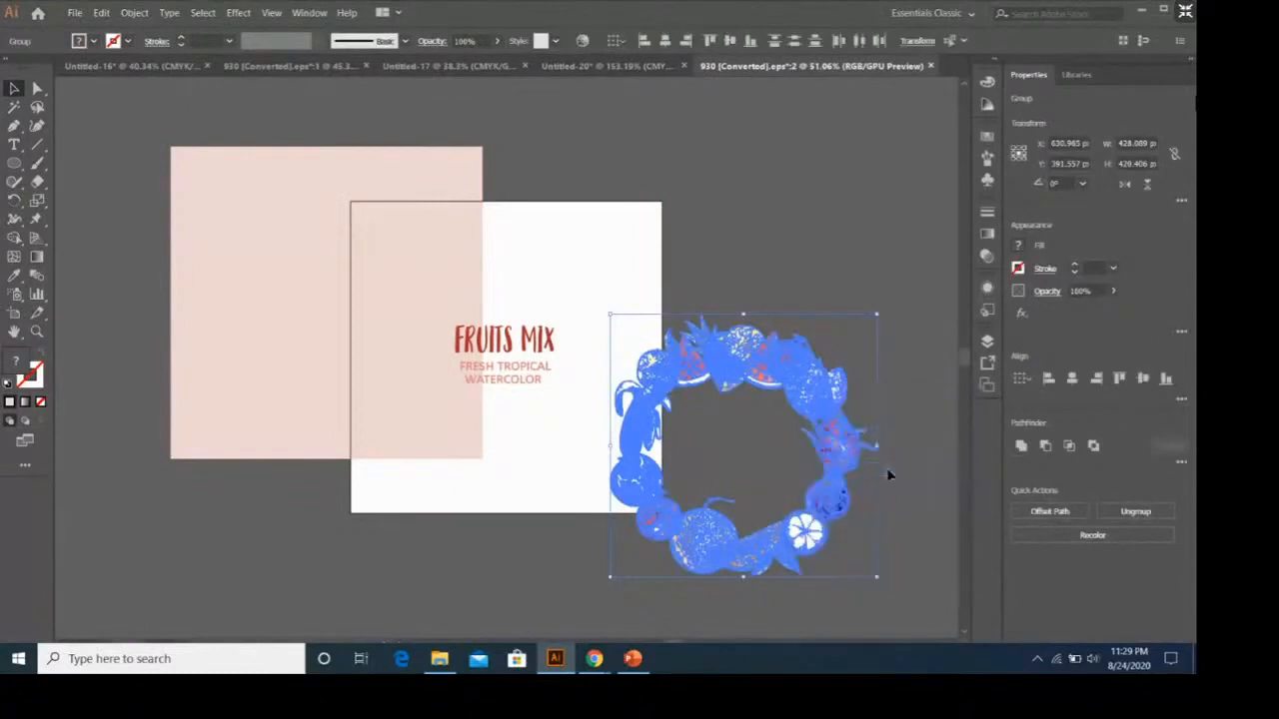
click(805, 334)
drag(799, 367, 918, 415)
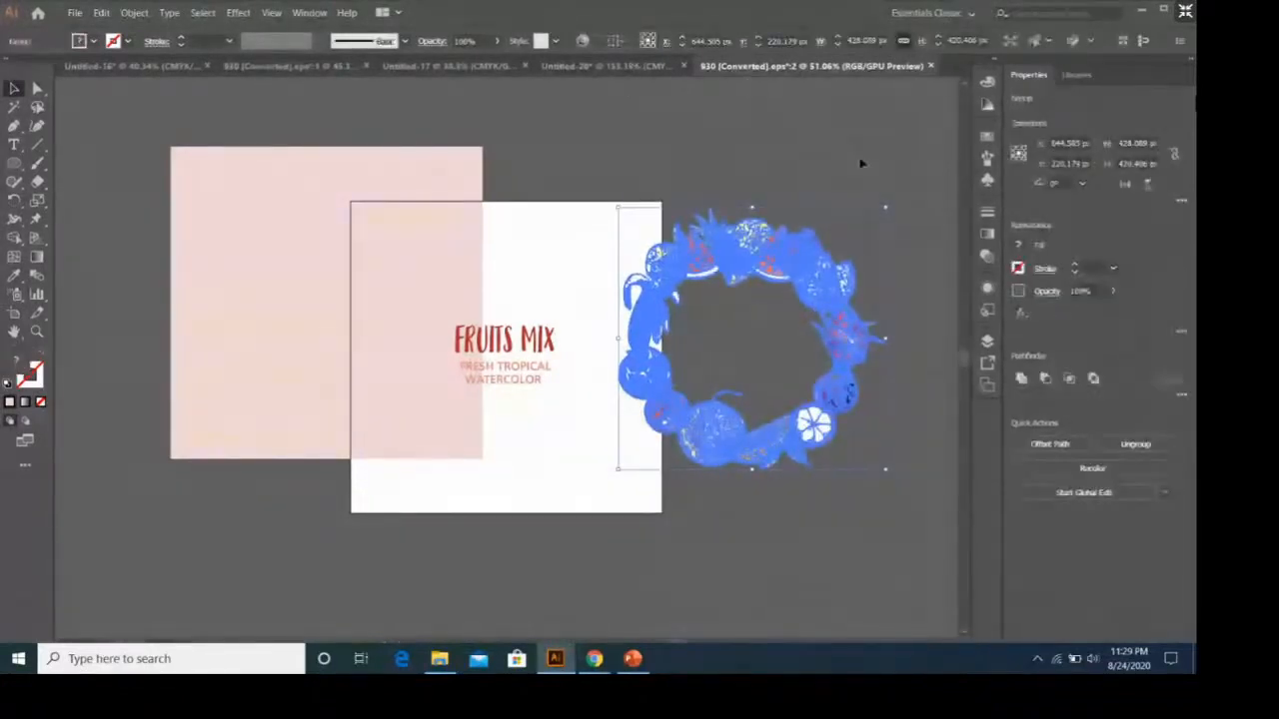
Copy the grouped fruit wreath and paste it over the orange circle in the Untitled-20 document.
key(ctrl)
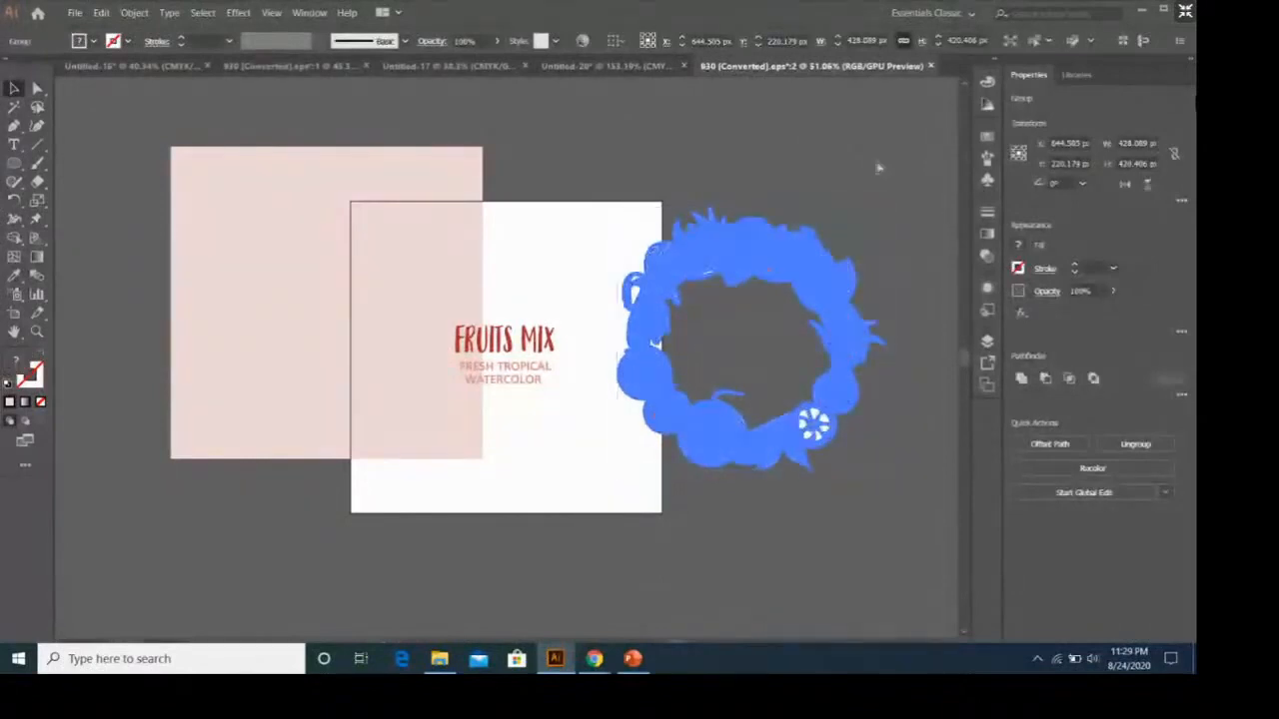
click(619, 66)
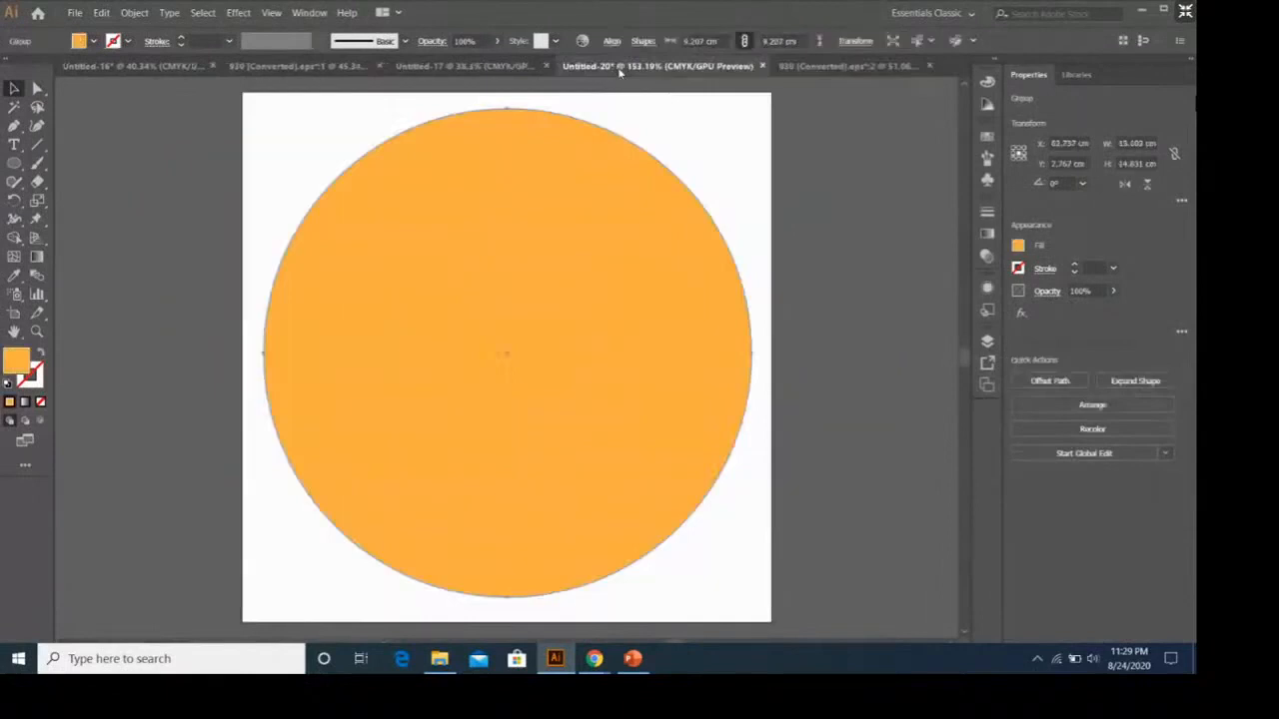
click(792, 210)
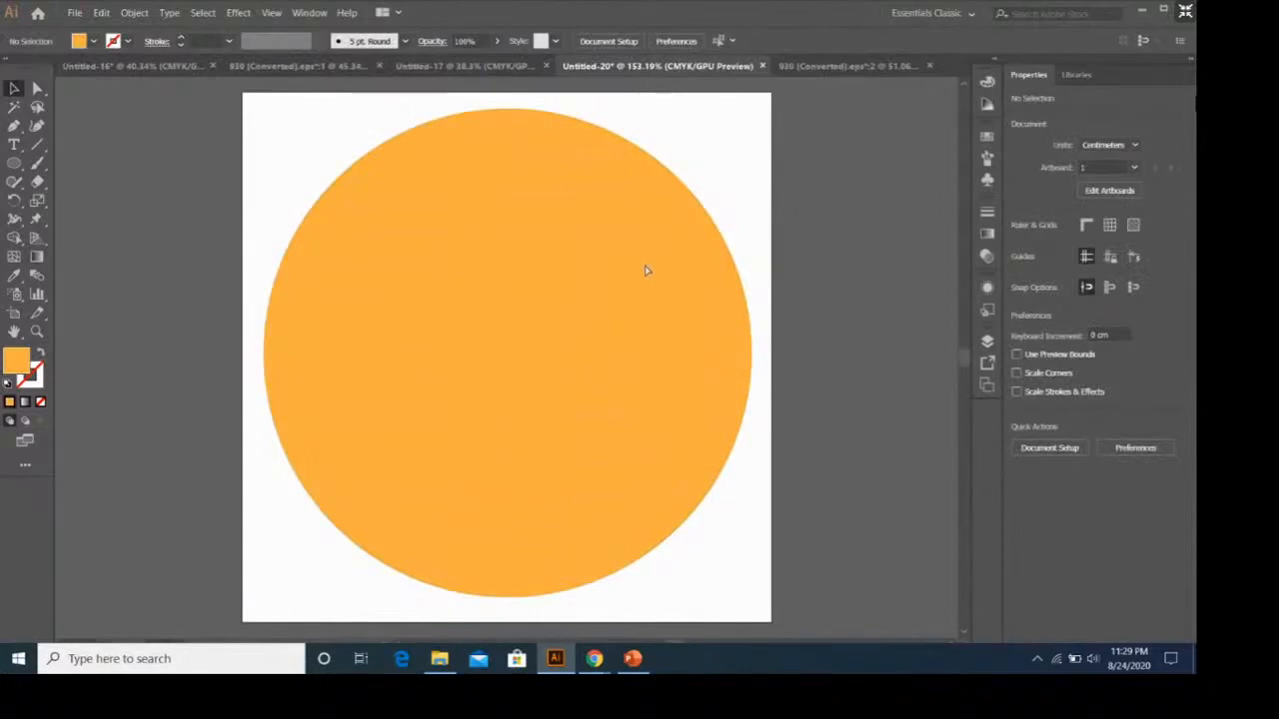
key(ctrl+v)
click(745, 211)
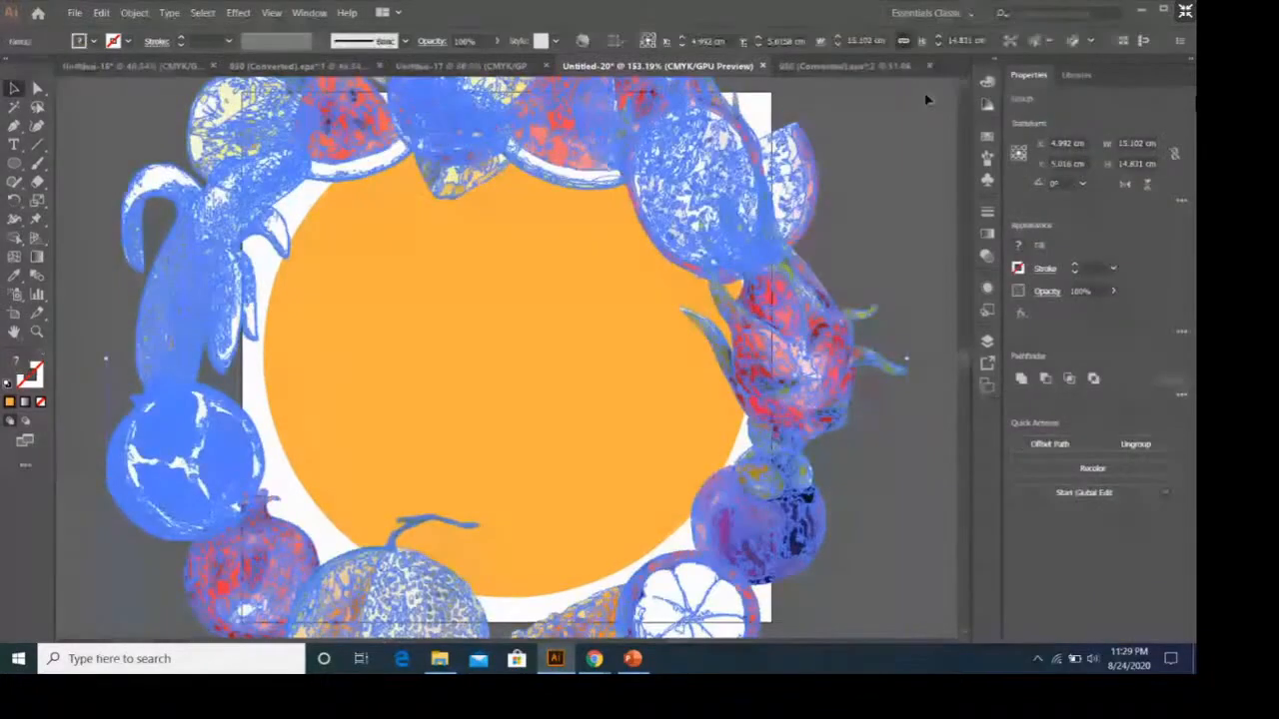
Scale the pasted fruit wreath proportionally, first to a width of 10 cm and finally to 8 cm.
double_click(867, 42)
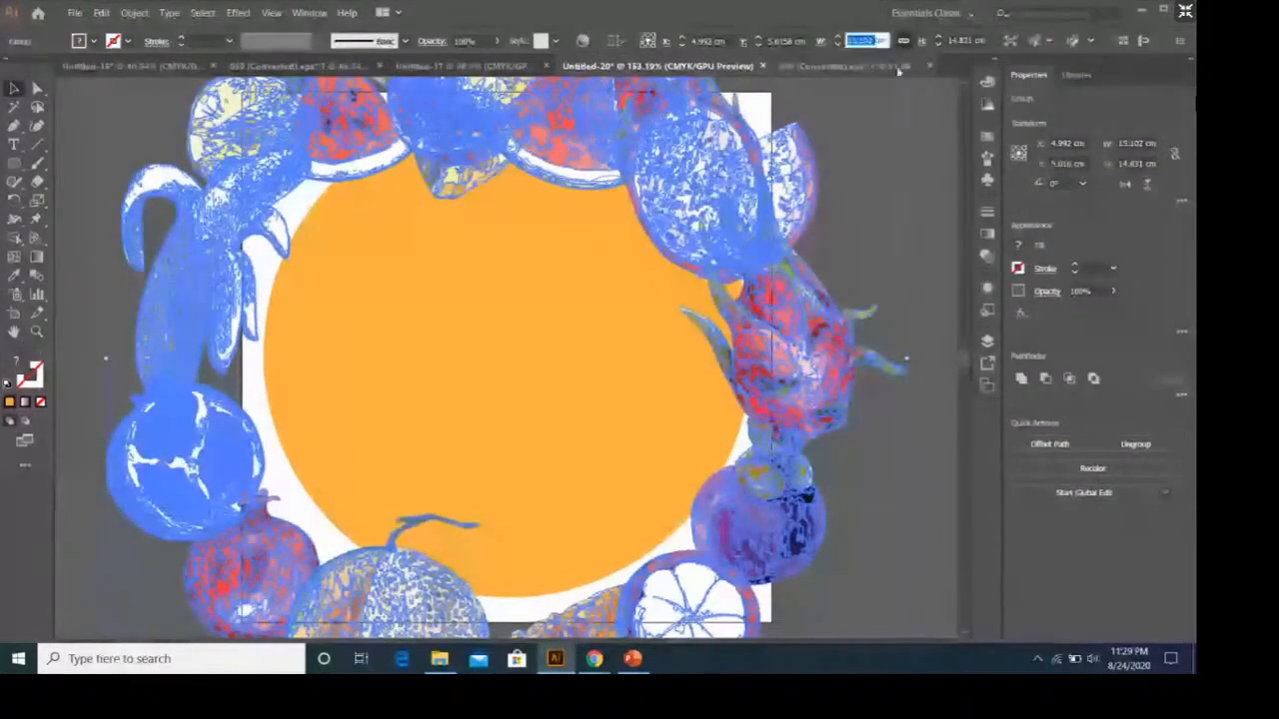
text(10px)
key(Return)
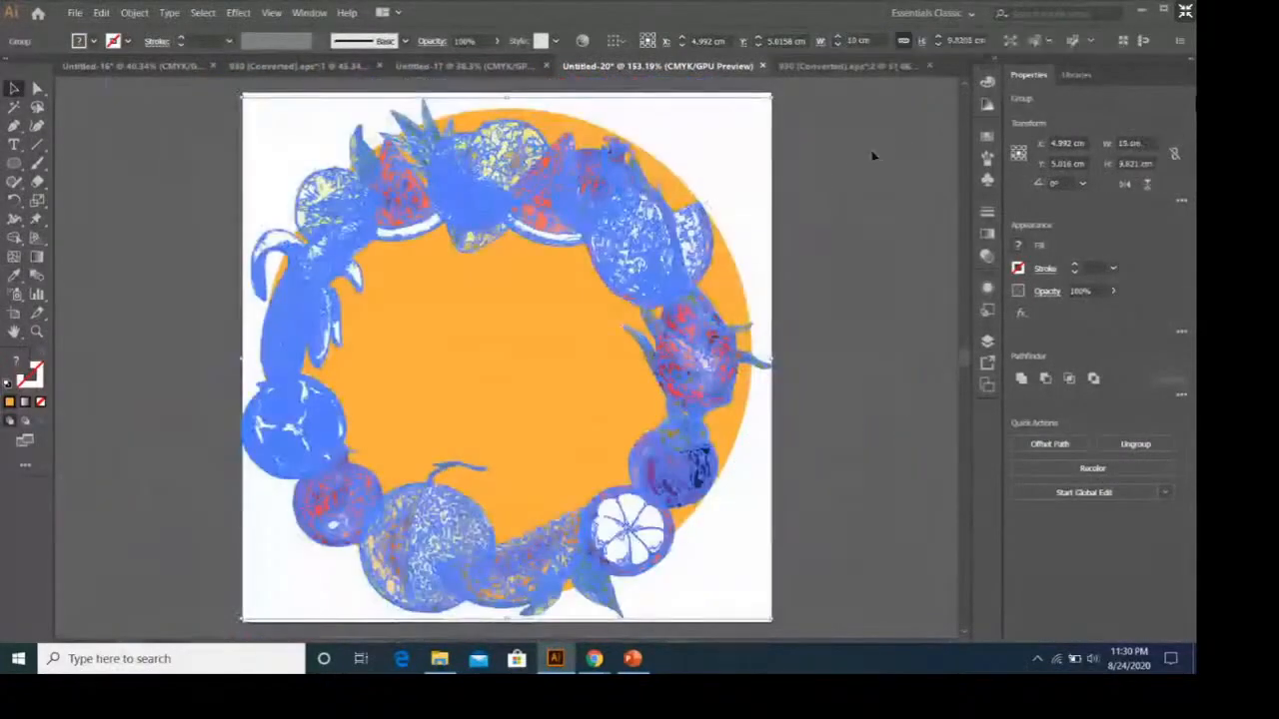
double_click(855, 40)
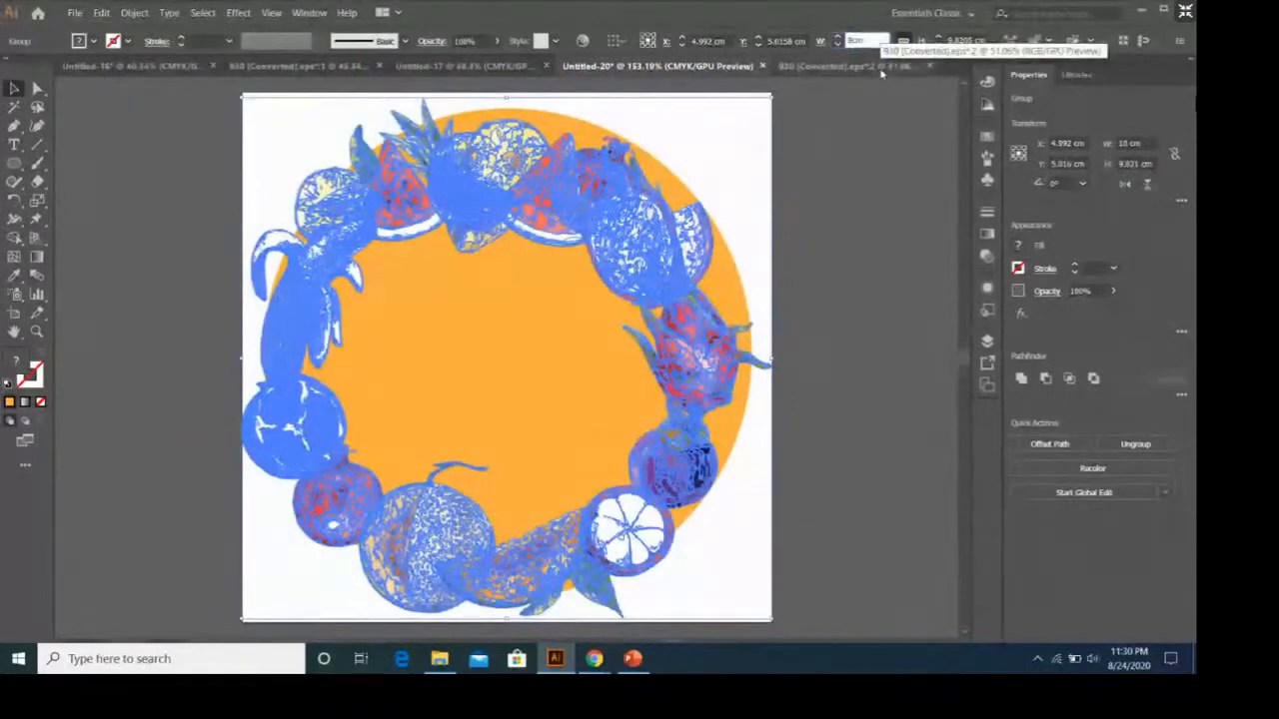
text(8cm)
key(Return)
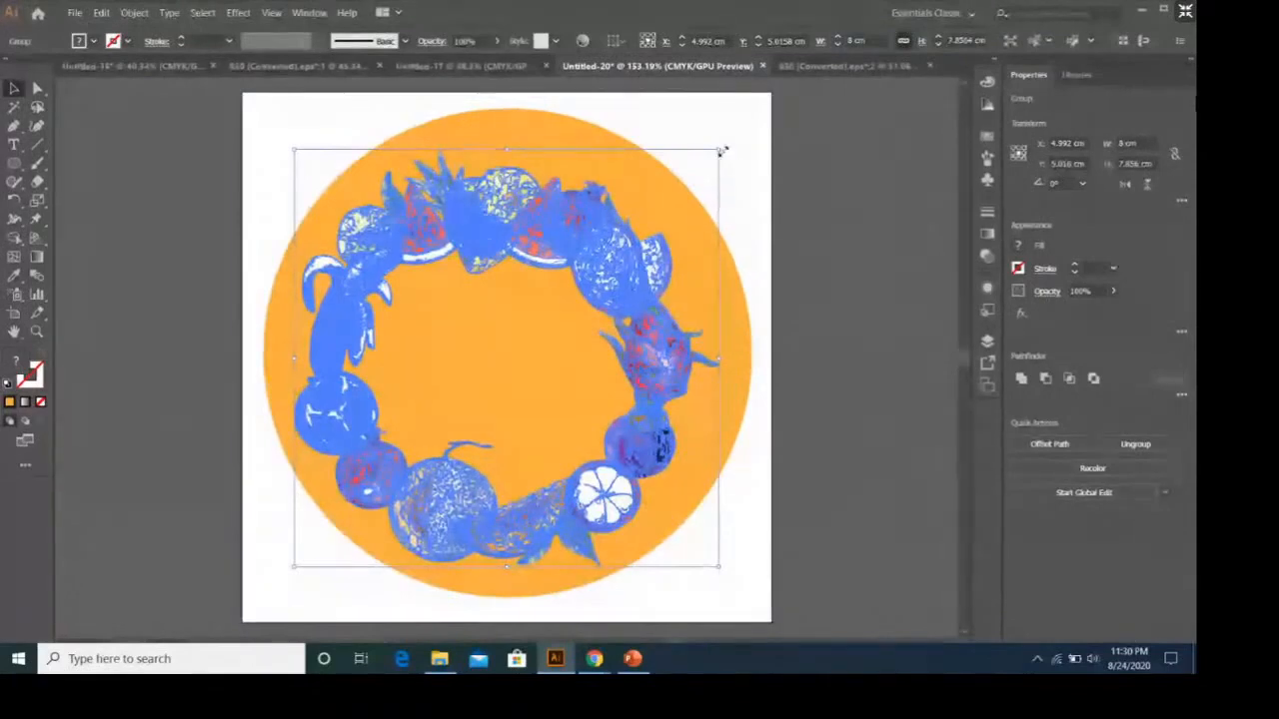
Enlarge the fruit wreath to about 8.76 cm wide and center it within the orange circle.
drag(721, 150, 765, 112)
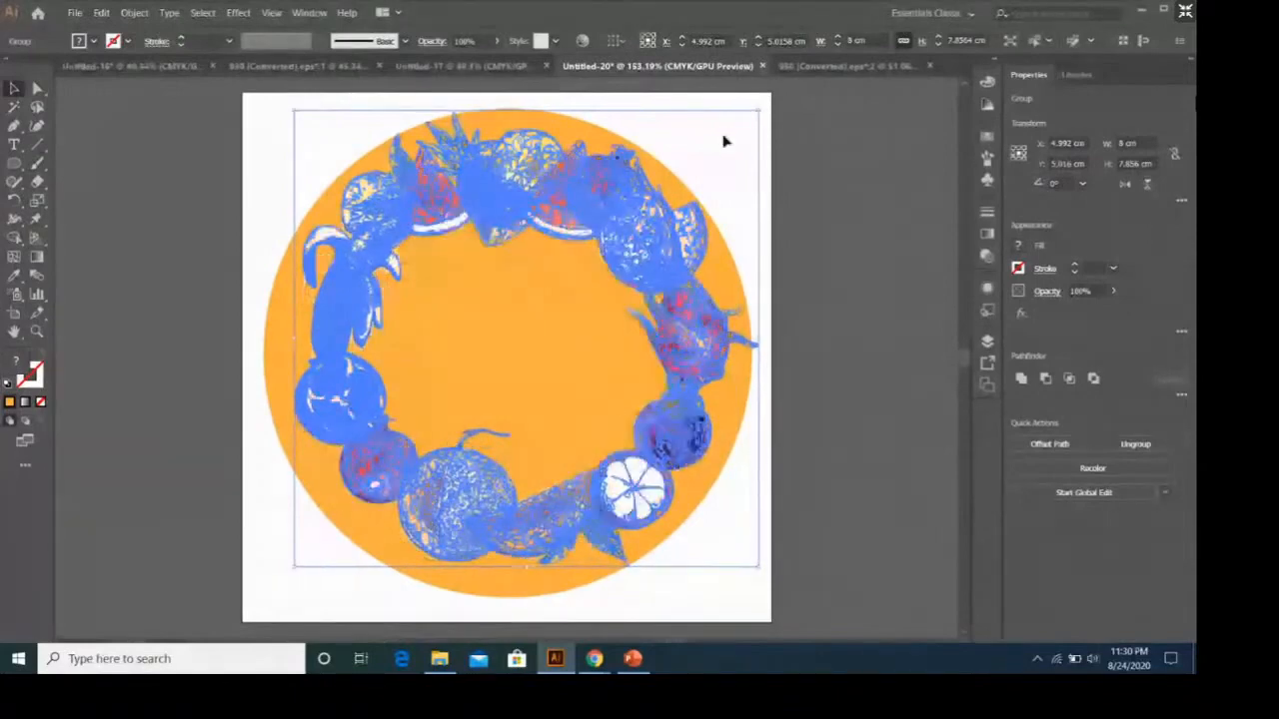
click(842, 213)
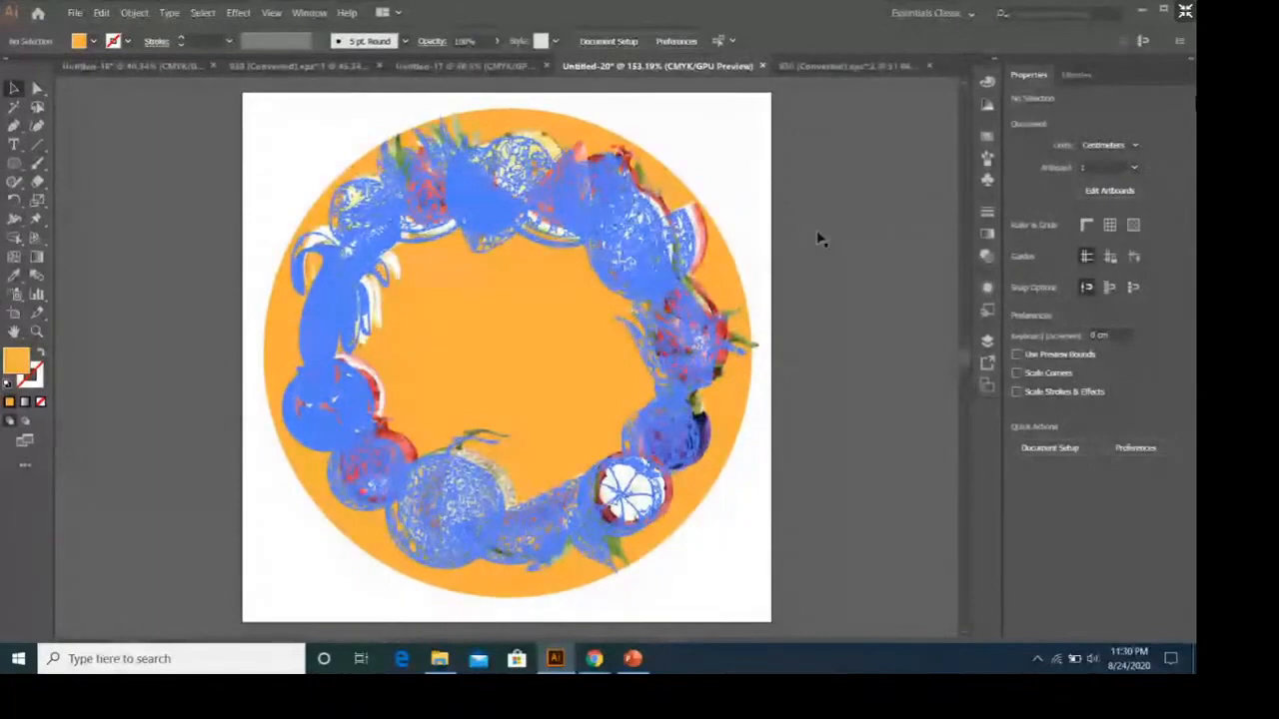
key(ctrl+z)
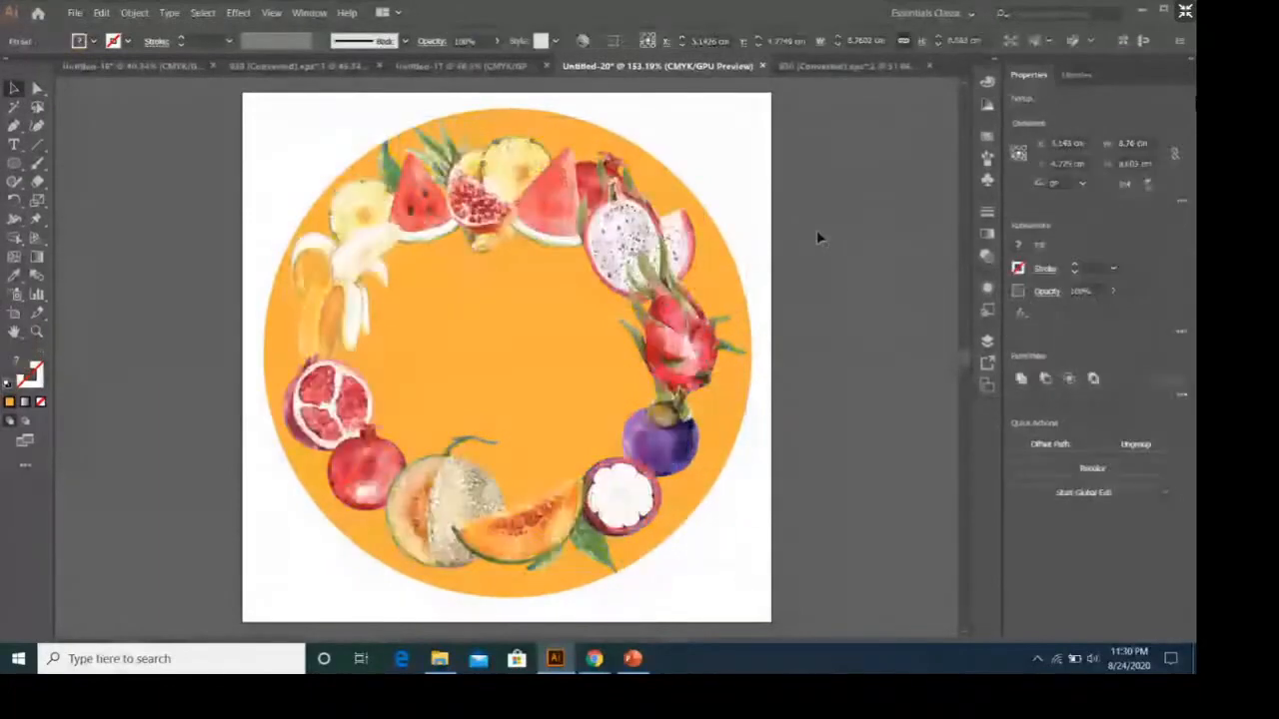
click(816, 237)
Add the two-line text HEALTHY / JUICE in the empty upper middle of the fruit wreath.
key(t)
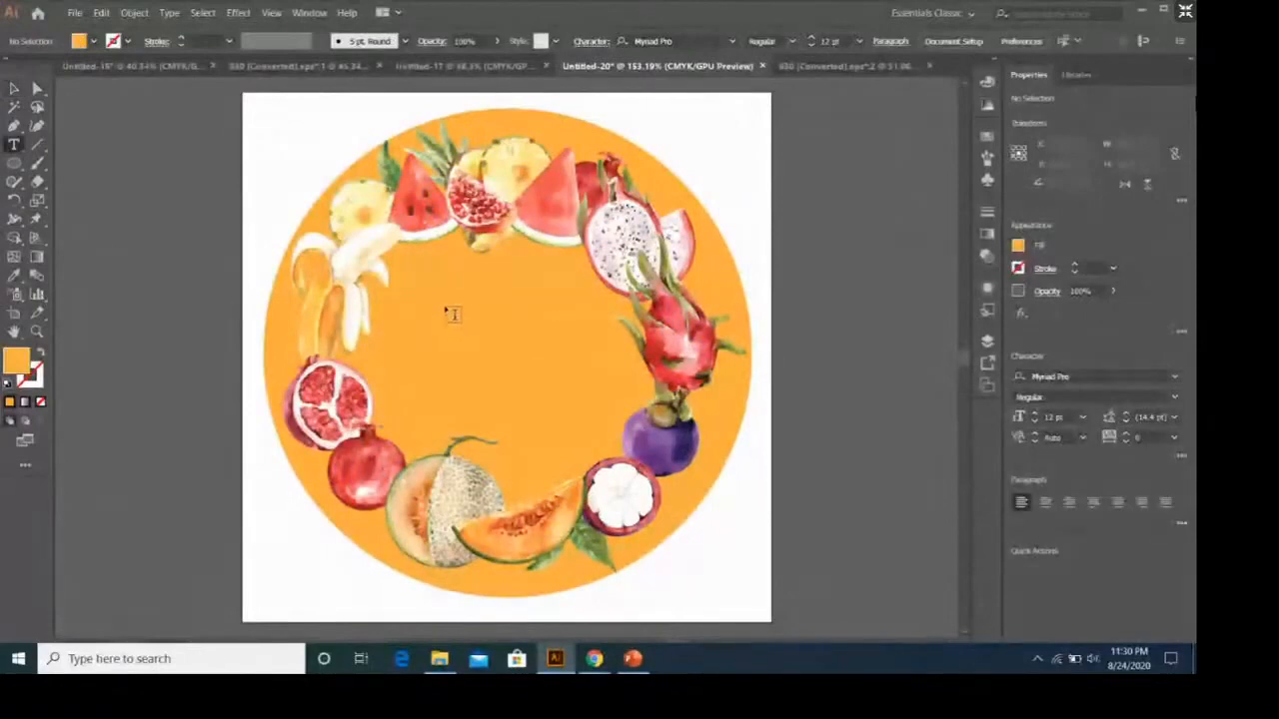
click(444, 305)
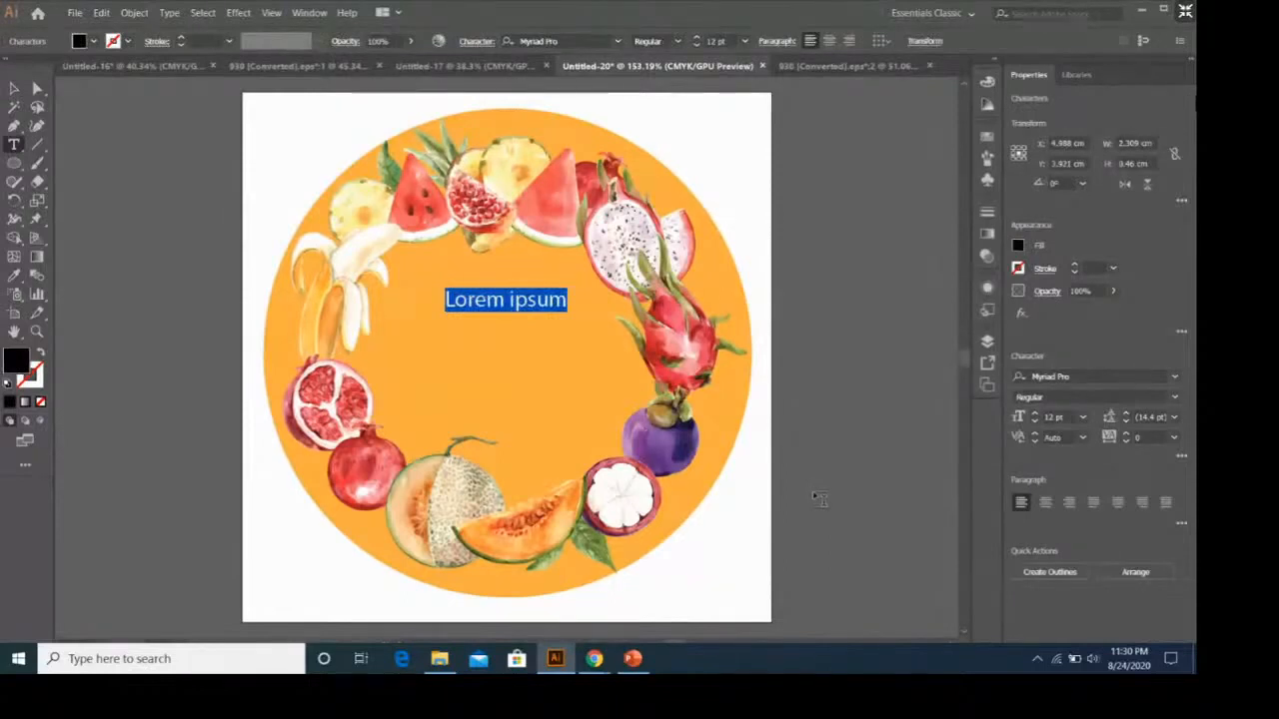
text(HEA)
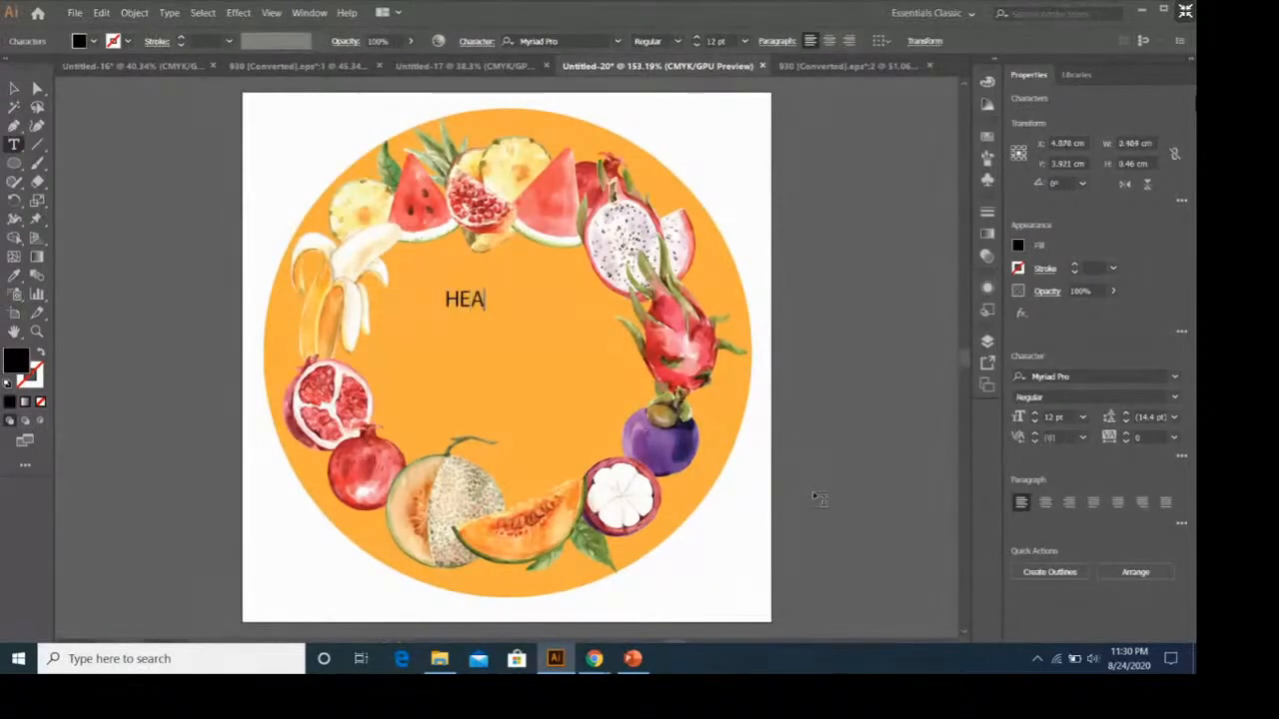
text(LTHY)
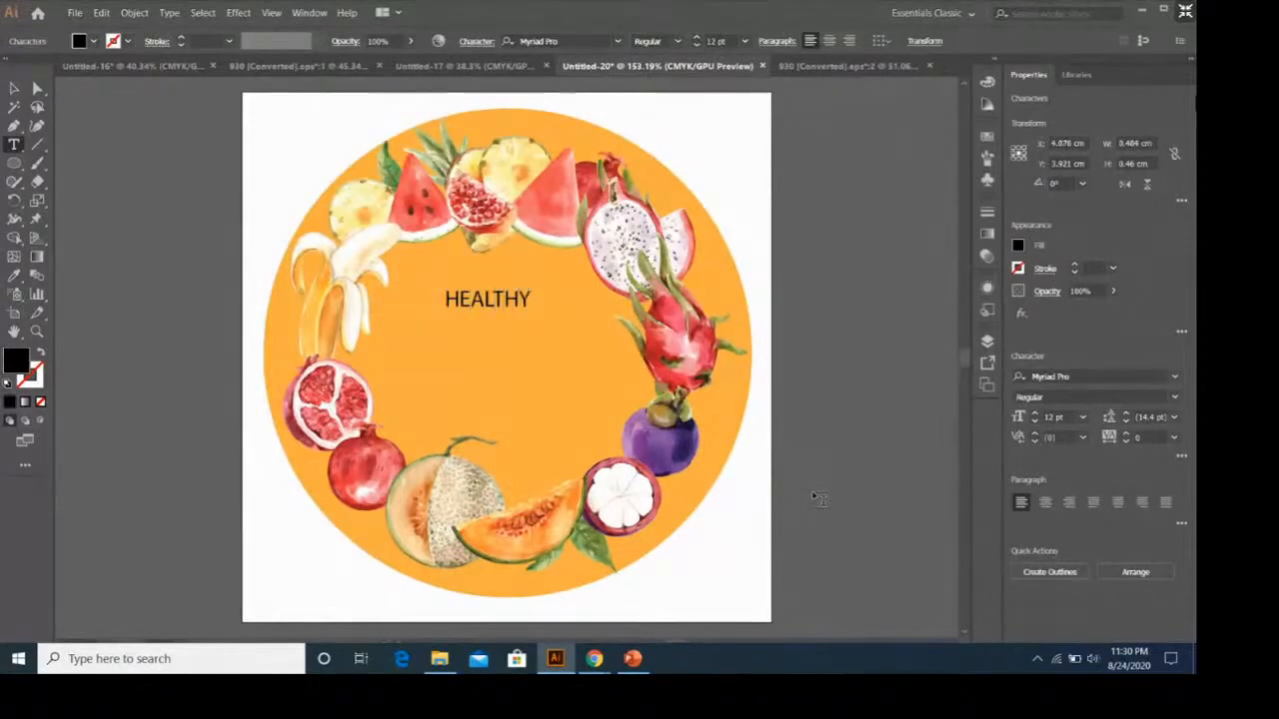
key(Return)
text(JUICE)
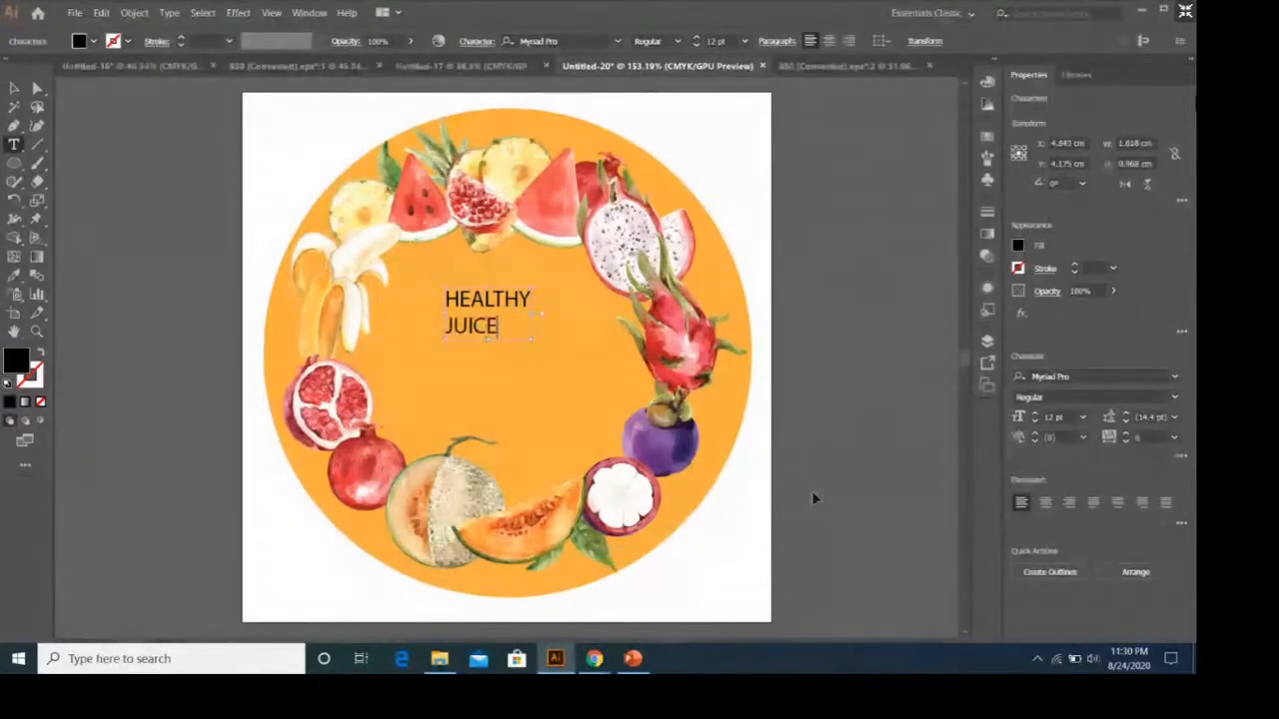
Set the font of the whole HEALTHY JUICE text to Komika Title - Kaps.
key(ctrl+a)
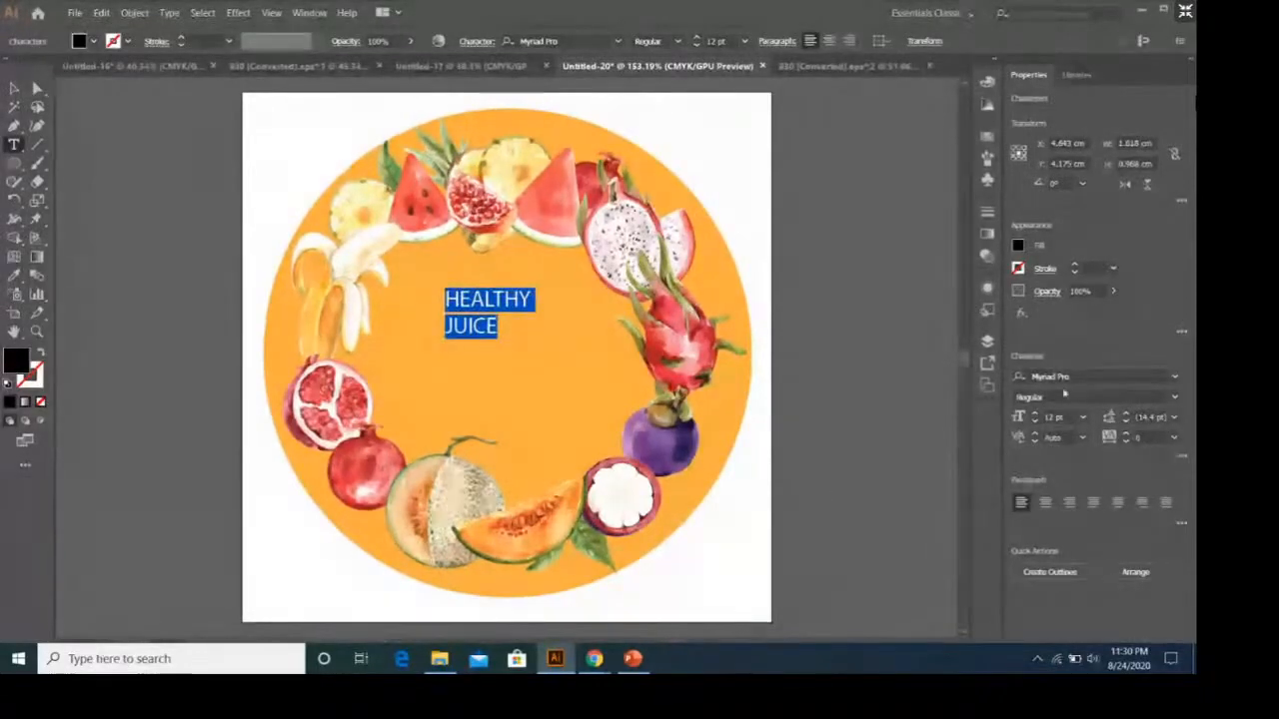
click(1177, 379)
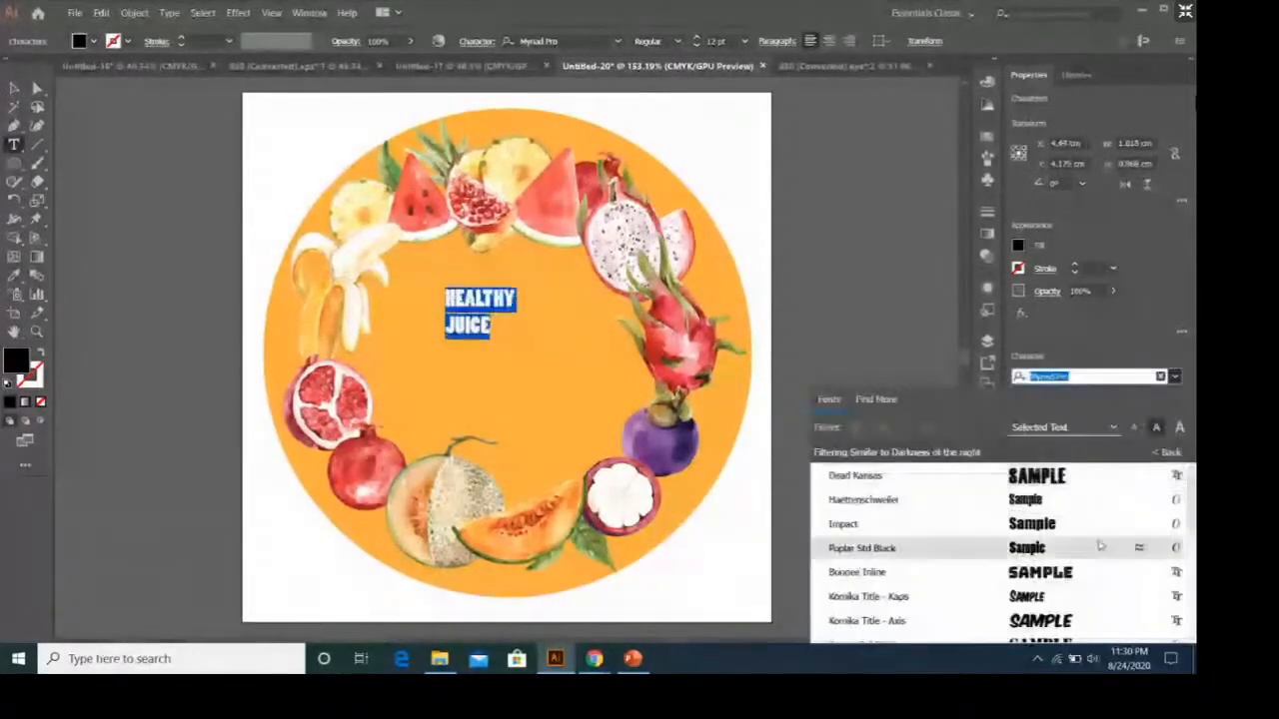
click(1082, 596)
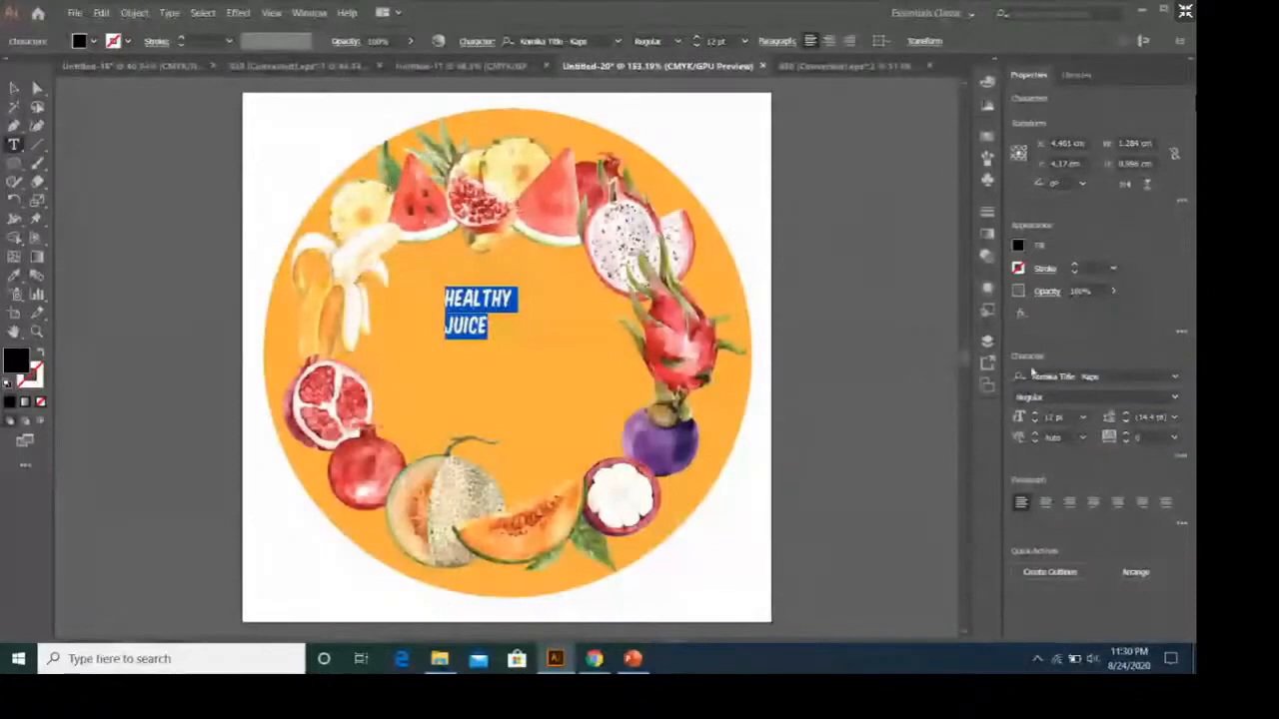
Set the HEALTHY JUICE text to 36 pt and center-align its two lines.
click(1083, 419)
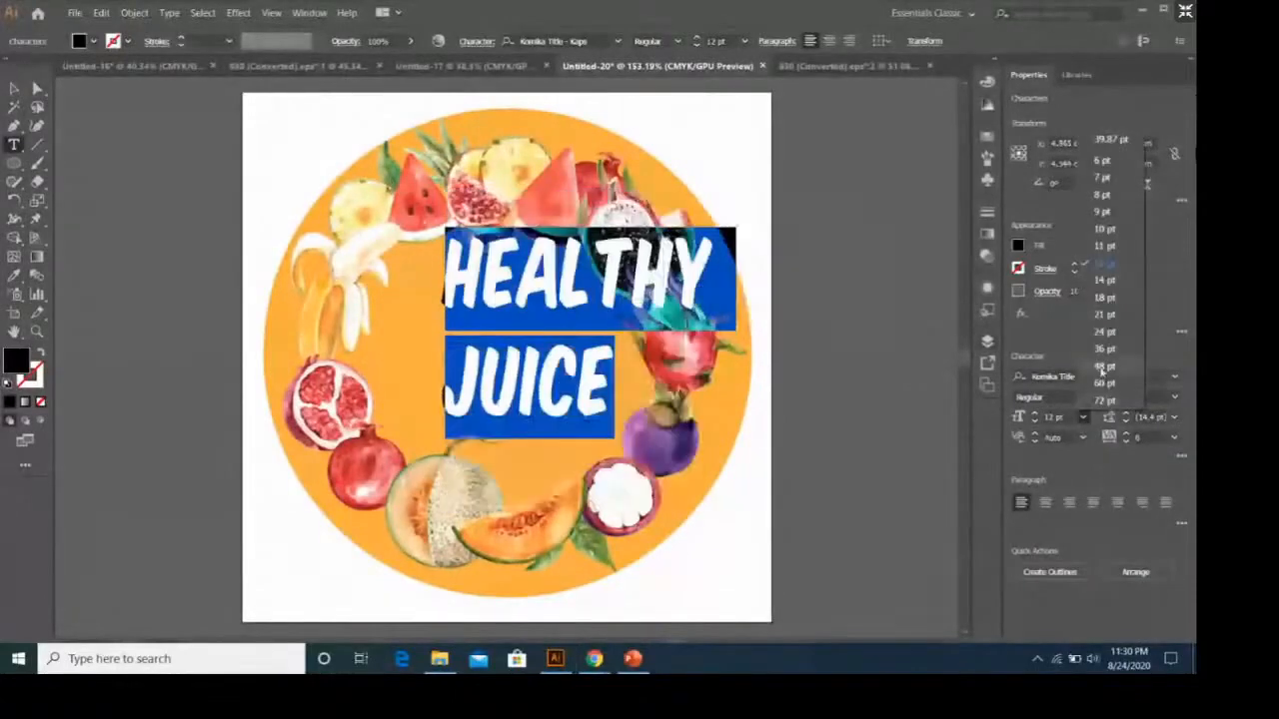
click(1102, 348)
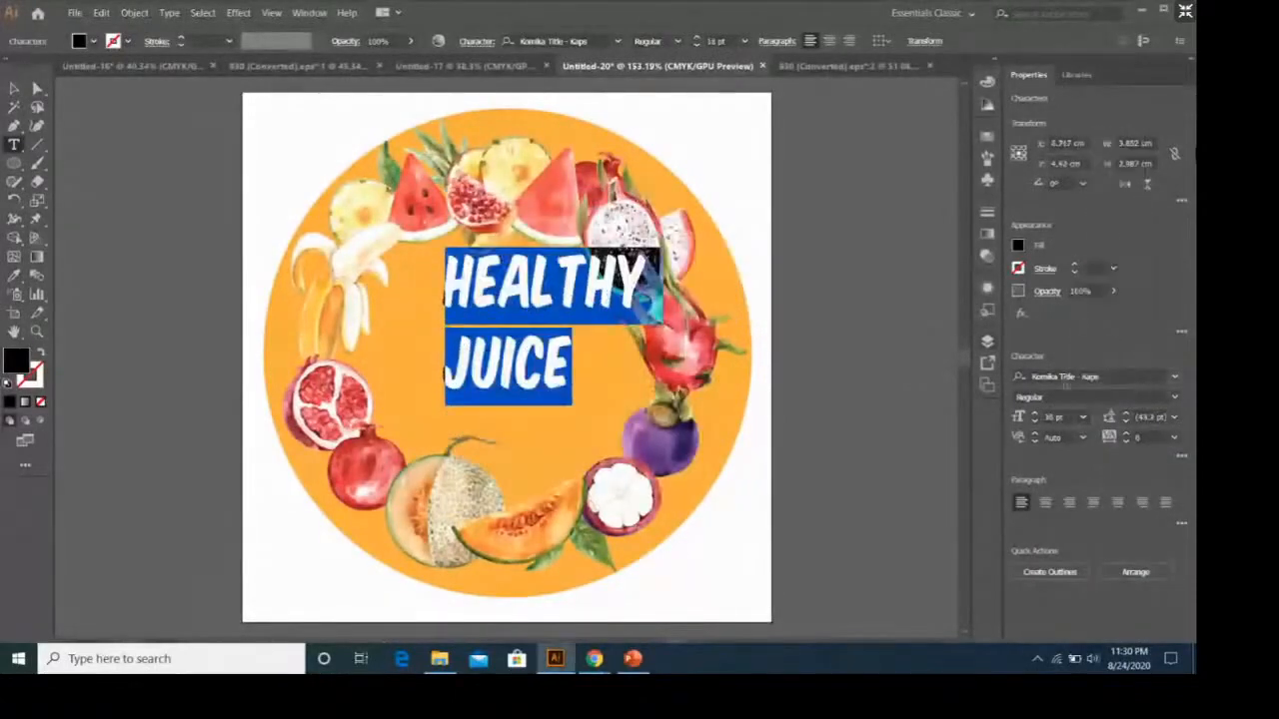
click(1046, 503)
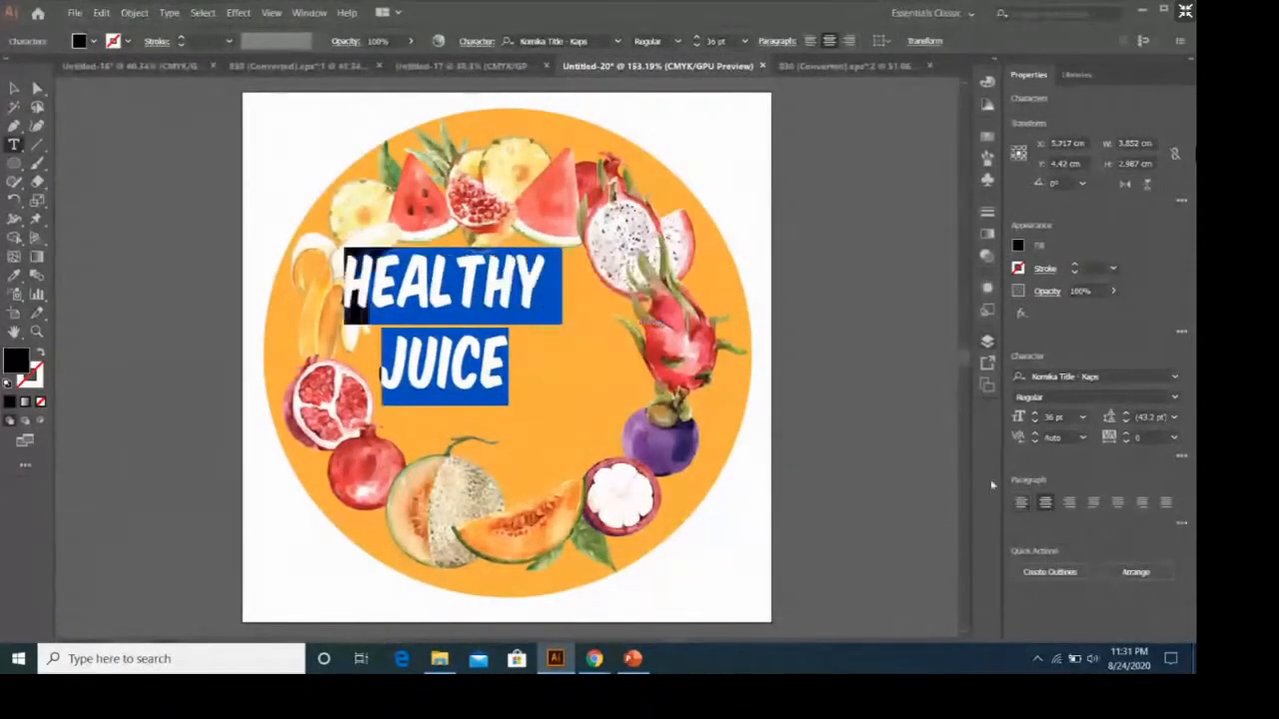
key(Escape)
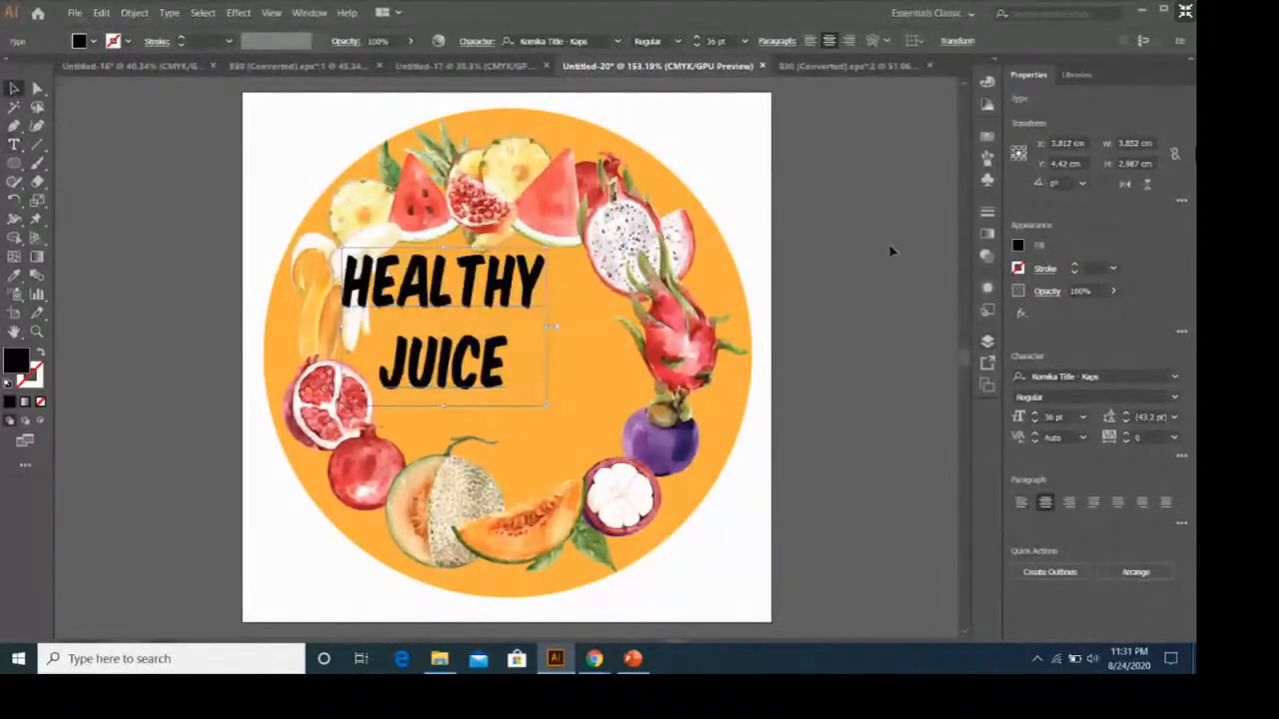
Move the HEALTHY JUICE text to the middle of the fruit wreath and fill it with white.
drag(507, 290, 567, 322)
click(789, 294)
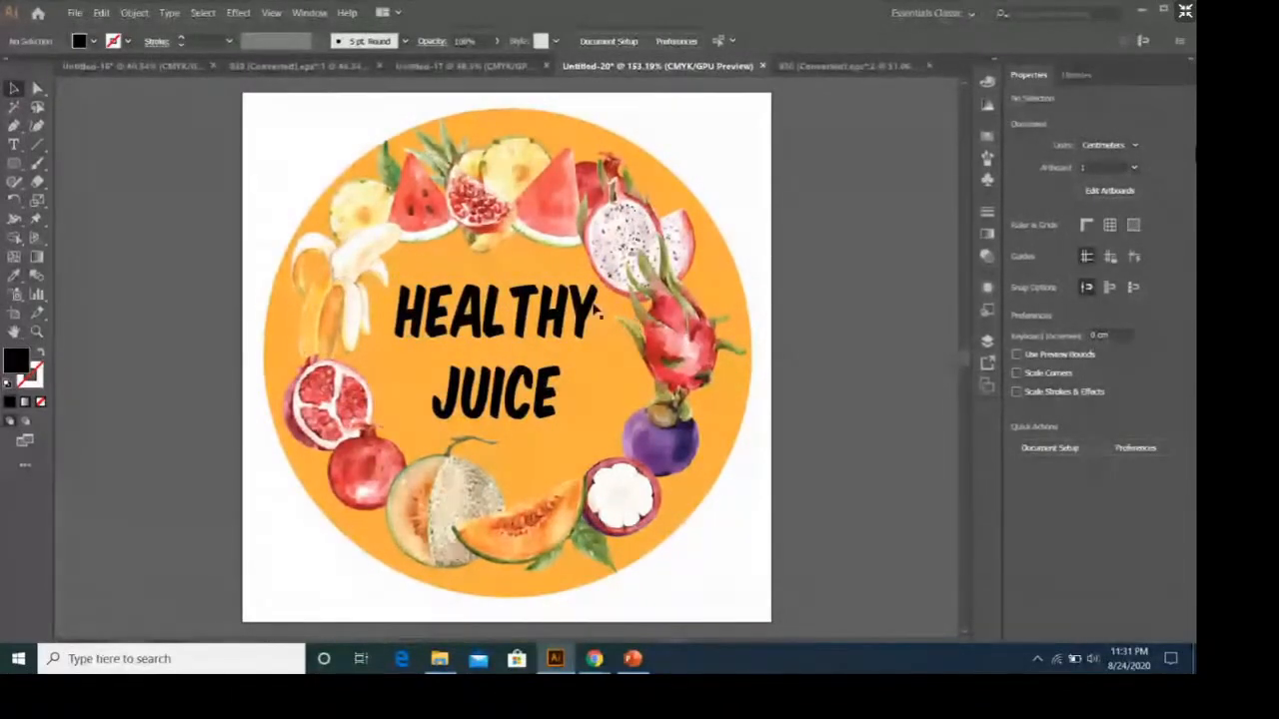
click(596, 312)
click(1019, 248)
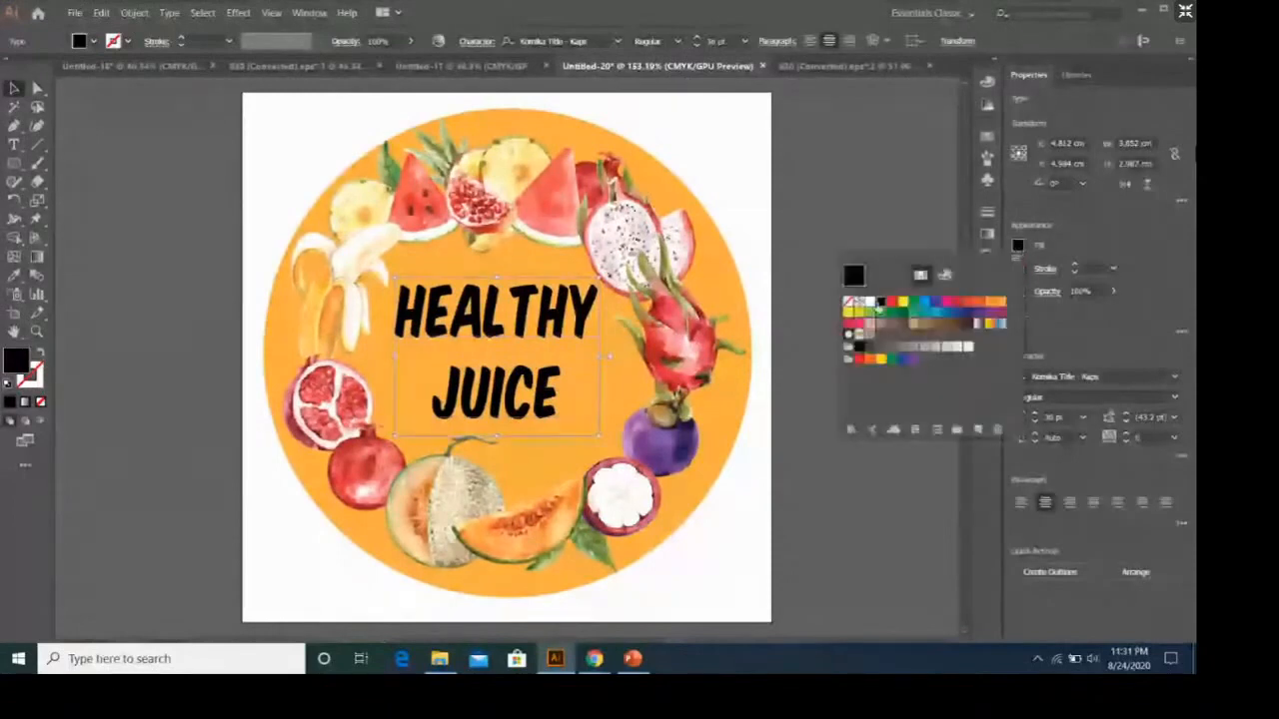
click(870, 301)
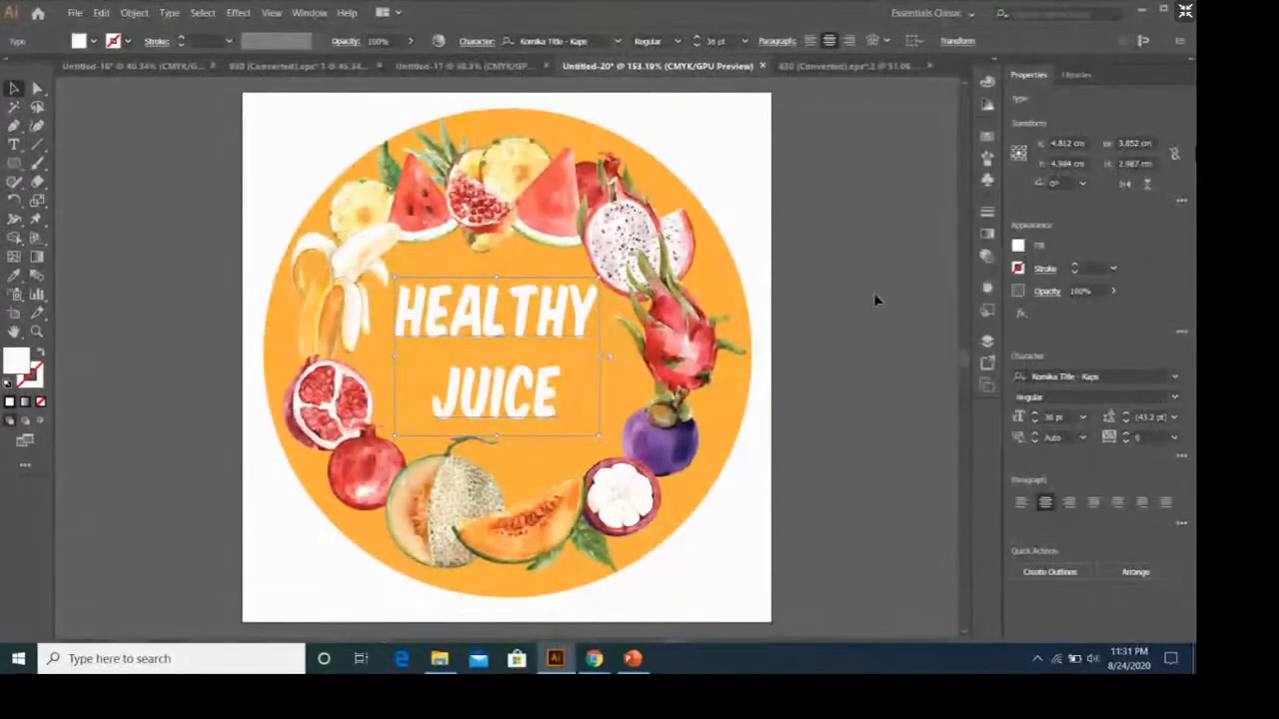
click(854, 290)
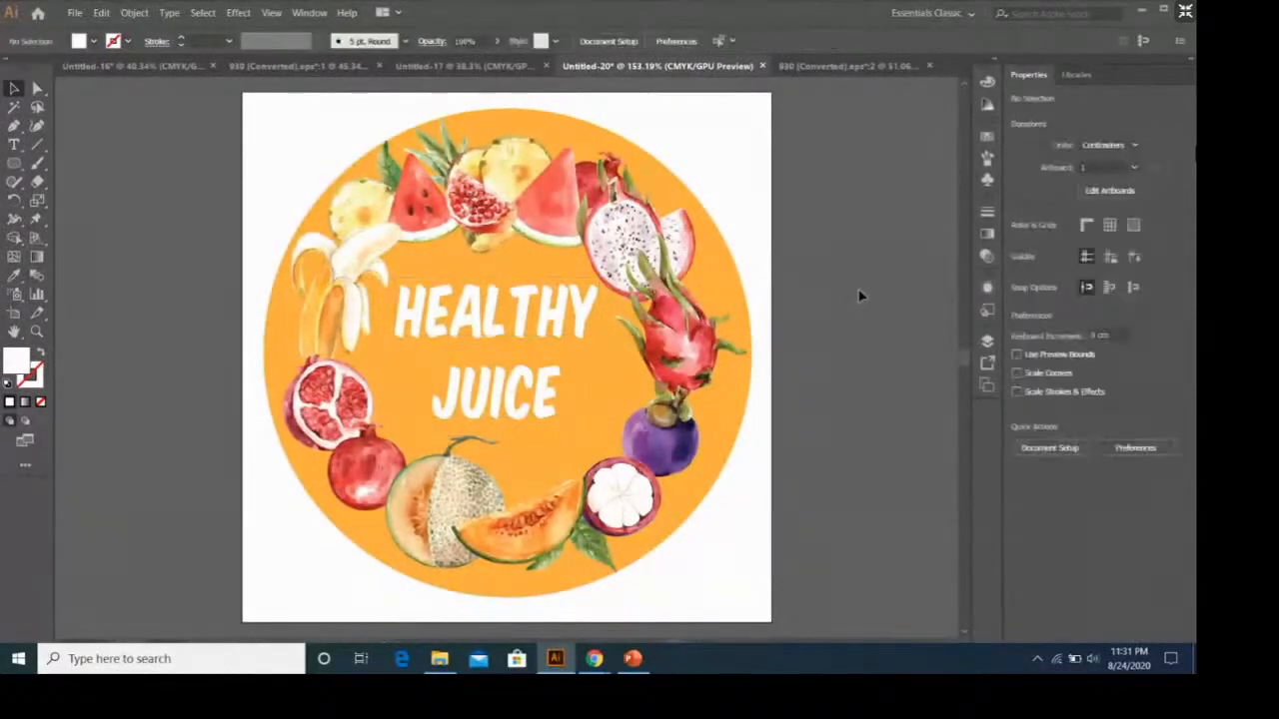
Switch to the PowerPoint presentation and view the finished Healthy Juice label slide and the Plastic Cup slide.
click(640, 662)
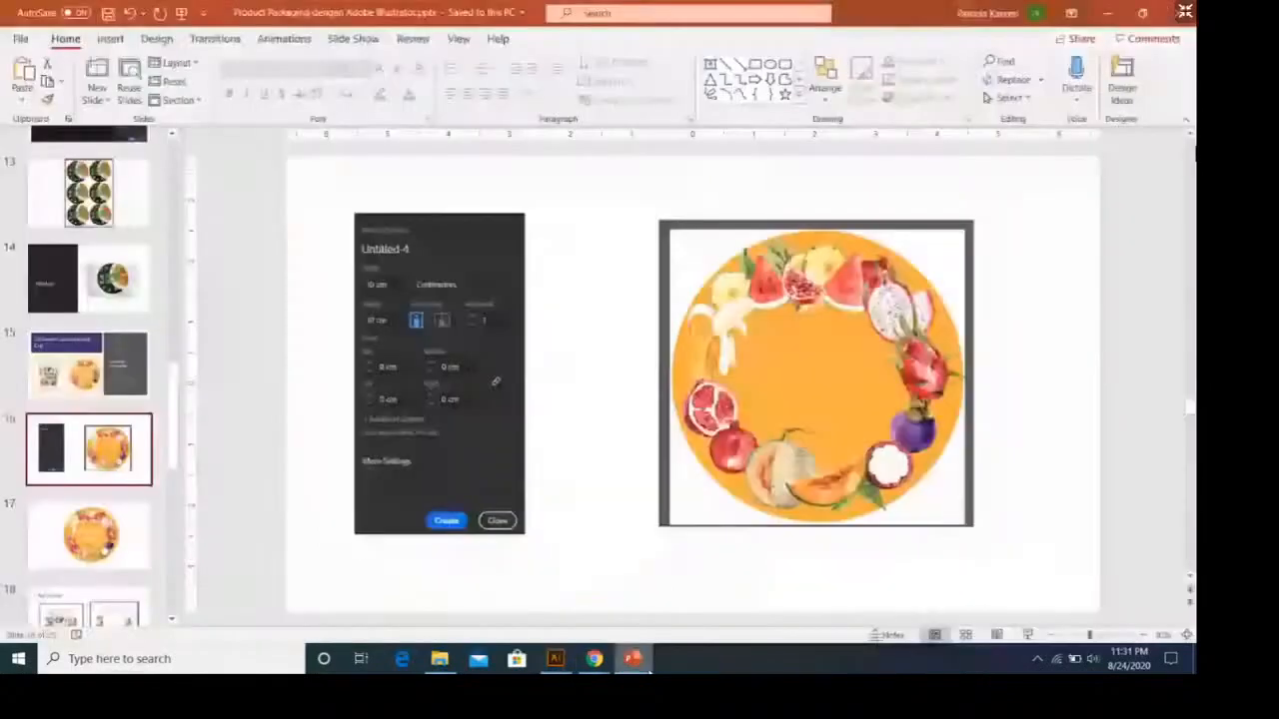
click(130, 530)
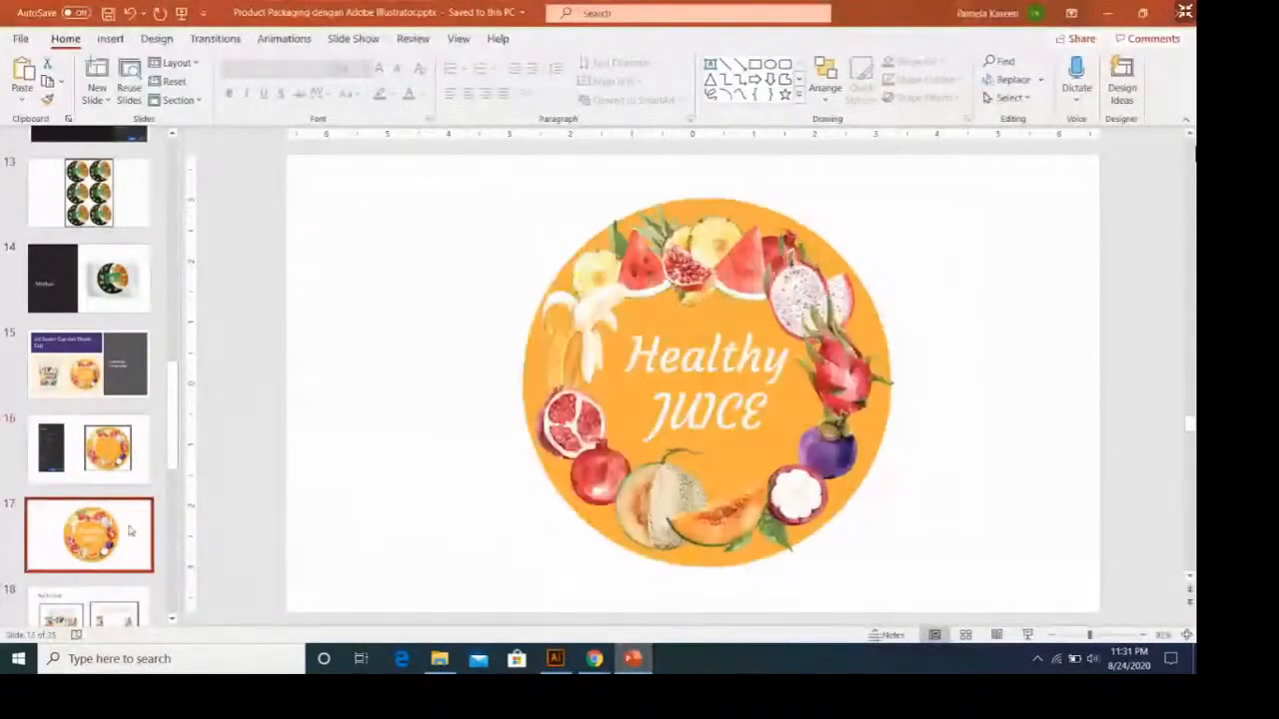
scroll(130, 530, down, 2)
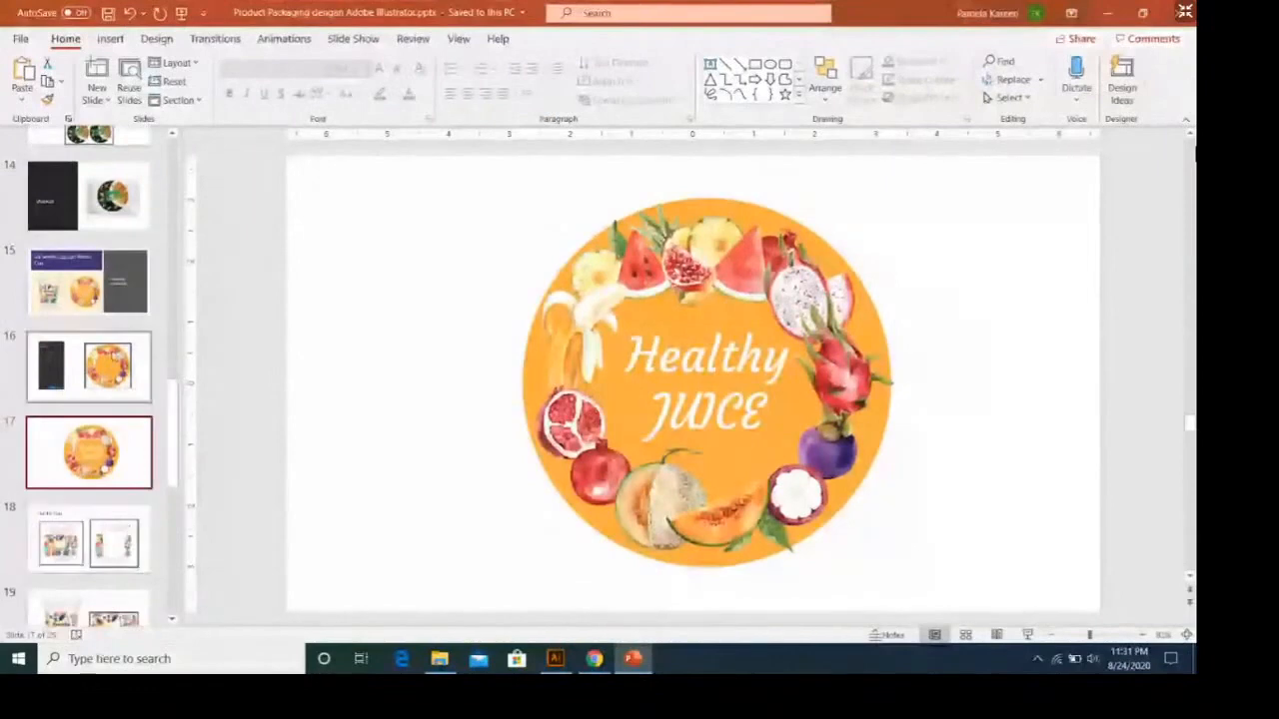
click(130, 531)
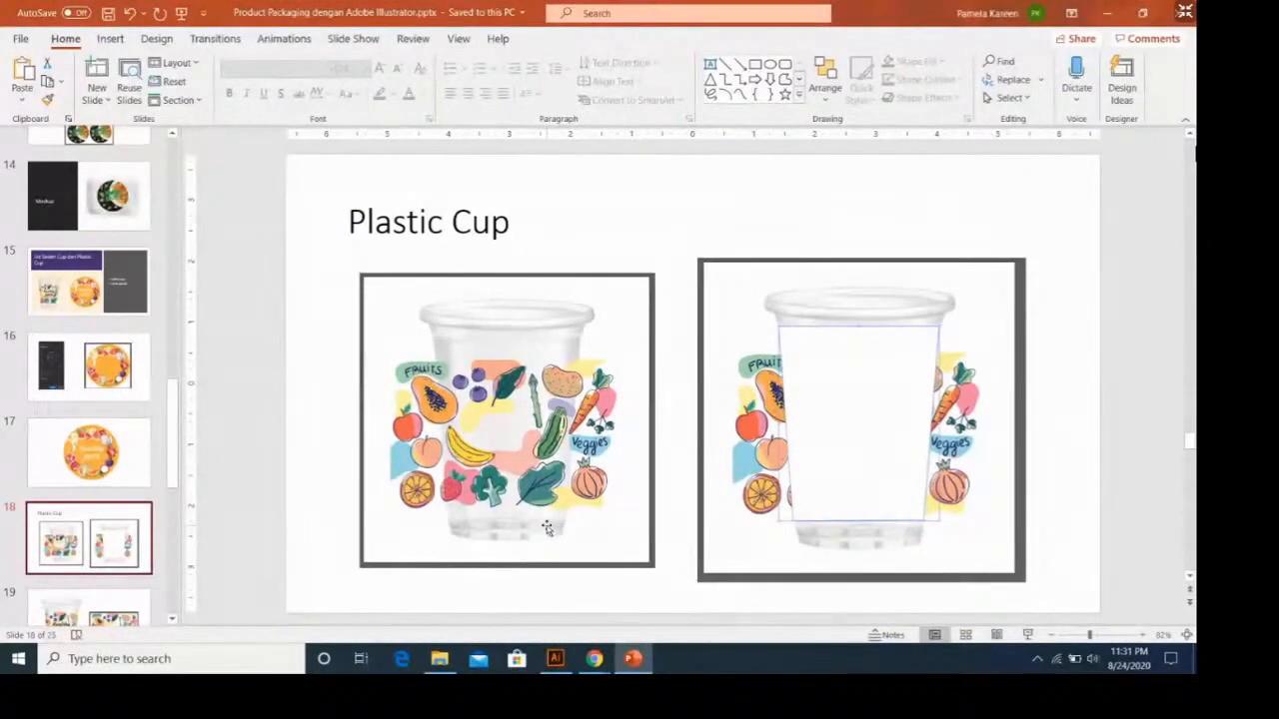
Switch back to Illustrator and create a new 40 x 40 cm document from the recent custom preset.
click(556, 656)
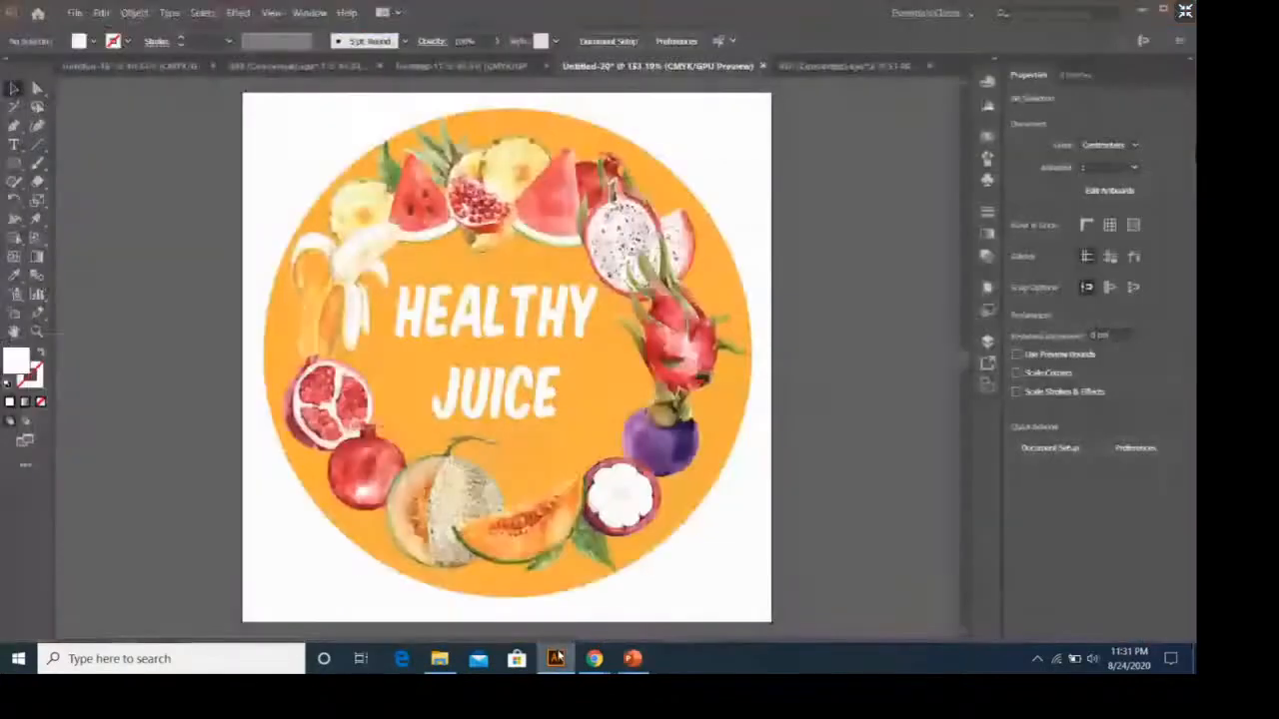
click(74, 12)
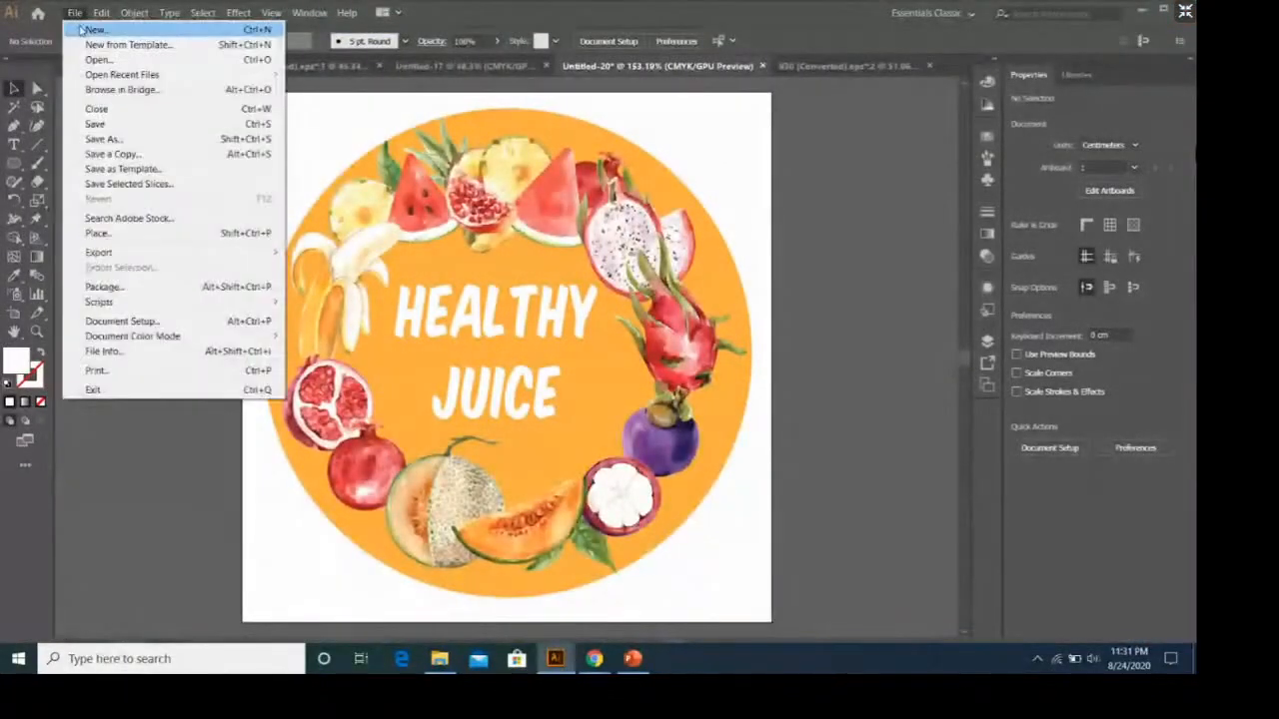
click(90, 30)
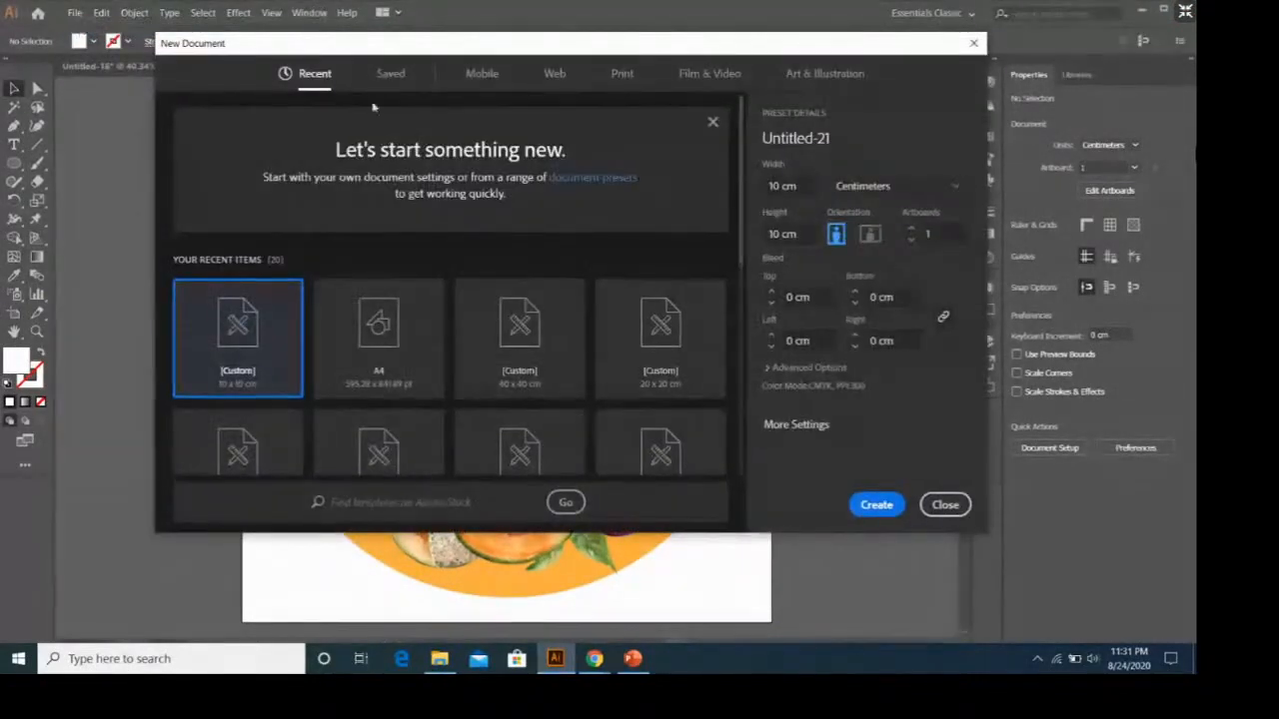
click(507, 377)
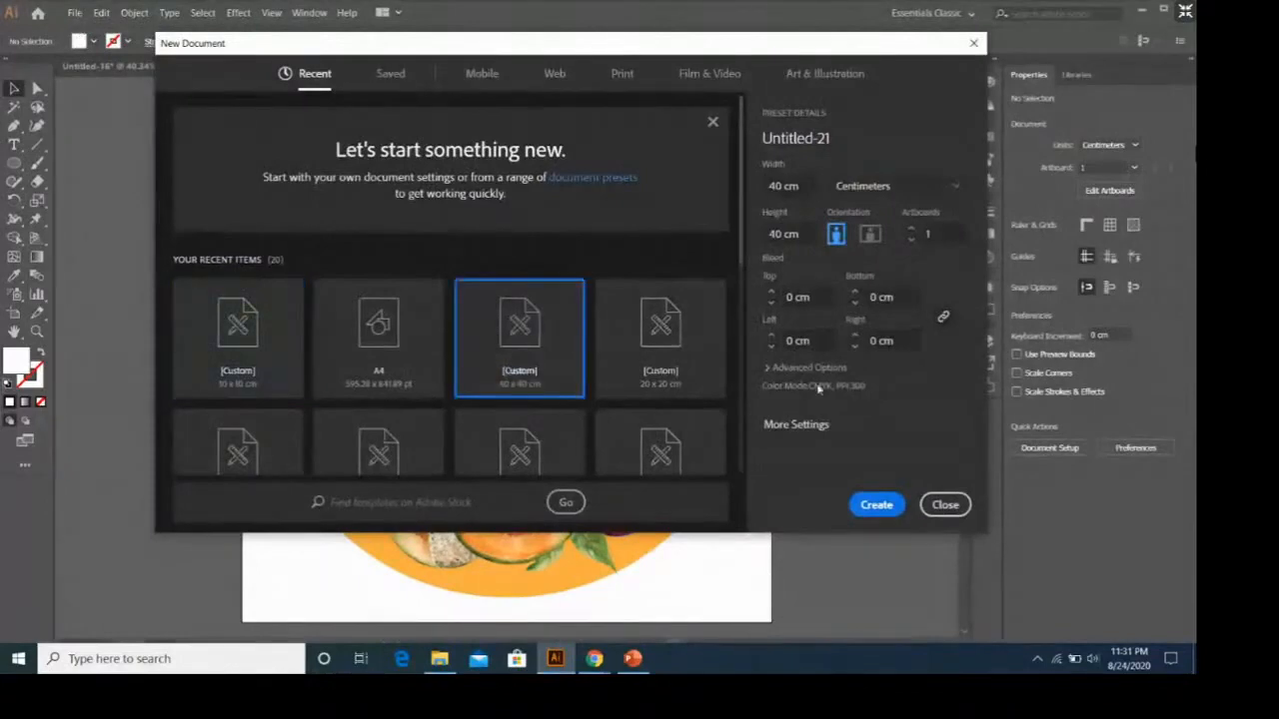
click(875, 505)
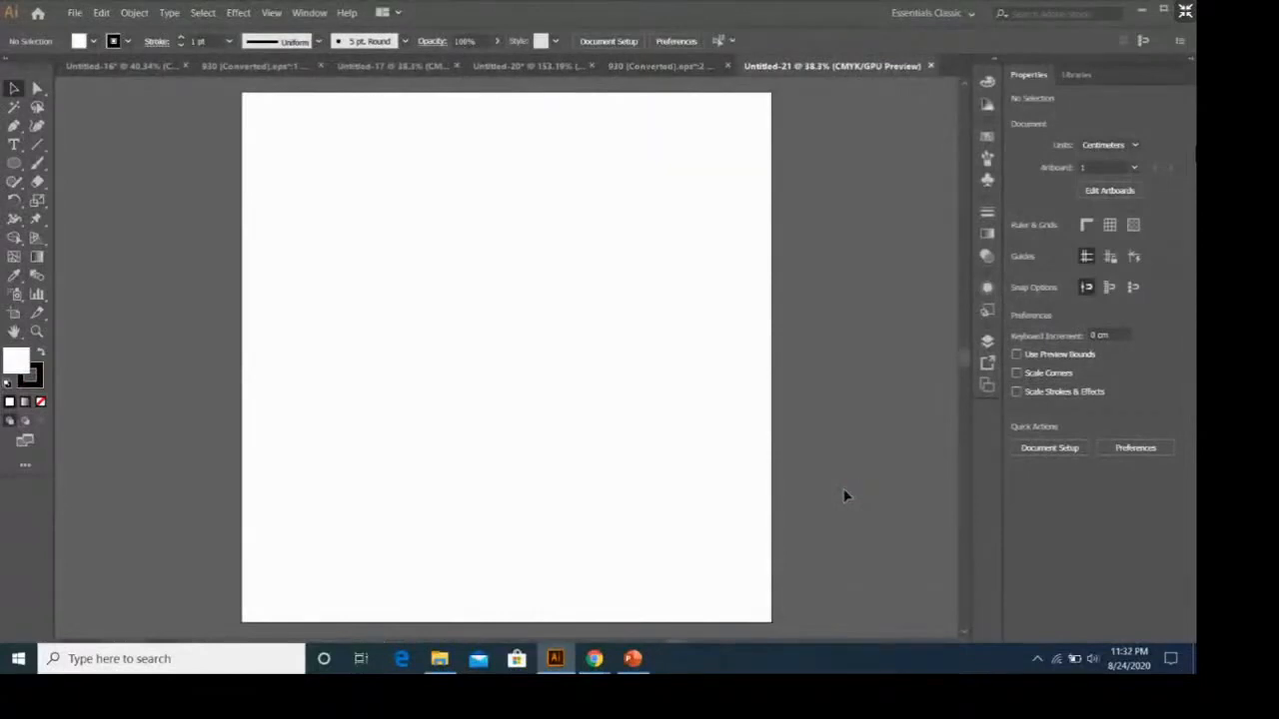
right_click(720, 456)
click(213, 188)
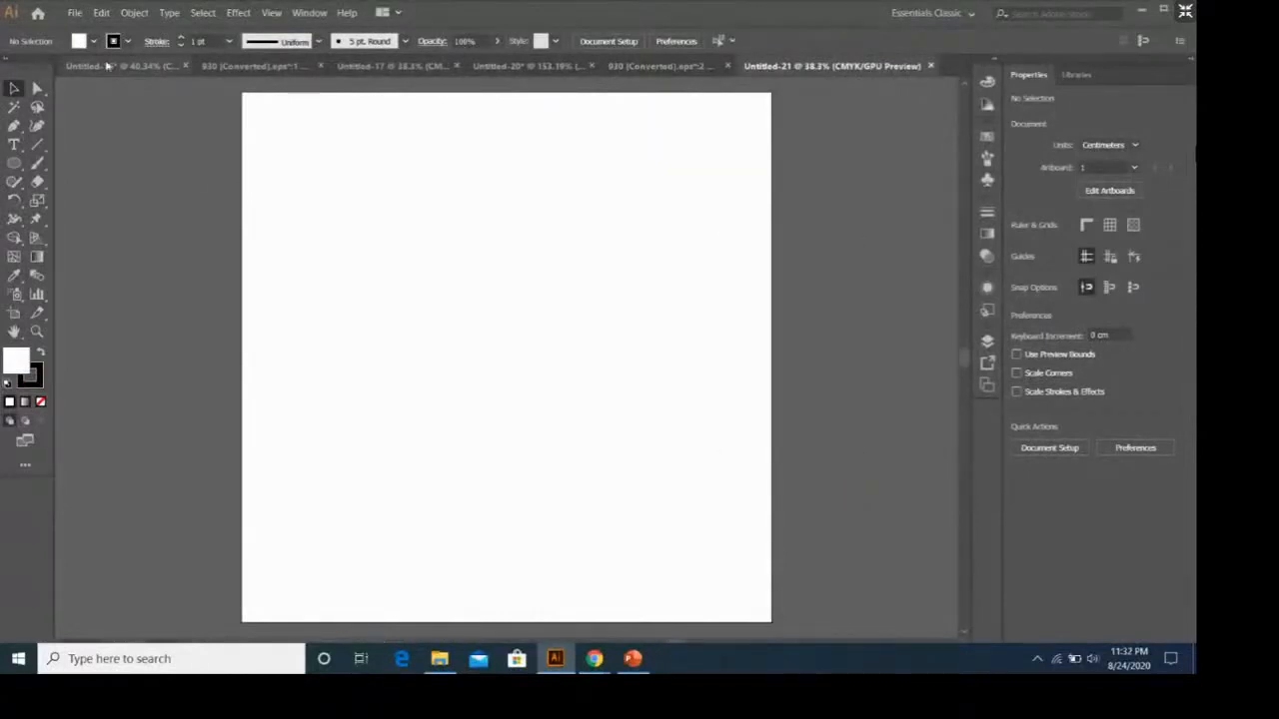
Open 28031.eps from the set-realistic-plastic-disposable-food-glasses folder in Downloads.
click(74, 12)
click(95, 57)
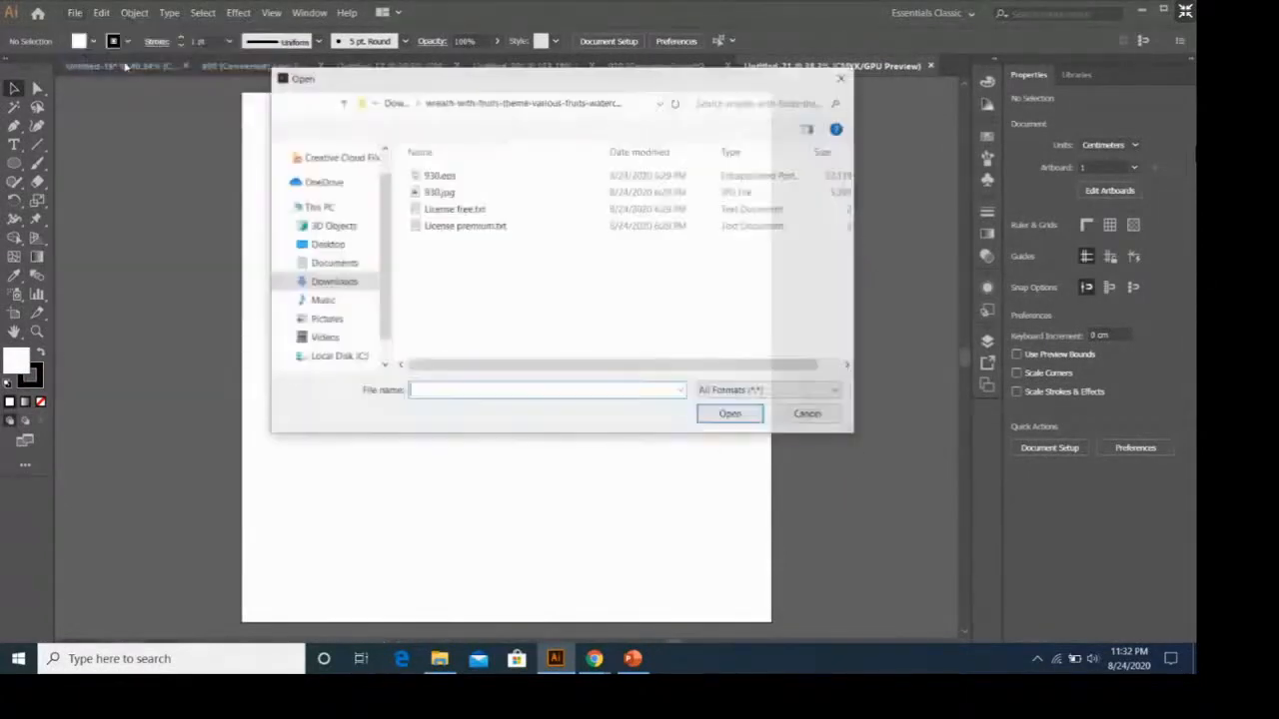
click(395, 102)
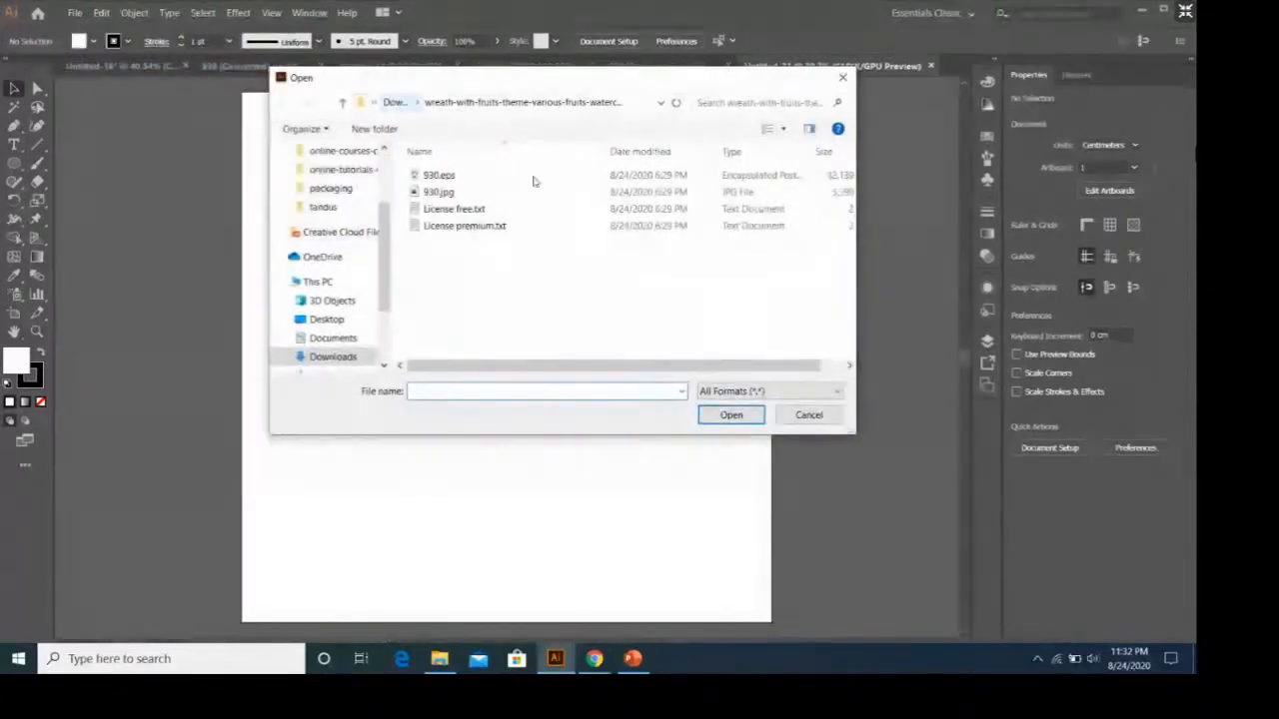
scroll(617, 220, down, 1)
scroll(617, 220, down, 2)
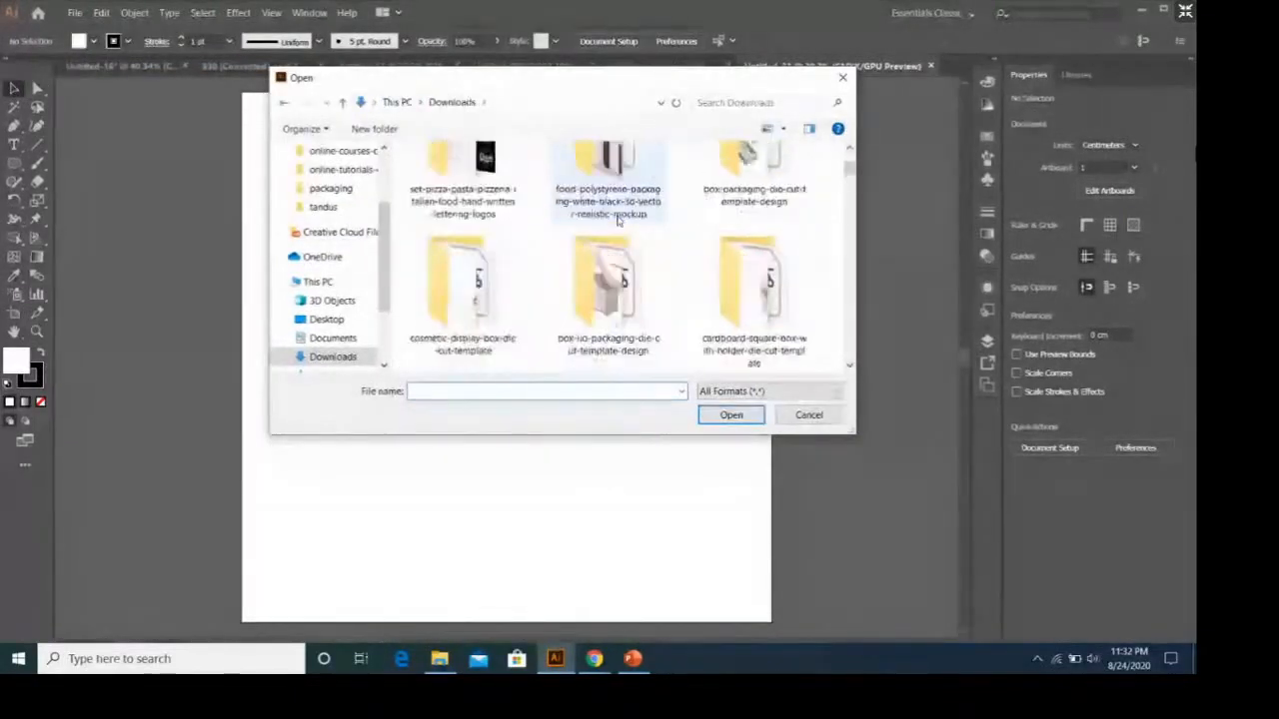
scroll(617, 221, down, 1)
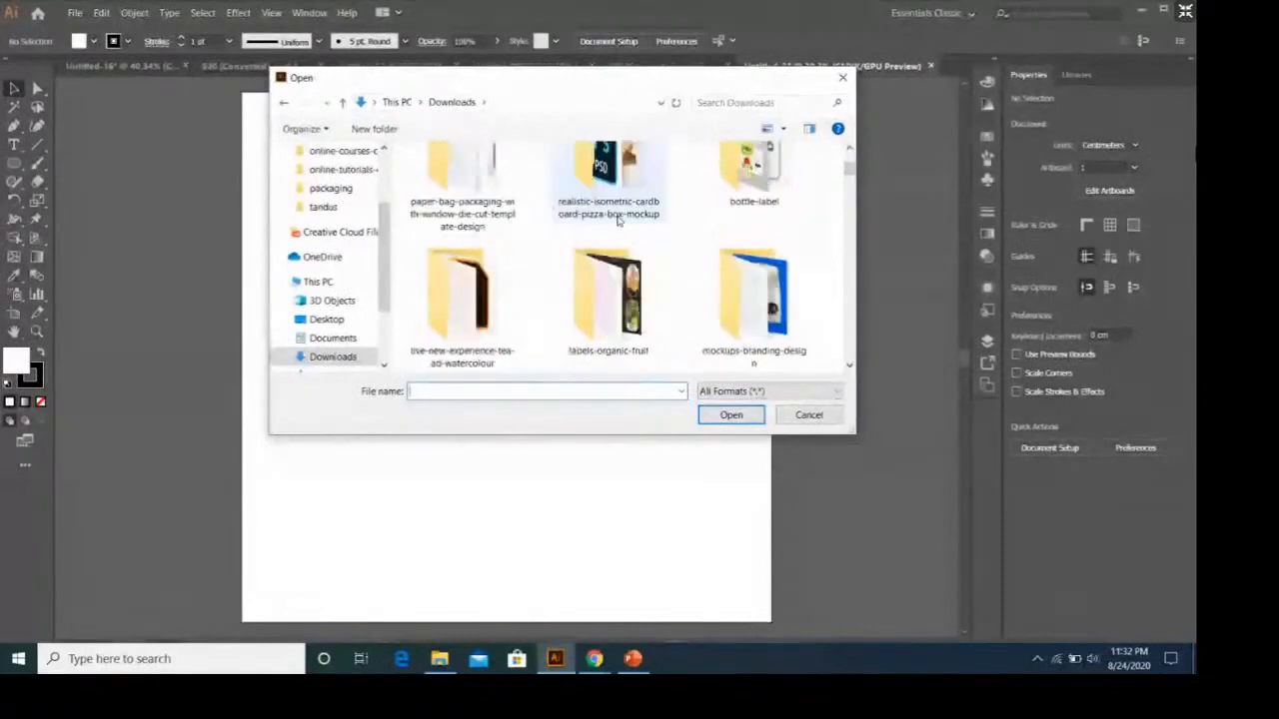
scroll(617, 221, up, 2)
scroll(617, 221, up, 2)
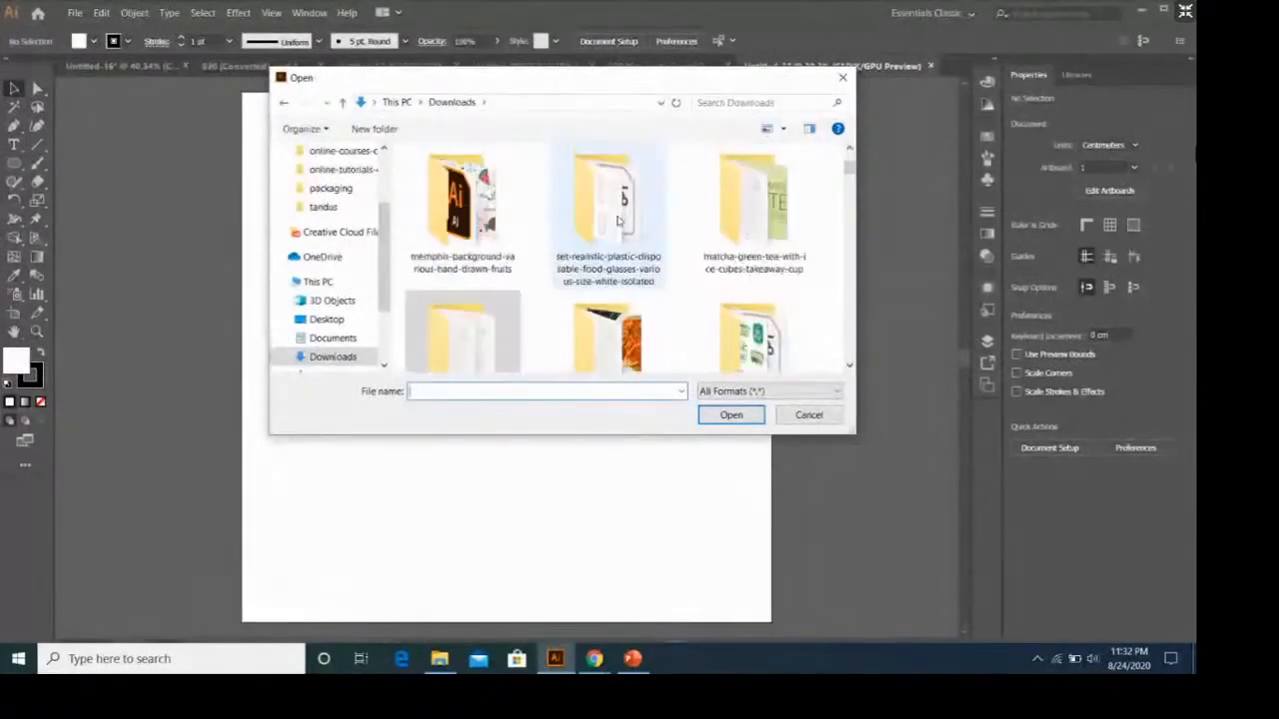
click(617, 221)
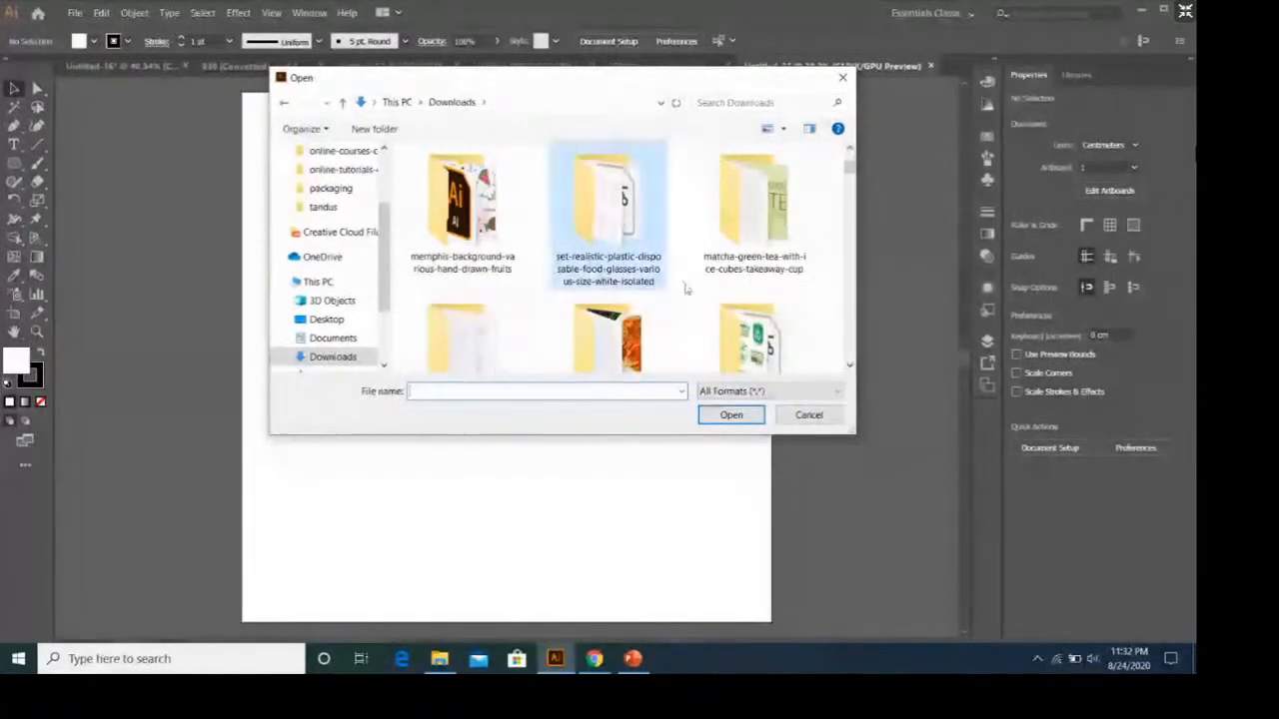
double_click(620, 243)
click(466, 176)
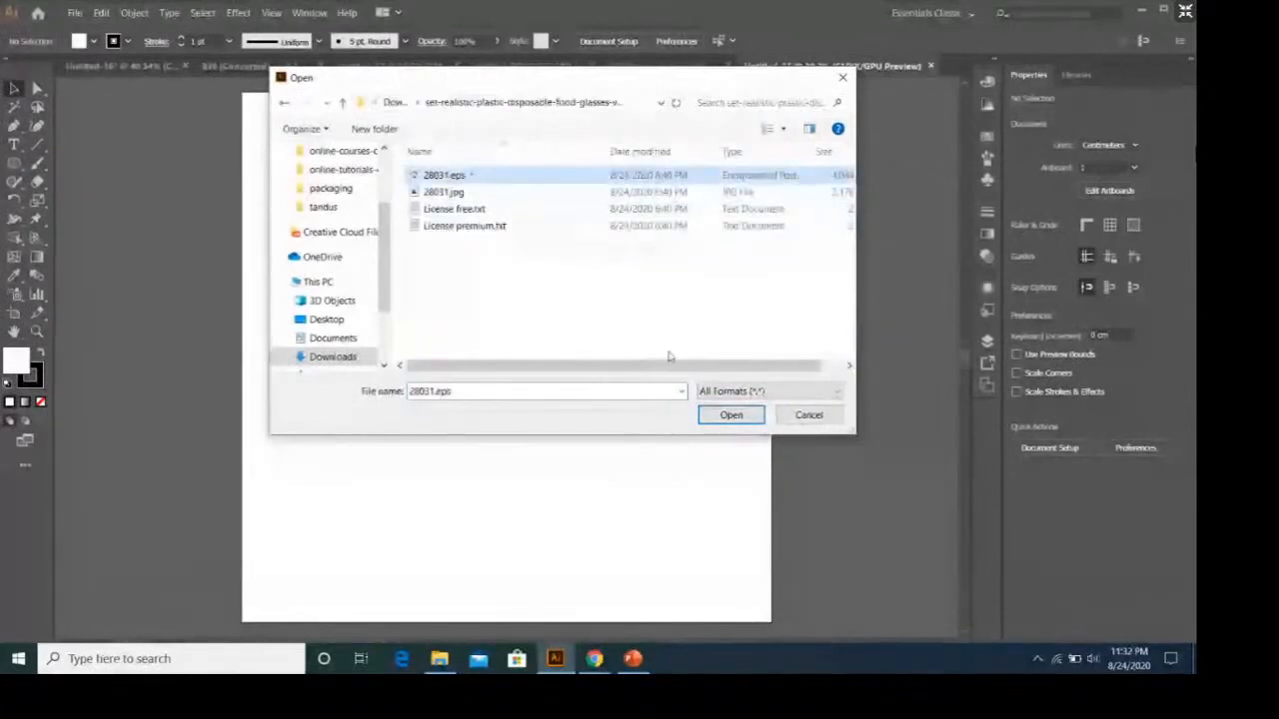
click(727, 415)
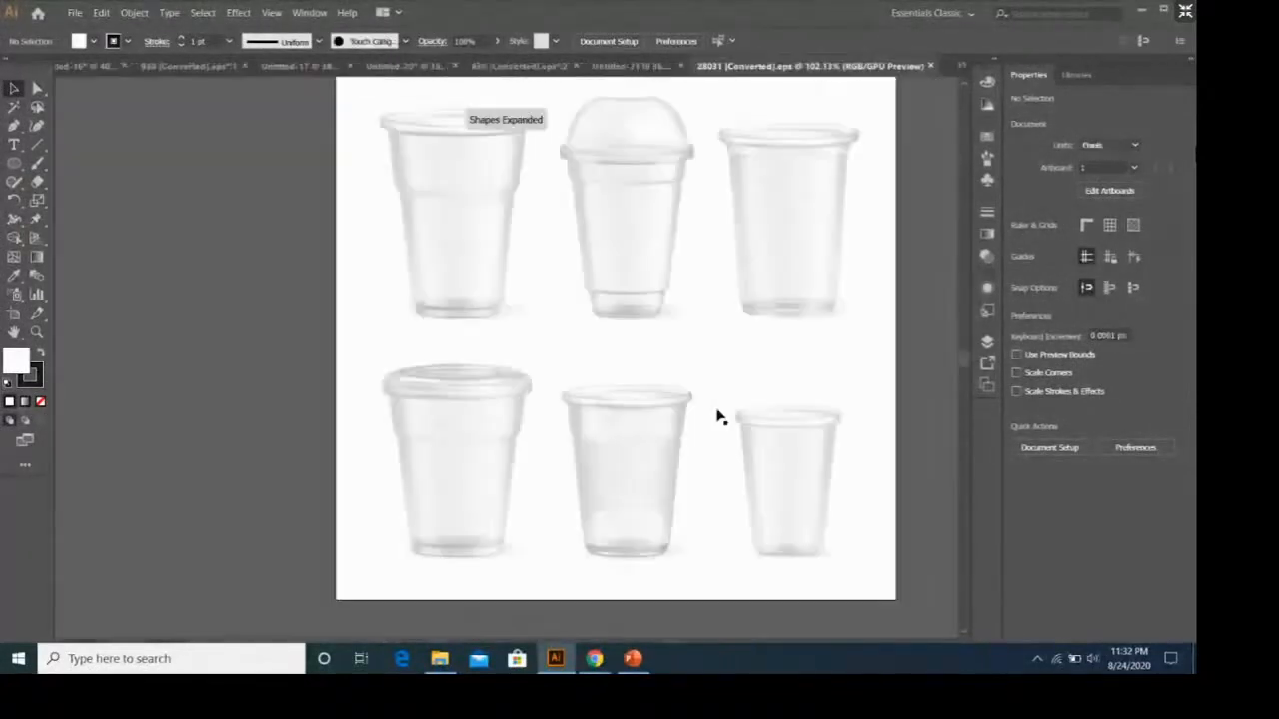
Copy the lidless cup at the end of the upper row and paste it into the blank Untitled-21 document.
scroll(717, 418, up, 3)
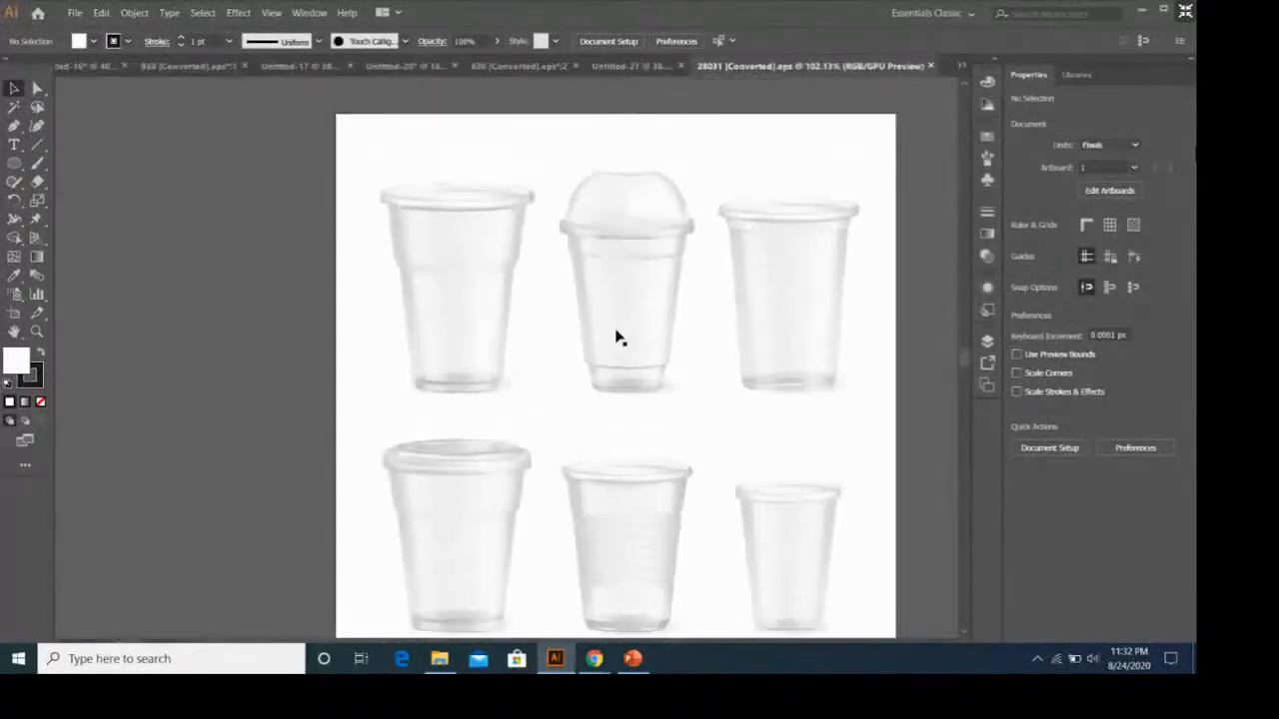
scroll(839, 405, down, 1)
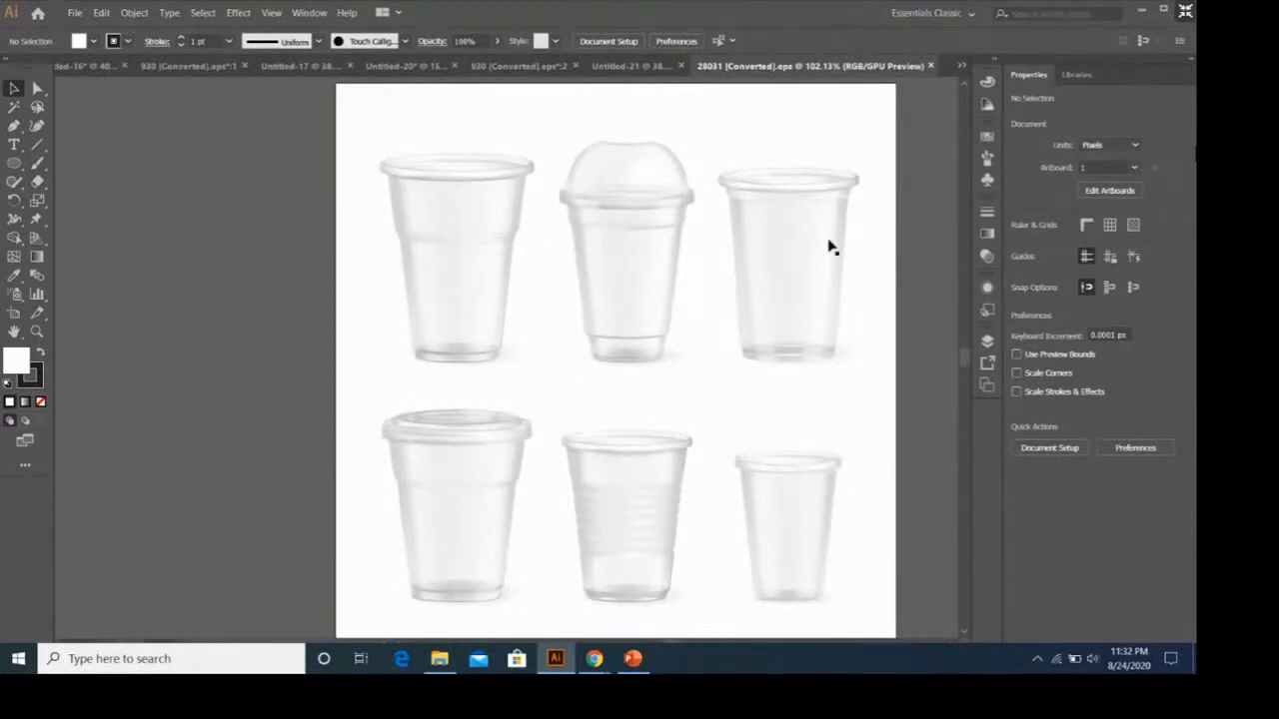
click(763, 214)
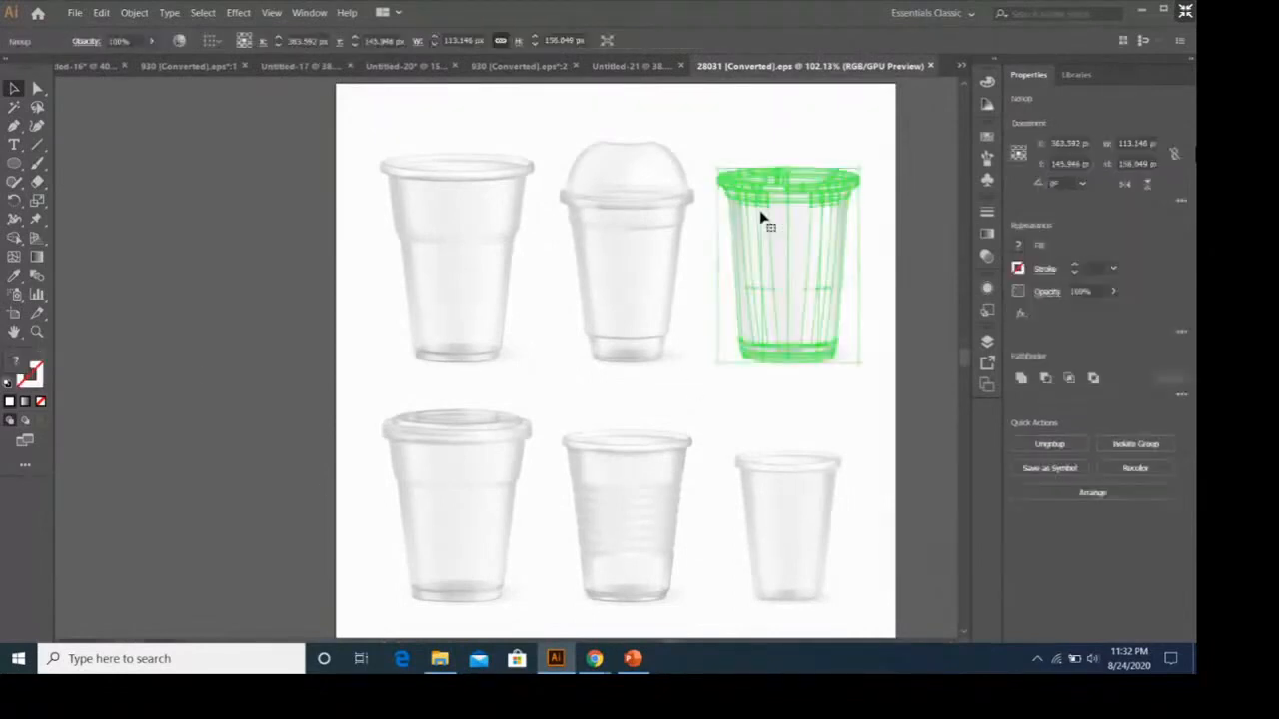
click(629, 250)
click(666, 183)
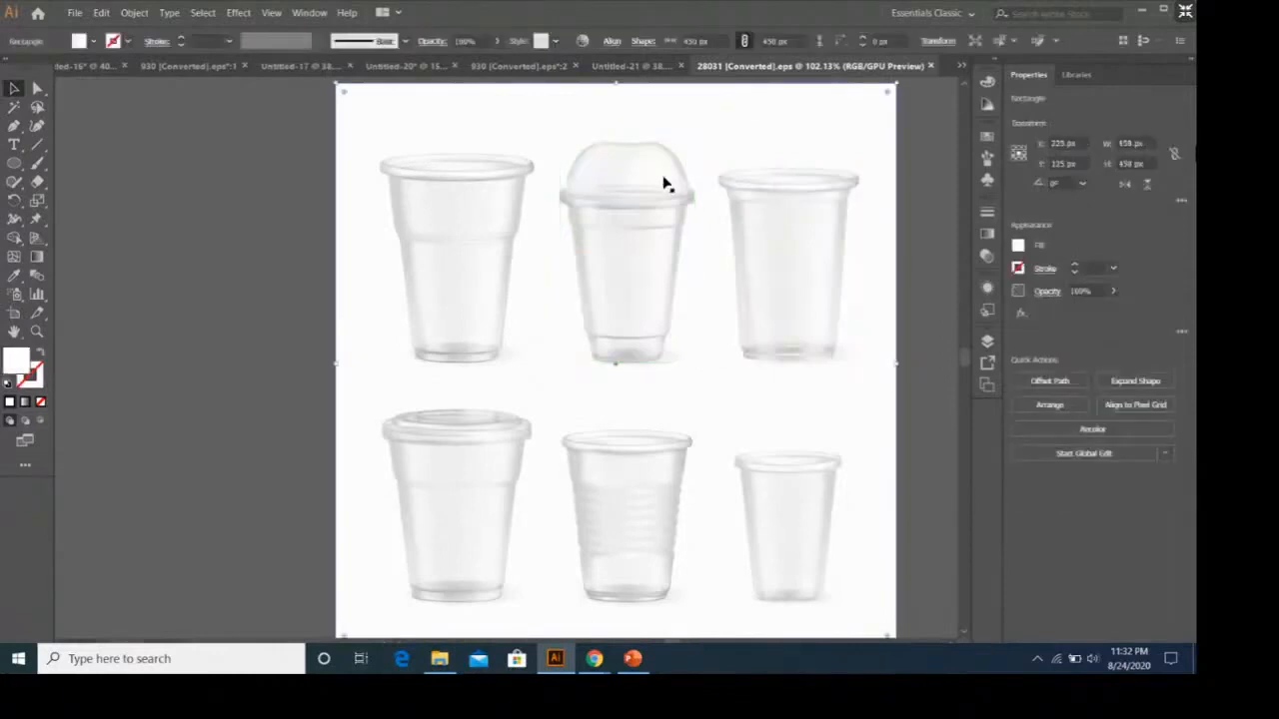
click(739, 226)
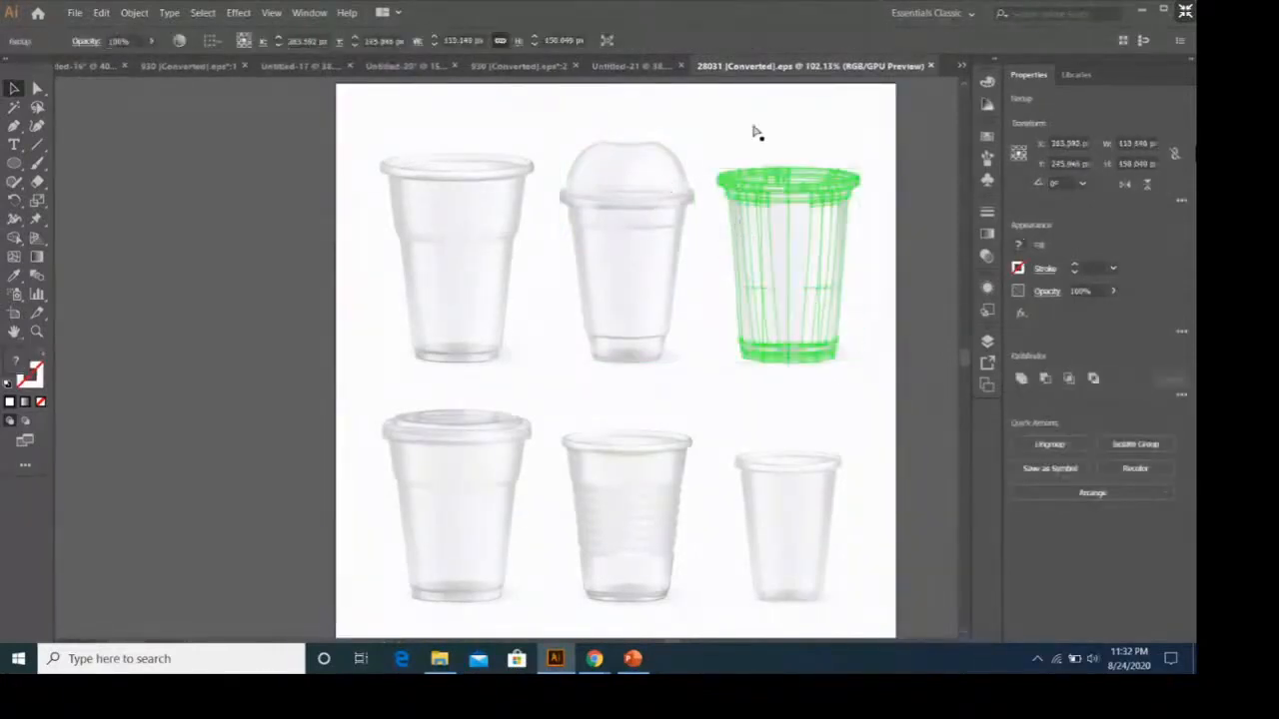
click(629, 66)
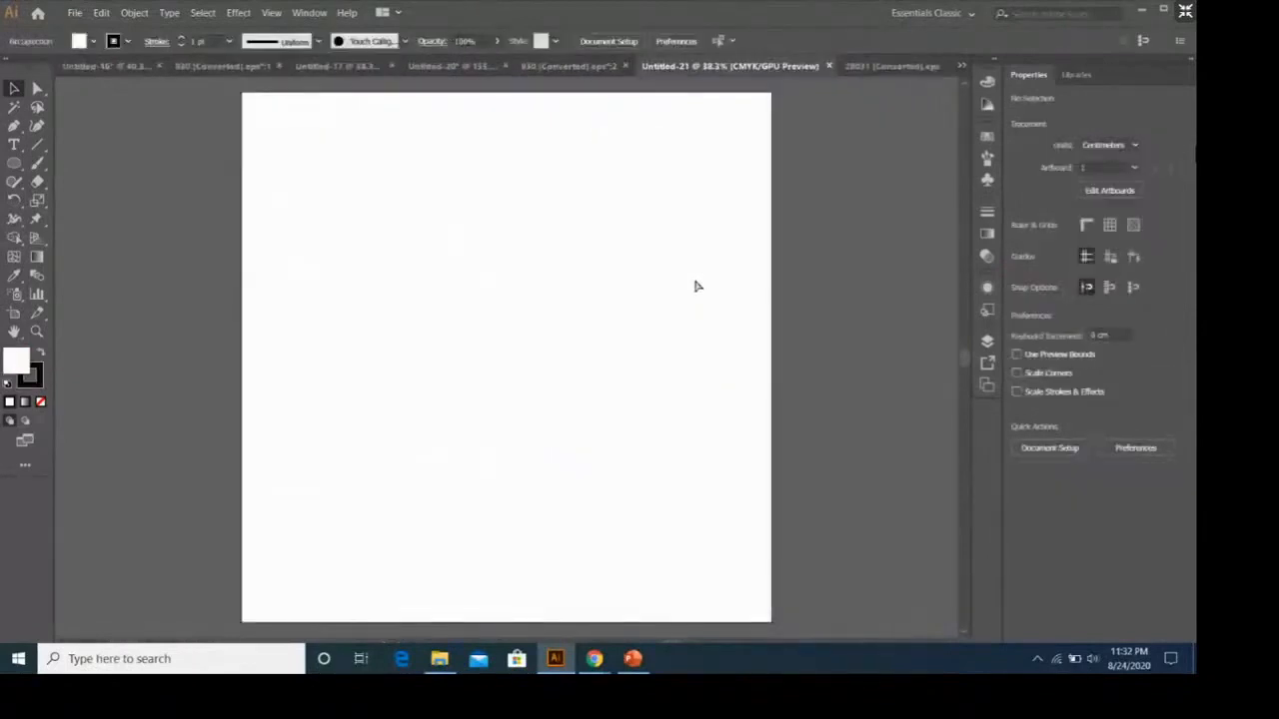
key(ctrl+v)
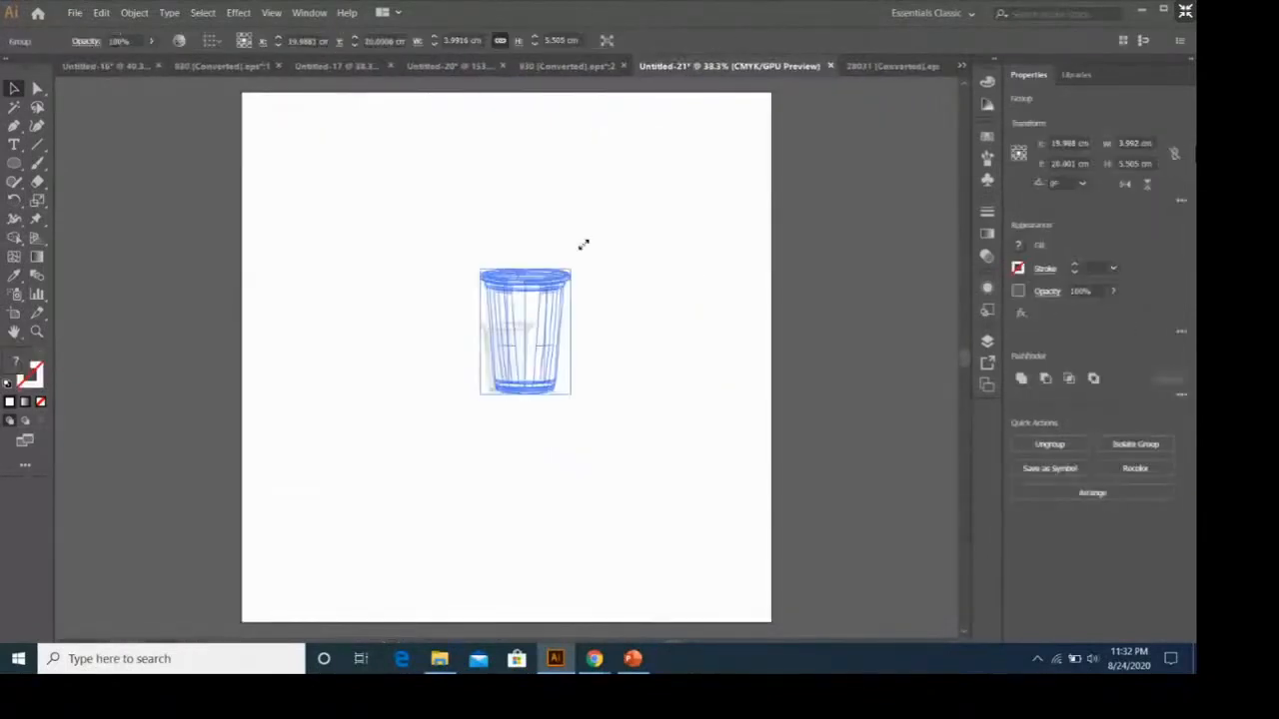
Enlarge the pasted cup proportionally to about 18.8 cm wide and move it to the middle of the artboard.
drag(583, 245, 730, 51)
scroll(693, 335, up, 2)
scroll(683, 357, down, 3)
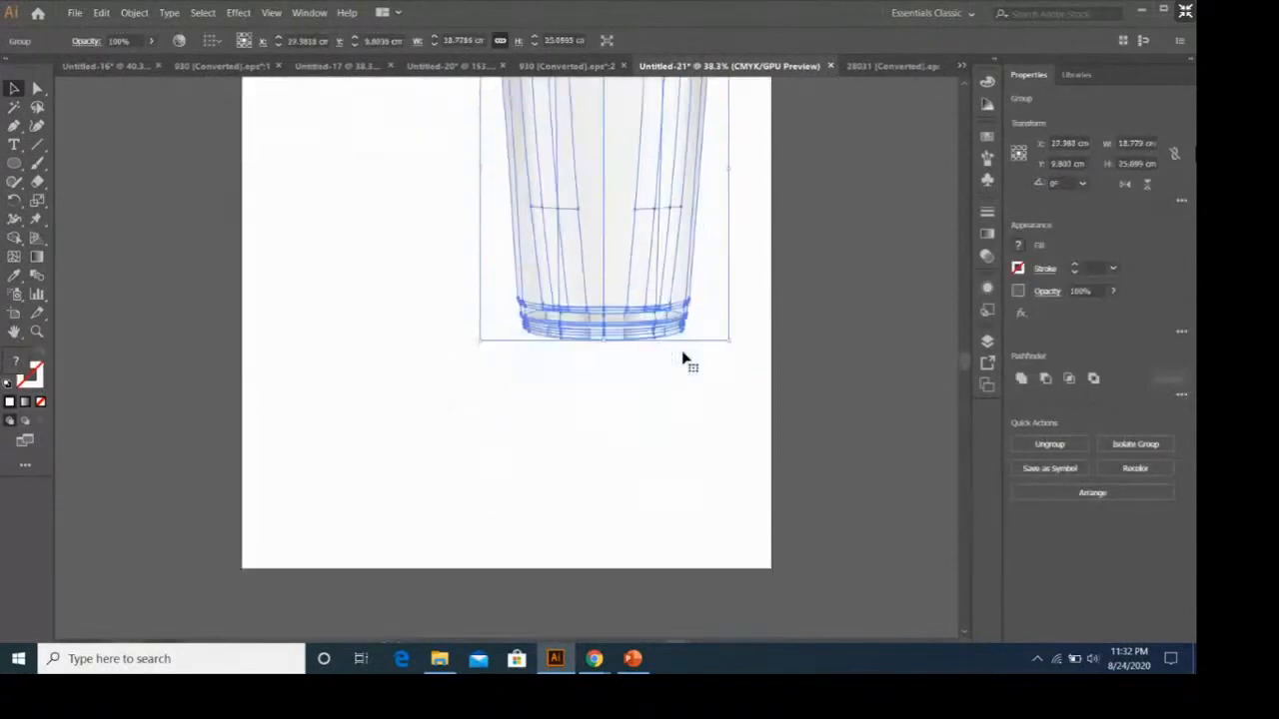
scroll(682, 360, up, 1)
drag(639, 255, 545, 392)
click(740, 404)
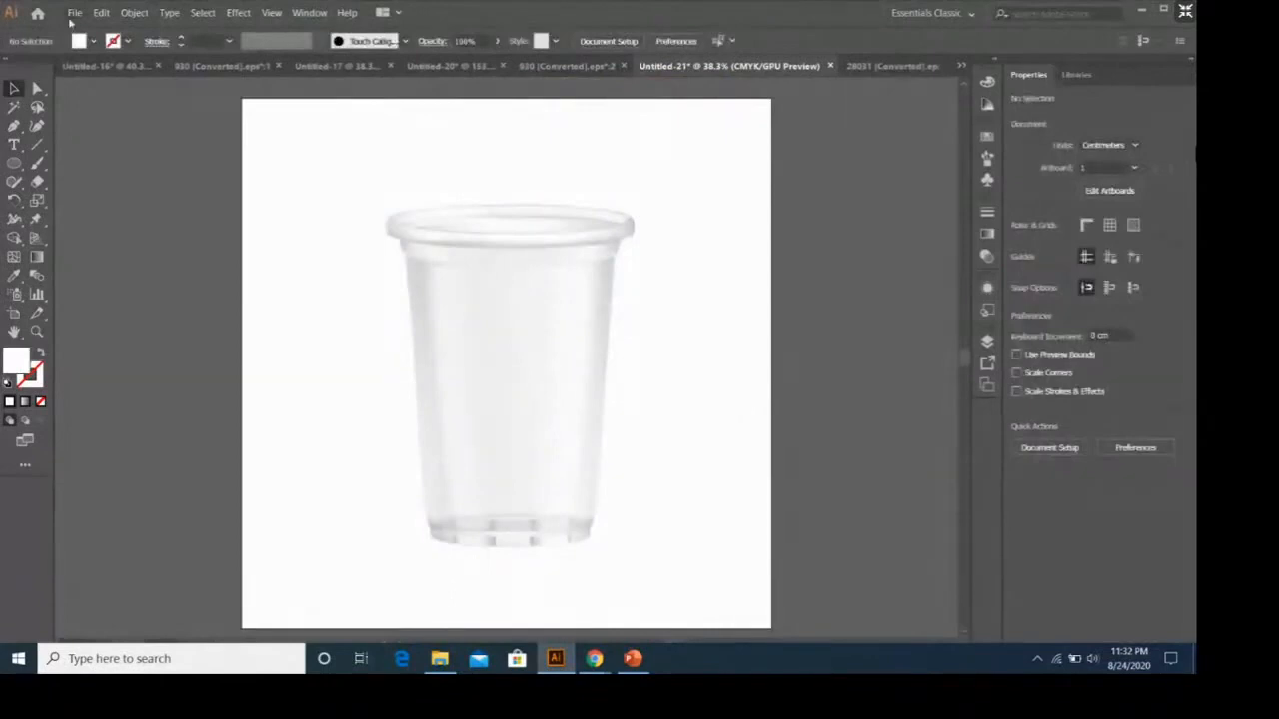
Close the second 930 (Converted).eps document window and show the round lid label in Untitled-20.
click(584, 67)
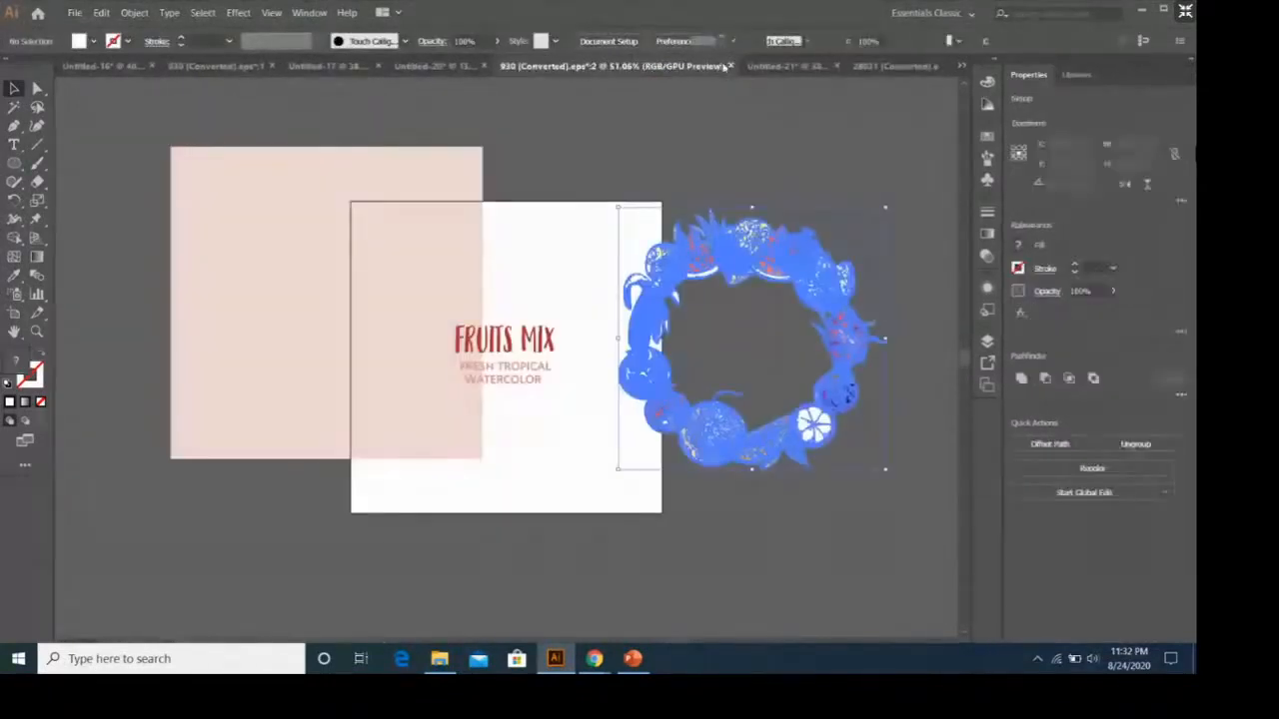
click(729, 66)
click(524, 66)
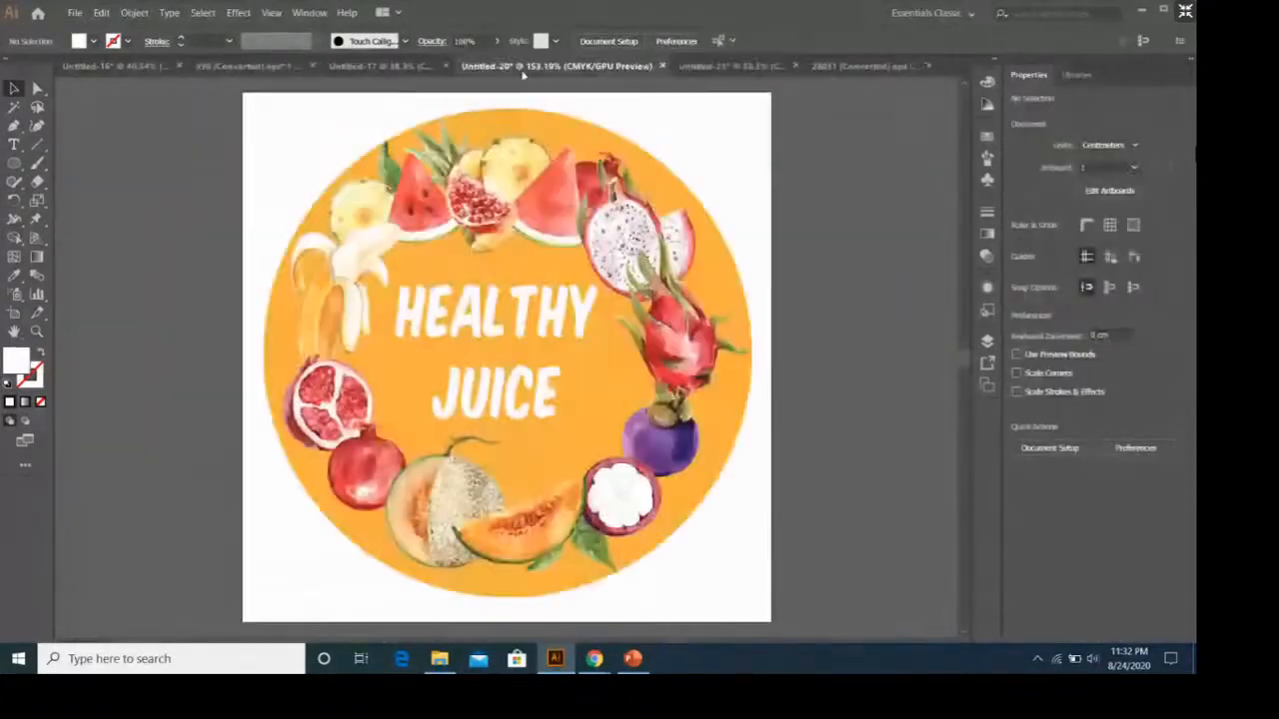
Copy the white HEALTHY JUICE text from the lid label into Untitled-21 and place it on the middle of the cup.
click(585, 322)
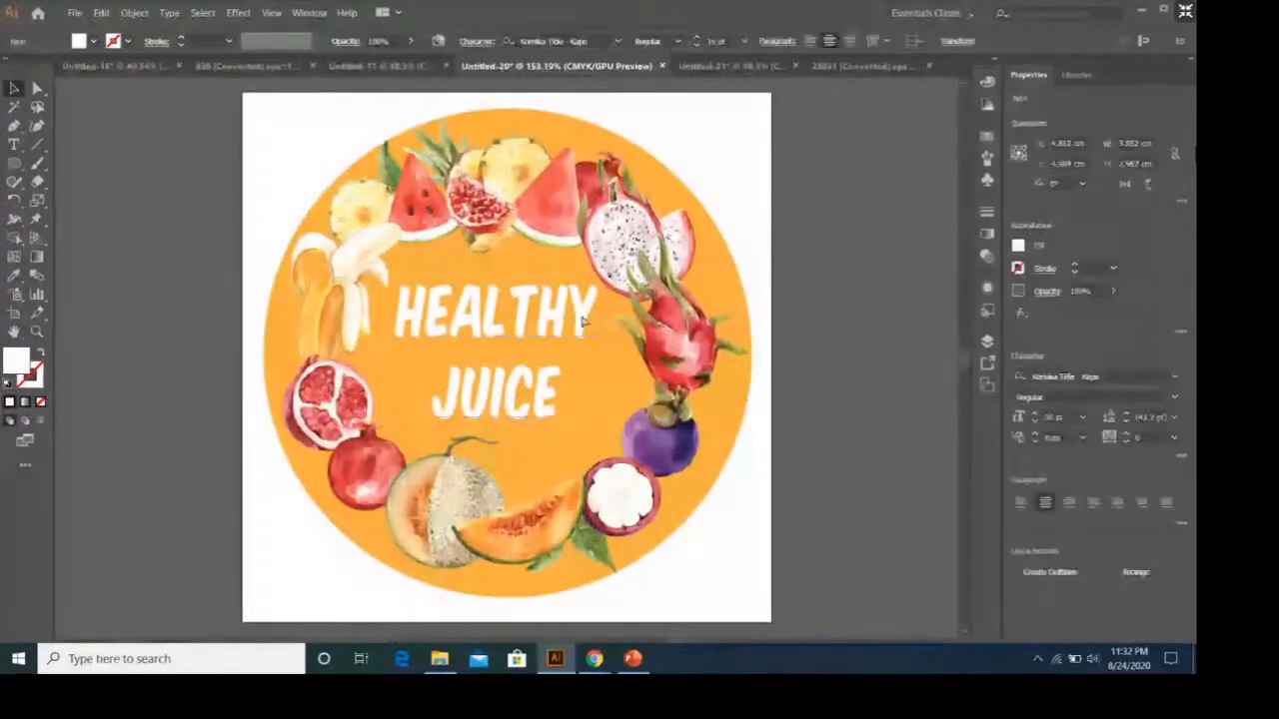
click(734, 68)
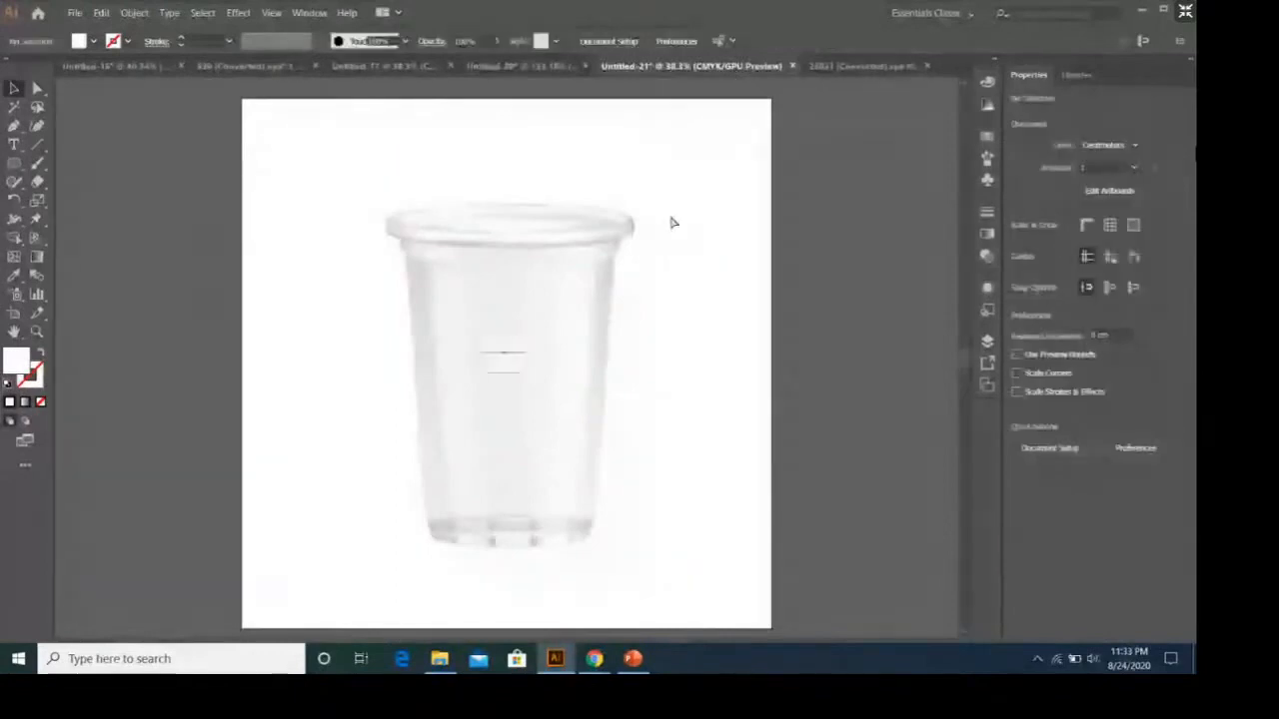
click(532, 347)
text(HEALTHY JUICE)
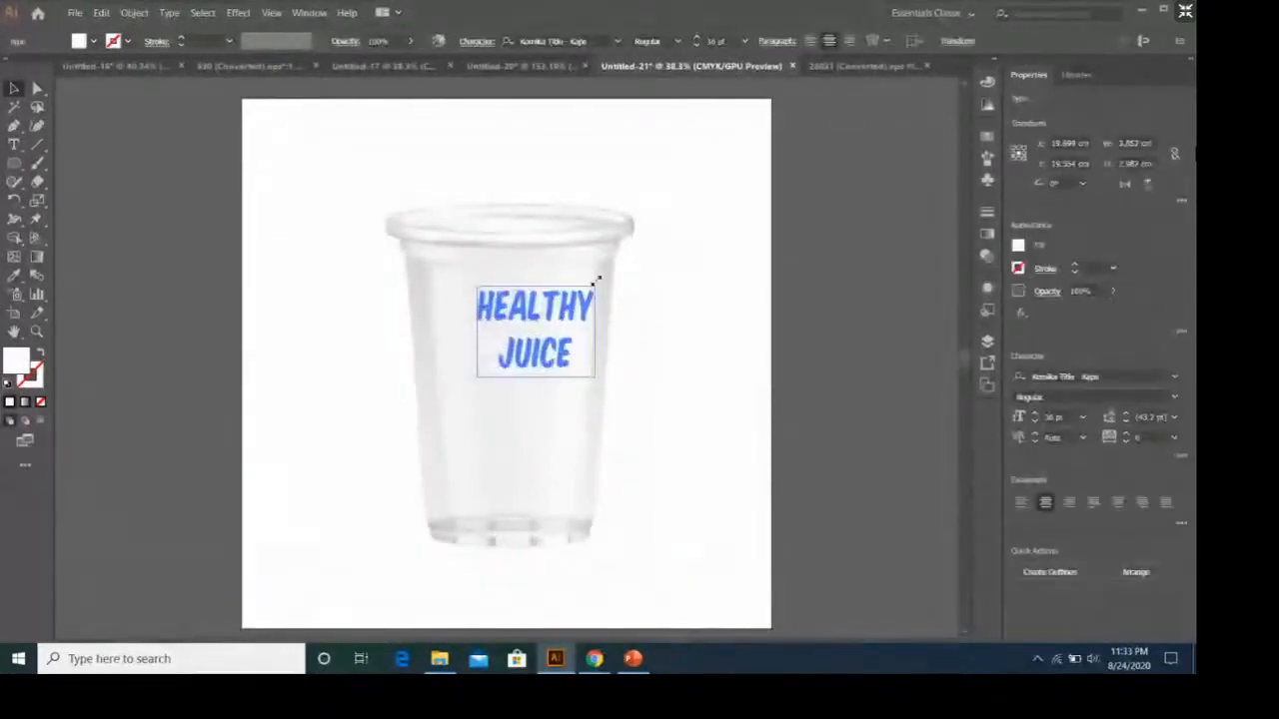
drag(582, 313, 560, 371)
click(635, 387)
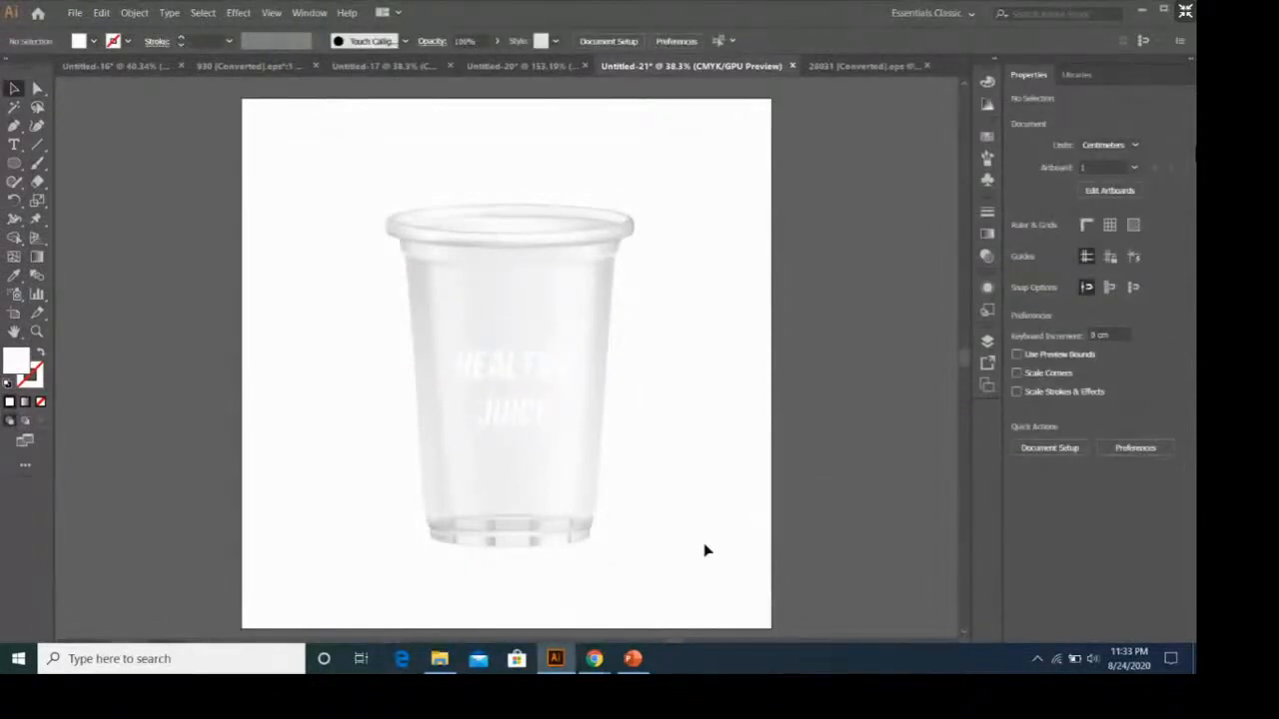
Open 3753778.eps from the fruit-and-vegetables-background-style folder in Downloads, continuing past the colour profile warning.
click(74, 13)
click(80, 58)
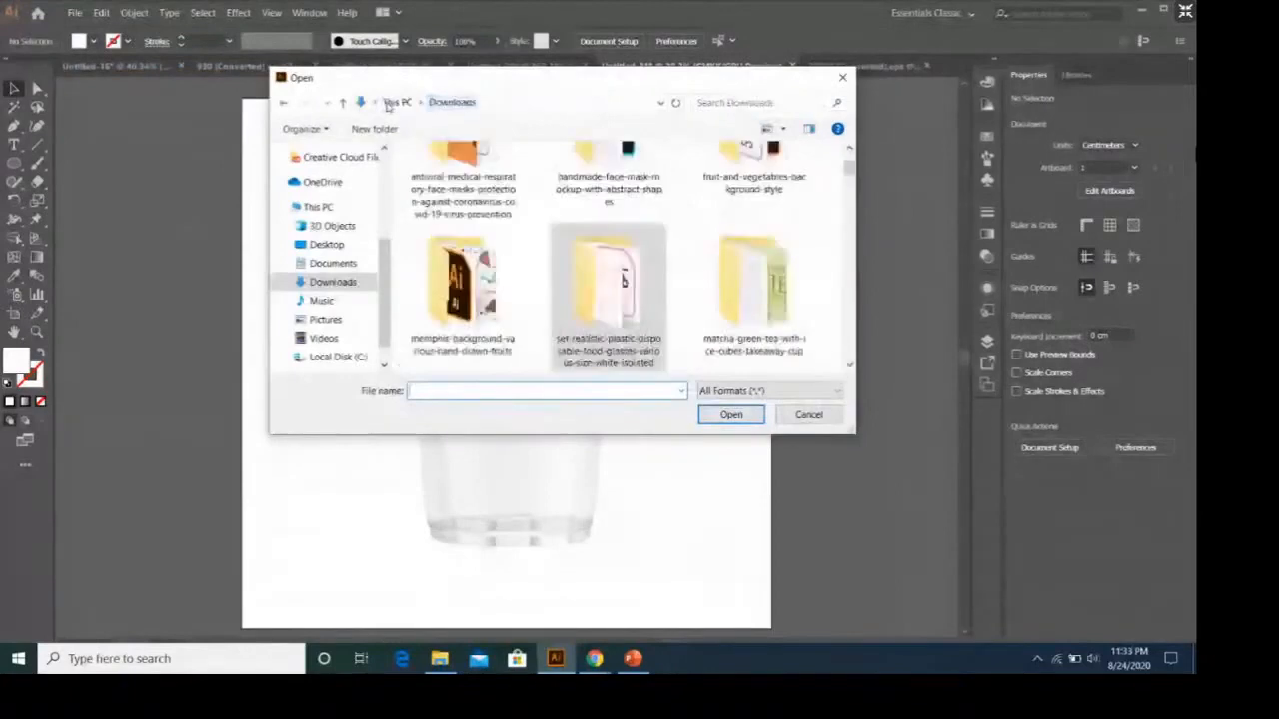
scroll(568, 260, up, 3)
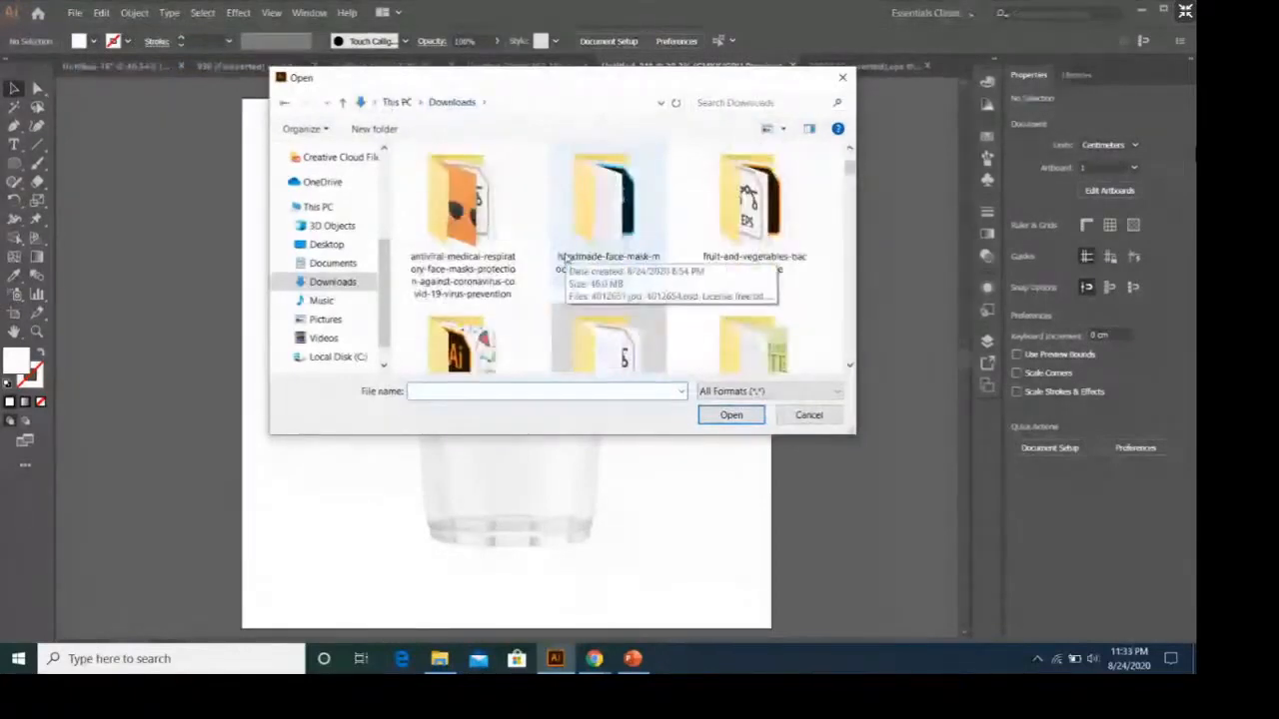
scroll(565, 258, down, 1)
scroll(566, 258, up, 1)
double_click(751, 220)
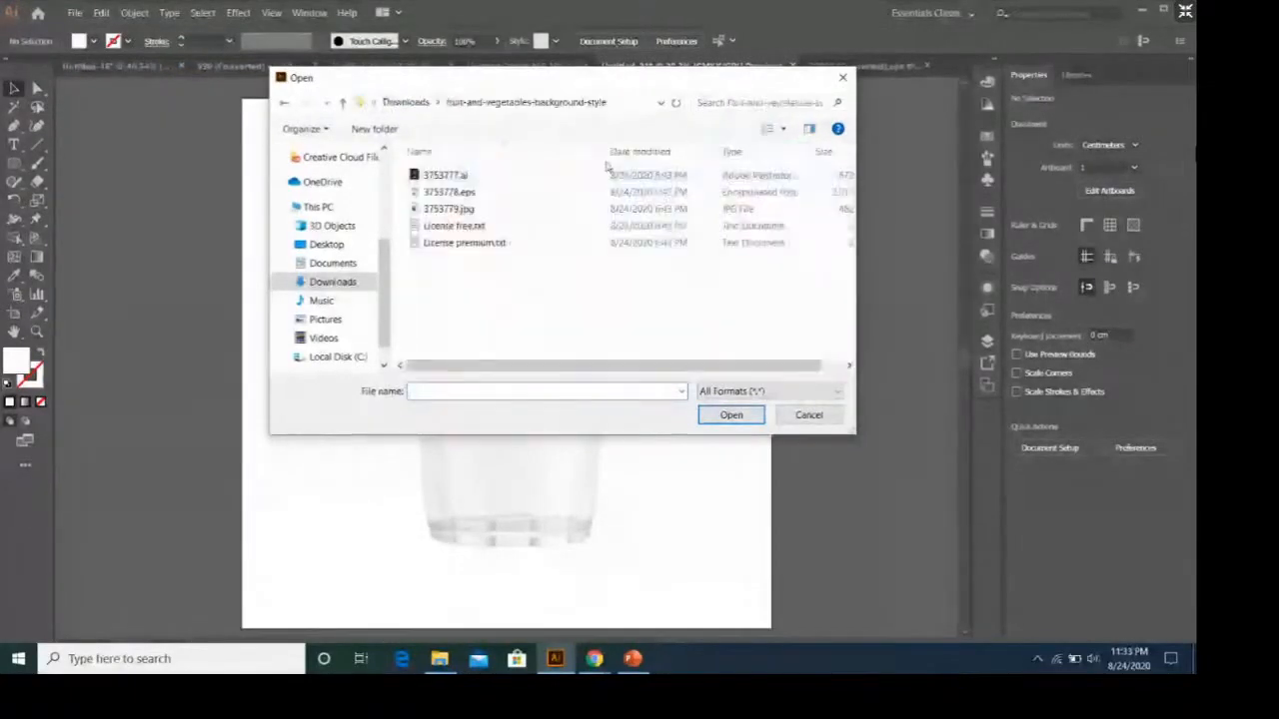
click(487, 177)
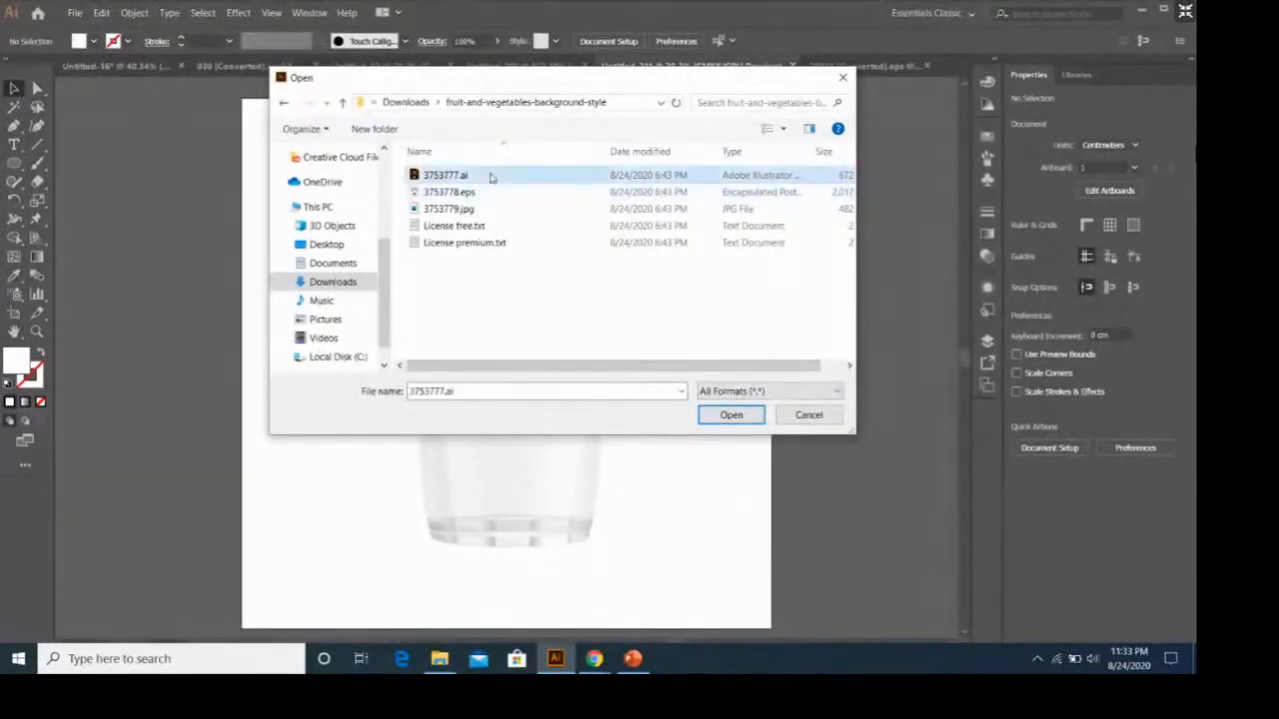
click(487, 195)
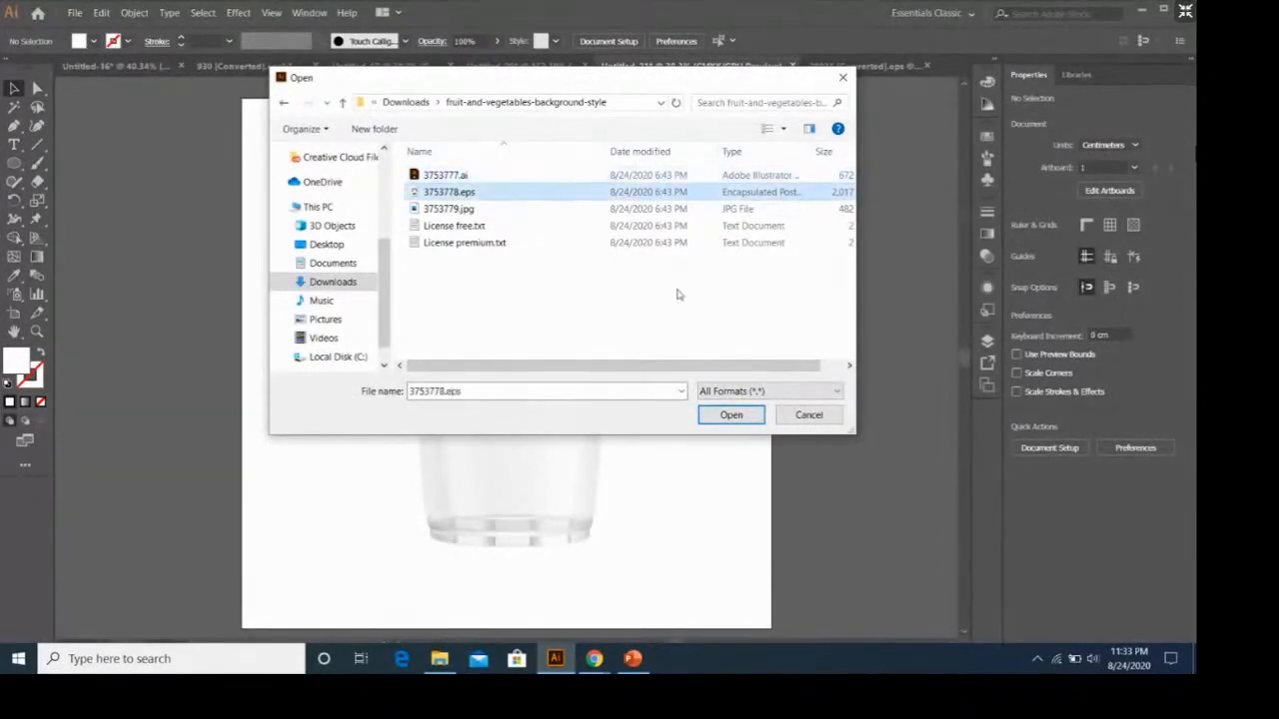
click(734, 418)
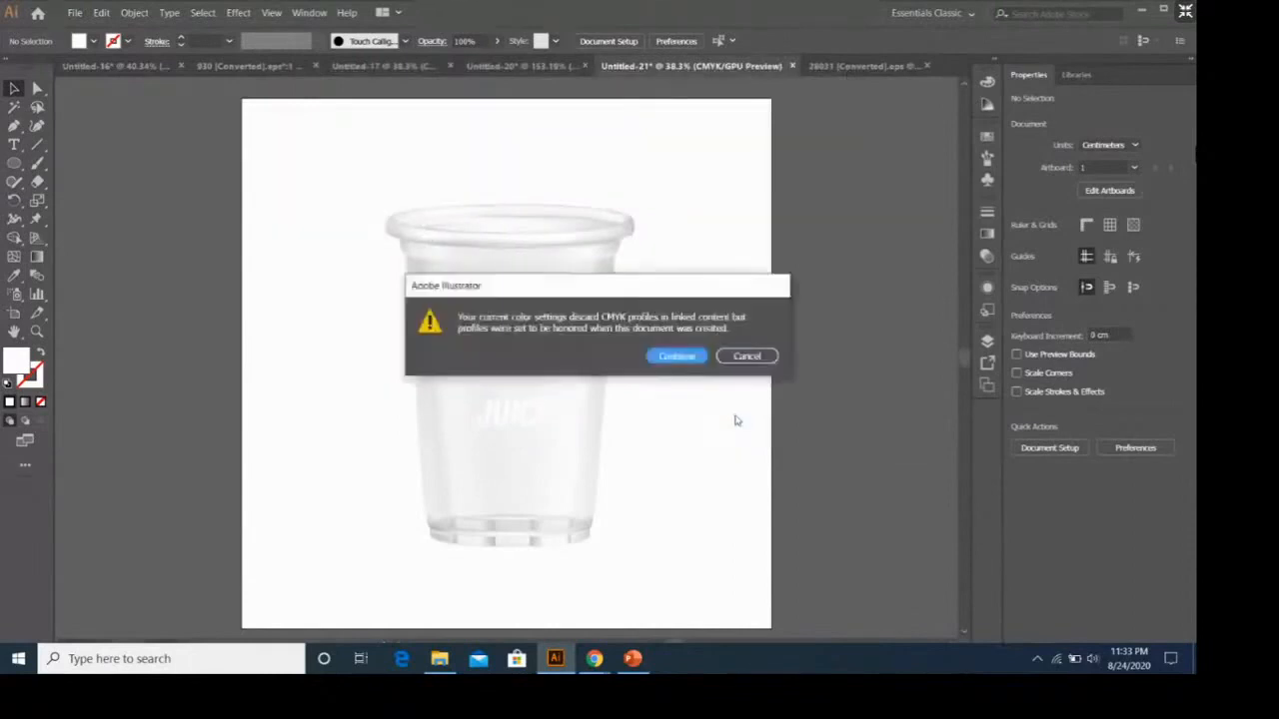
click(683, 354)
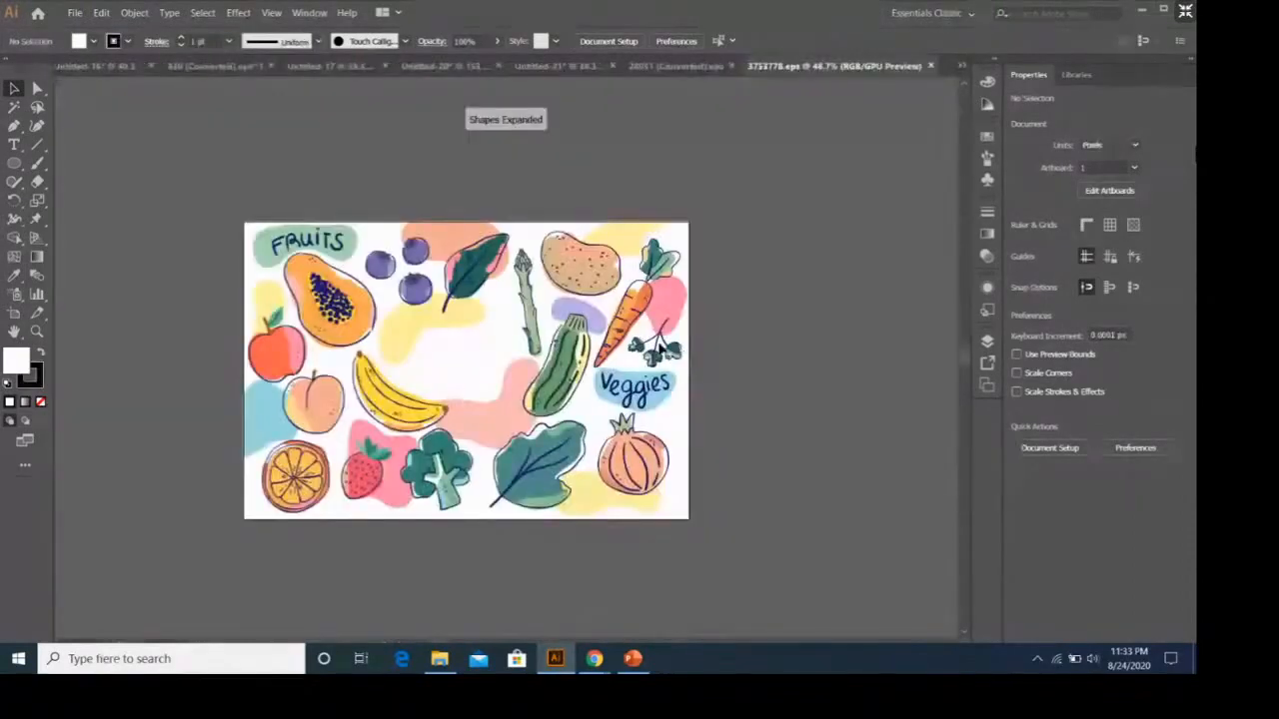
Separate the white 750 x 500 px background from the fruit and vegetable artwork and delete it.
click(581, 264)
click(508, 352)
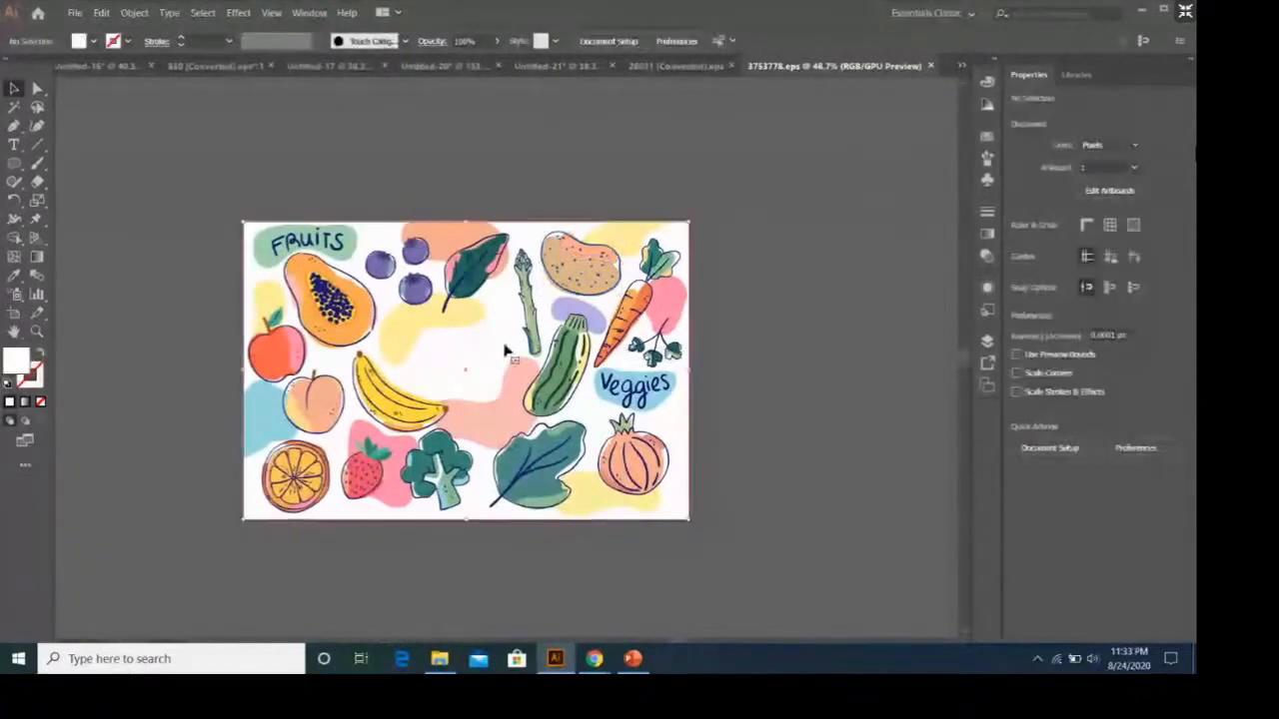
click(759, 298)
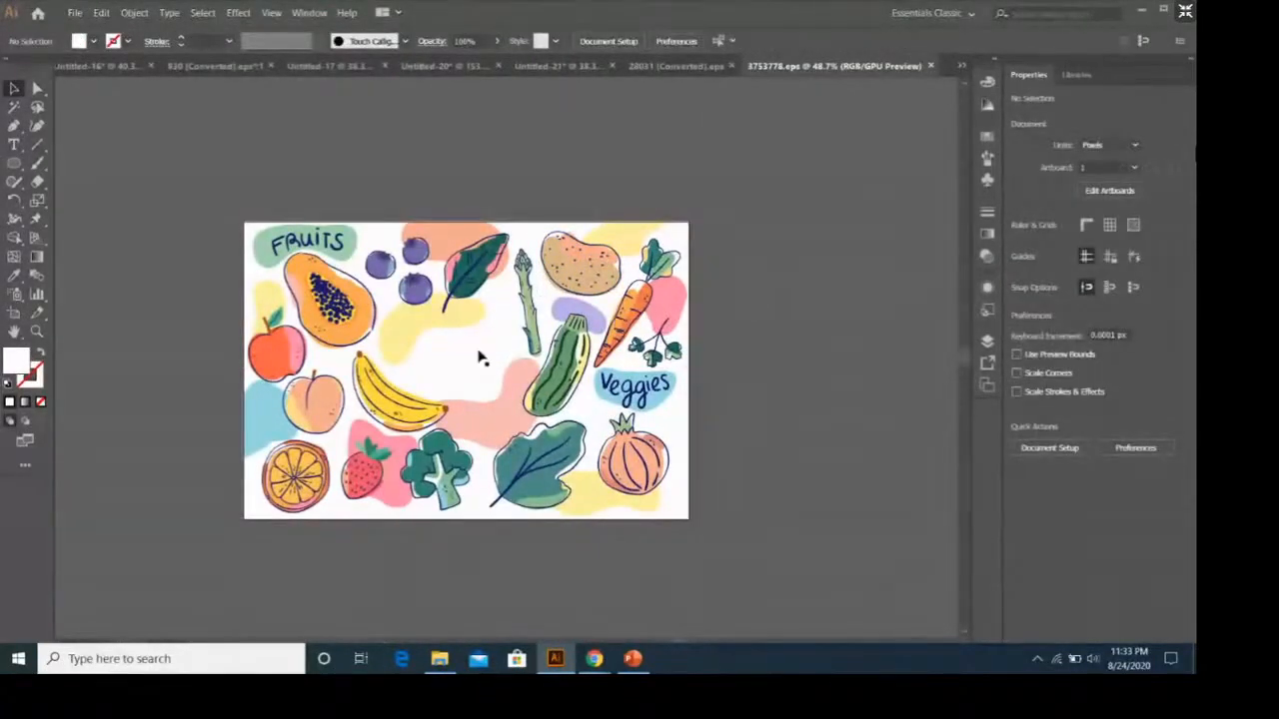
click(480, 359)
click(710, 295)
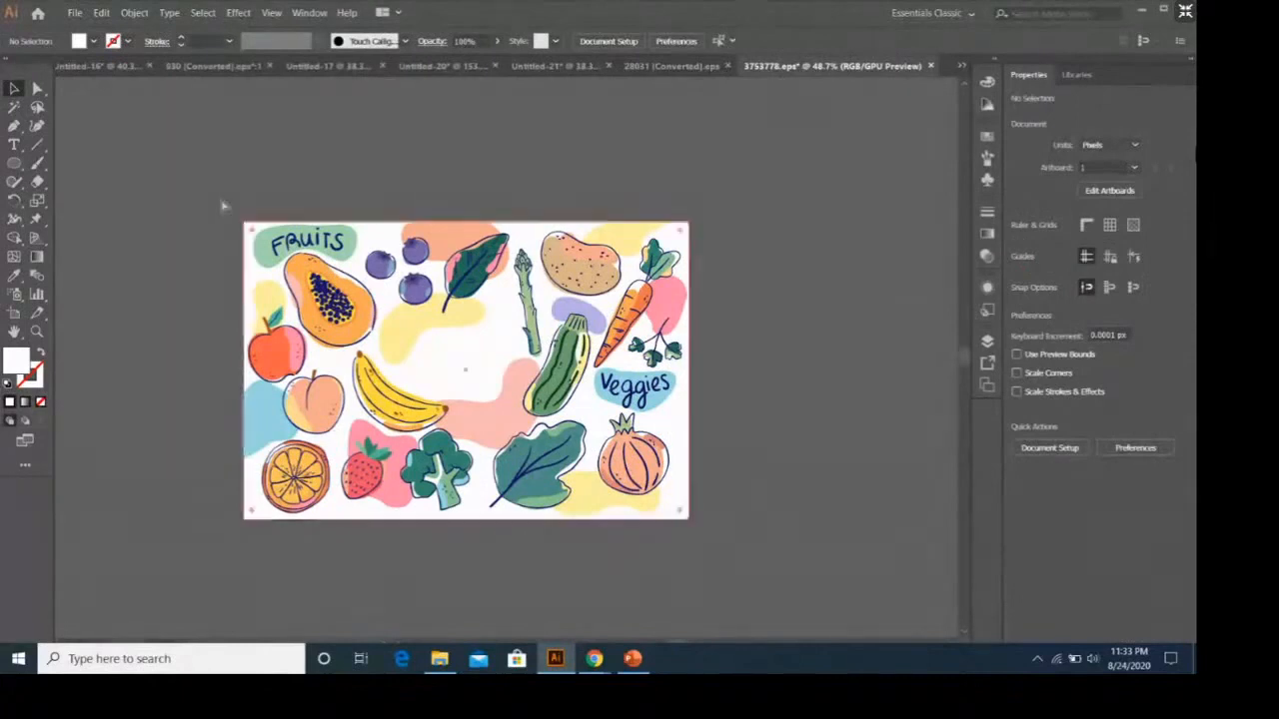
key(ctrl+a)
drag(527, 385, 711, 352)
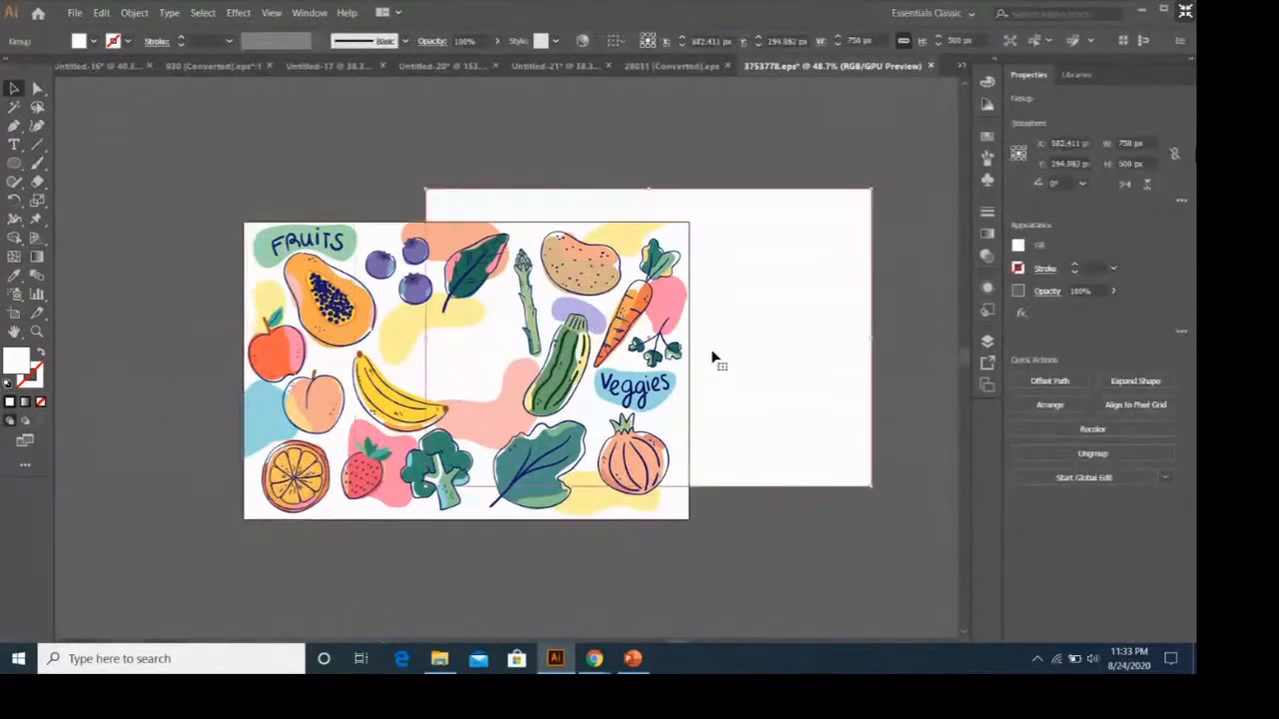
drag(748, 289, 779, 396)
drag(744, 351, 711, 261)
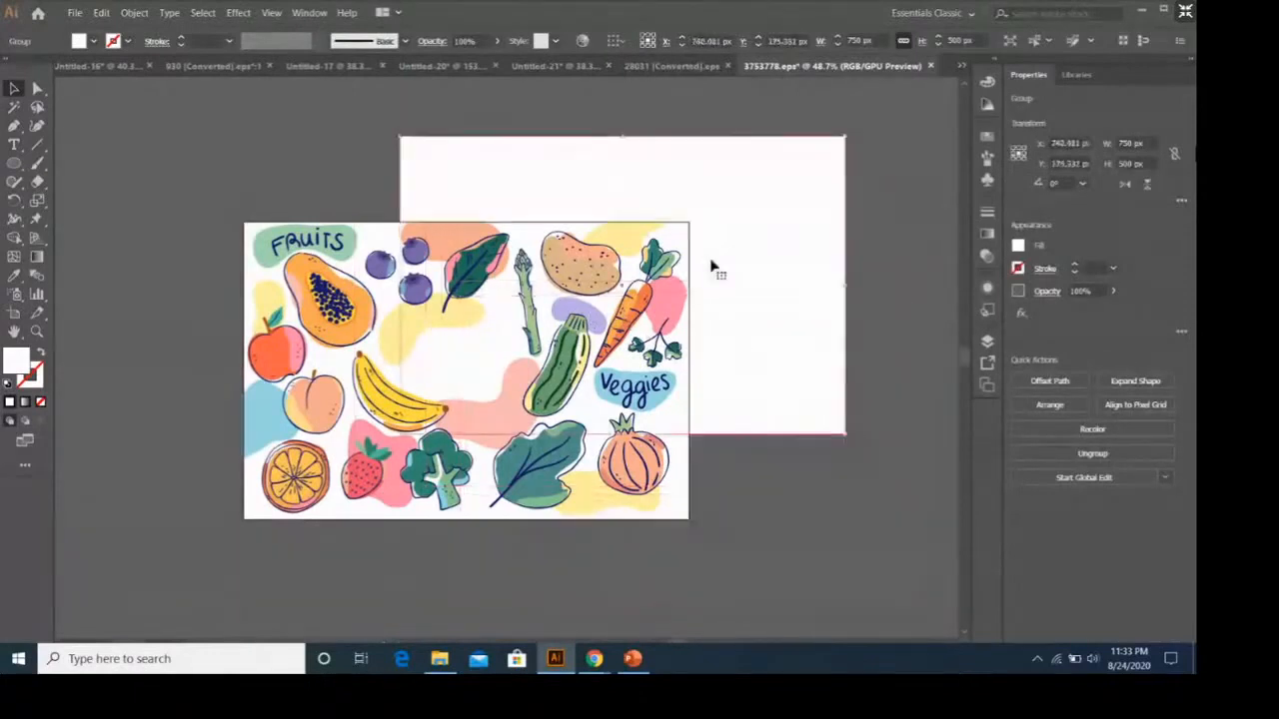
key(Delete)
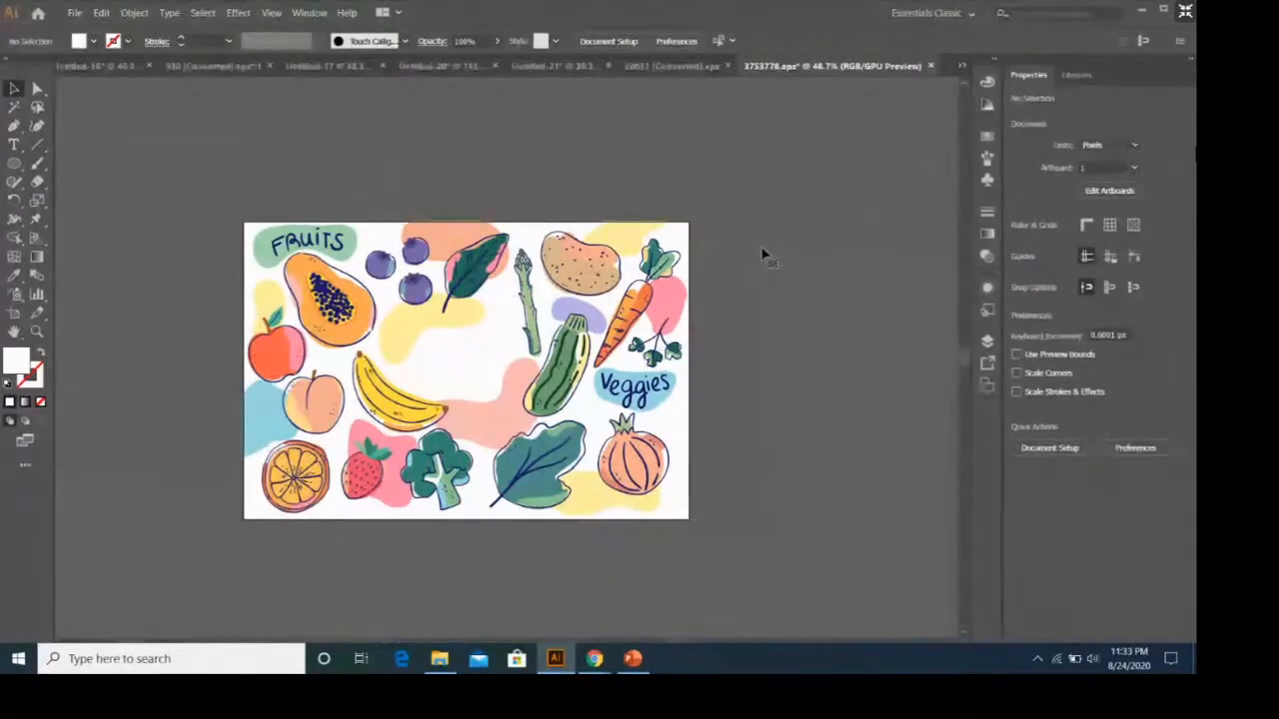
Group all the fruit and vegetable drawings and move the group up and to the right, partly off the artboard.
drag(194, 183, 775, 553)
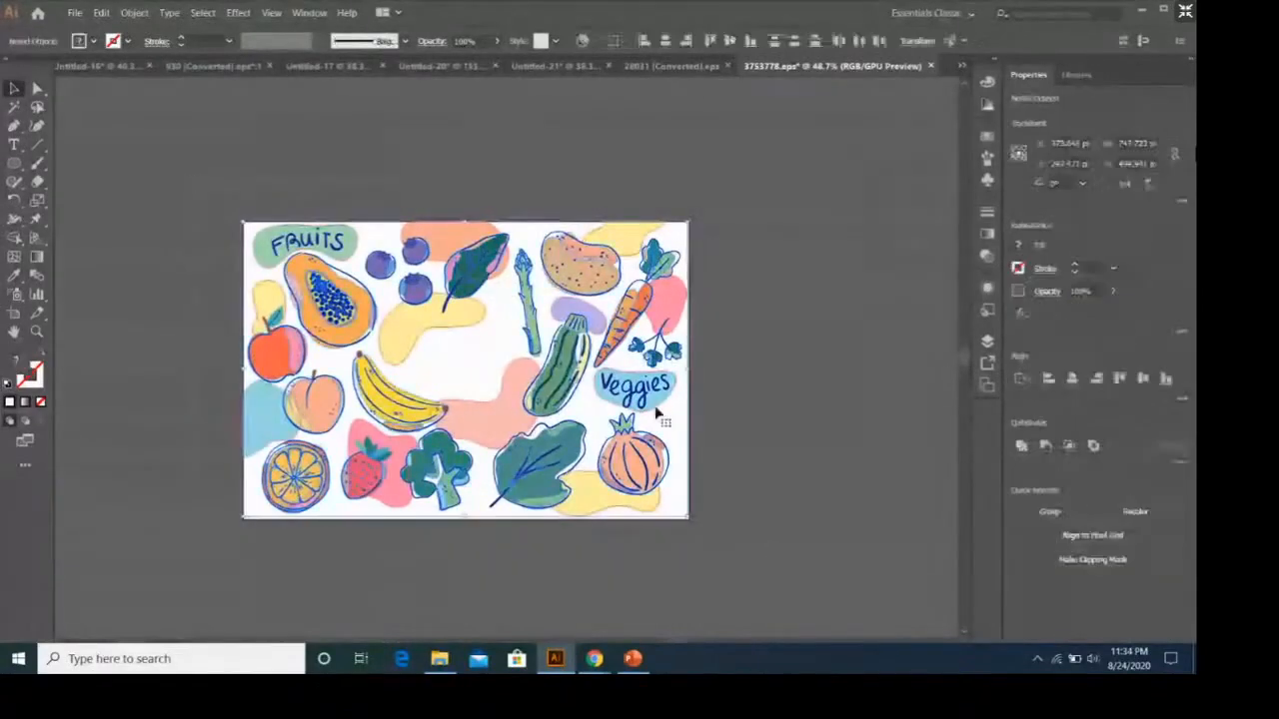
right_click(656, 412)
click(680, 469)
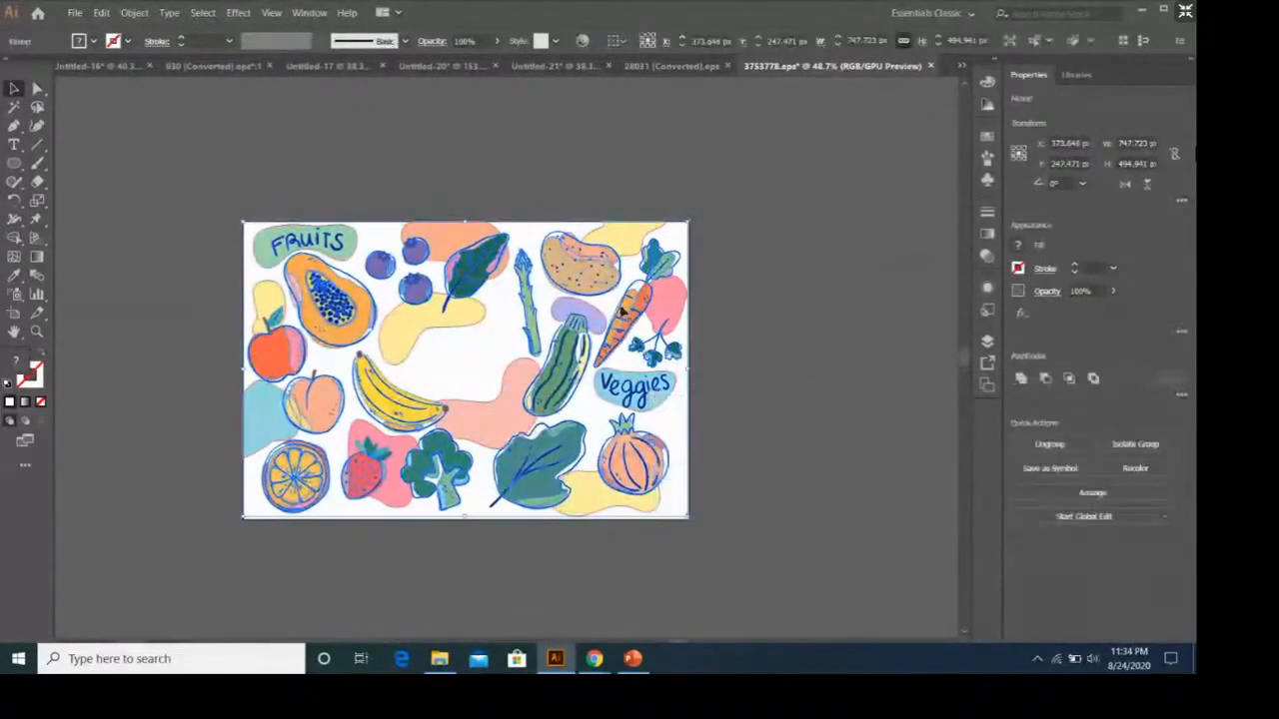
drag(623, 309, 860, 210)
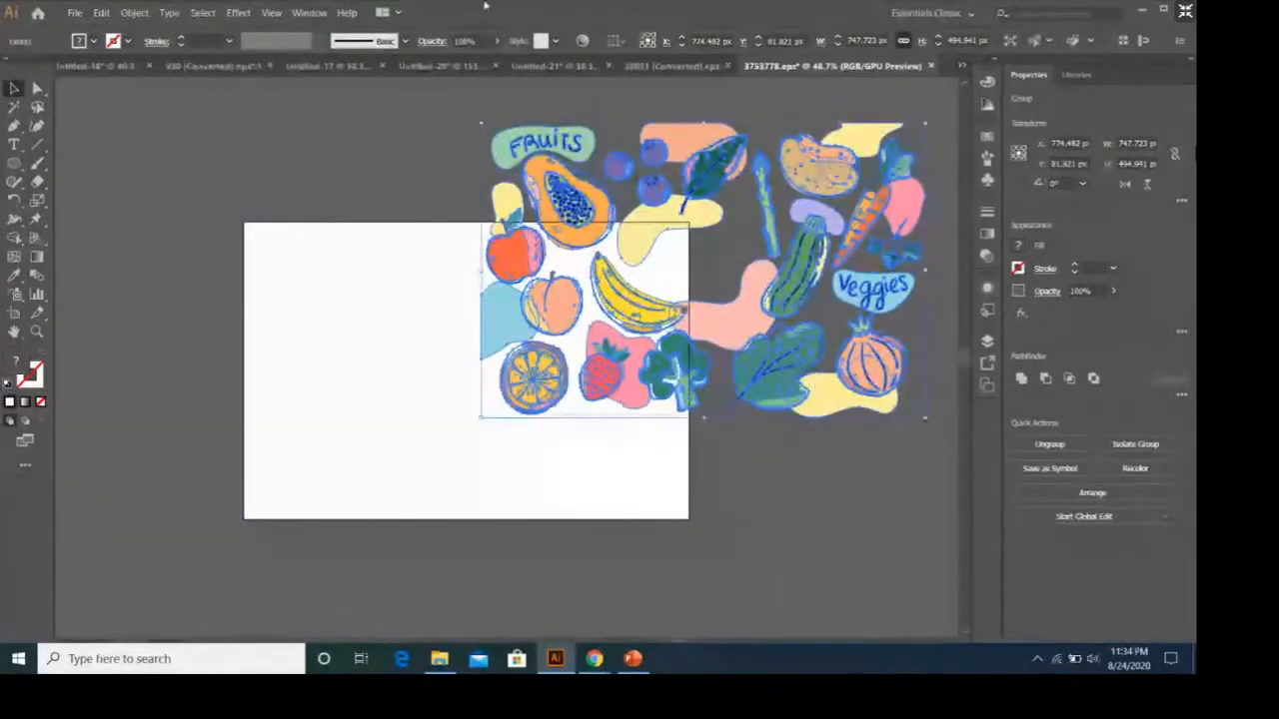
Paste the fruit and vegetable group into Untitled-21 and position it over the cup's body.
click(552, 65)
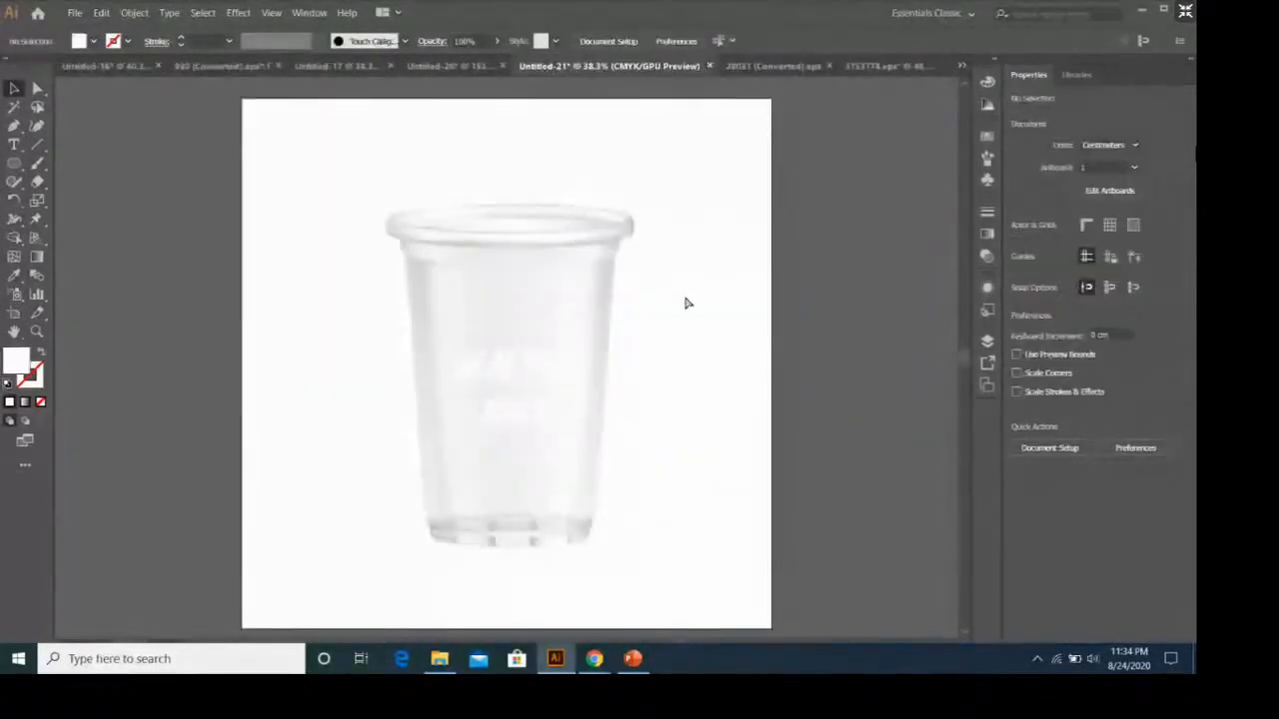
key(ctrl+v)
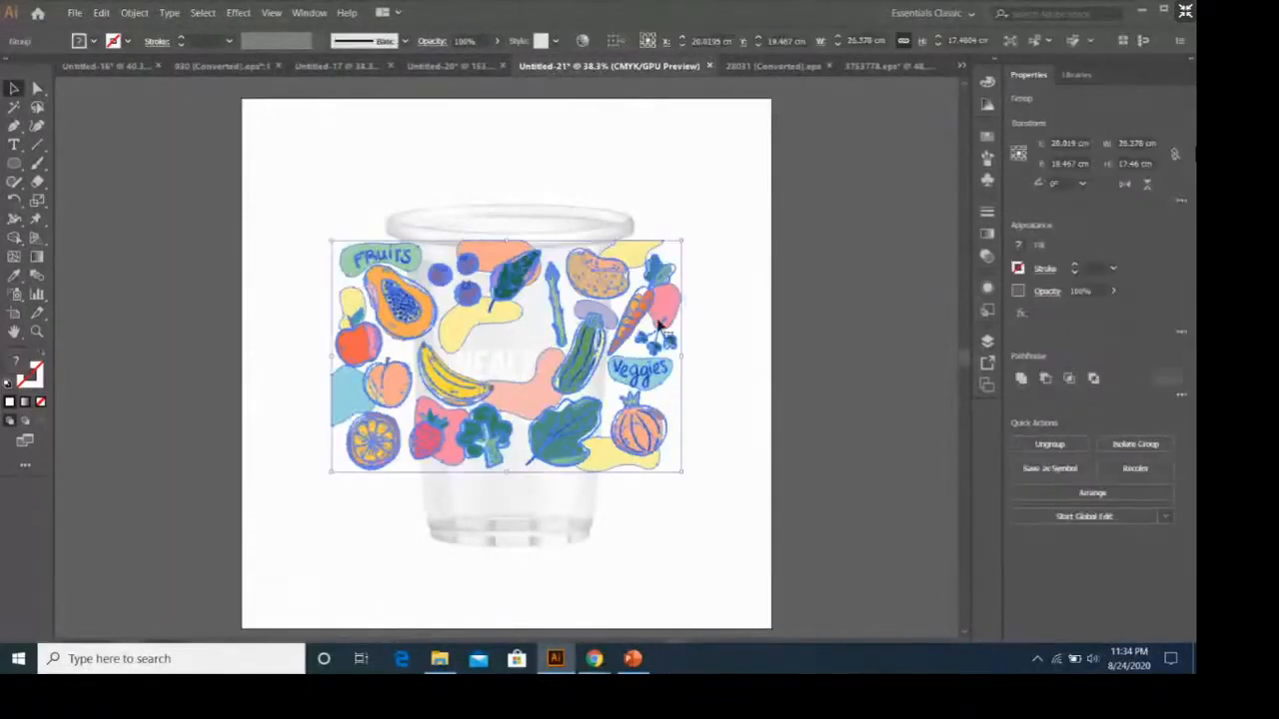
drag(659, 325, 651, 353)
click(732, 363)
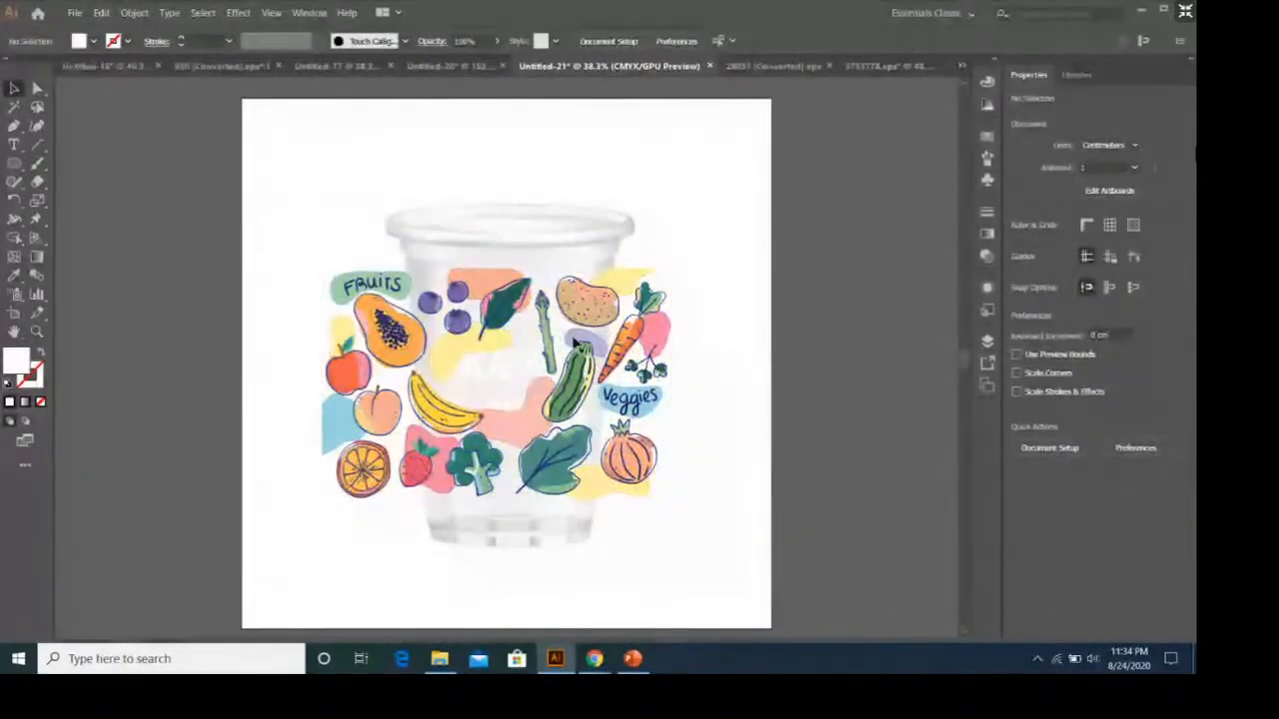
Move the cup out from behind the artwork and back again, placing it slightly left of the artboard's centre.
click(600, 253)
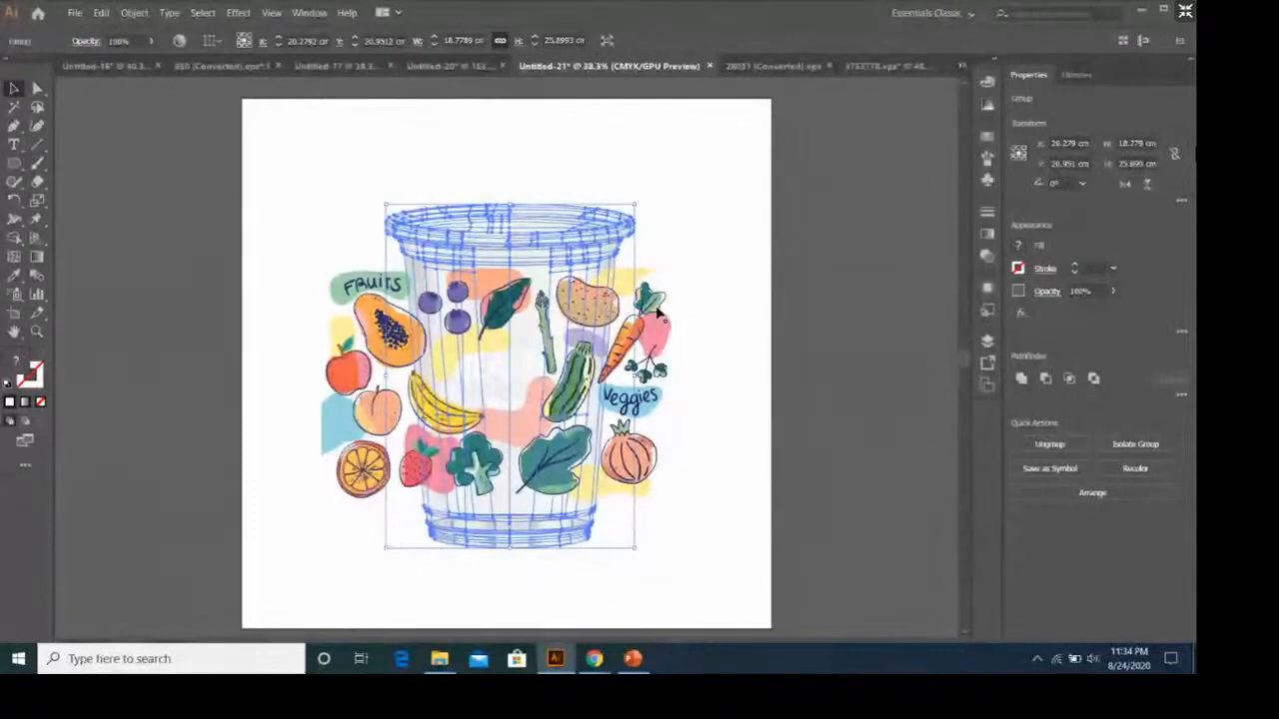
click(716, 235)
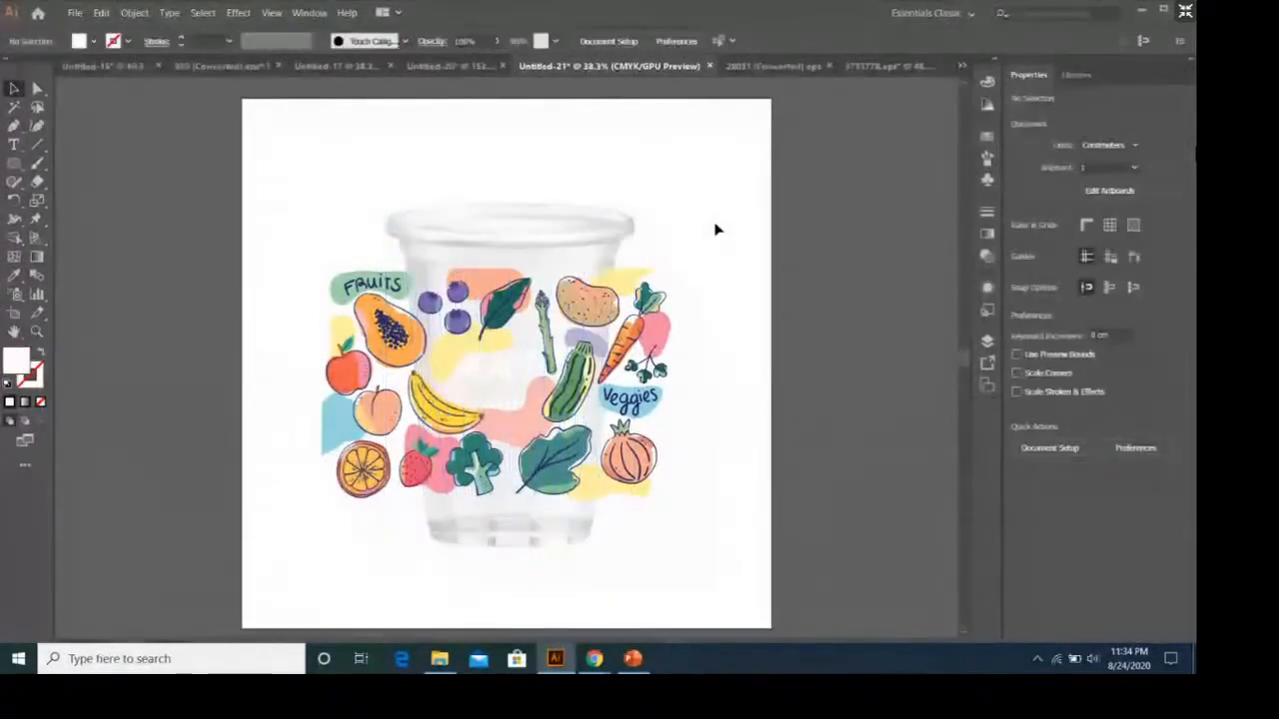
click(616, 250)
click(713, 266)
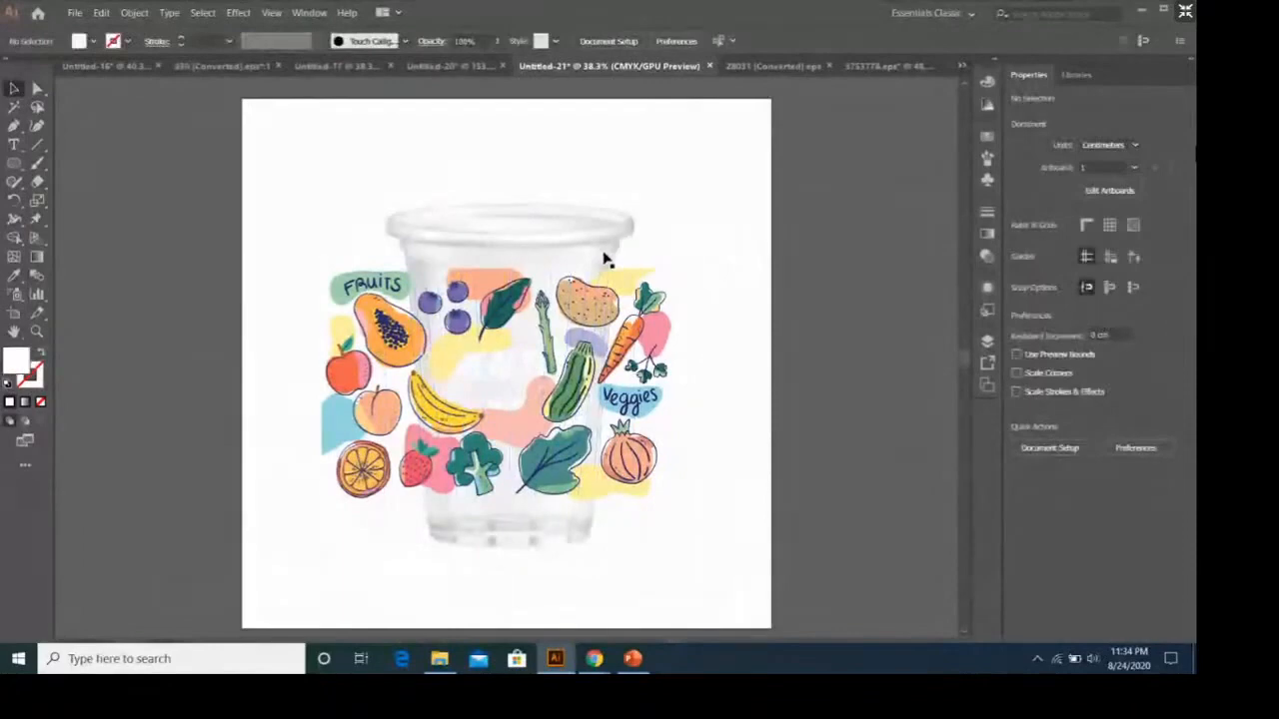
drag(604, 257, 889, 248)
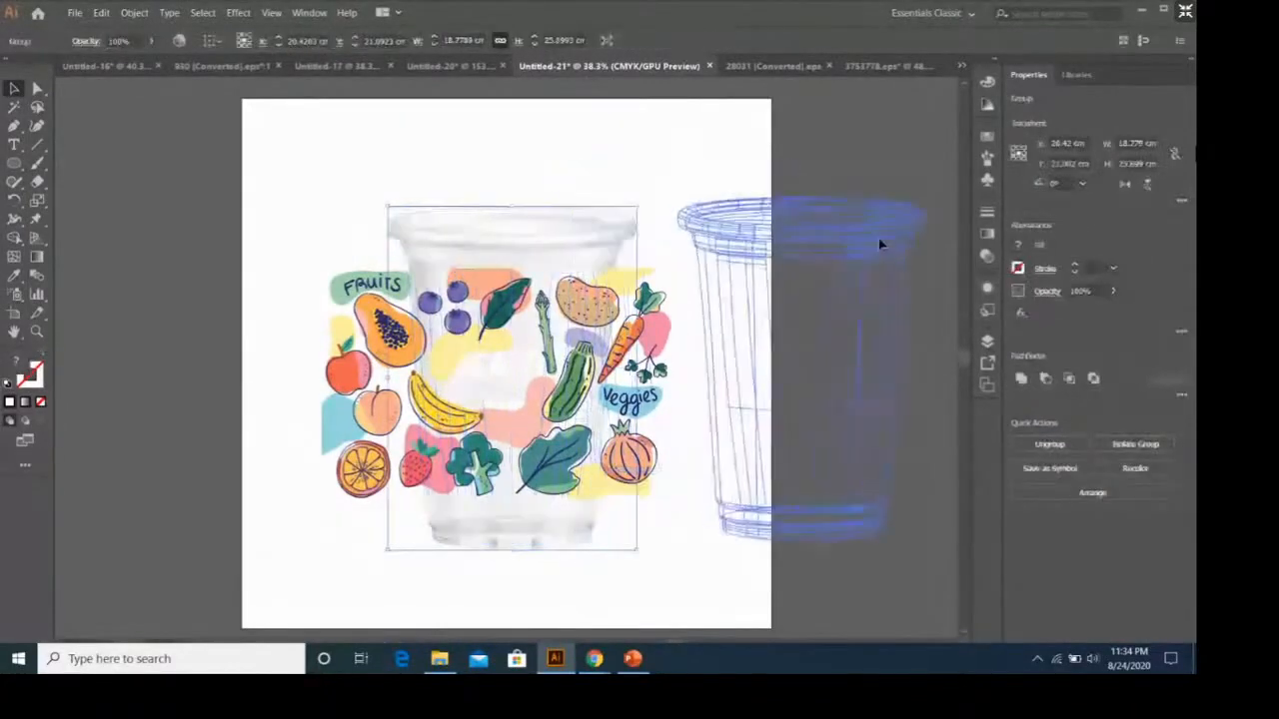
click(628, 202)
click(789, 301)
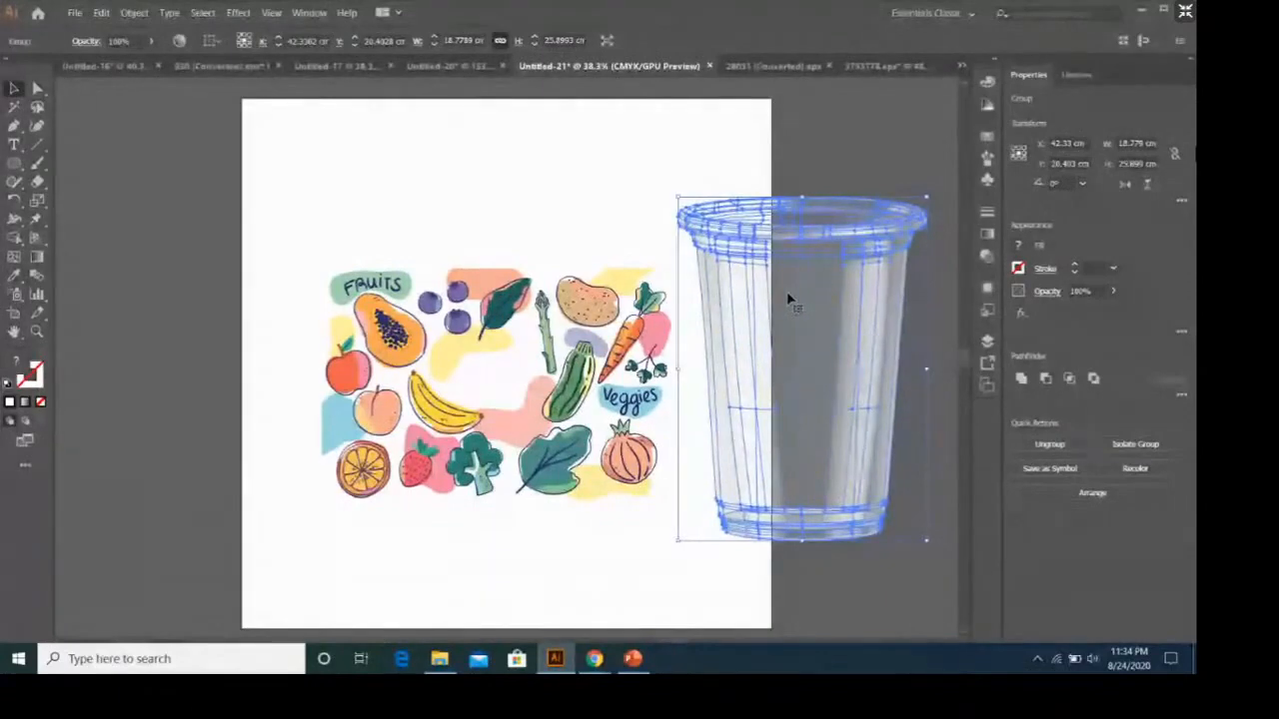
drag(786, 290, 478, 294)
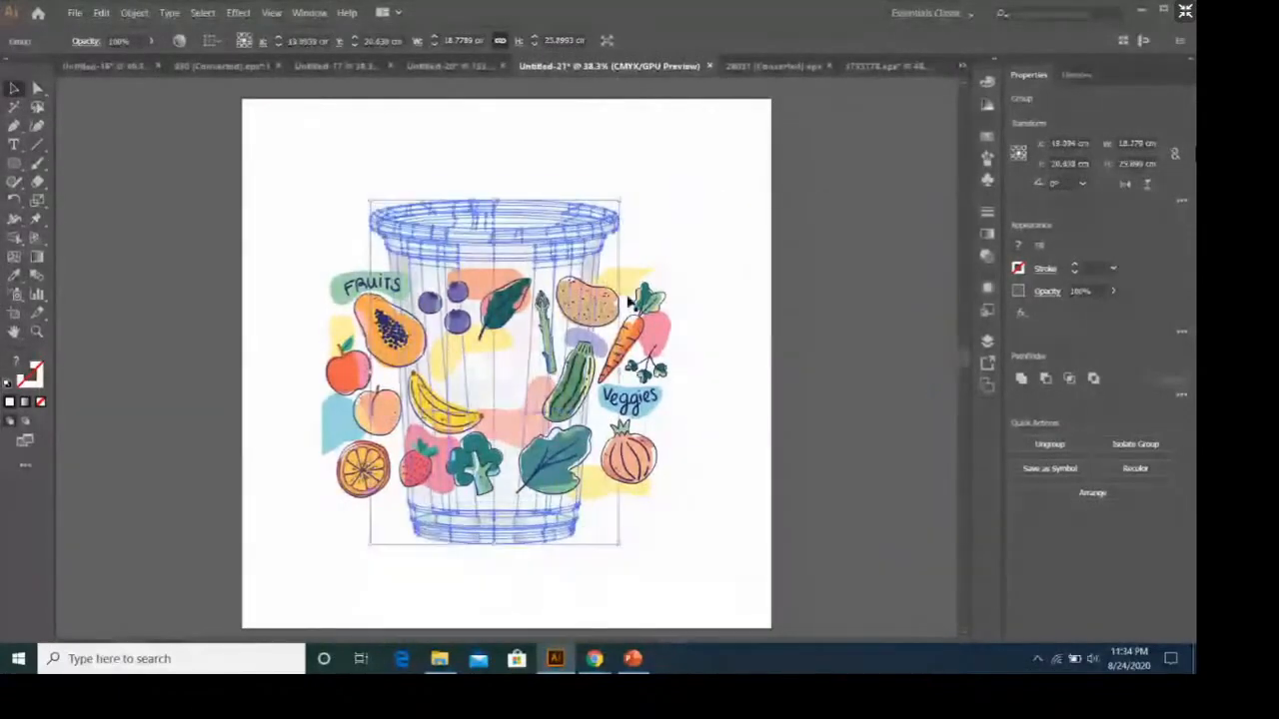
shift+click(343, 335)
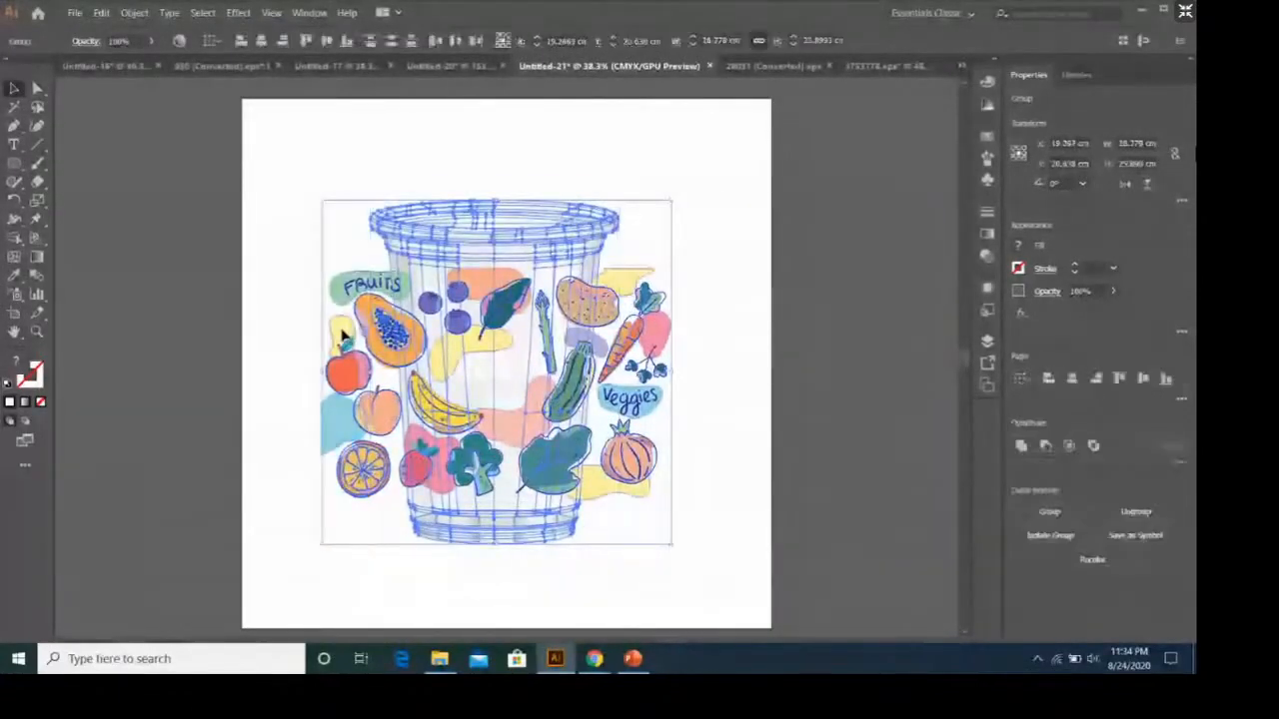
right_click(342, 335)
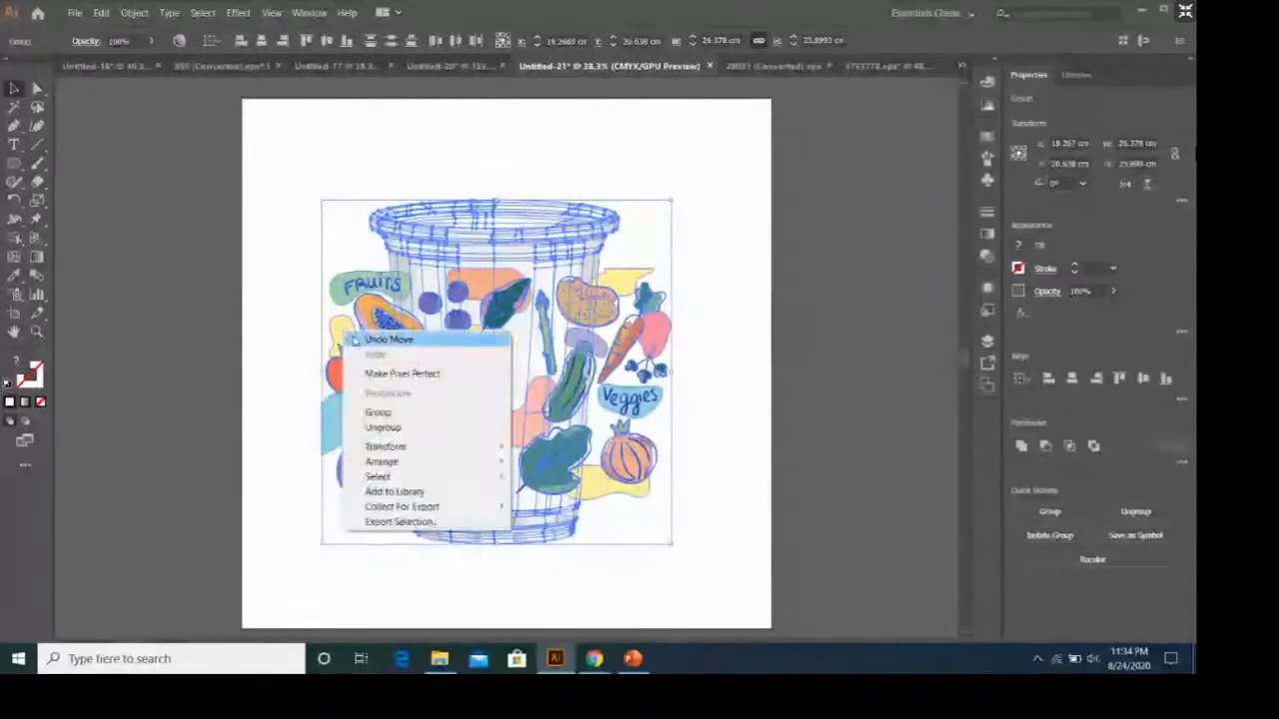
mouse_move(451, 507)
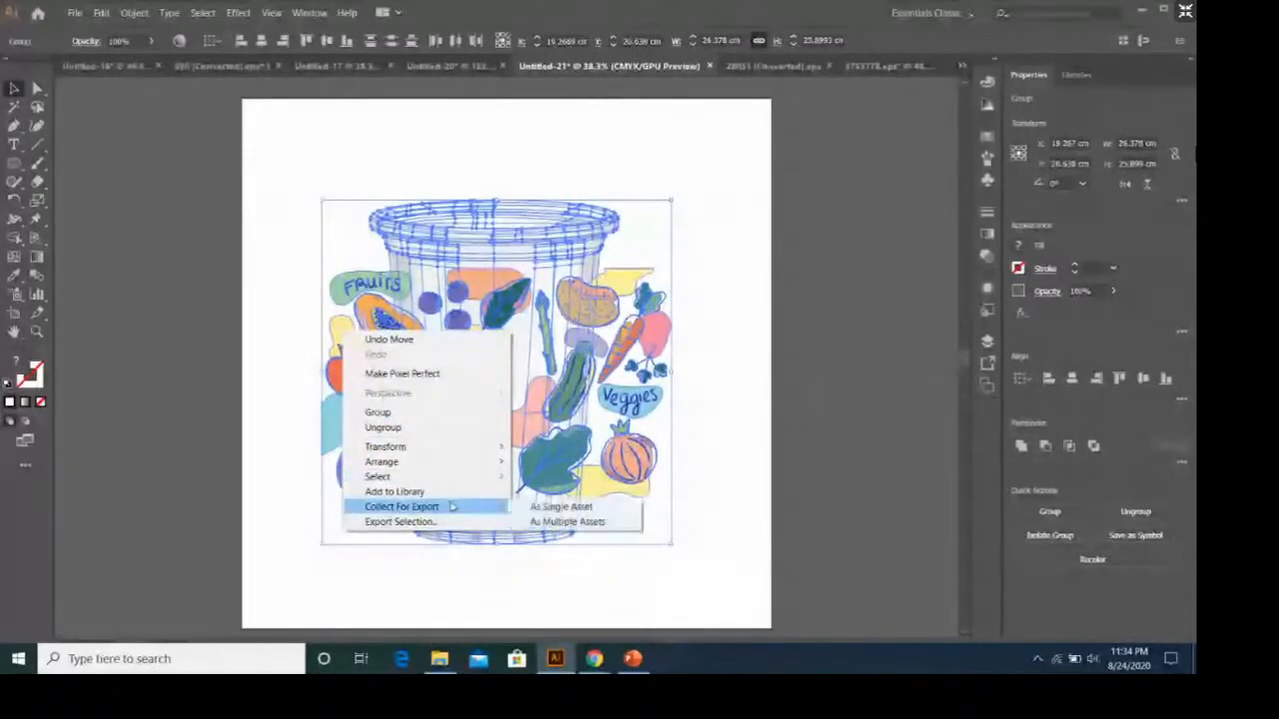
click(764, 356)
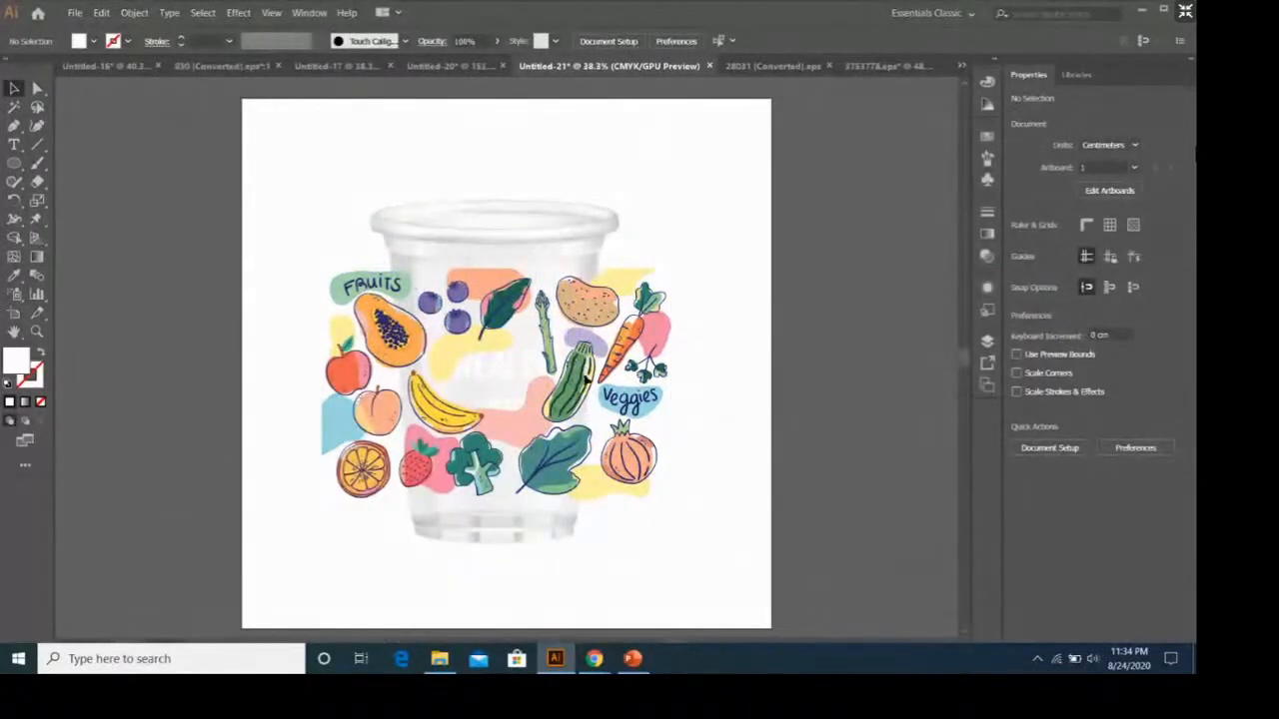
Move the fruit and vegetable group off the cup and trace the cup's body with the Pen tool as a closed white shape with curved ends.
drag(574, 333, 274, 338)
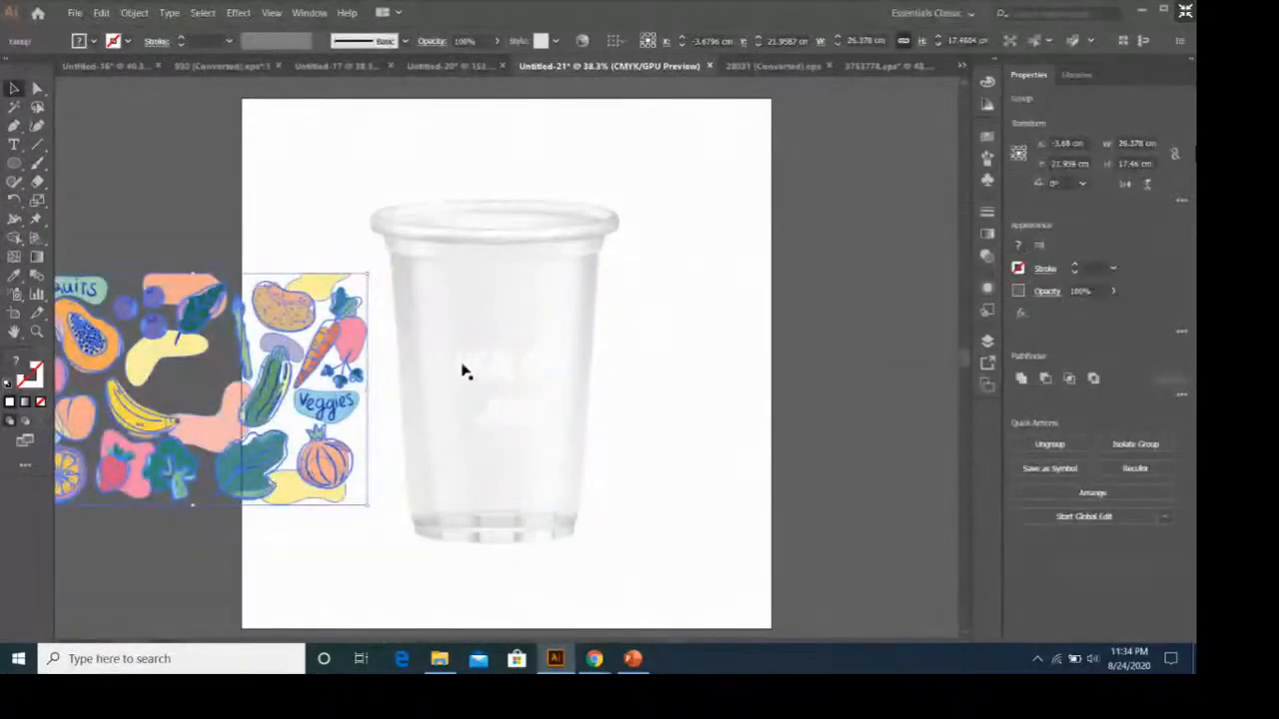
click(17, 125)
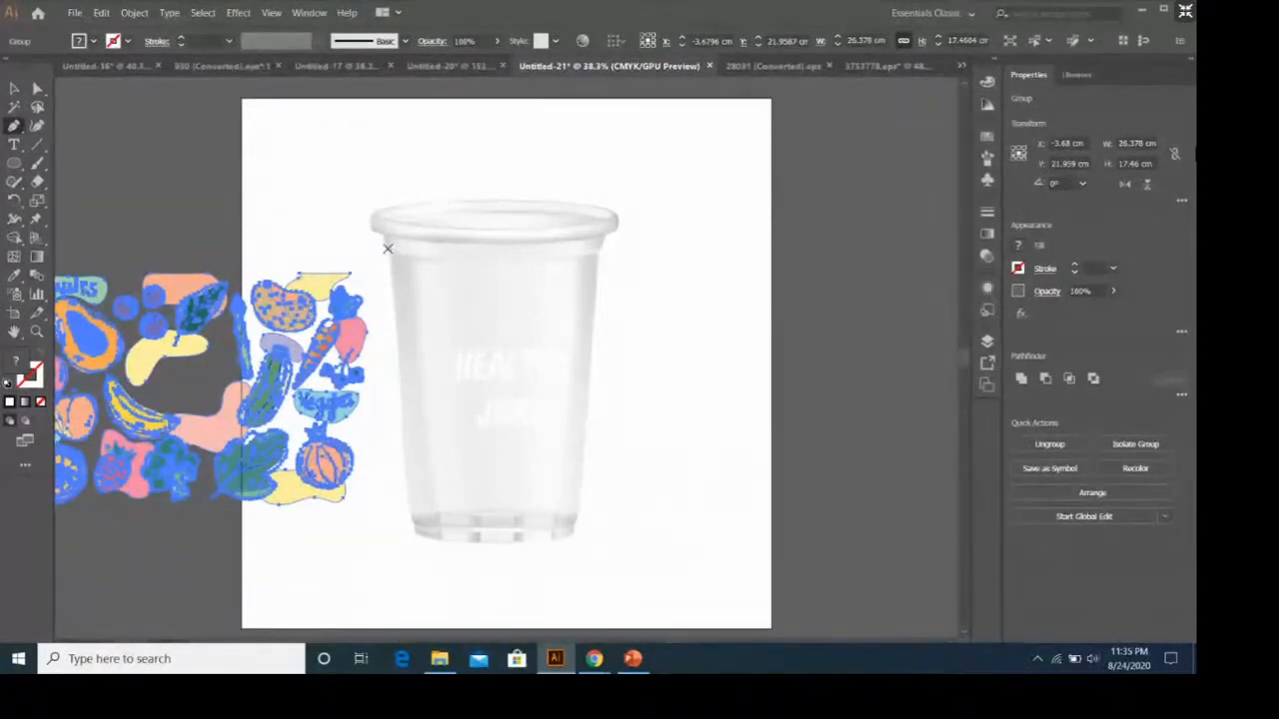
click(387, 248)
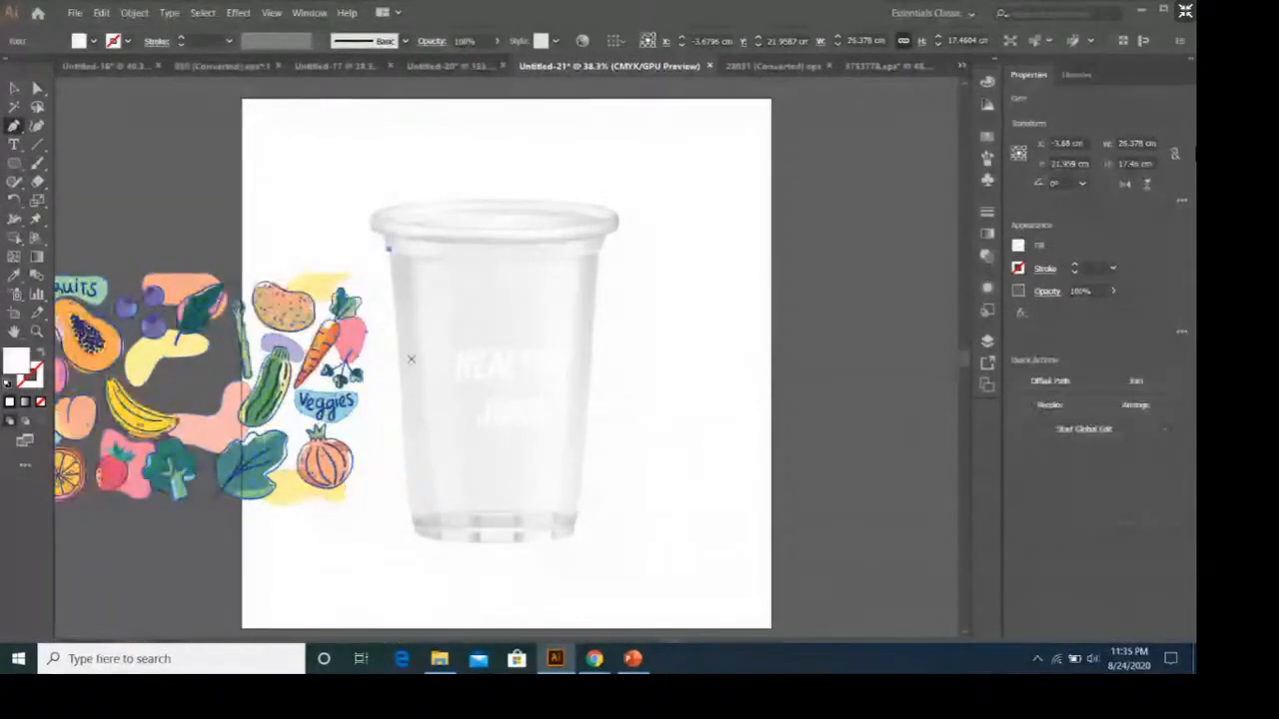
click(407, 504)
click(406, 504)
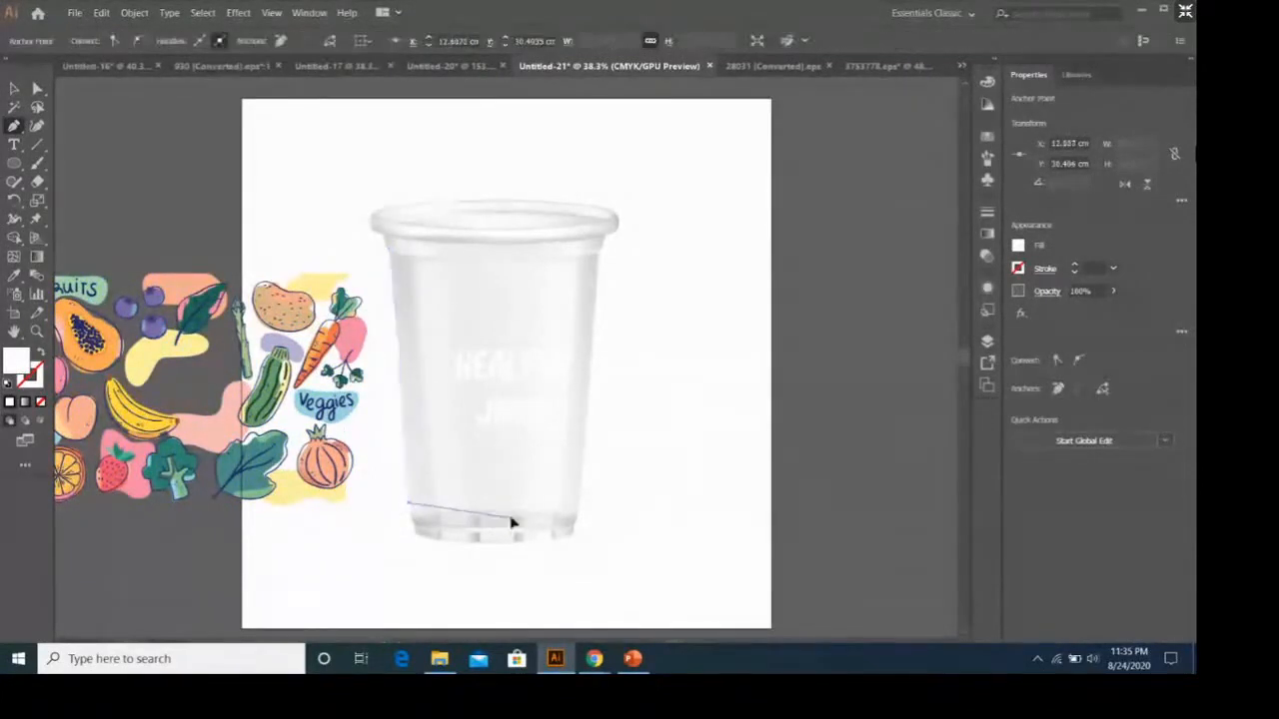
drag(510, 517, 548, 516)
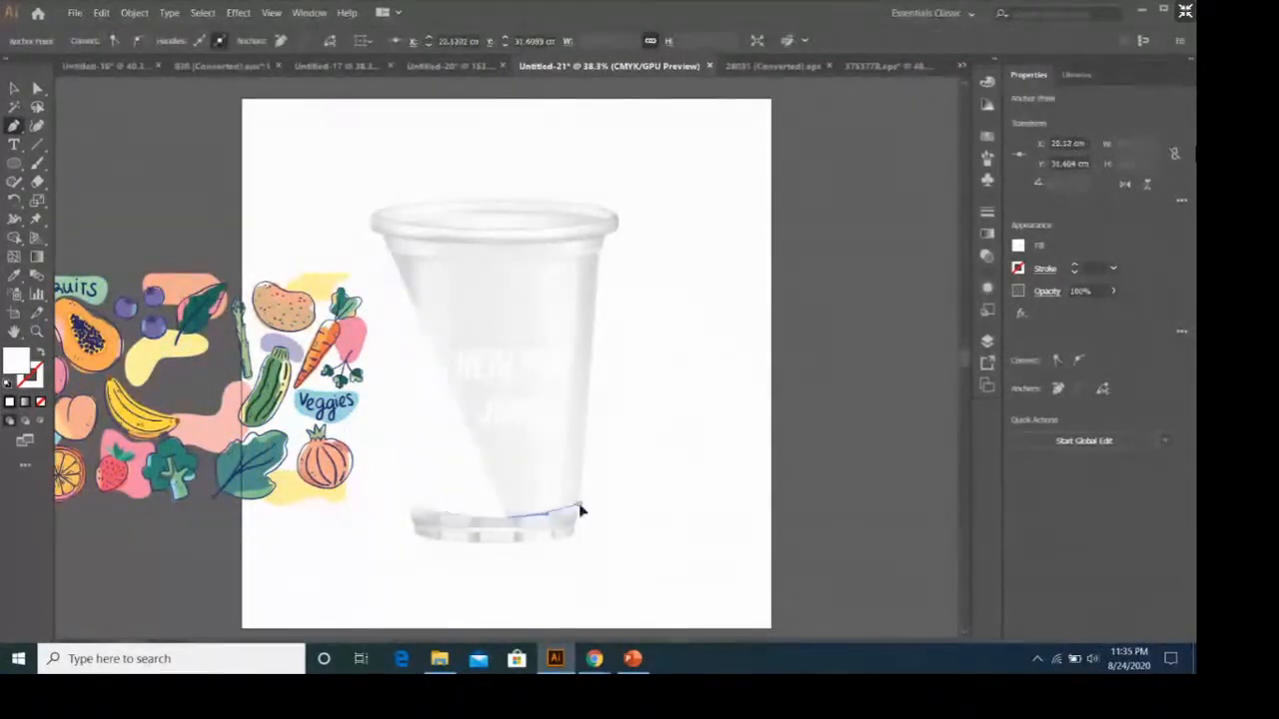
click(579, 505)
click(599, 249)
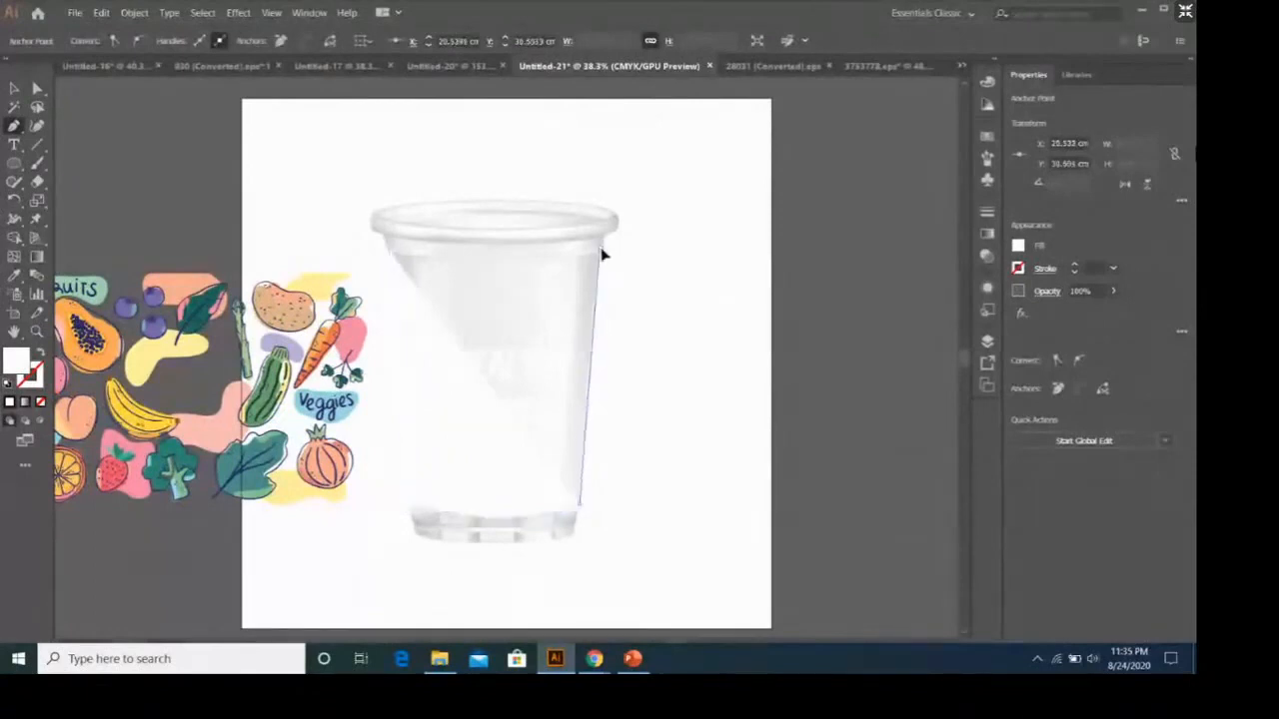
drag(389, 249, 266, 221)
key(ctrl+z)
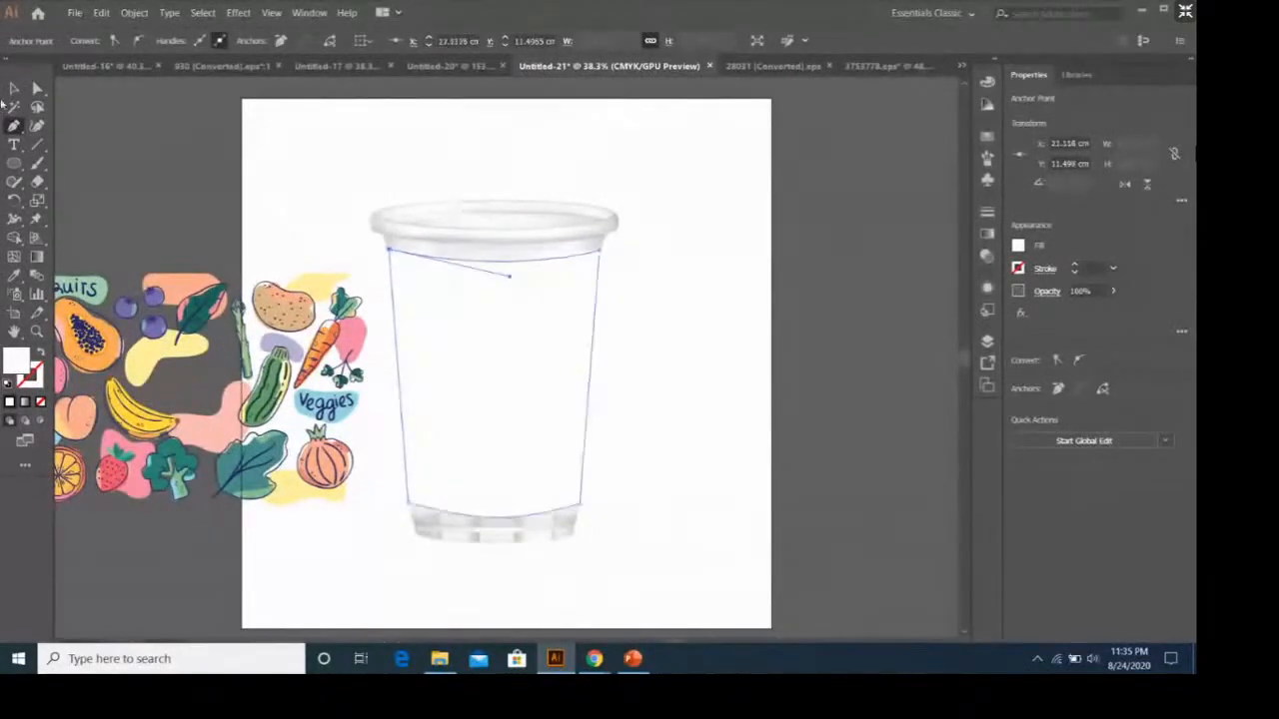
Move the fruit and vegetable group back over the cup and clip it to the traced body shape with a clipping mask.
click(14, 88)
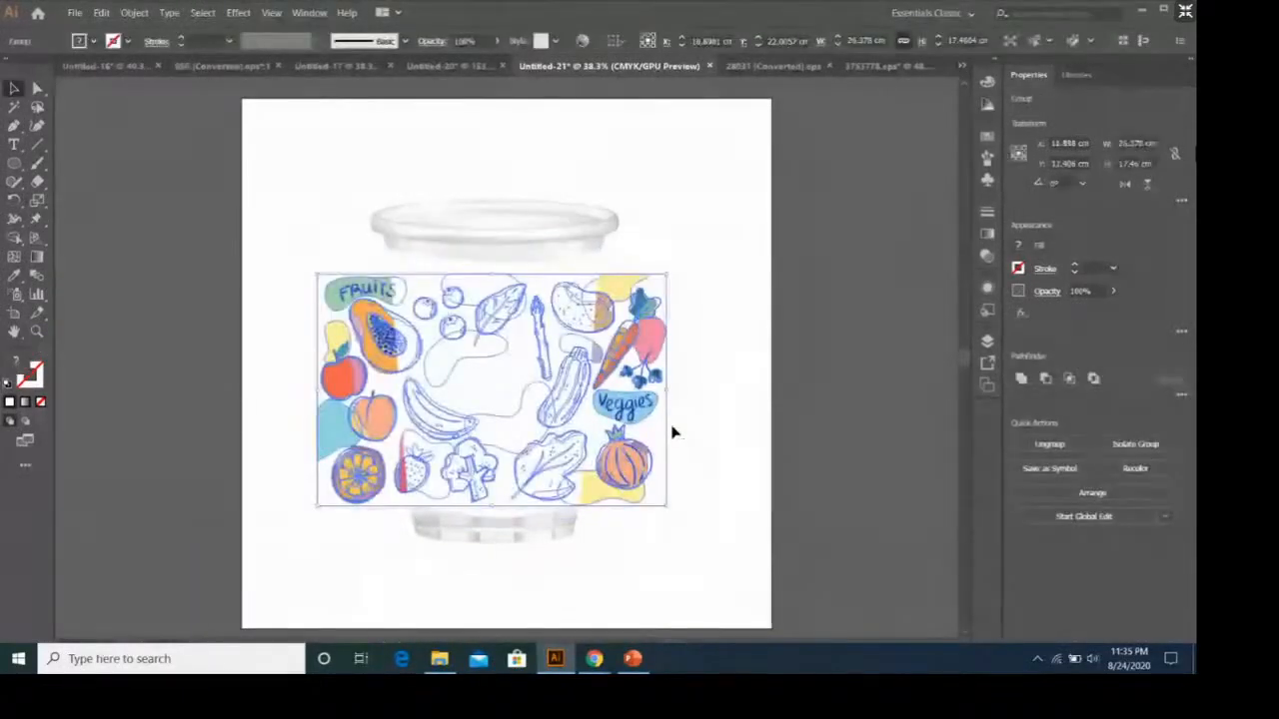
click(717, 366)
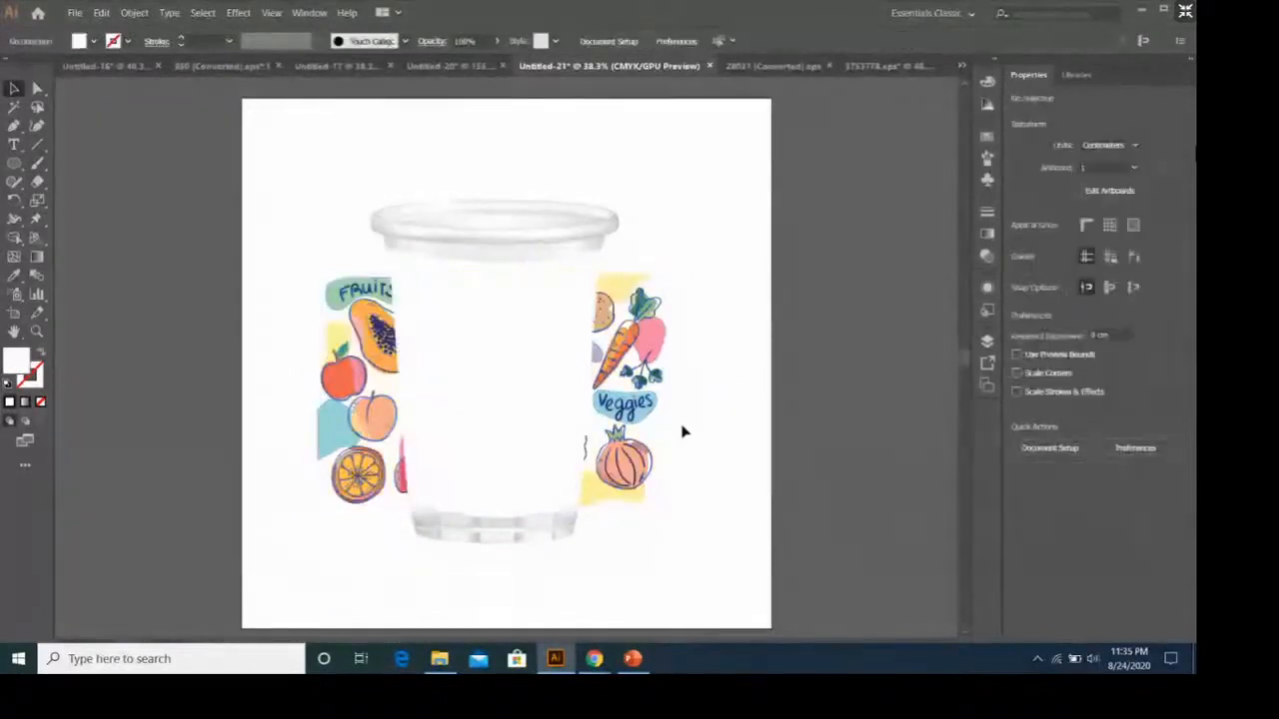
click(625, 351)
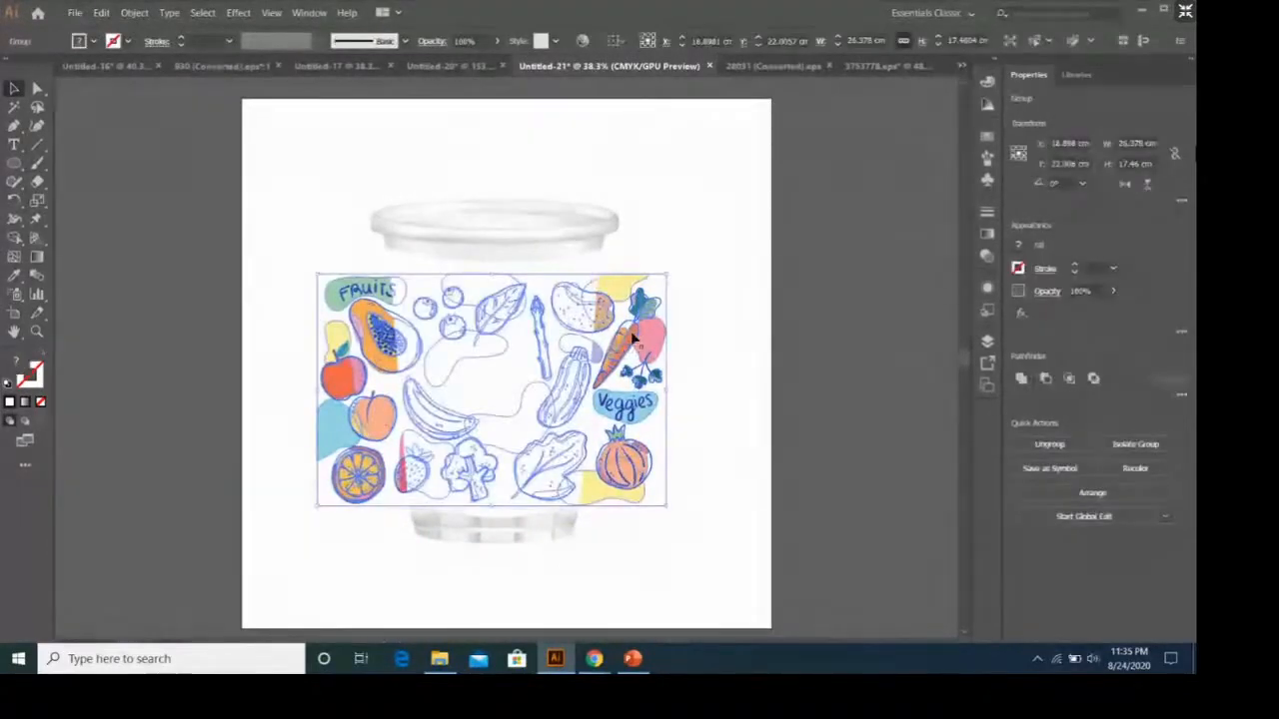
shift+click(593, 268)
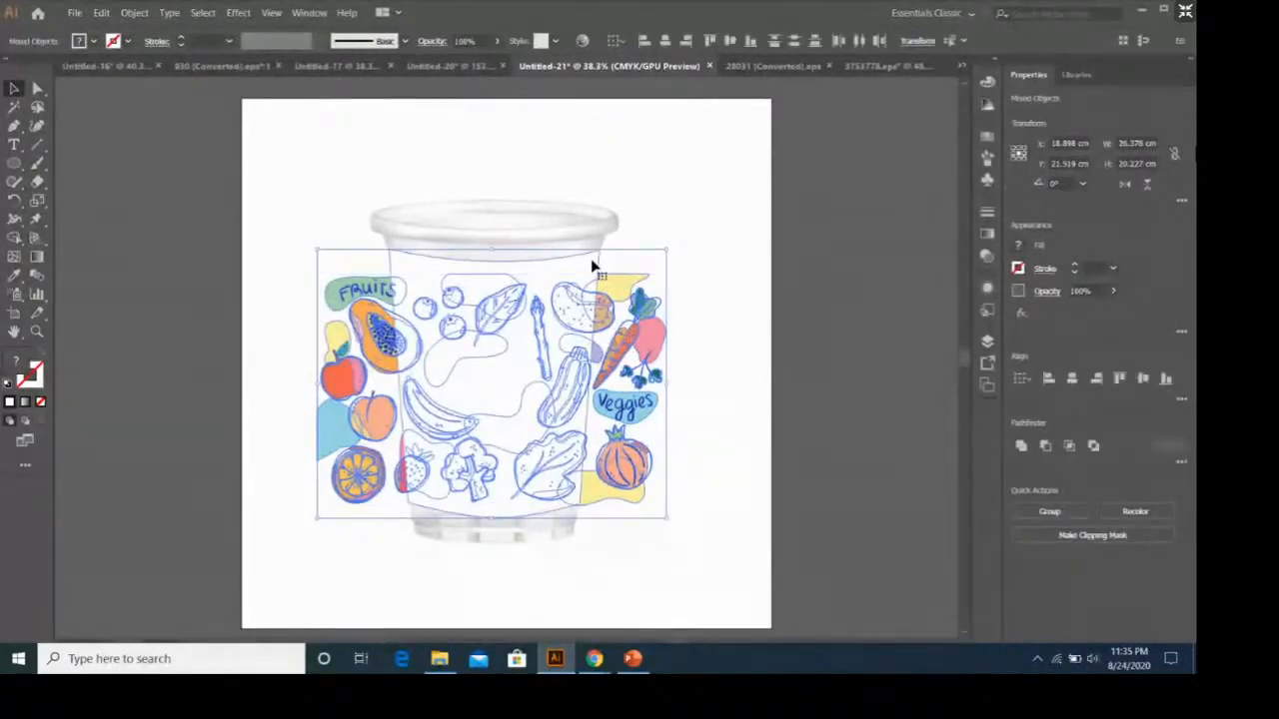
right_click(593, 268)
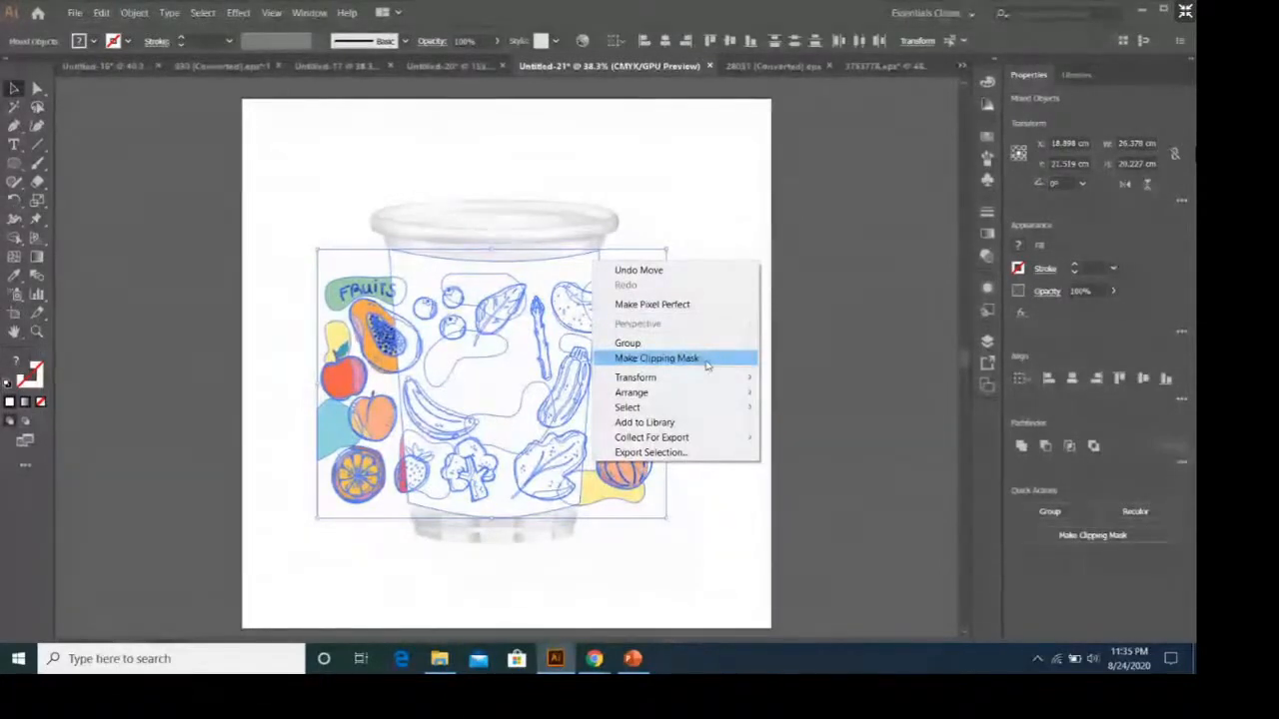
click(705, 365)
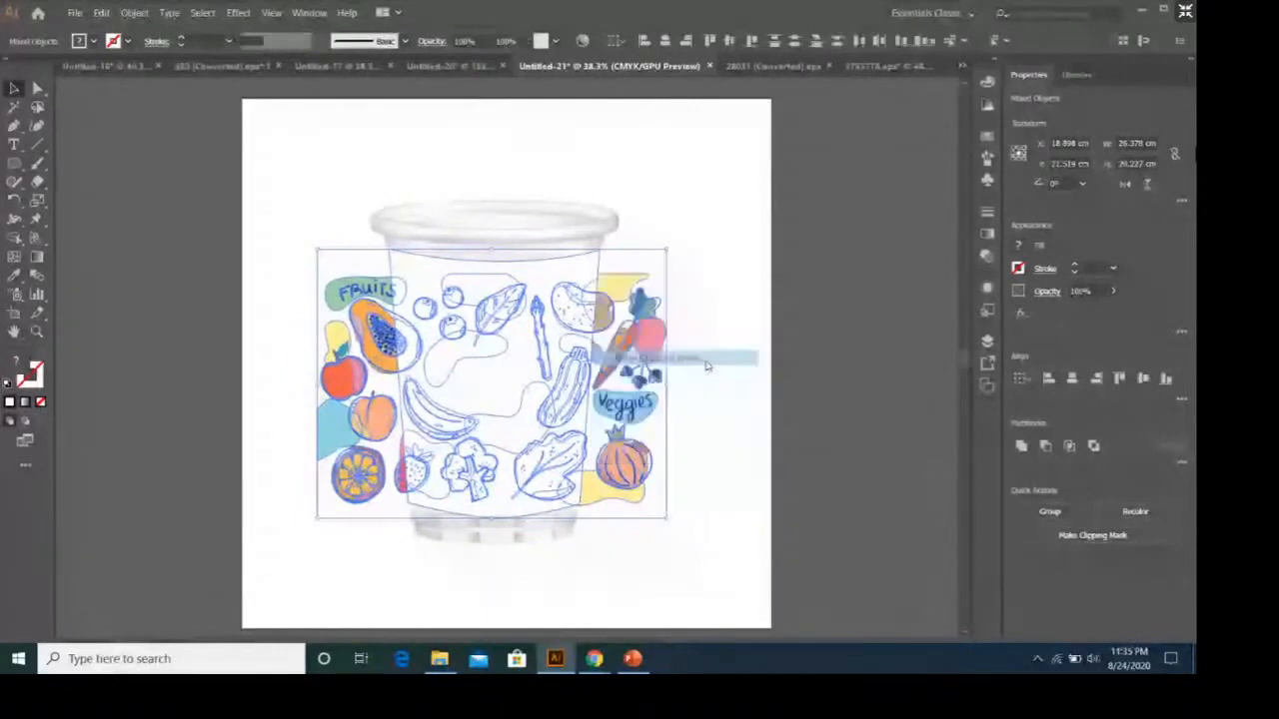
click(667, 431)
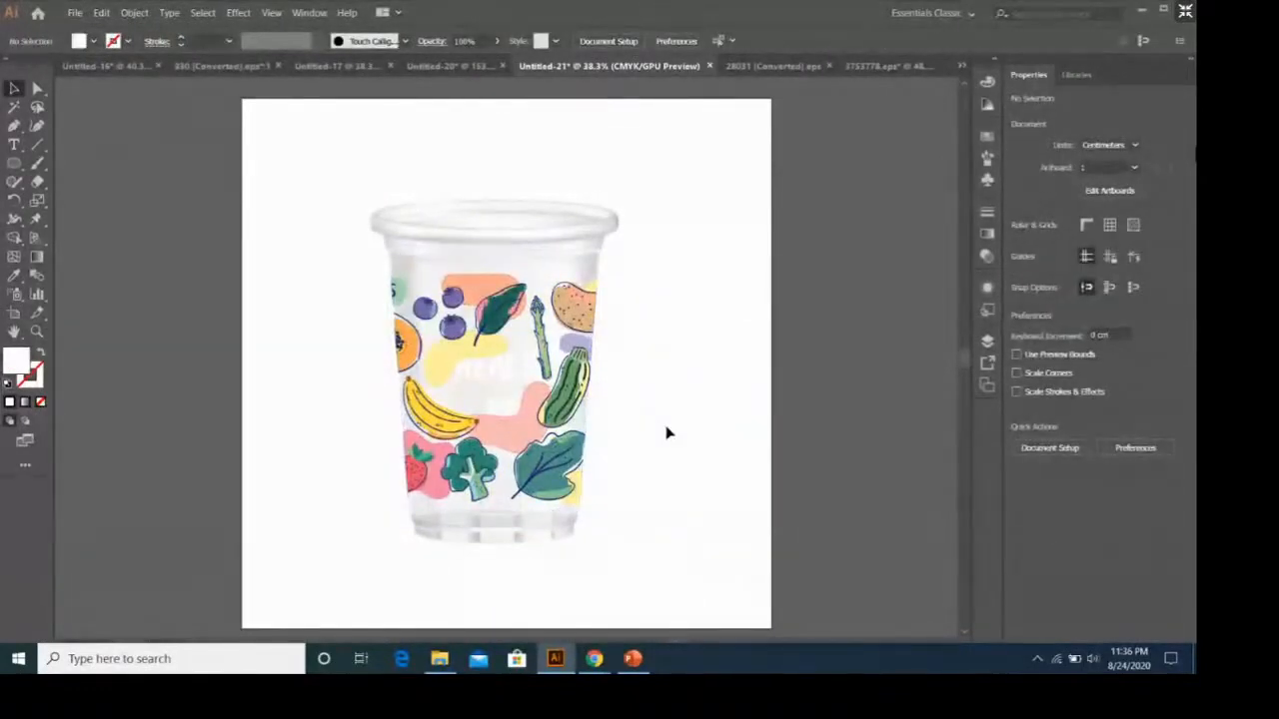
click(570, 311)
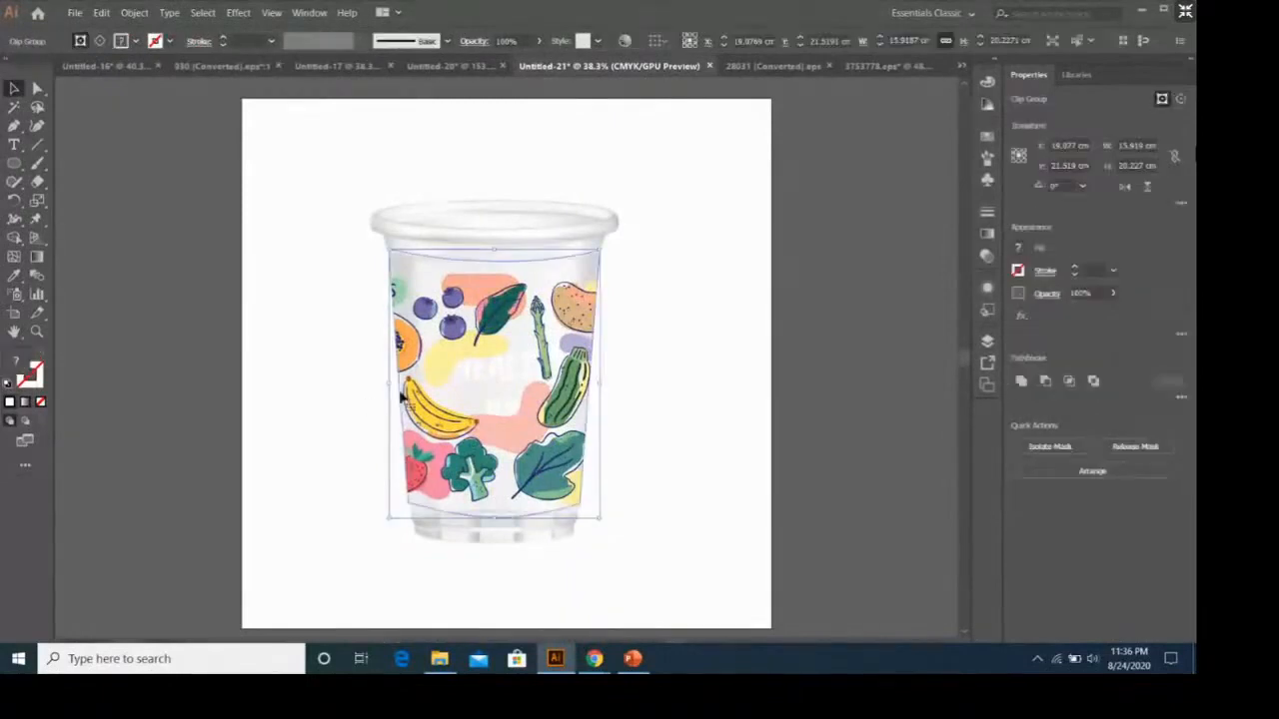
click(699, 377)
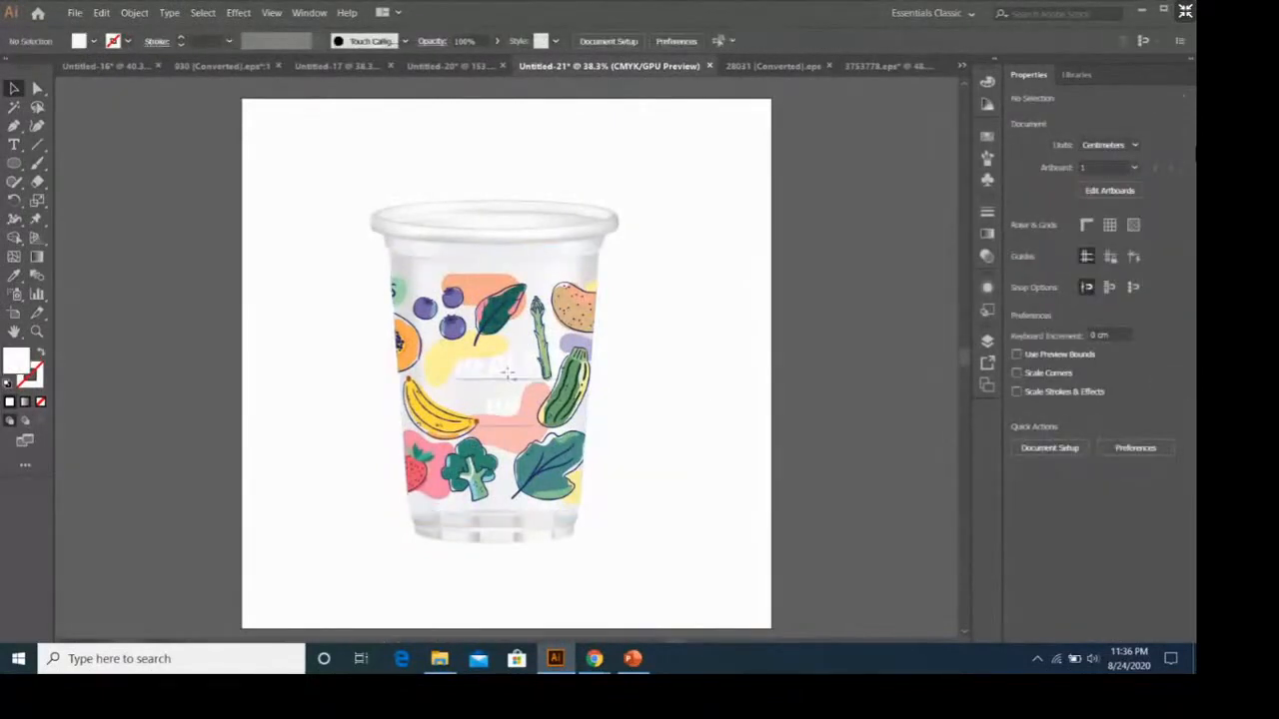
Bring the HEALTHY JUICE text in front of the clipped artwork and centre it on the cup's body.
right_click(509, 377)
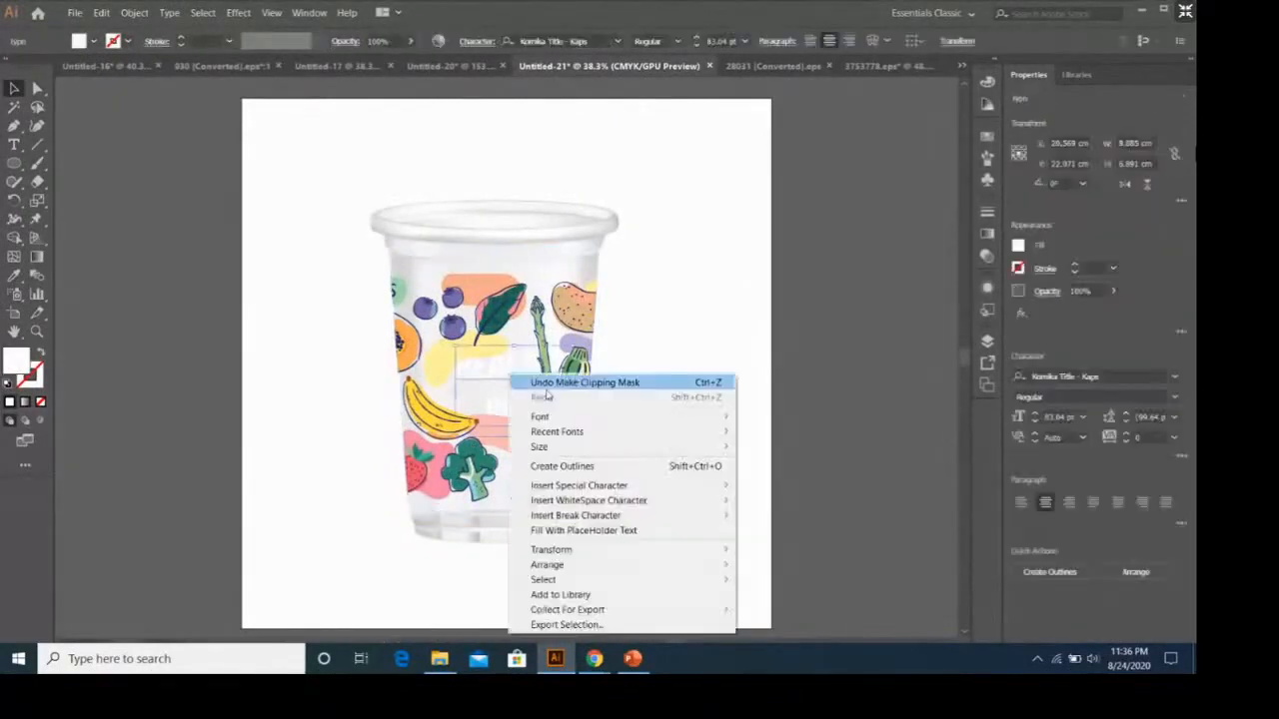
click(702, 325)
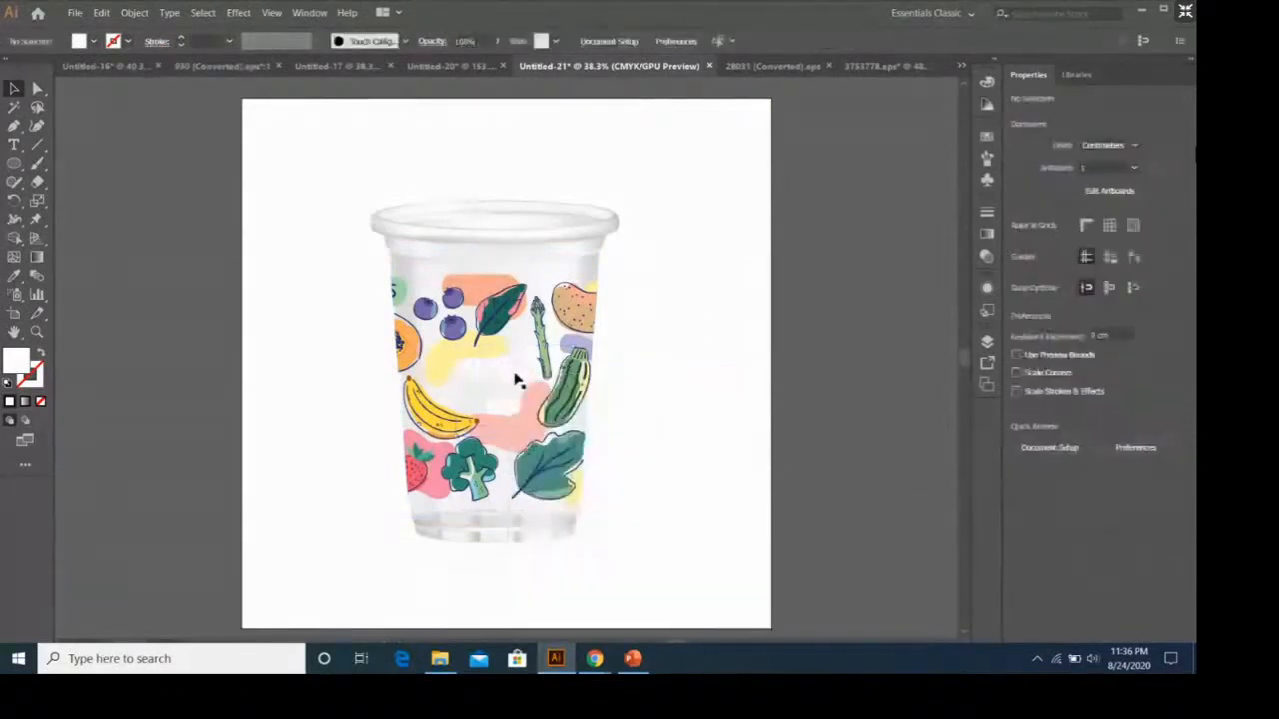
click(509, 376)
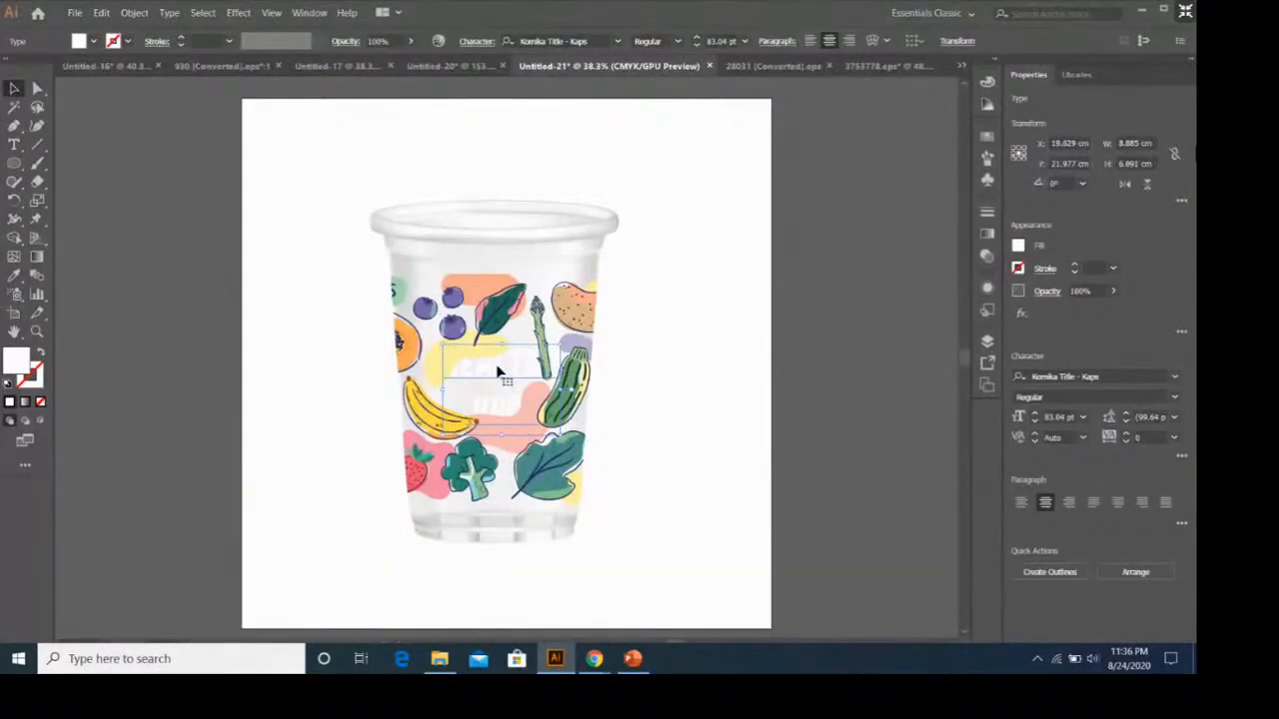
right_click(495, 364)
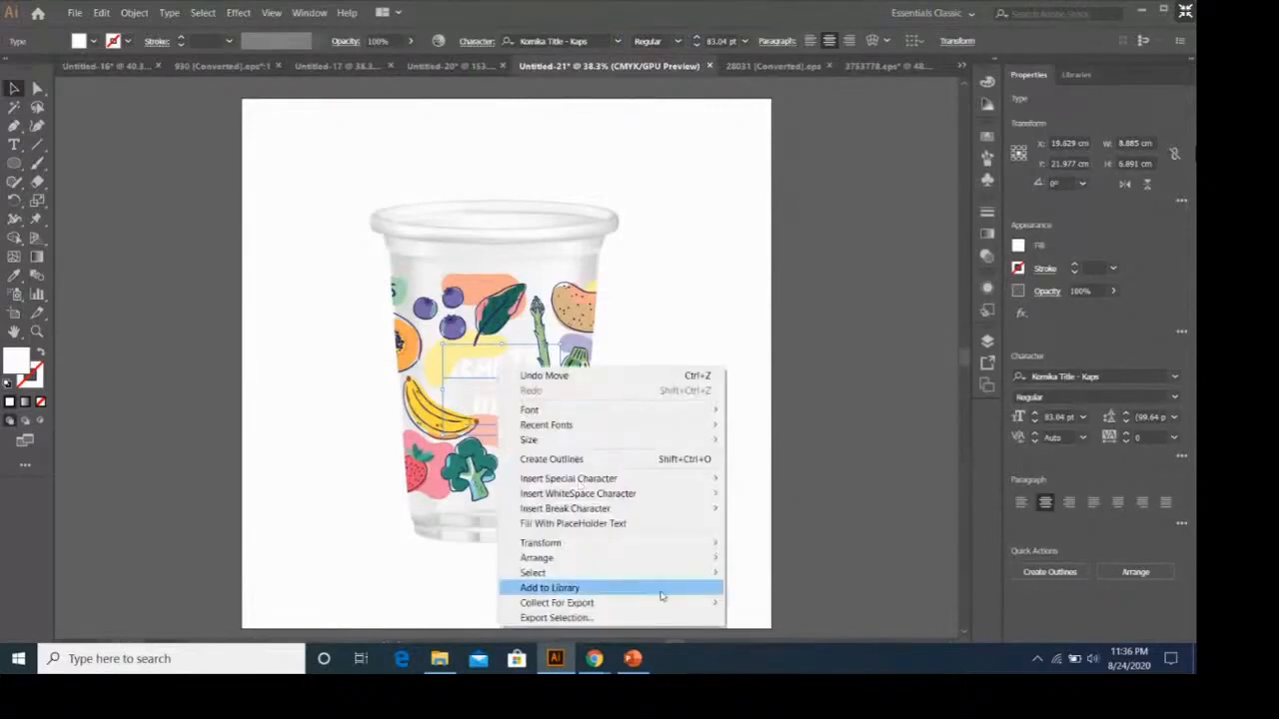
mouse_move(674, 567)
click(769, 557)
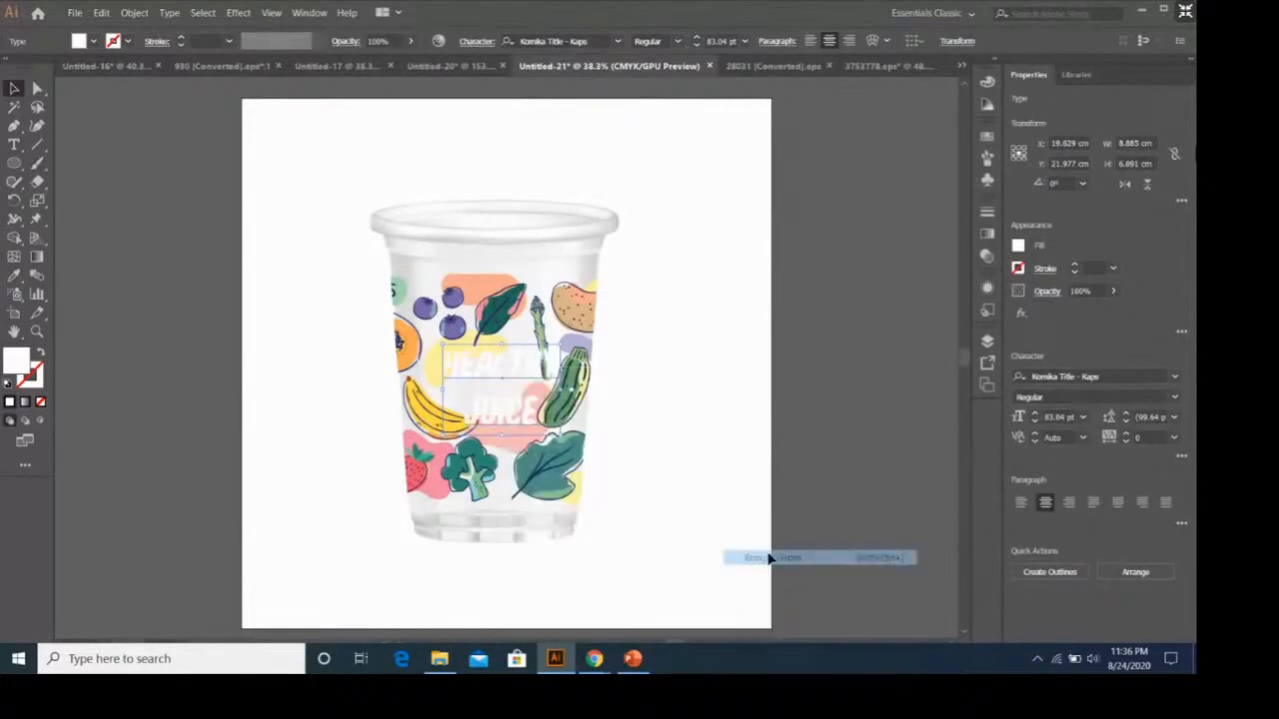
click(690, 412)
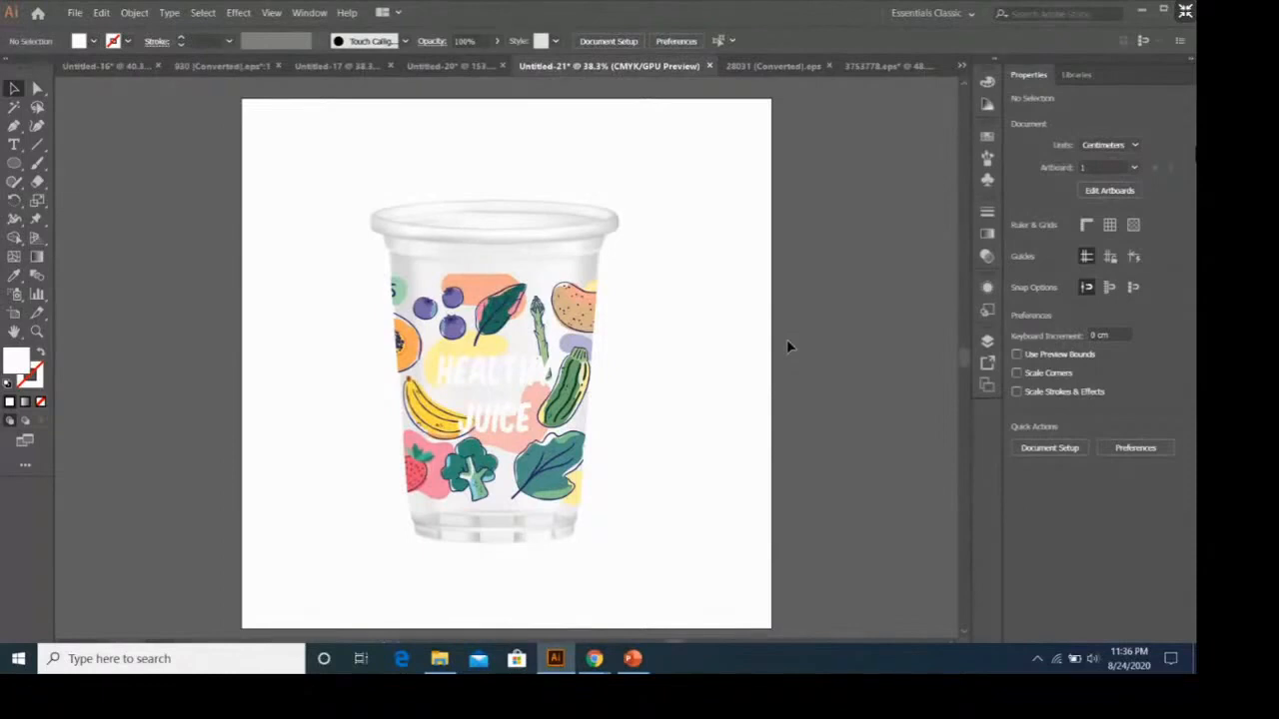
Switch to PowerPoint to view the finished Healthy Juice cup example on slide 19, and return to Illustrator.
click(632, 658)
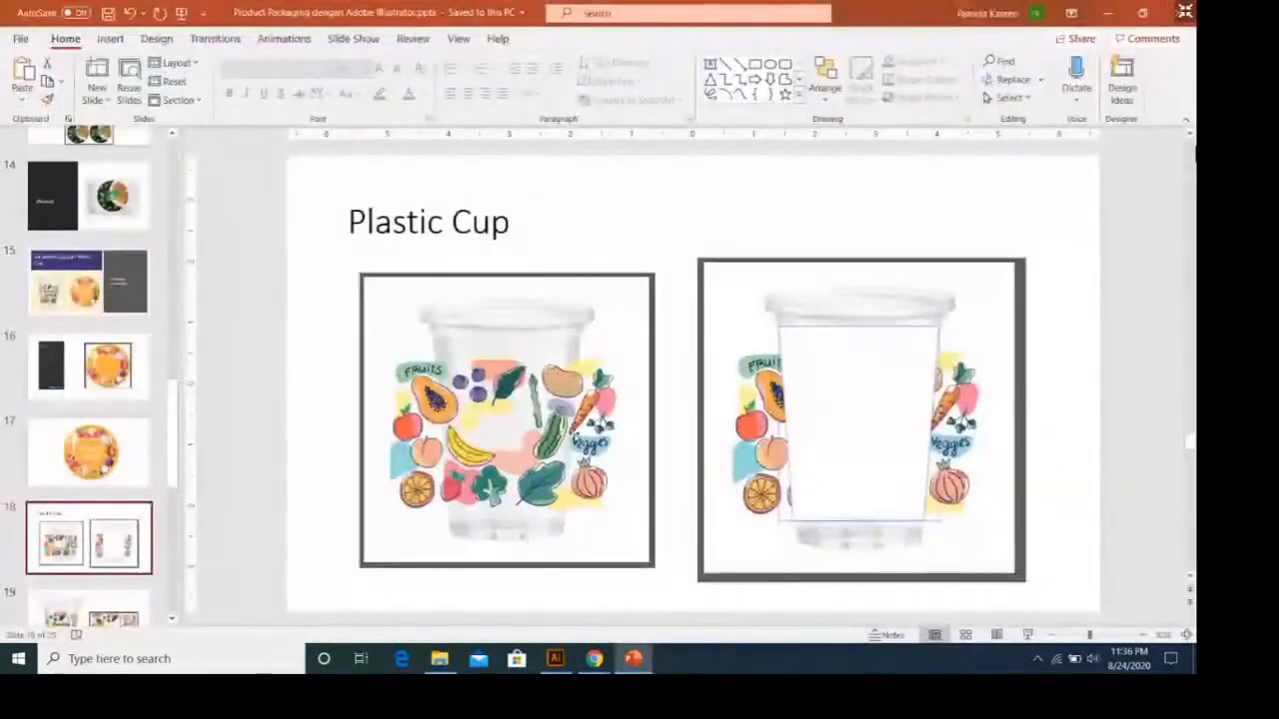
scroll(125, 520, down, 3)
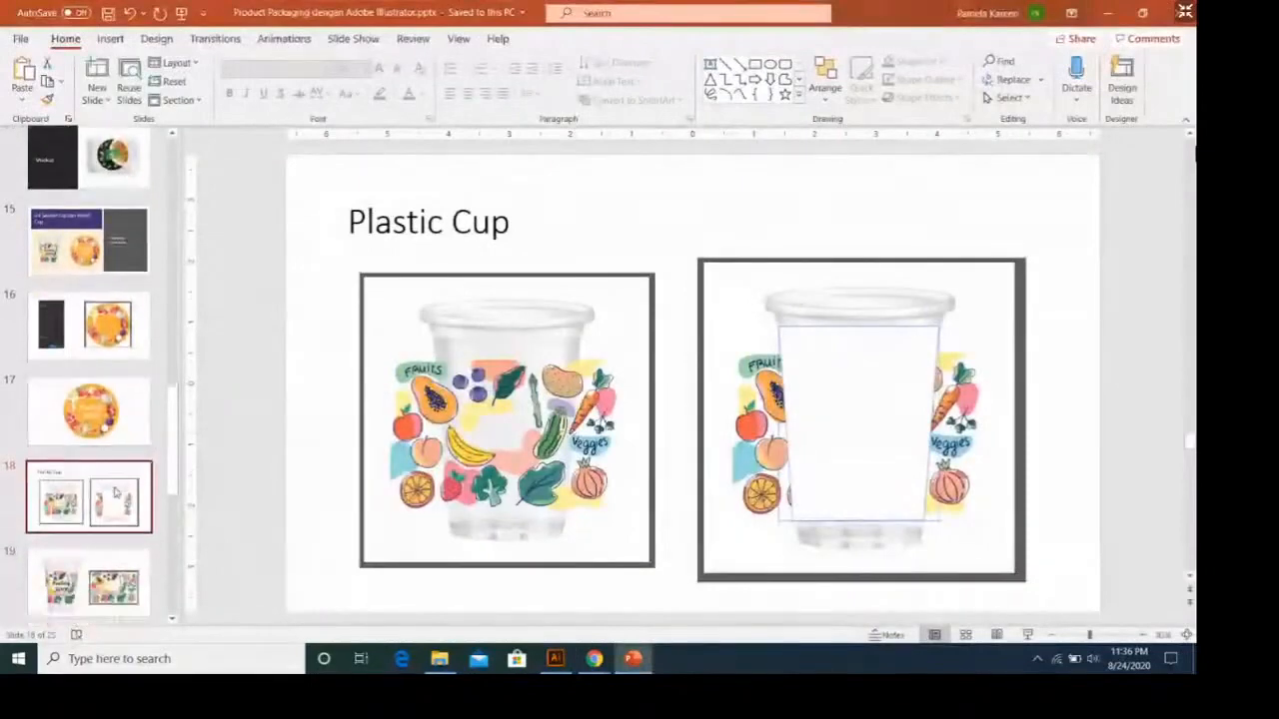
click(130, 518)
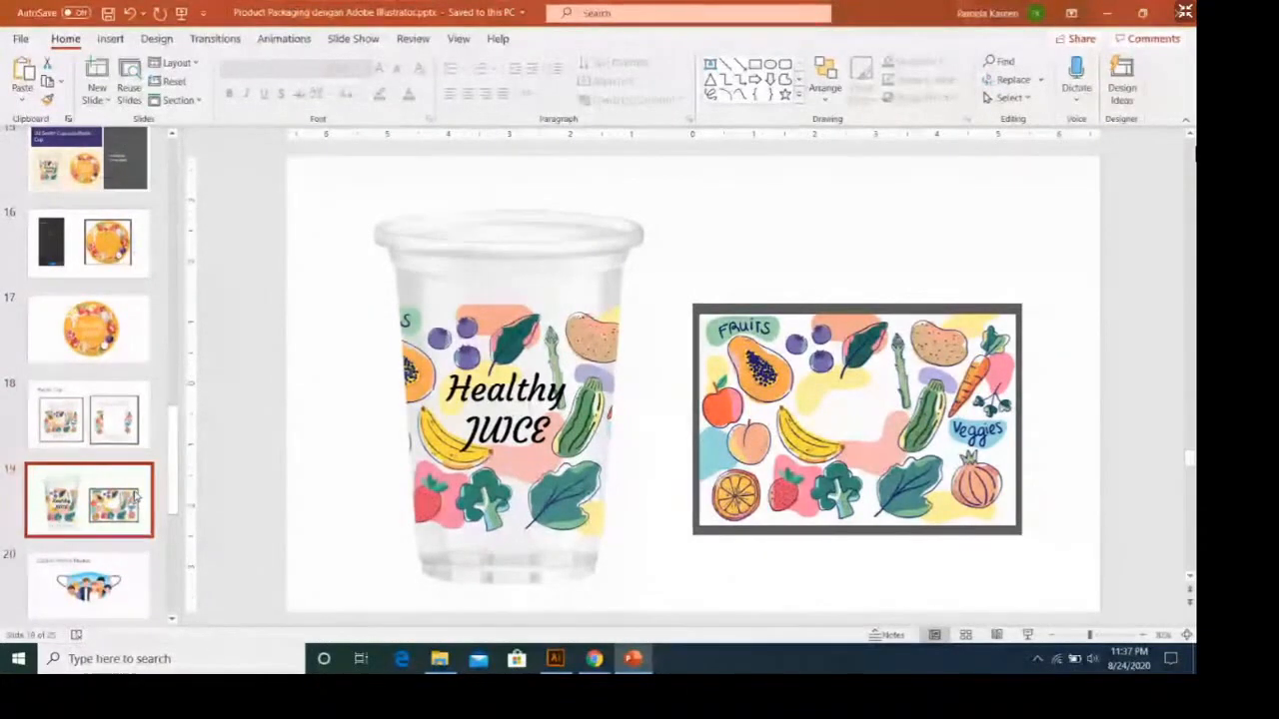
click(556, 658)
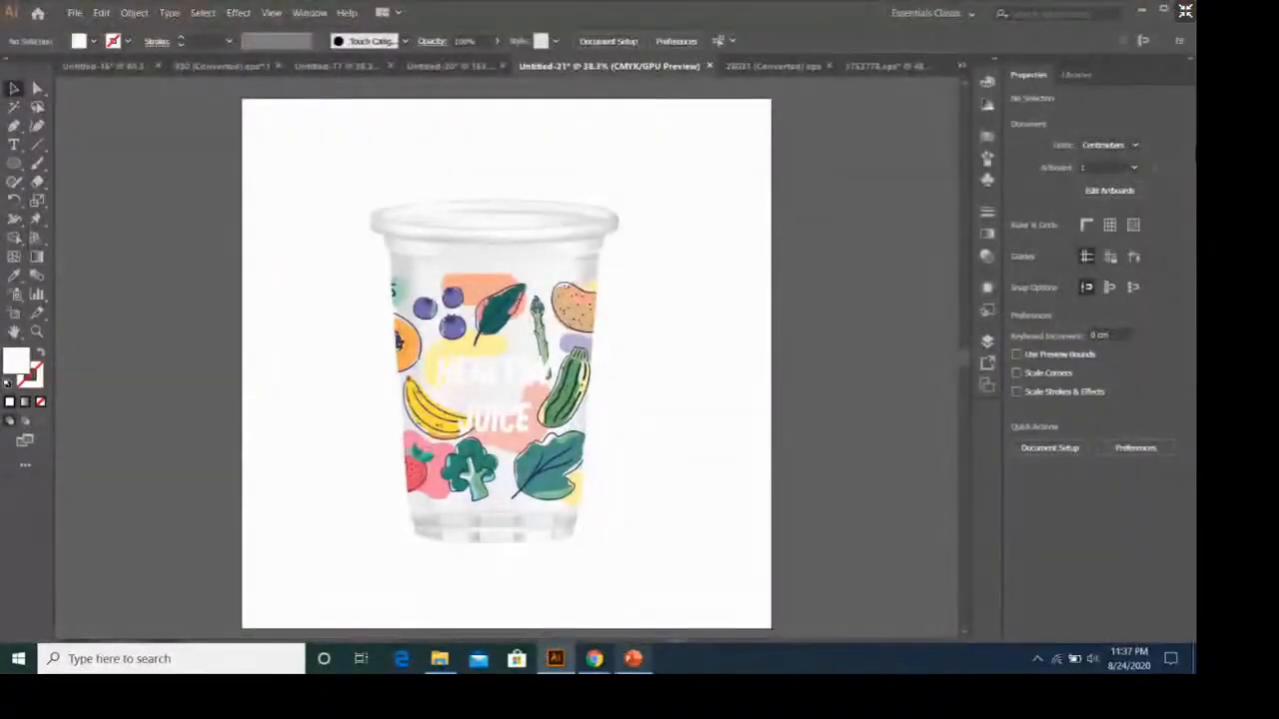
Switch to PowerPoint and shift the framed fruit and vegetable picture on slide 19 slightly closer to the cup.
click(632, 658)
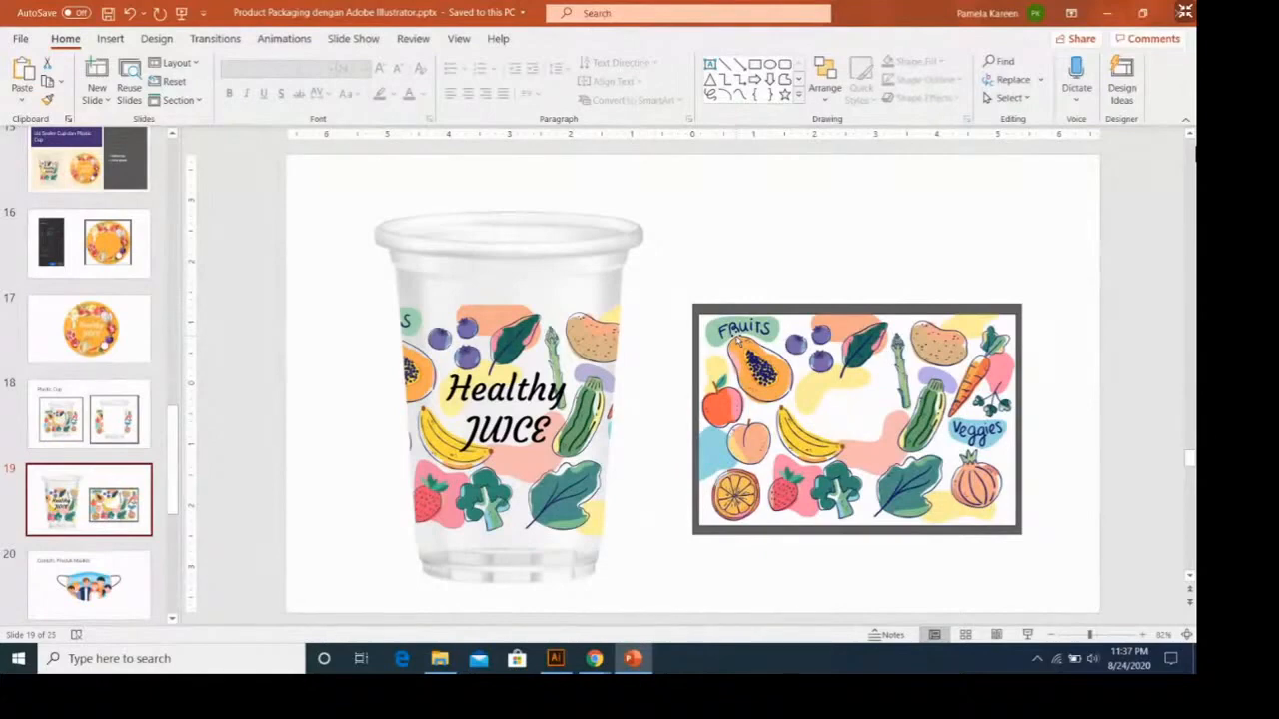
click(753, 338)
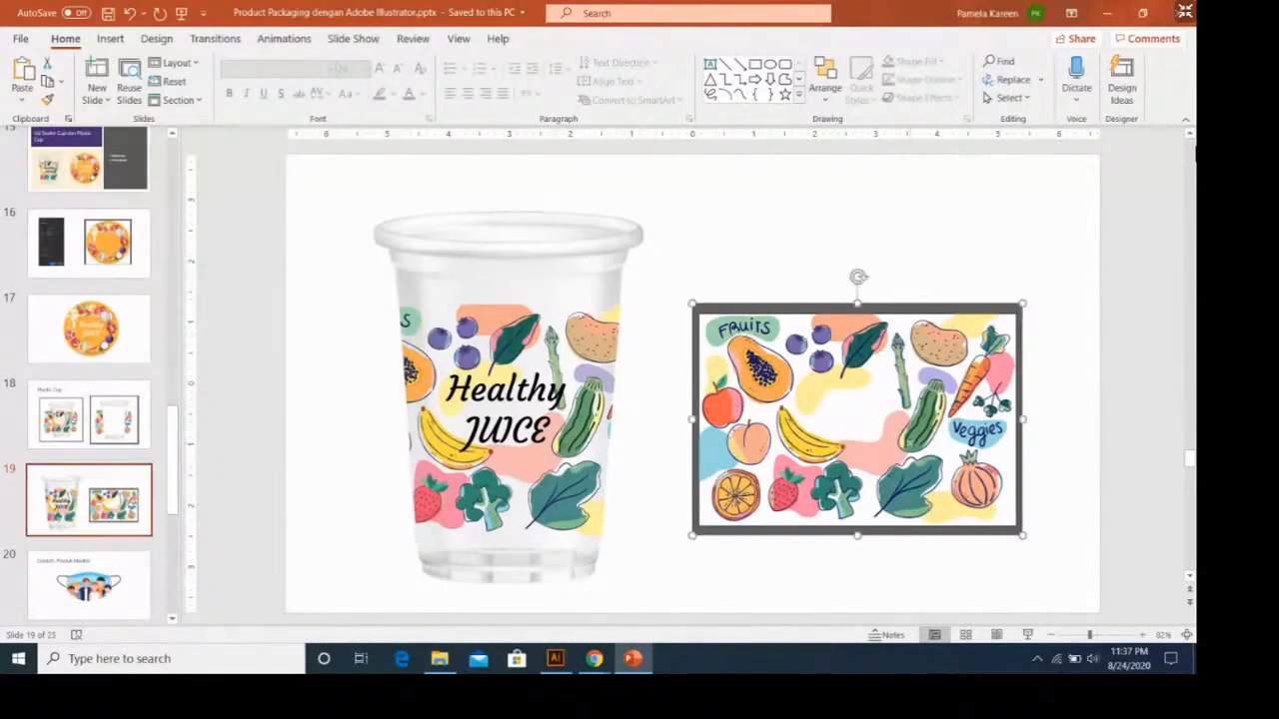
drag(909, 443, 890, 438)
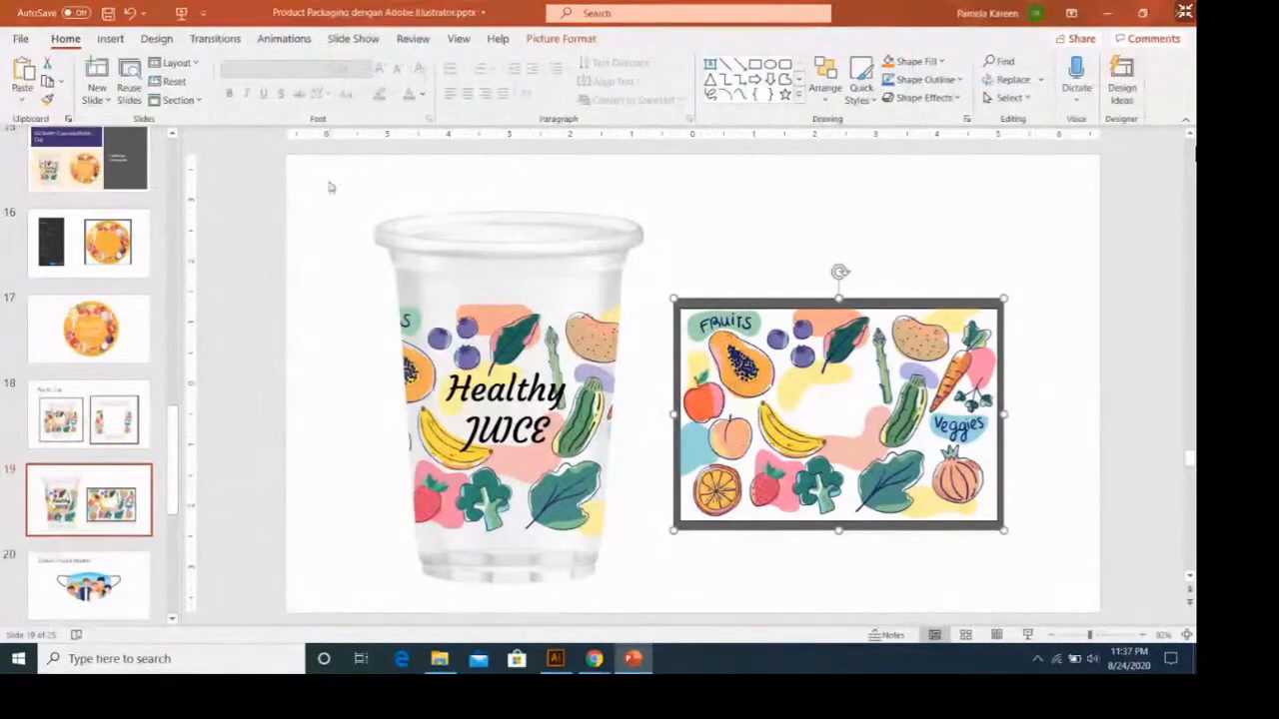
click(519, 345)
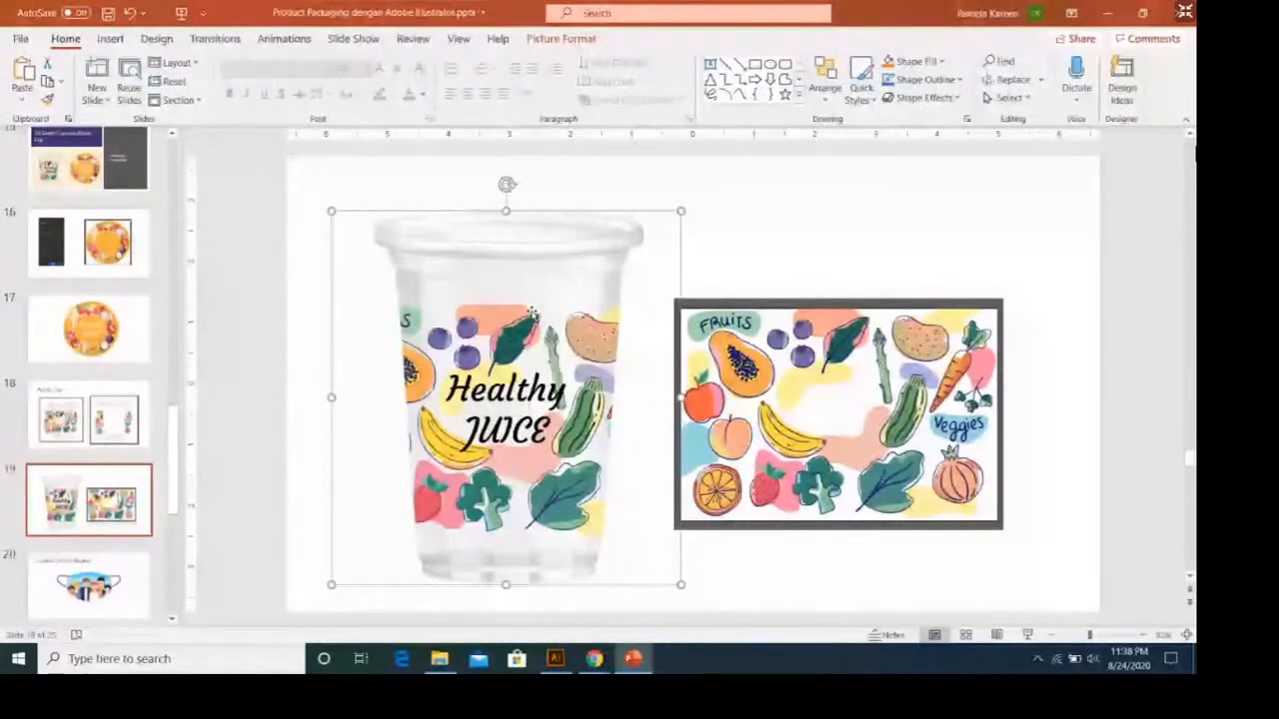
Show slide 20 with the face mask product example, Contoh: Produk Masker.
click(75, 478)
scroll(74, 478, down, 1)
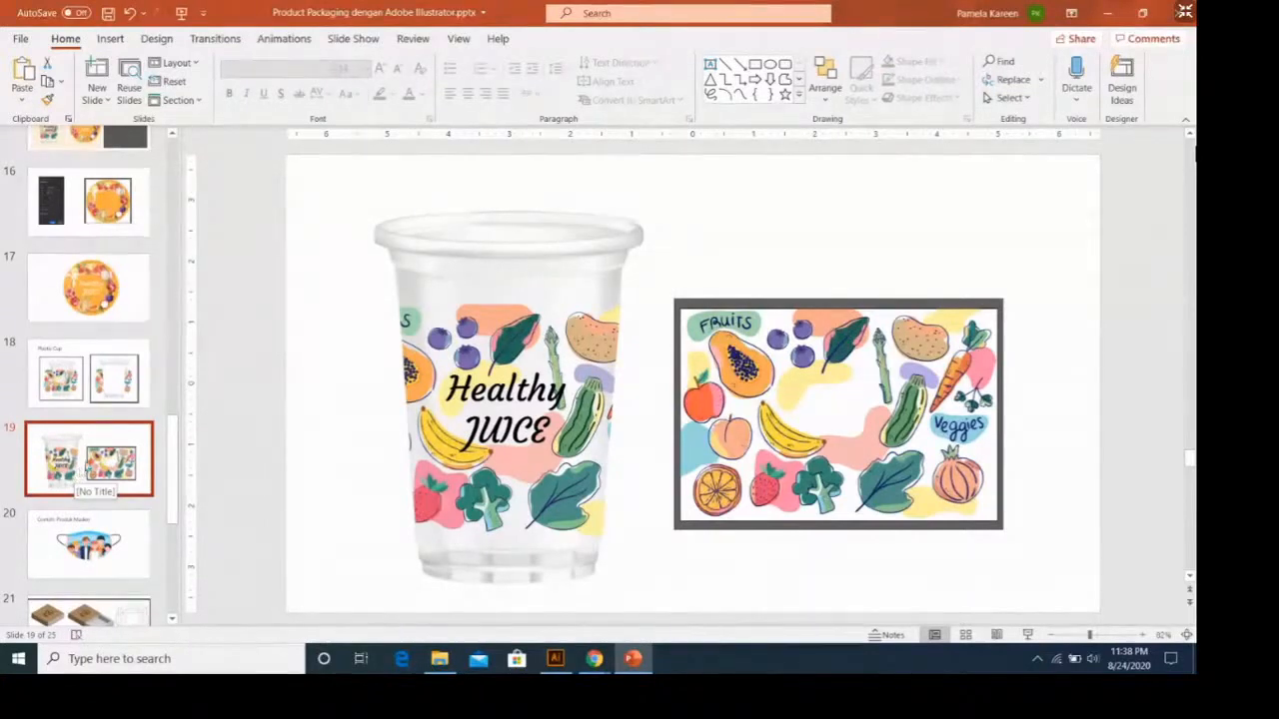
click(116, 542)
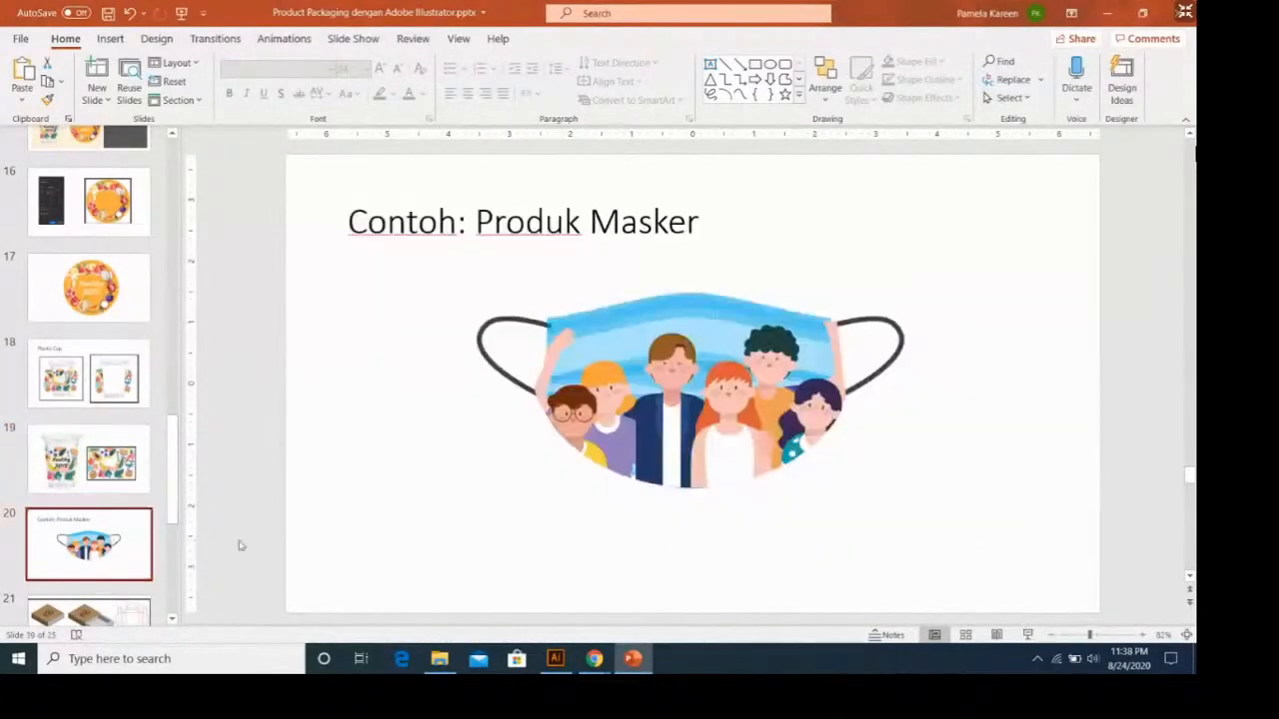
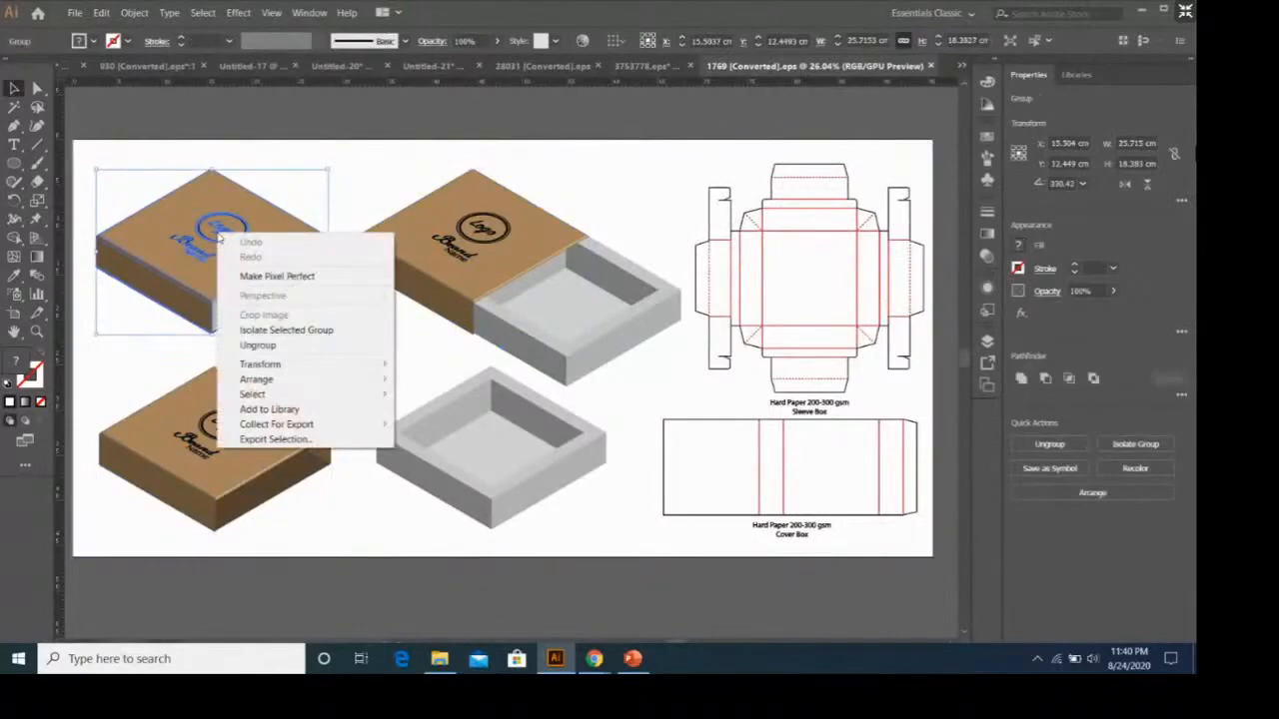
Ungroup the closed sleeve box and delete the logo and brand name from its top face.
click(258, 345)
click(380, 345)
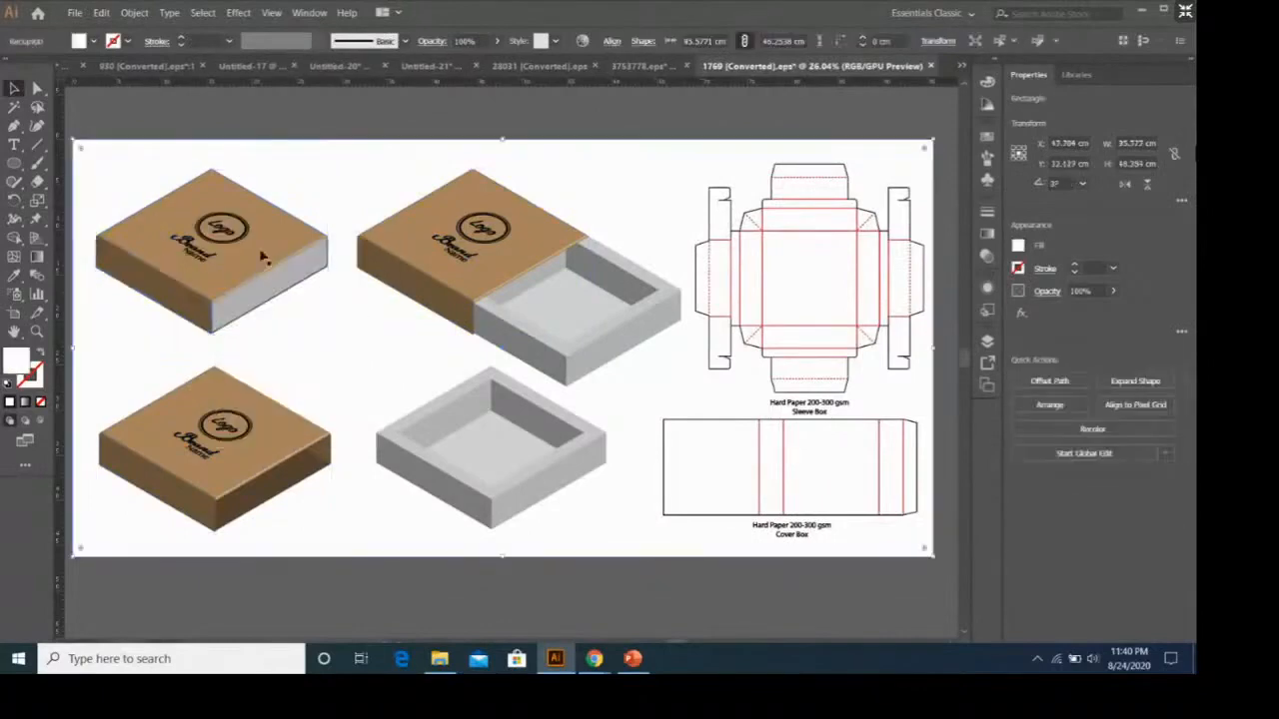
click(237, 243)
key(Delete)
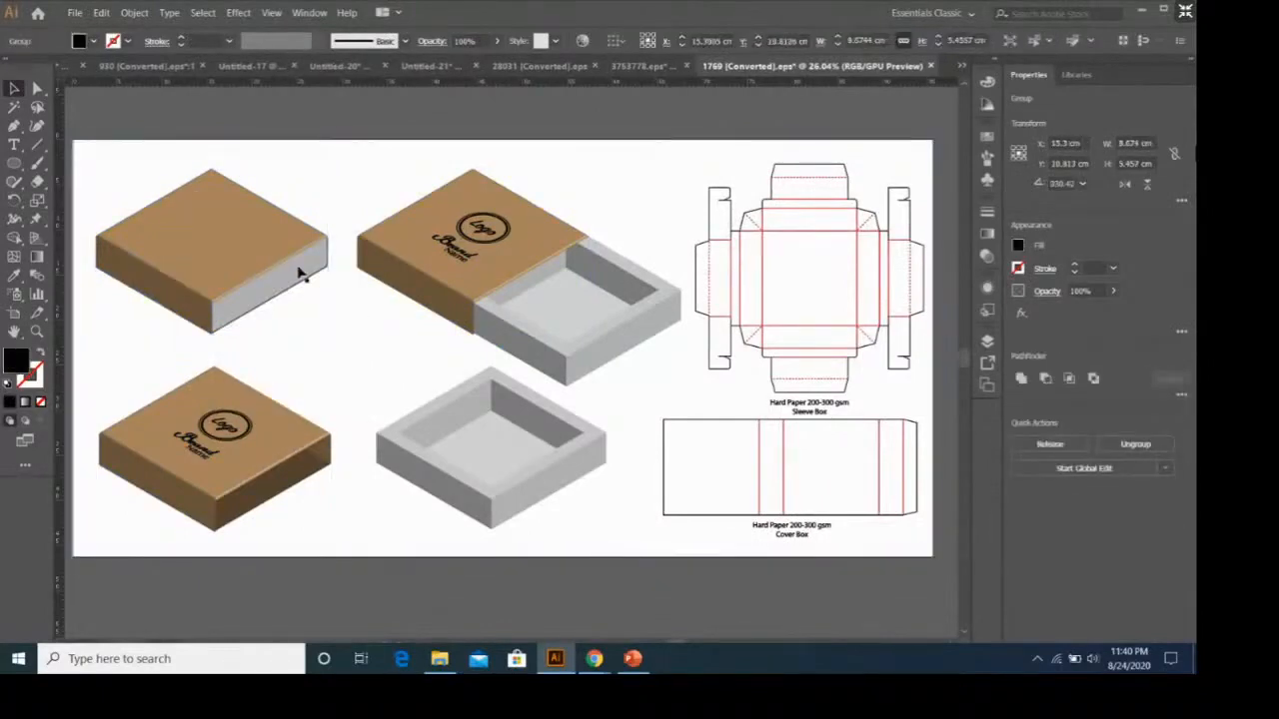
Ungroup the sleeve of the half-open box and delete the logo and brand name from its top face.
right_click(477, 254)
click(467, 243)
right_click(464, 240)
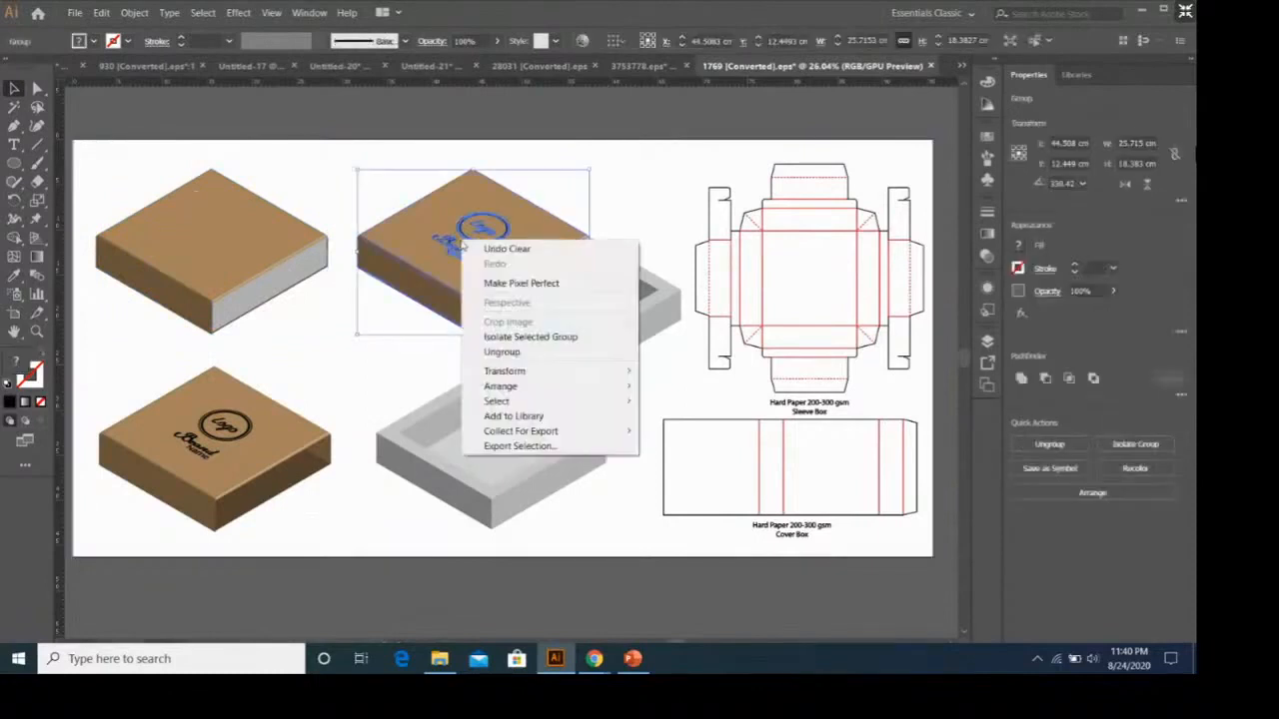
click(520, 352)
click(504, 235)
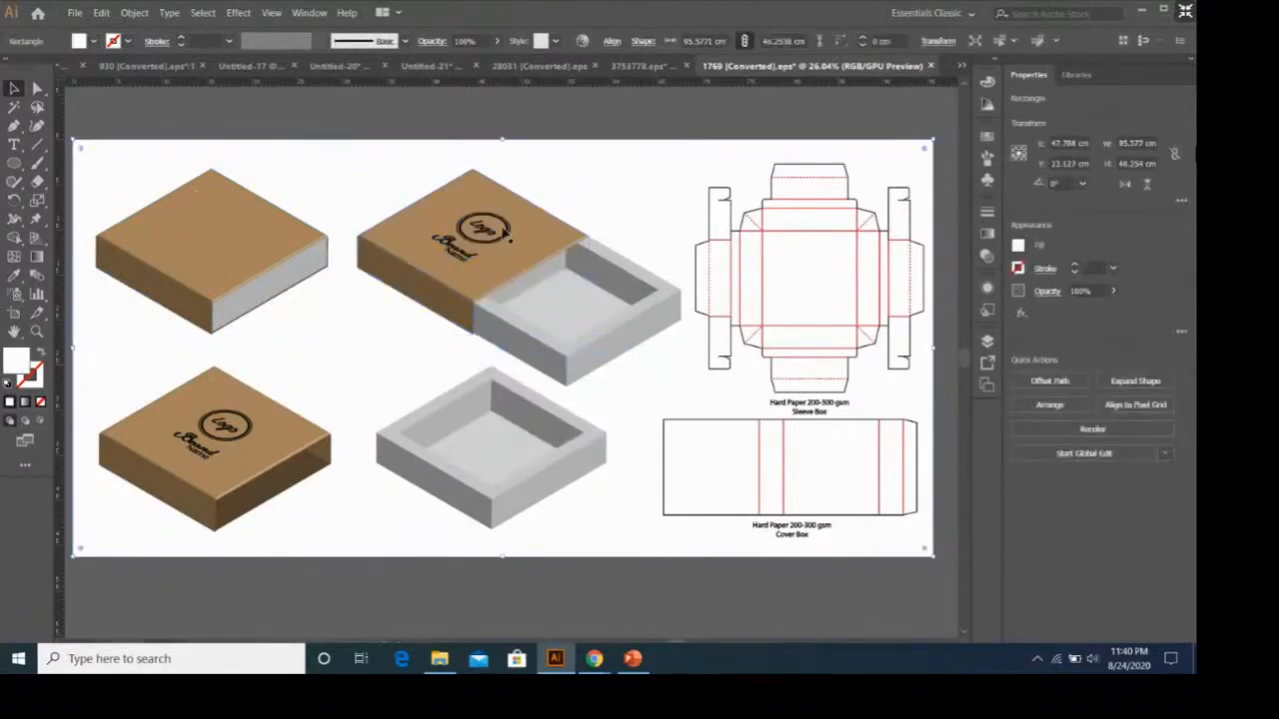
click(506, 240)
key(Delete)
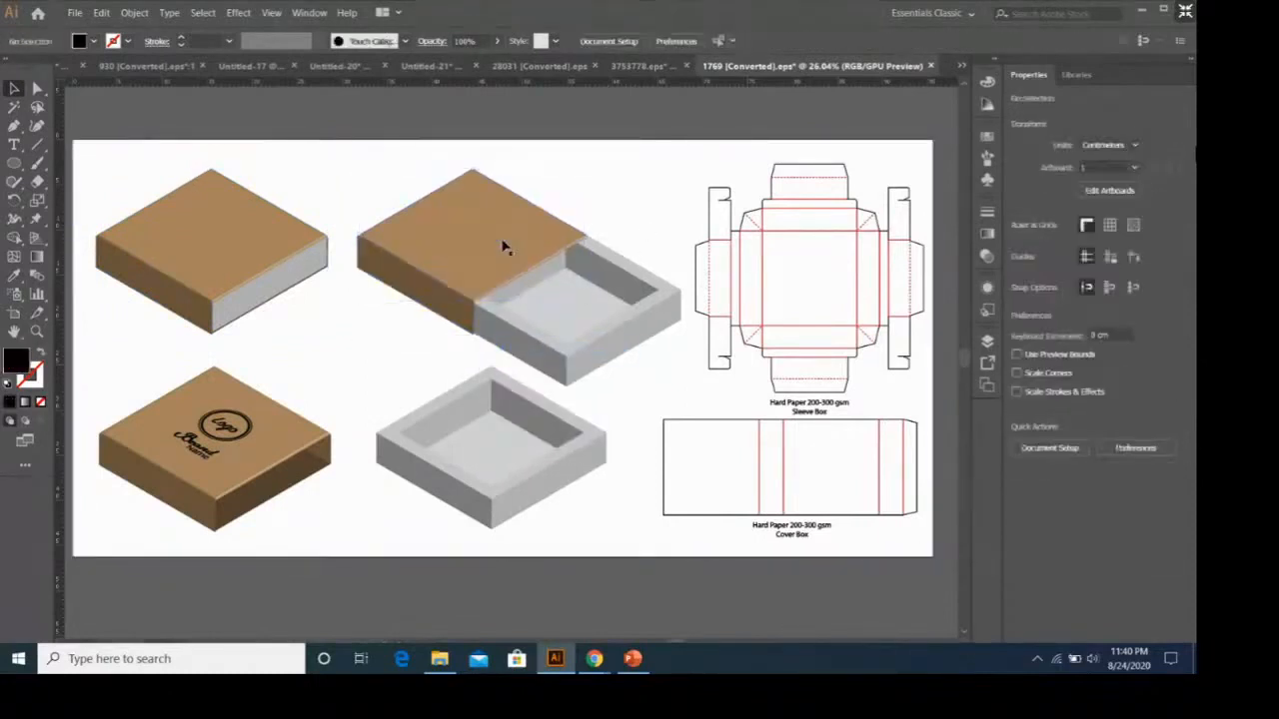
Ungroup the brown lid below the closed box and delete the logo and brand name from its top face.
click(246, 416)
right_click(246, 415)
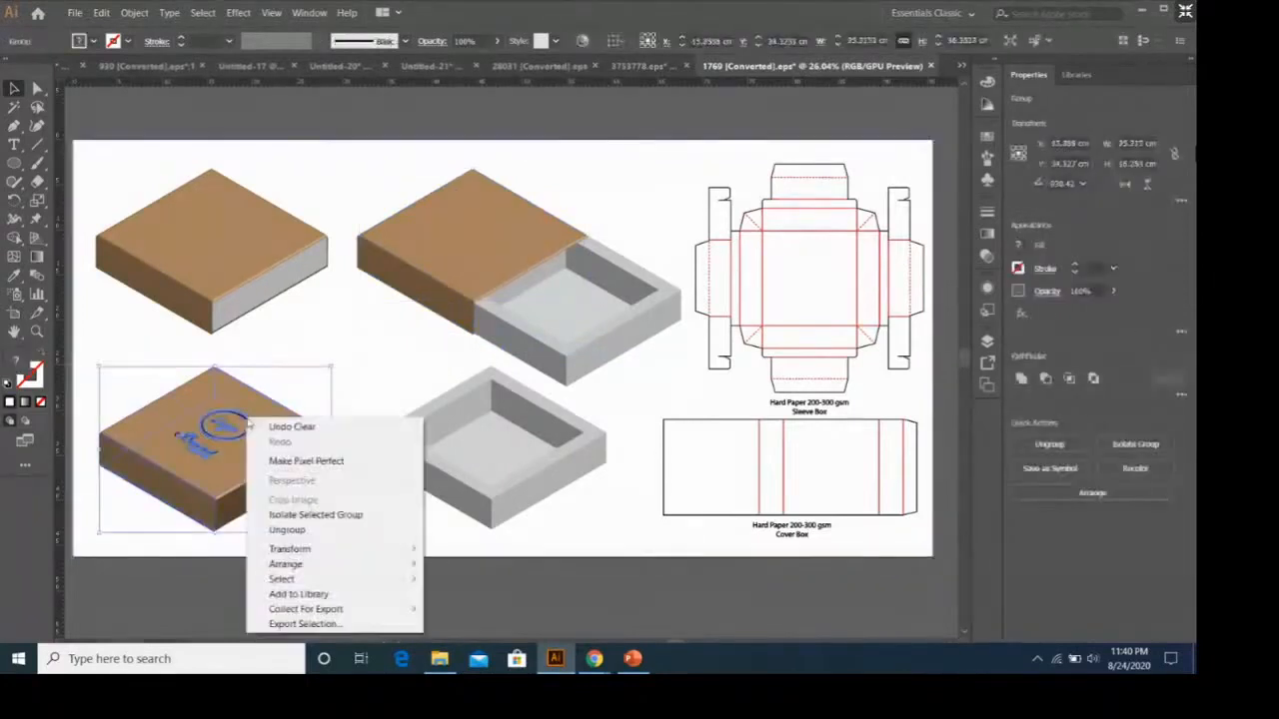
click(373, 531)
click(386, 523)
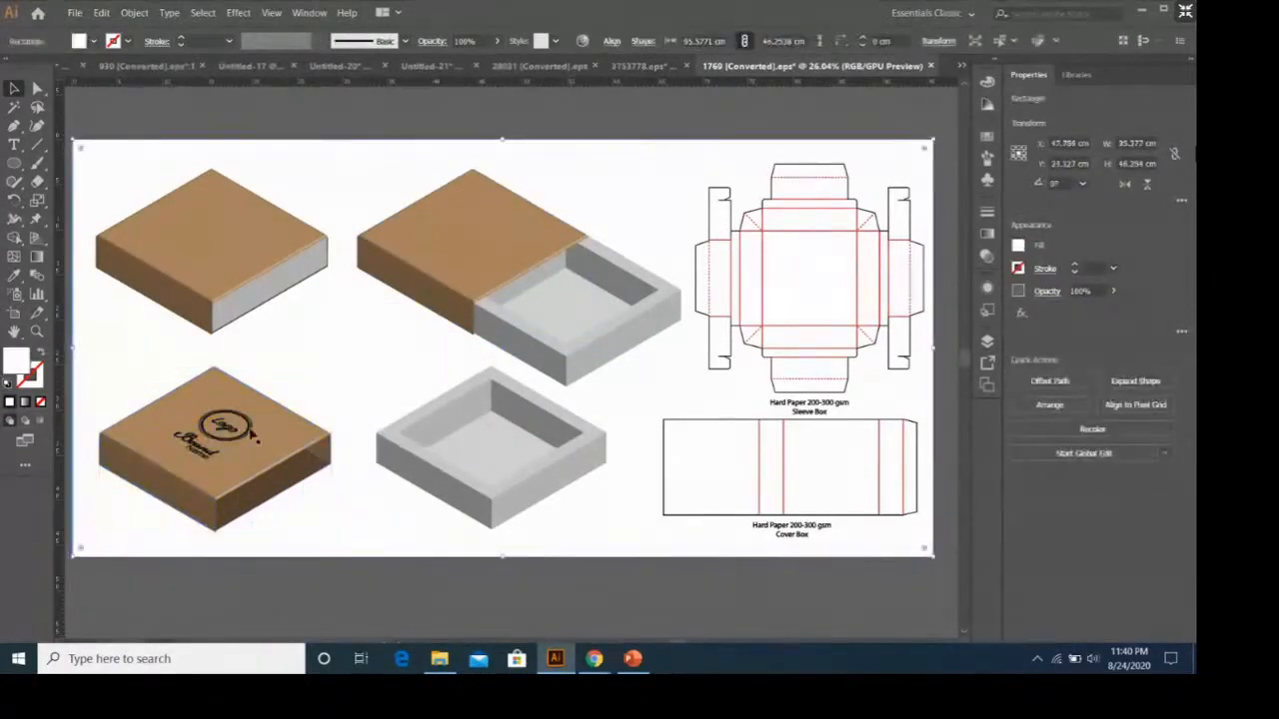
click(252, 431)
right_click(251, 431)
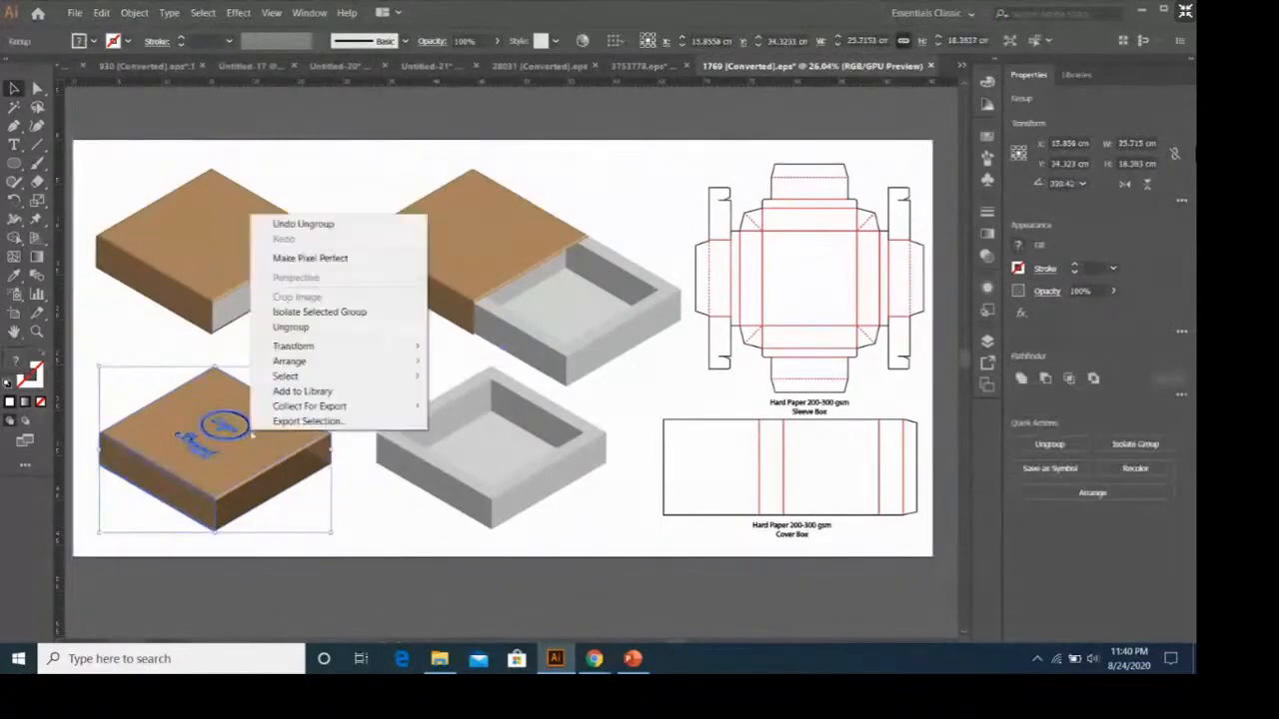
click(329, 327)
click(236, 427)
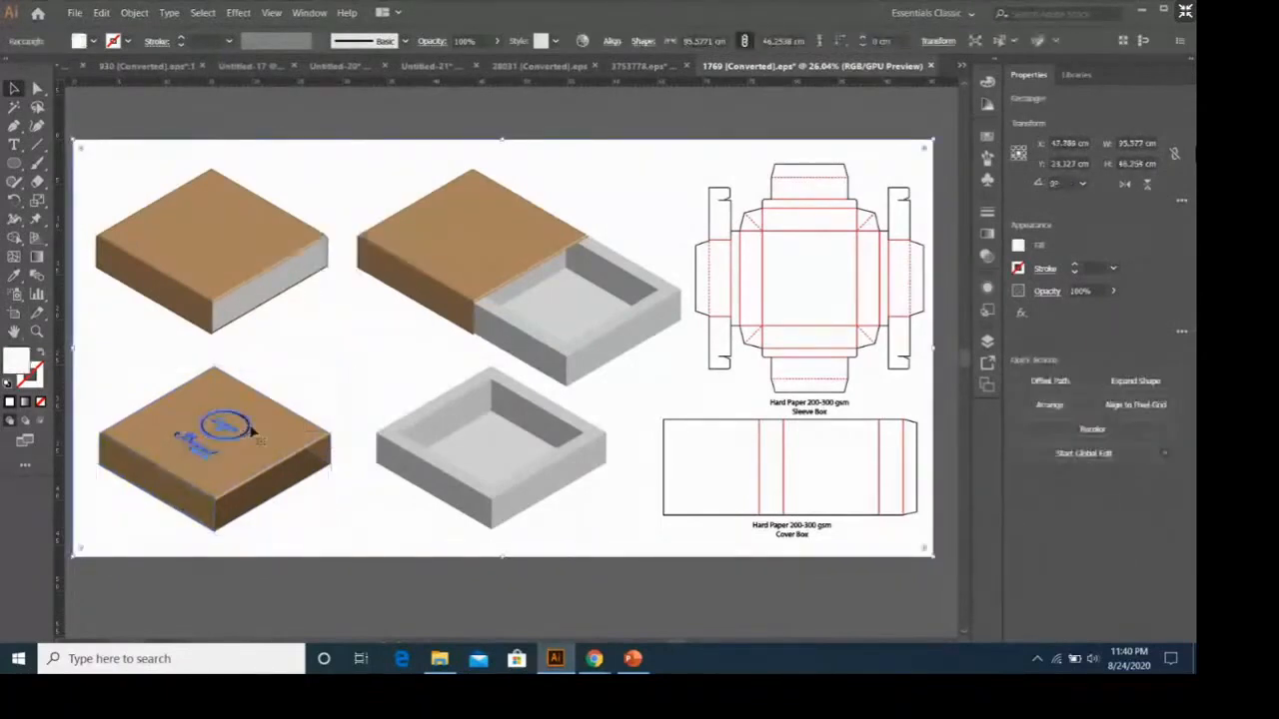
key(Delete)
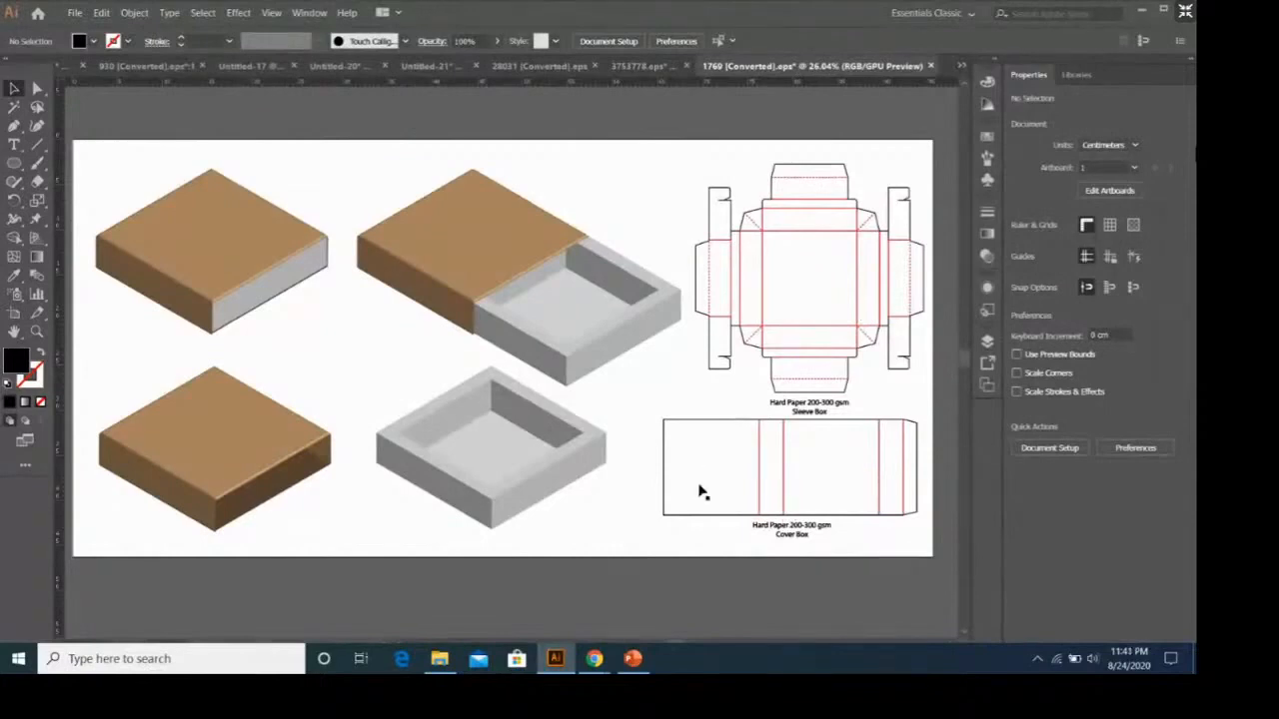
Examine which faces and trays of the four box drawings can be selected separately.
click(427, 252)
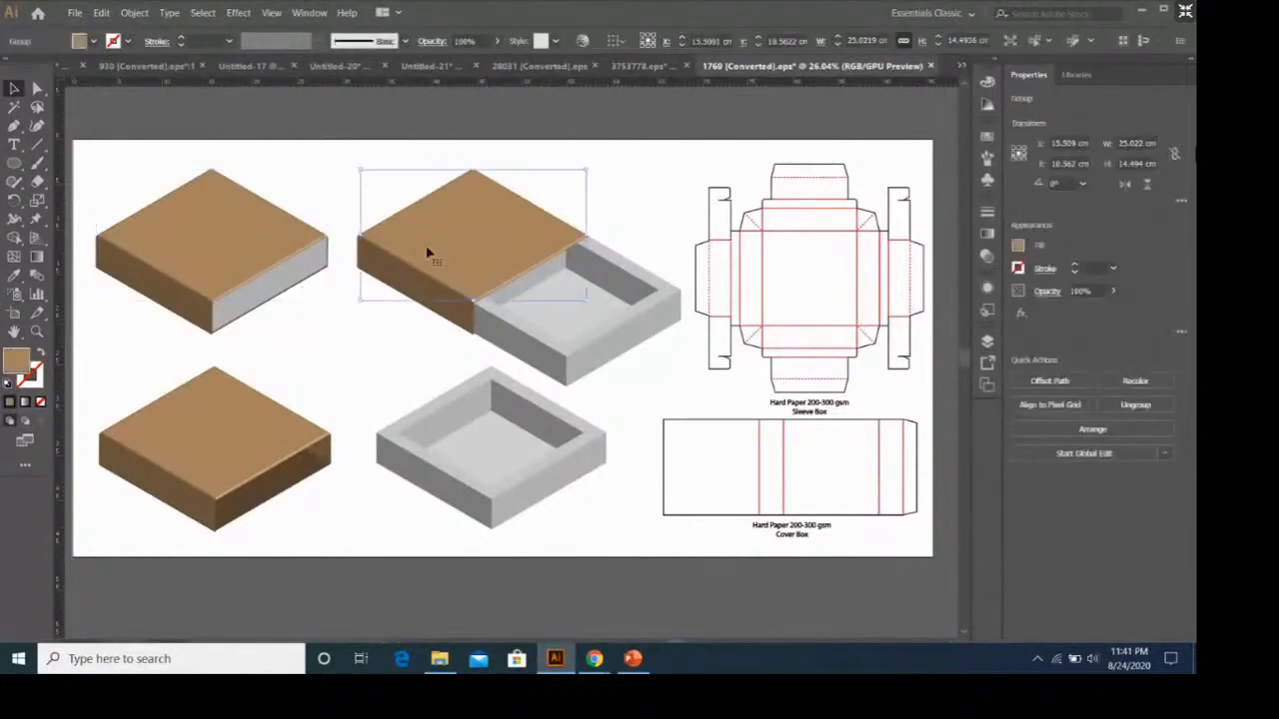
click(285, 437)
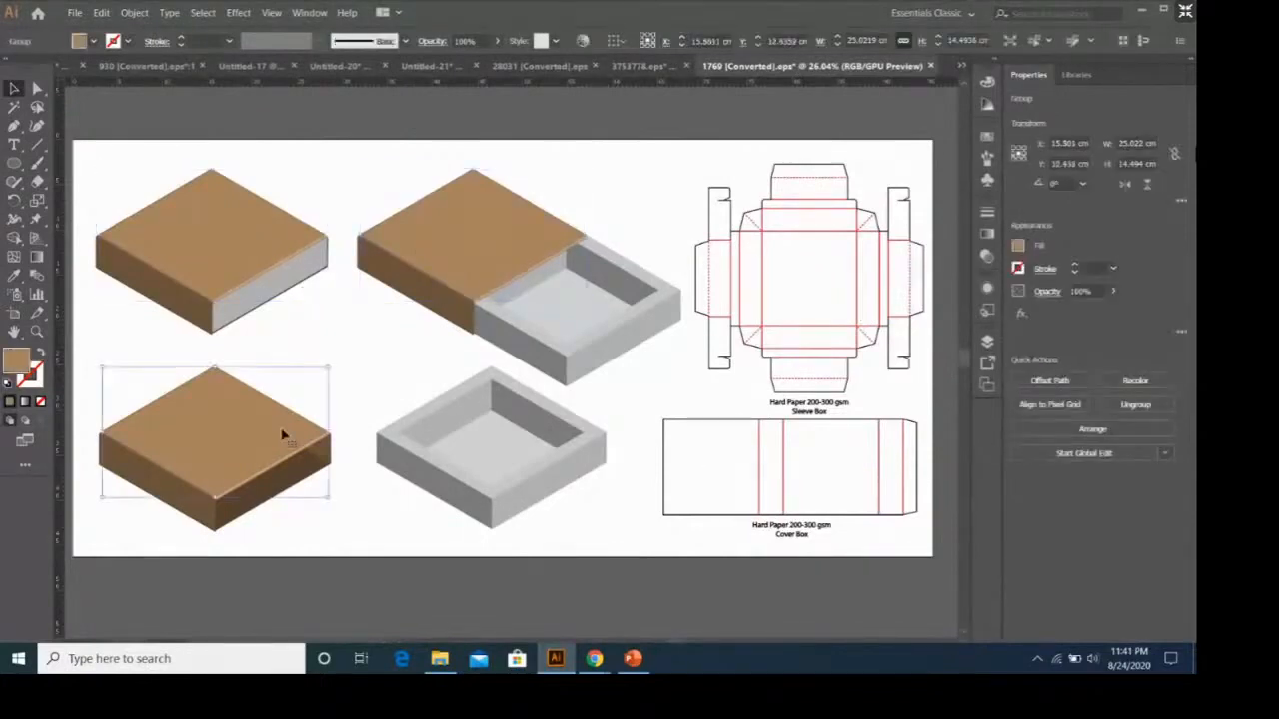
click(609, 340)
click(564, 450)
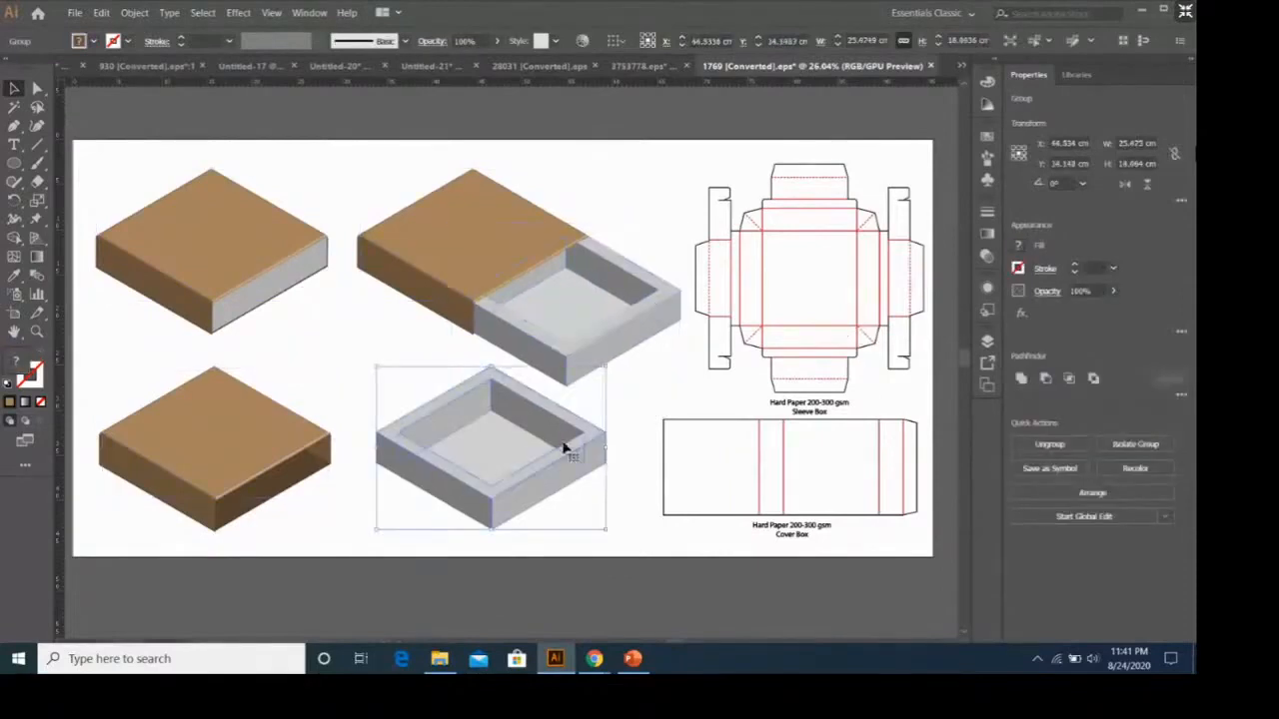
click(283, 256)
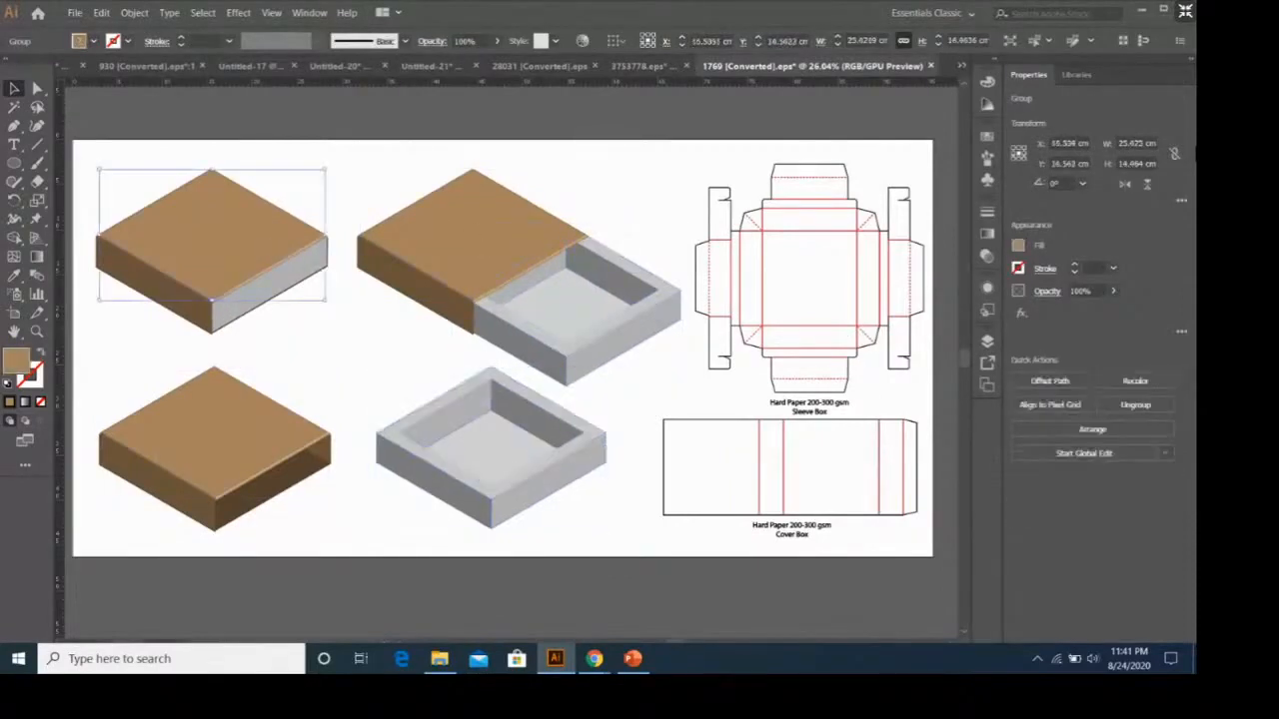
click(440, 250)
click(257, 432)
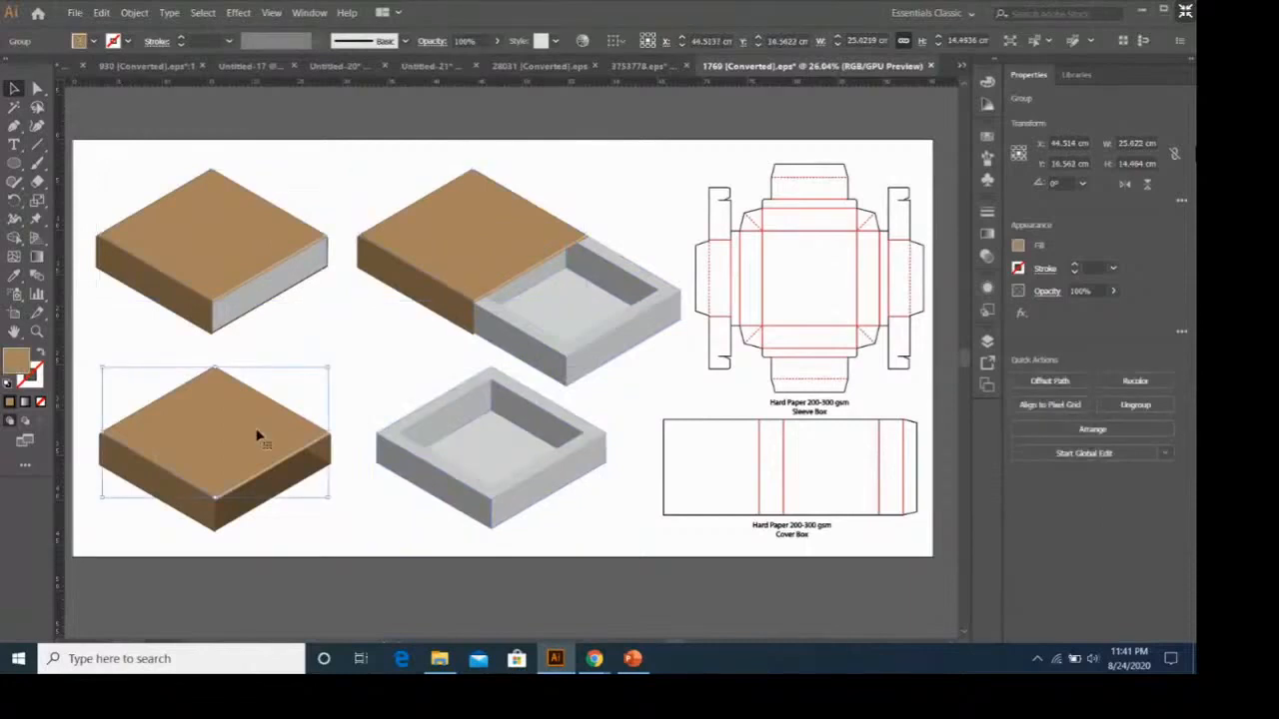
click(155, 213)
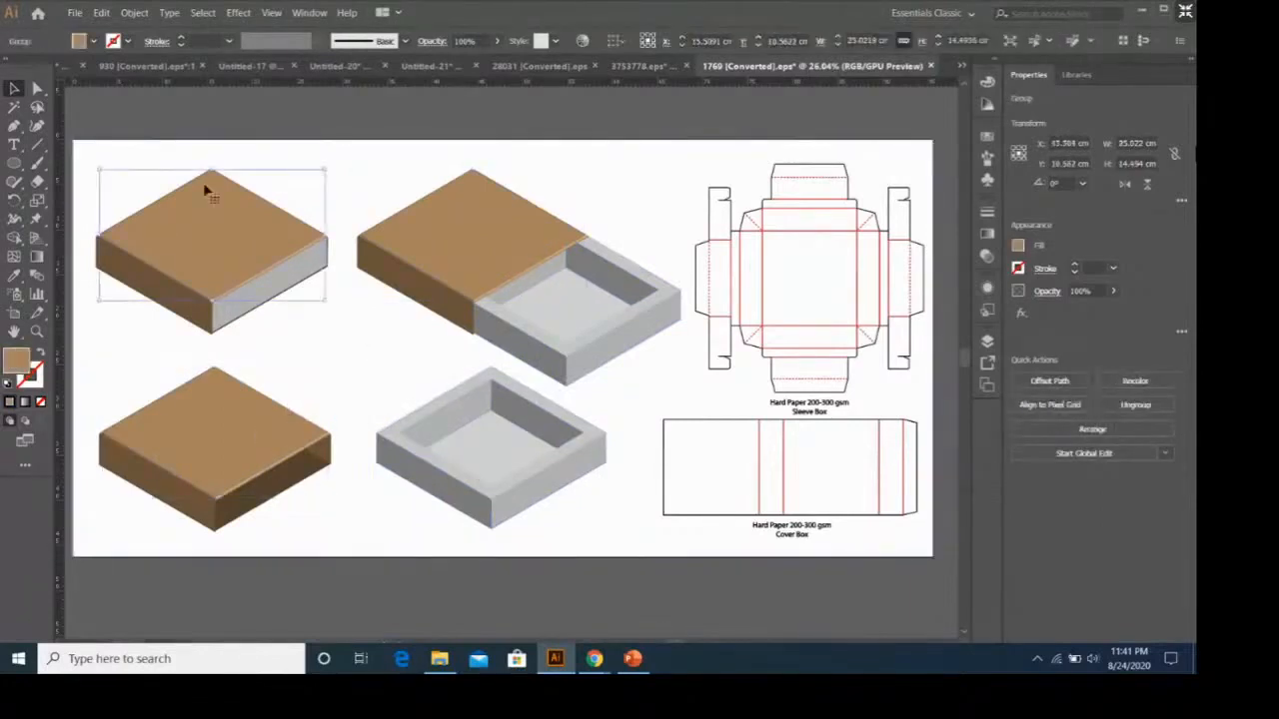
click(437, 258)
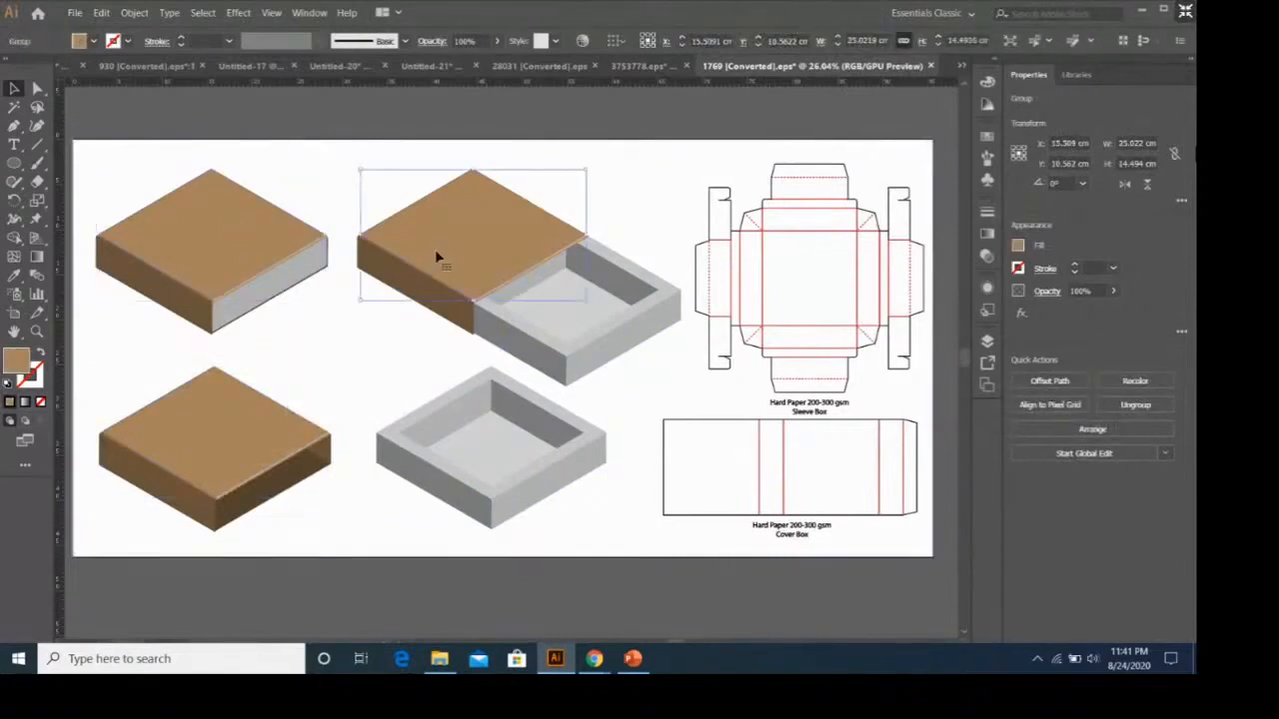
Fill the top face of the closed sleeve box with the yellow swatch.
click(176, 199)
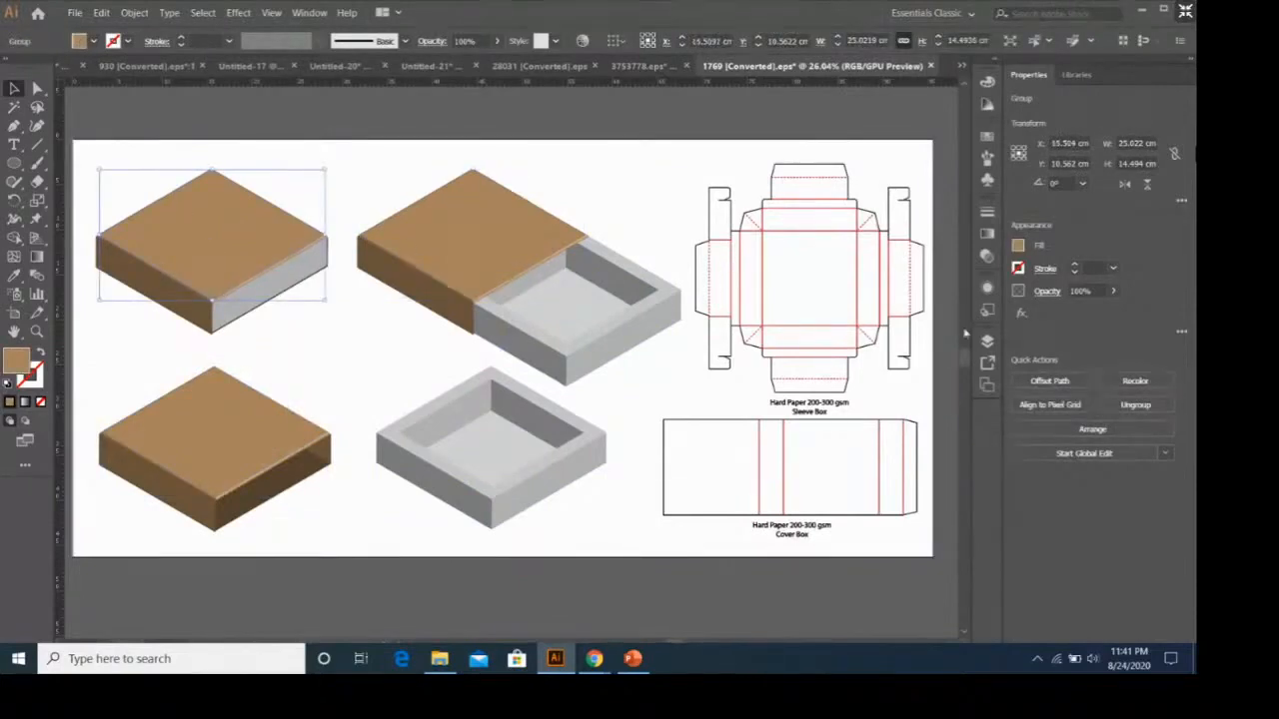
click(1018, 245)
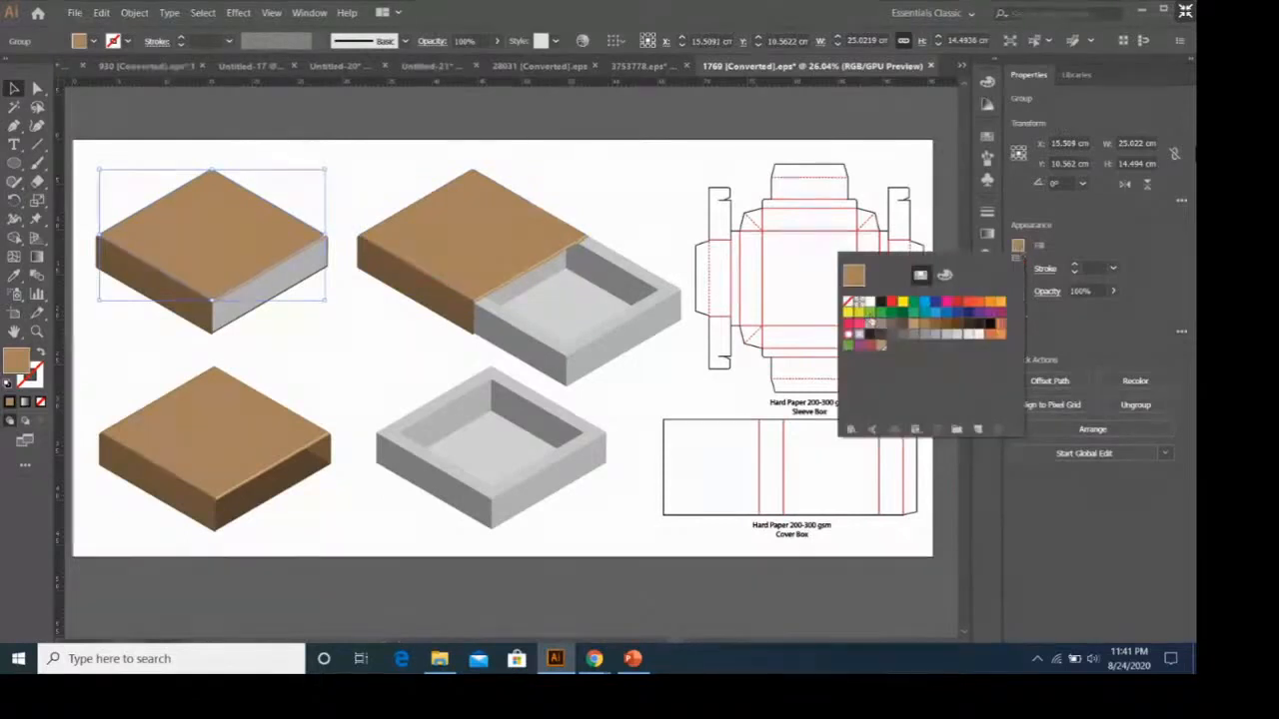
click(855, 313)
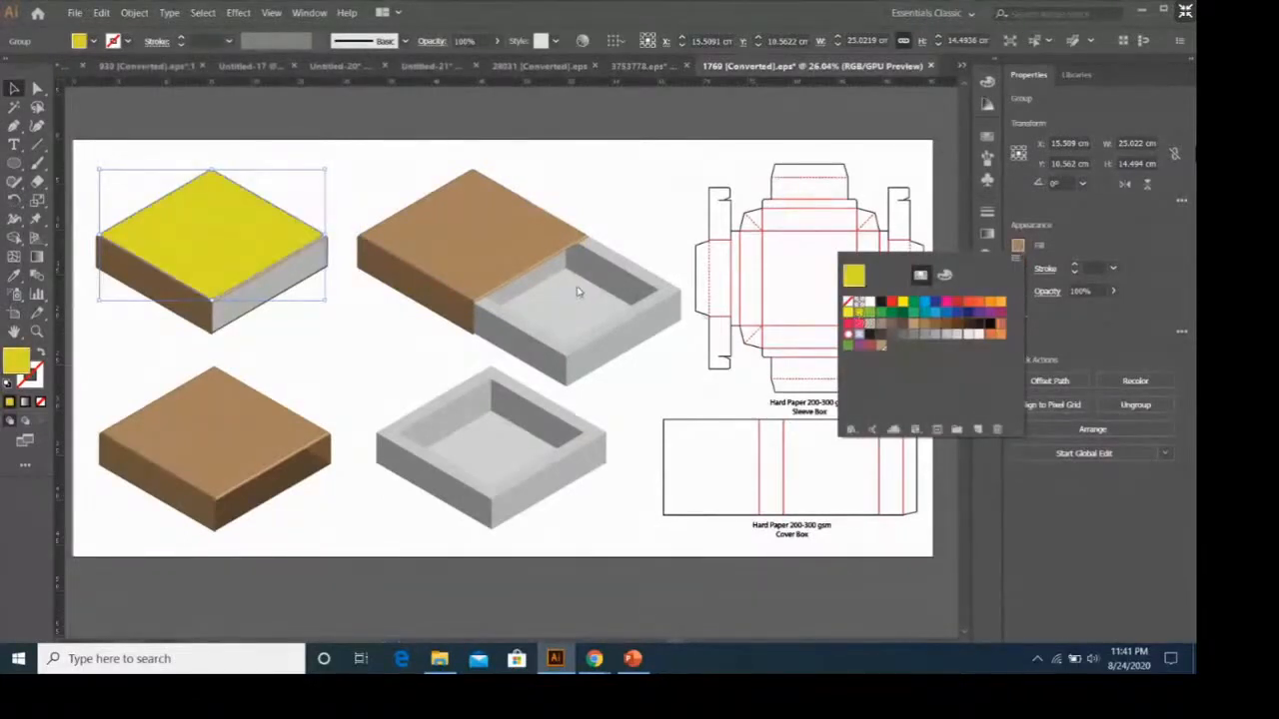
click(399, 300)
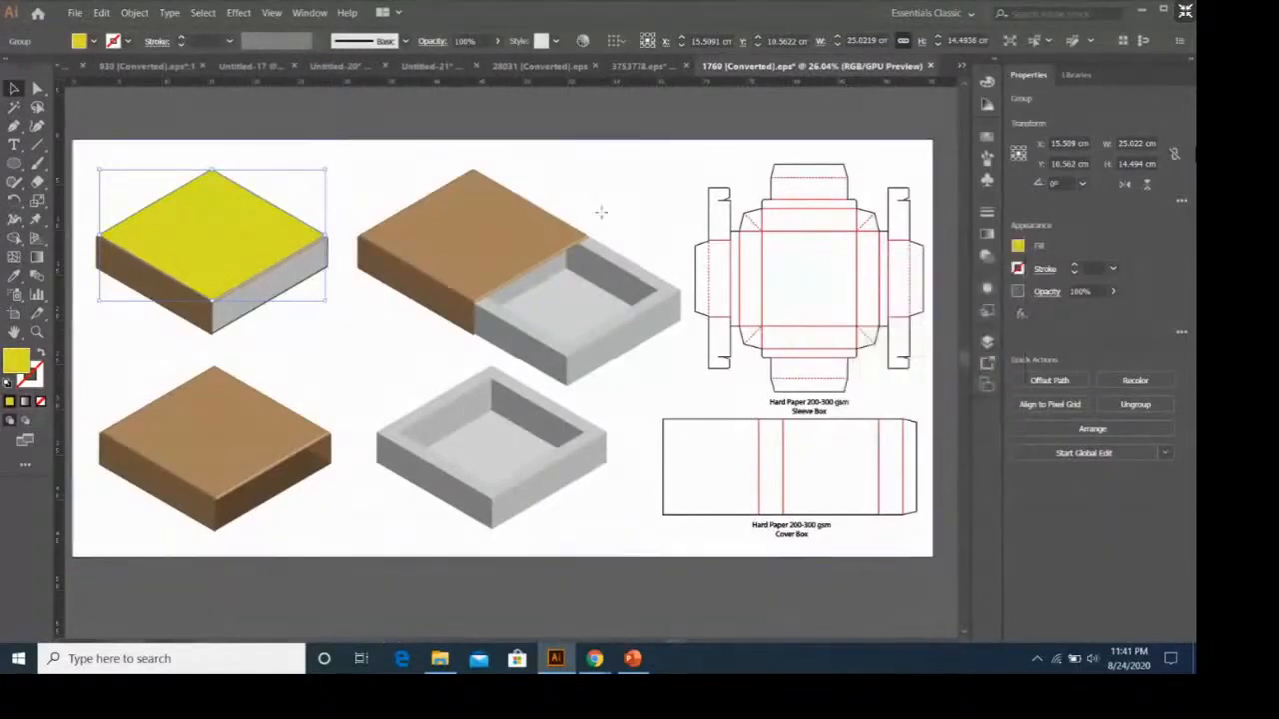
click(597, 228)
Copy the yellow fill onto the top faces of the half-open box and the separate lid with the Eyedropper.
click(508, 248)
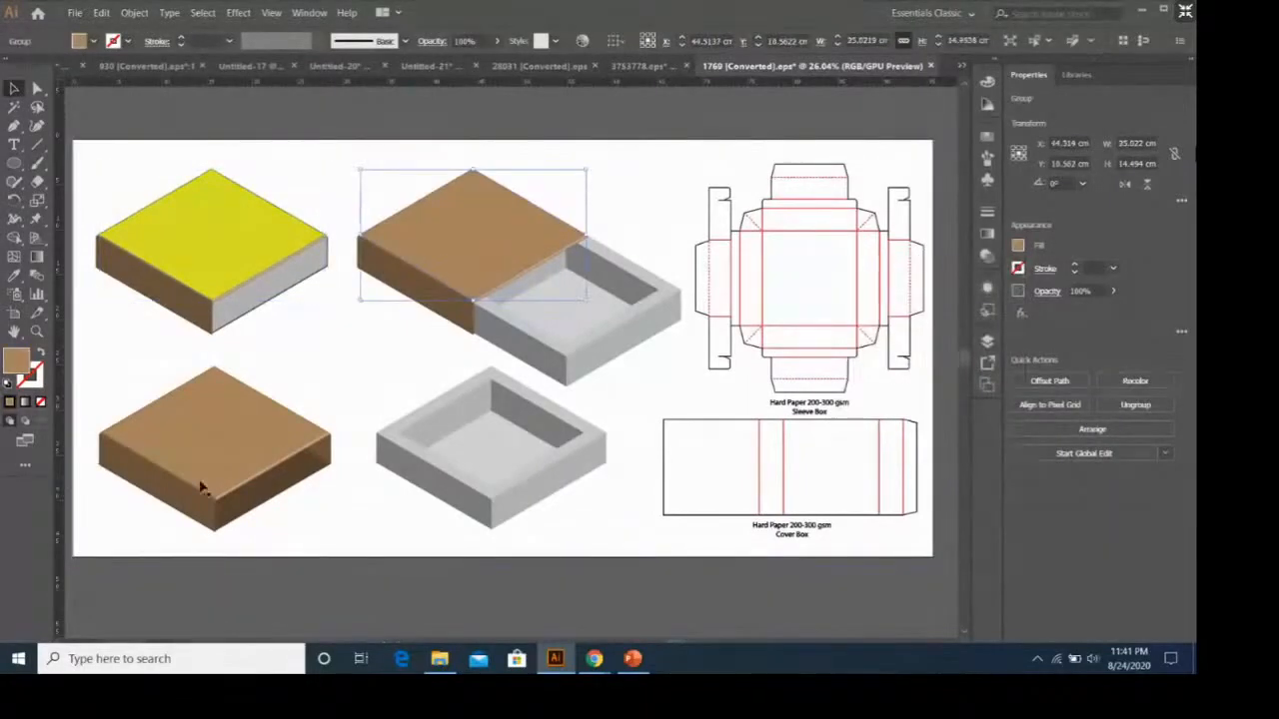
shift+click(232, 456)
key(i)
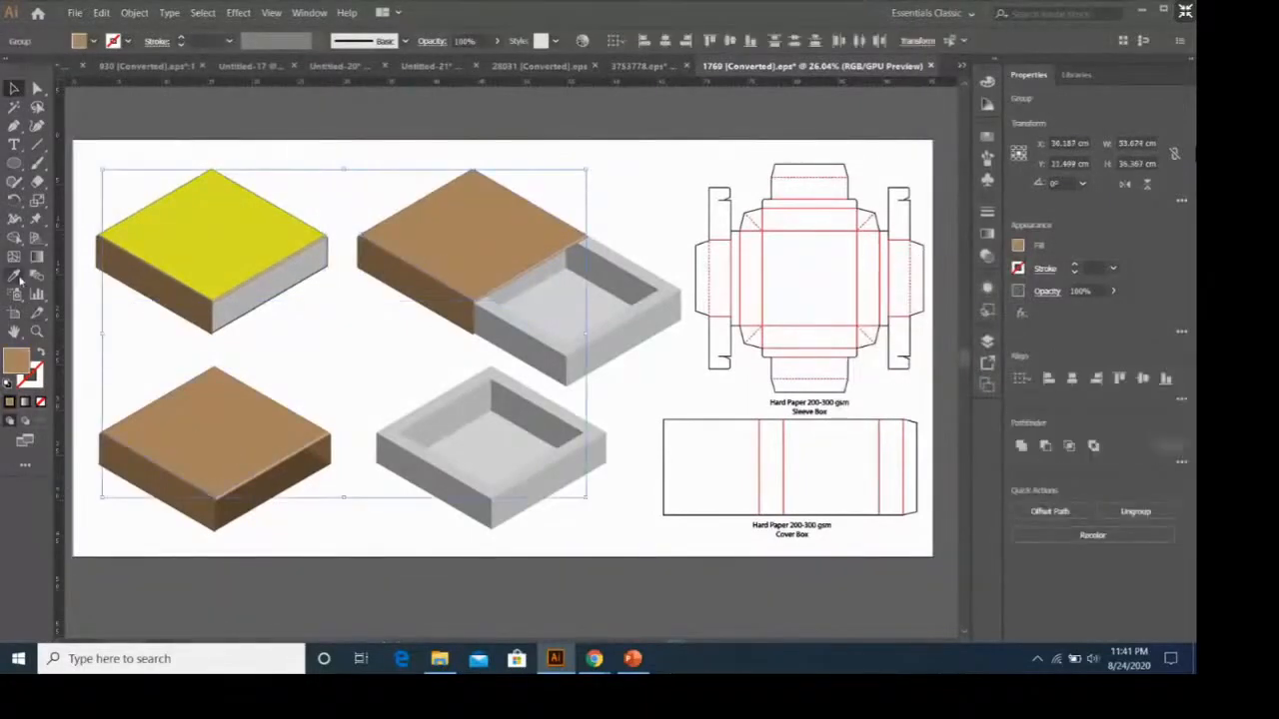
click(266, 231)
key(v)
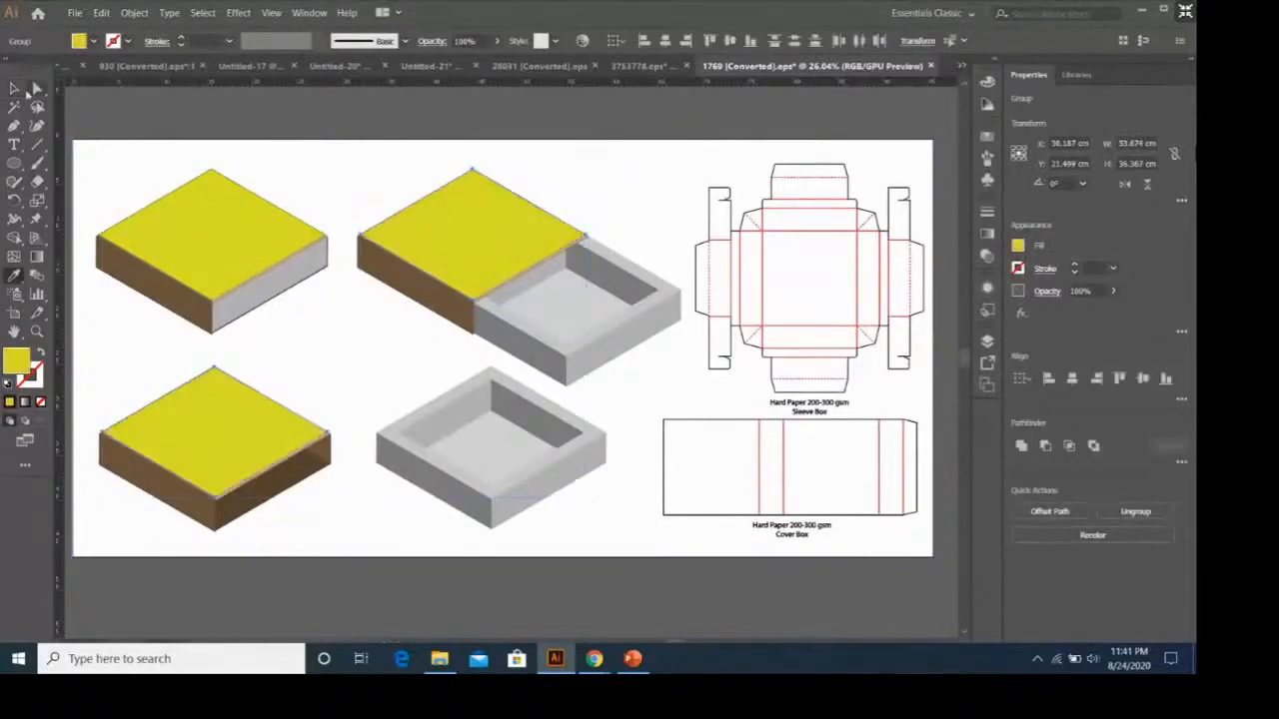
click(197, 314)
key(ctrl+shift+a)
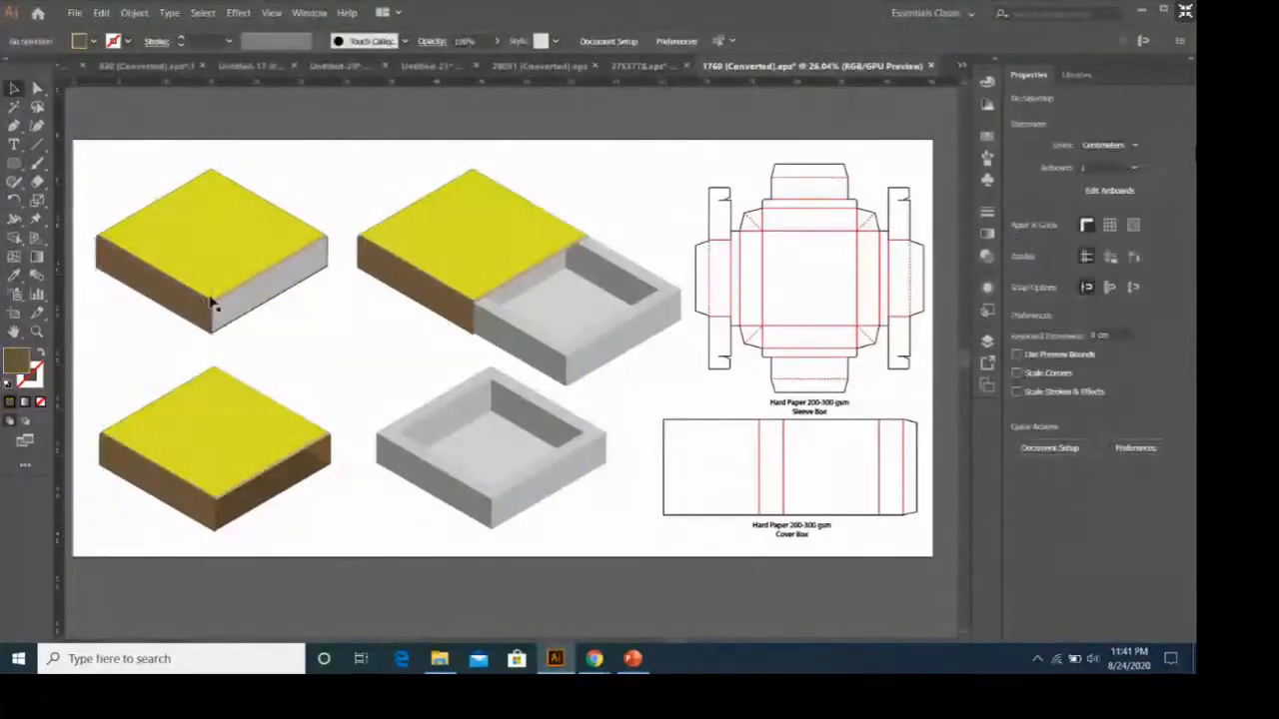
click(208, 304)
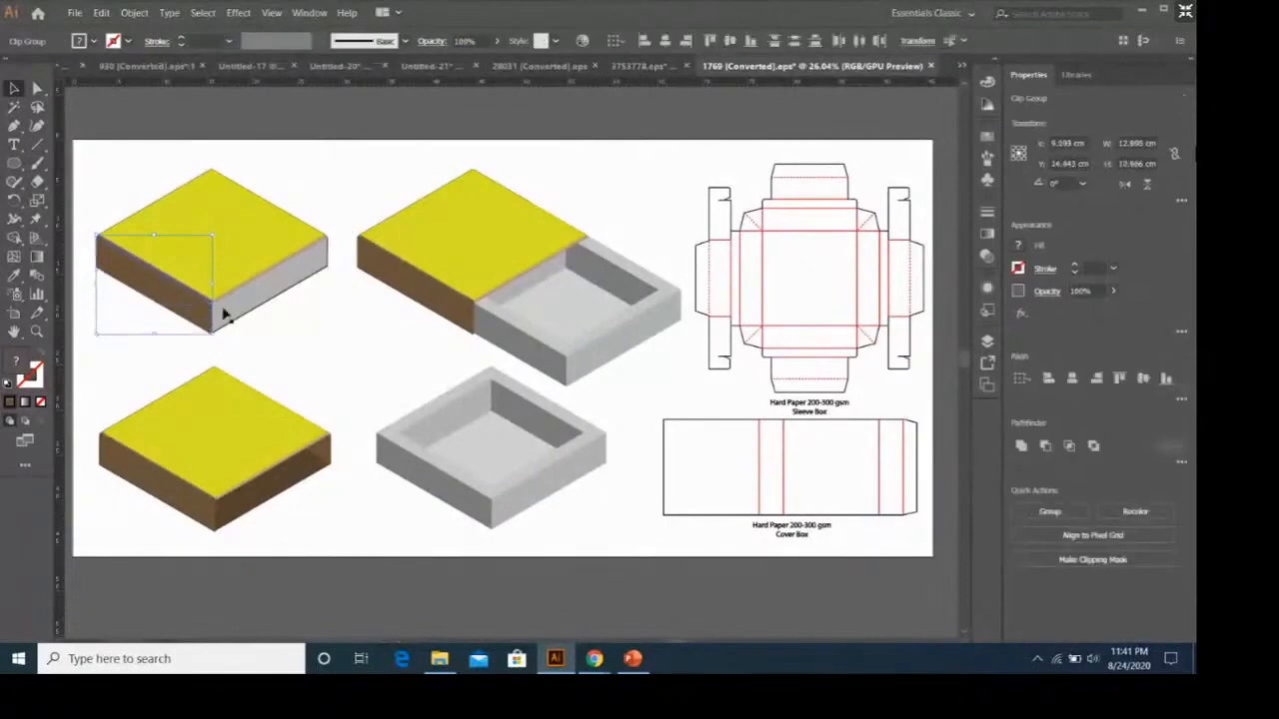
shift+click(234, 302)
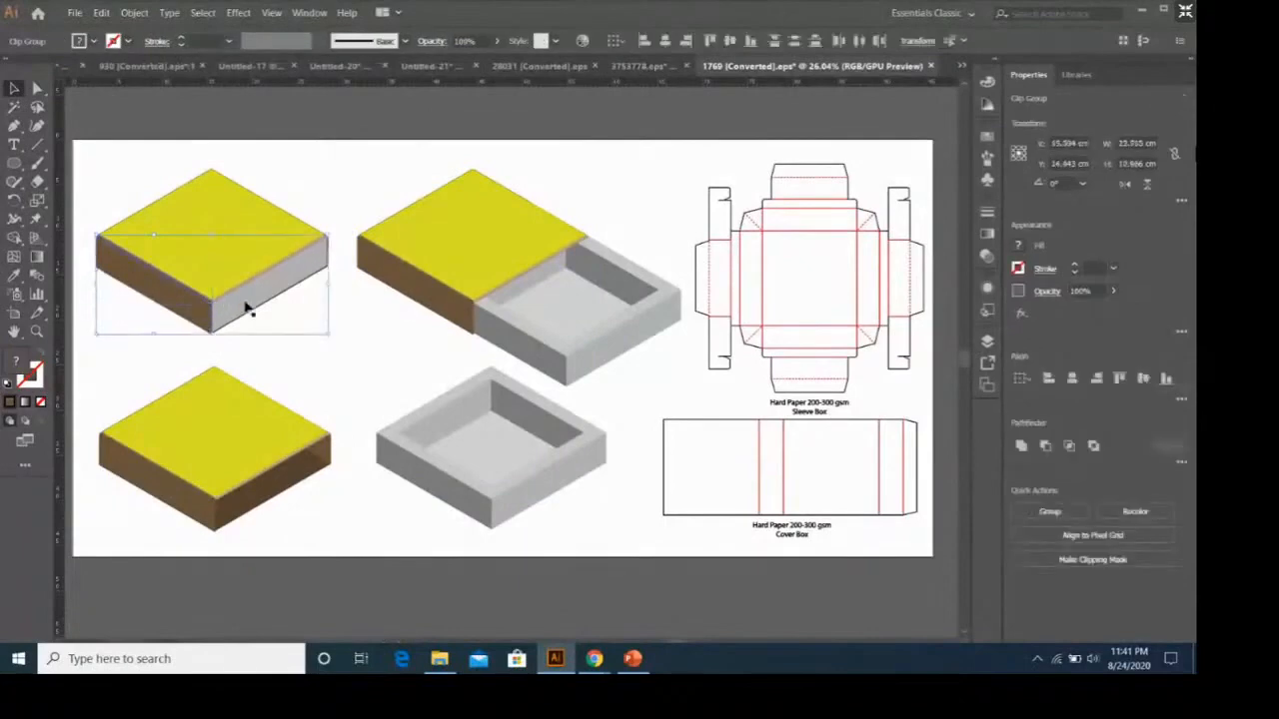
shift+click(527, 276)
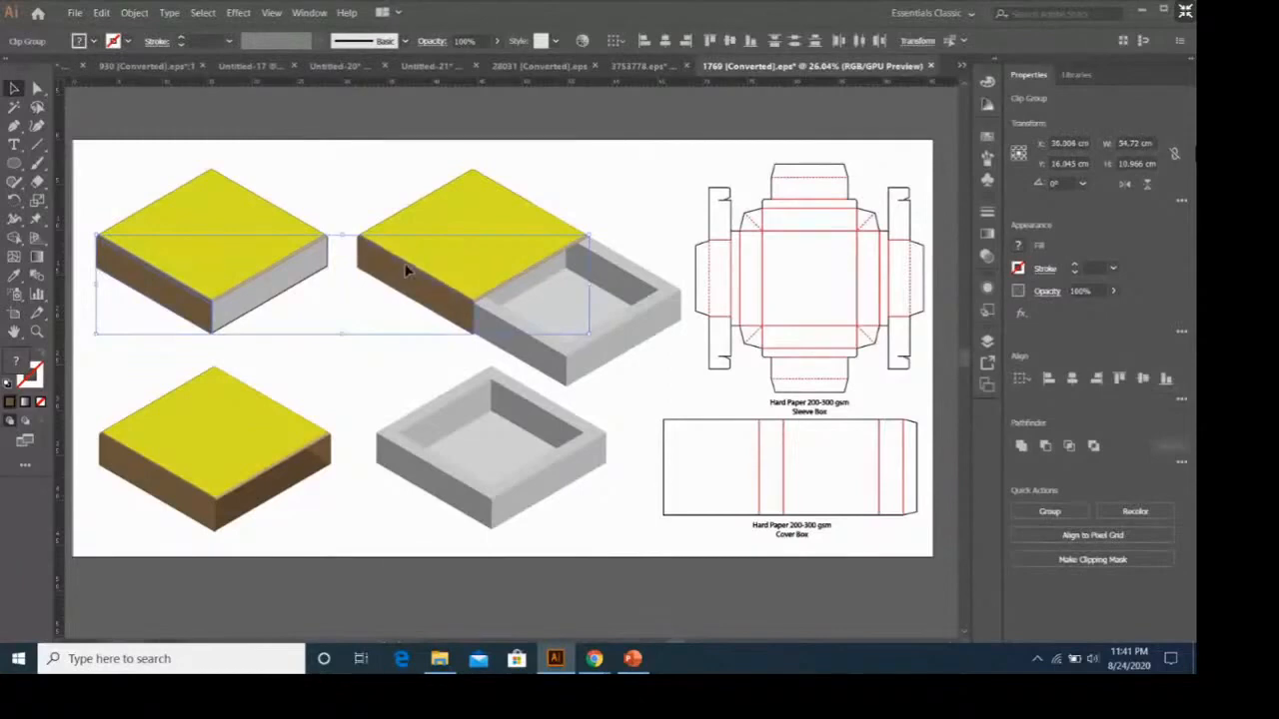
shift+click(205, 493)
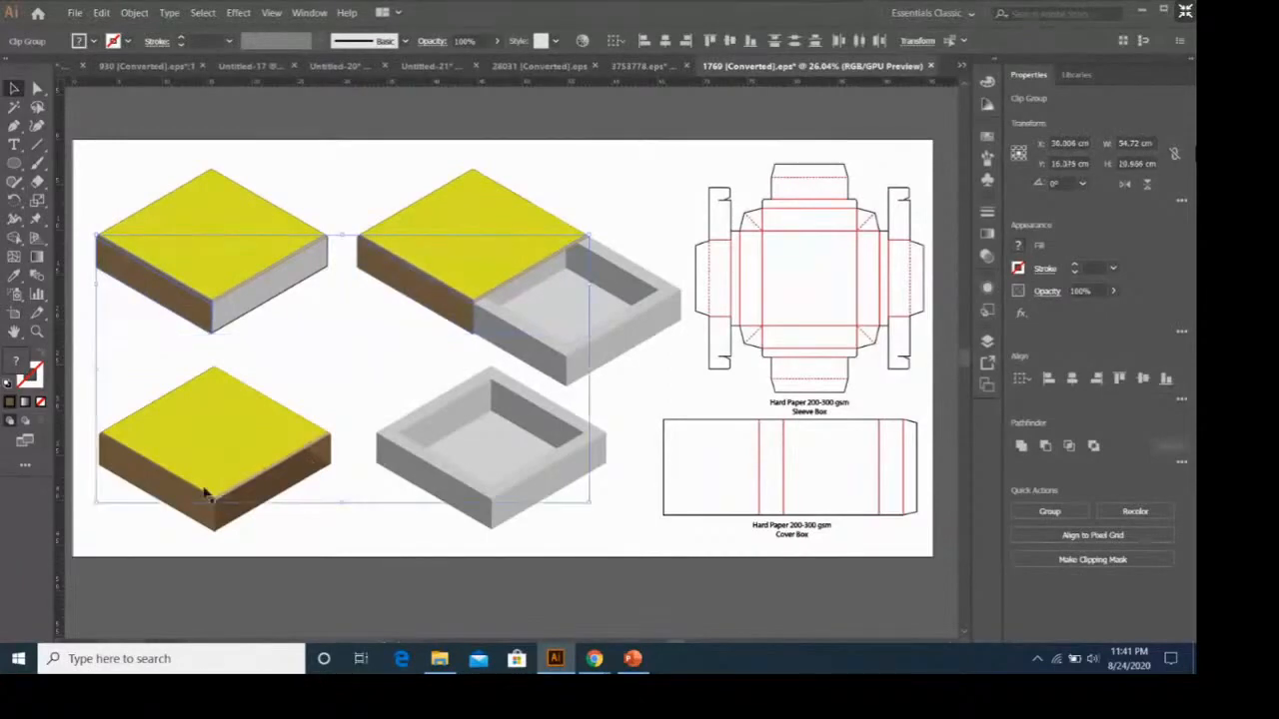
shift+click(328, 458)
double_click(201, 498)
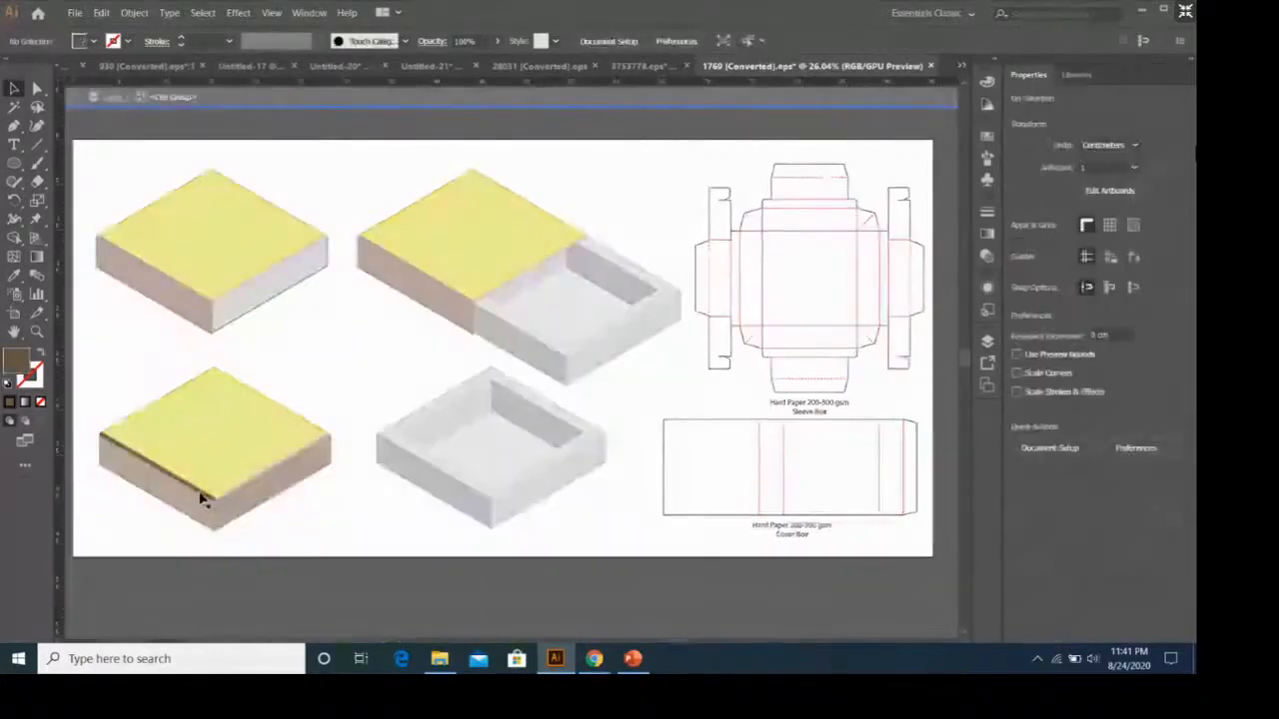
key(Escape)
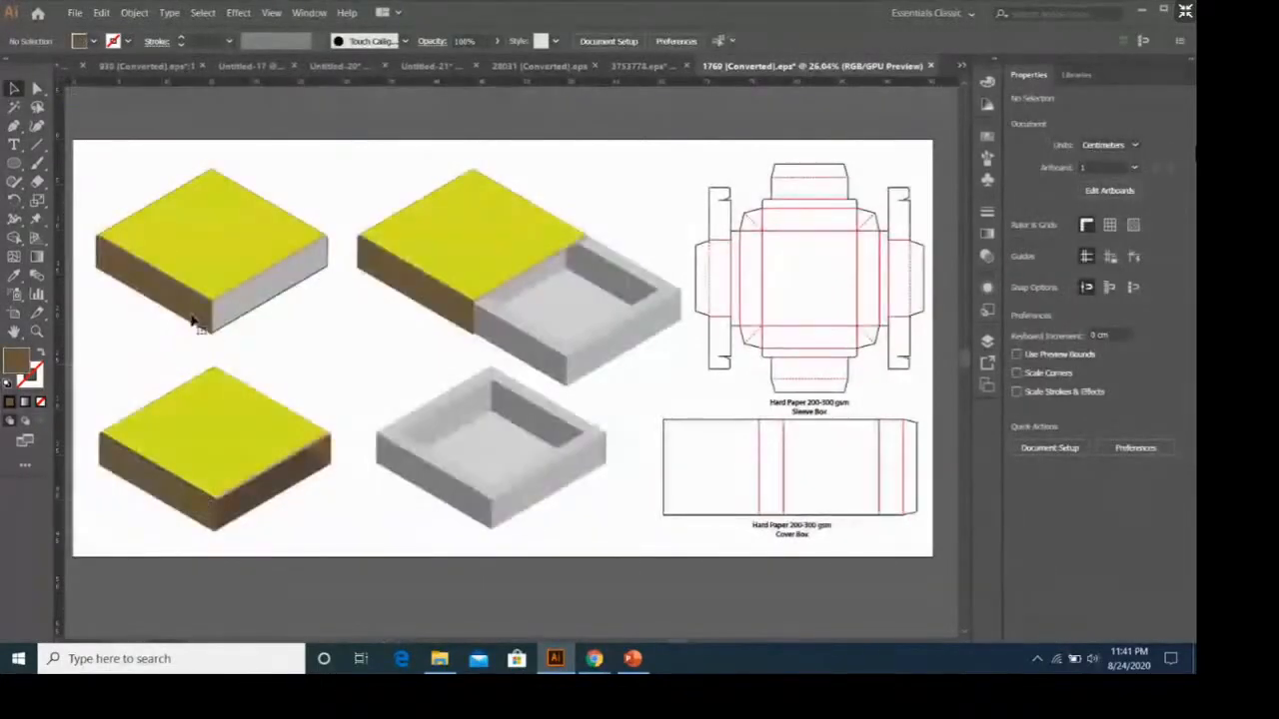
Copy the yellow top-face fill onto the brown left side faces of the closed box, half-open box and lid with the Eyedropper.
click(192, 315)
click(212, 308)
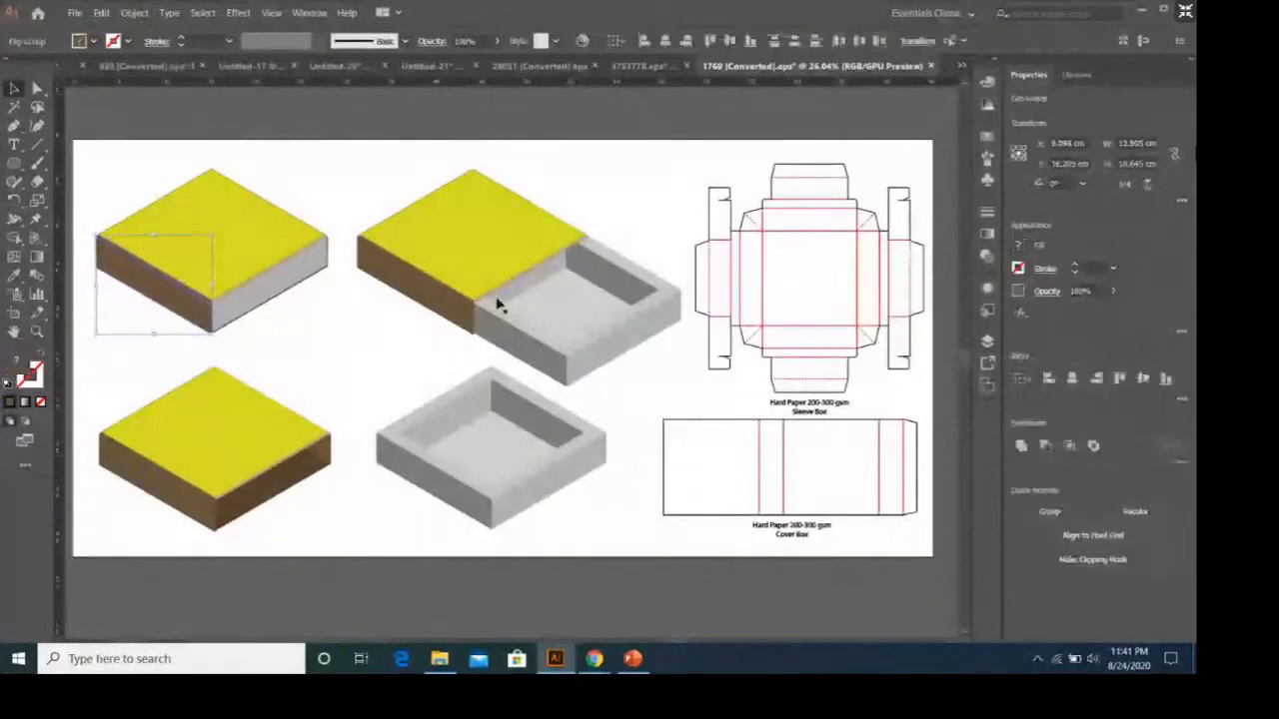
shift+click(448, 286)
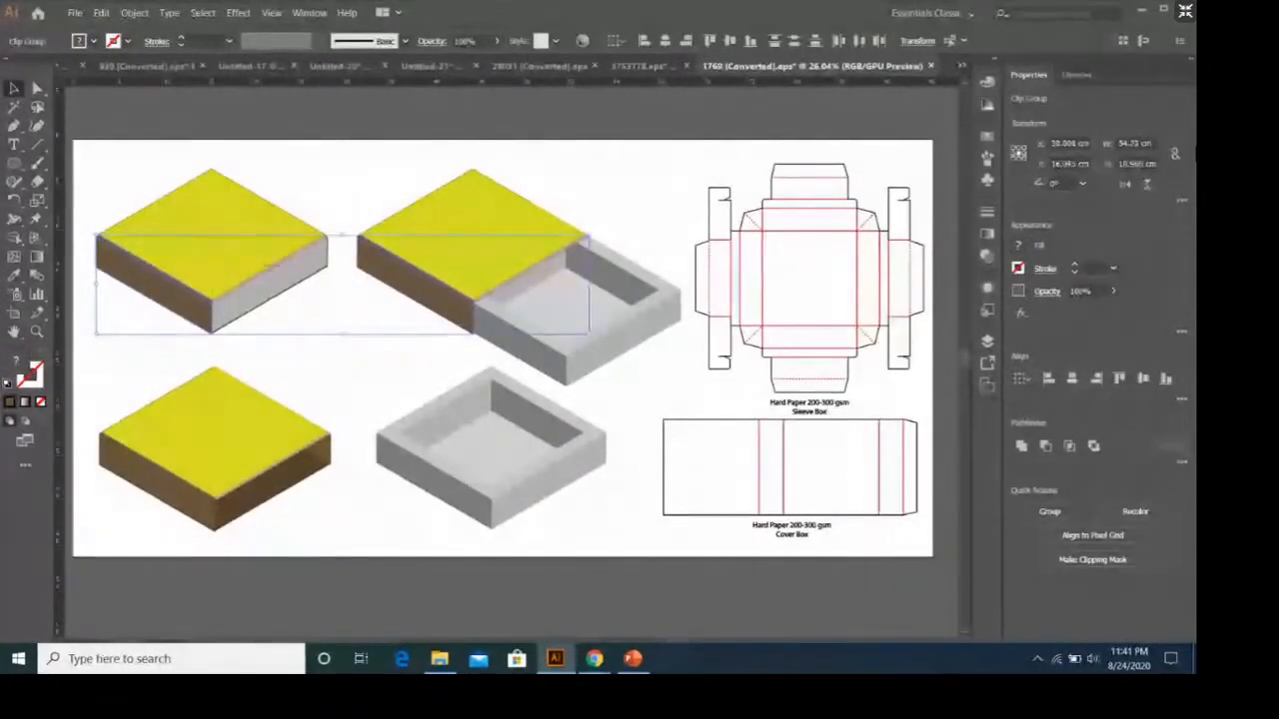
shift+click(169, 482)
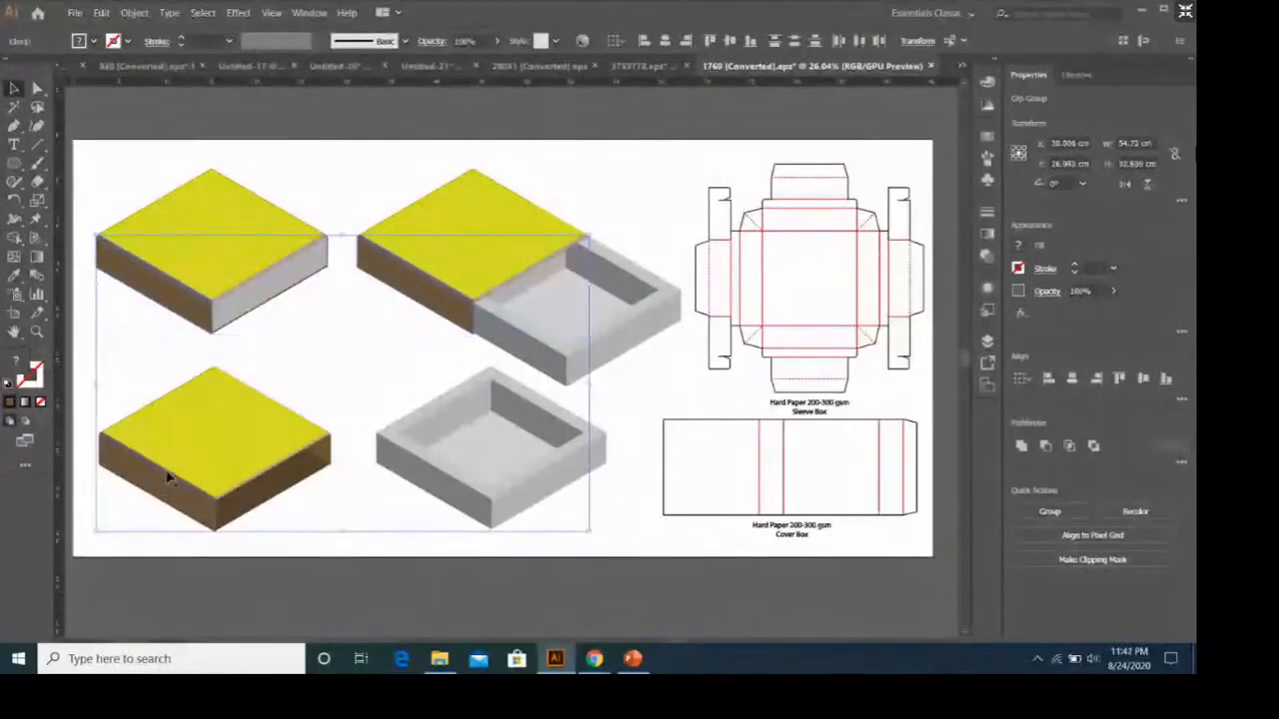
click(14, 275)
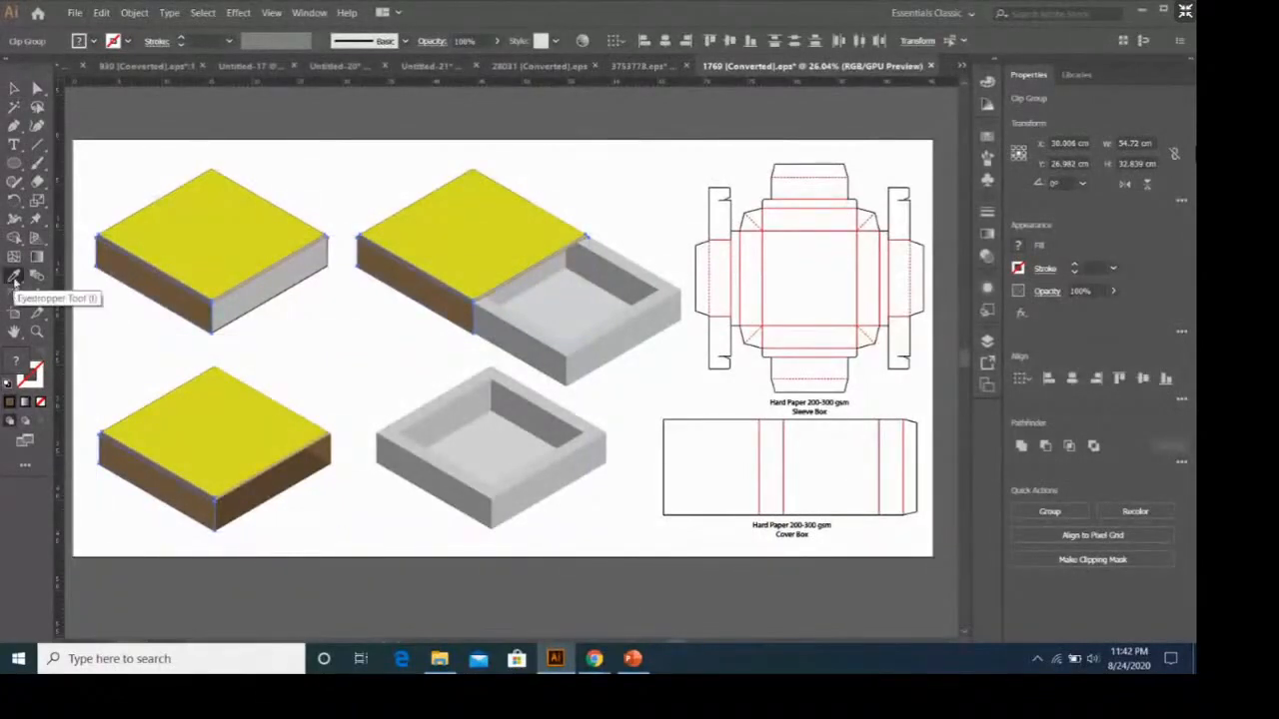
click(238, 232)
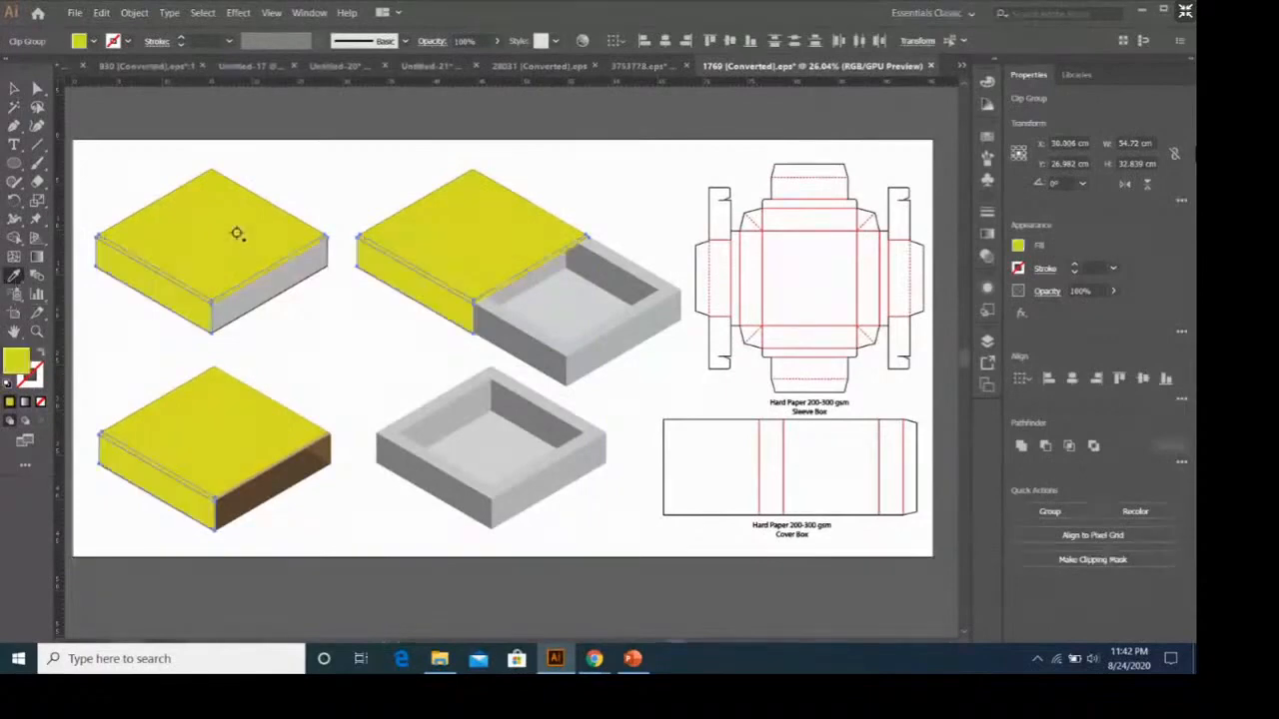
click(11, 86)
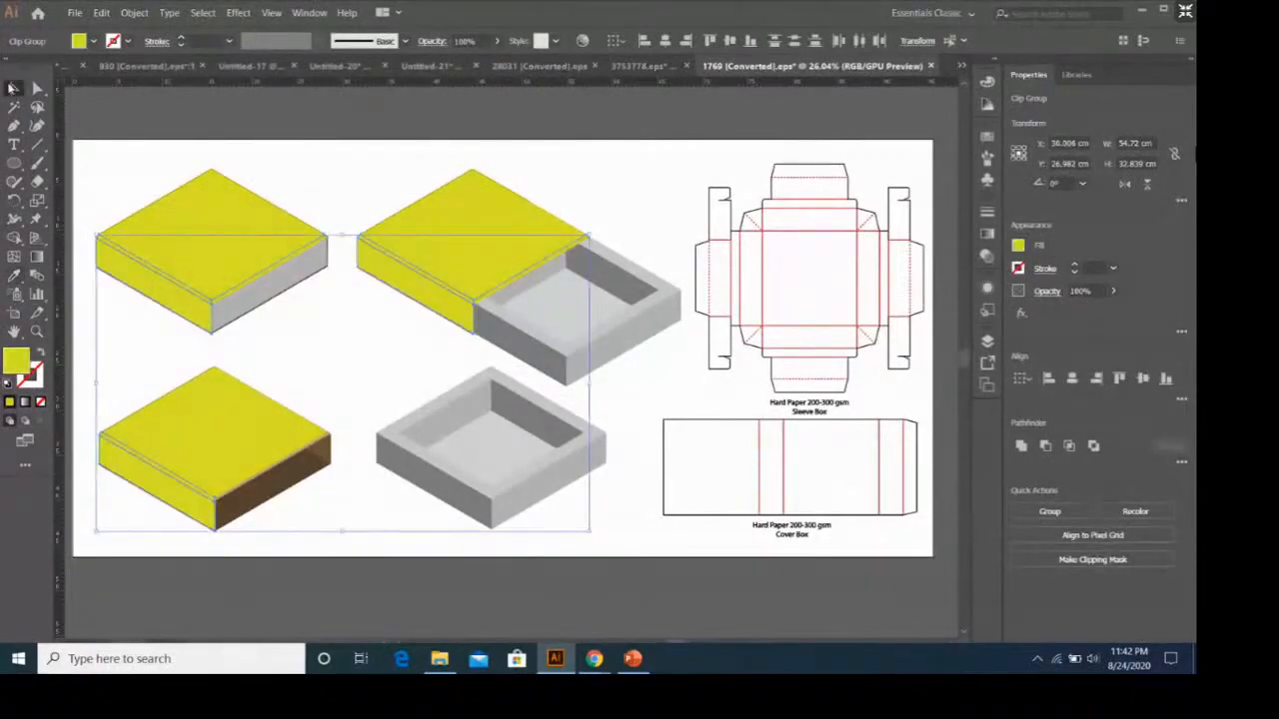
click(368, 192)
Darken the yellow of the left side faces on the closed box, half-open box and lid by raising the fill's black value.
click(210, 492)
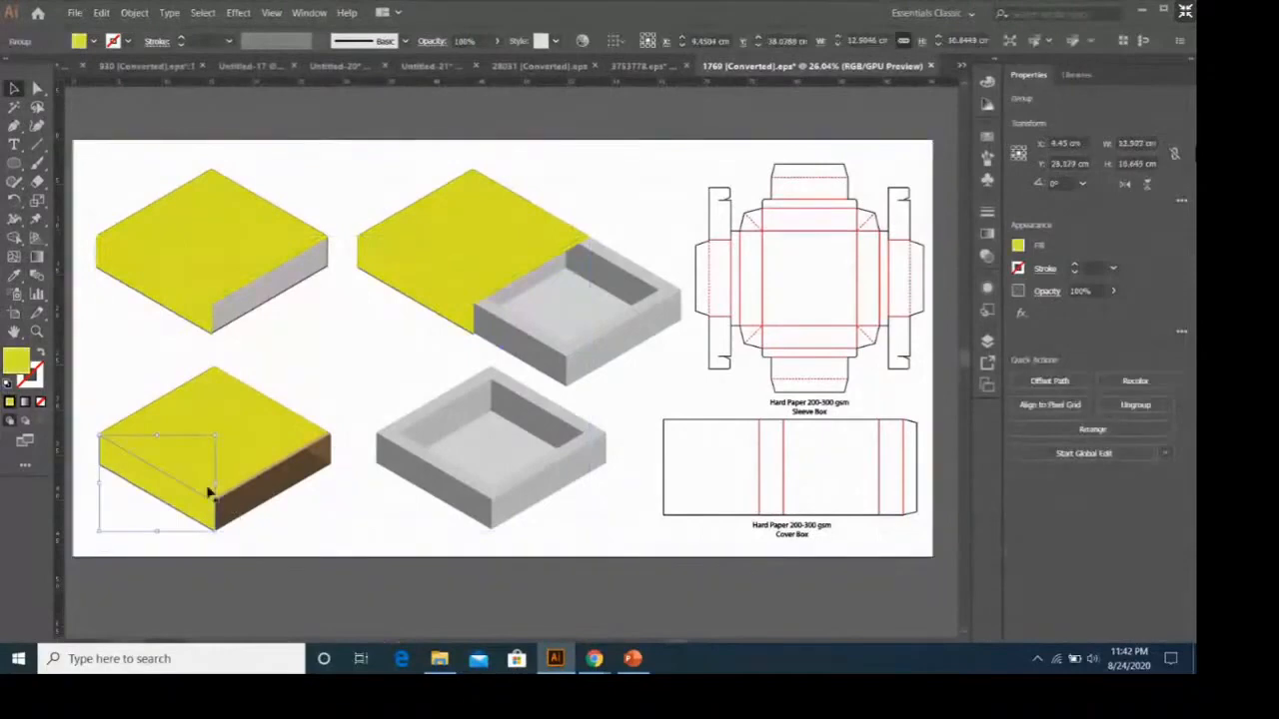
shift+click(197, 313)
shift+click(451, 306)
click(1017, 246)
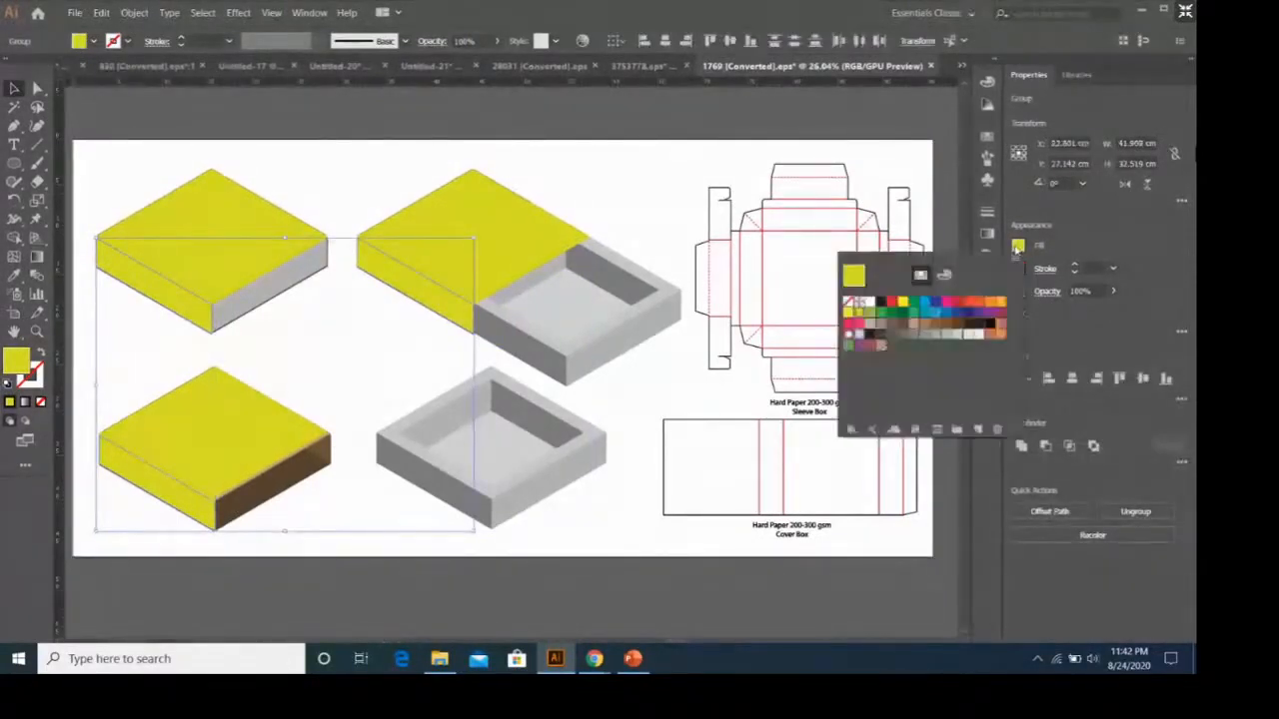
click(944, 274)
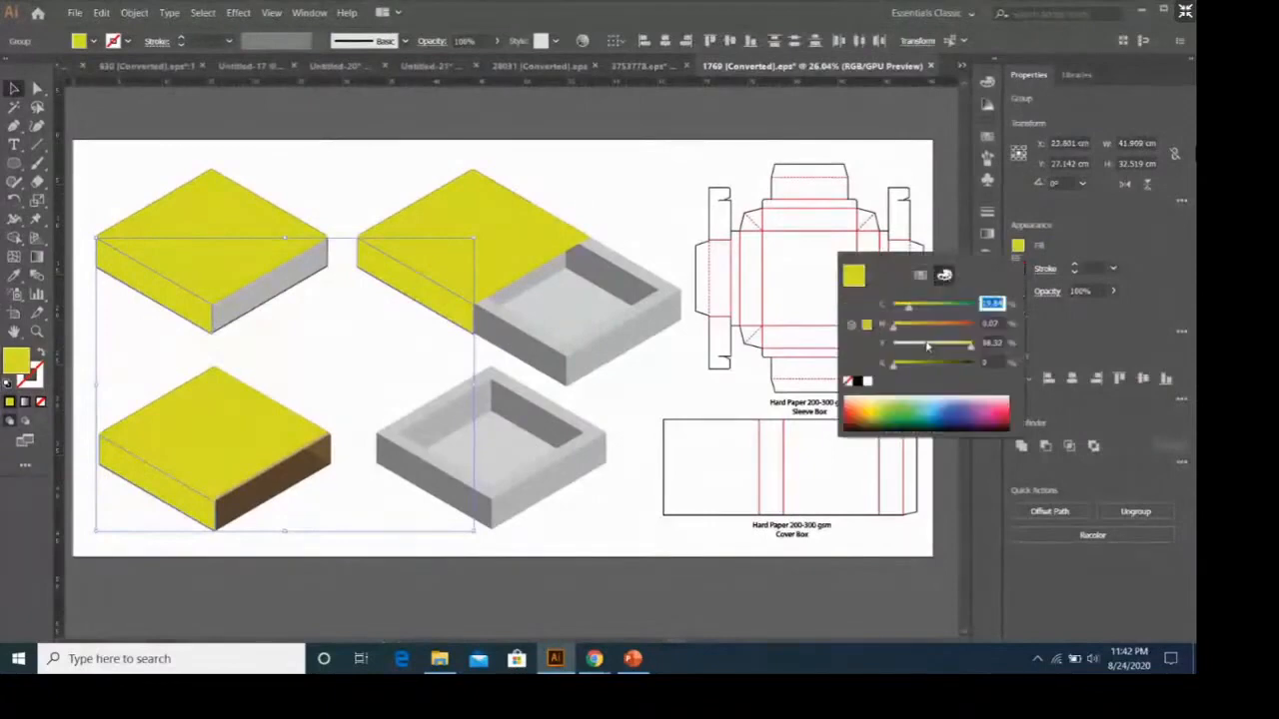
drag(897, 368, 910, 372)
click(616, 204)
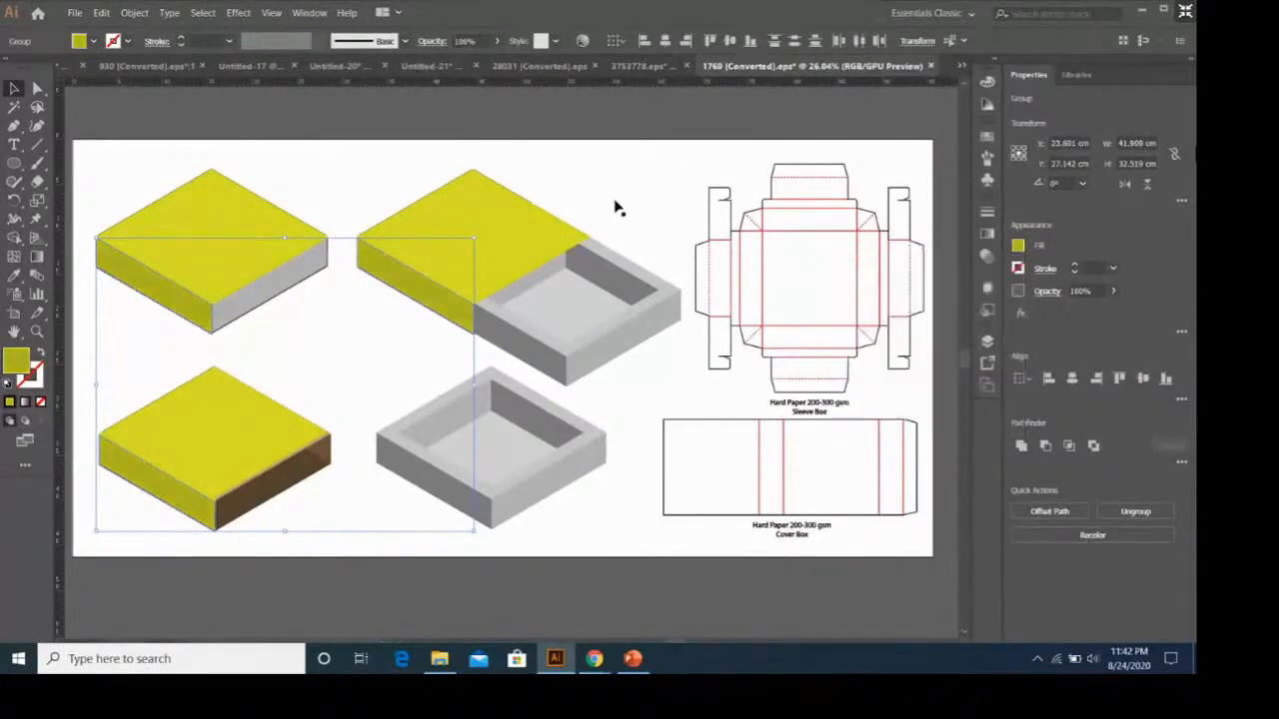
click(640, 223)
Copy the darker yellow of the lid's left side onto its back right wall with the Eyedropper.
click(319, 452)
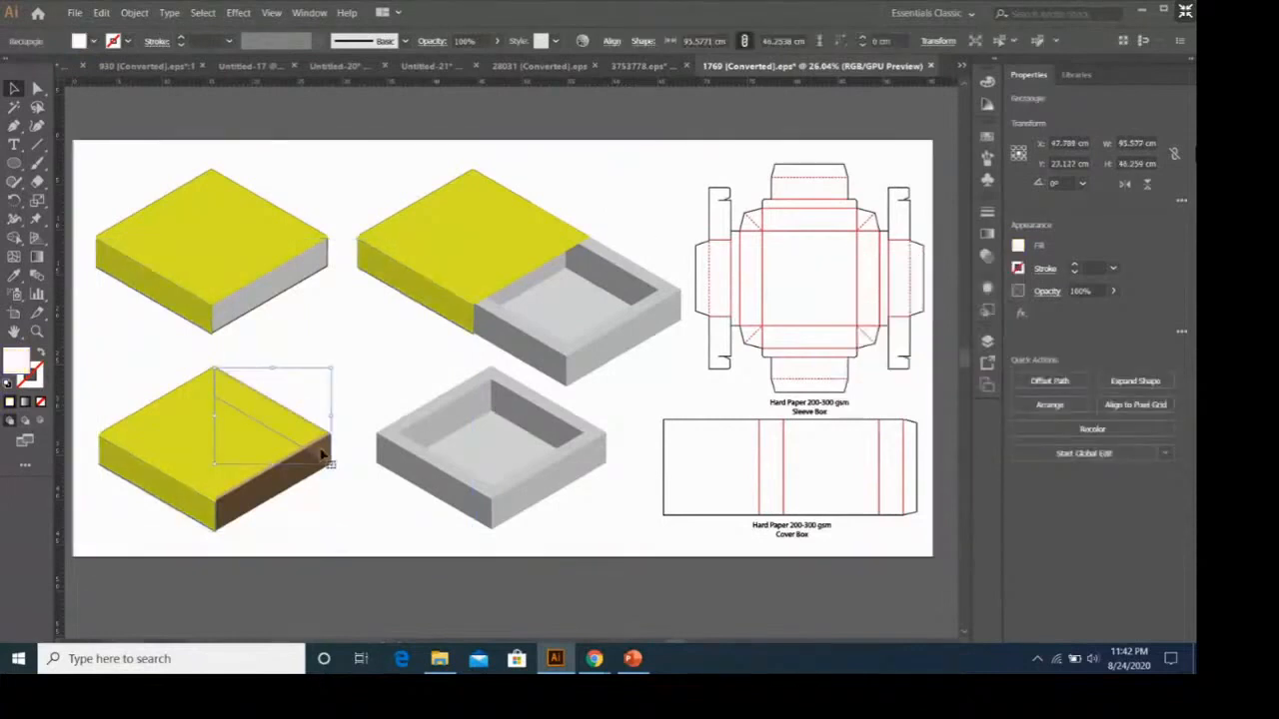
click(14, 275)
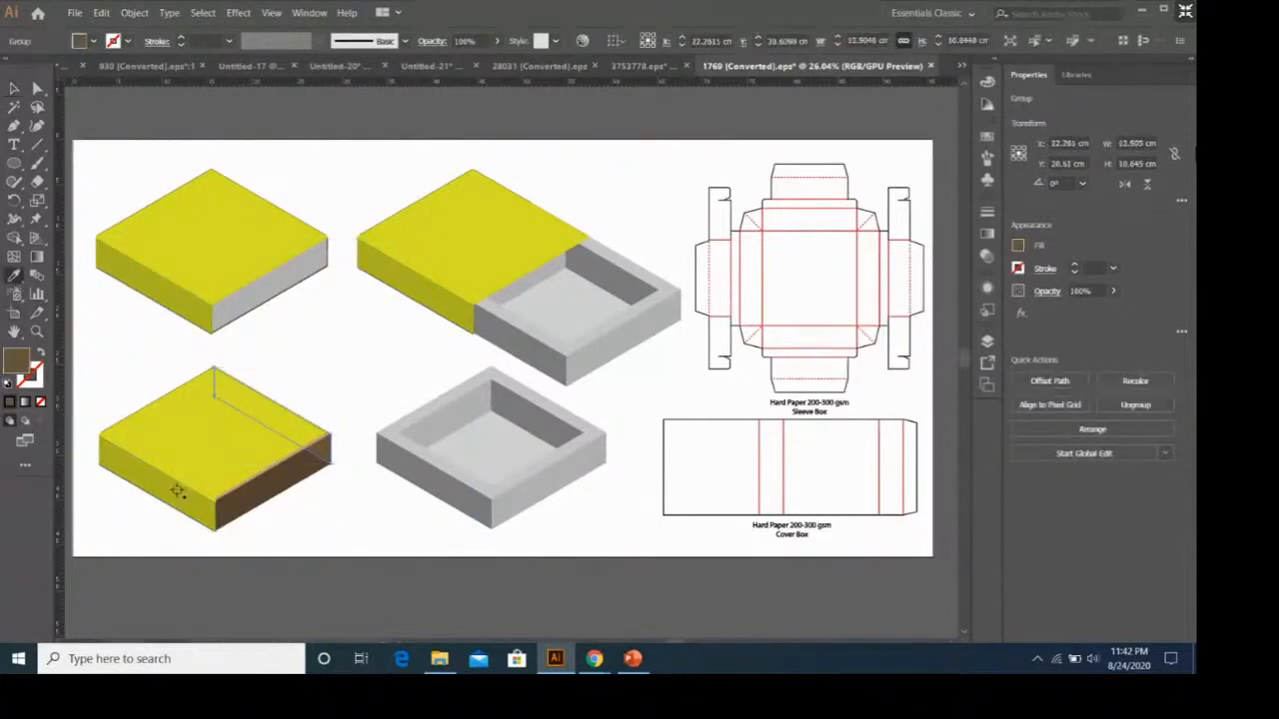
click(179, 484)
click(14, 88)
click(360, 350)
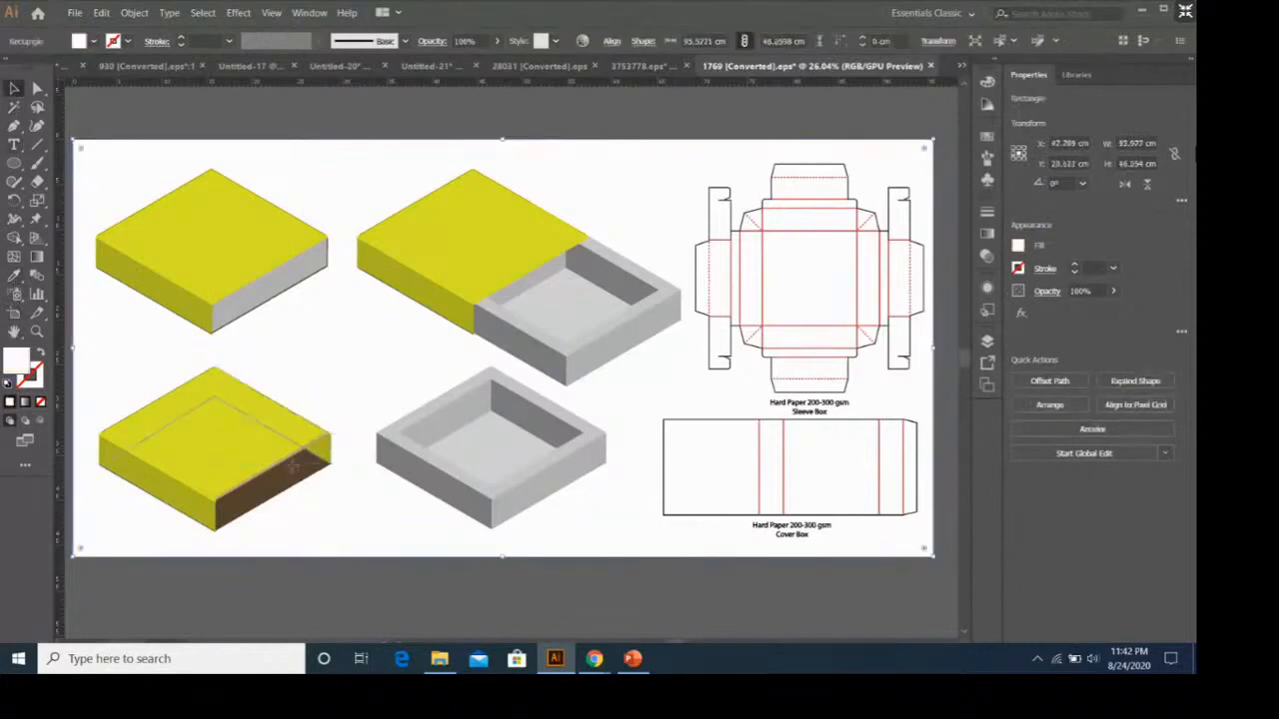
Give the lid's remaining brown underside the side-face yellow and darken it further by raising its black value.
click(293, 466)
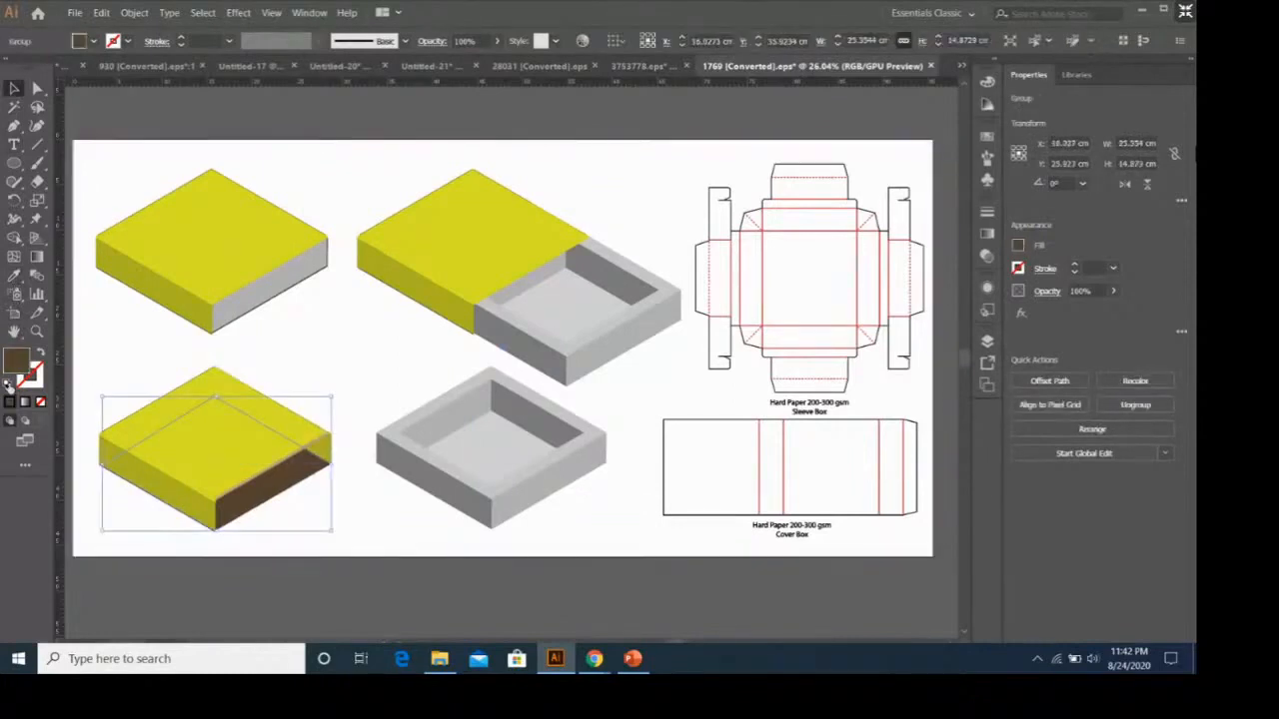
key(i)
click(185, 496)
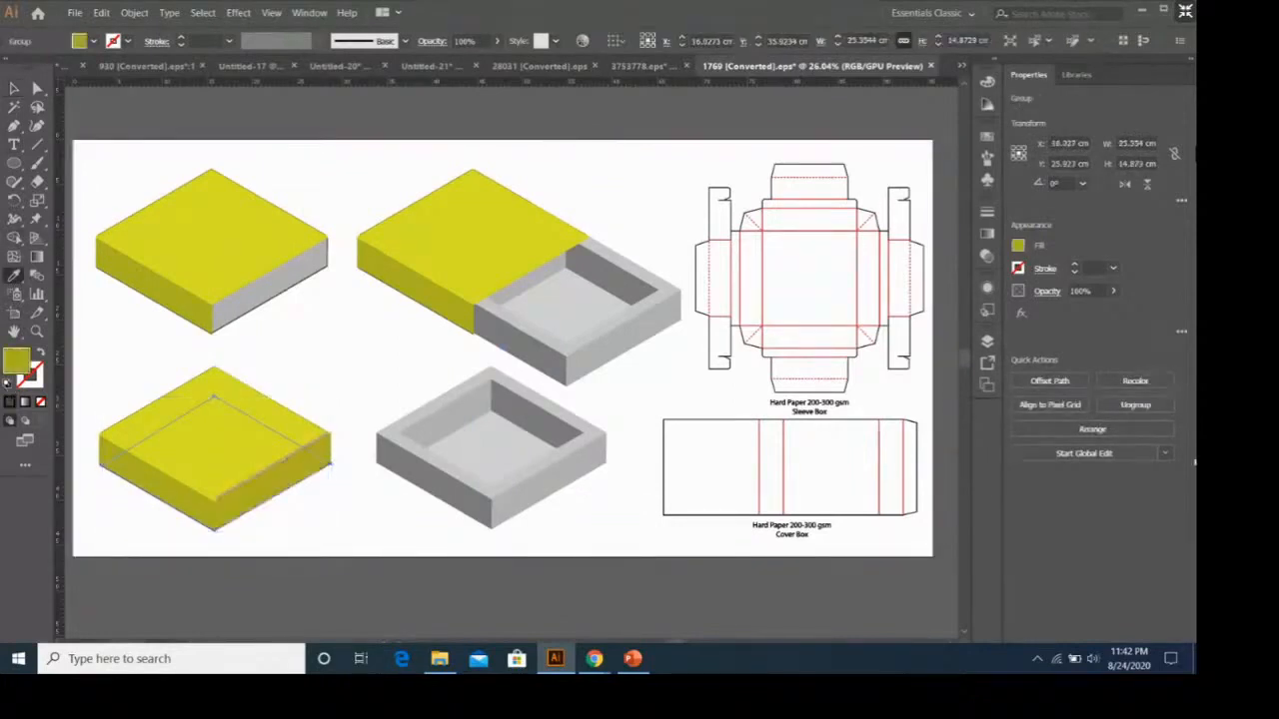
click(1018, 247)
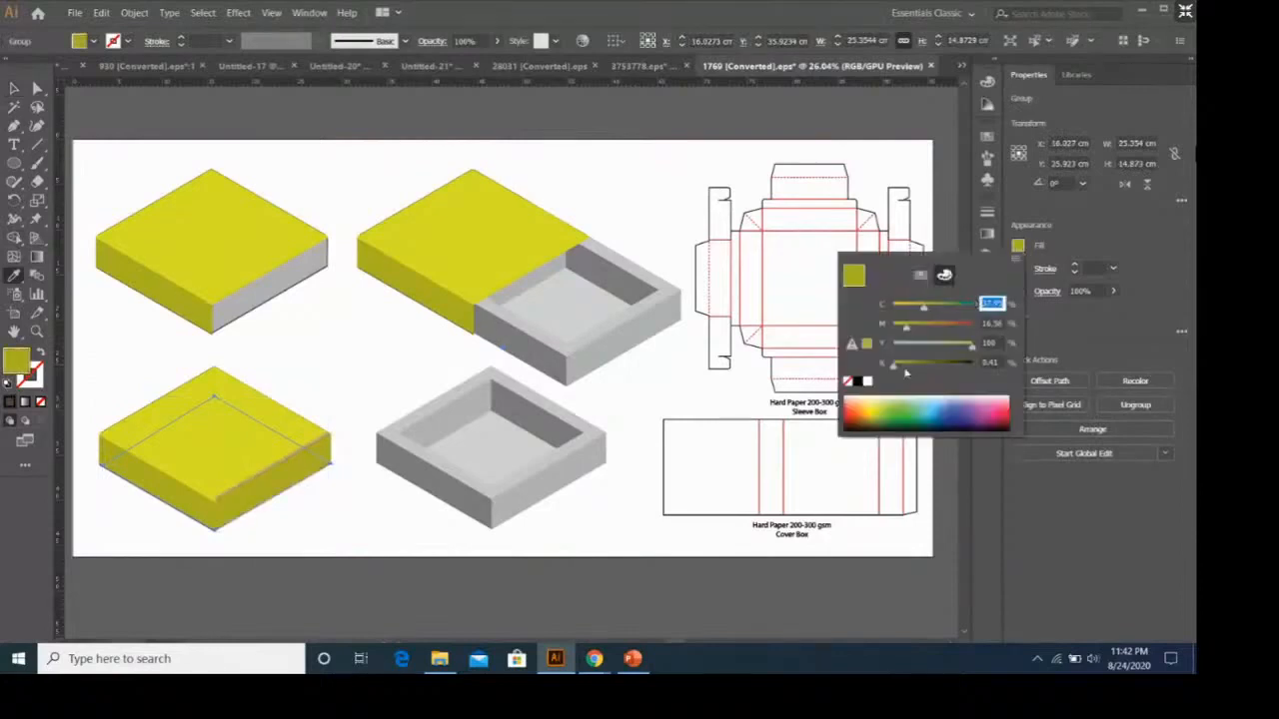
click(904, 369)
click(924, 367)
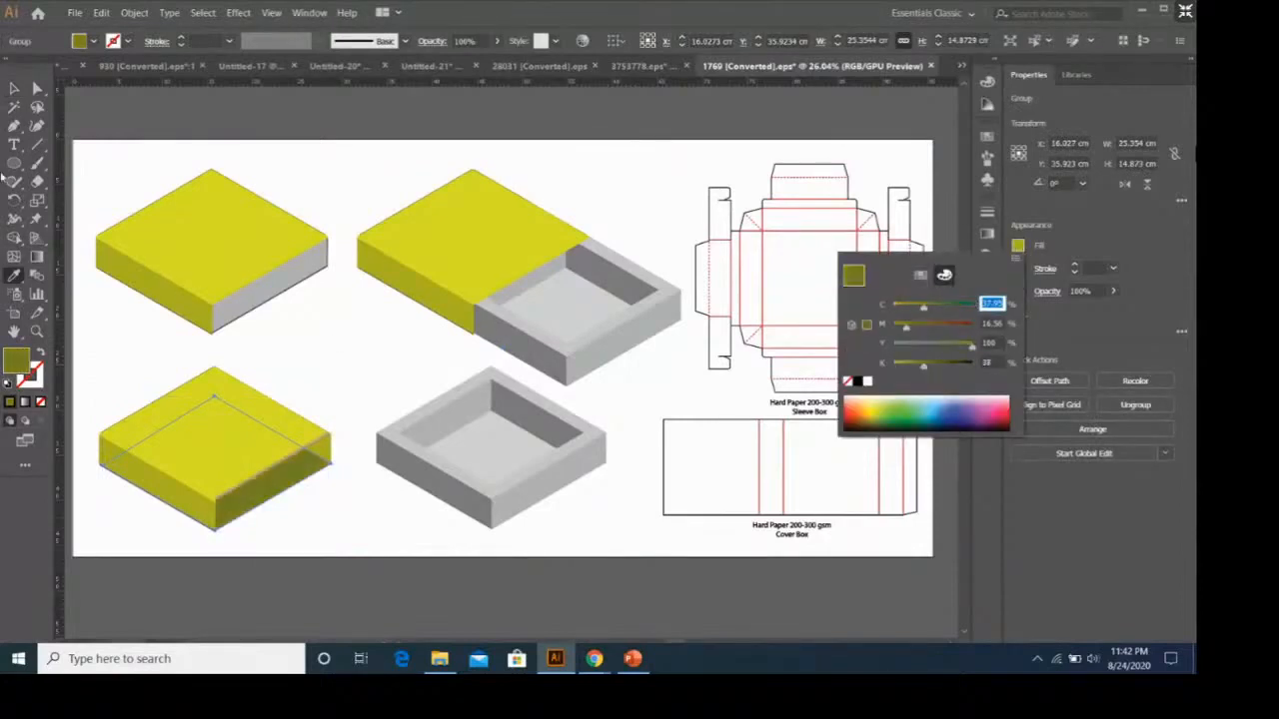
click(14, 89)
click(396, 368)
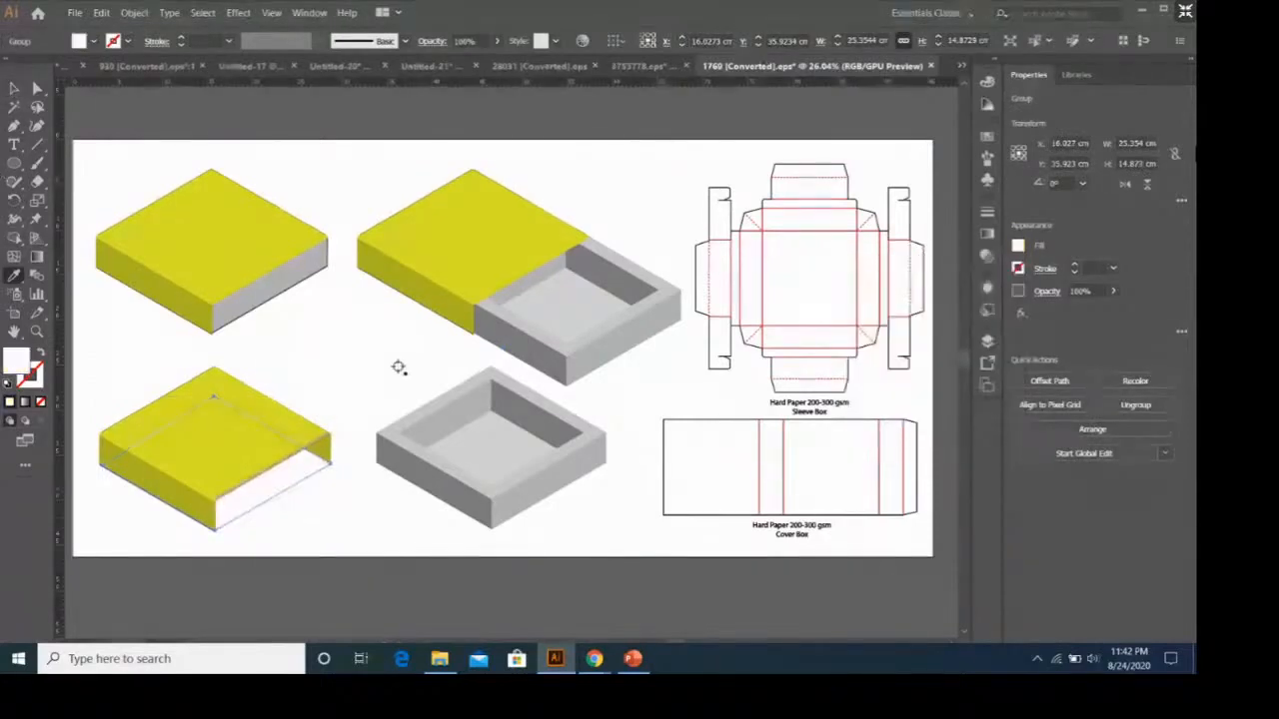
key(ctrl+z)
click(14, 89)
click(363, 416)
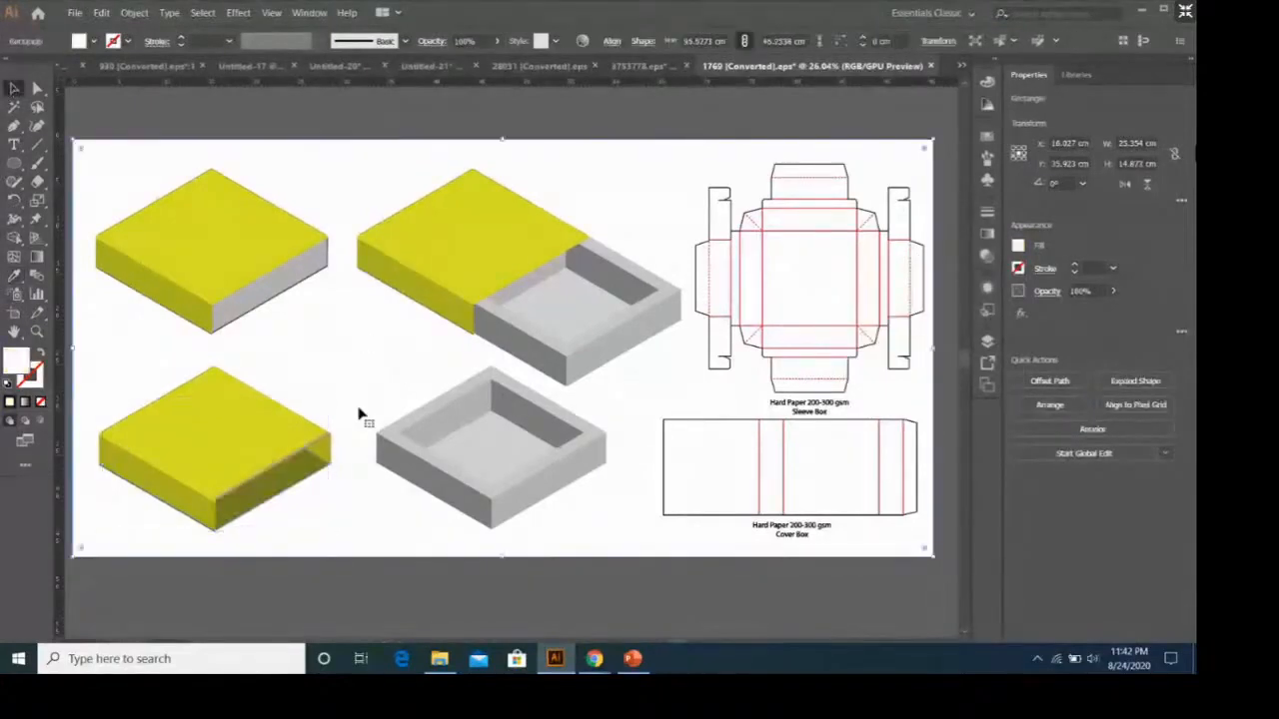
Fill the clipped group along the lid's front right edge with the yellow of the closed box's top face.
click(317, 449)
key(i)
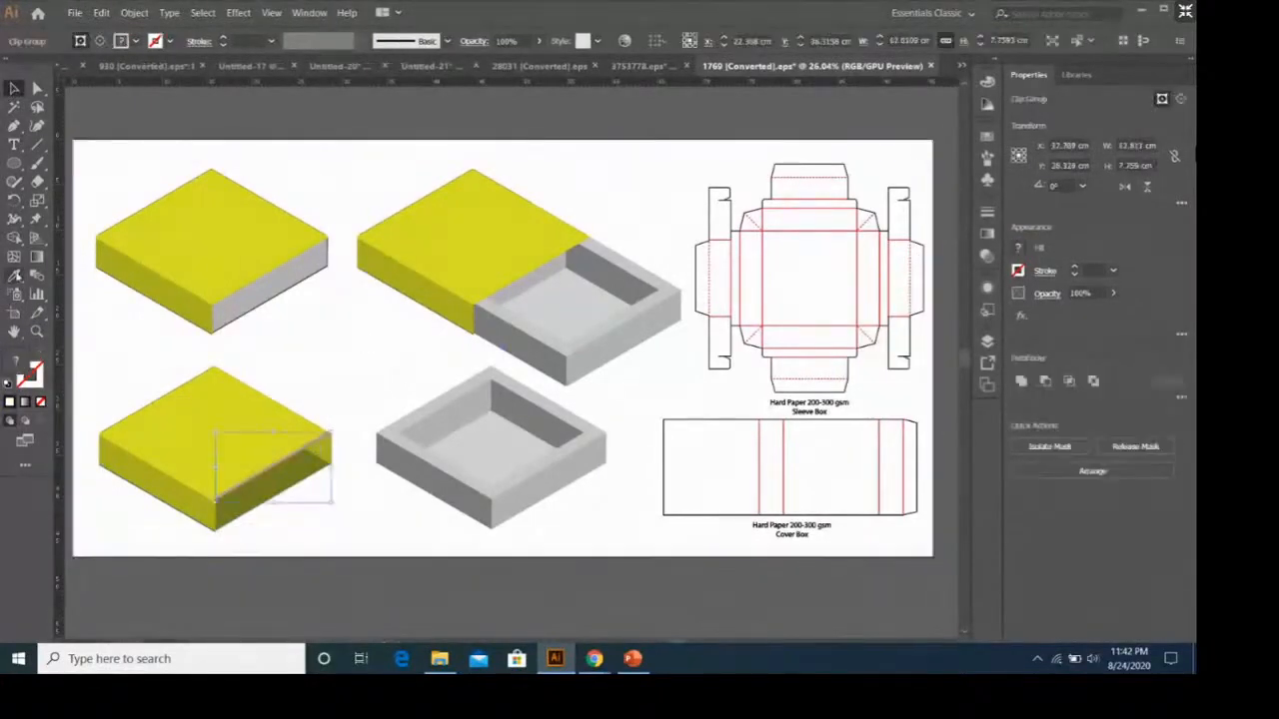
click(222, 264)
key(v)
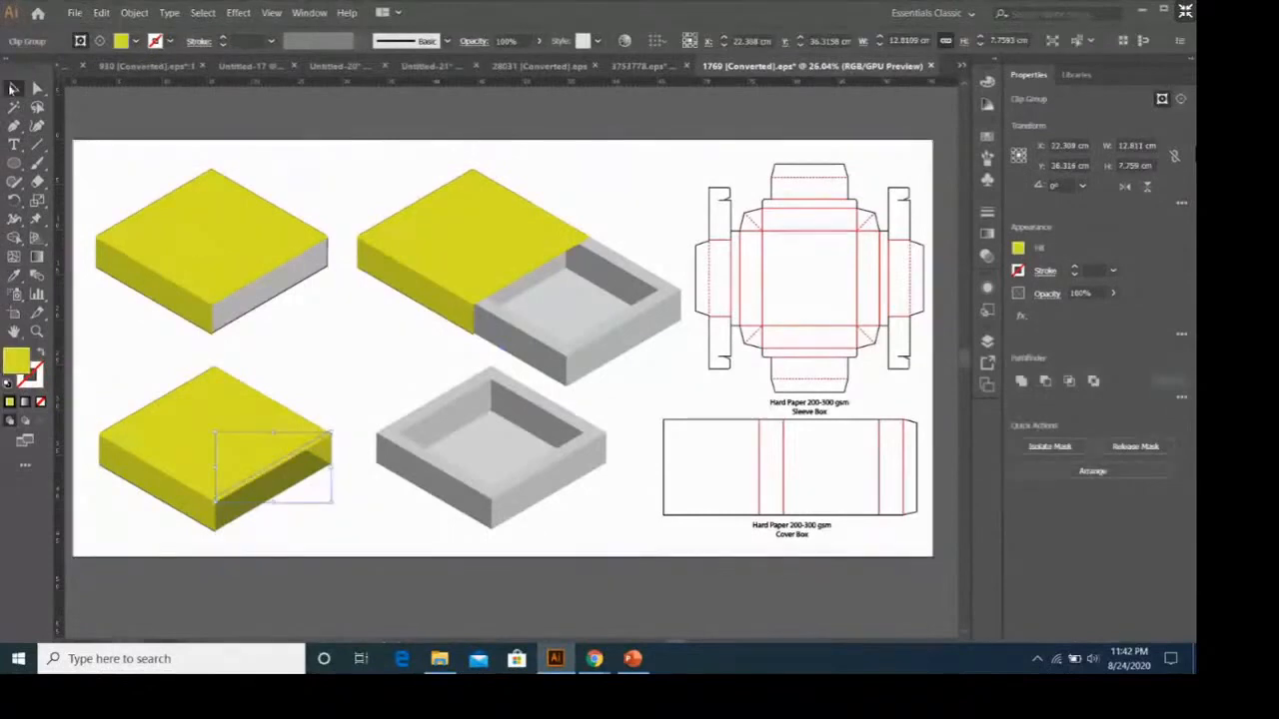
click(550, 388)
scroll(703, 333, down, 1)
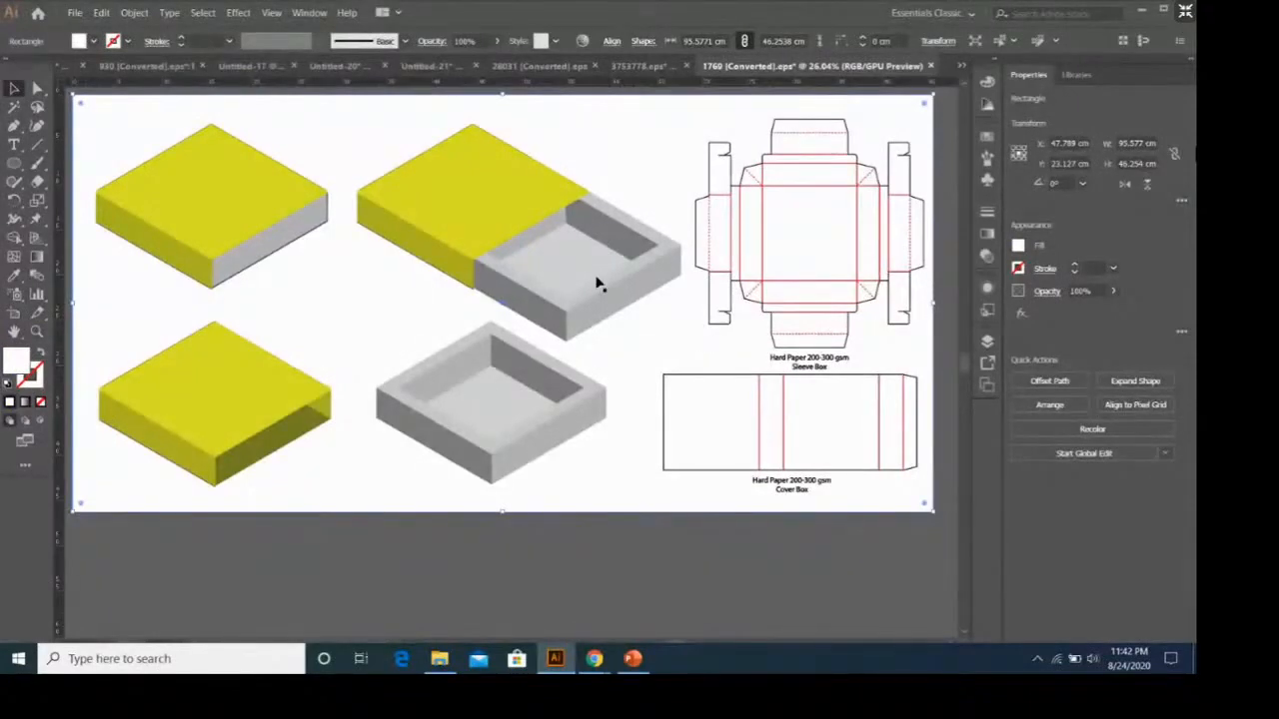
Open mask-01.png from the packaging folder on the Desktop.
click(73, 14)
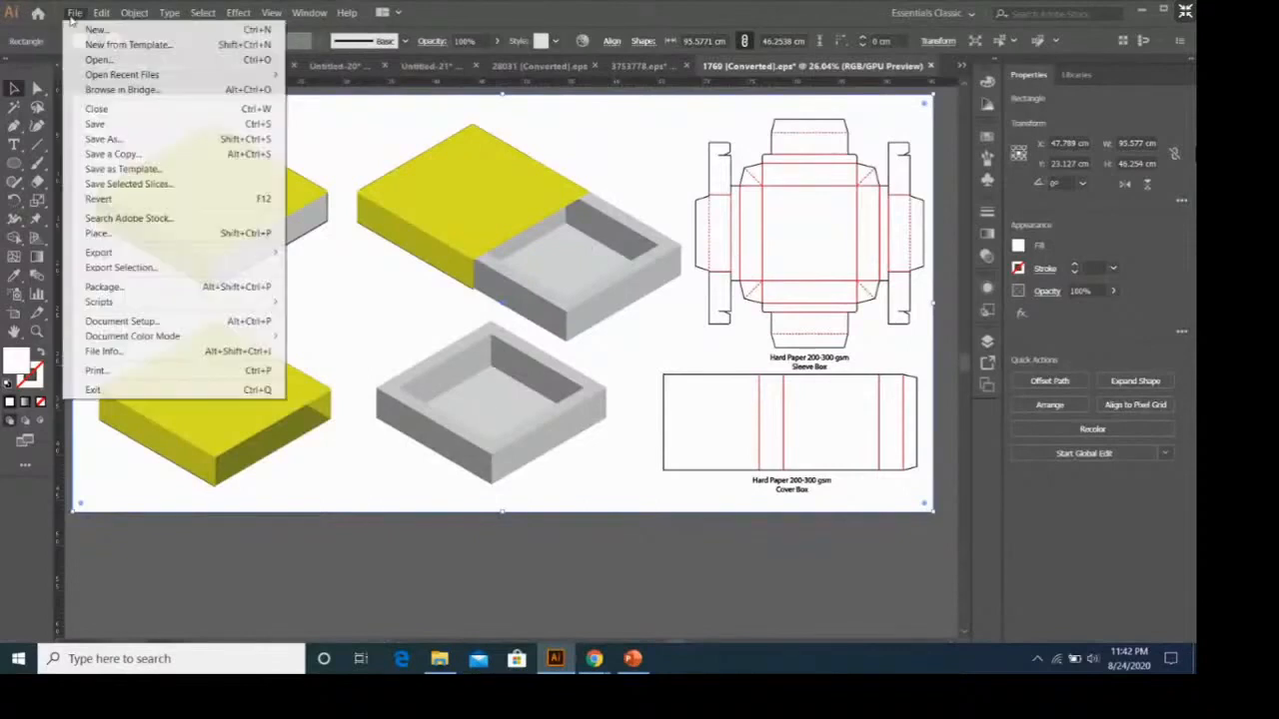
click(97, 59)
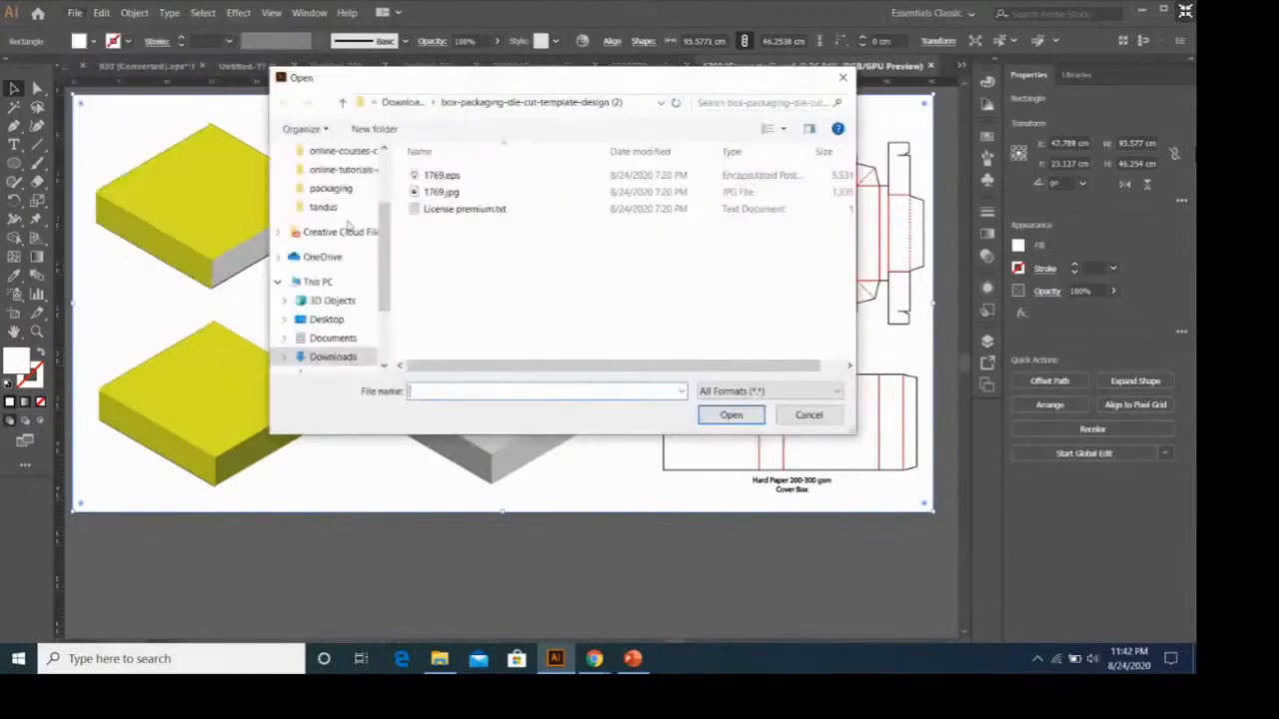
scroll(347, 226, up, 2)
scroll(346, 175, up, 1)
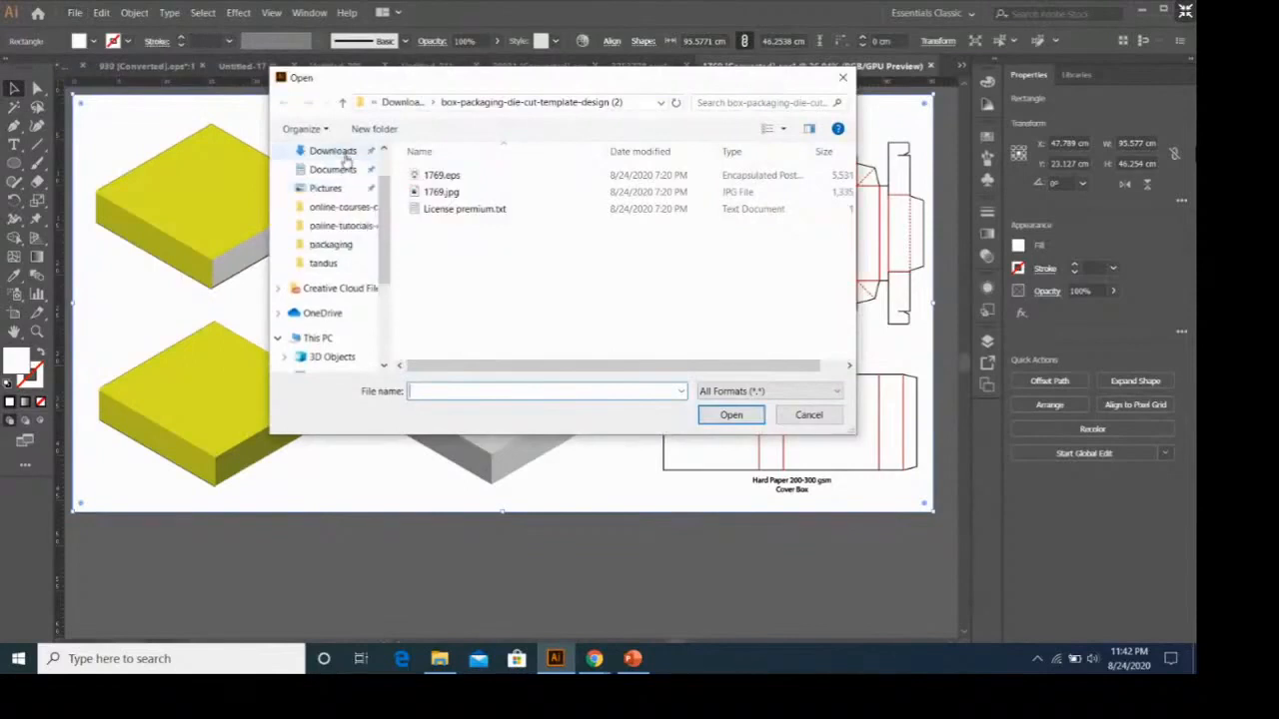
click(344, 155)
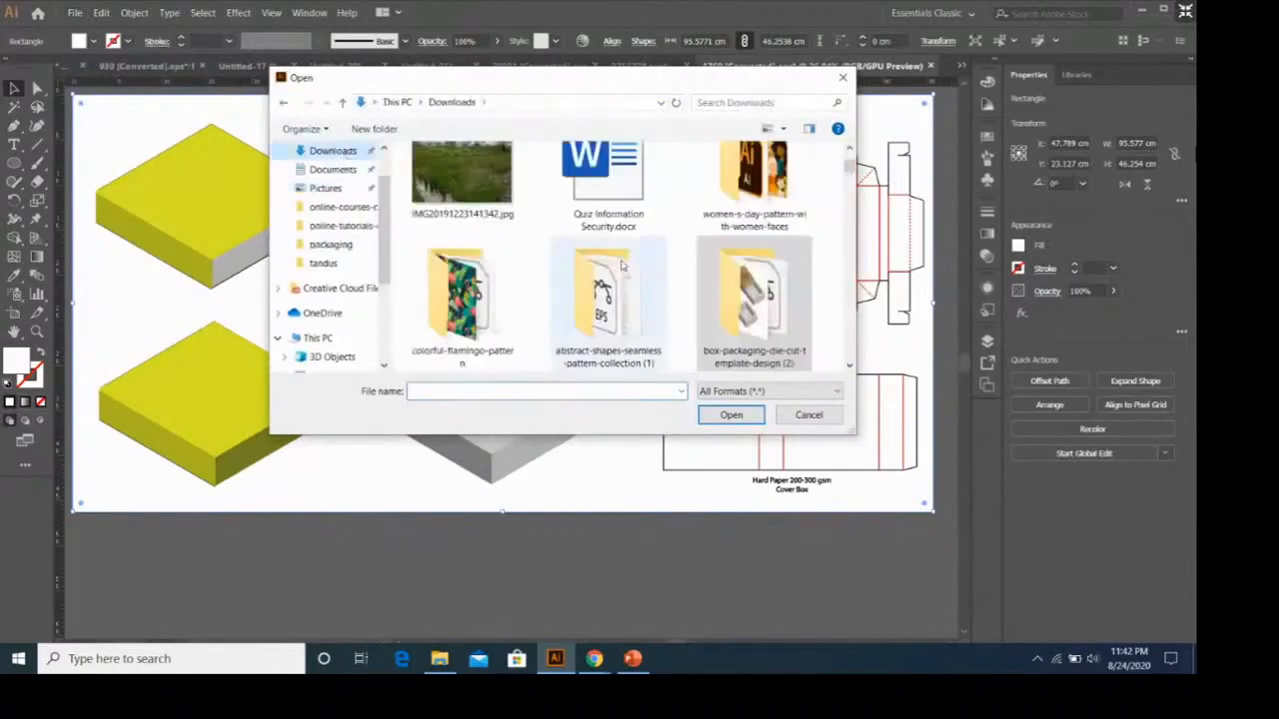
scroll(340, 192, up, 1)
click(328, 178)
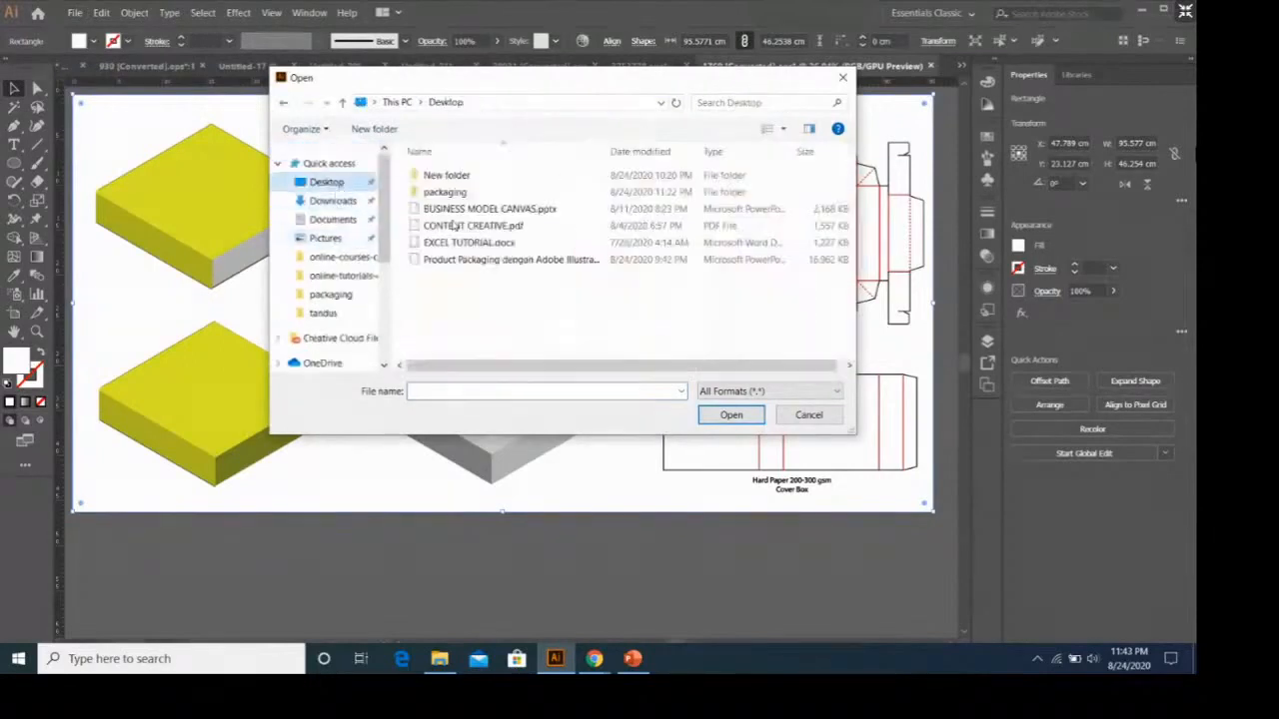
double_click(533, 194)
scroll(534, 196, down, 1)
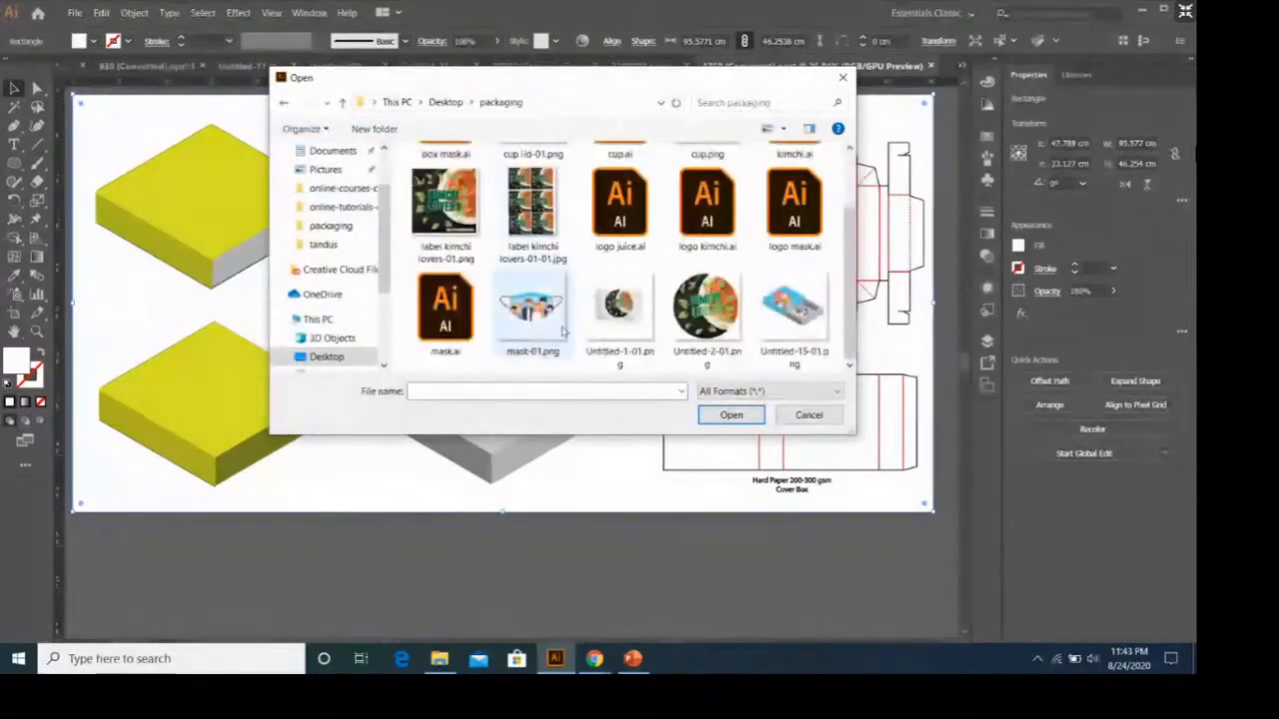
click(532, 310)
click(743, 413)
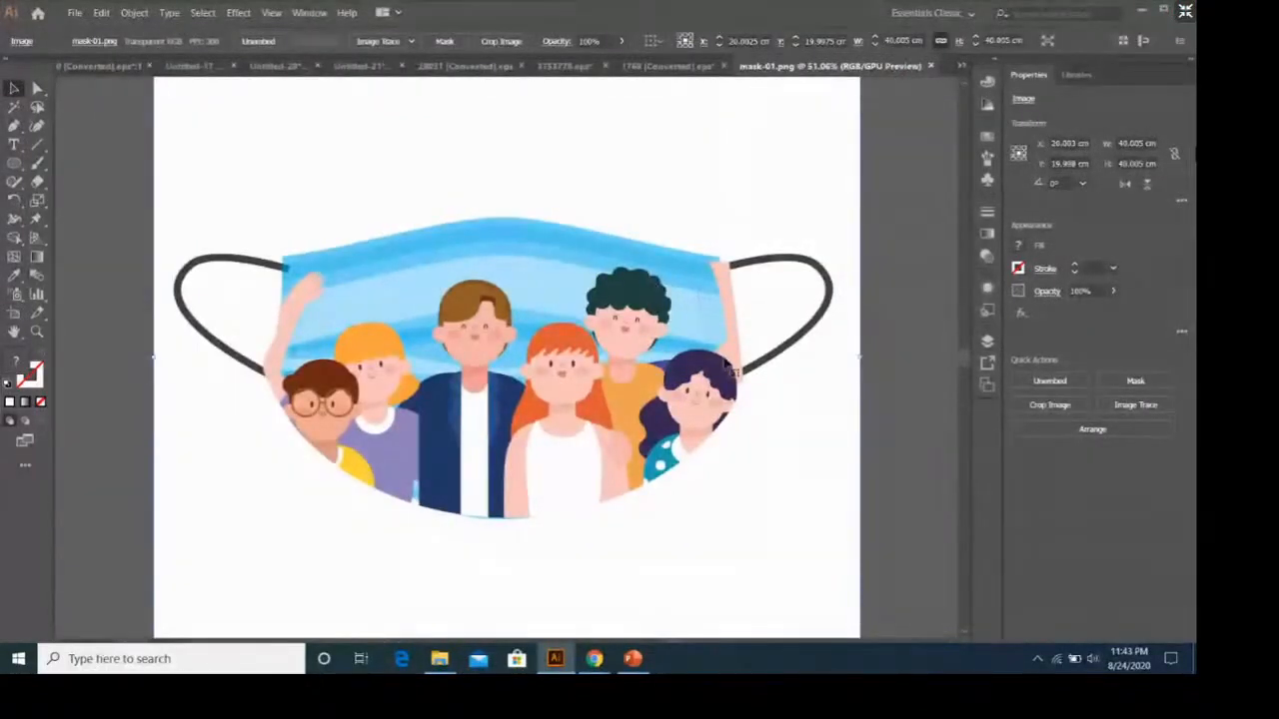
Copy the face mask image and paste it into the 1769 box template document.
click(899, 220)
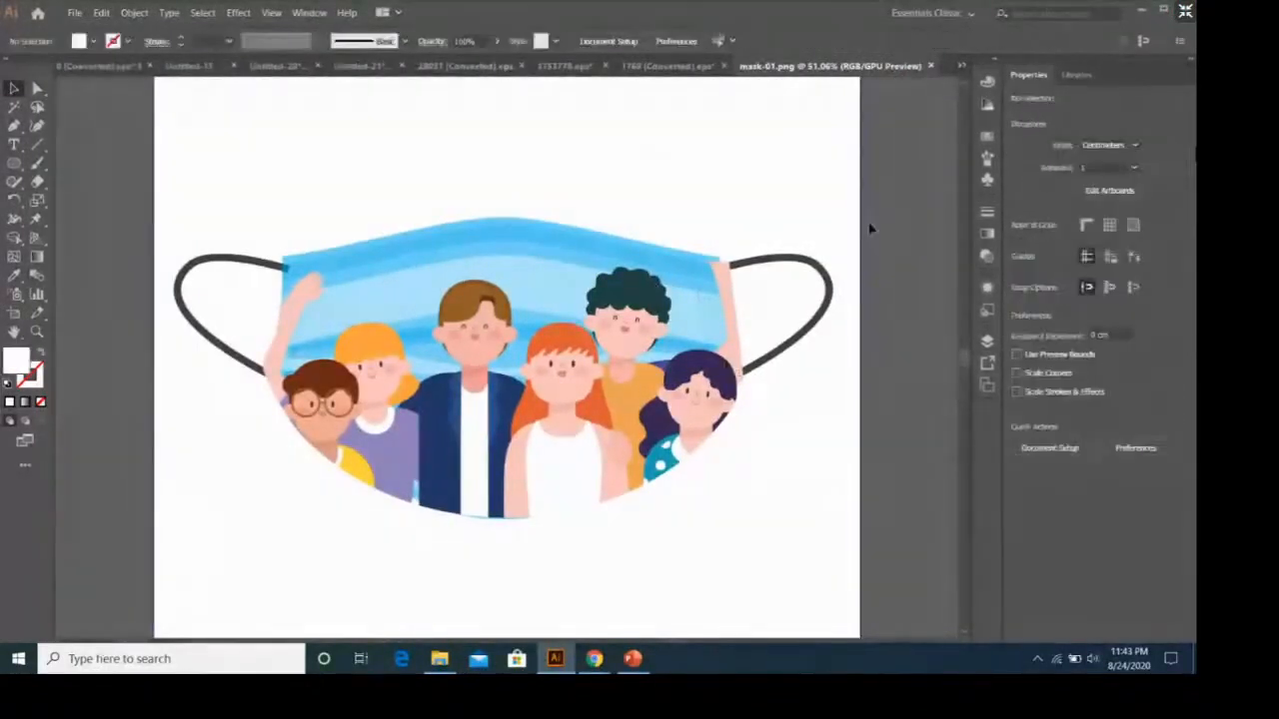
click(648, 298)
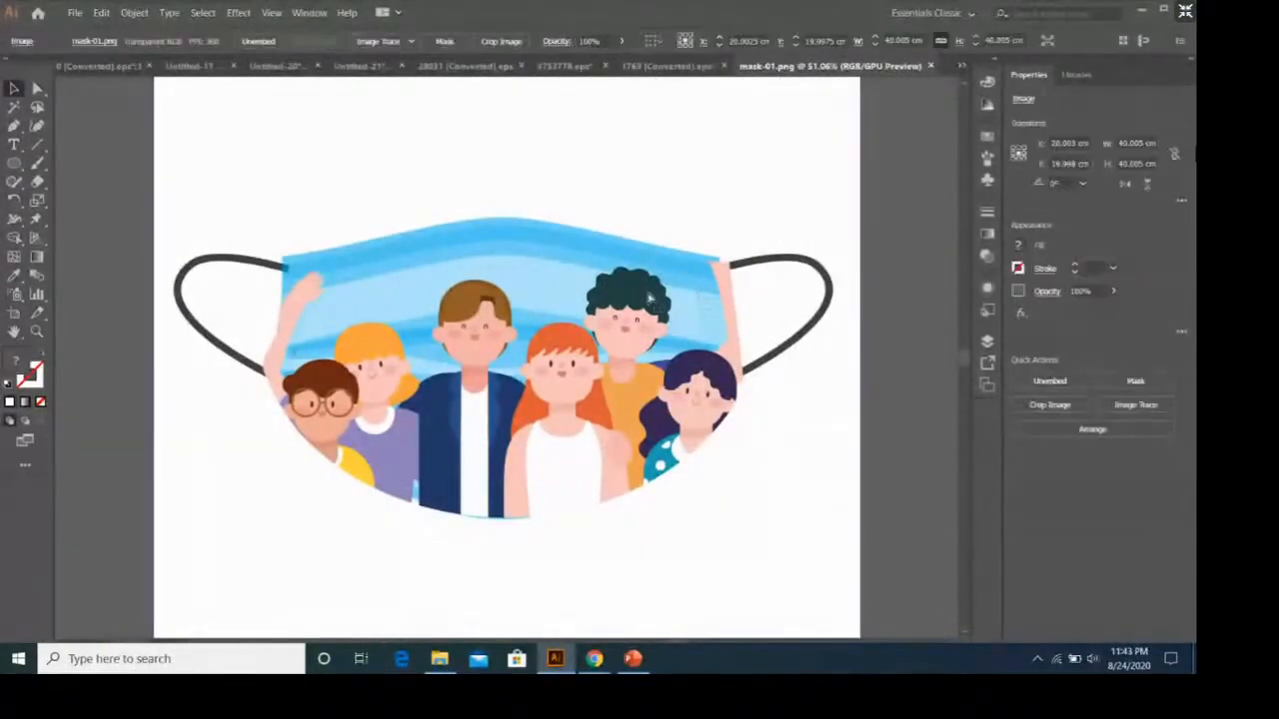
click(662, 66)
key(ctrl+v)
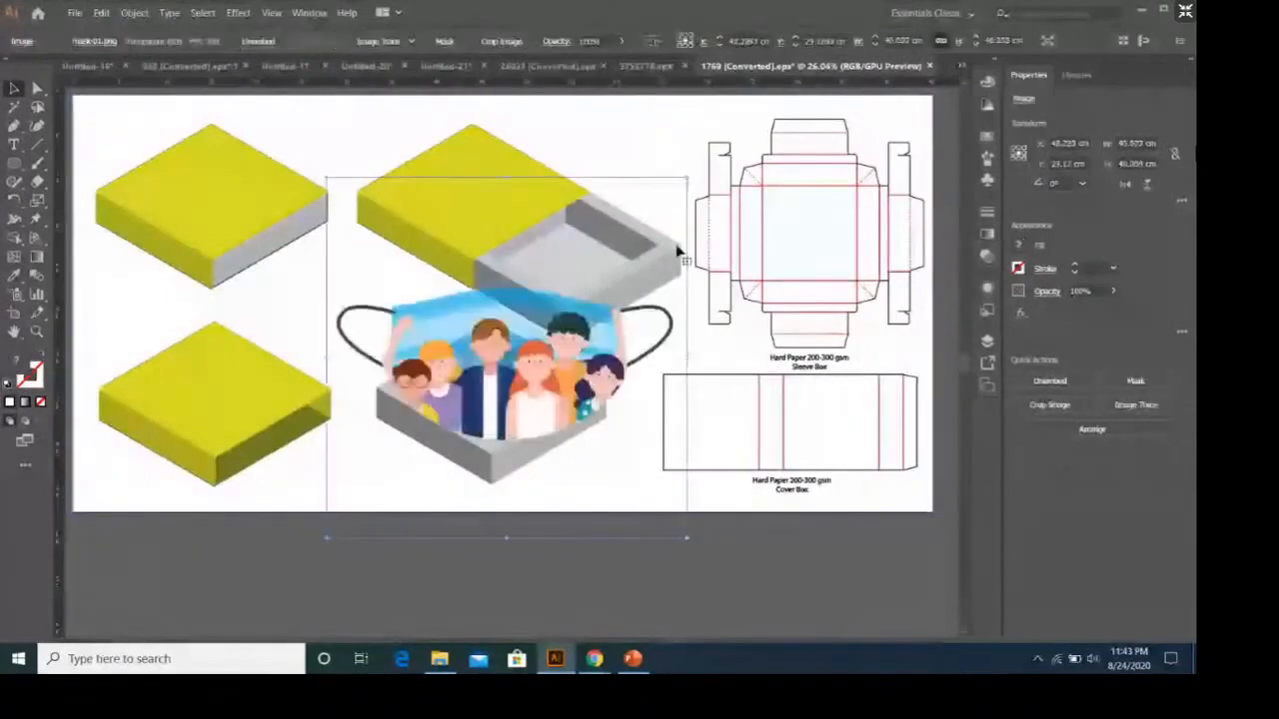
Scale the mask image to about 21.8 cm, rotate it to about 317° and place it inside the half-open box's tray.
drag(658, 203, 653, 263)
drag(577, 274, 587, 269)
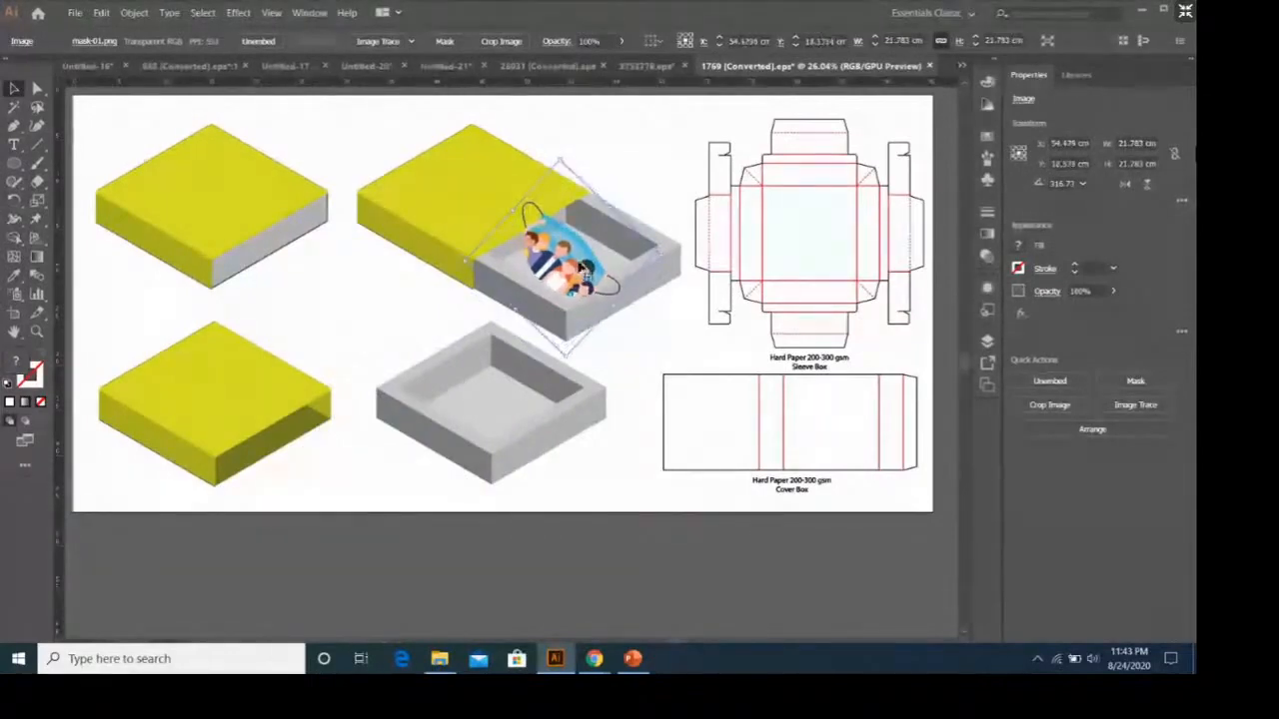
click(622, 172)
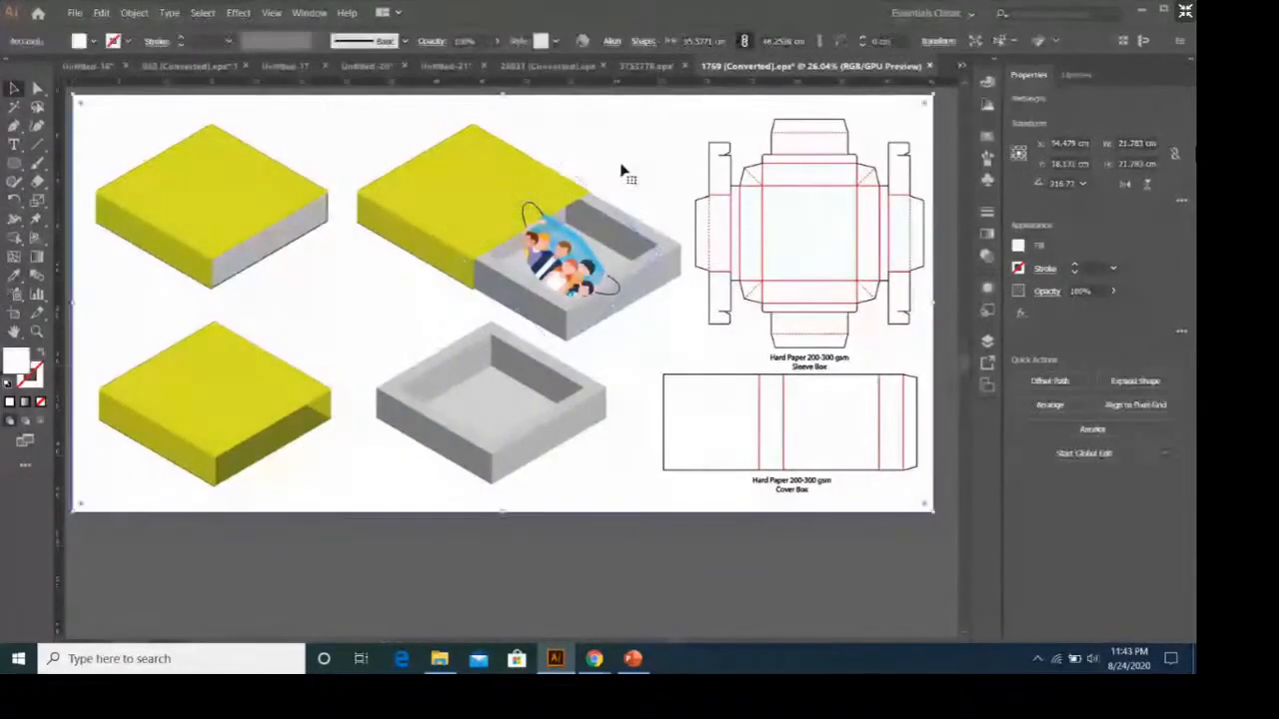
click(540, 214)
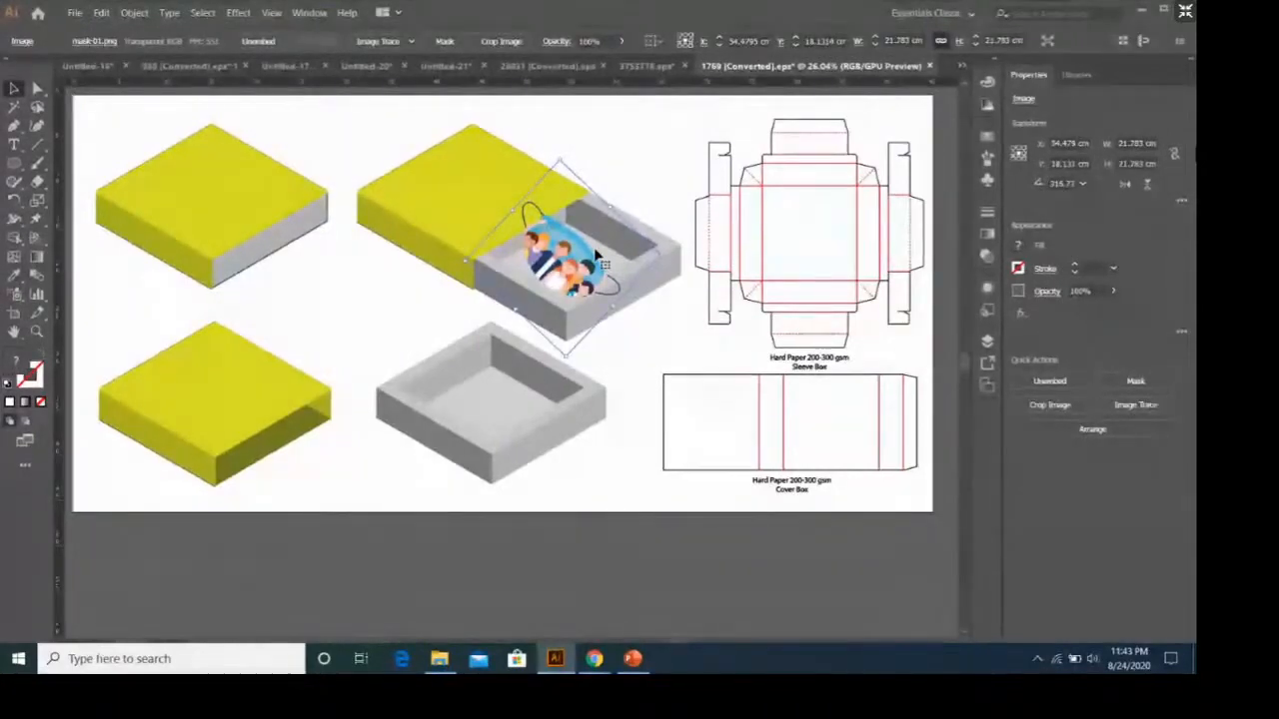
Remove the mask image from the half-open box's tray and open mask.ai from the packaging folder on the Desktop.
drag(597, 258, 570, 267)
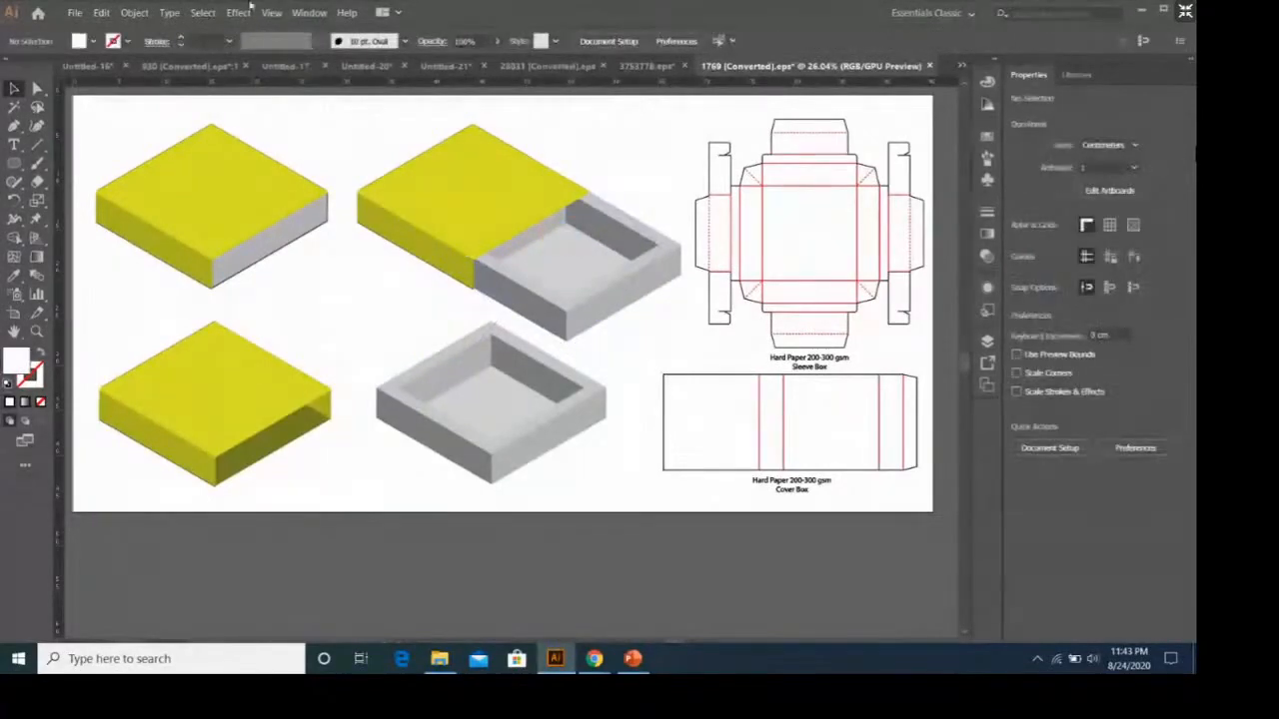
click(74, 12)
click(95, 60)
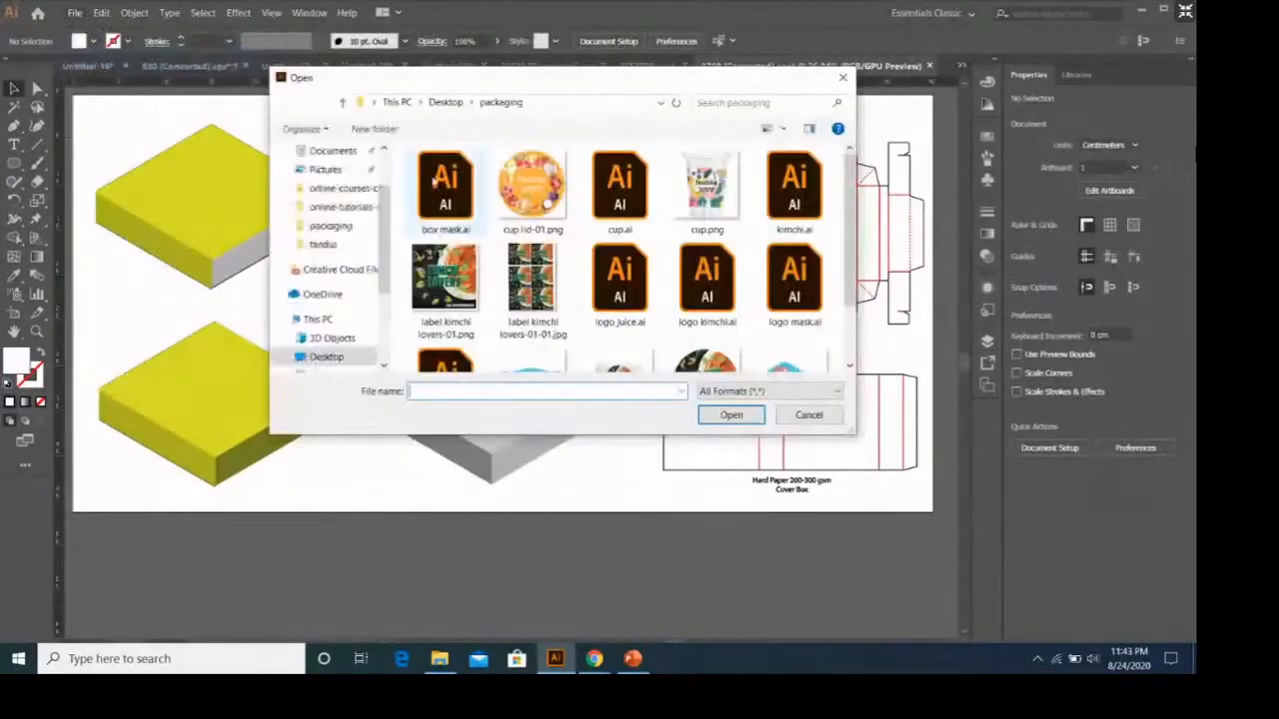
scroll(333, 200, up, 1)
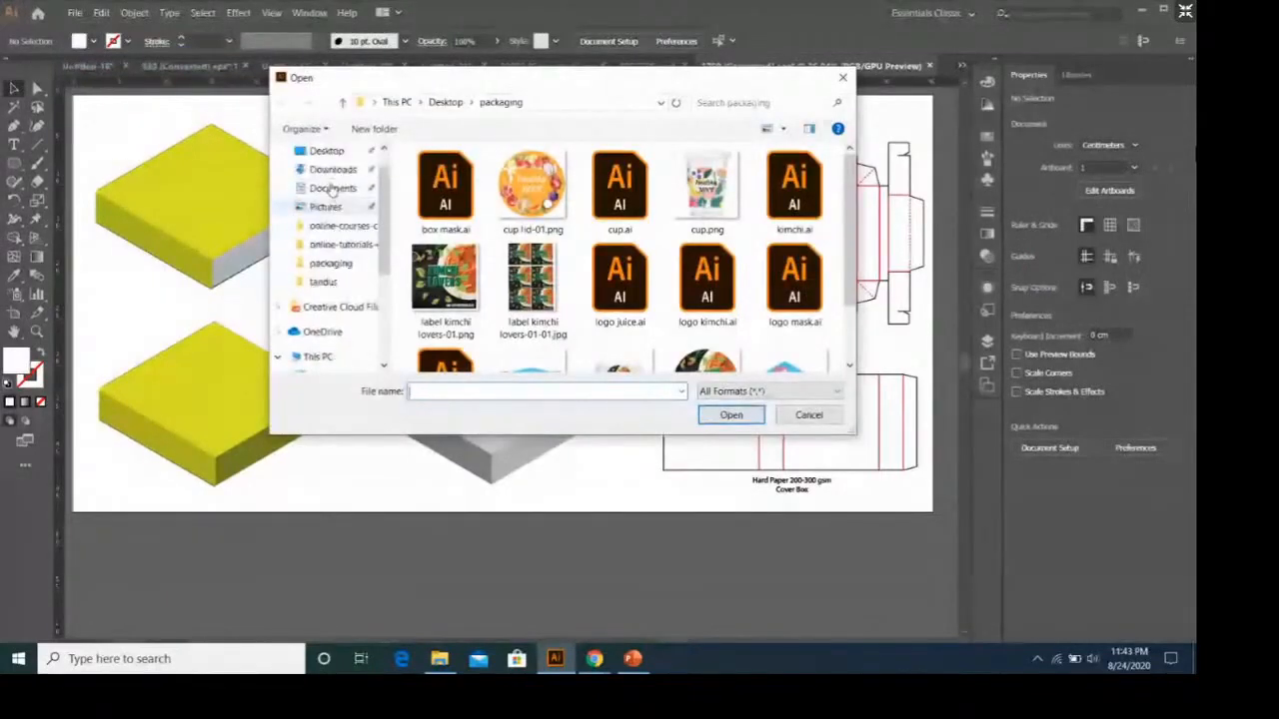
click(328, 151)
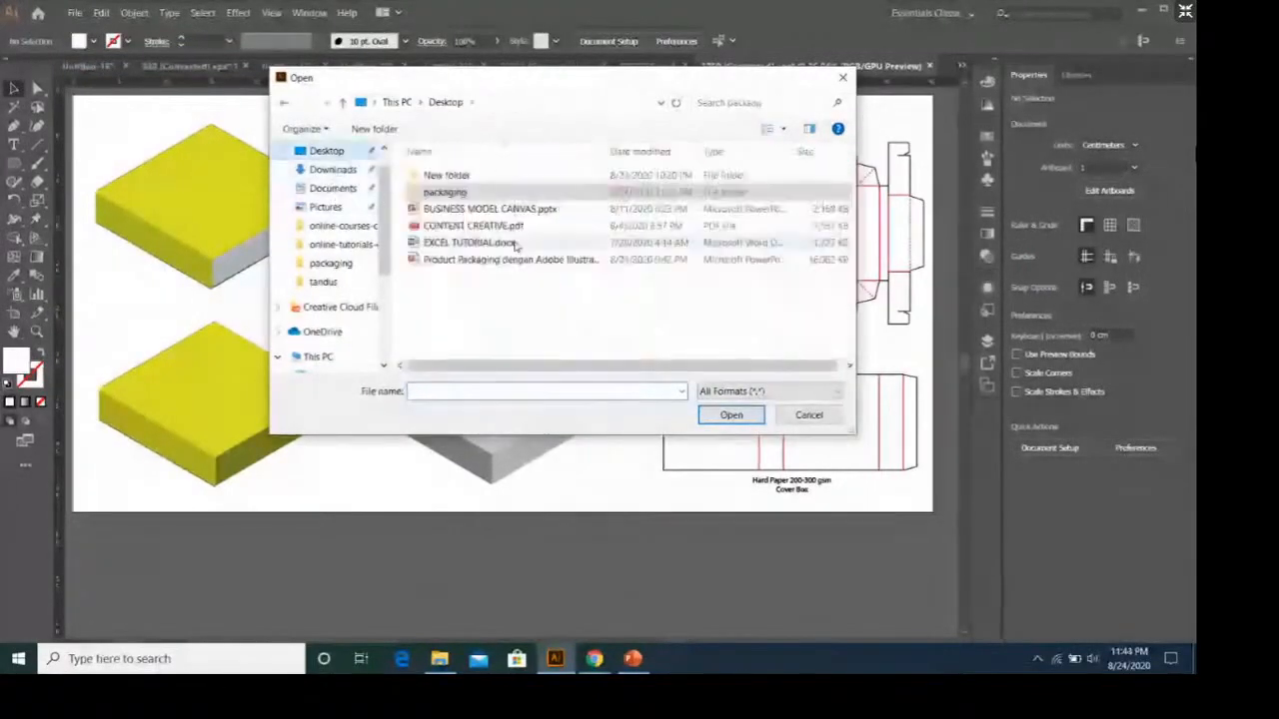
double_click(444, 192)
scroll(502, 196, down, 2)
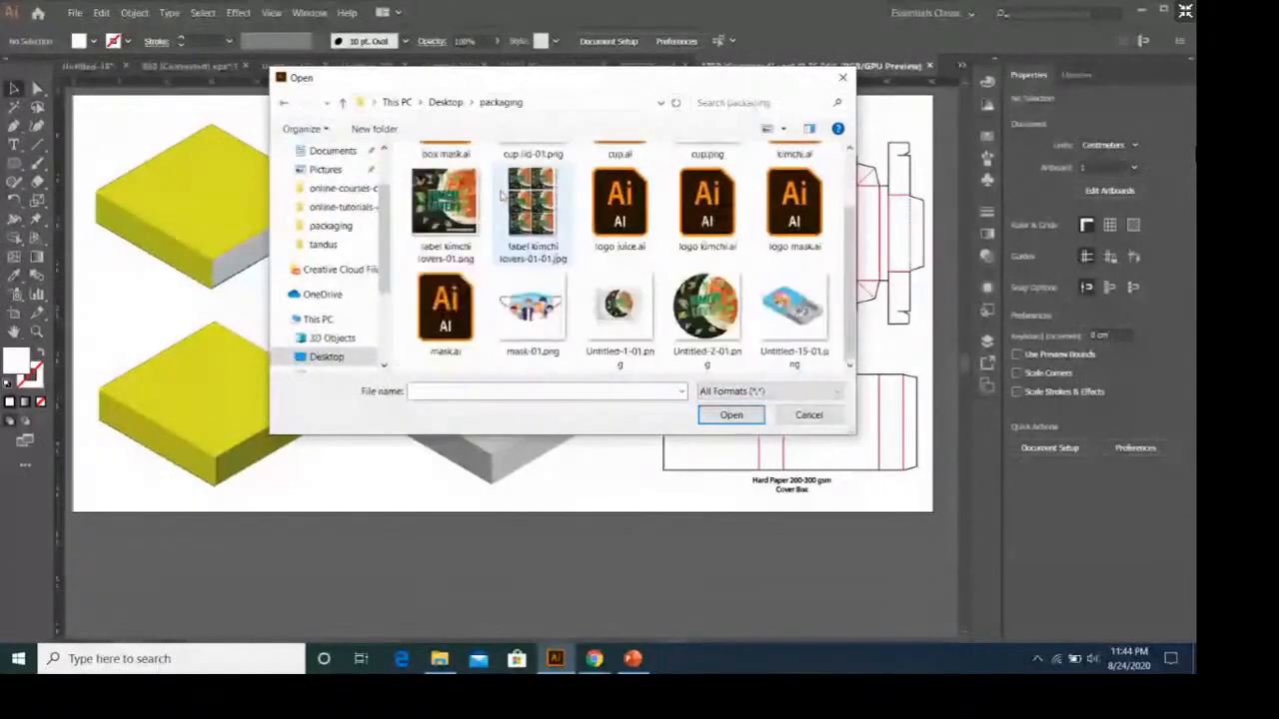
click(444, 309)
click(731, 415)
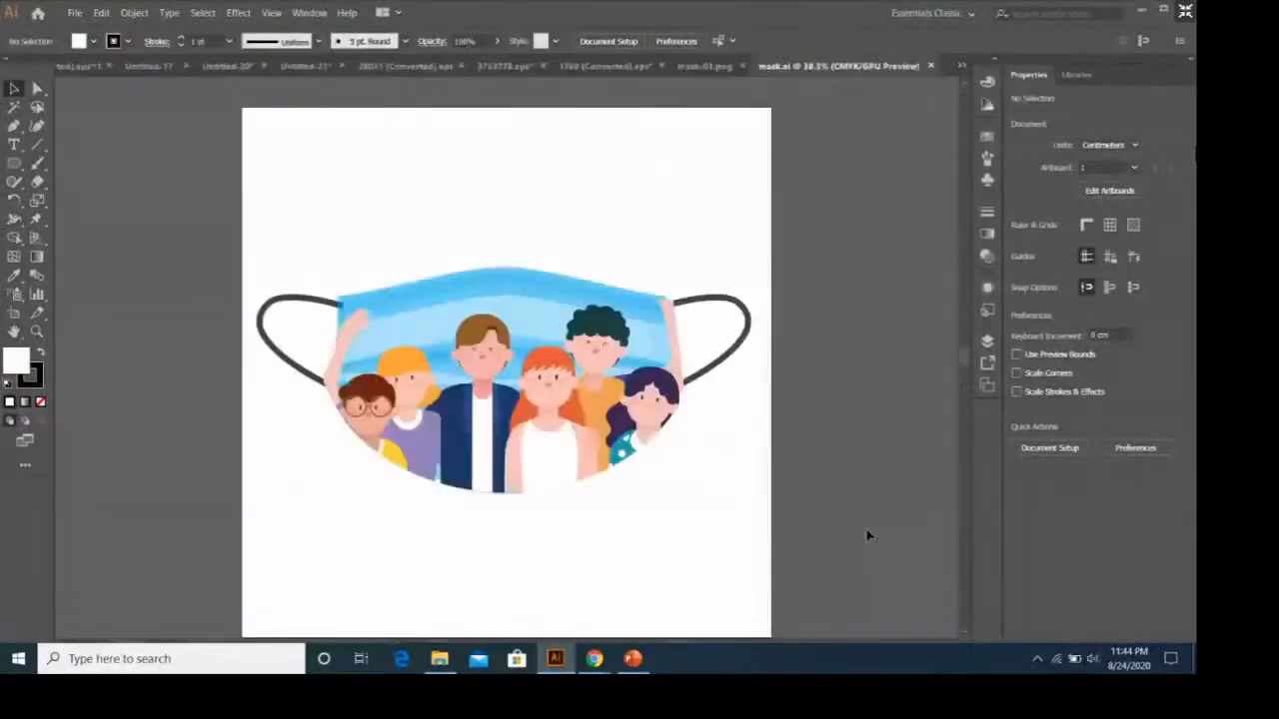
Copy all of the vector mask artwork and paste it into the 1769 box template document.
drag(280, 266, 737, 491)
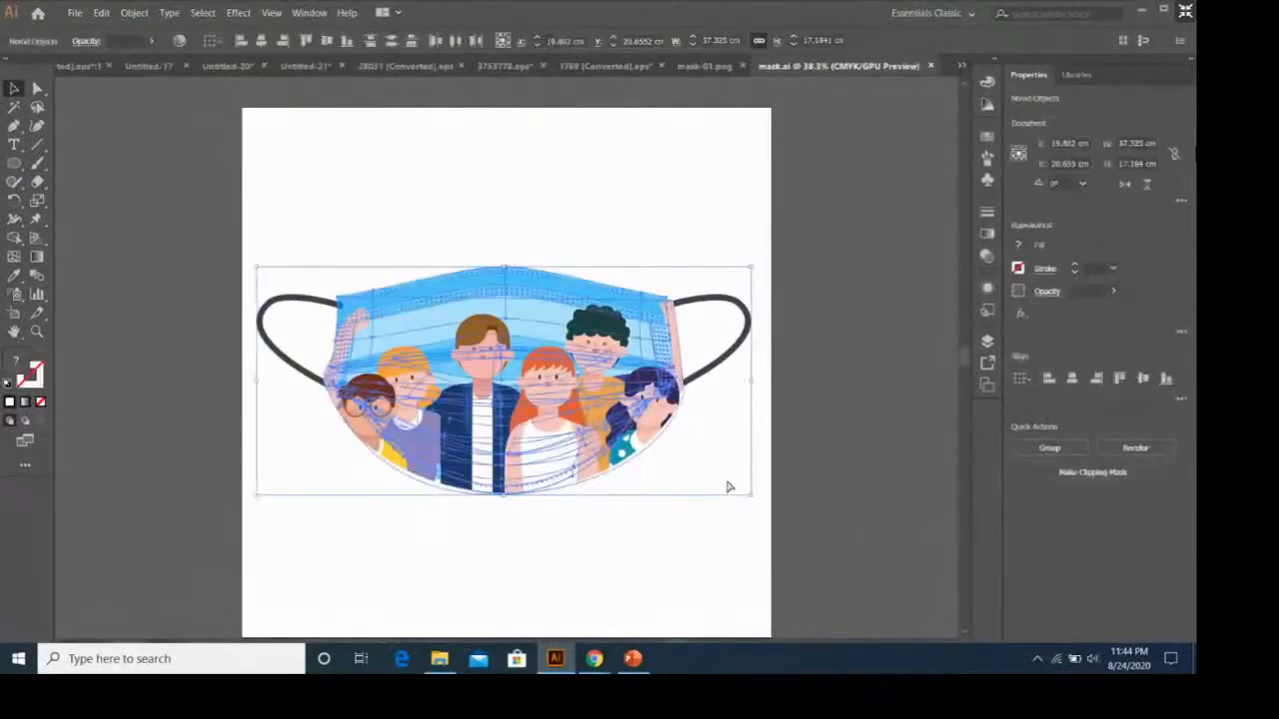
click(701, 68)
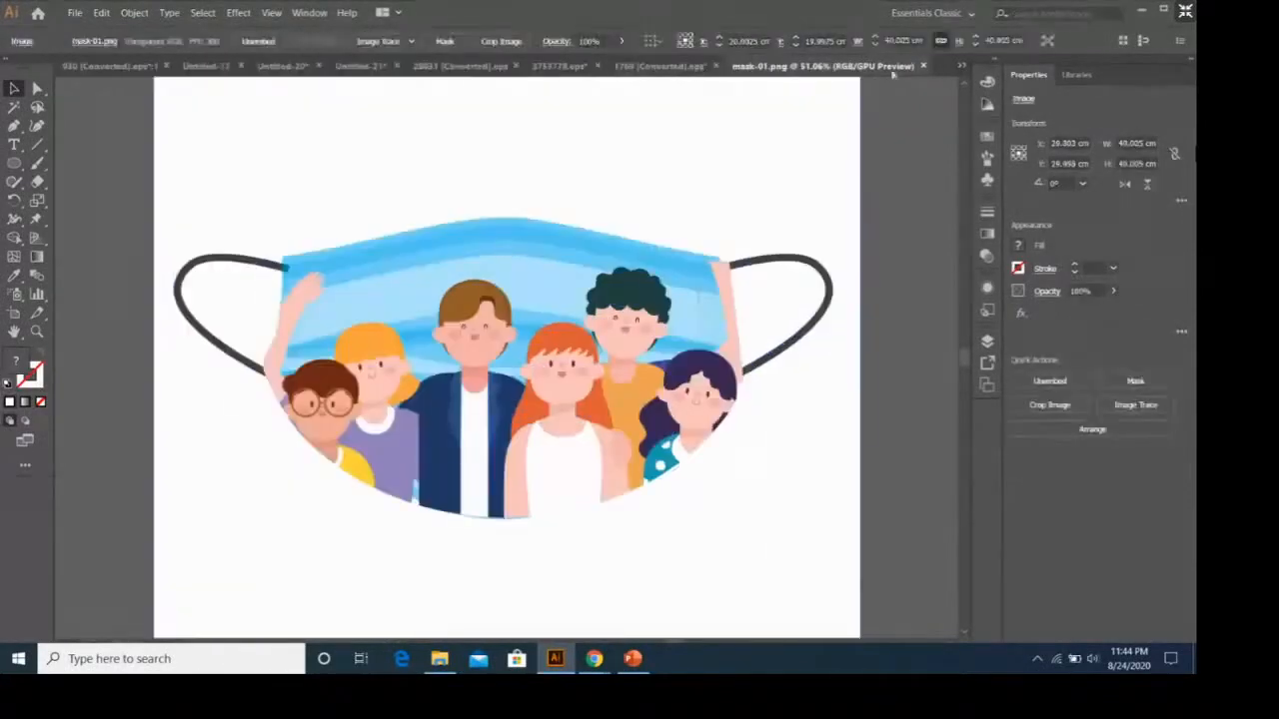
click(669, 66)
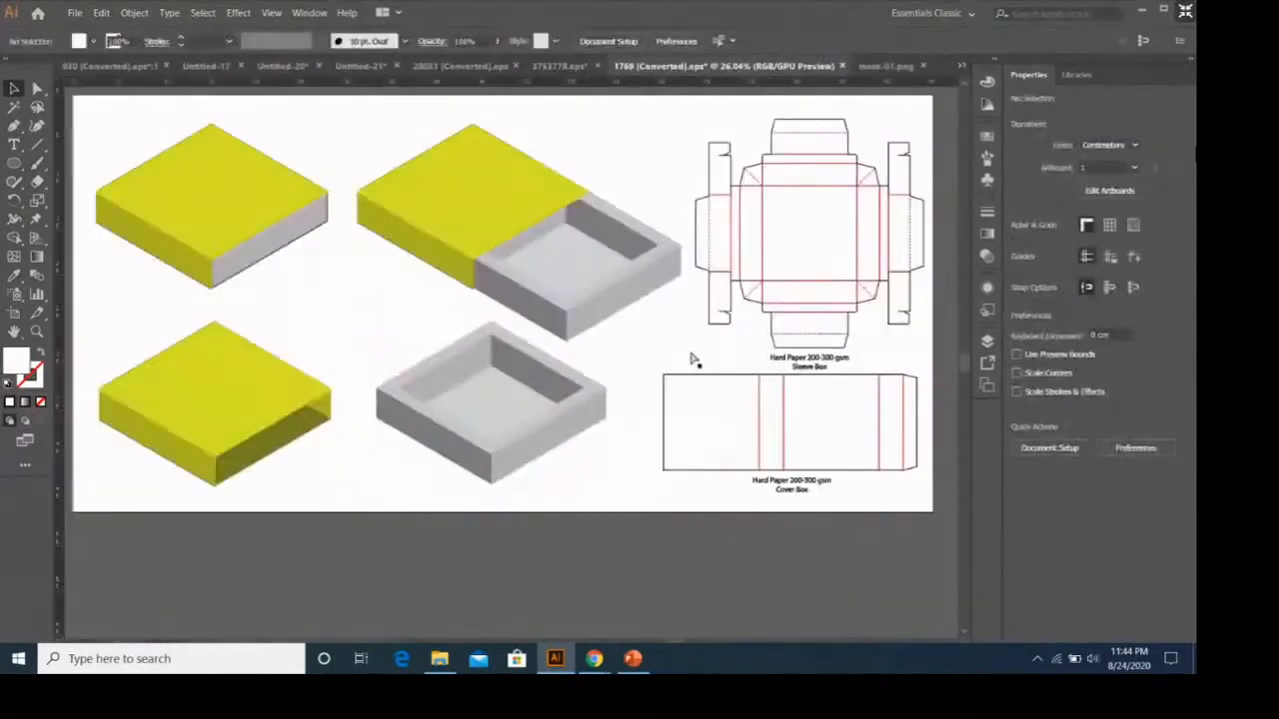
key(ctrl+v)
Scale down and rotate the pasted mask artwork and place it inside the half-open box's tray.
drag(674, 310, 517, 474)
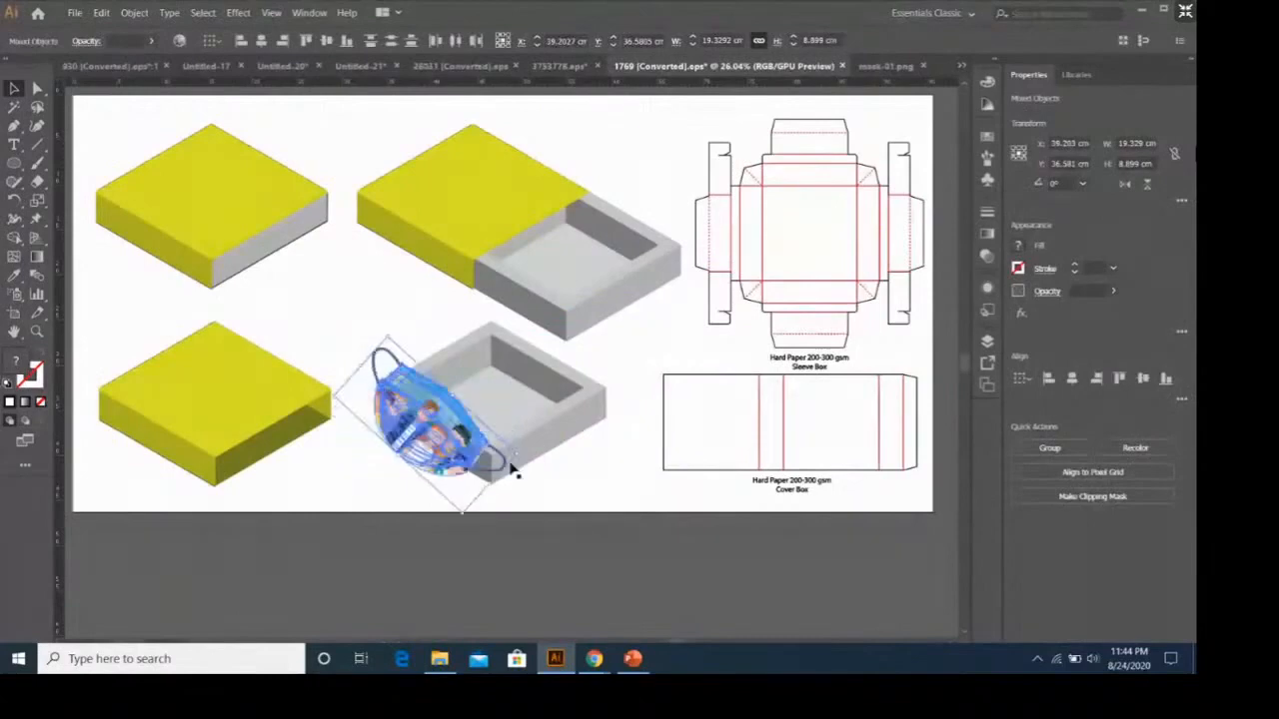
drag(485, 400, 565, 270)
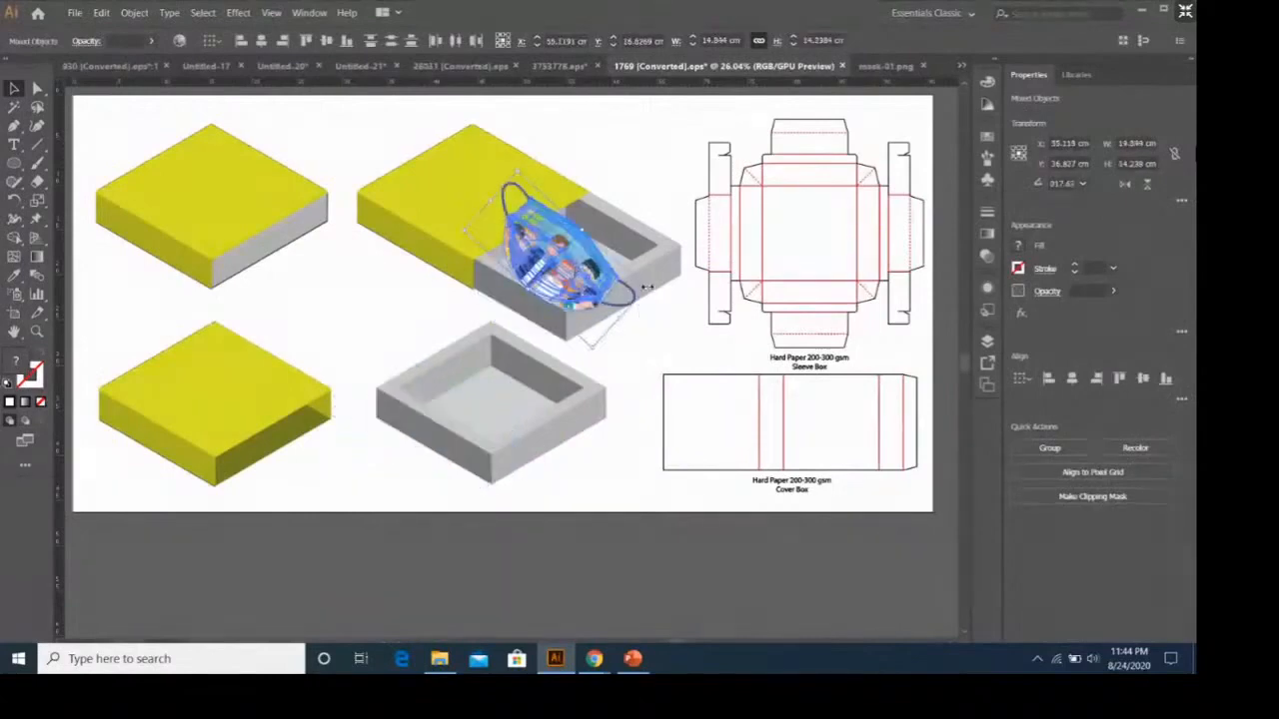
drag(644, 288, 567, 255)
Delete the mask's upper-left ear loop that overlaps the half-open box's yellow lid.
click(647, 335)
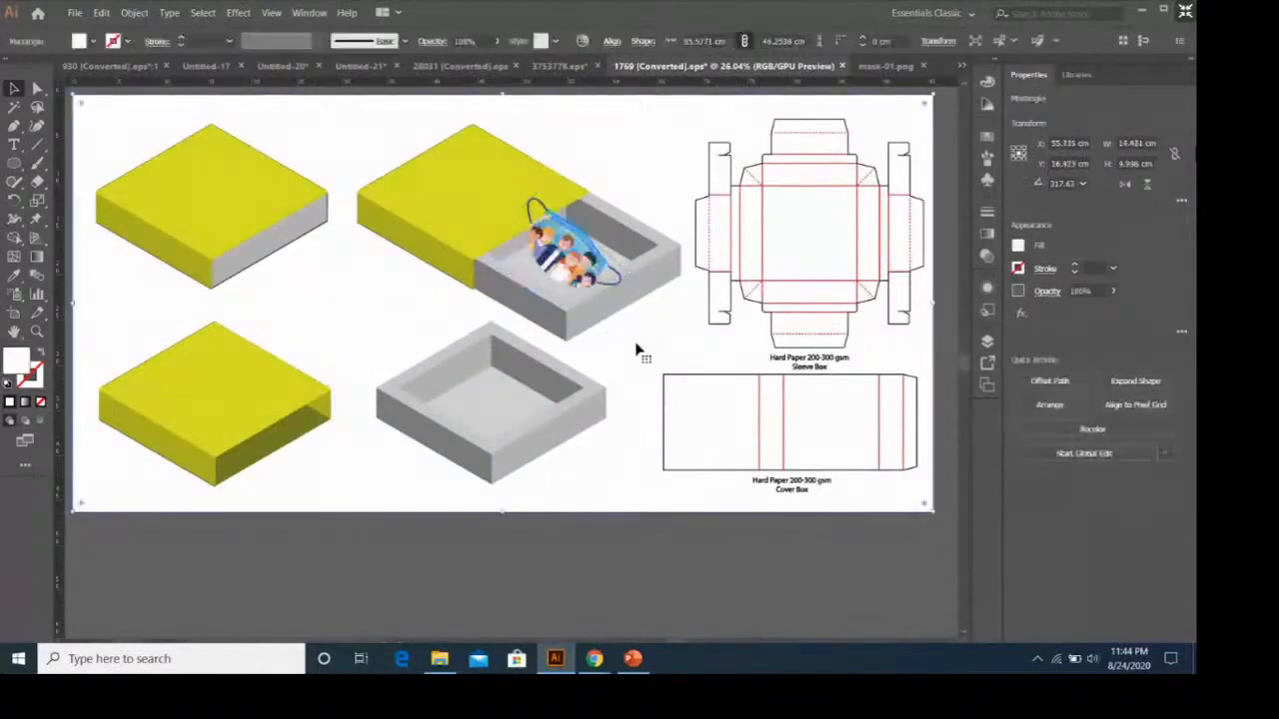
click(535, 222)
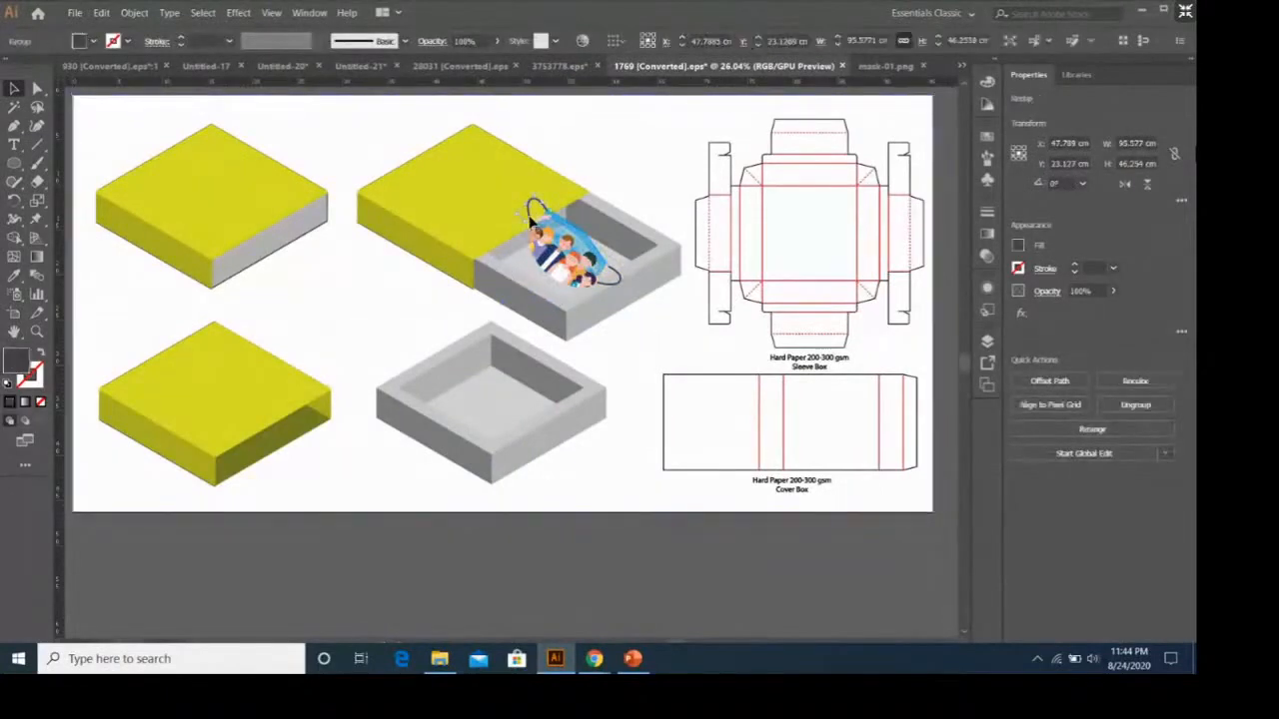
key(ctrl+shift+a)
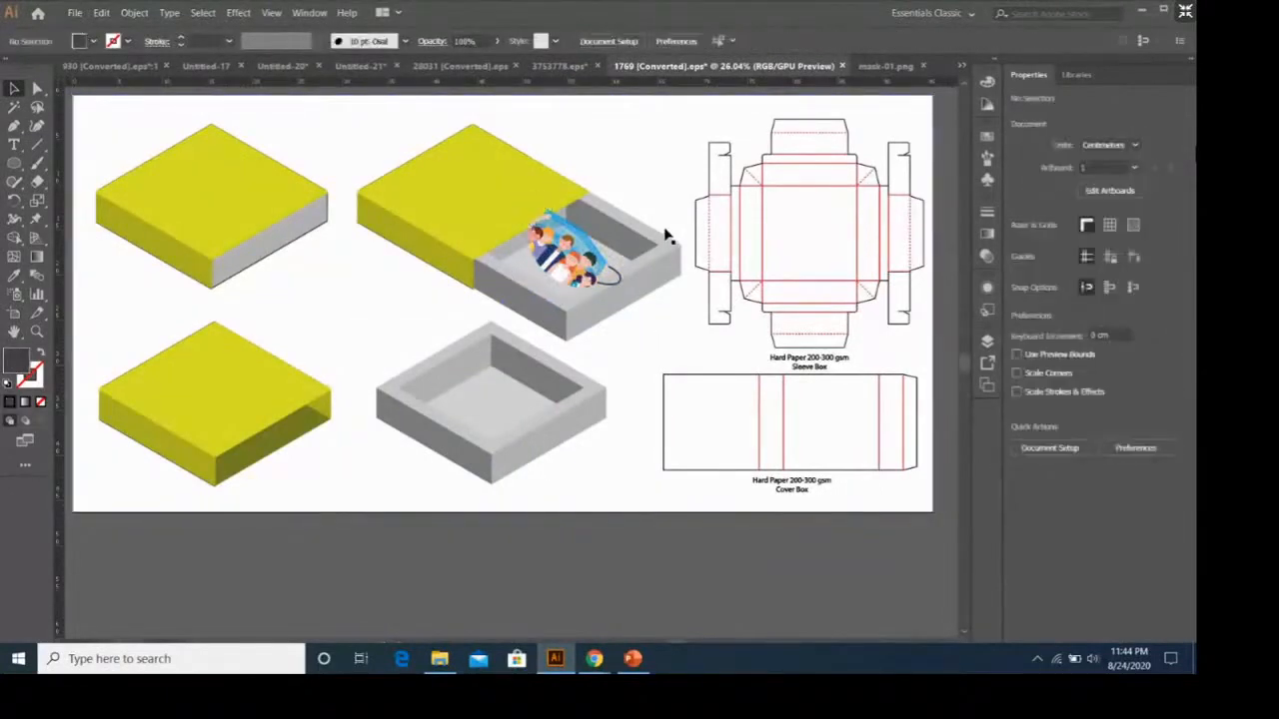
Bring the half-open box's yellow lid top and its clipped edge strip to the front.
right_click(510, 203)
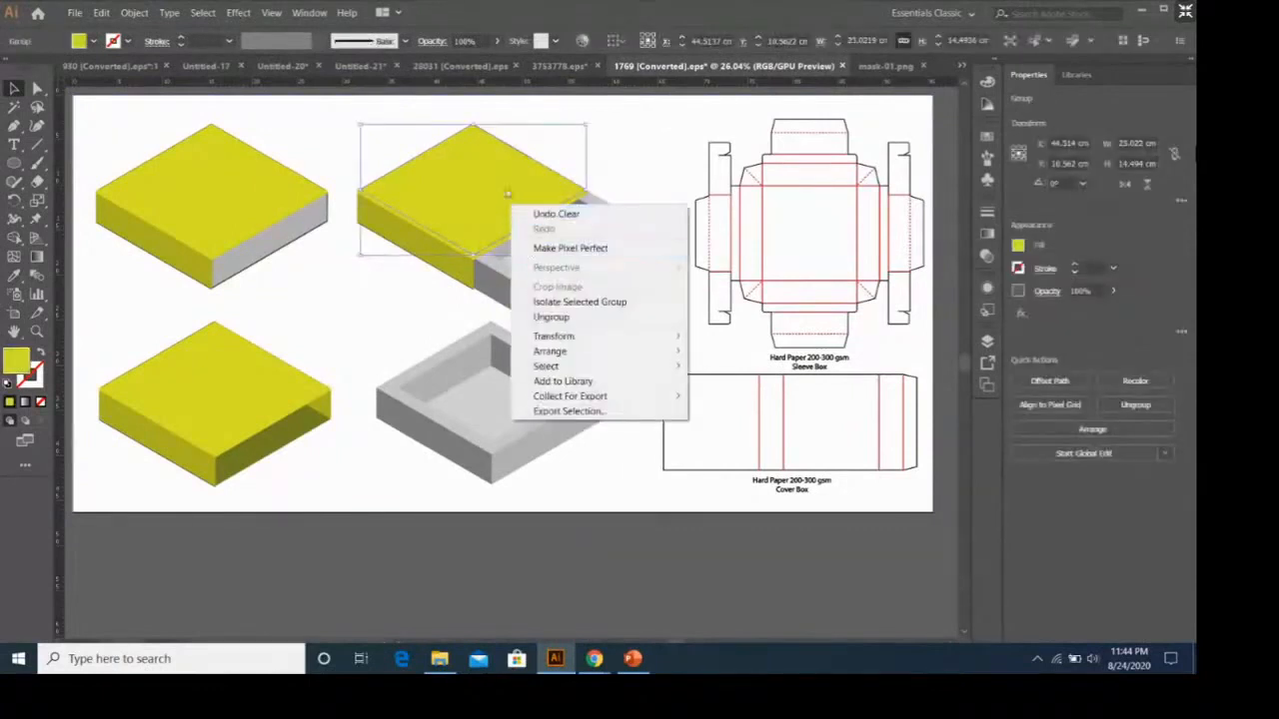
click(575, 214)
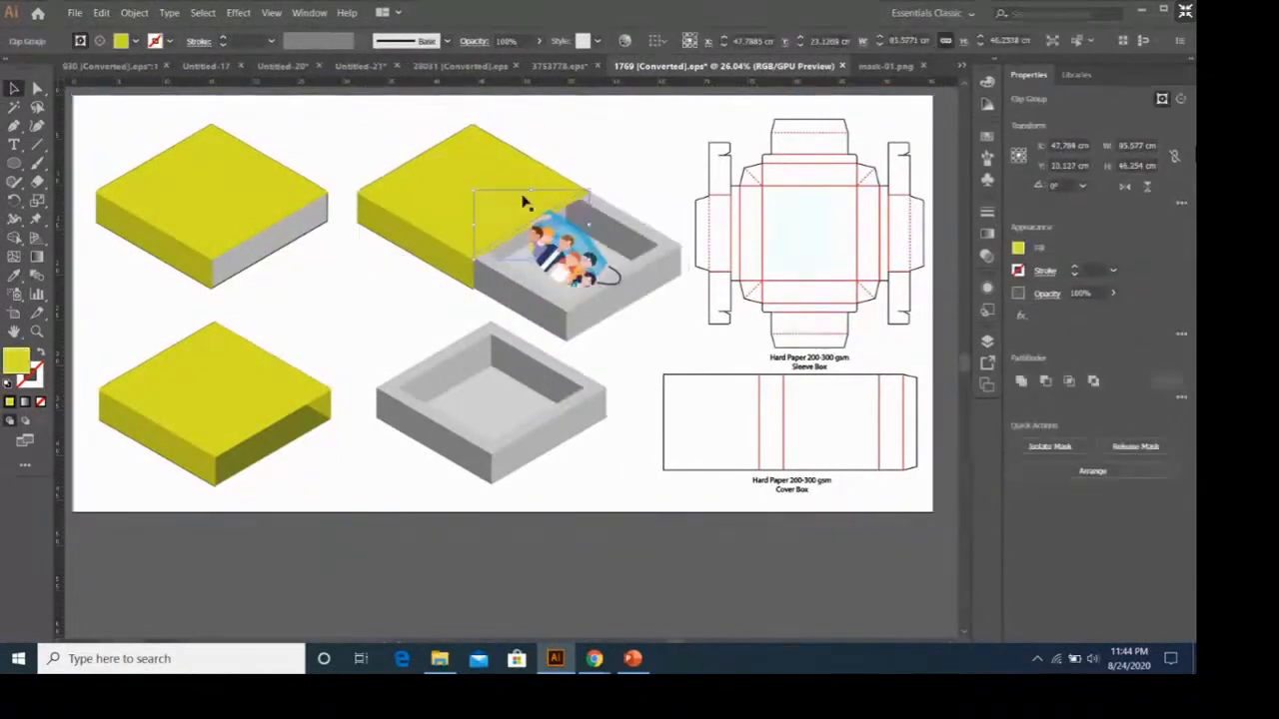
click(489, 182)
right_click(490, 182)
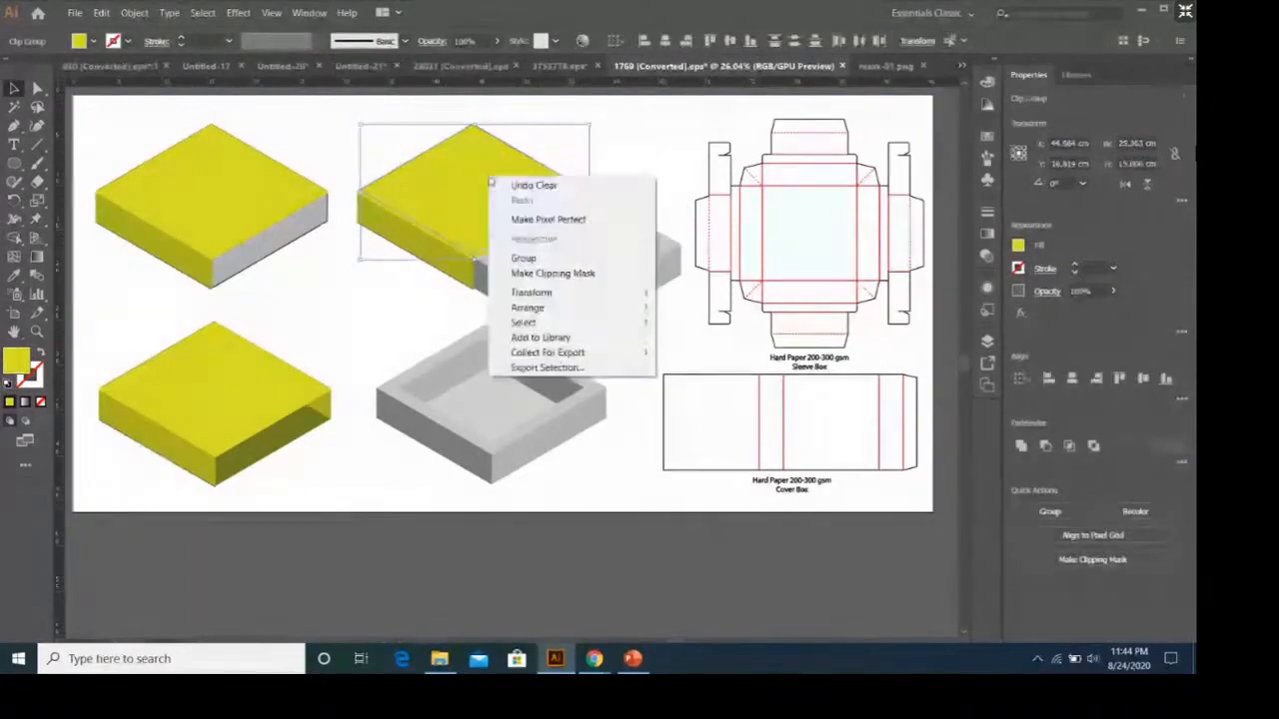
mouse_move(606, 305)
click(713, 339)
Try deleting the mask's remaining ear loop over the tray's front rim.
click(642, 234)
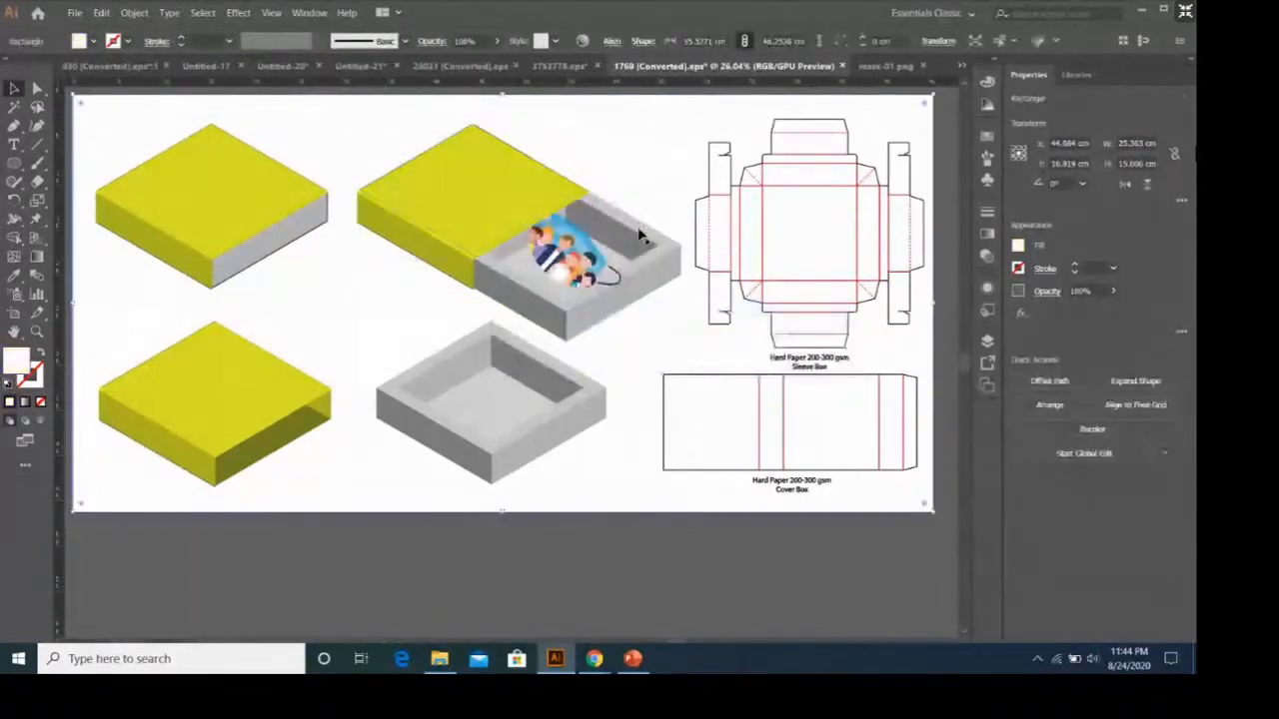
click(601, 284)
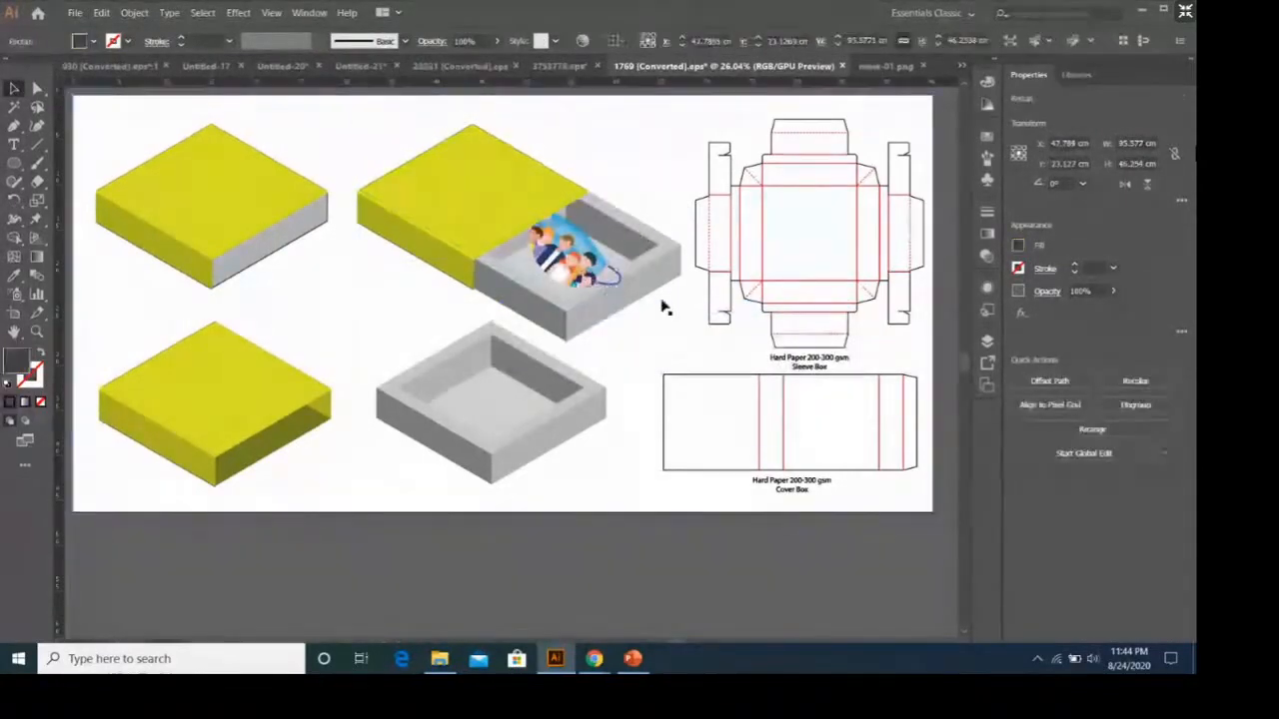
key(Delete)
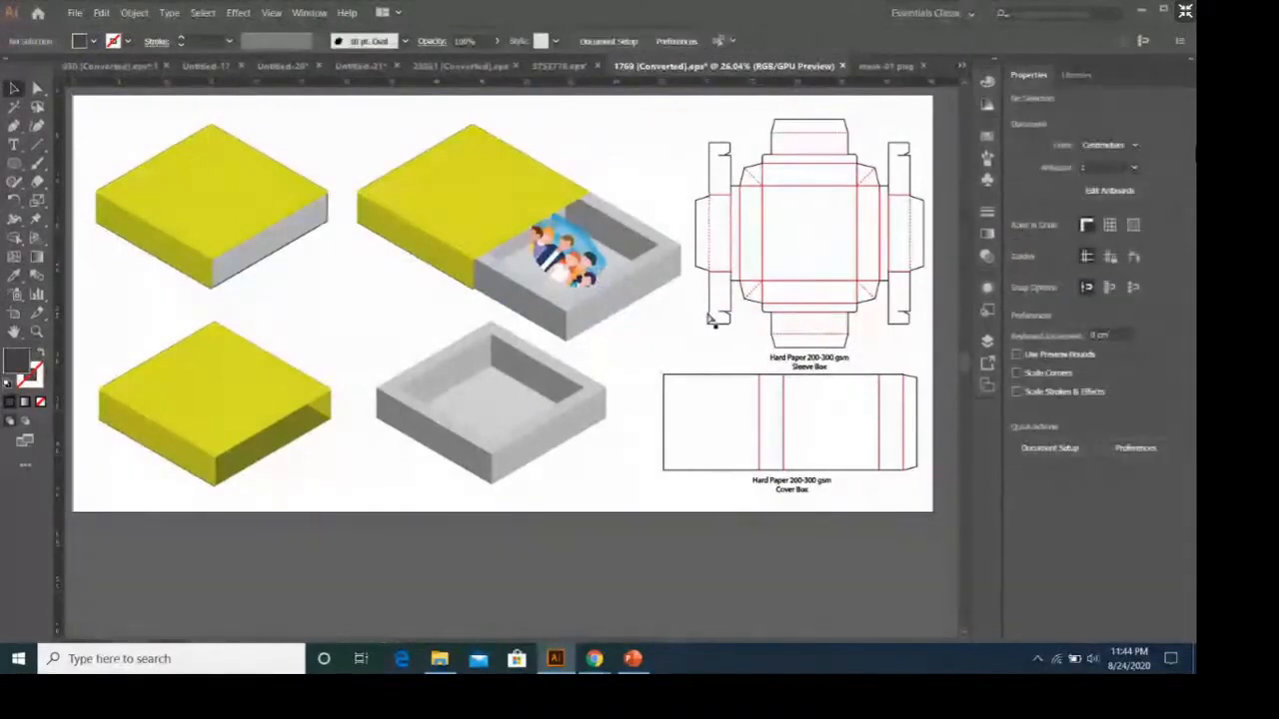
Ungroup the half-open box's grey tray and its nested groups into separately selectable parts.
click(609, 276)
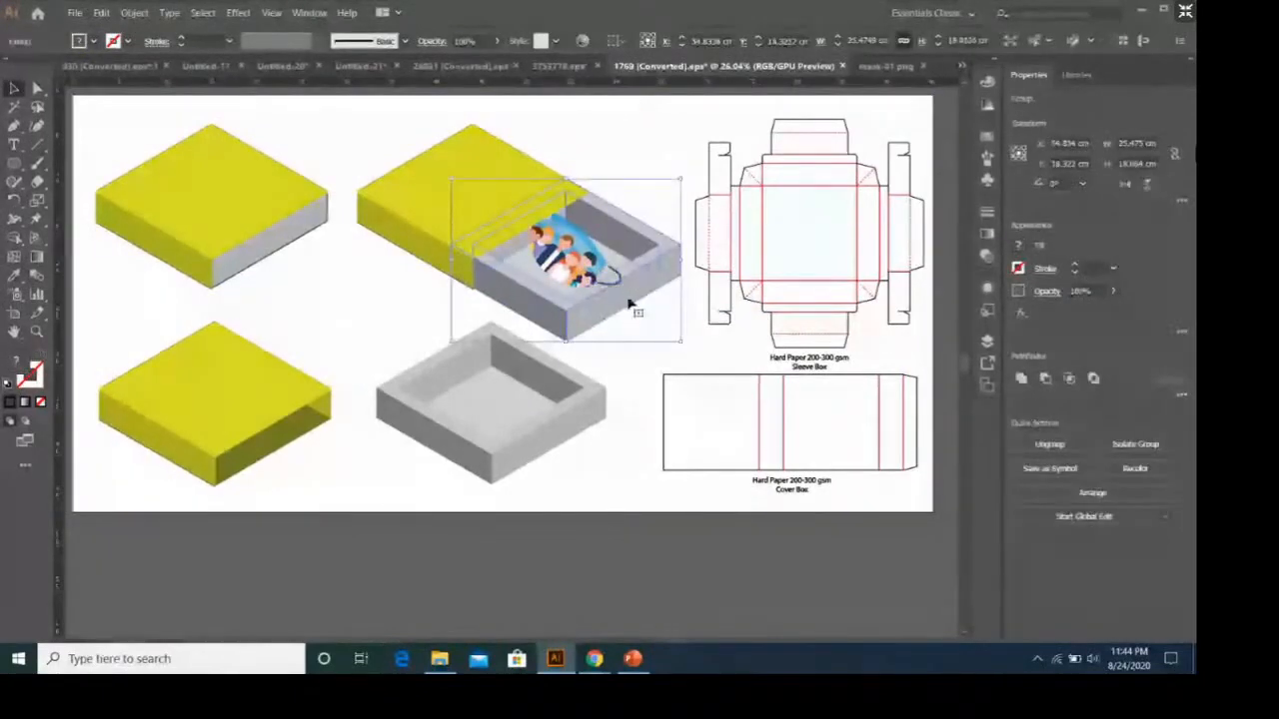
right_click(625, 295)
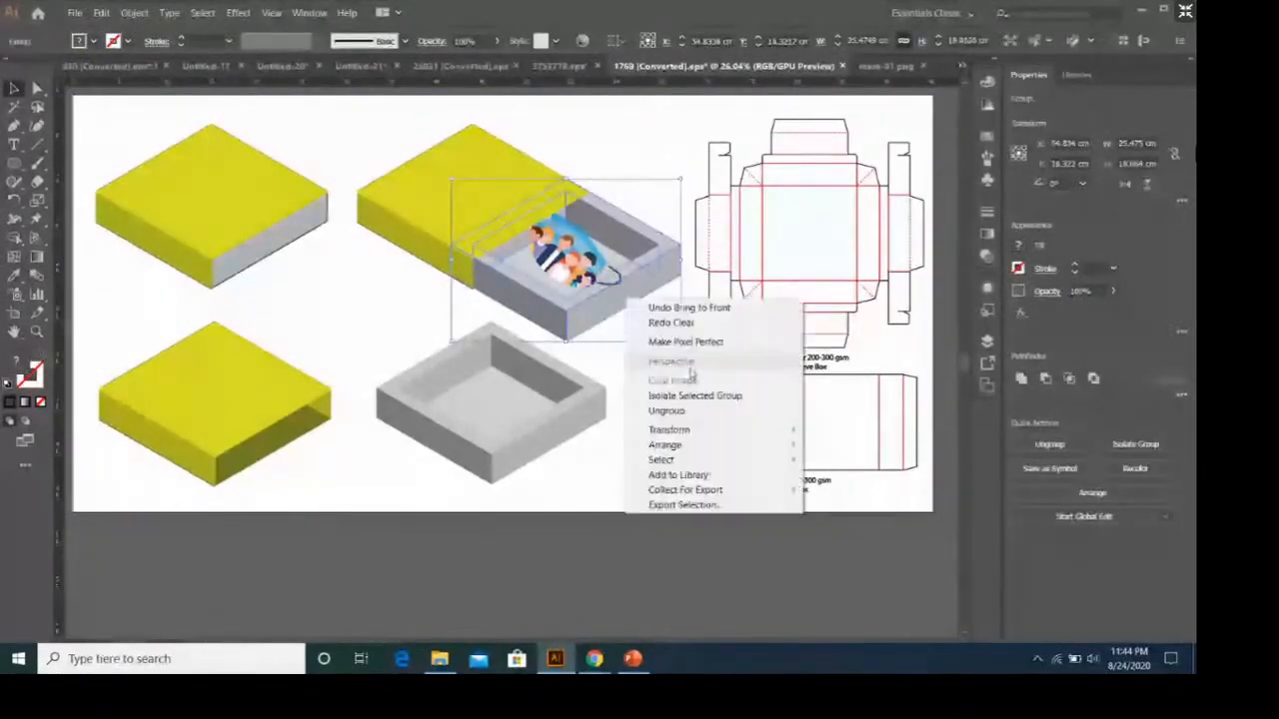
click(659, 408)
right_click(649, 262)
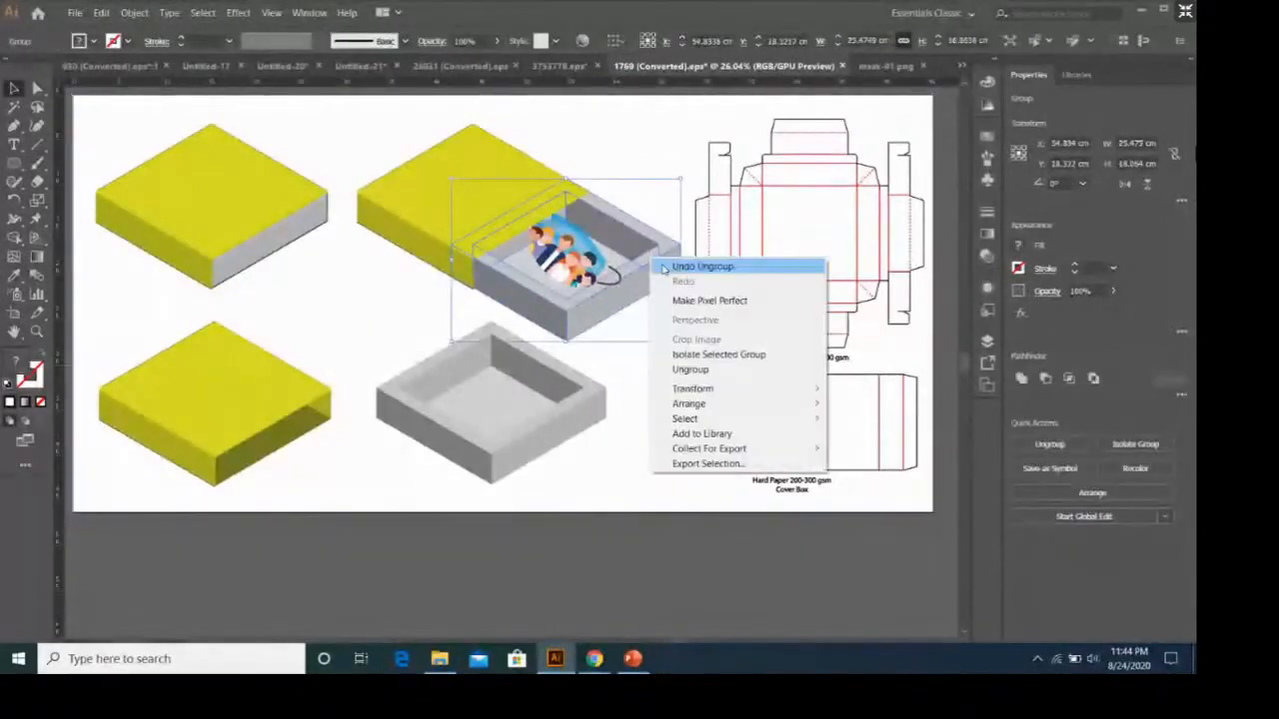
click(706, 368)
click(689, 345)
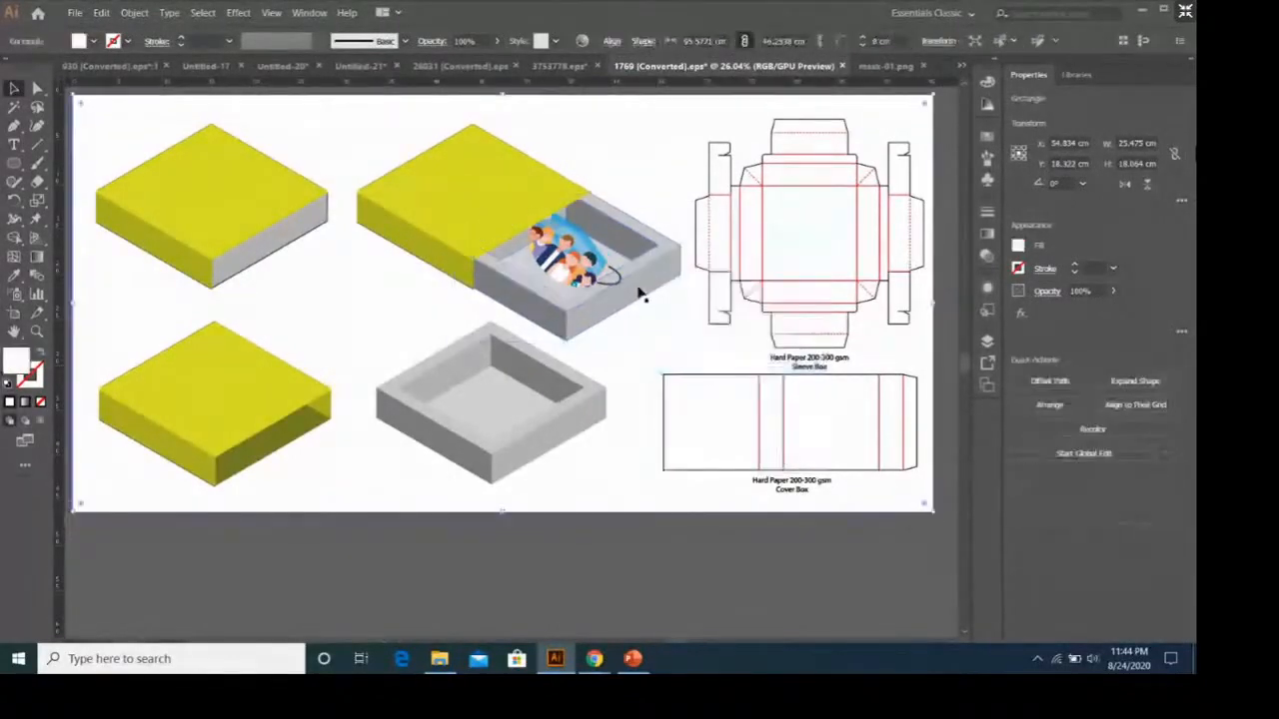
click(637, 275)
right_click(637, 269)
click(679, 380)
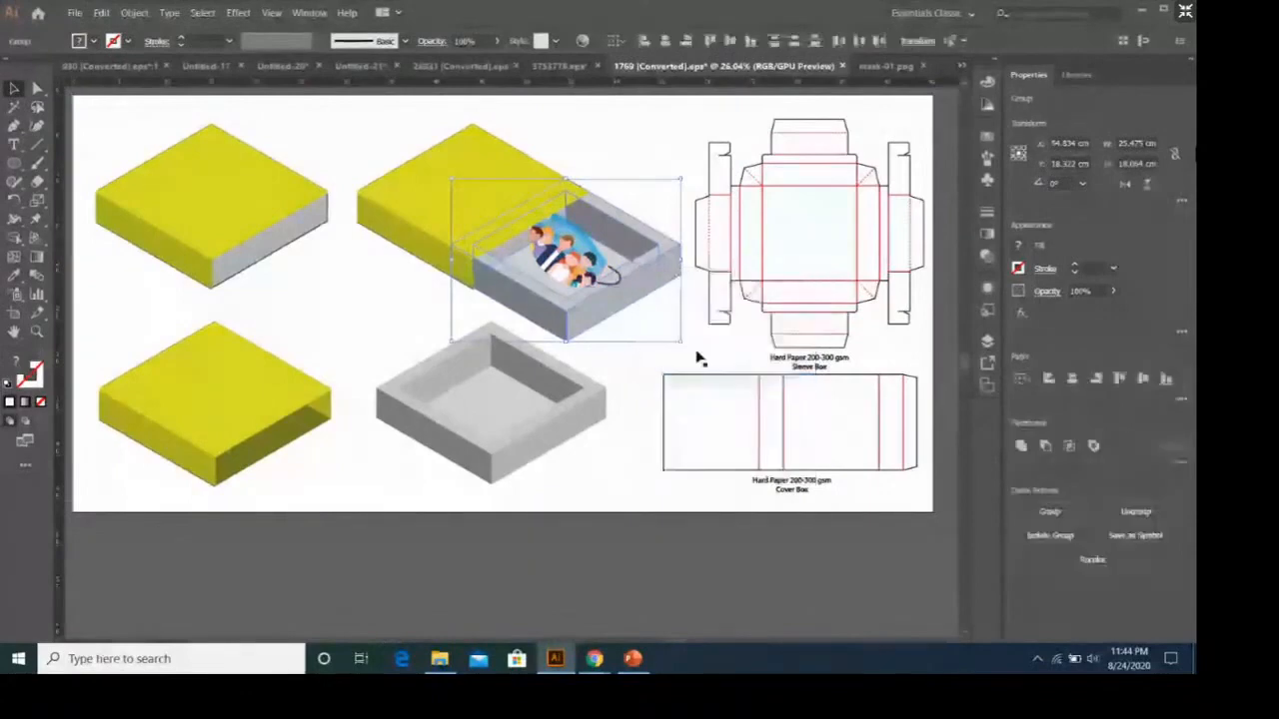
Bring the tray's rim together with the half-open box's yellow lid pieces to the front.
click(614, 287)
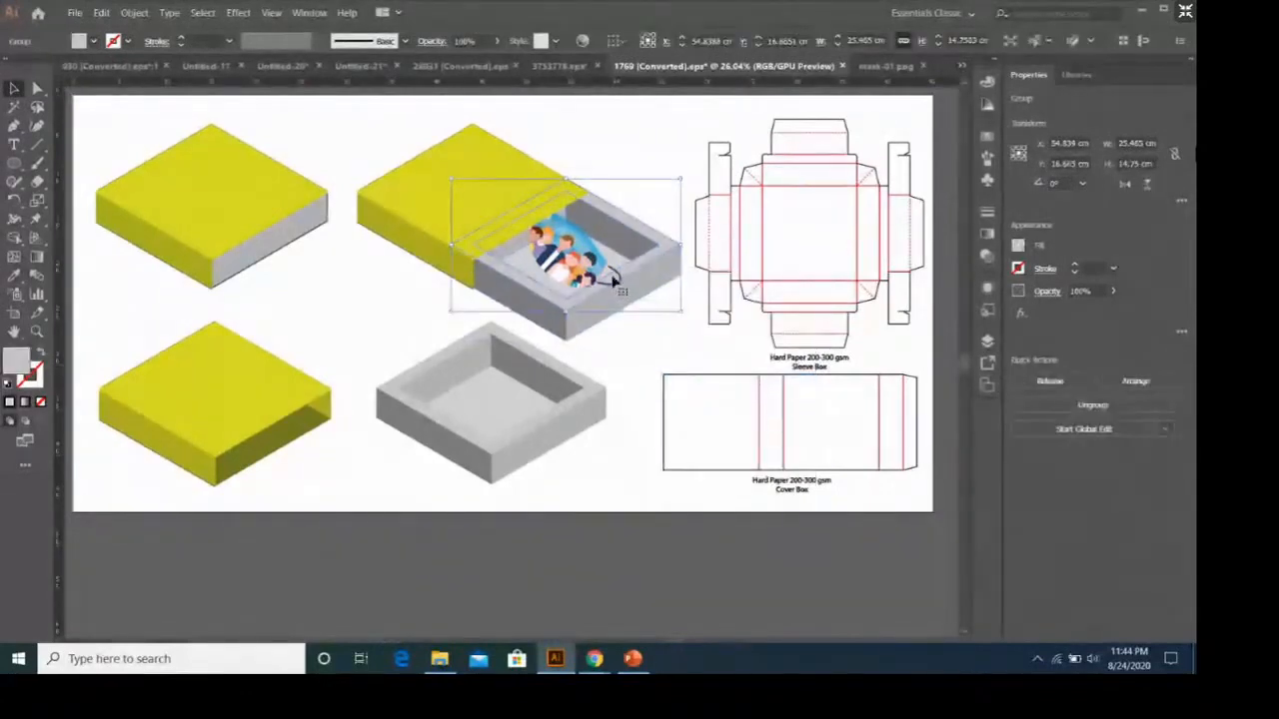
right_click(611, 271)
click(493, 180)
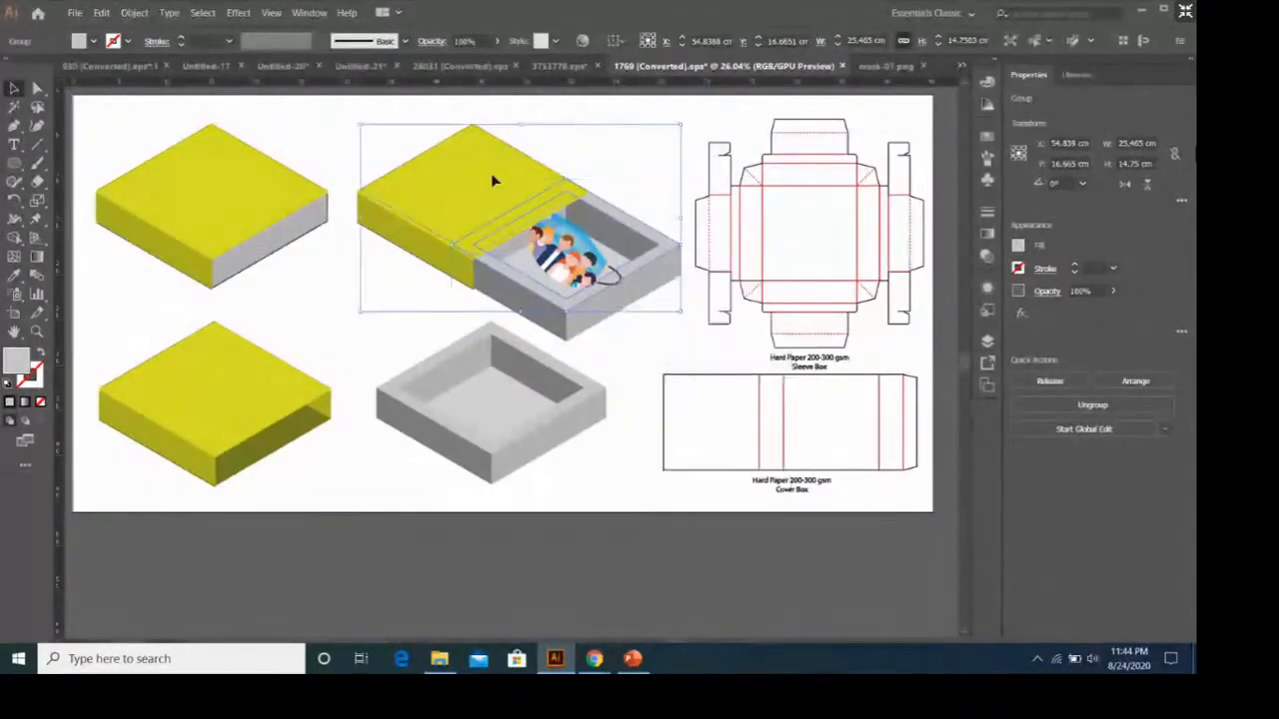
click(526, 233)
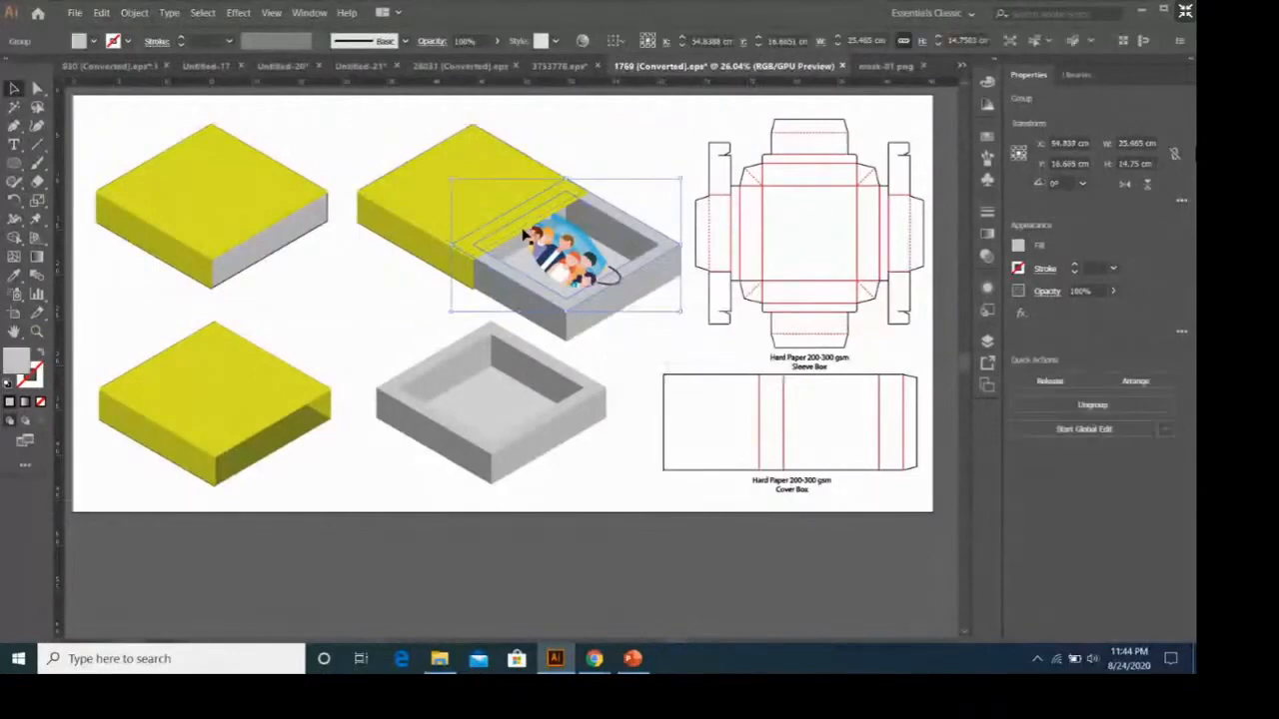
click(500, 200)
right_click(500, 199)
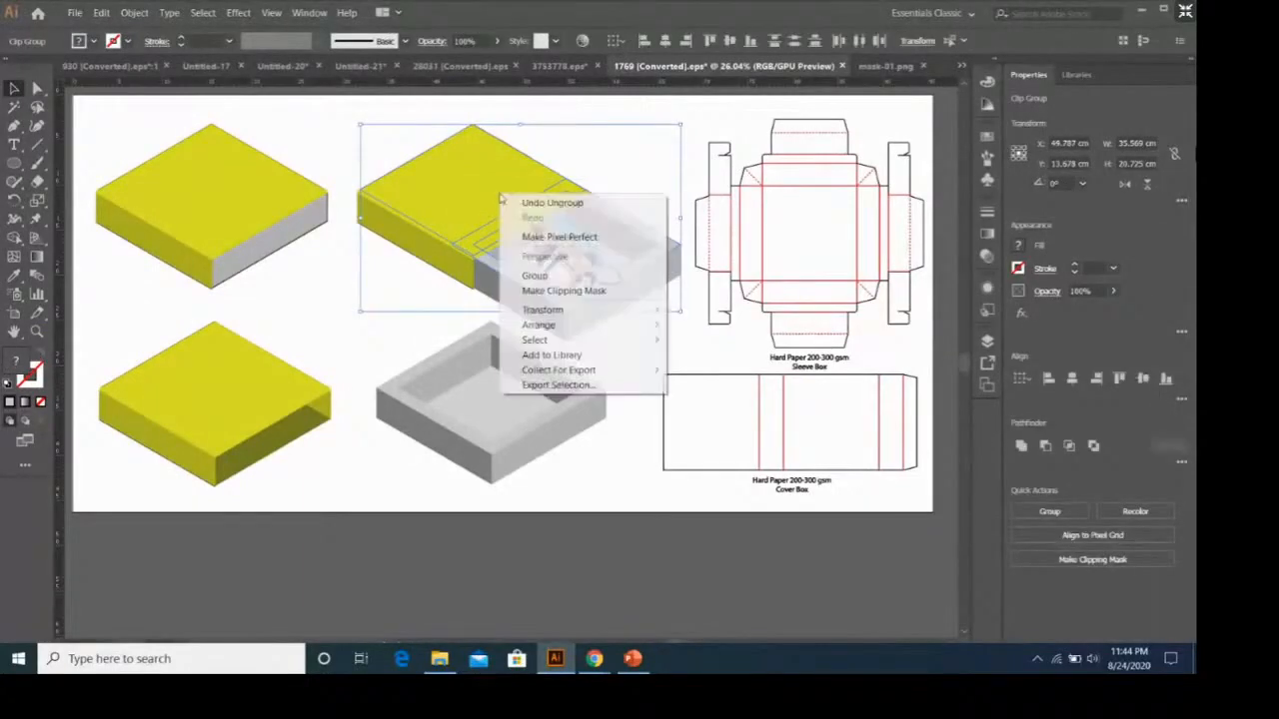
mouse_move(544, 326)
click(683, 327)
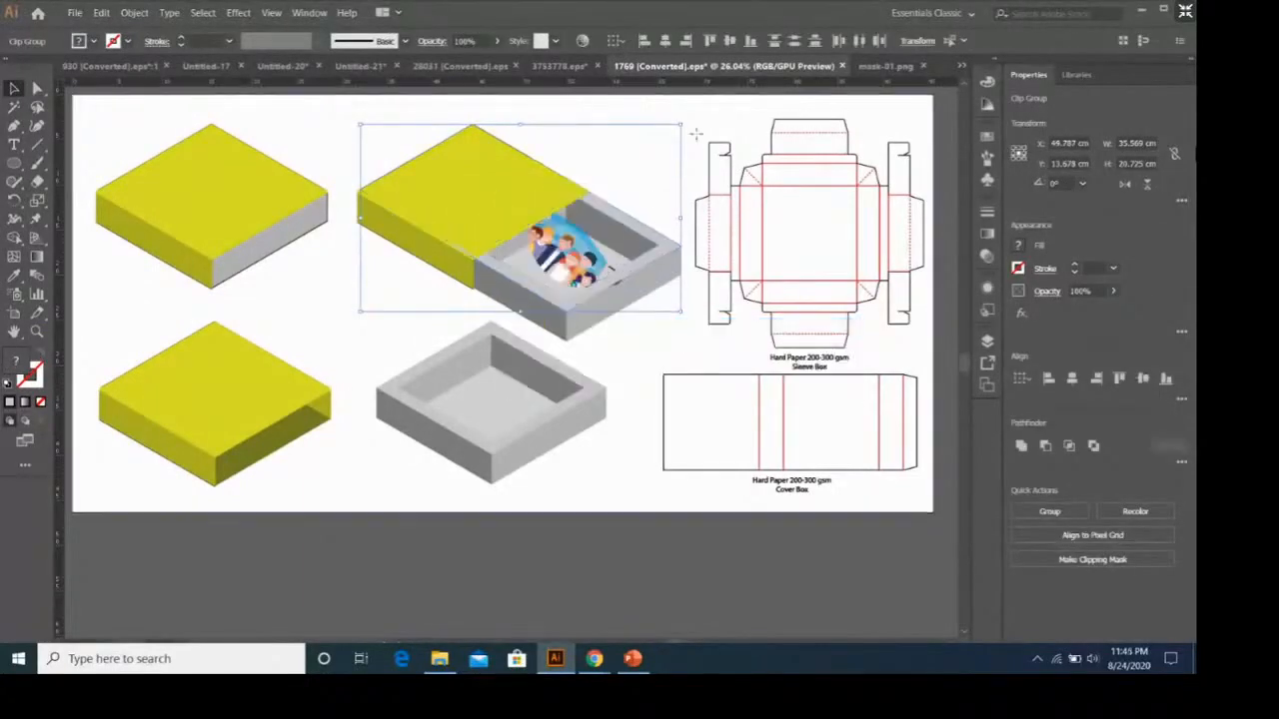
Bring the front right outer face of the half-open box's tray to the front.
click(665, 264)
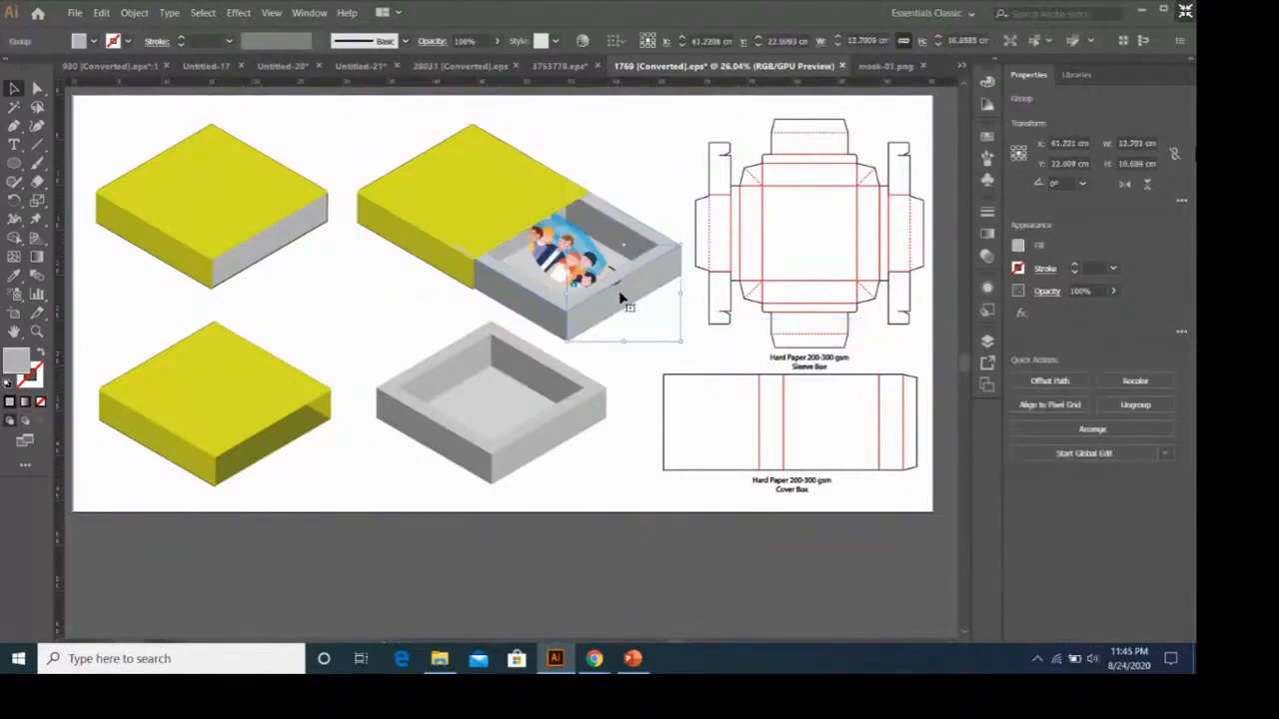
right_click(619, 298)
mouse_move(719, 440)
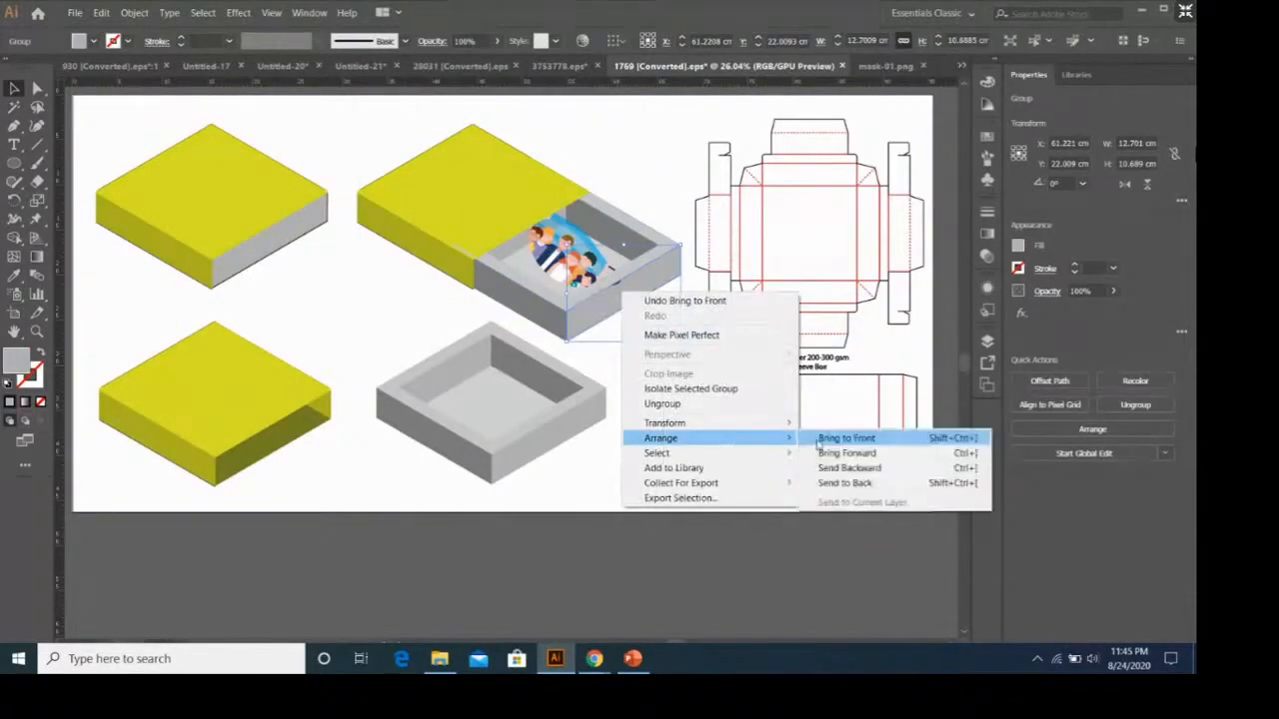
click(845, 439)
click(662, 171)
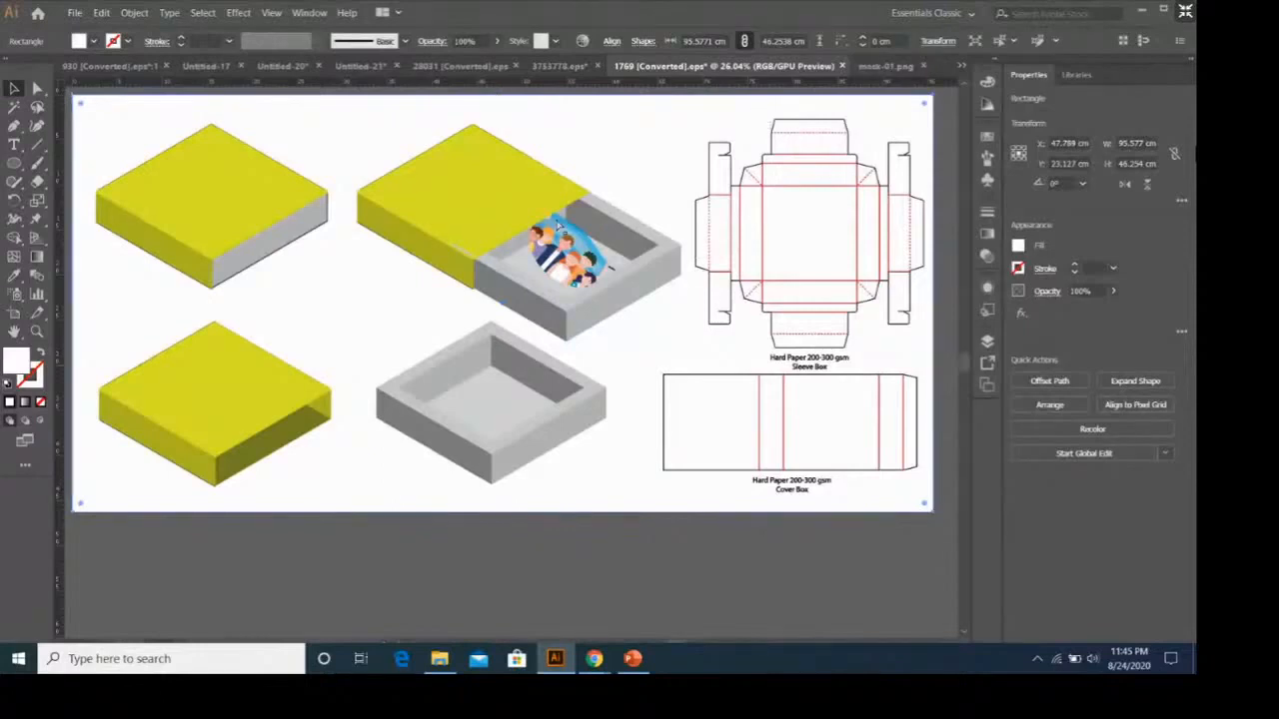
Paste another copy of the mask artwork, scale it down, rotate it and place it inside the separate open tray.
key(ctrl+v)
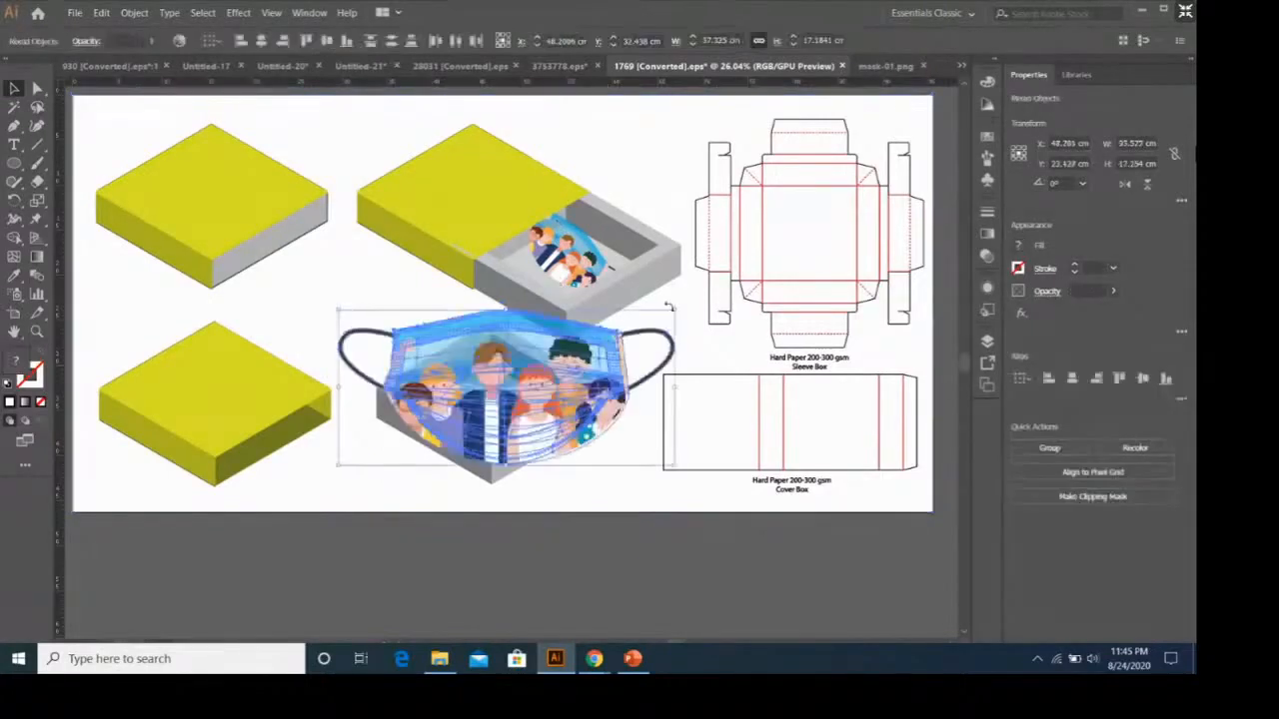
drag(674, 314, 523, 437)
drag(423, 447, 487, 413)
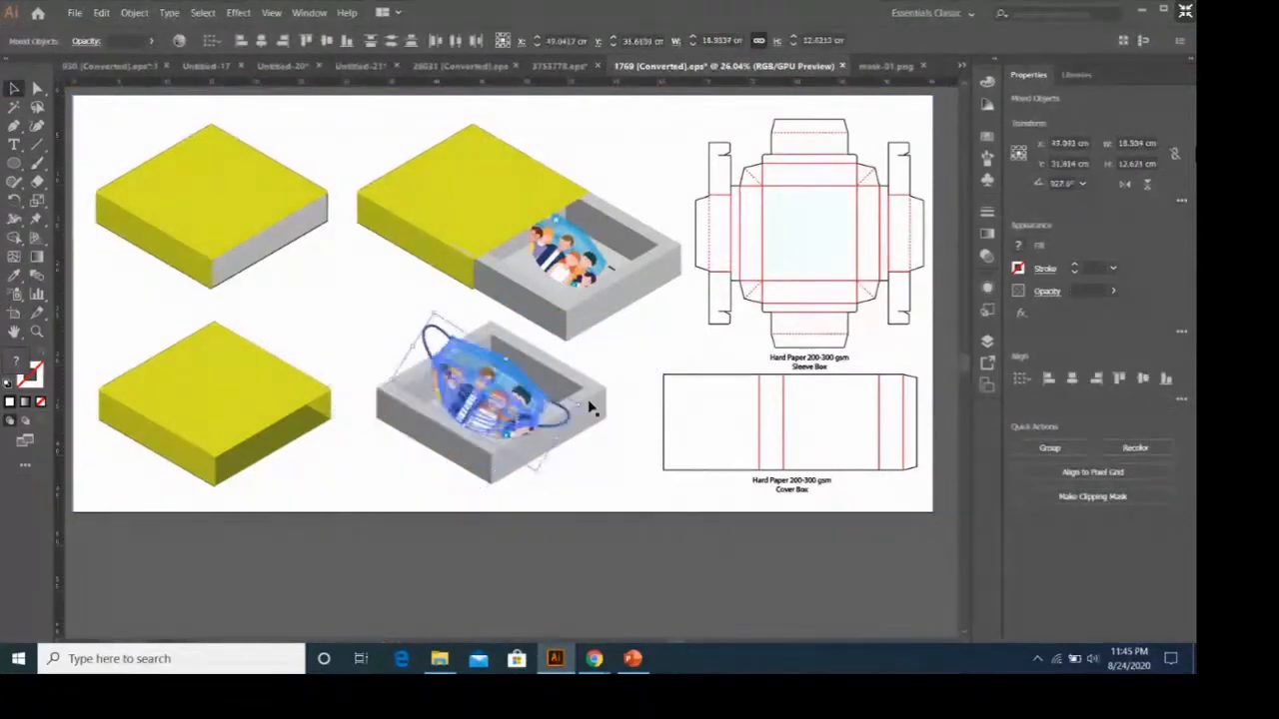
Scale the mask artwork down to about 10.9 cm wide and fit it inside the separate open tray.
drag(579, 404, 489, 401)
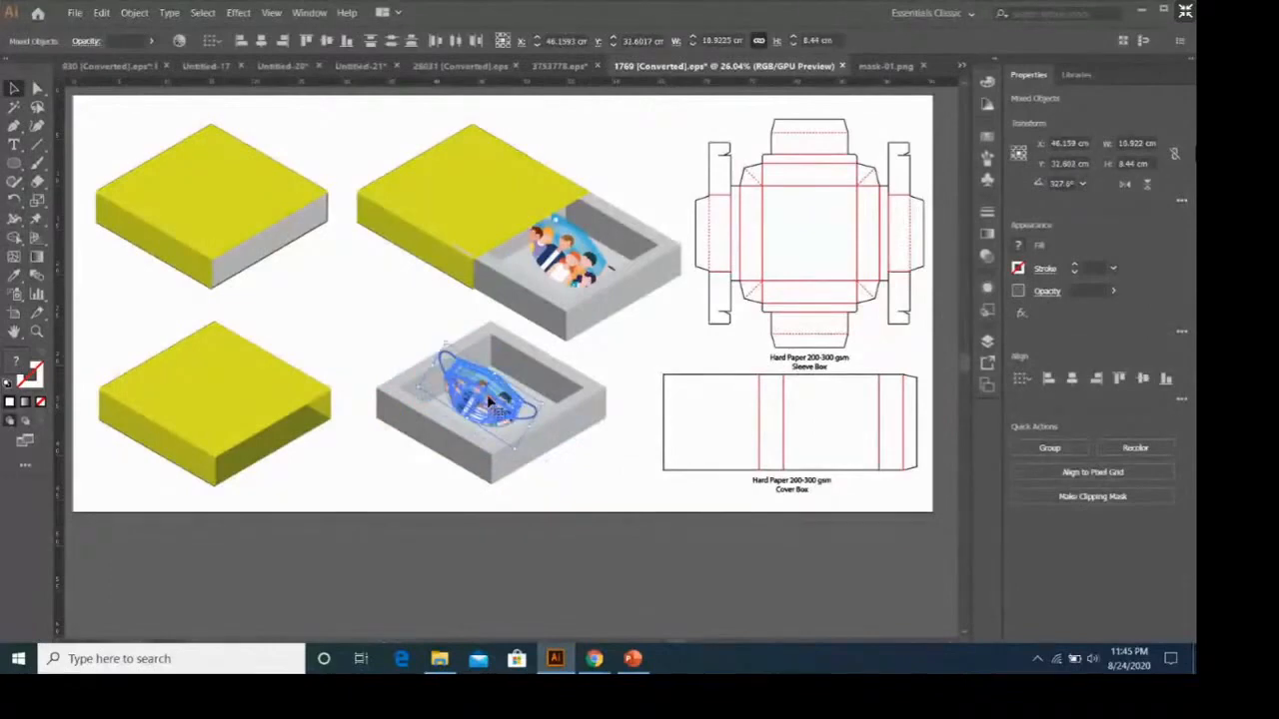
key(ctrl+7)
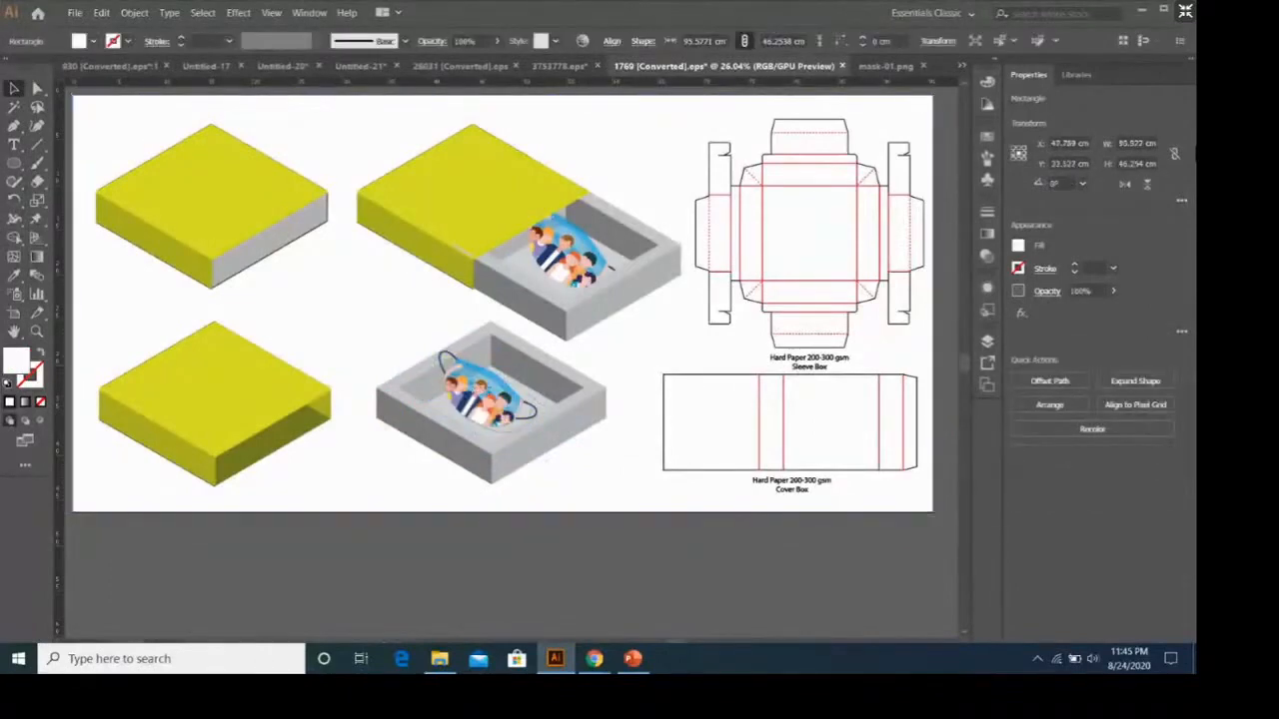
click(656, 393)
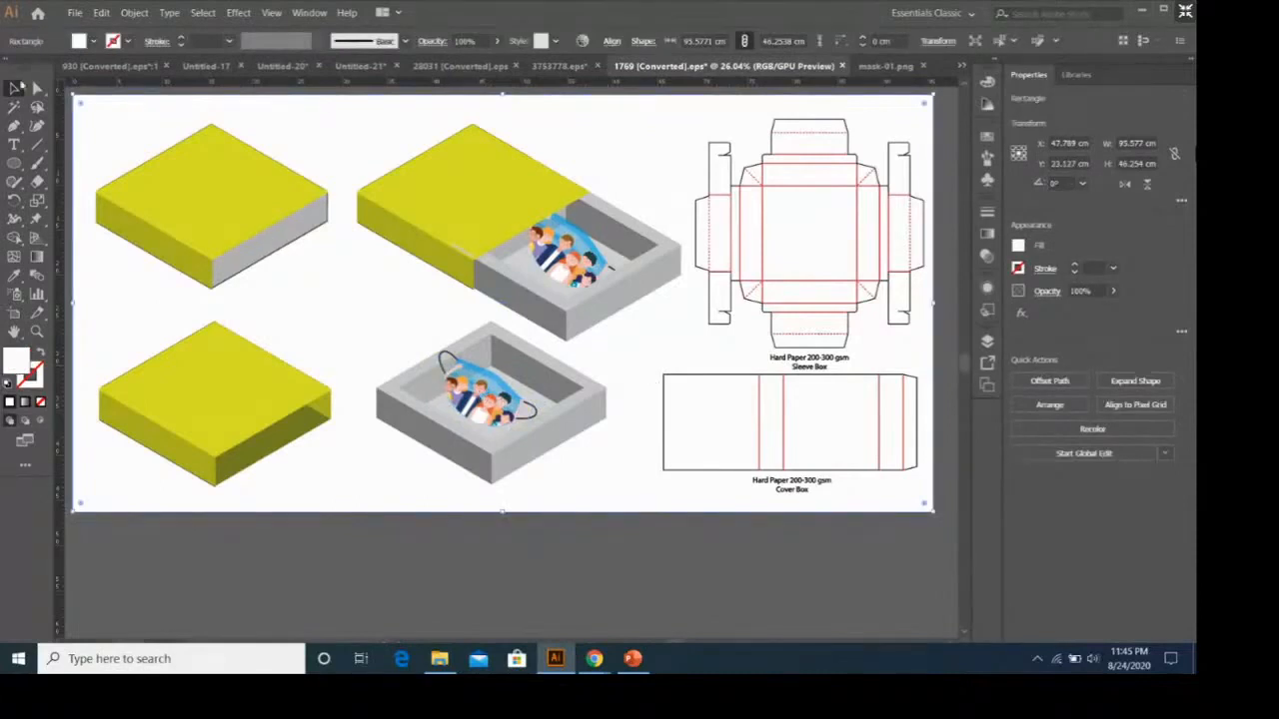
Bring the front left side face of the half-open box's yellow lid to the front.
click(466, 255)
right_click(465, 260)
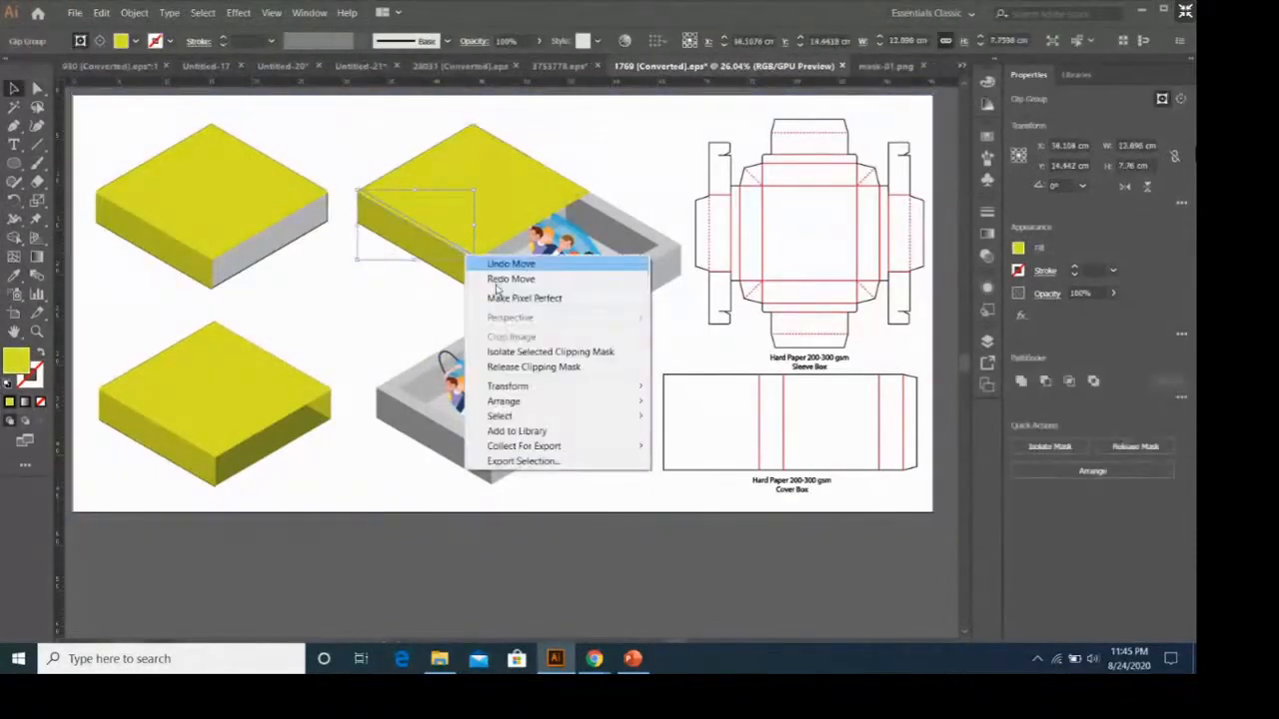
mouse_move(559, 400)
click(677, 408)
click(633, 462)
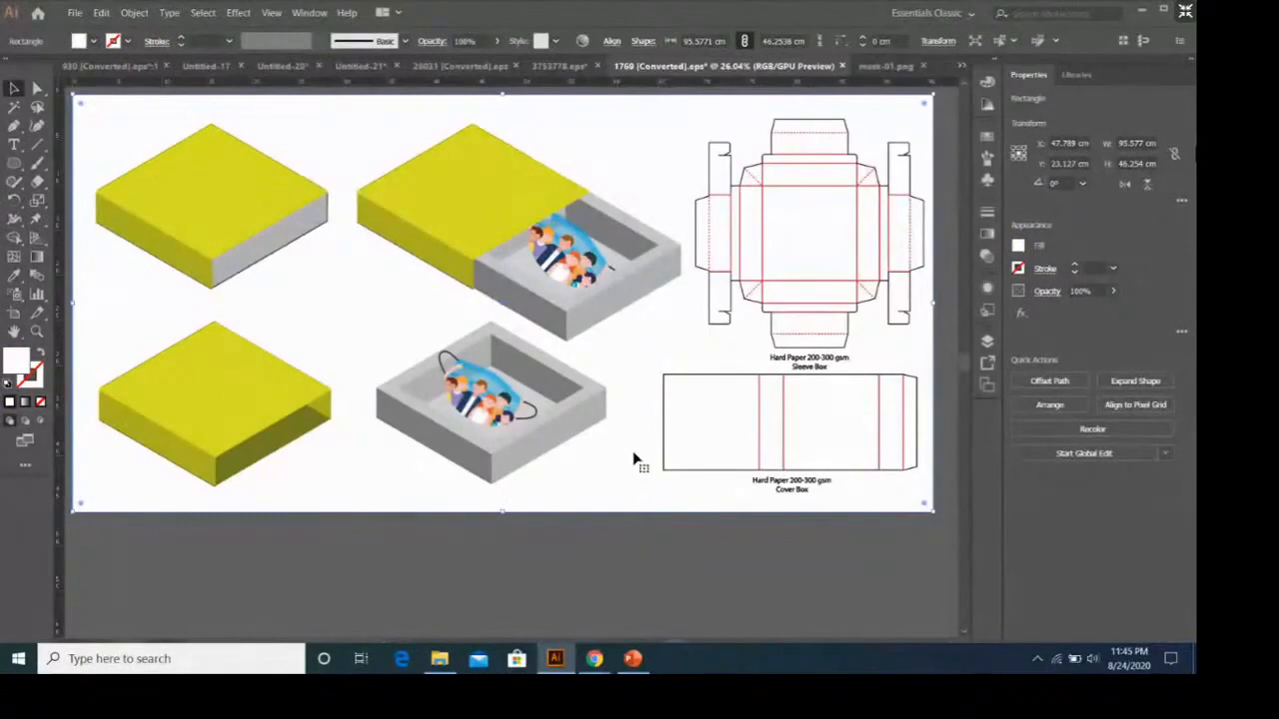
click(708, 381)
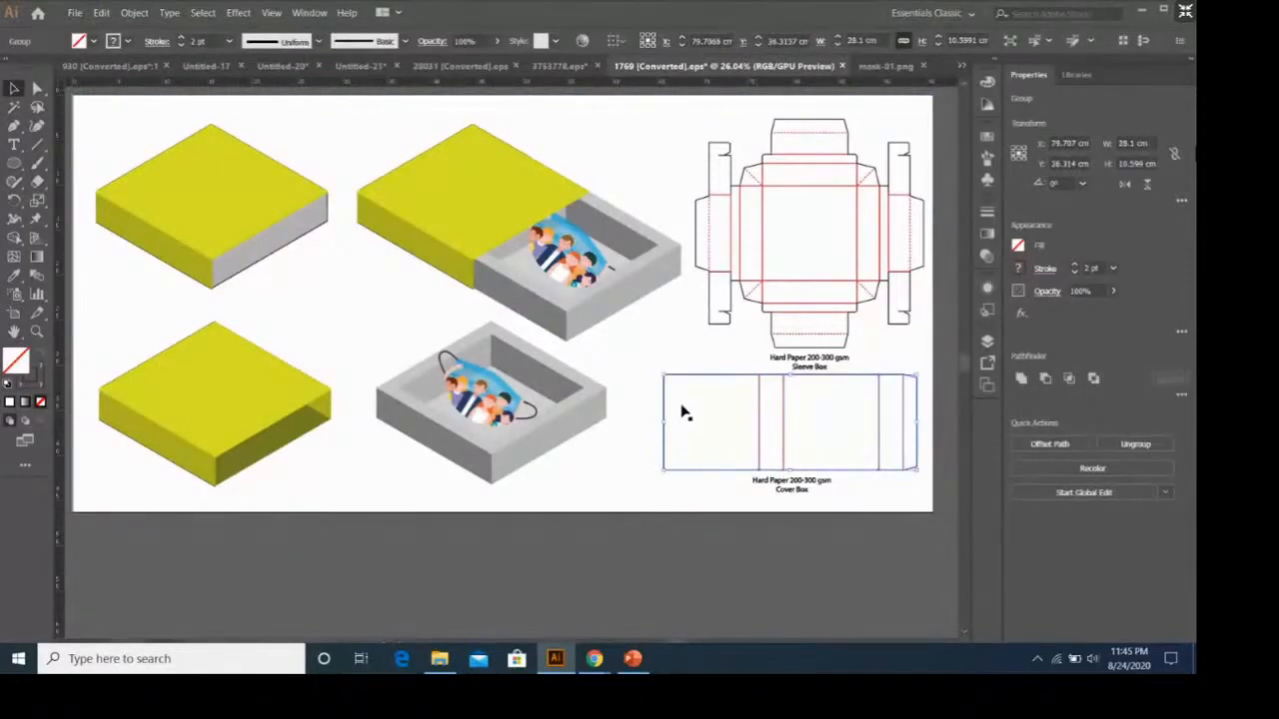
click(746, 511)
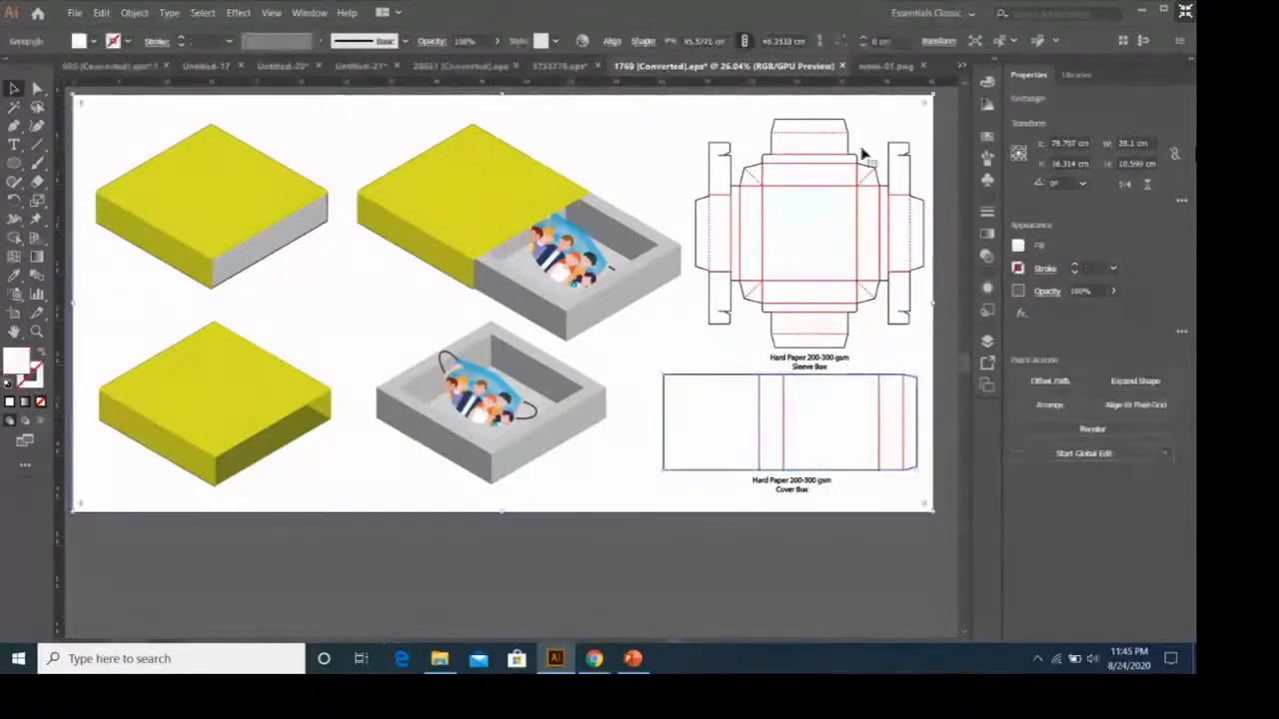
Create a new blank document of 40 × 40 cm with one artboard.
click(889, 66)
click(74, 12)
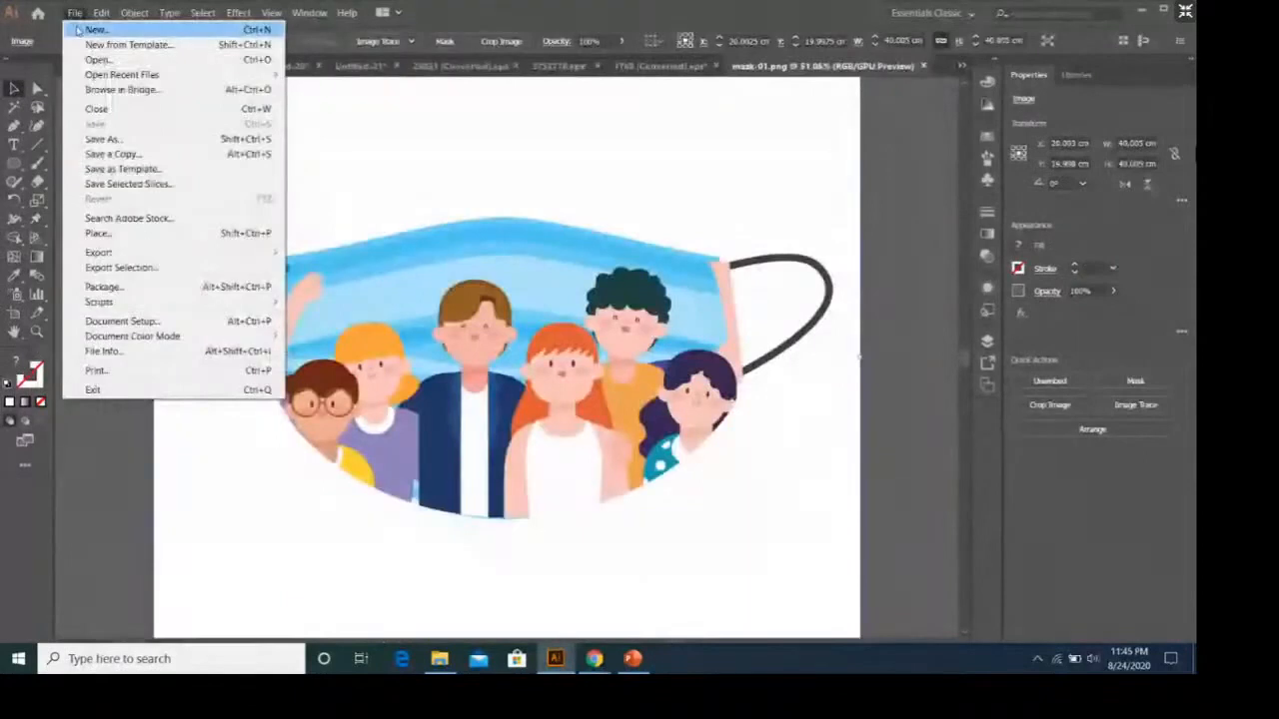
click(80, 30)
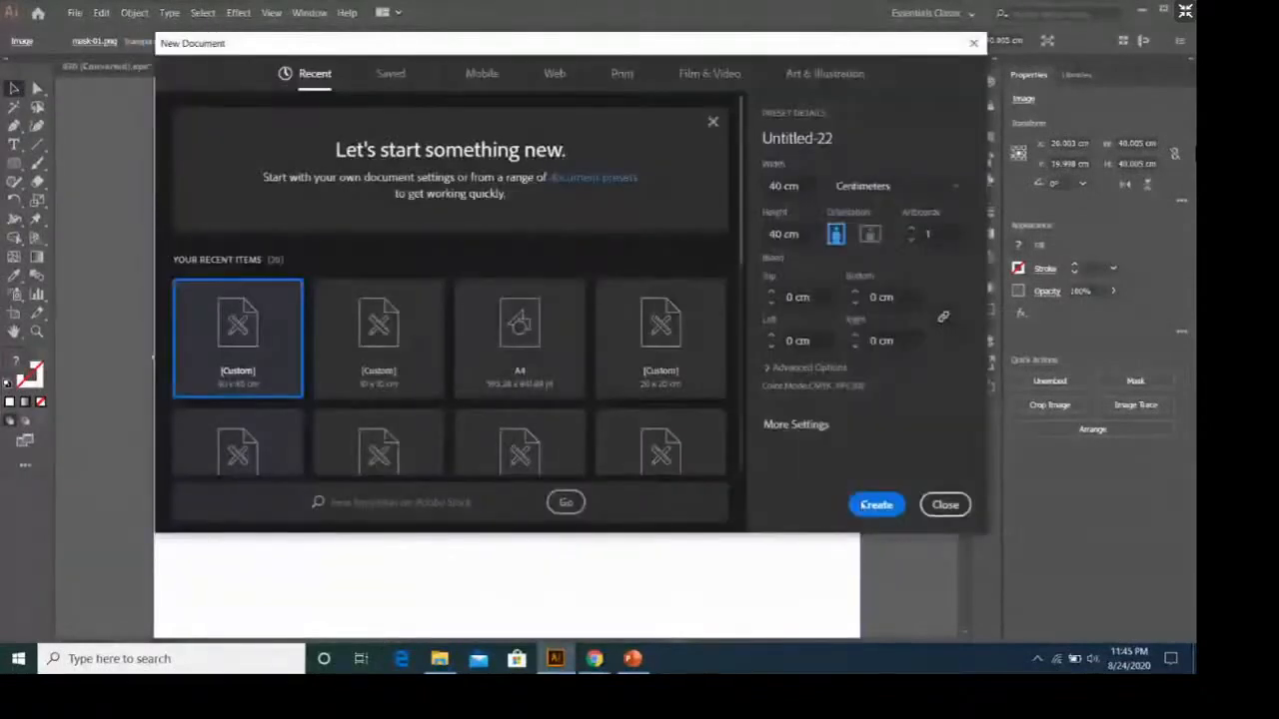
click(876, 504)
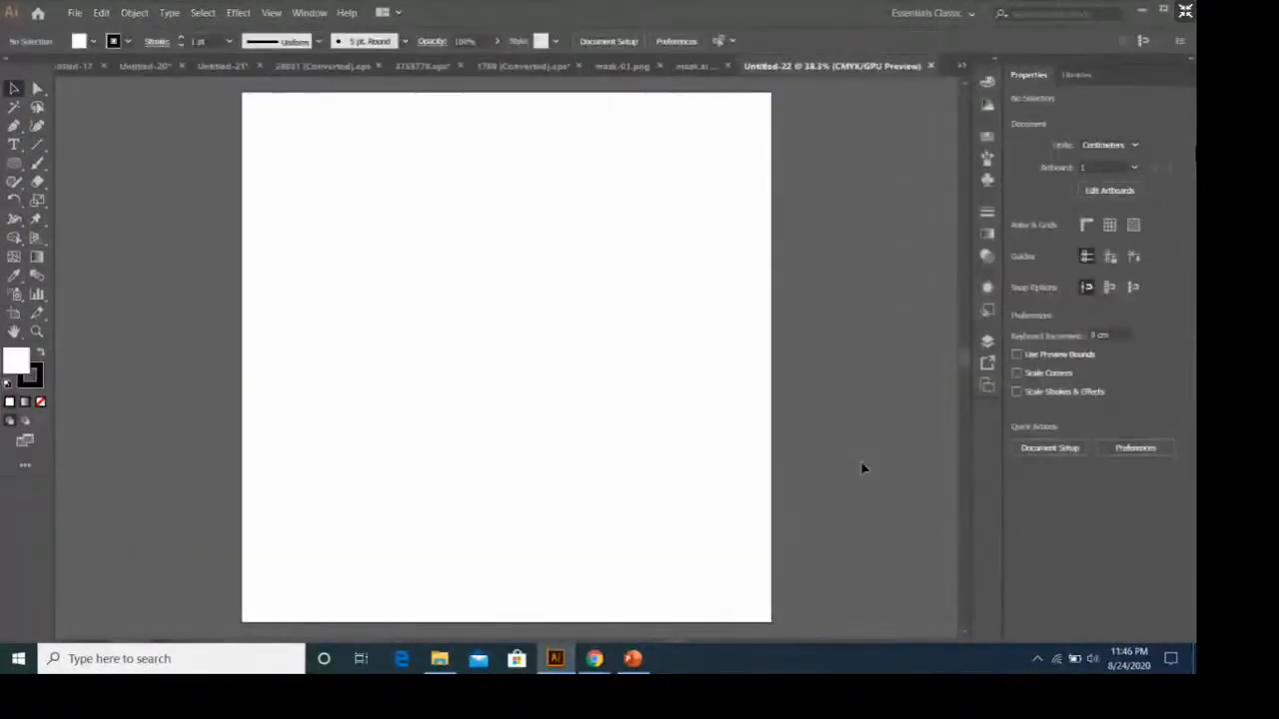
Close the mask.ai, mask-01.png and 3753778.eps documents.
click(711, 66)
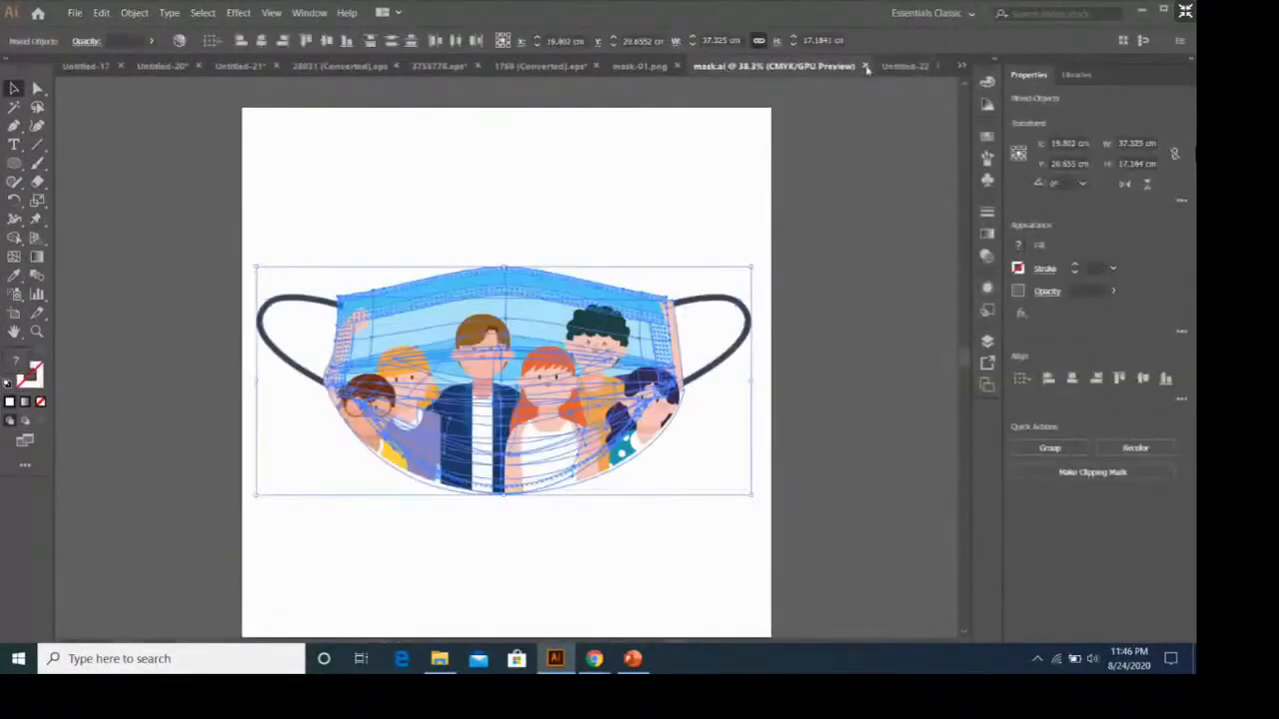
click(865, 66)
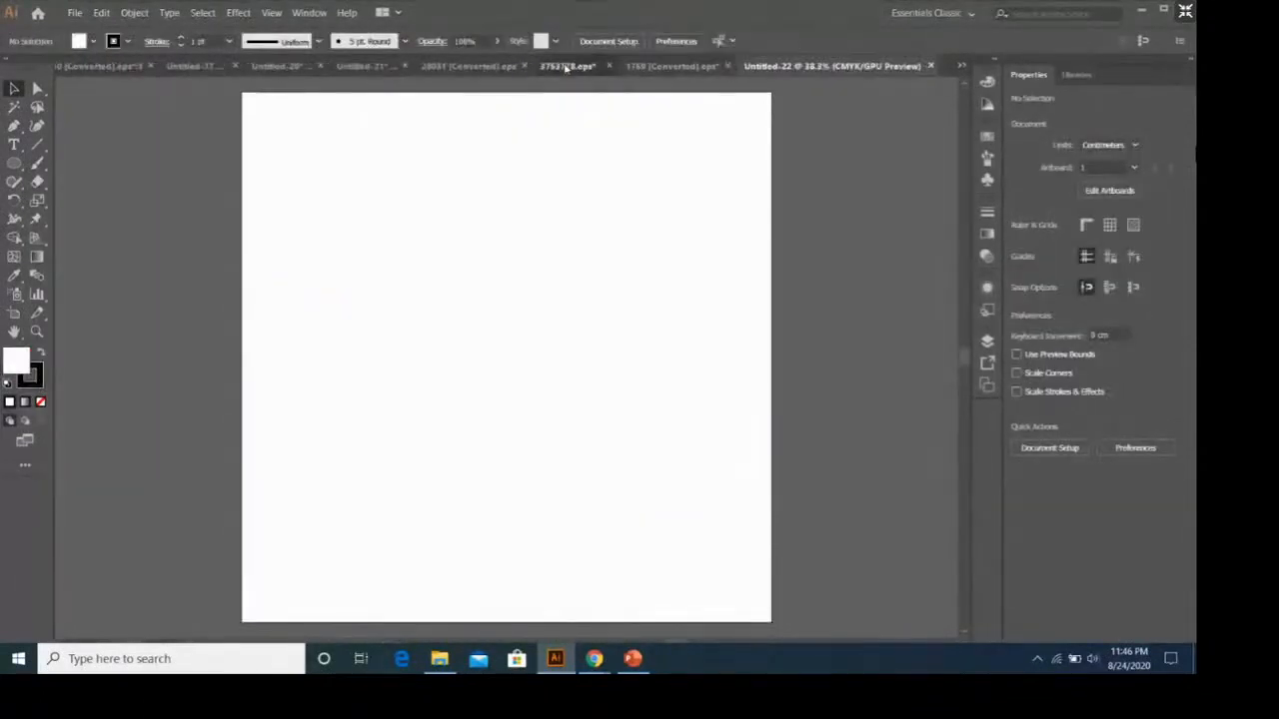
click(565, 68)
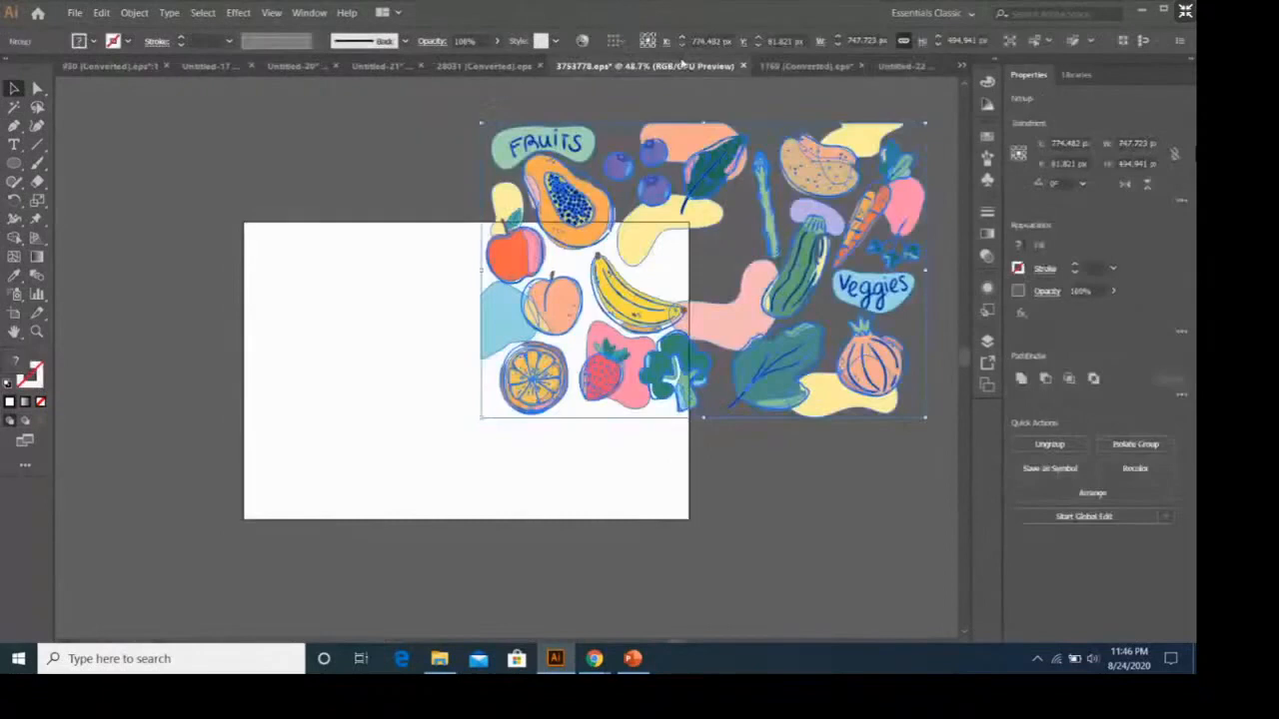
click(744, 66)
click(675, 356)
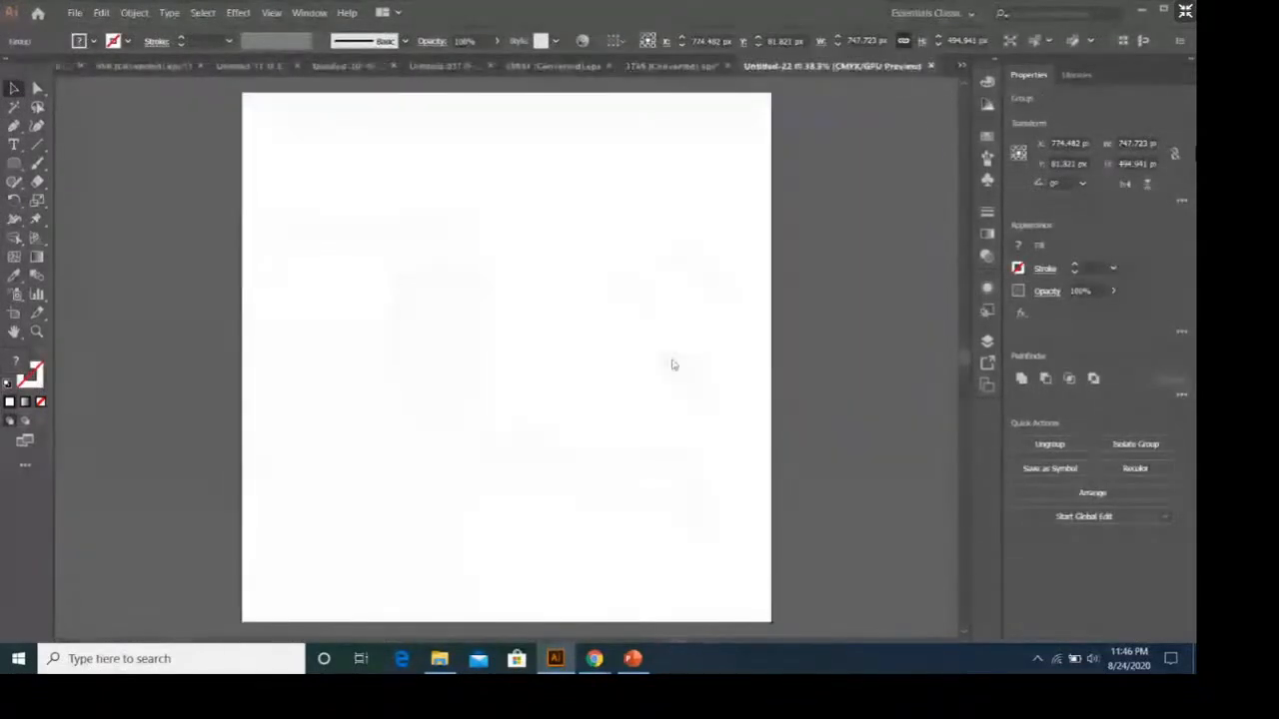
Start opening an existing file and go to the Downloads folder.
click(75, 13)
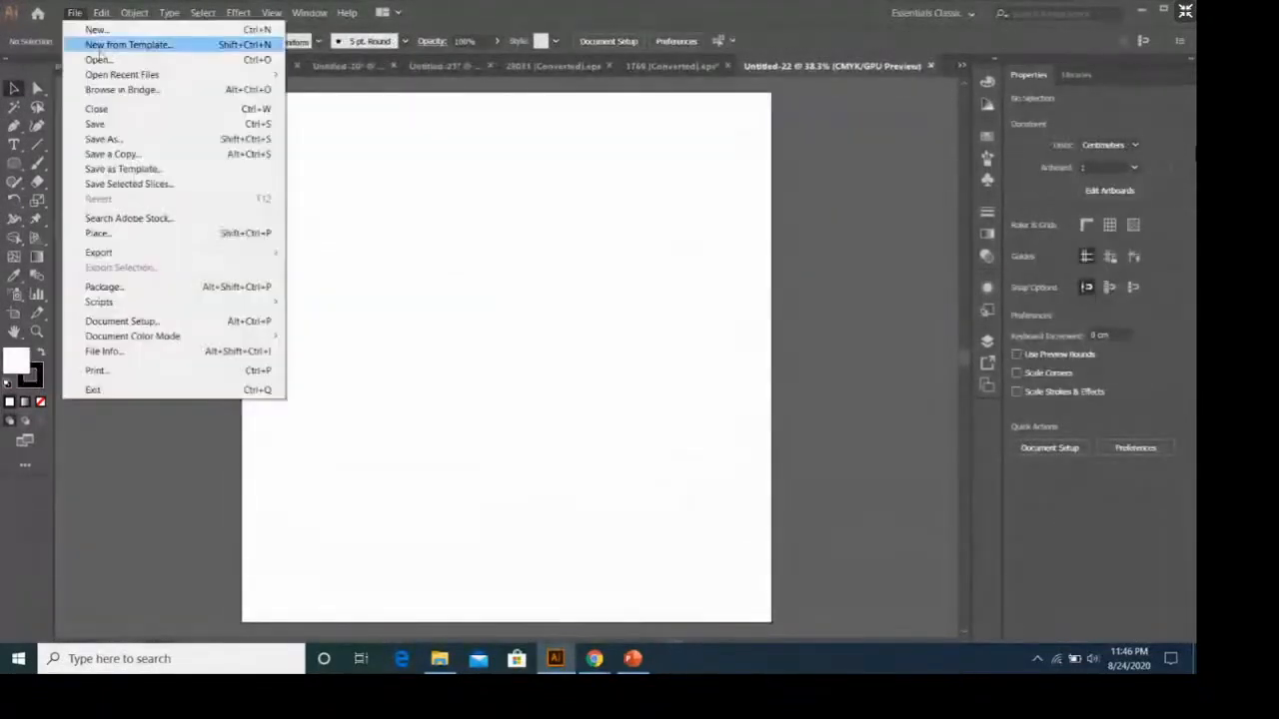
click(98, 60)
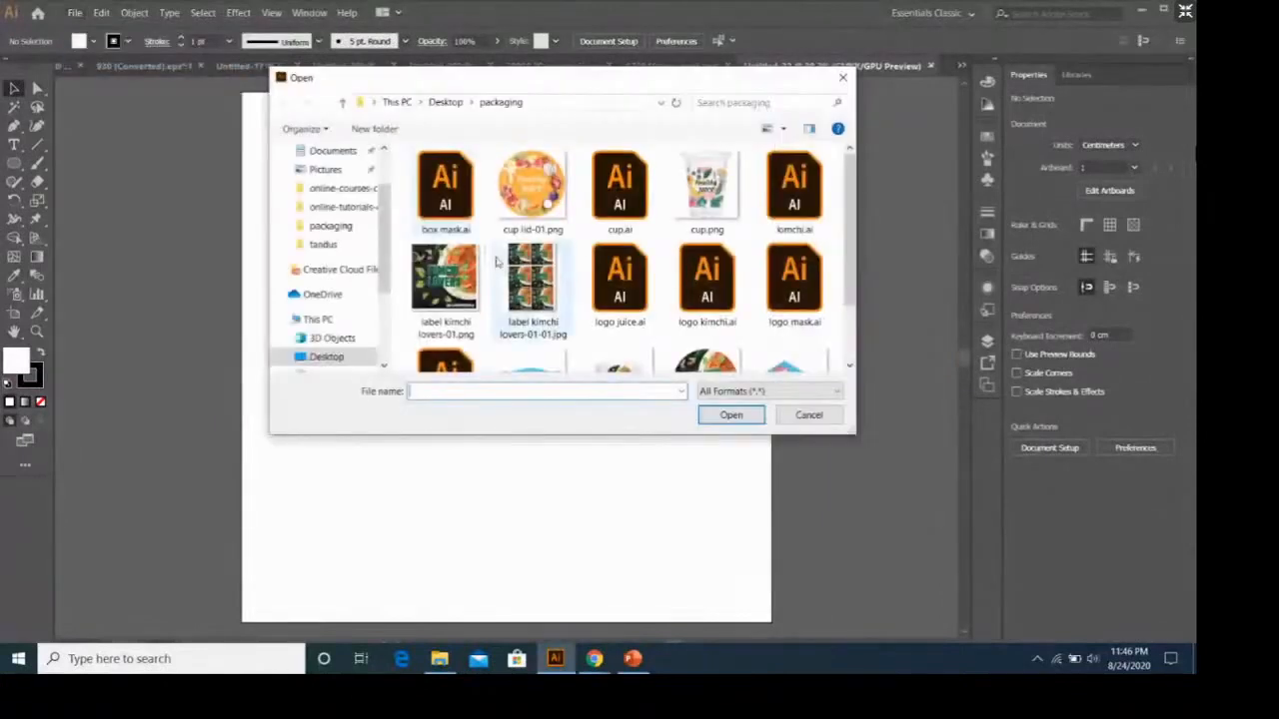
scroll(497, 265, down, 1)
scroll(496, 265, up, 1)
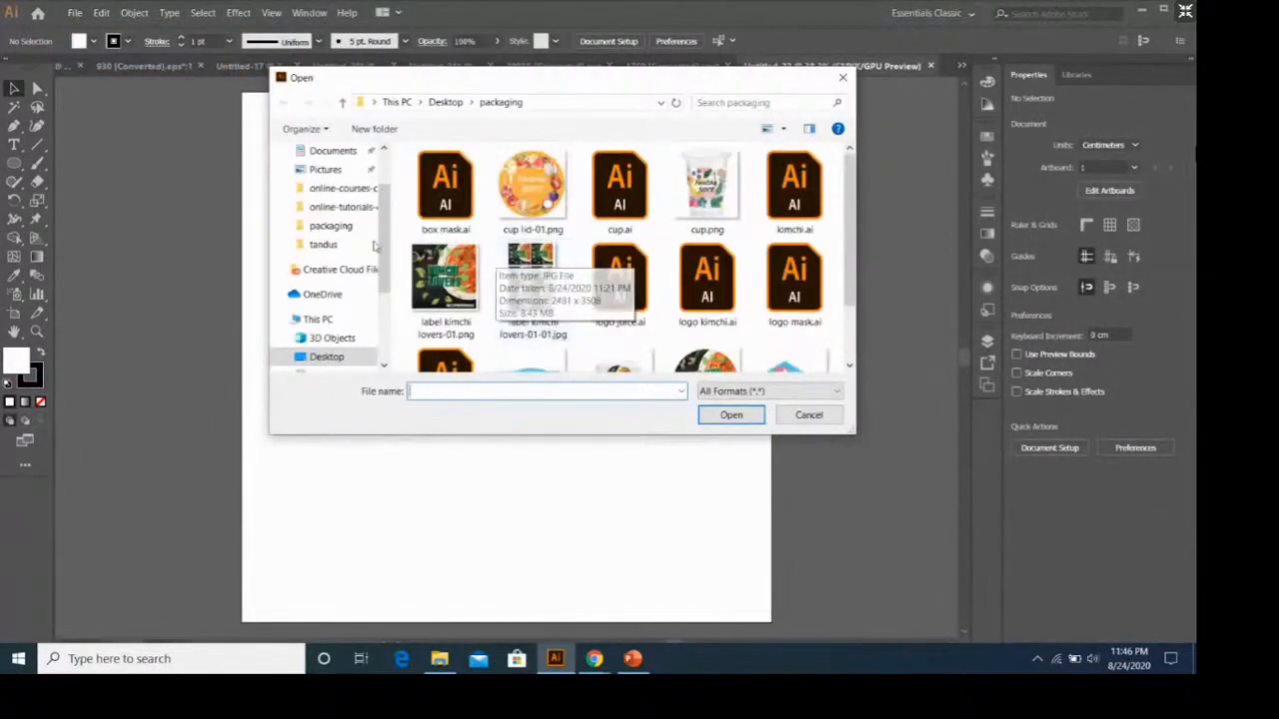
scroll(326, 175, up, 1)
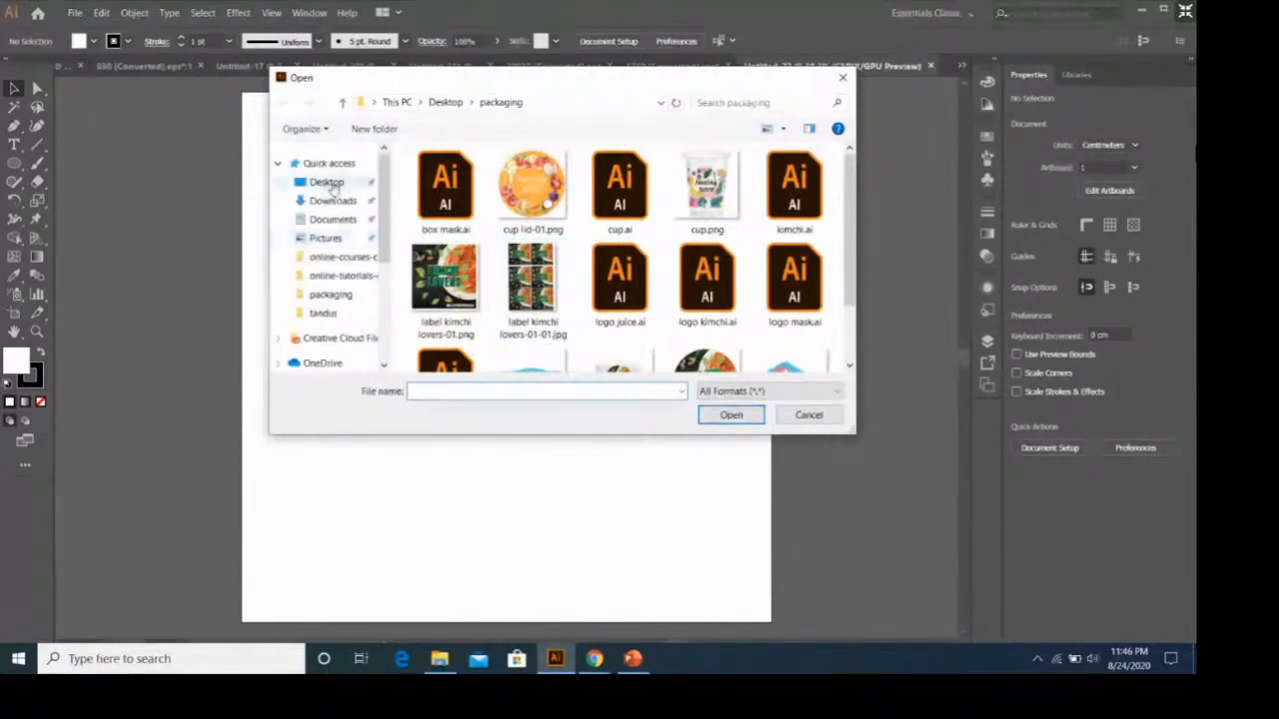
scroll(330, 186, down, 1)
scroll(388, 224, up, 1)
click(332, 169)
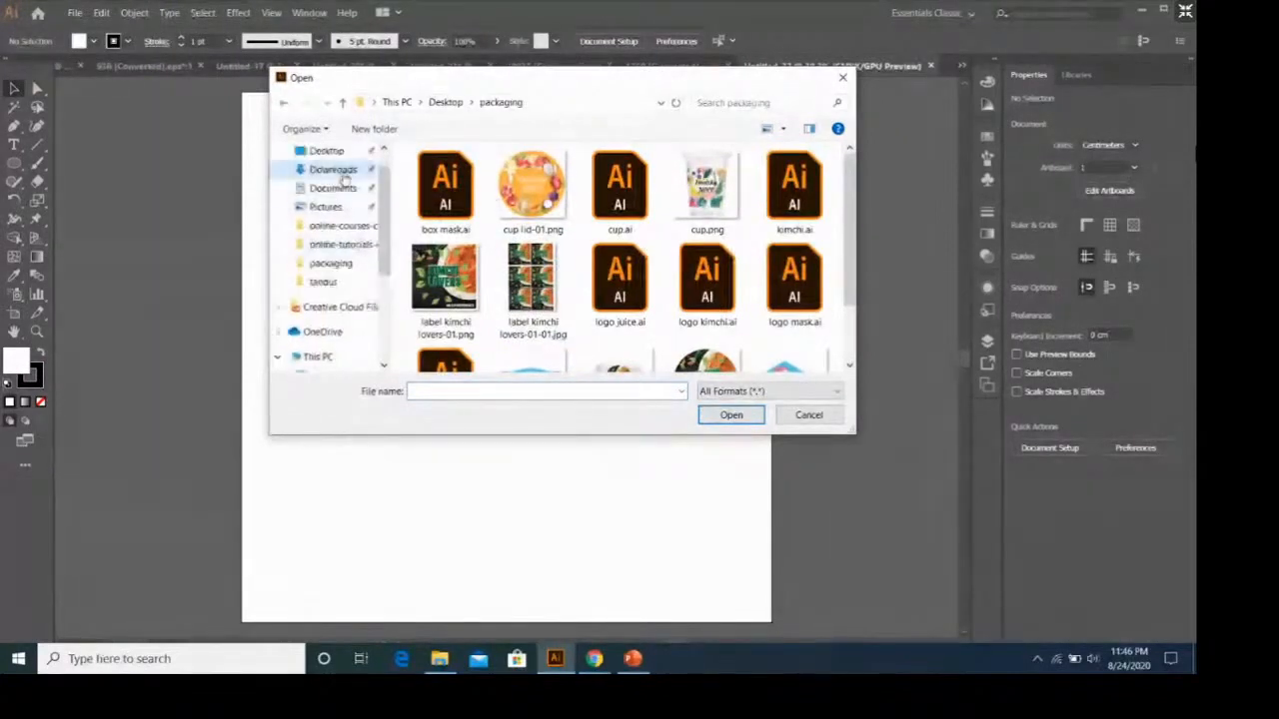
Open 3562733.ai from the illustration-with-group-people folder in Downloads.
scroll(562, 240, down, 1)
scroll(563, 240, down, 5)
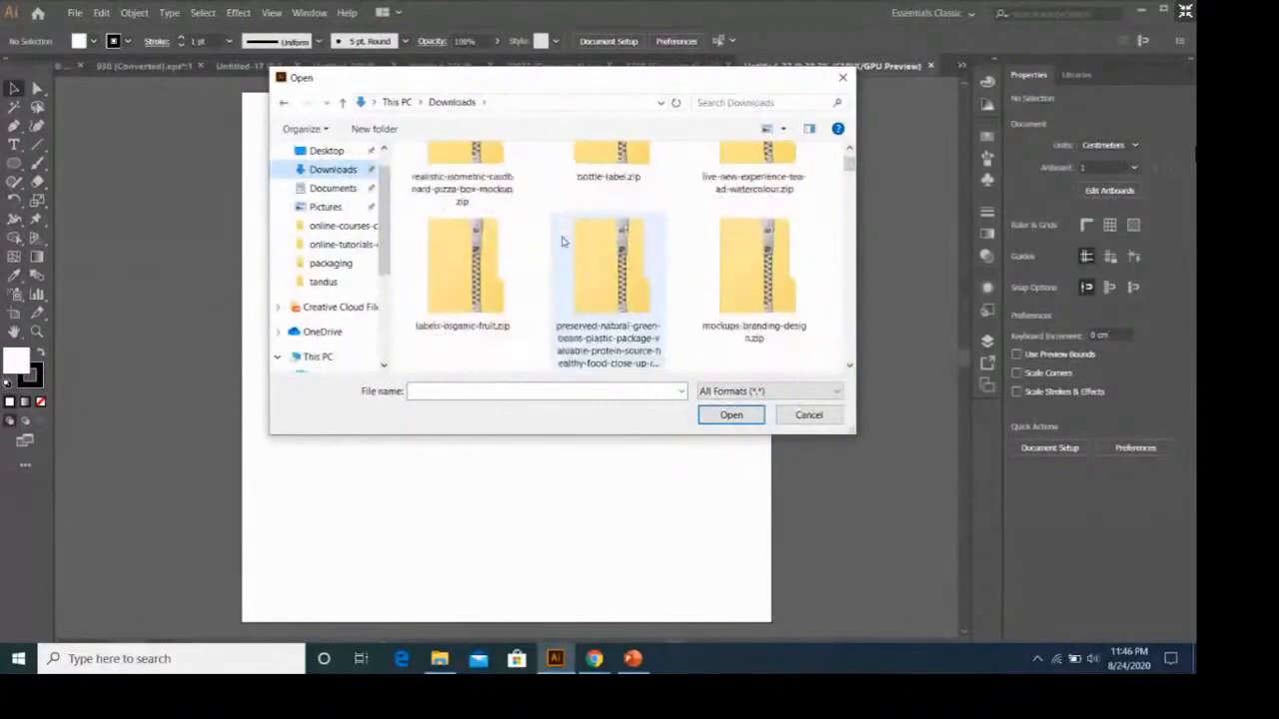
scroll(563, 241, down, 2)
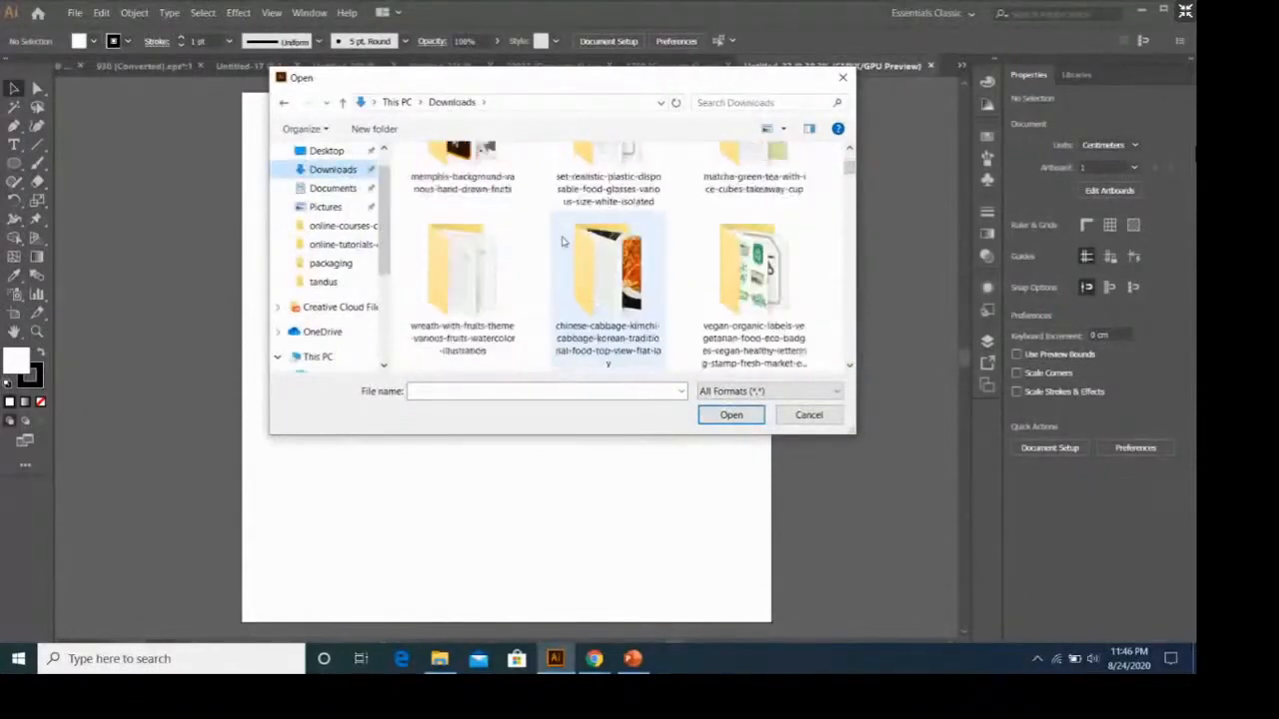
scroll(562, 240, up, 4)
scroll(563, 241, up, 1)
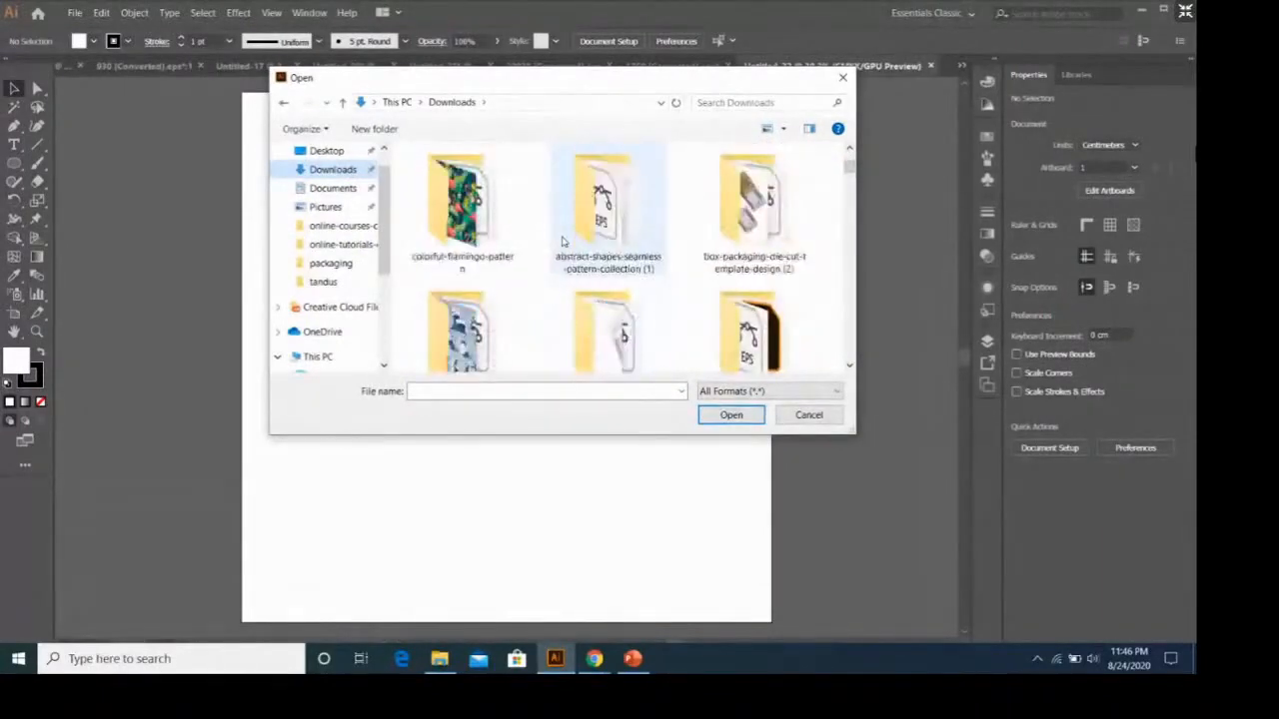
scroll(562, 240, up, 1)
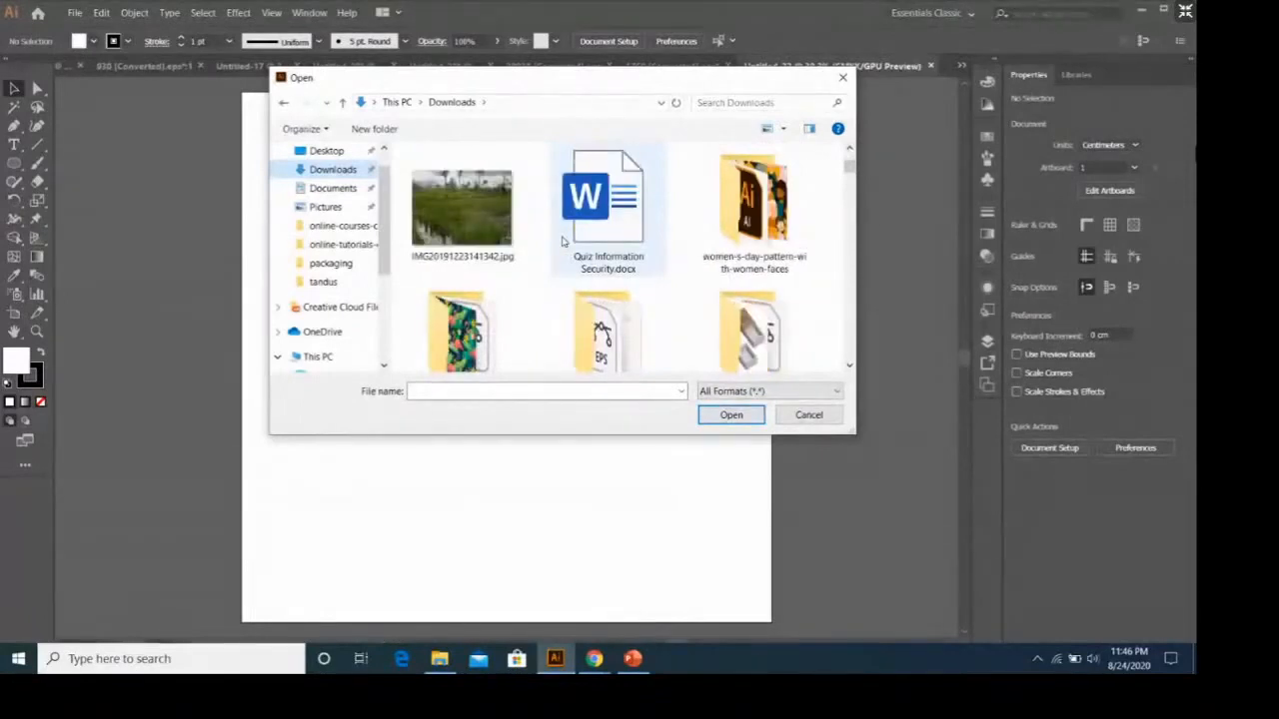
scroll(562, 241, down, 1)
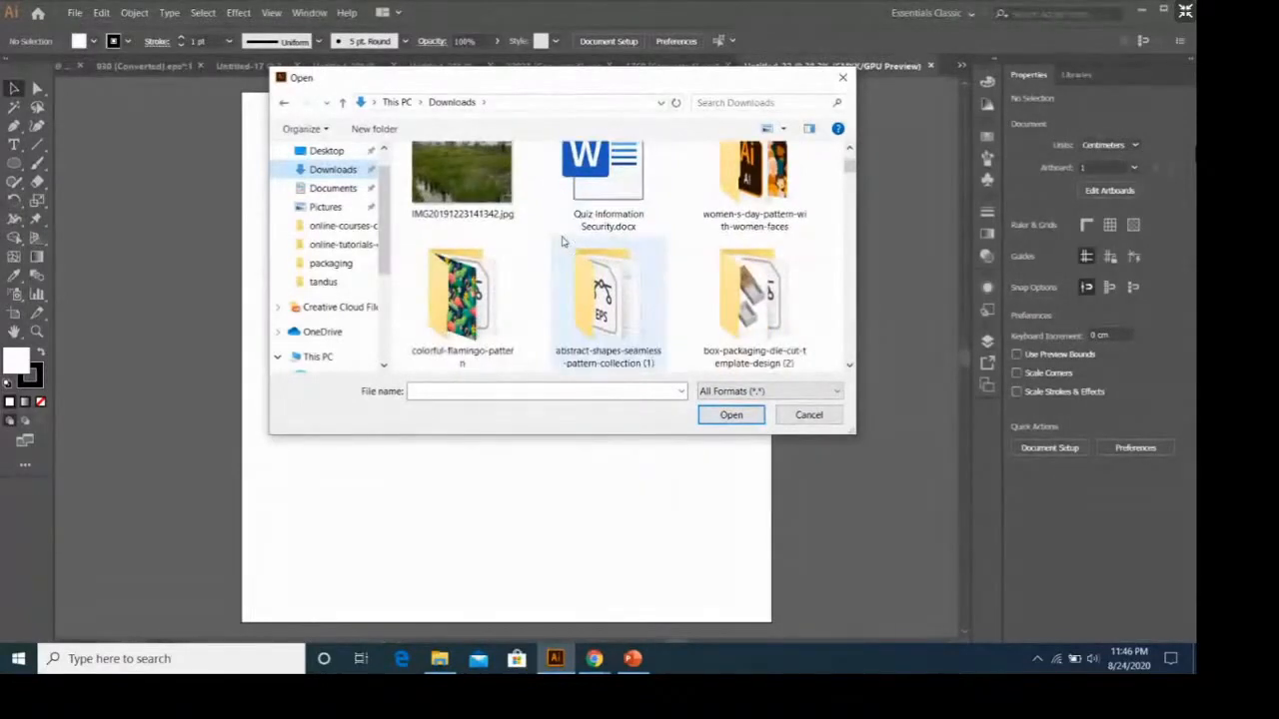
scroll(562, 241, down, 1)
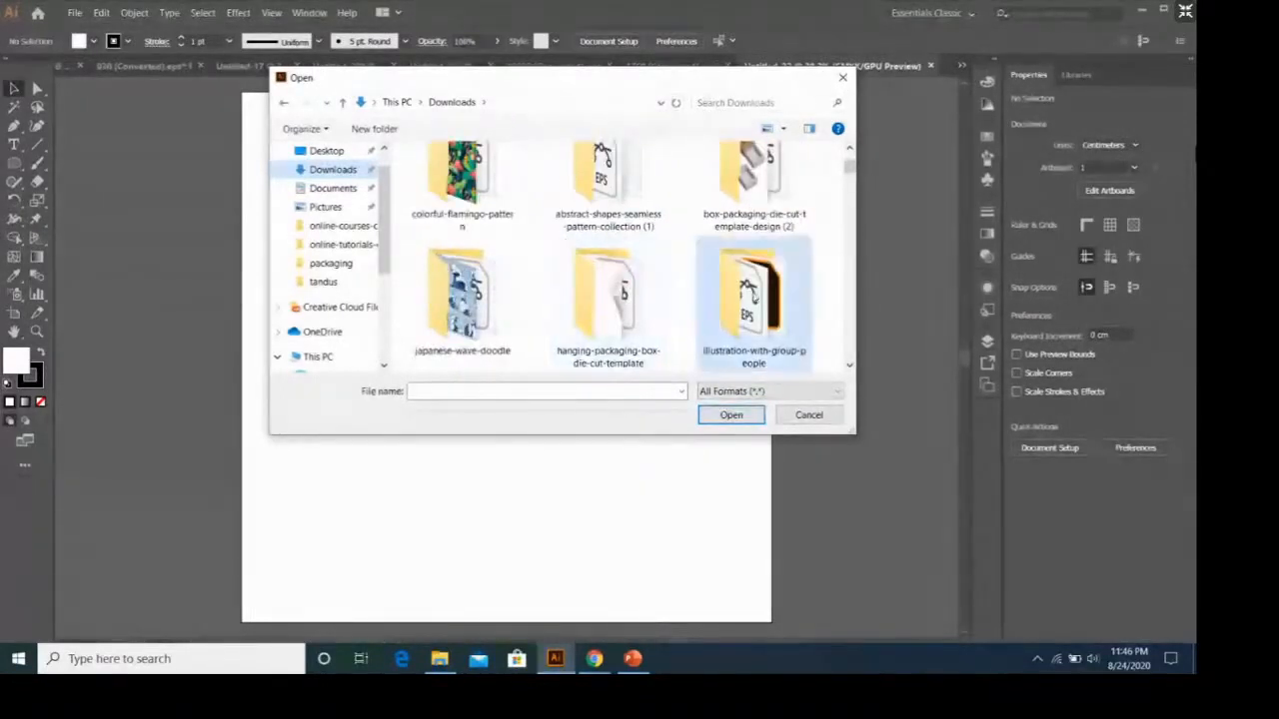
double_click(754, 295)
click(518, 178)
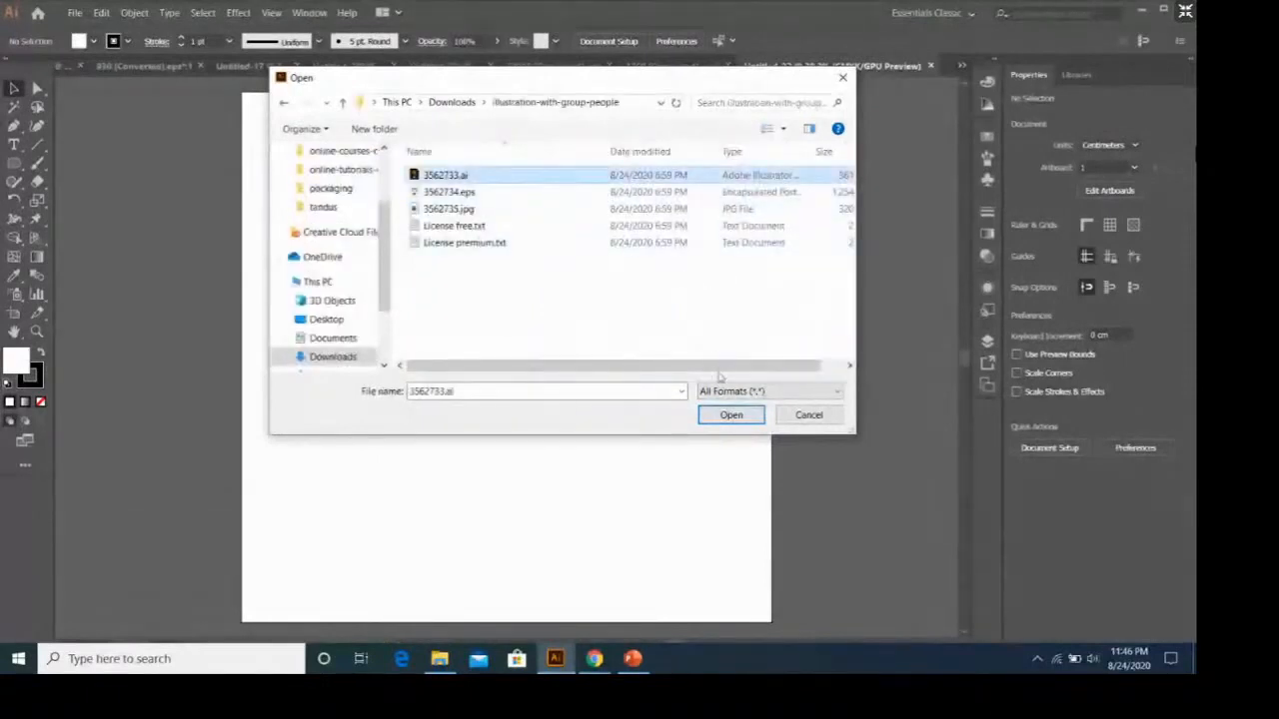
click(758, 420)
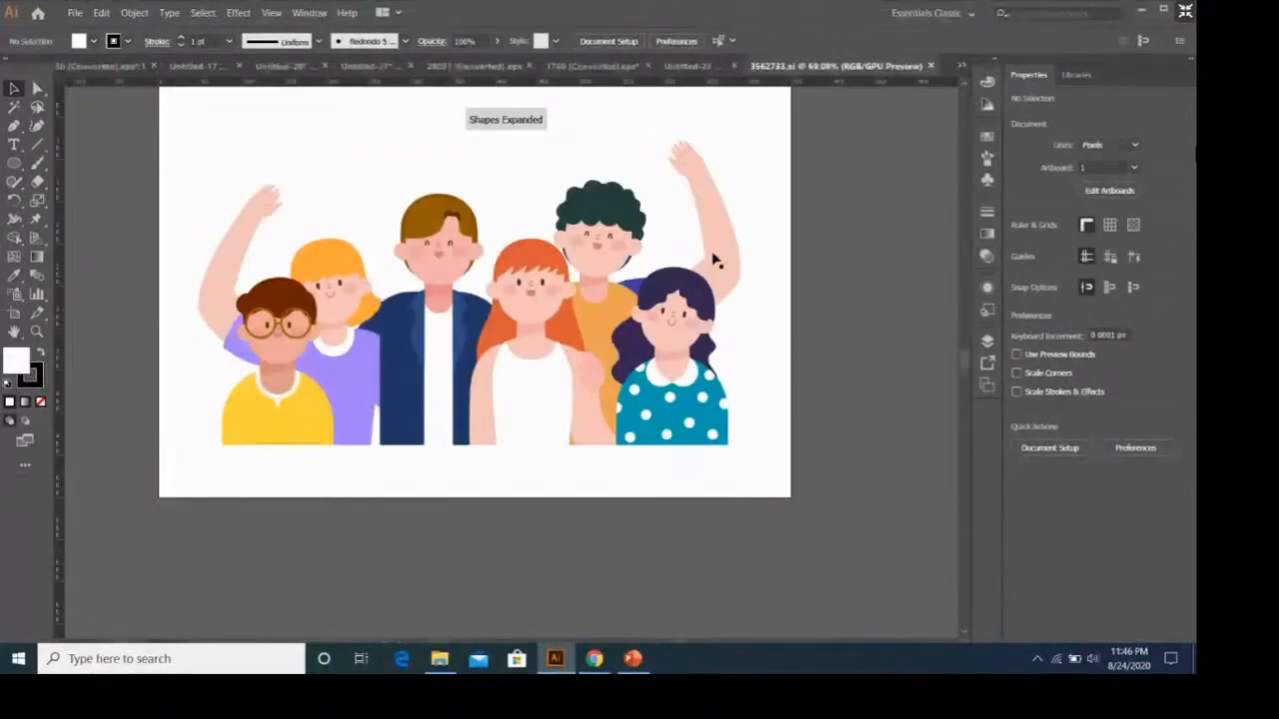
Copy the group-of-people illustration into the new 40 × 40 cm document and place it across the artboard's lower half.
click(713, 260)
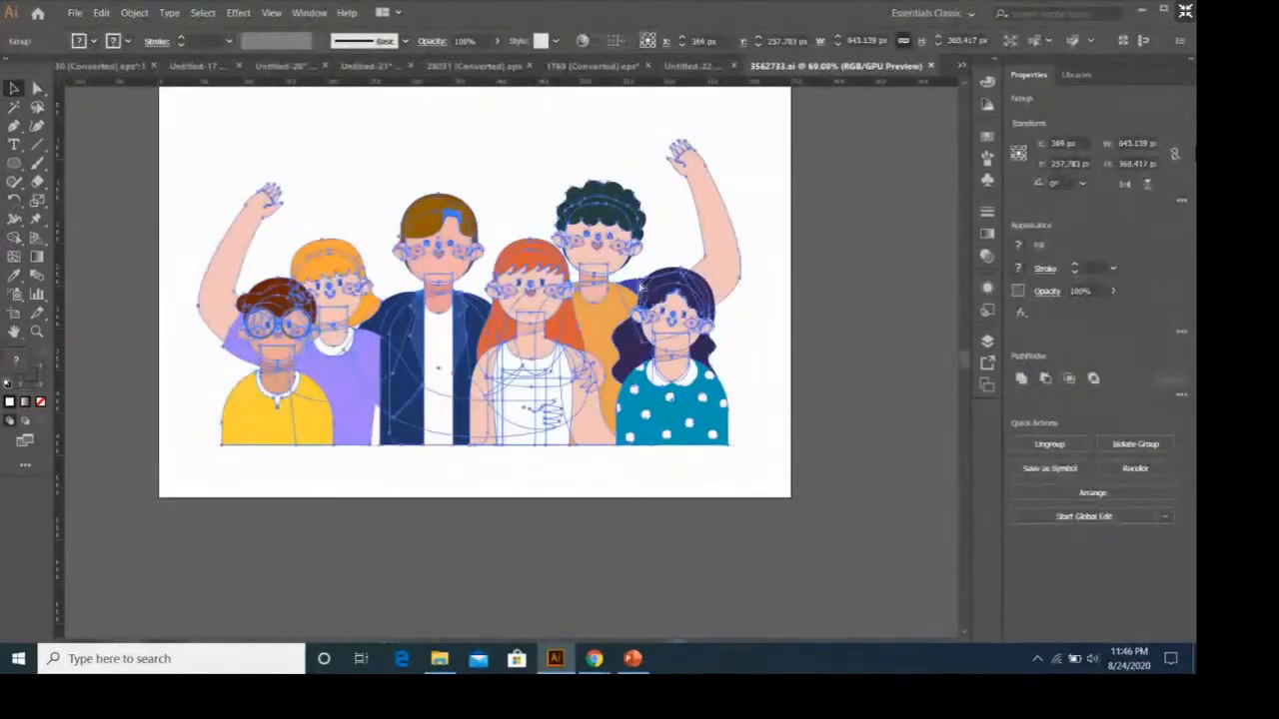
drag(640, 288, 825, 232)
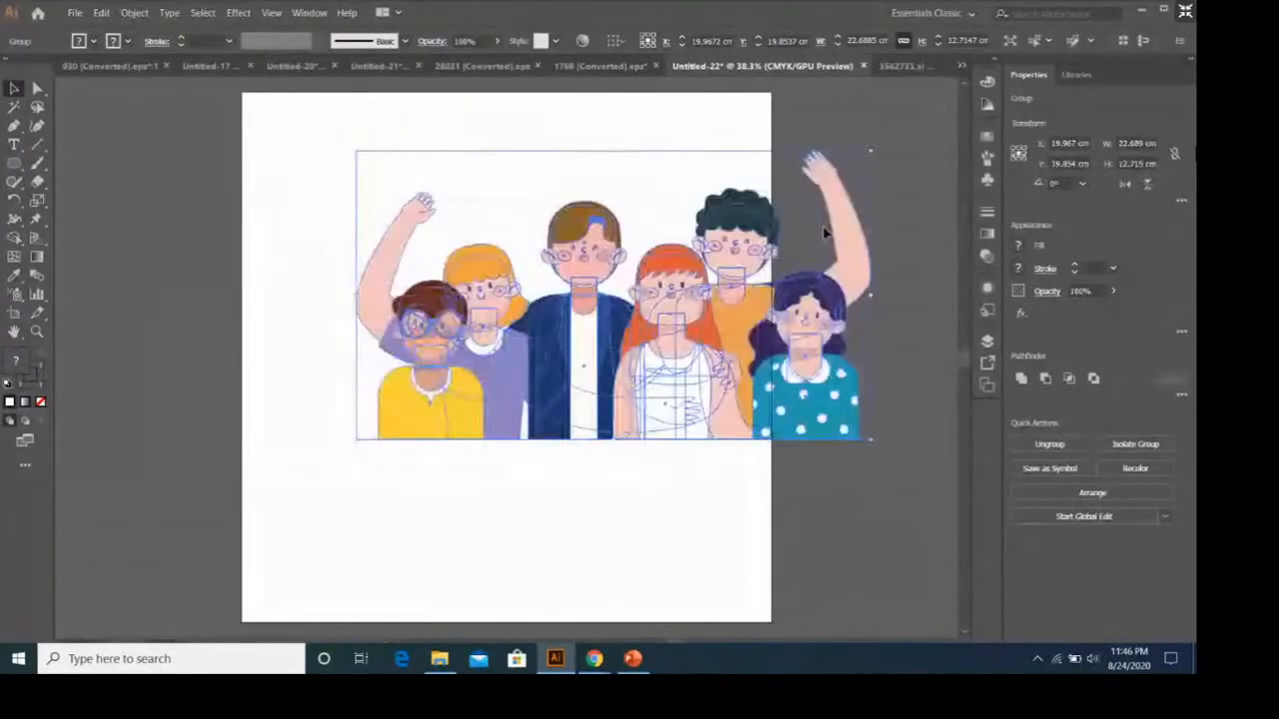
drag(777, 359, 671, 500)
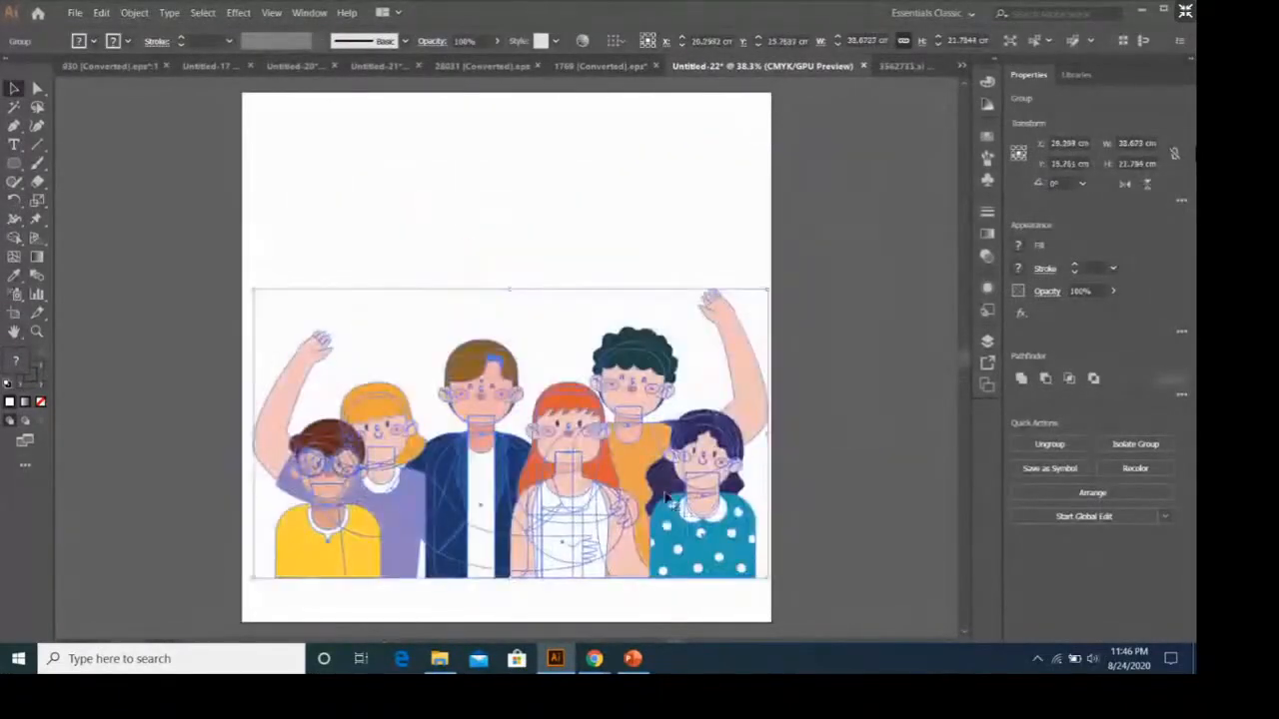
click(797, 455)
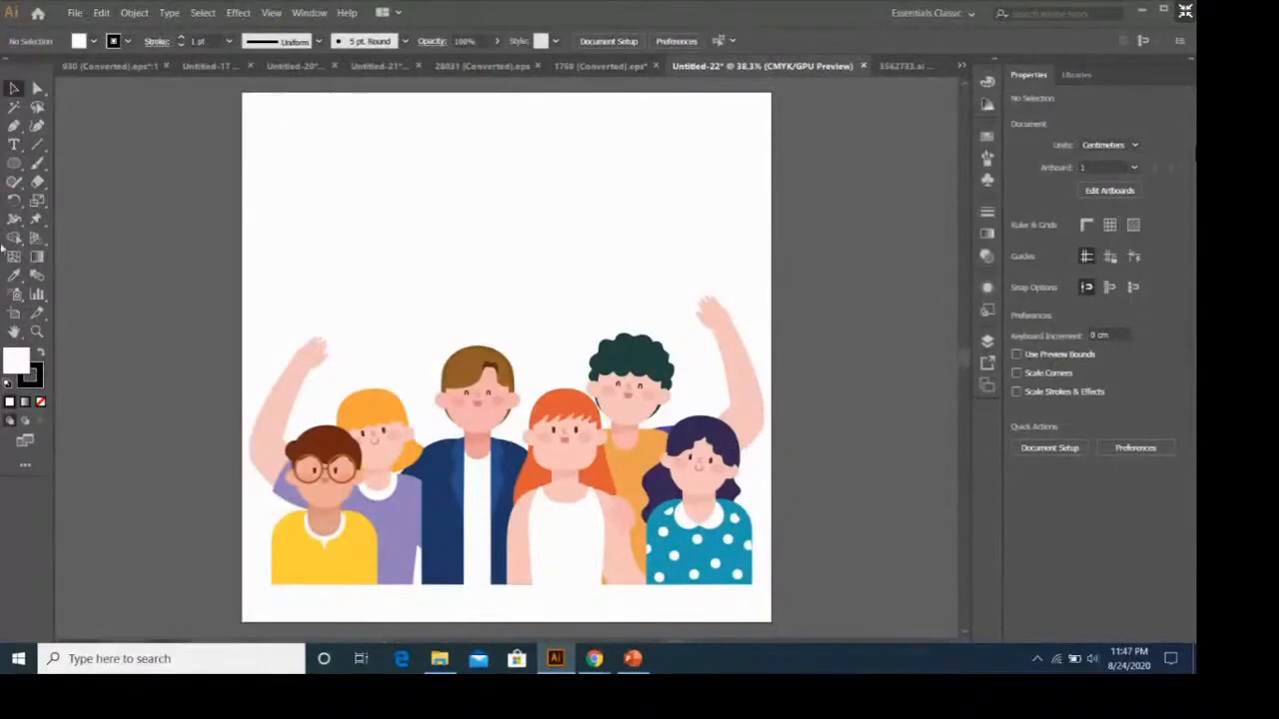
Draw a closed curved blob with the Pen tool over the right part of the illustration and shift it slightly inward from the artboard edge.
click(14, 124)
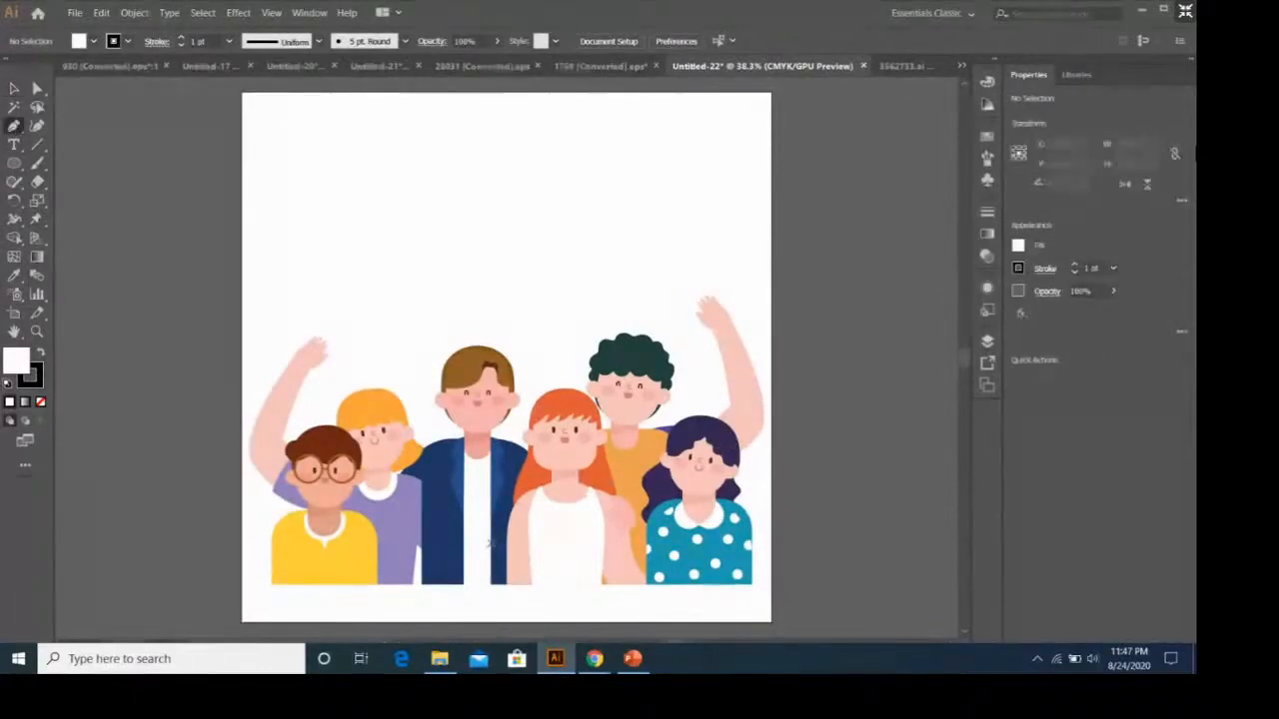
click(389, 387)
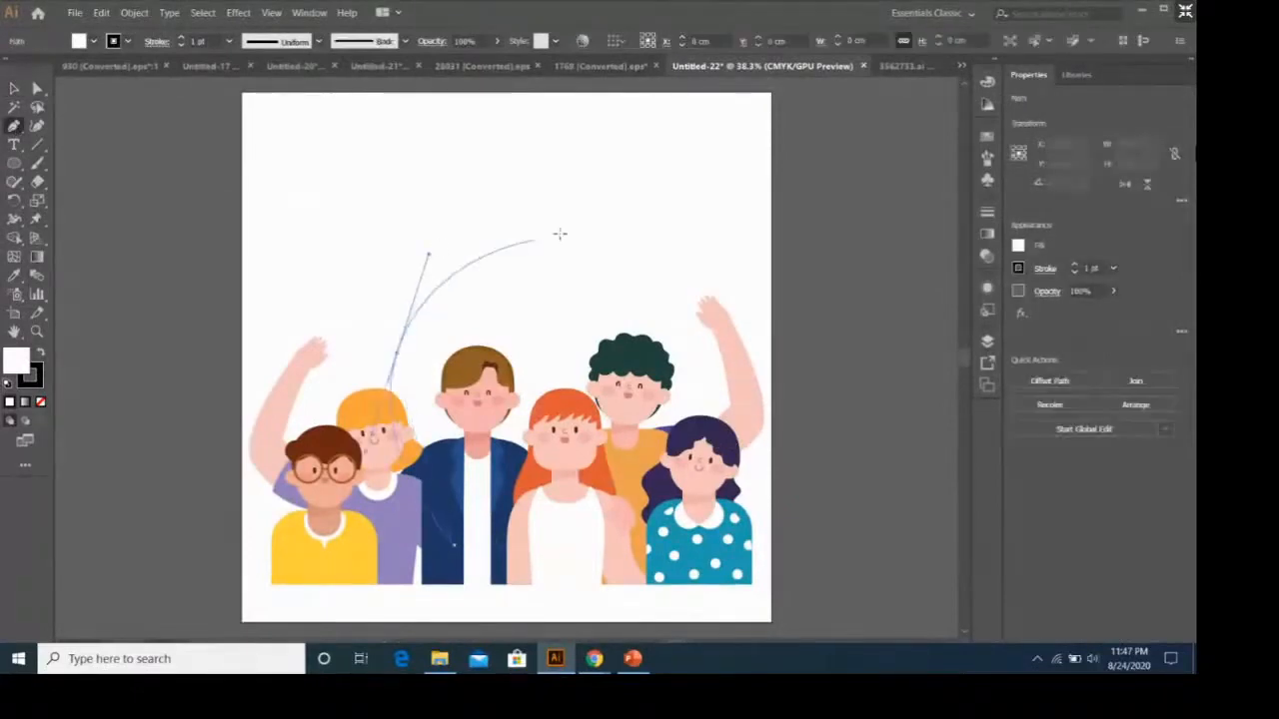
drag(559, 233, 590, 200)
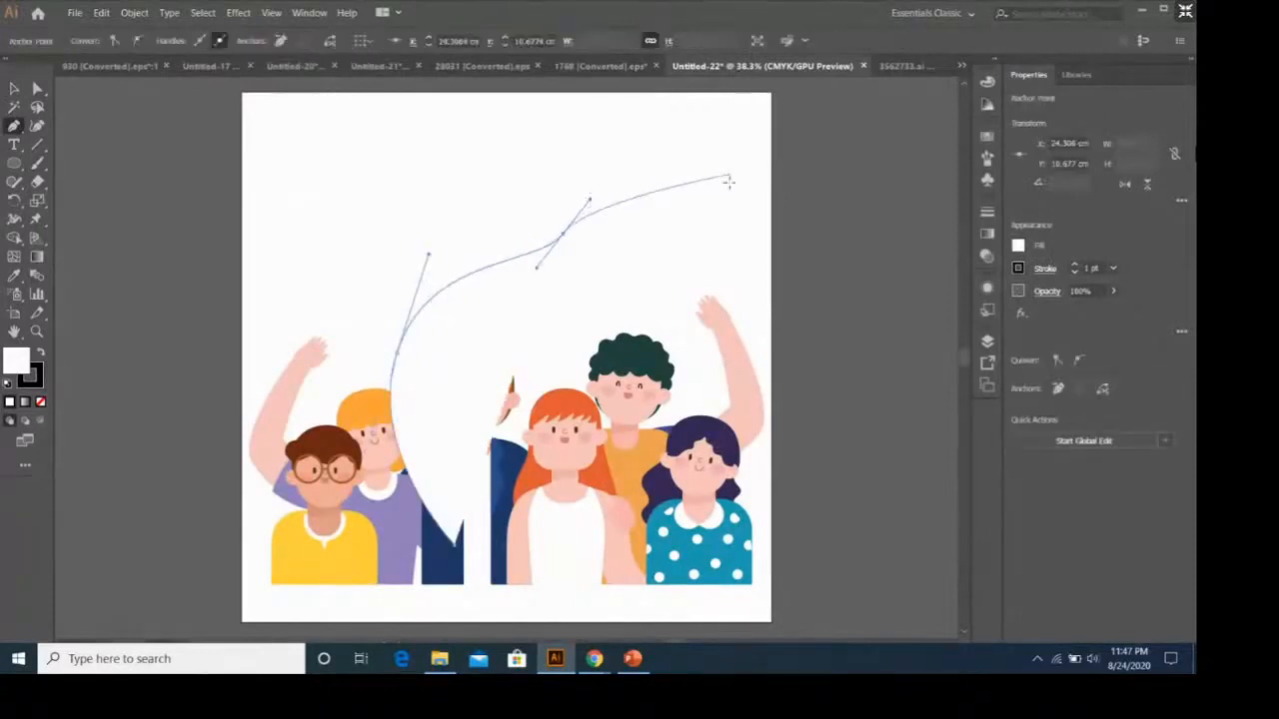
drag(734, 195, 769, 233)
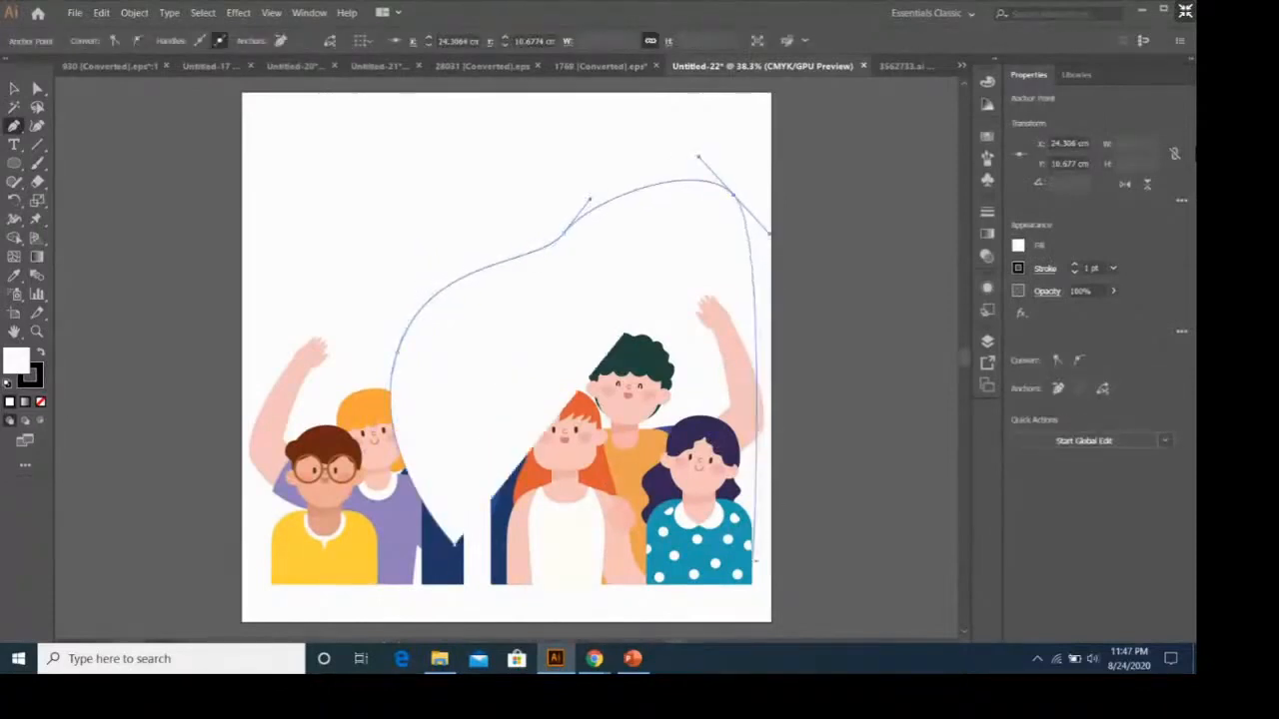
click(761, 547)
drag(455, 548, 487, 580)
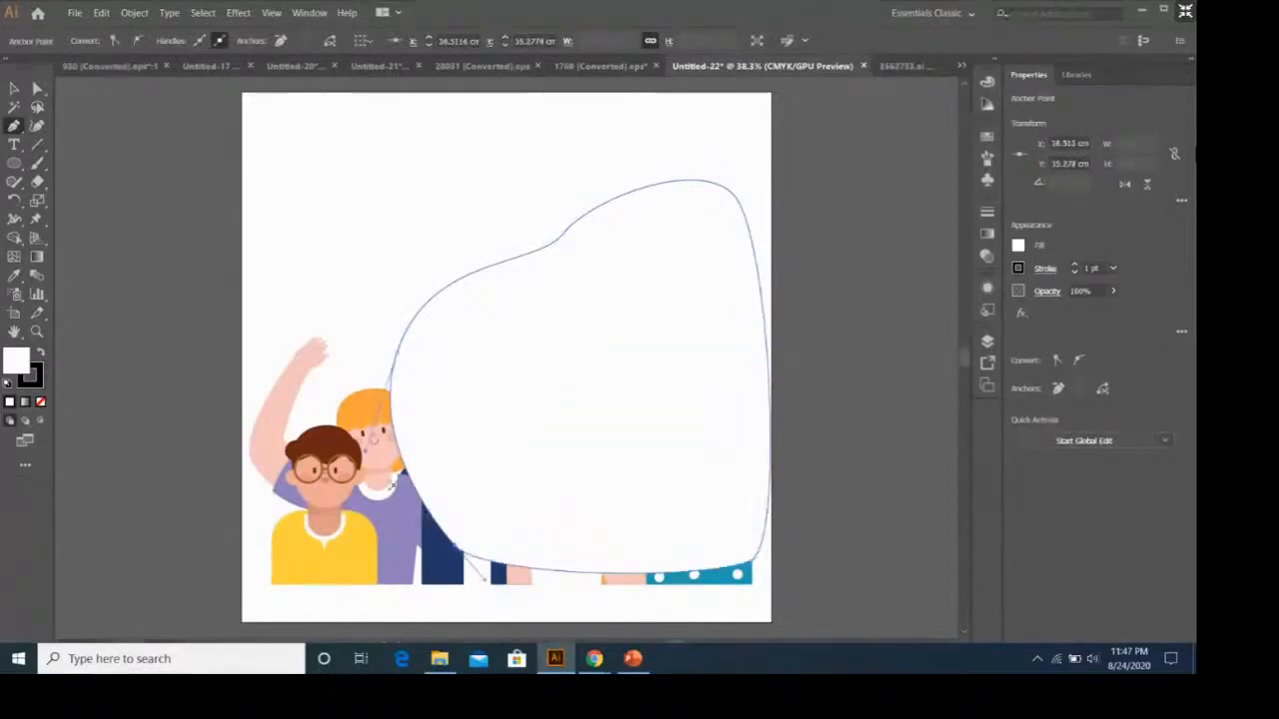
key(v)
drag(649, 321, 709, 340)
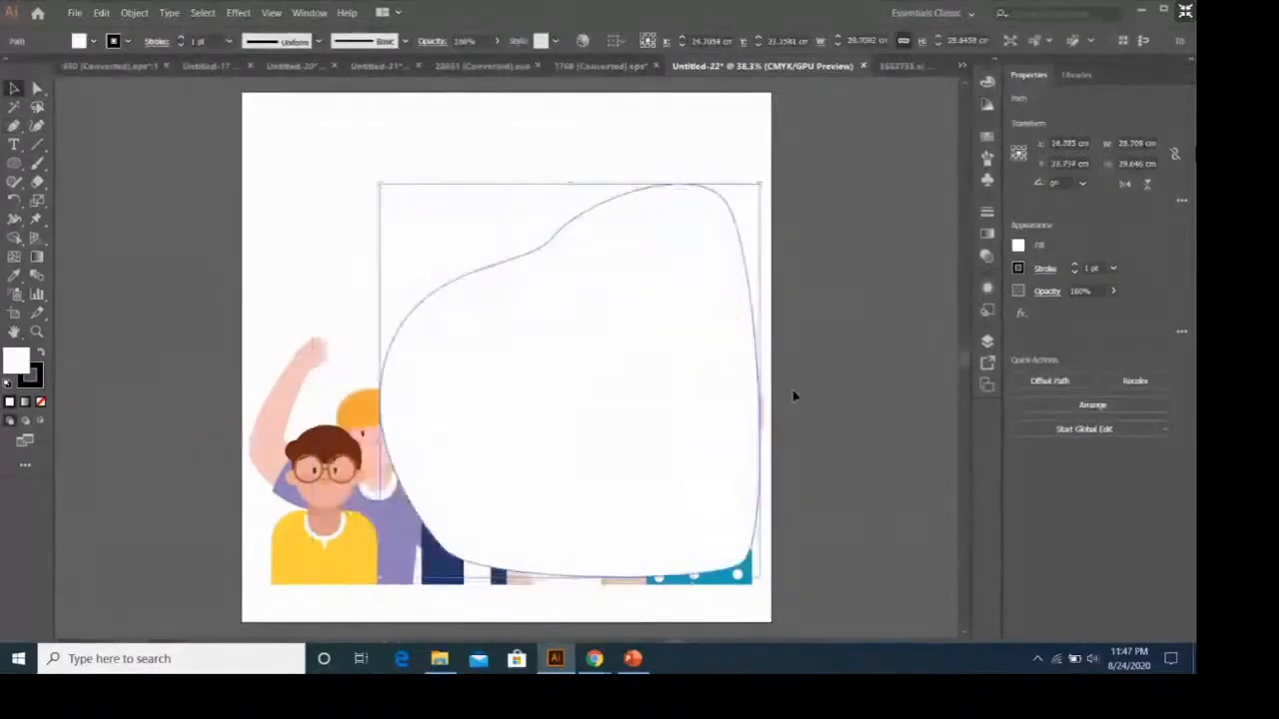
Remove the blob's stroke and fill it with light blue.
click(1015, 272)
click(848, 405)
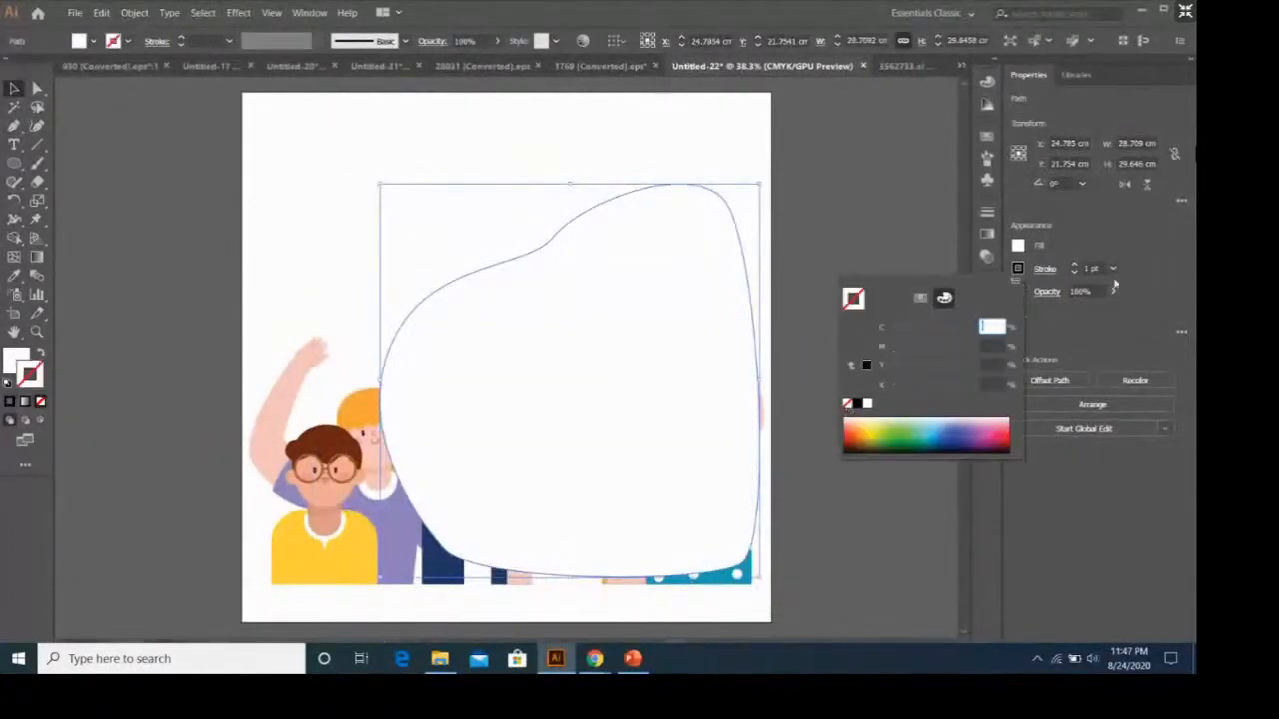
click(1017, 246)
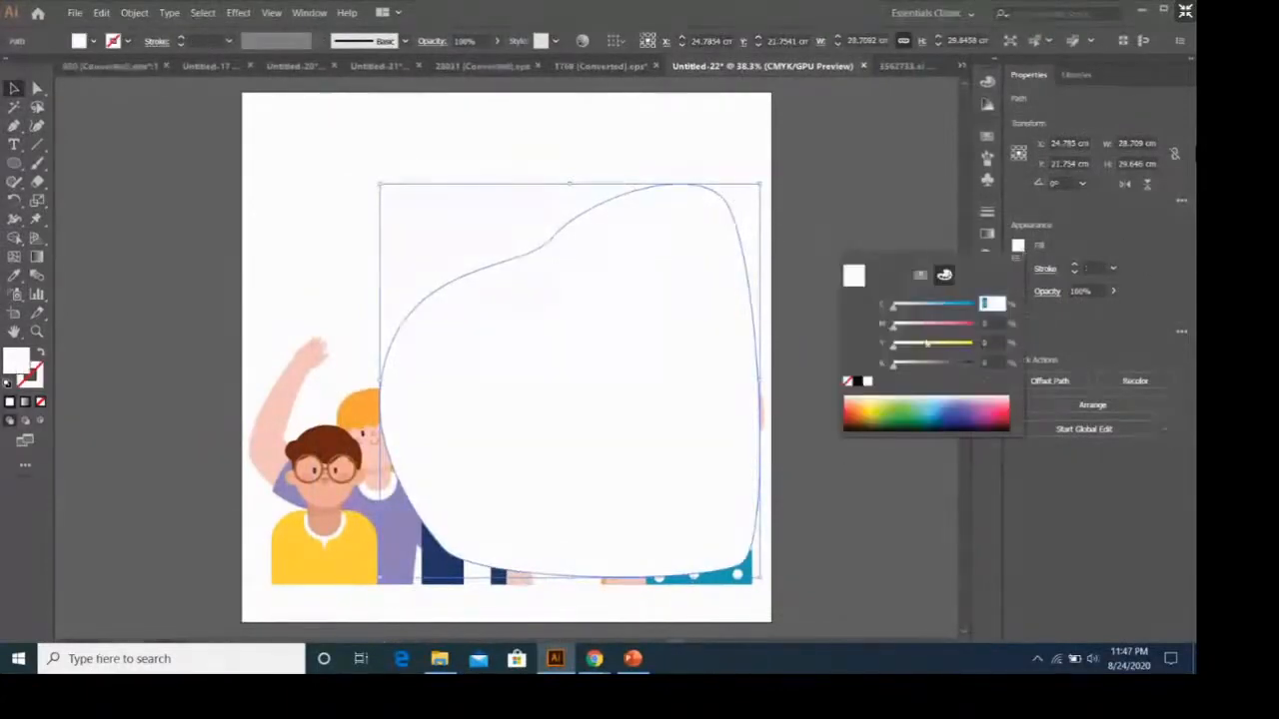
click(931, 305)
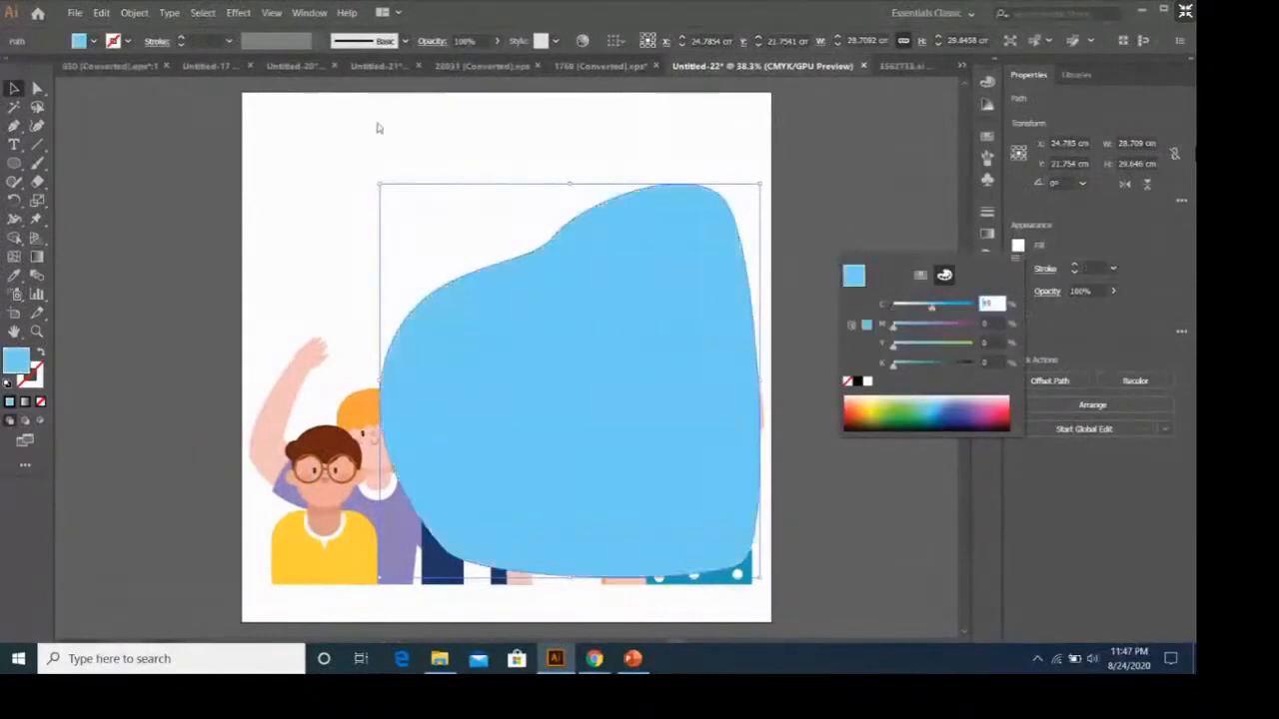
Send the light blue blob to the back behind the people and reduce its opacity to about 50%.
right_click(675, 348)
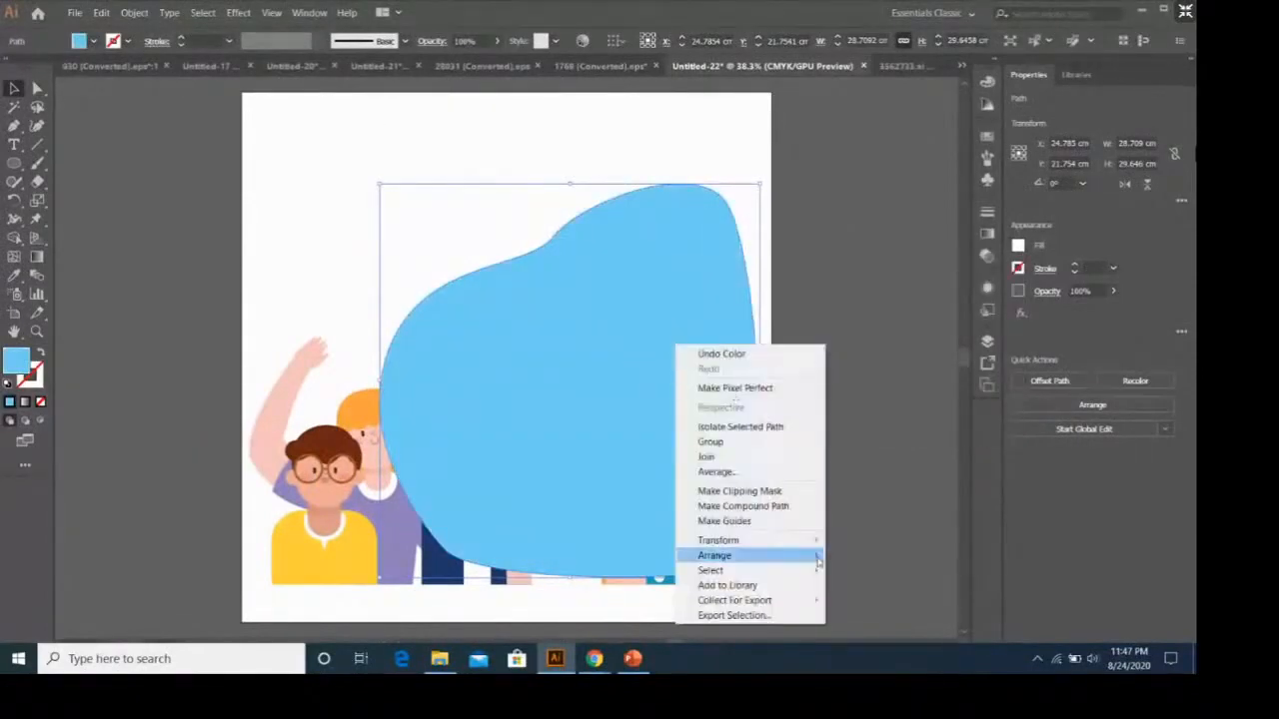
mouse_move(818, 562)
click(899, 599)
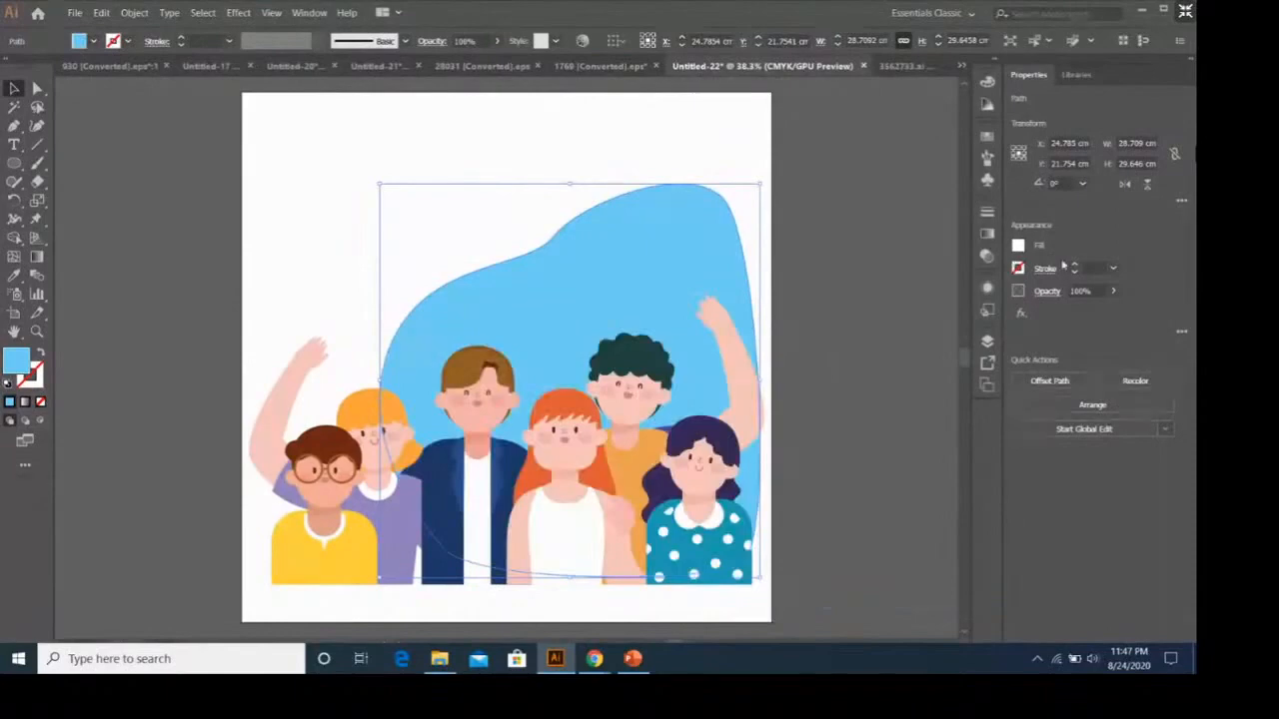
click(1113, 291)
drag(1113, 311, 1084, 311)
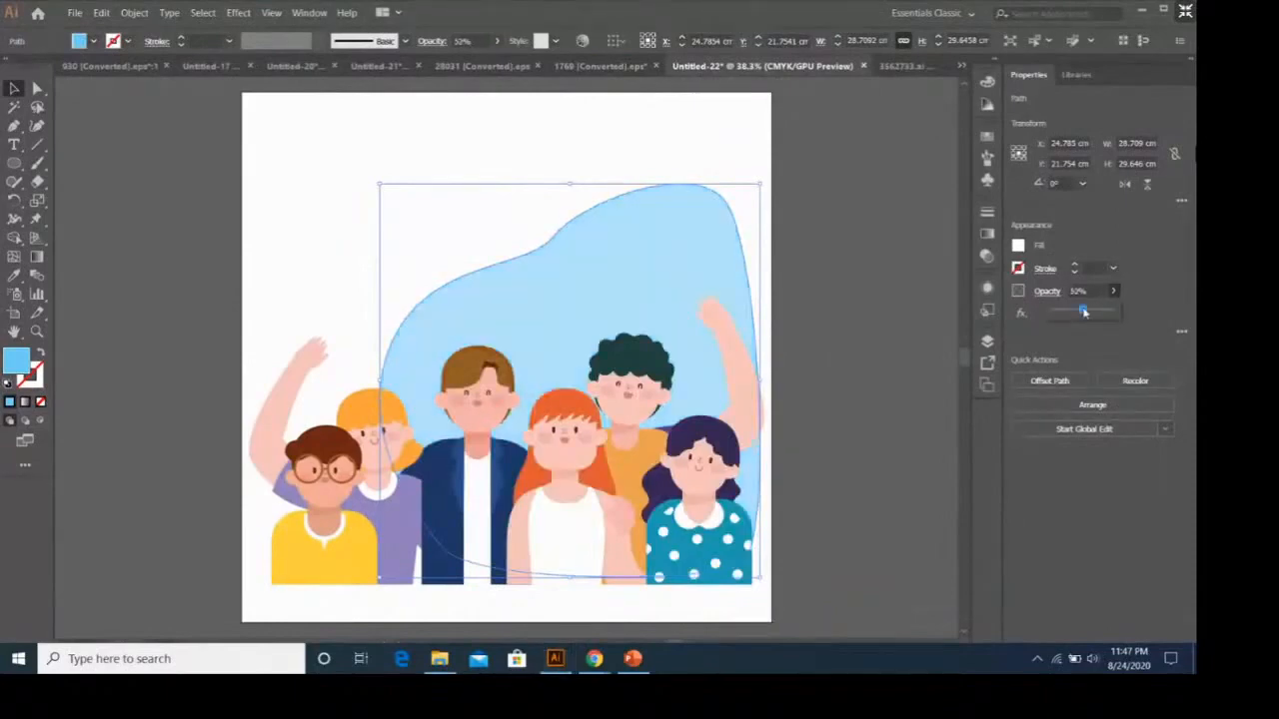
click(933, 297)
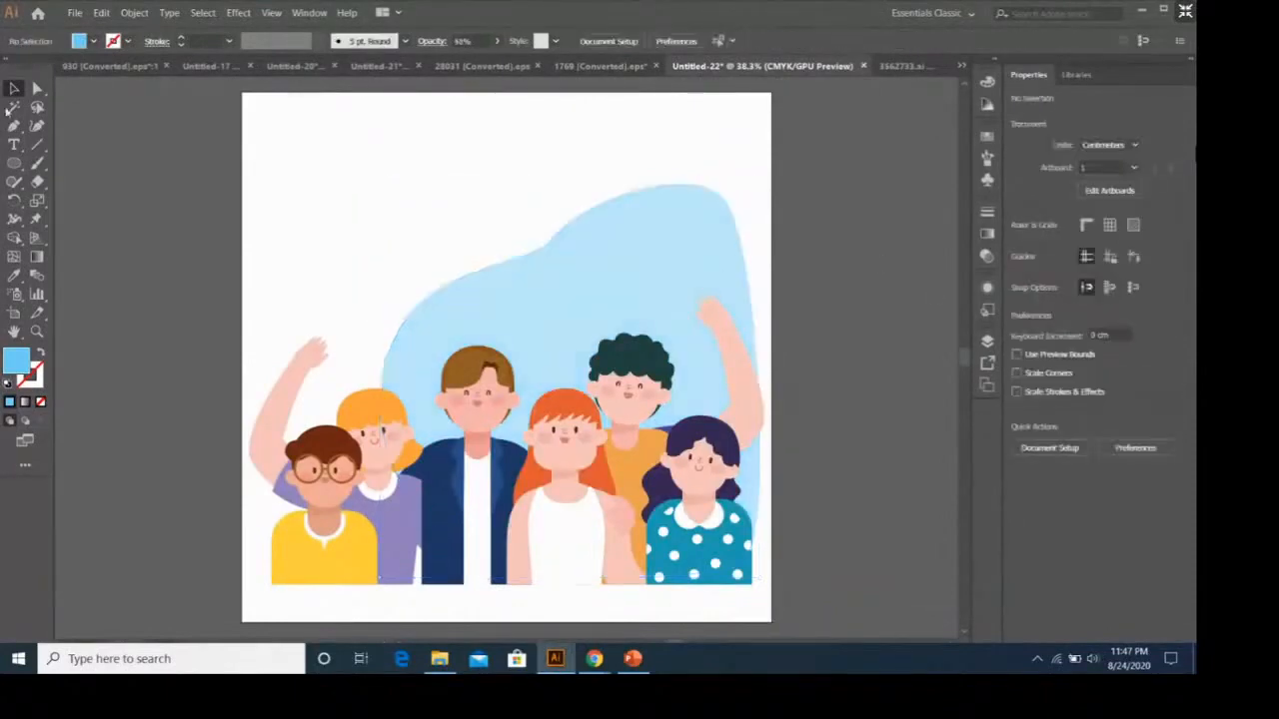
Draw a second closed curved blob with the Pen tool, spanning the left and centre of the group and overlapping the first blob.
click(14, 126)
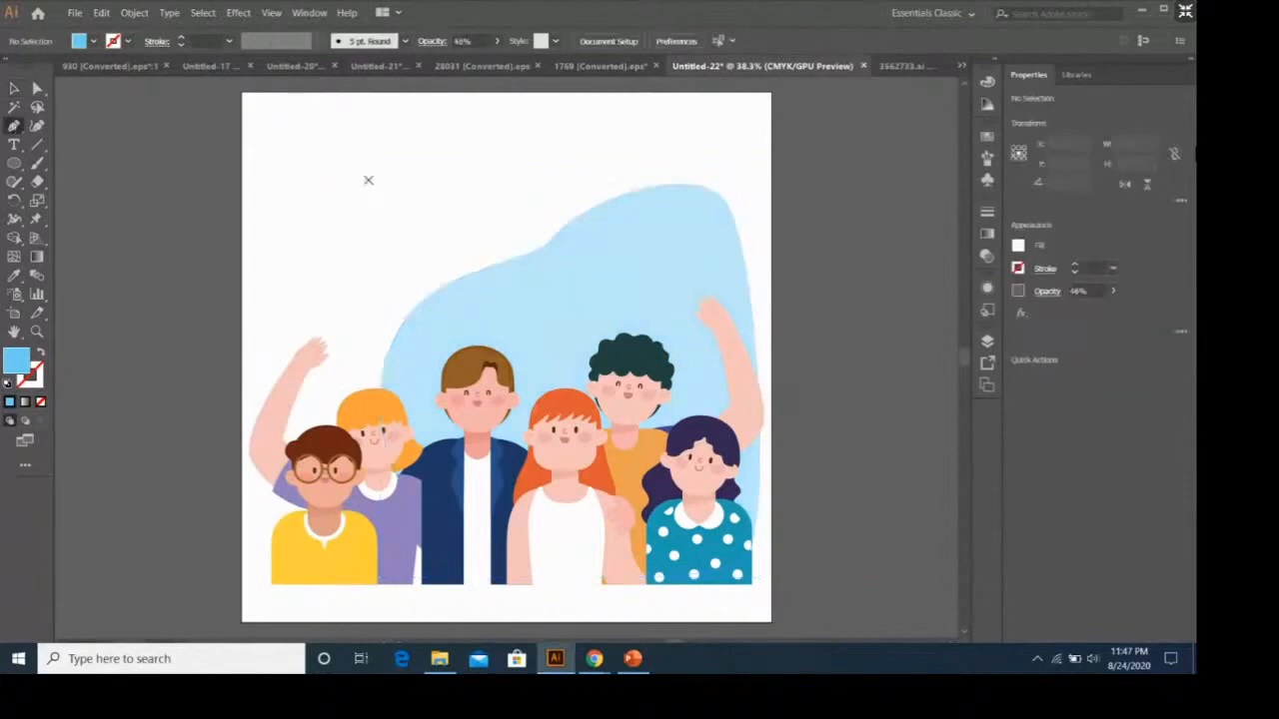
click(316, 247)
drag(436, 181, 520, 181)
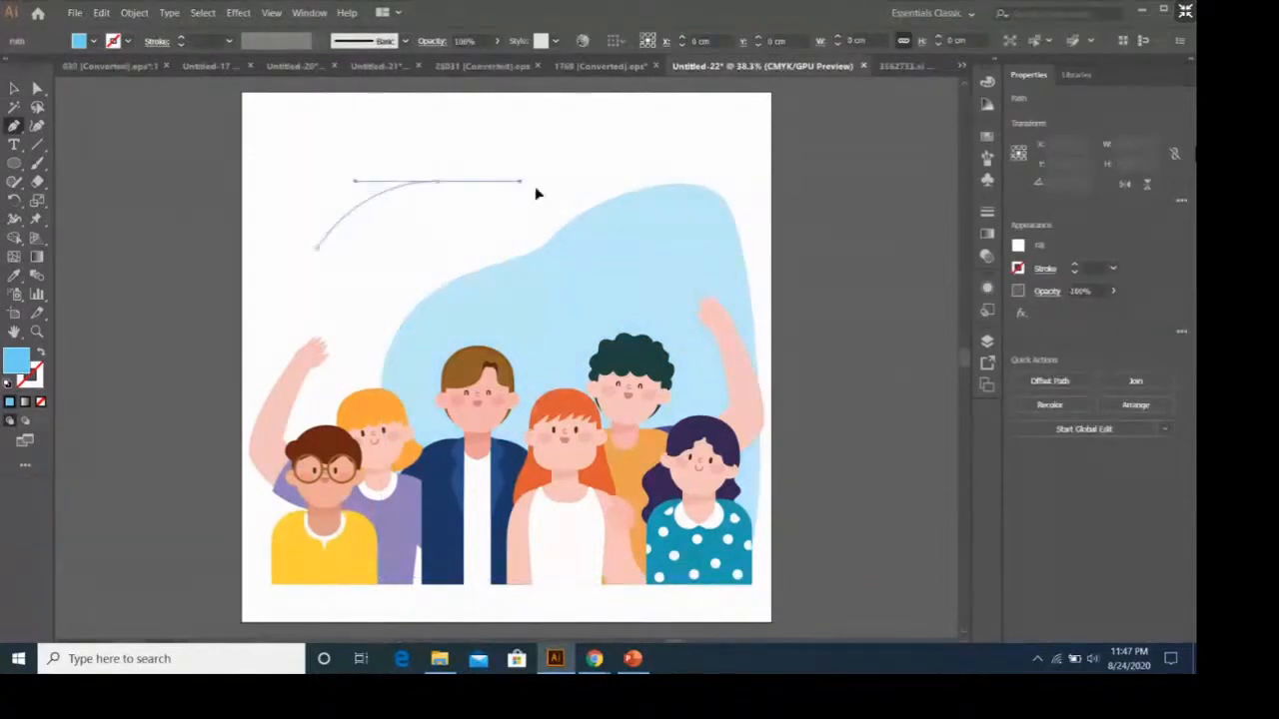
drag(614, 245, 675, 292)
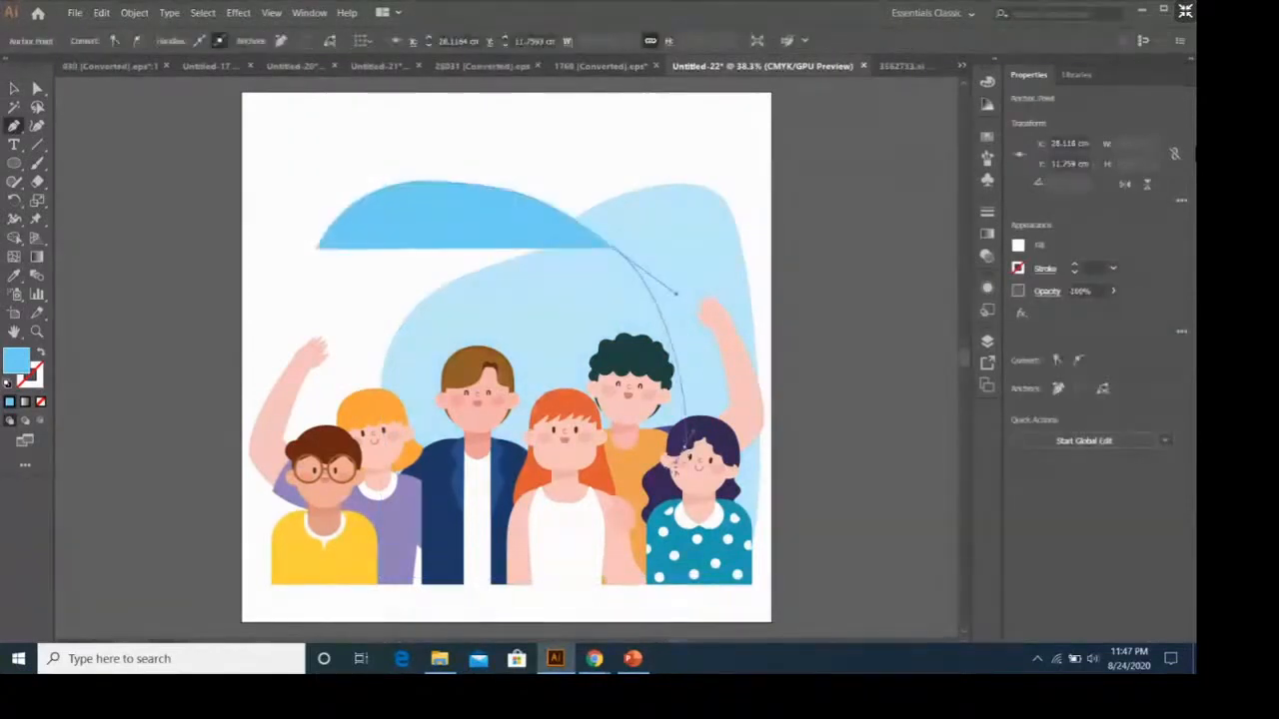
drag(700, 439, 337, 480)
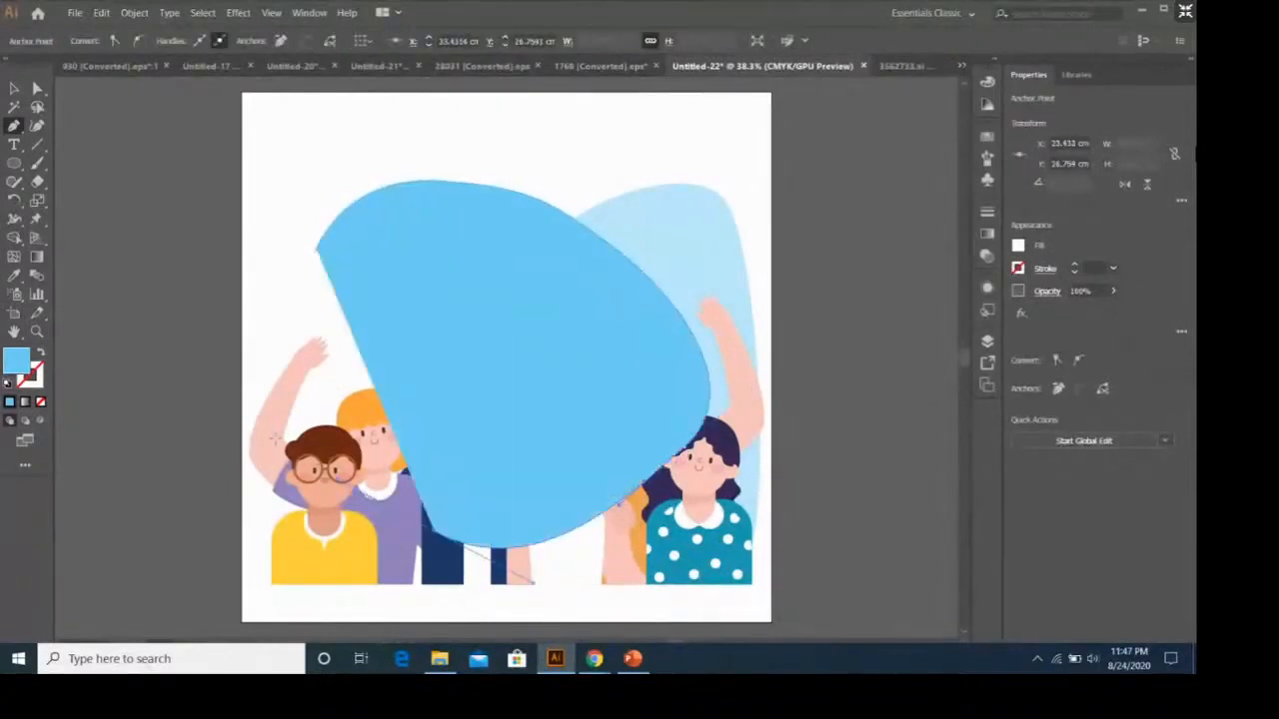
drag(265, 408, 278, 335)
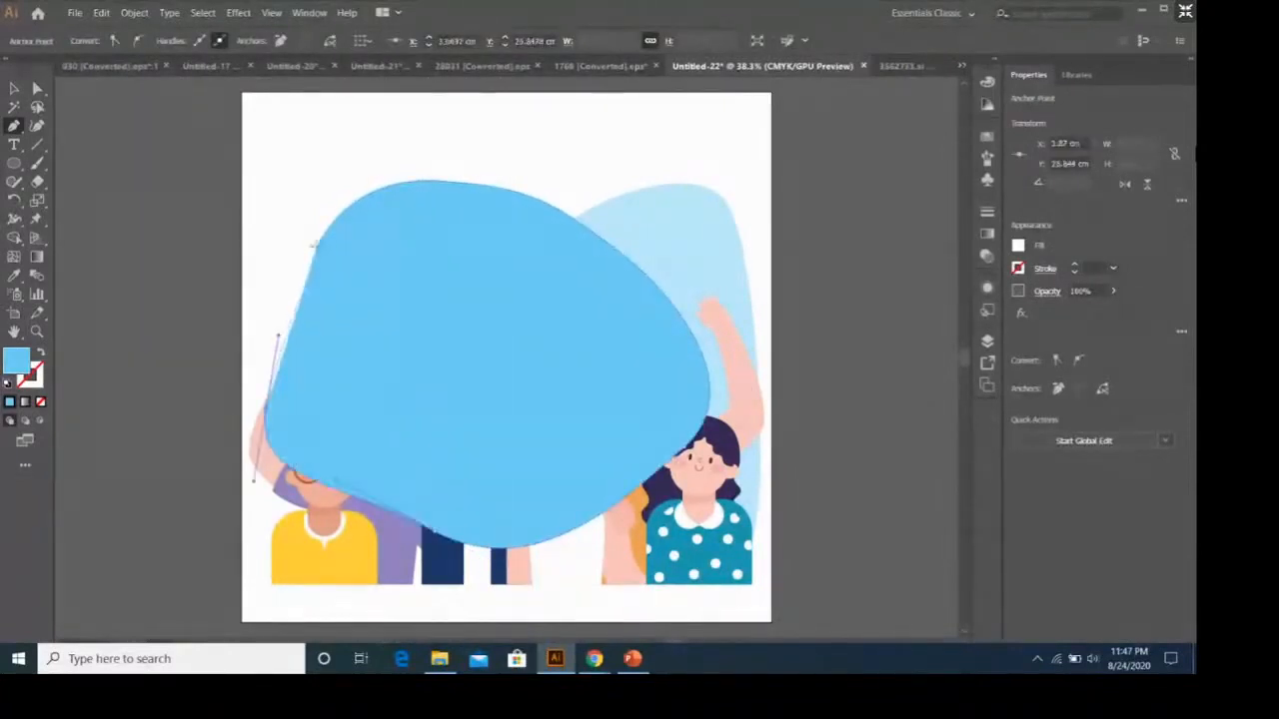
drag(315, 247, 314, 219)
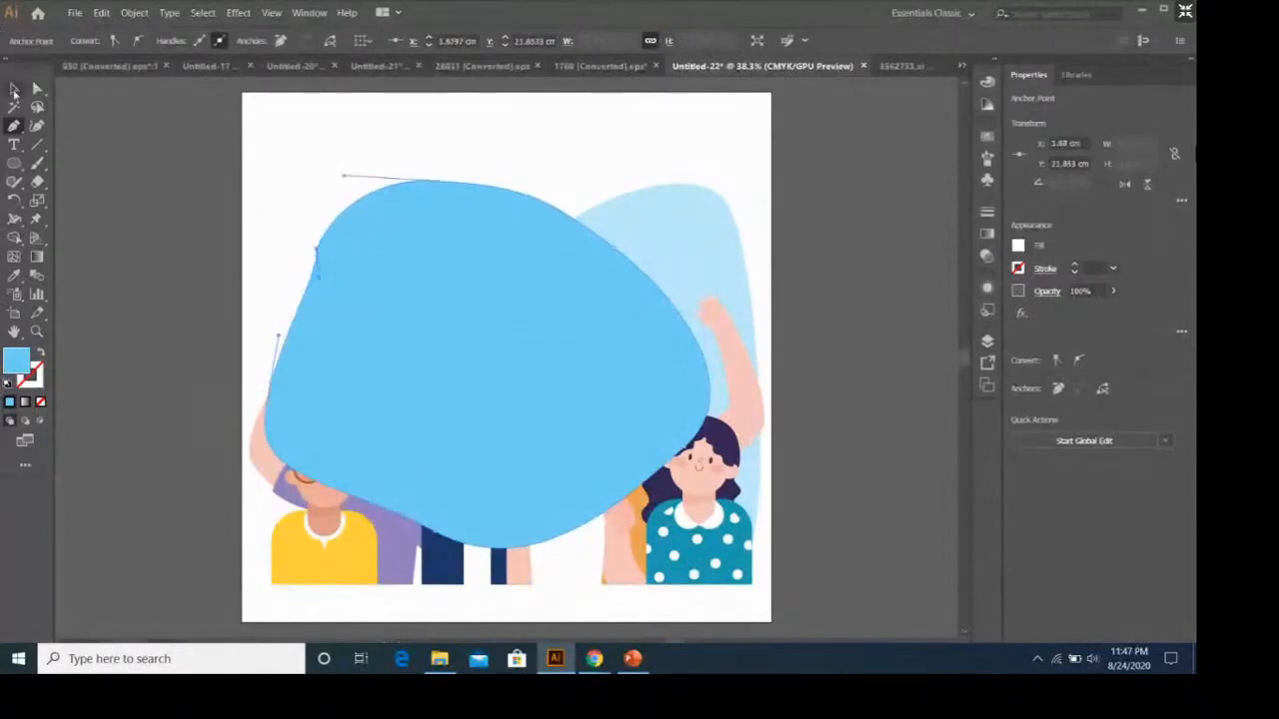
Send the second blob to the back behind the people.
click(13, 89)
right_click(428, 285)
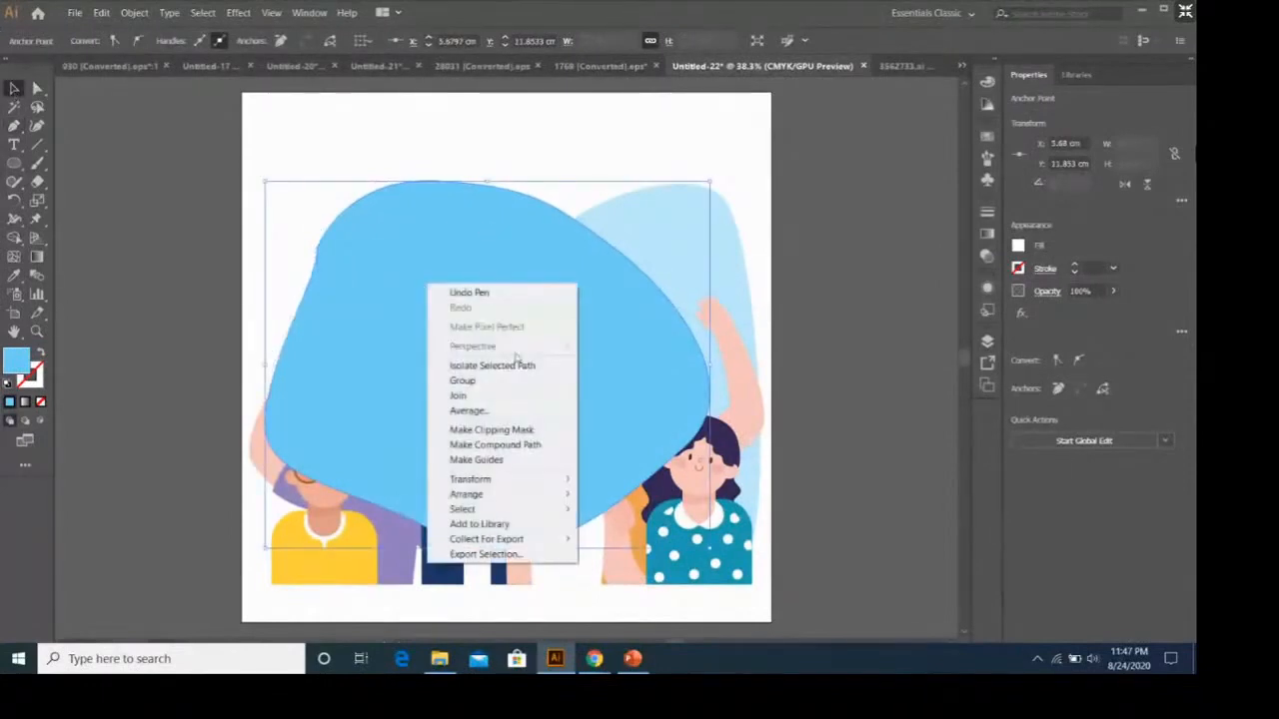
mouse_move(539, 493)
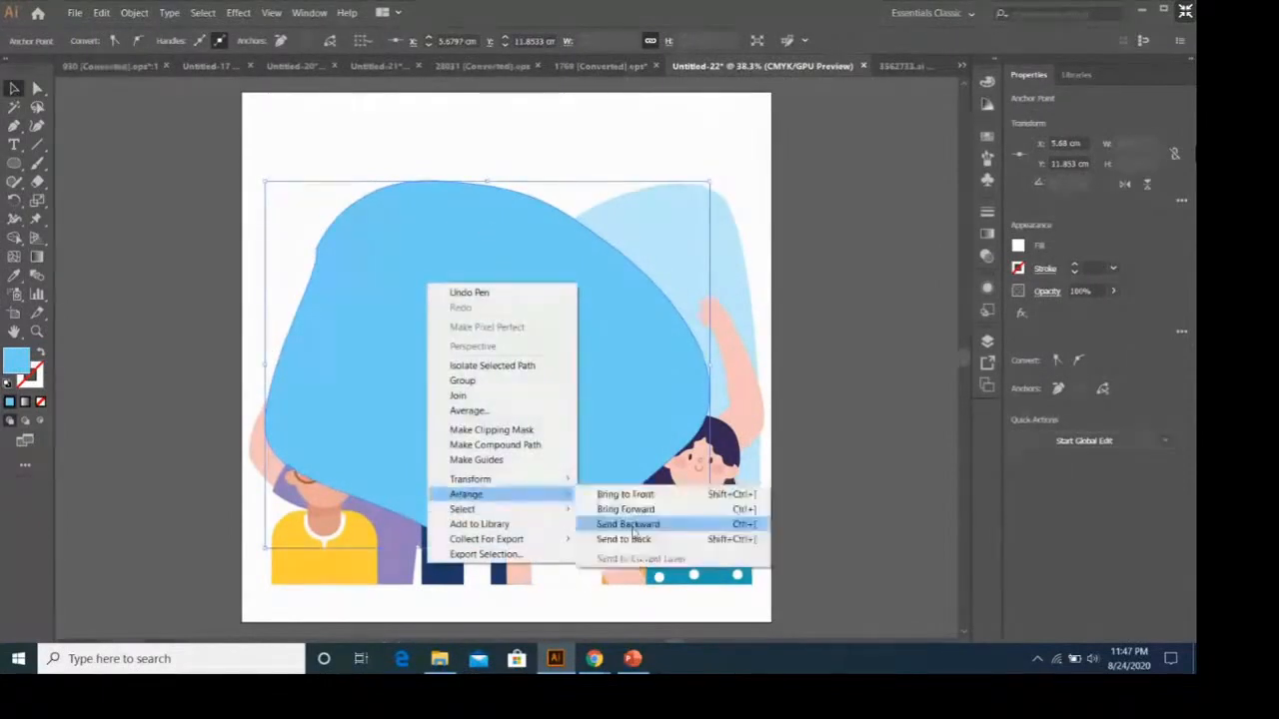
click(629, 525)
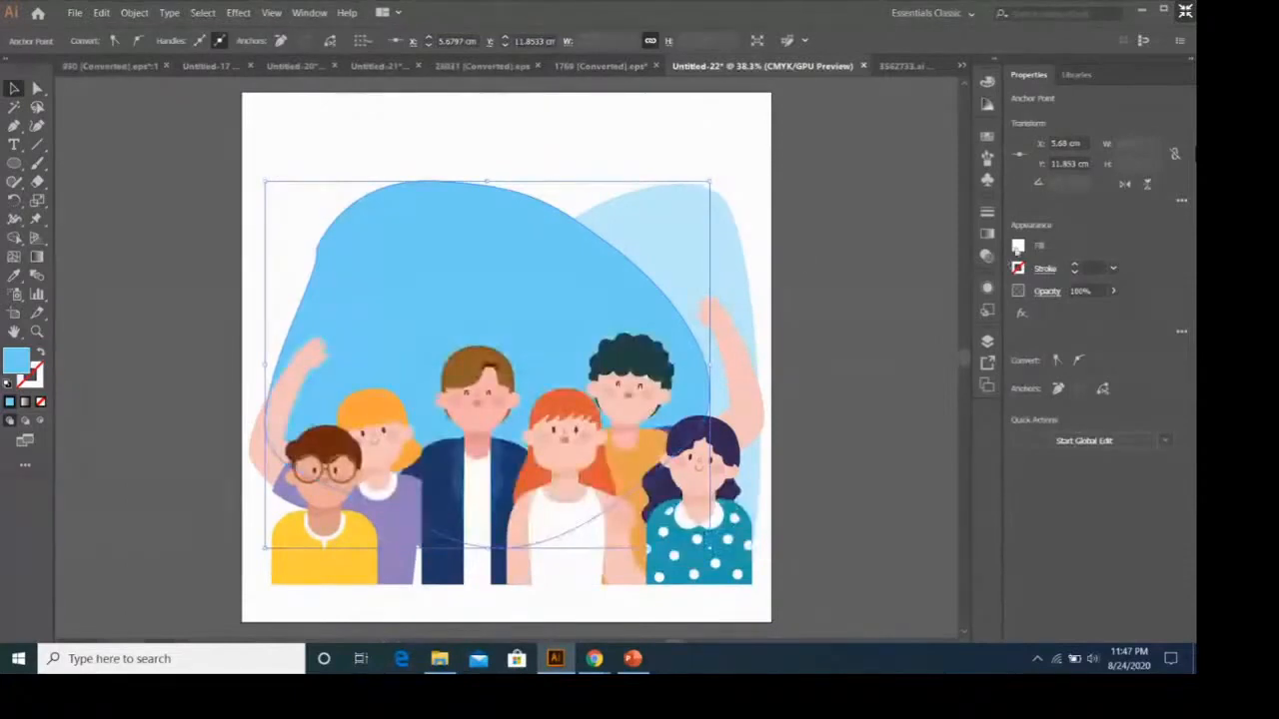
Change the second blob's fill to pink and set its opacity to 62%.
click(1020, 248)
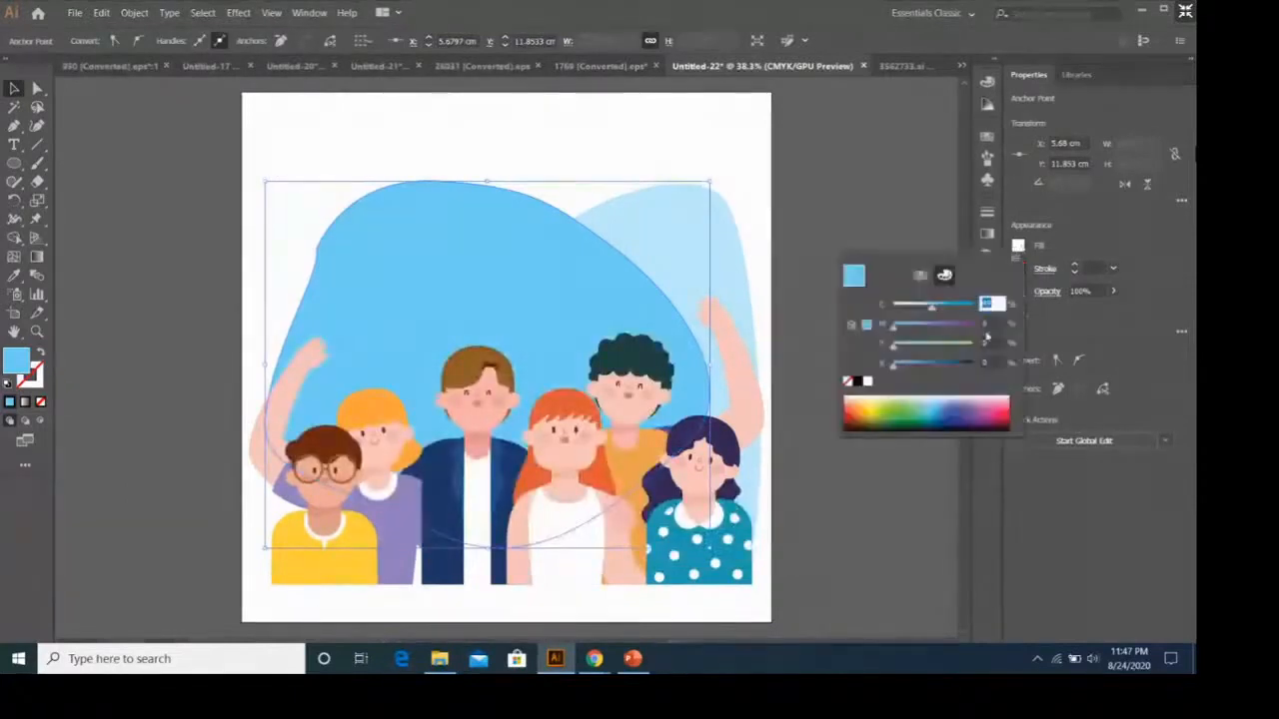
click(1000, 402)
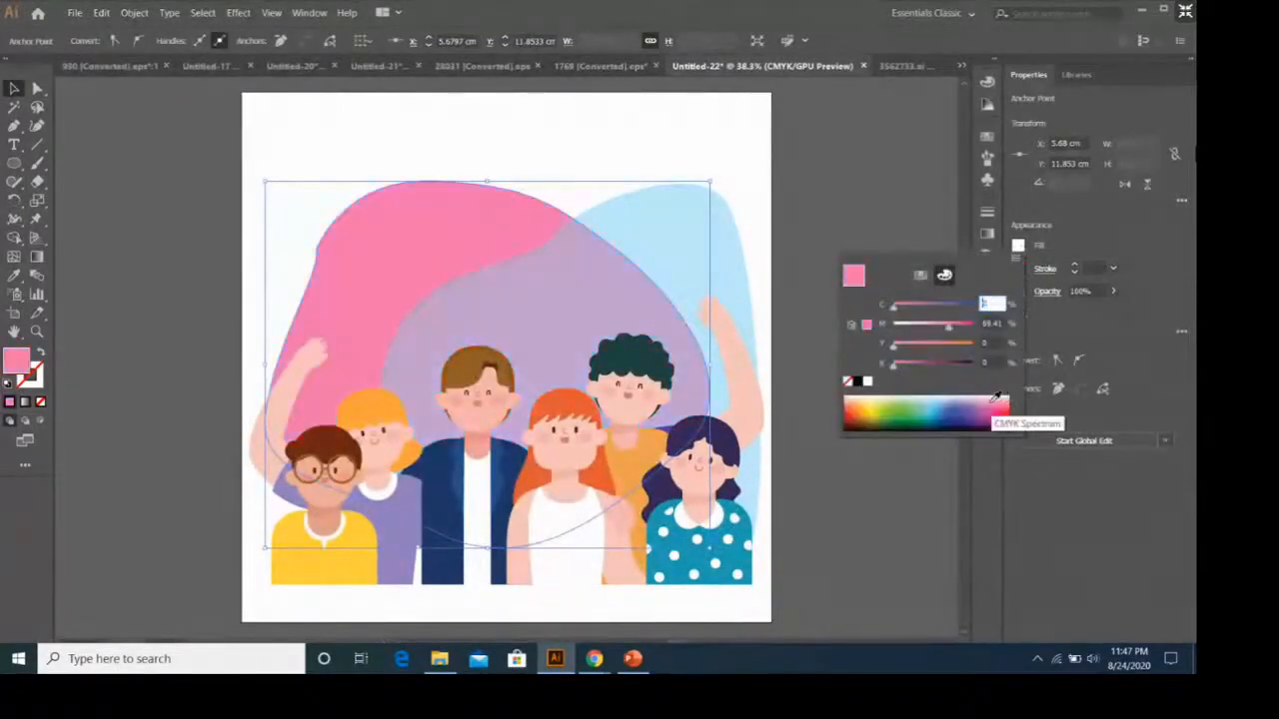
click(15, 87)
click(1112, 292)
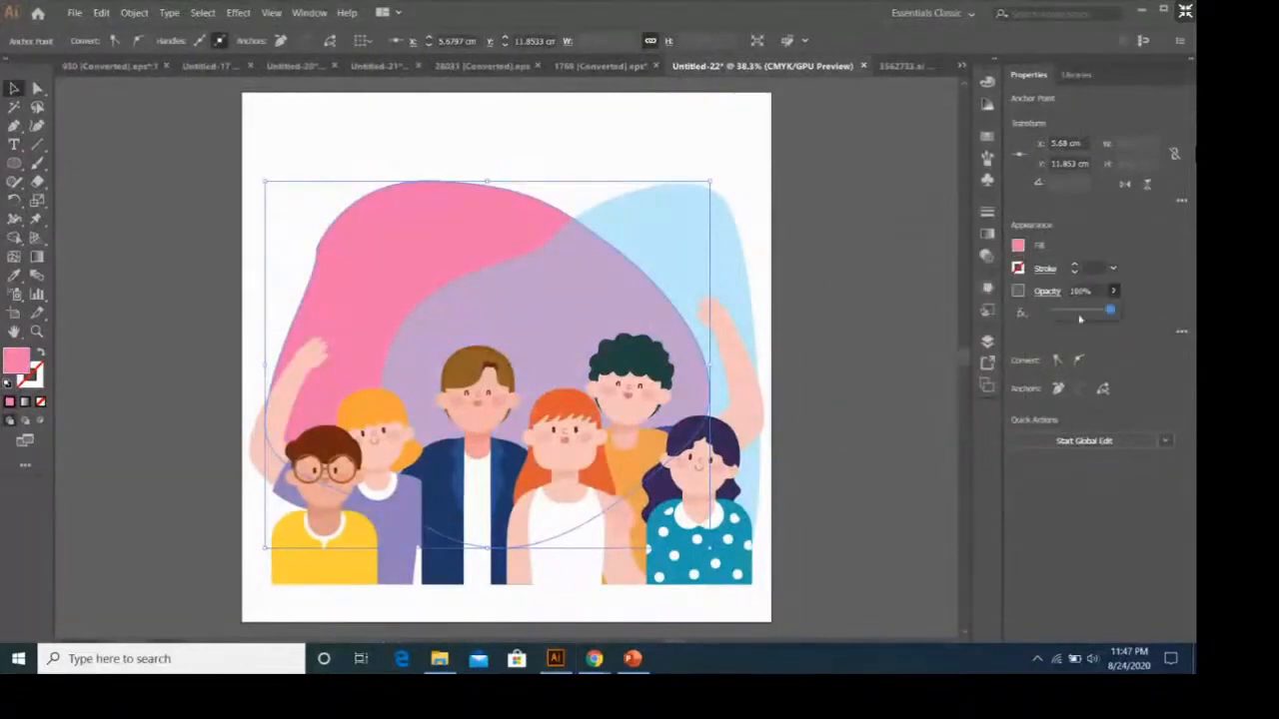
click(1080, 318)
drag(1081, 316, 1092, 316)
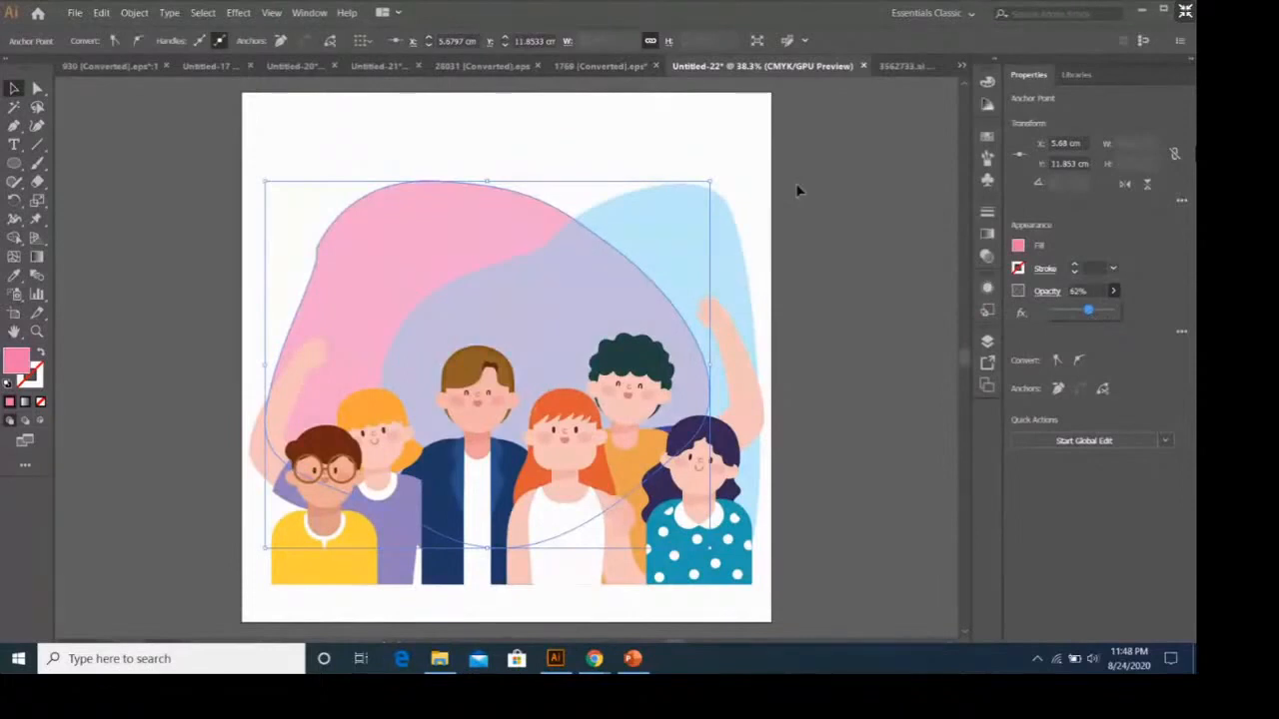
Smooth the kinked anchor point on the pink blob's upper left edge with the Anchor Point tool, then deselect the shape.
click(15, 126)
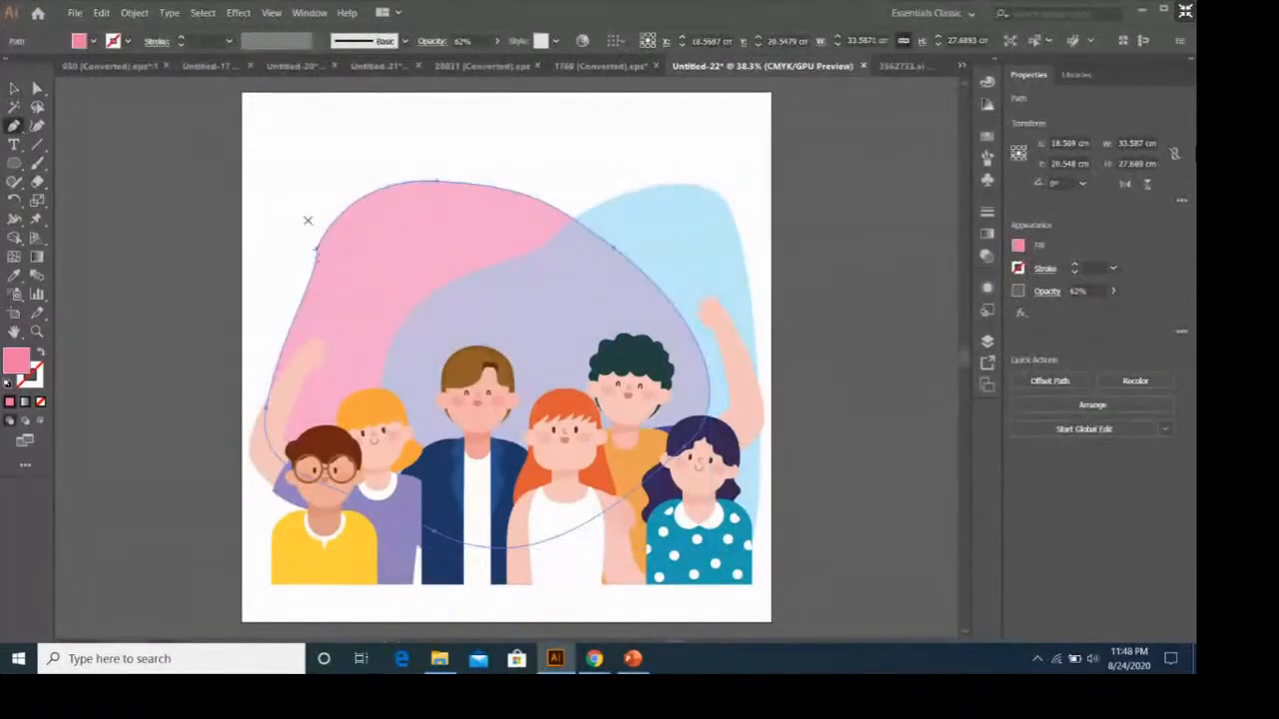
click(15, 126)
click(90, 181)
mouse_move(316, 250)
mouse_down()
mouse_move(311, 213)
mouse_move(322, 240)
mouse_up()
key(v)
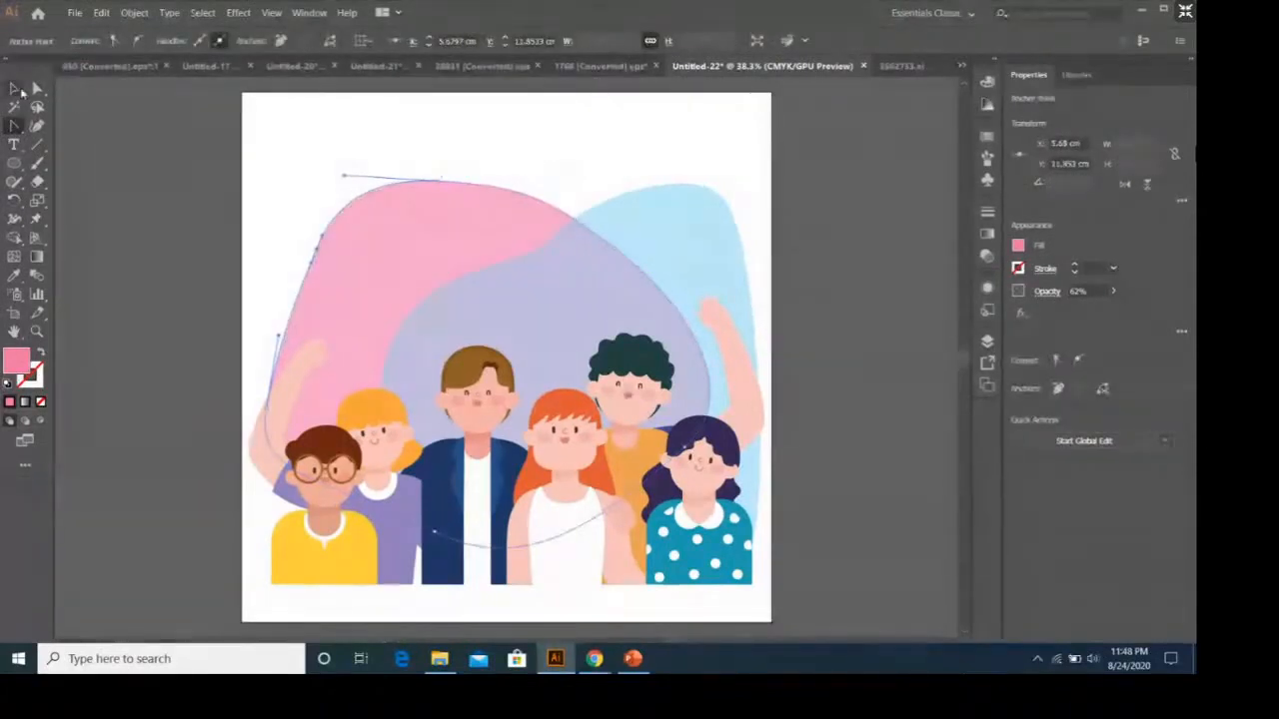
click(650, 162)
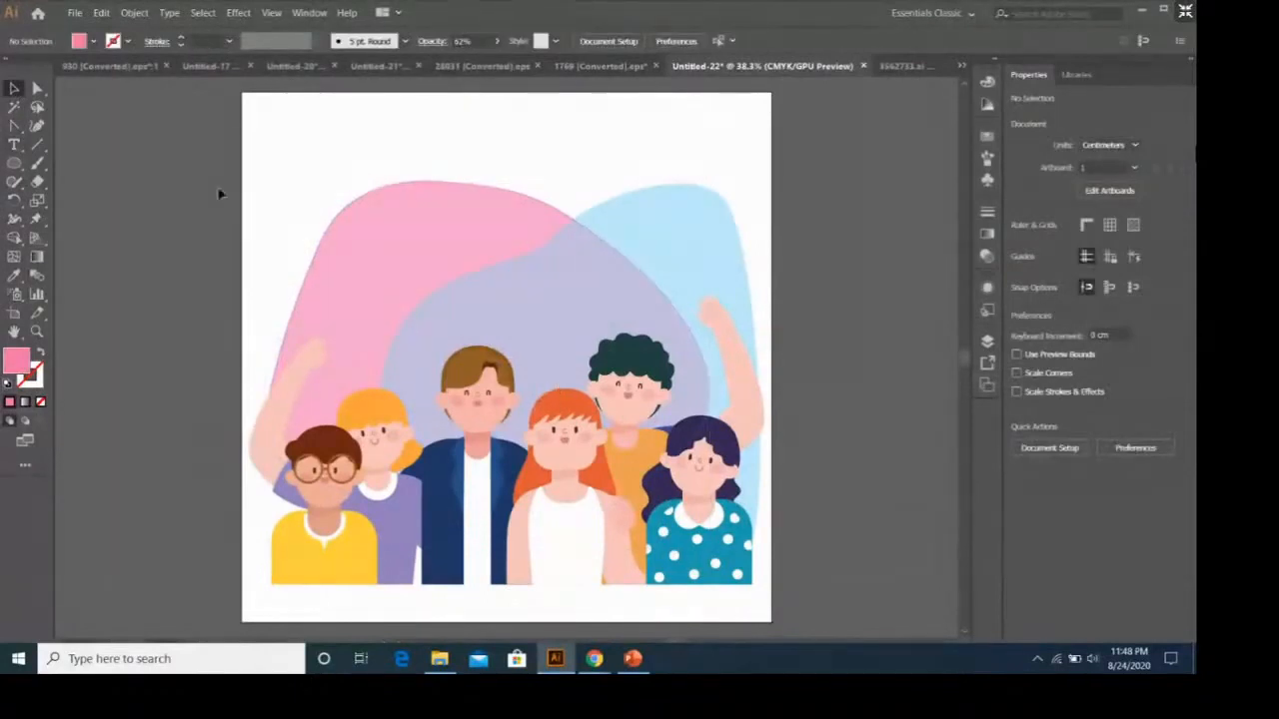
Add the text MASK on the blank area above the pink blob and select all of its characters.
click(16, 146)
click(410, 152)
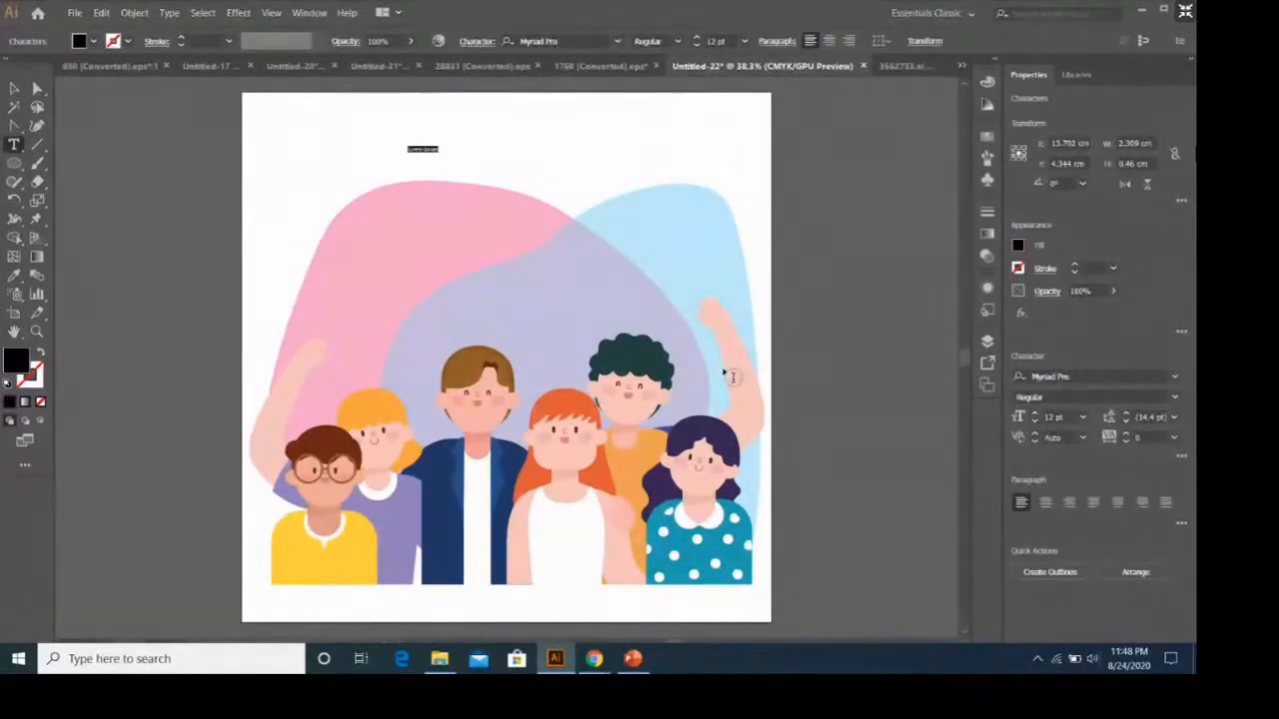
text(we)
key(ctrl+a)
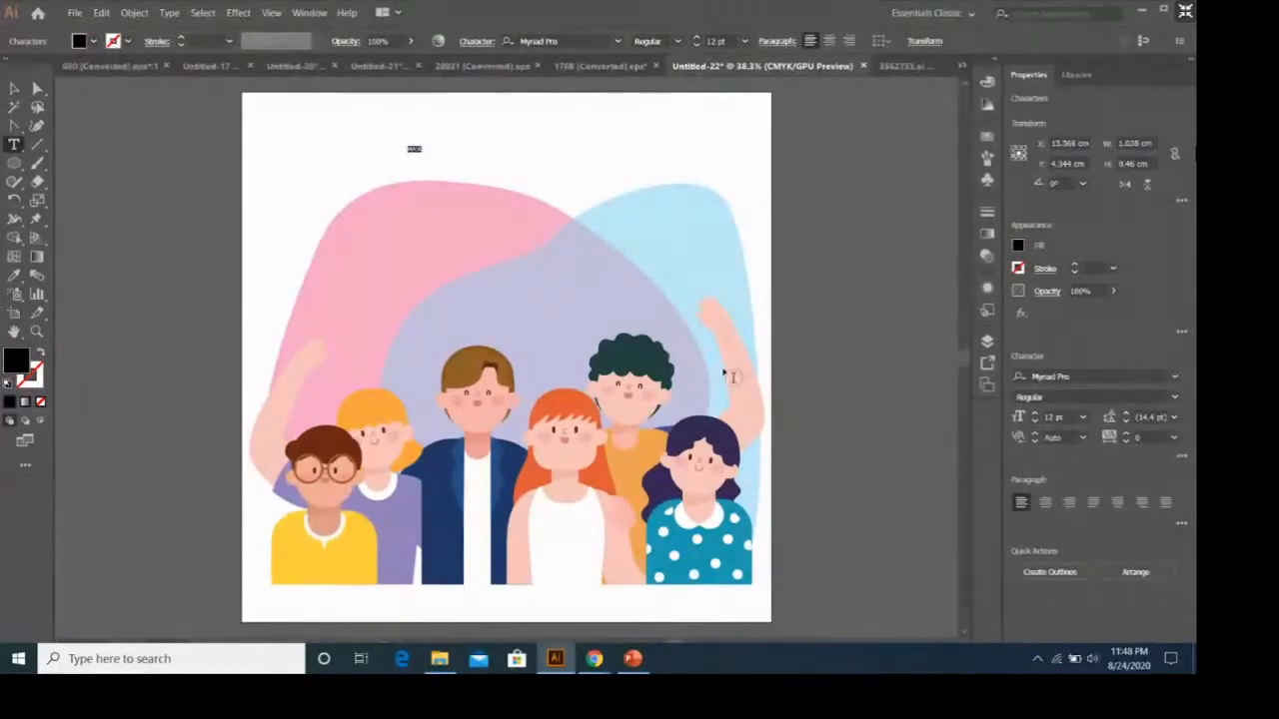
Set the selected MASK text to the Bowlby One SC Regular font at 72 pt.
click(1175, 377)
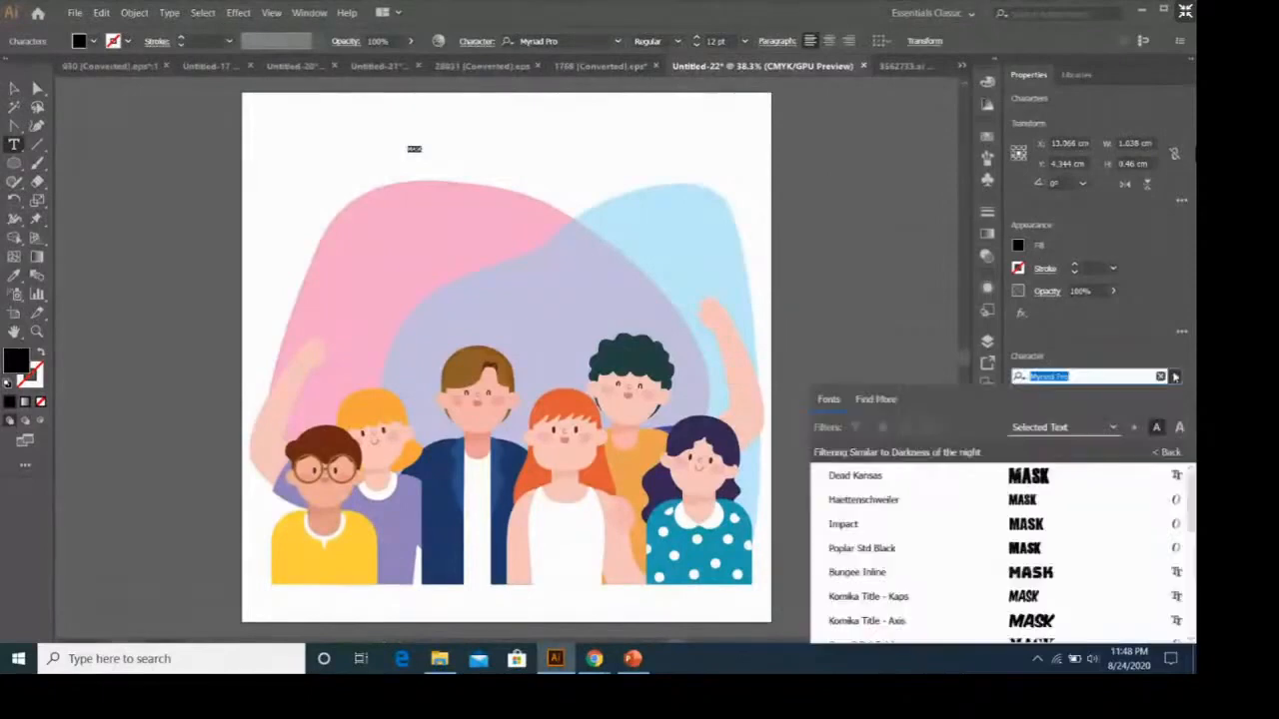
click(1167, 453)
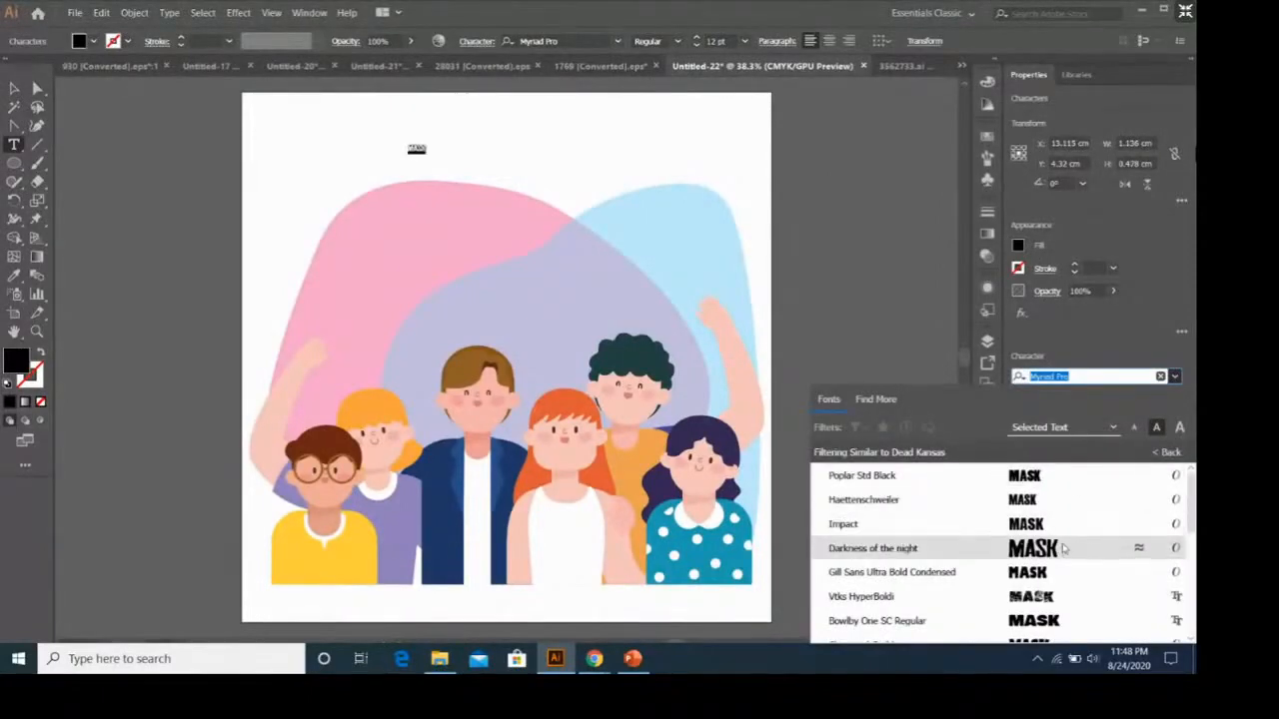
scroll(1085, 569, down, 3)
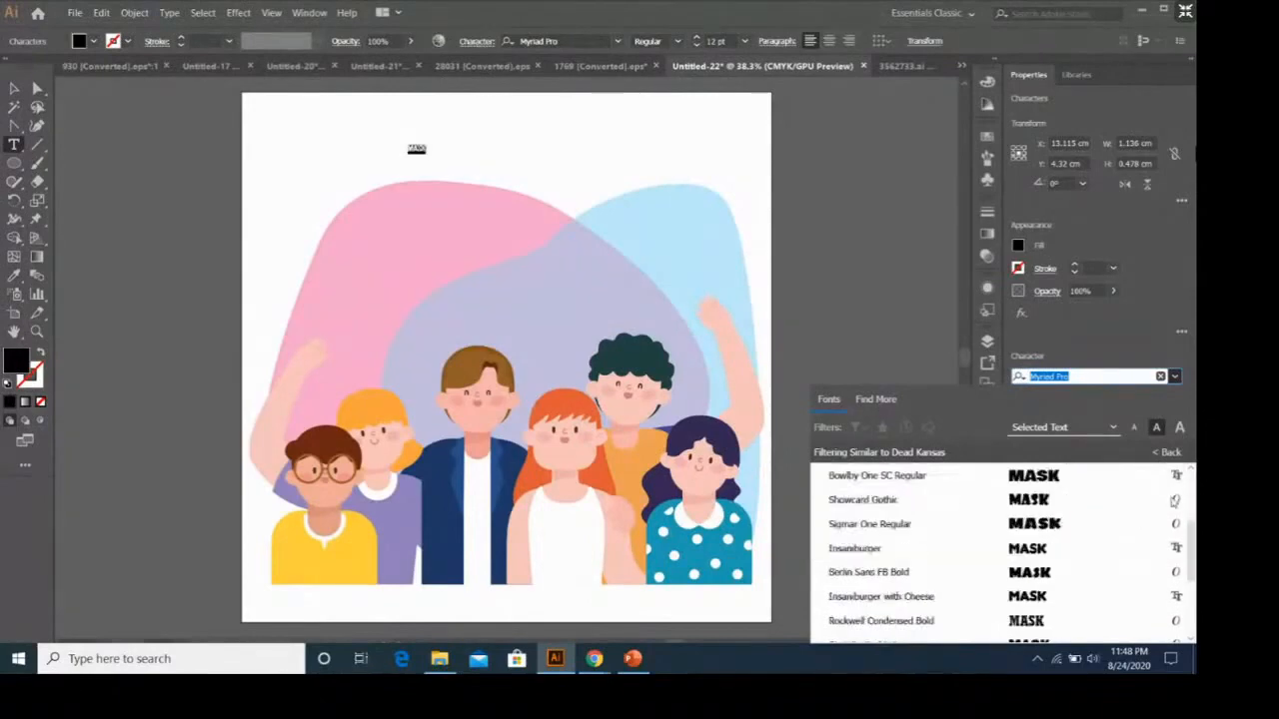
scroll(1084, 540, up, 2)
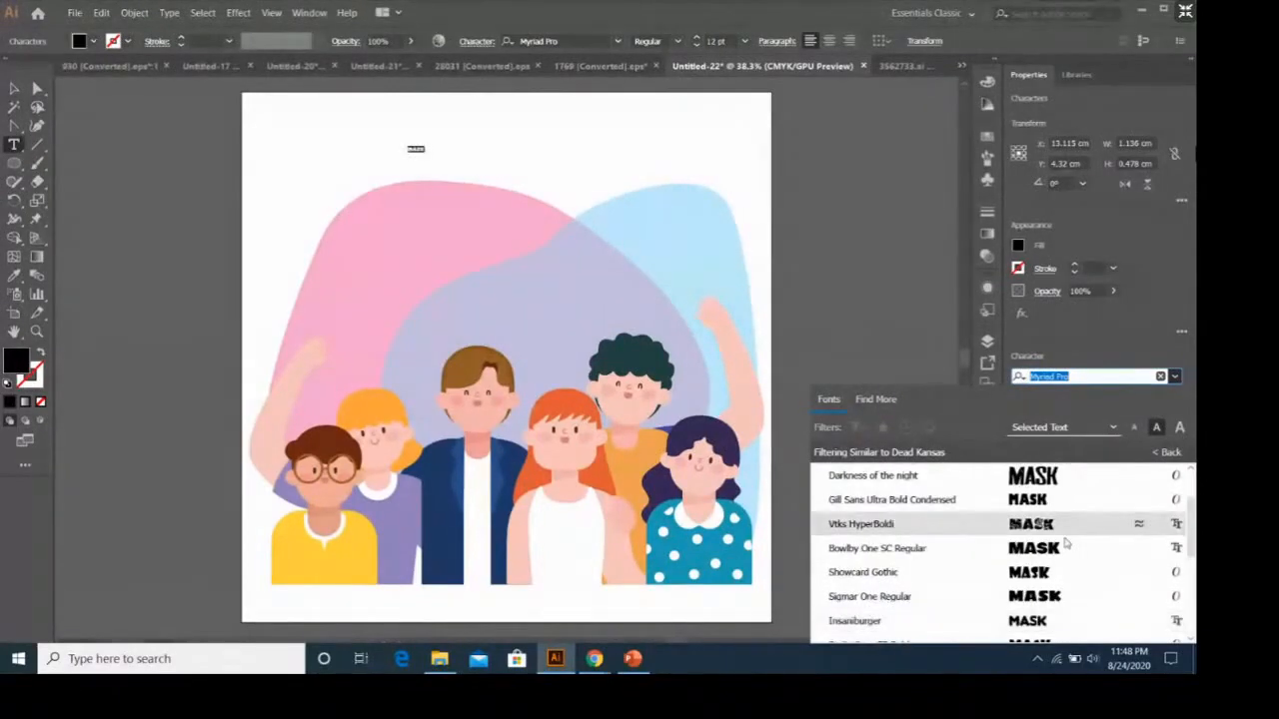
click(1067, 545)
click(1084, 418)
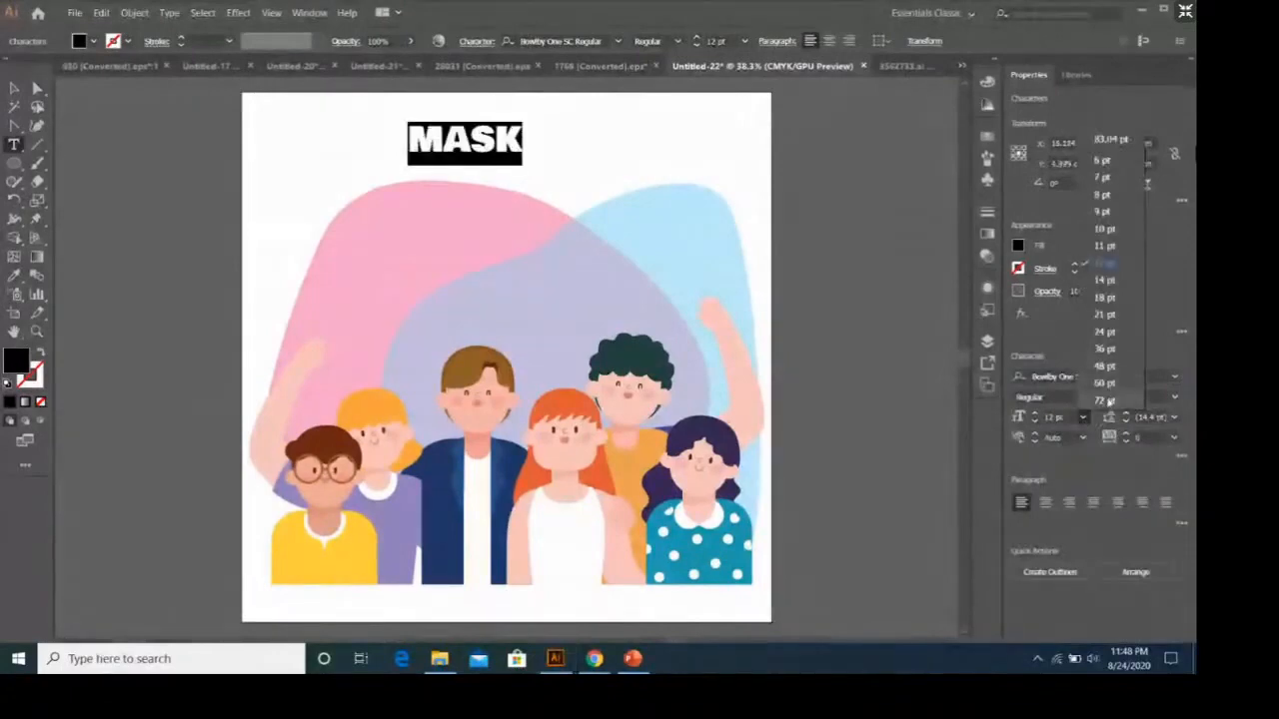
click(1109, 400)
Change the MASK text's font to Darkness of the night and its size to 100 pt.
click(1174, 377)
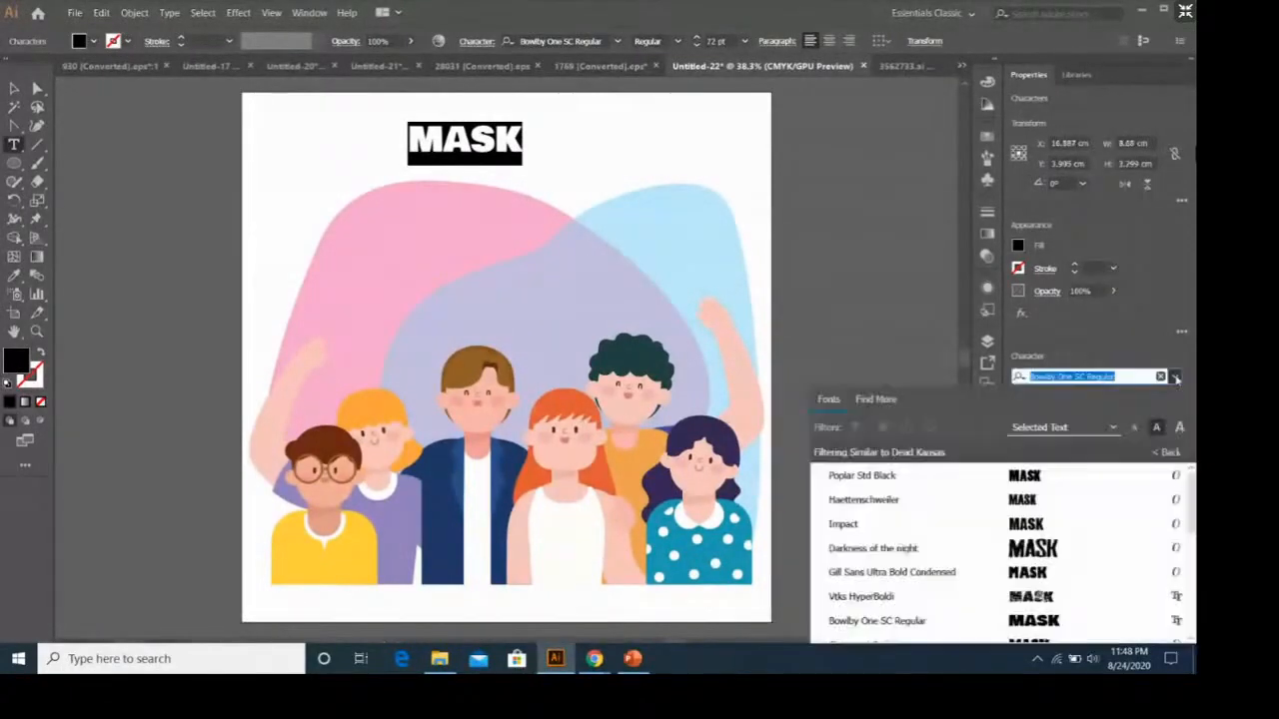
click(1092, 557)
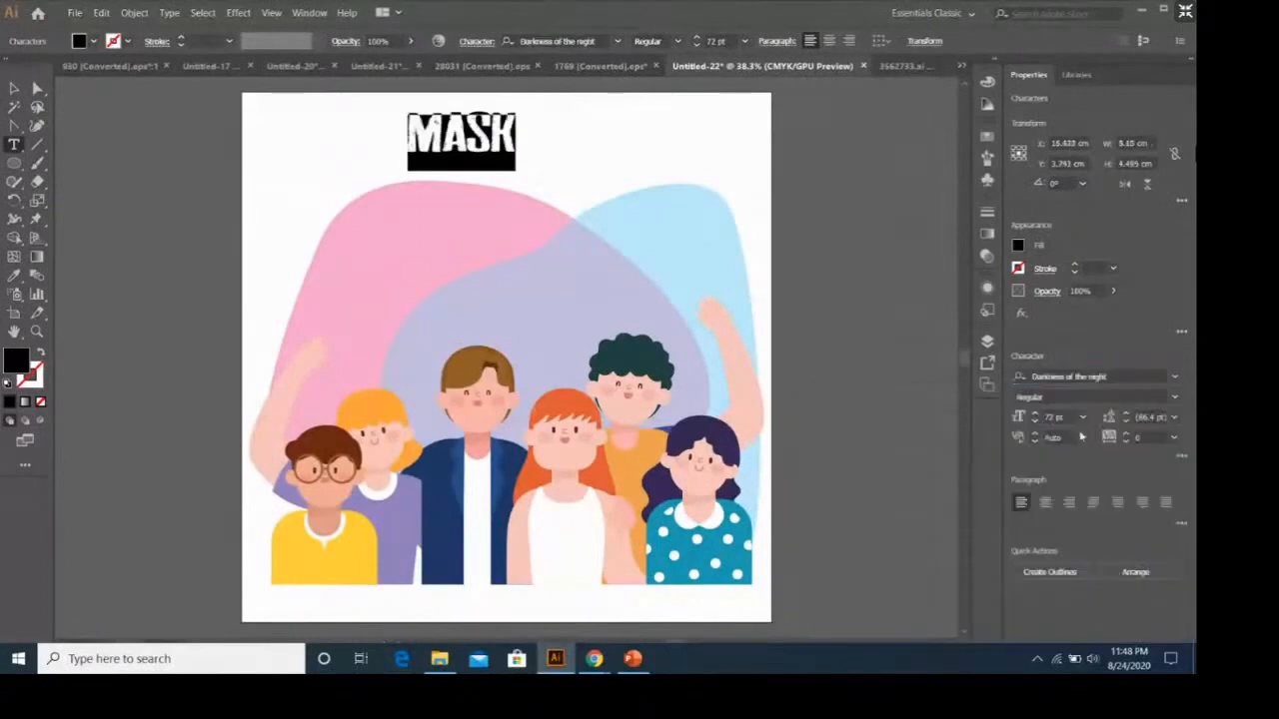
click(1082, 417)
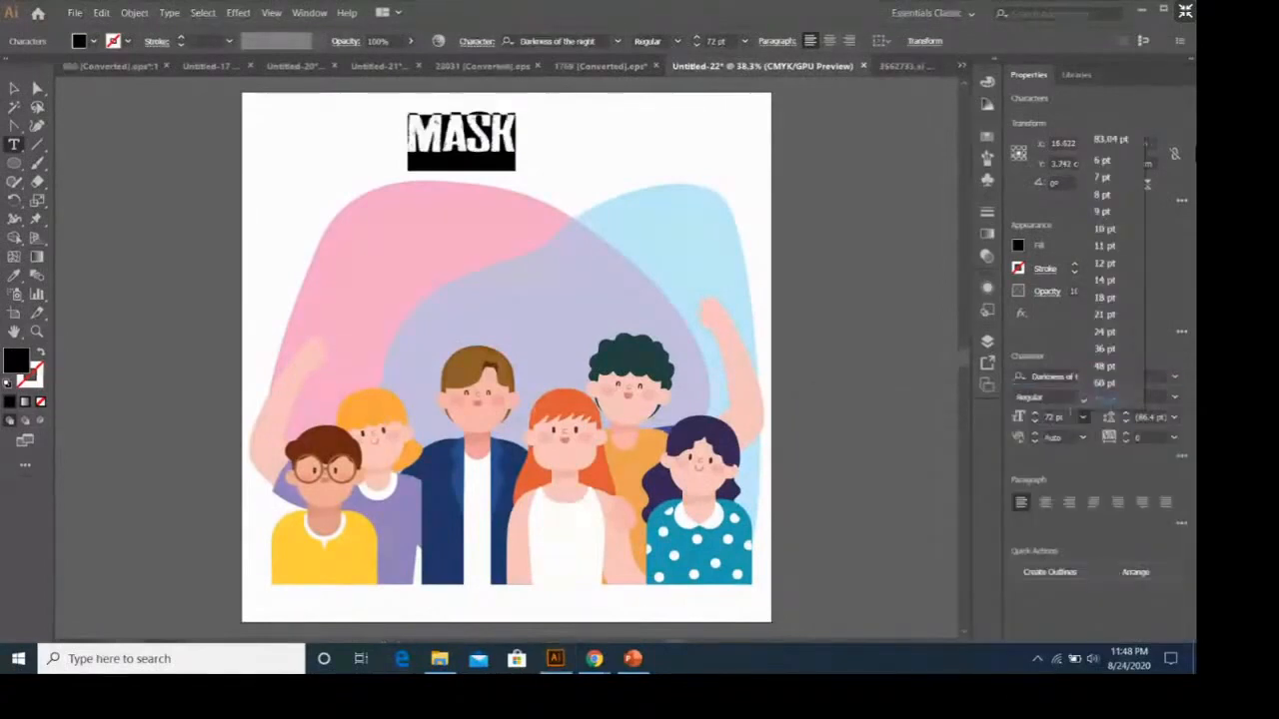
drag(1070, 415, 986, 423)
text(100)
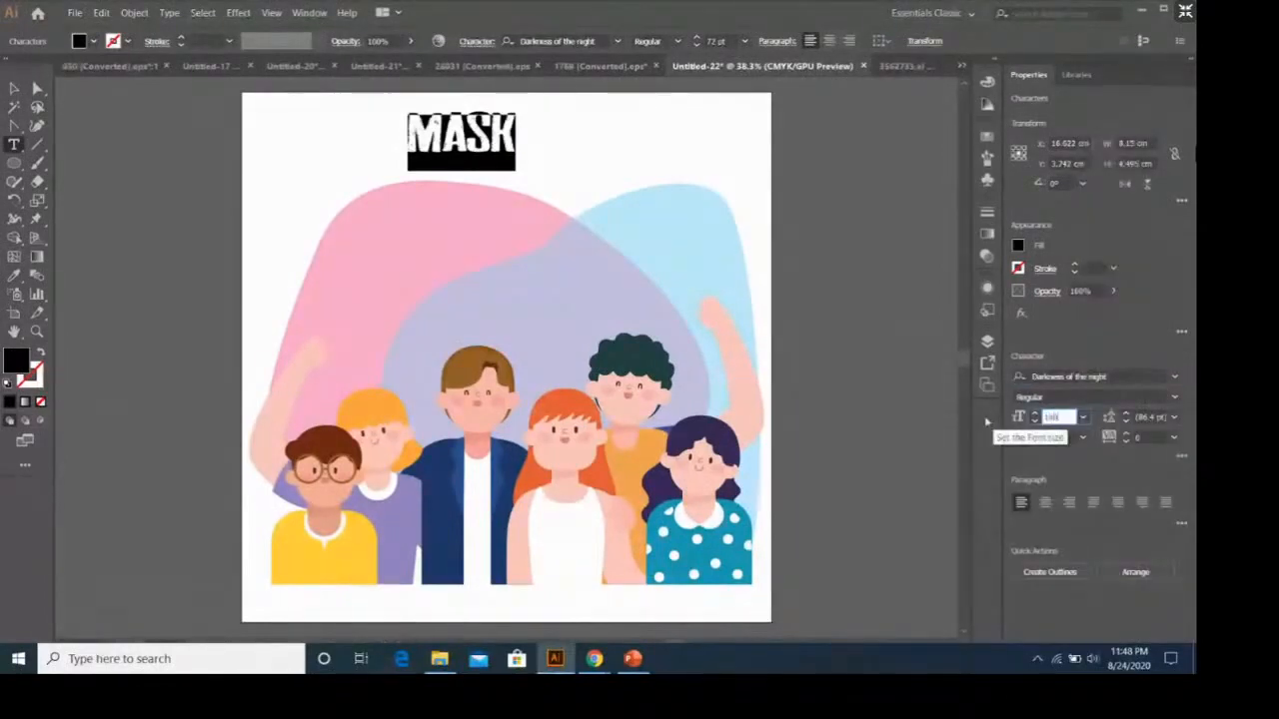
key(Return)
key(Escape)
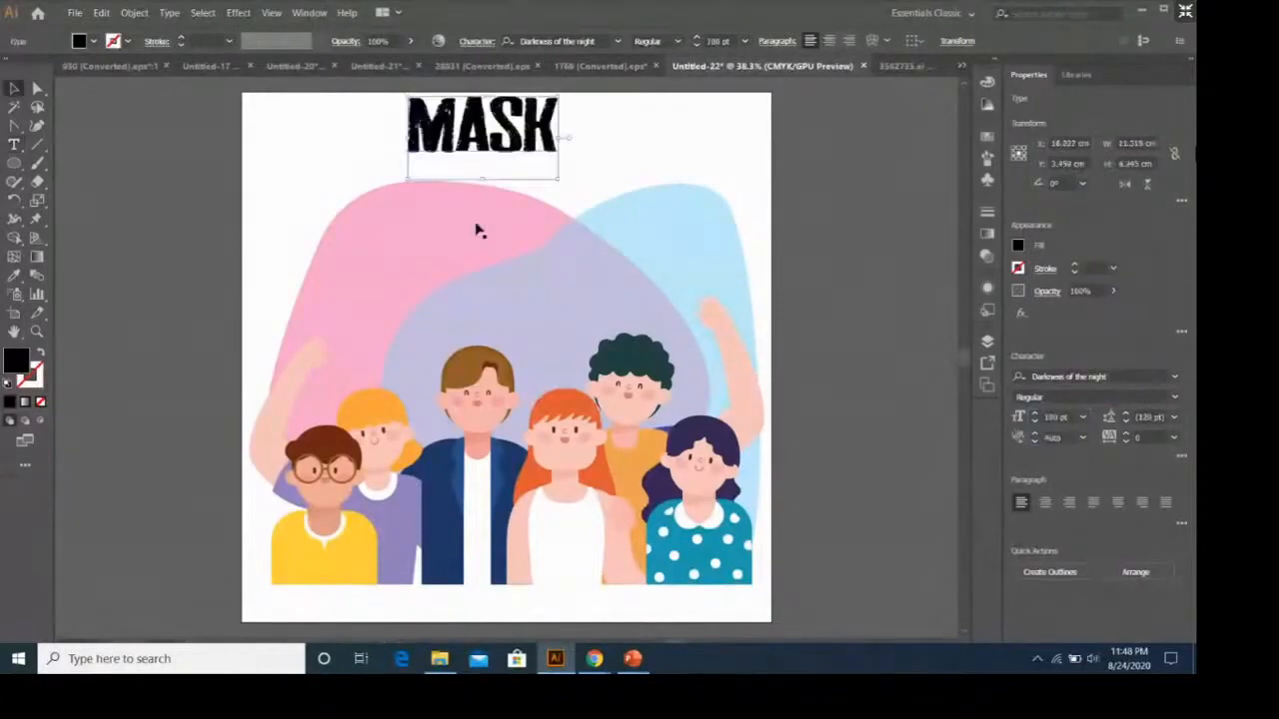
Move the title down onto the blobs and extend its text to MASKER with KEKINIAN on a second line.
drag(511, 140, 545, 232)
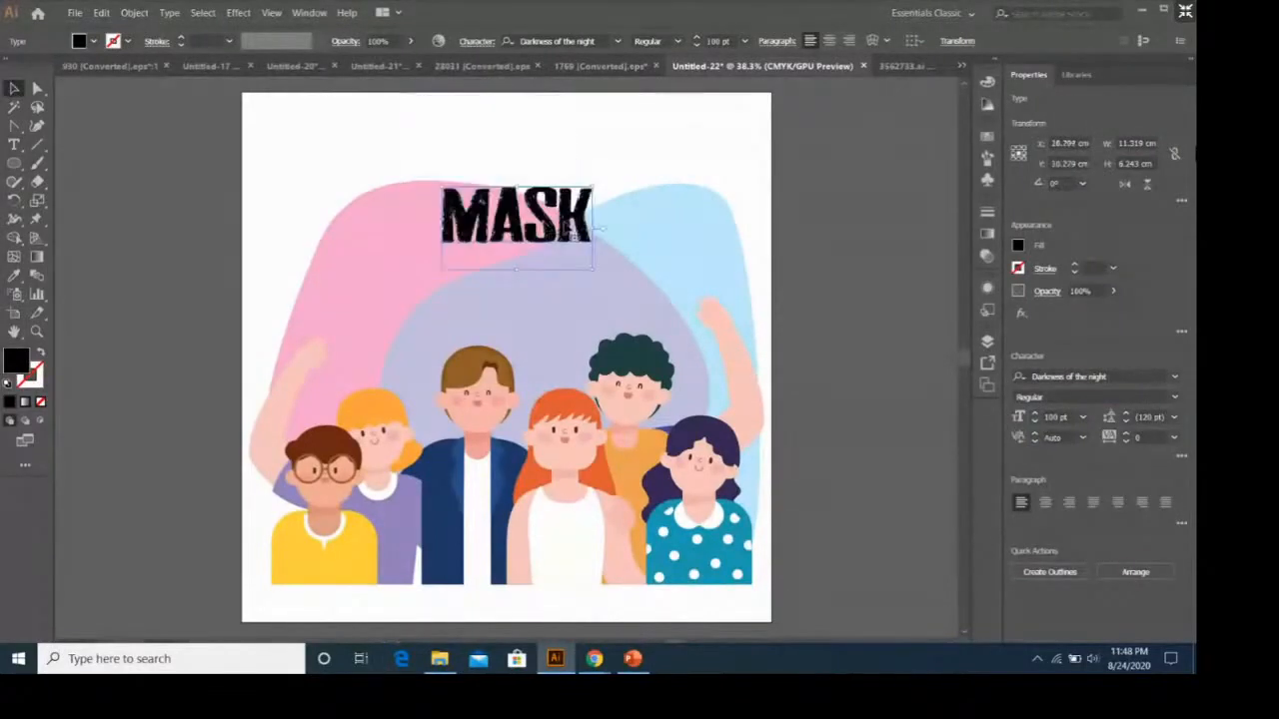
key(t)
click(598, 231)
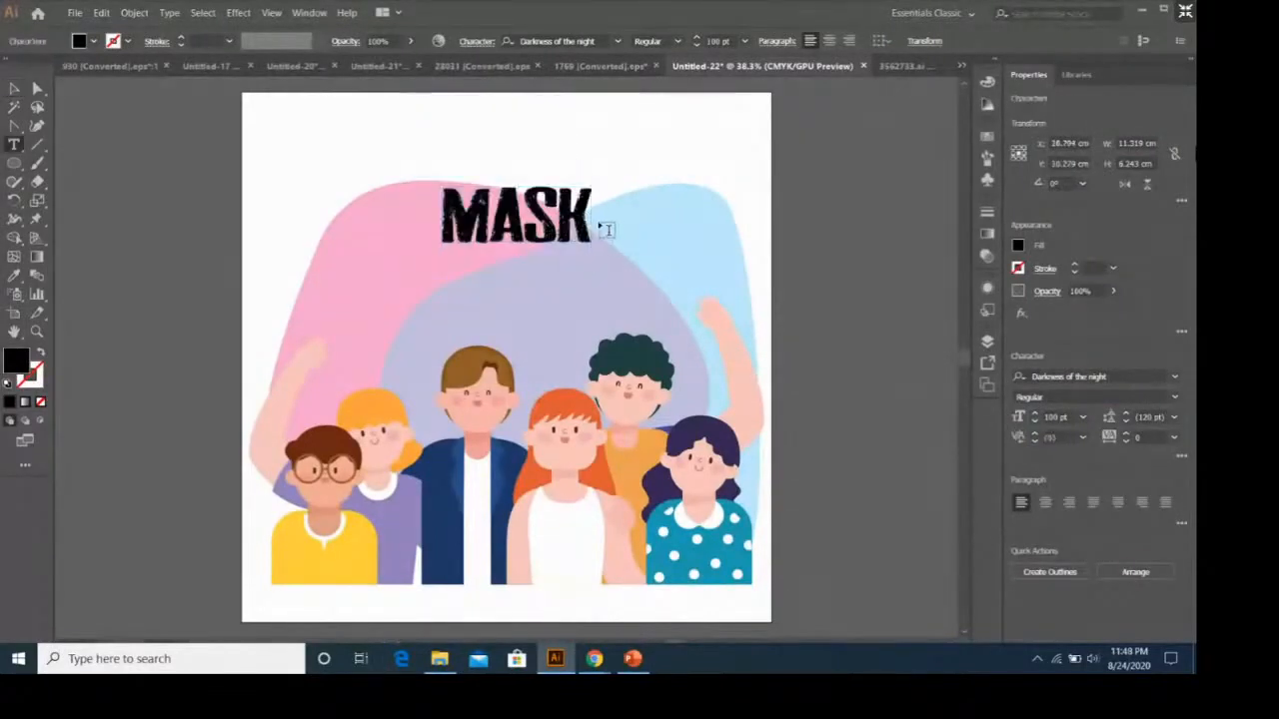
text(ER)
key(Return)
text(KEKINIAN)
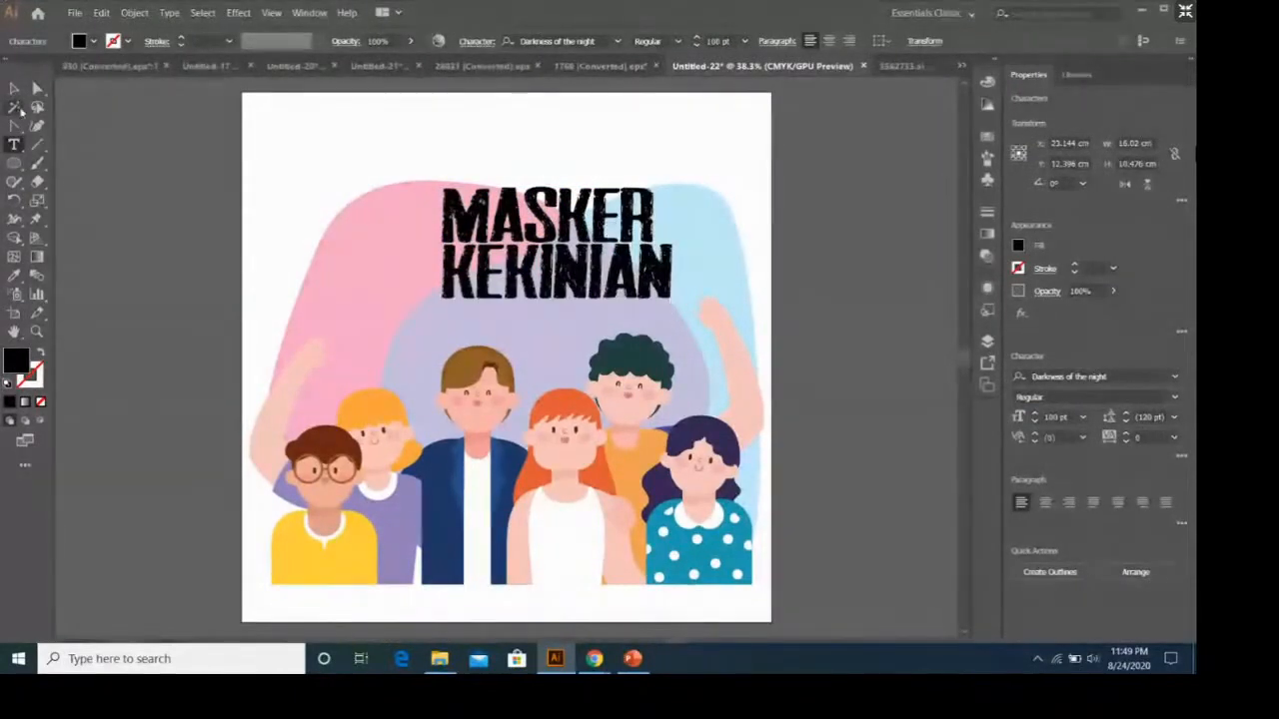
Centre-align the two title lines, place the title over the upper middle of the blobs, and deselect it.
click(903, 327)
key(ctrl+a)
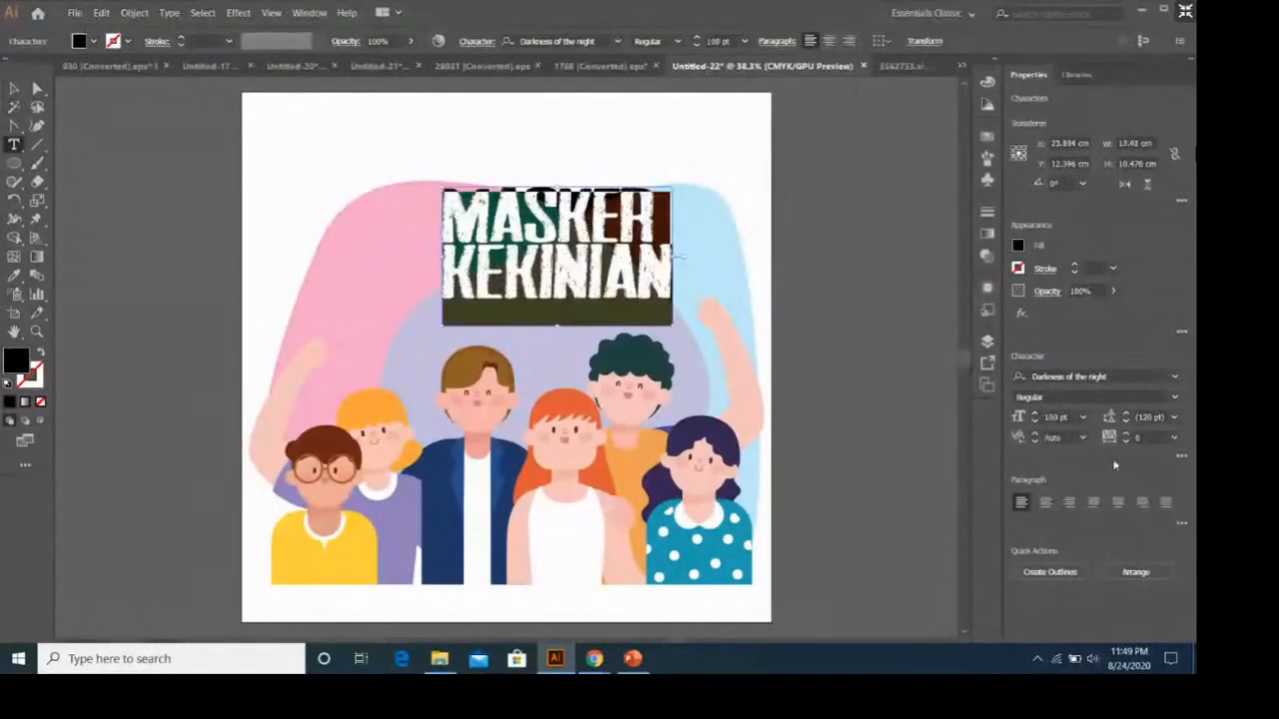
click(1045, 501)
click(15, 89)
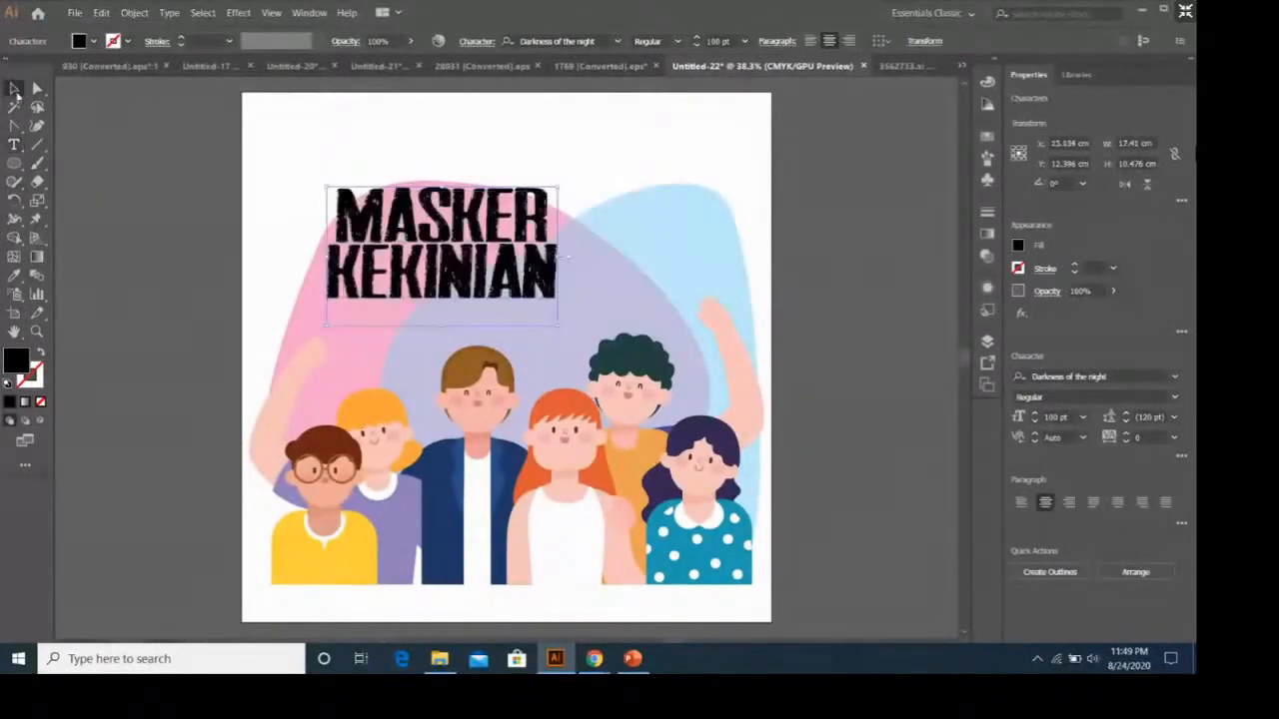
drag(486, 224, 547, 186)
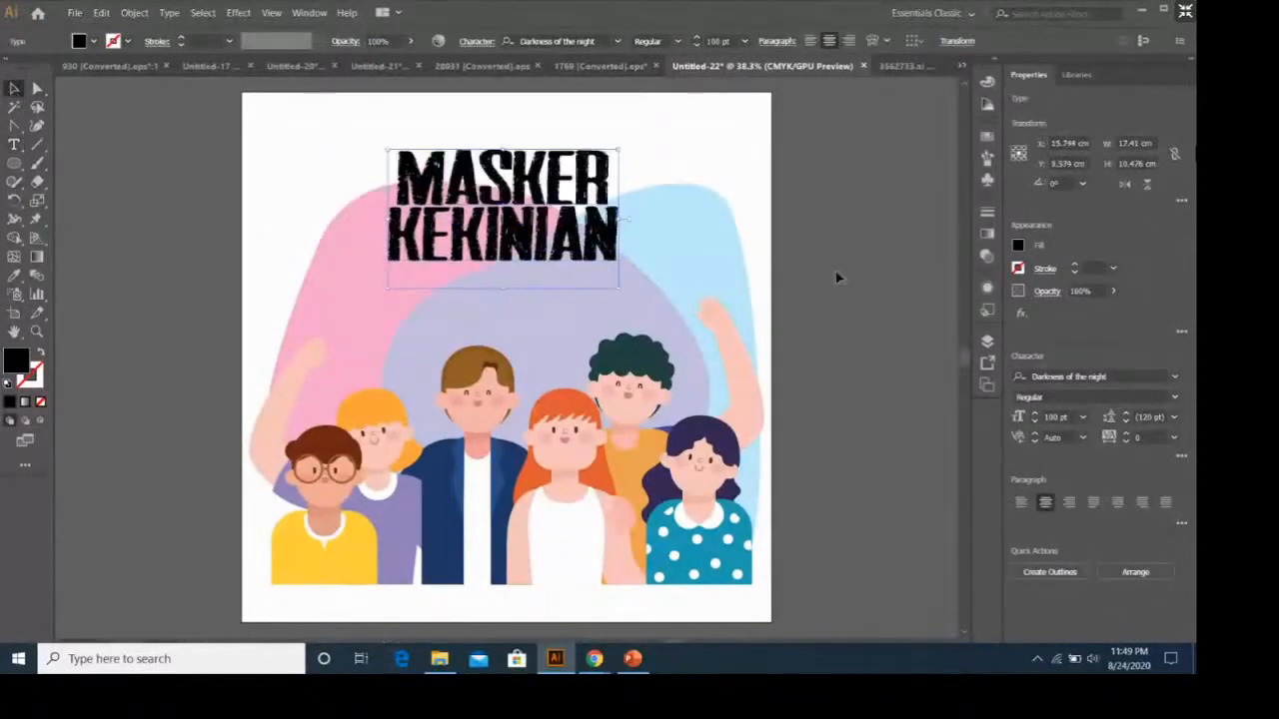
click(837, 277)
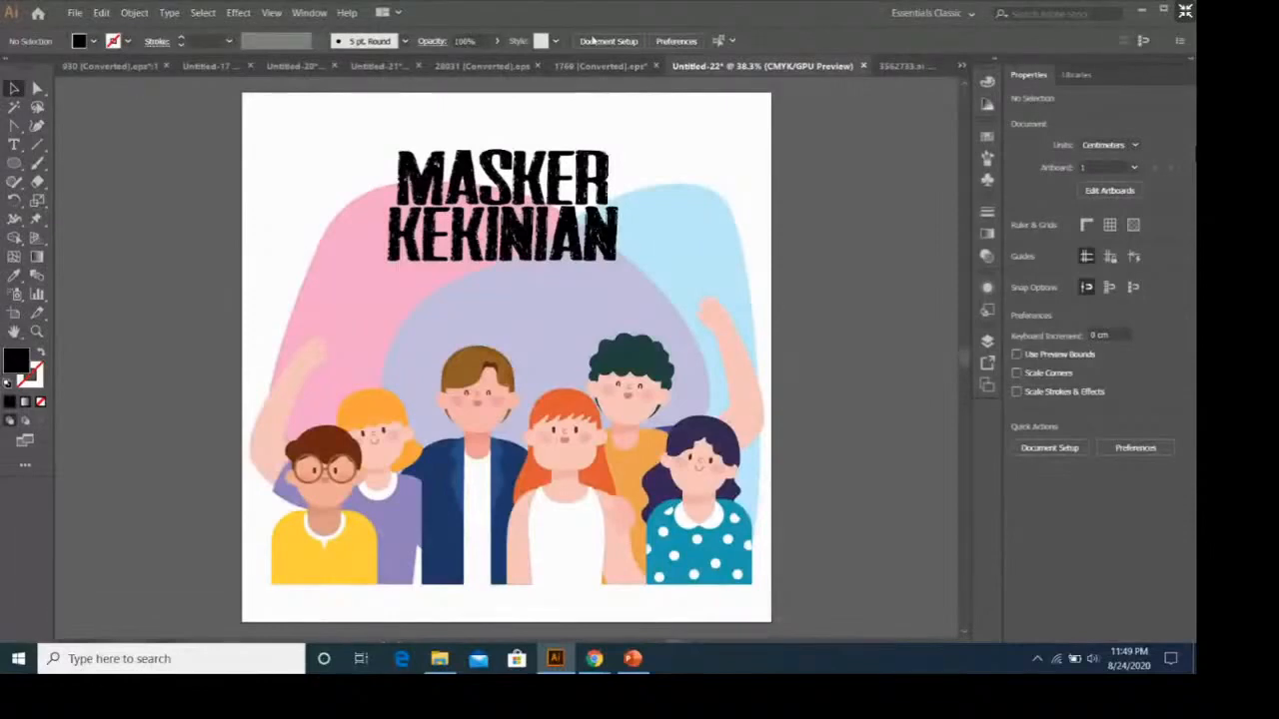
Close the 28031 [Converted].eps cup document, check the 1769 [Converted].eps box template, and return to the MASKER KEKINIAN artwork.
click(463, 66)
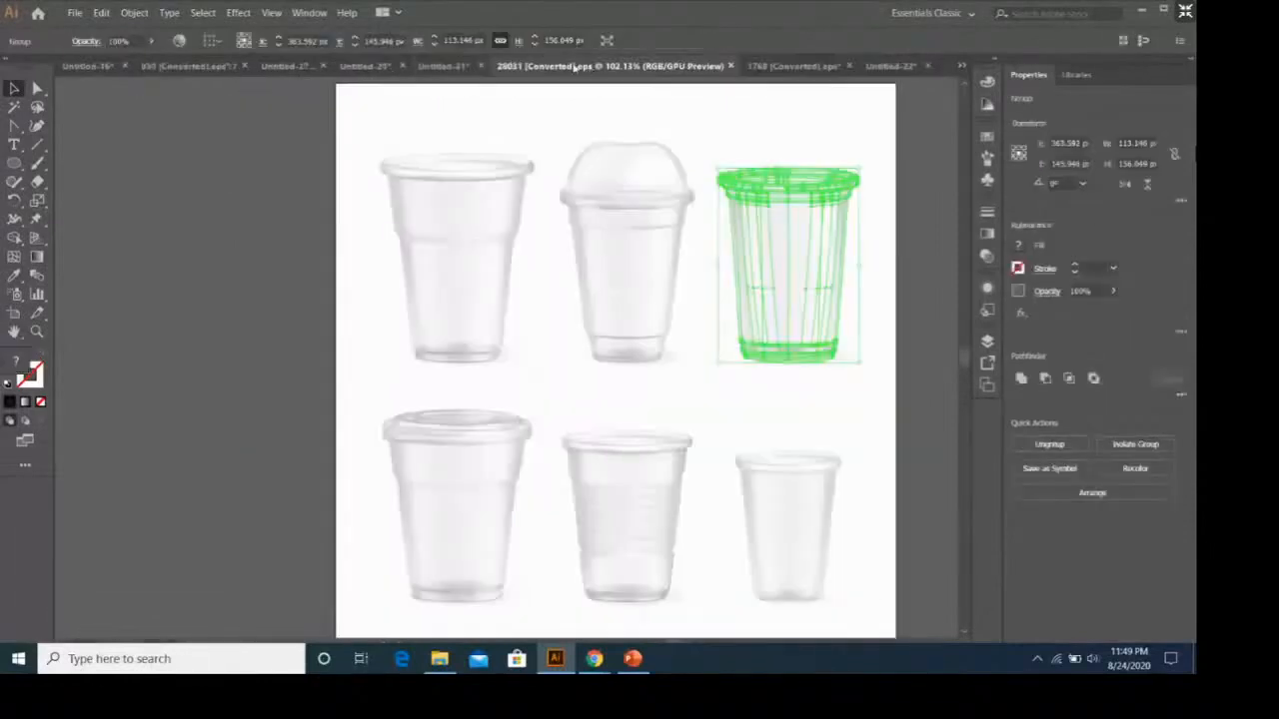
click(730, 66)
click(620, 68)
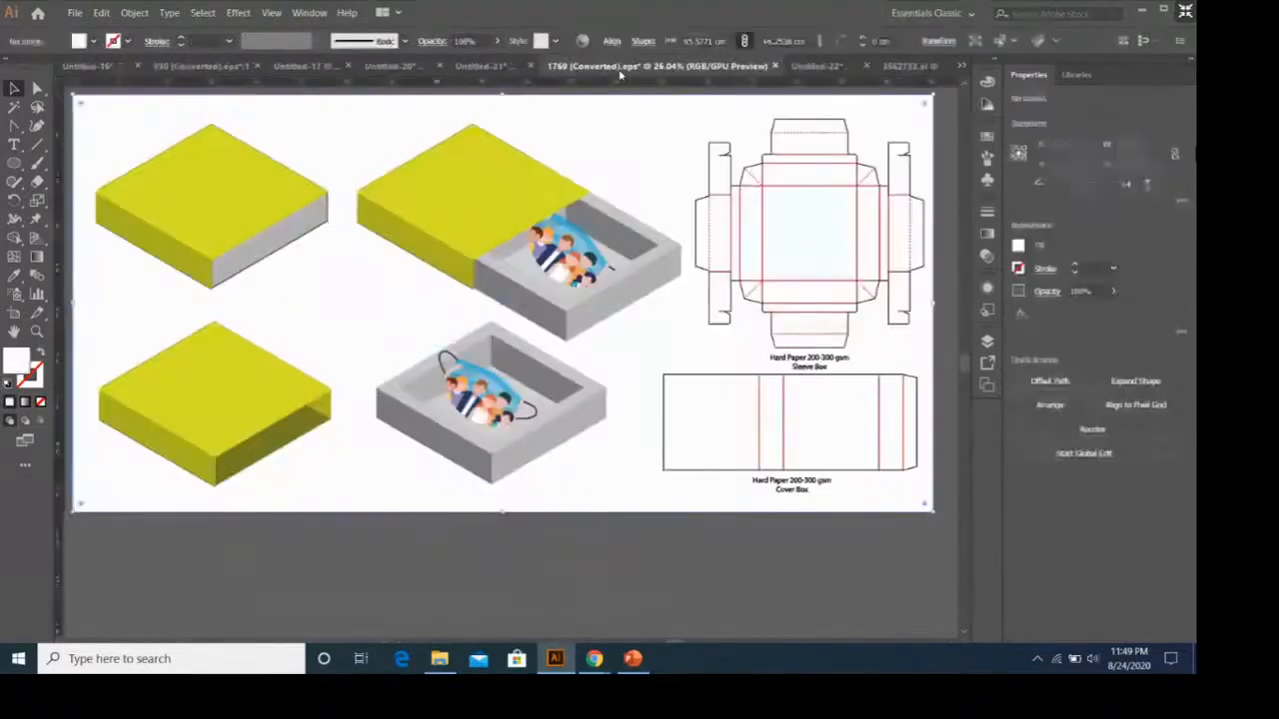
click(801, 67)
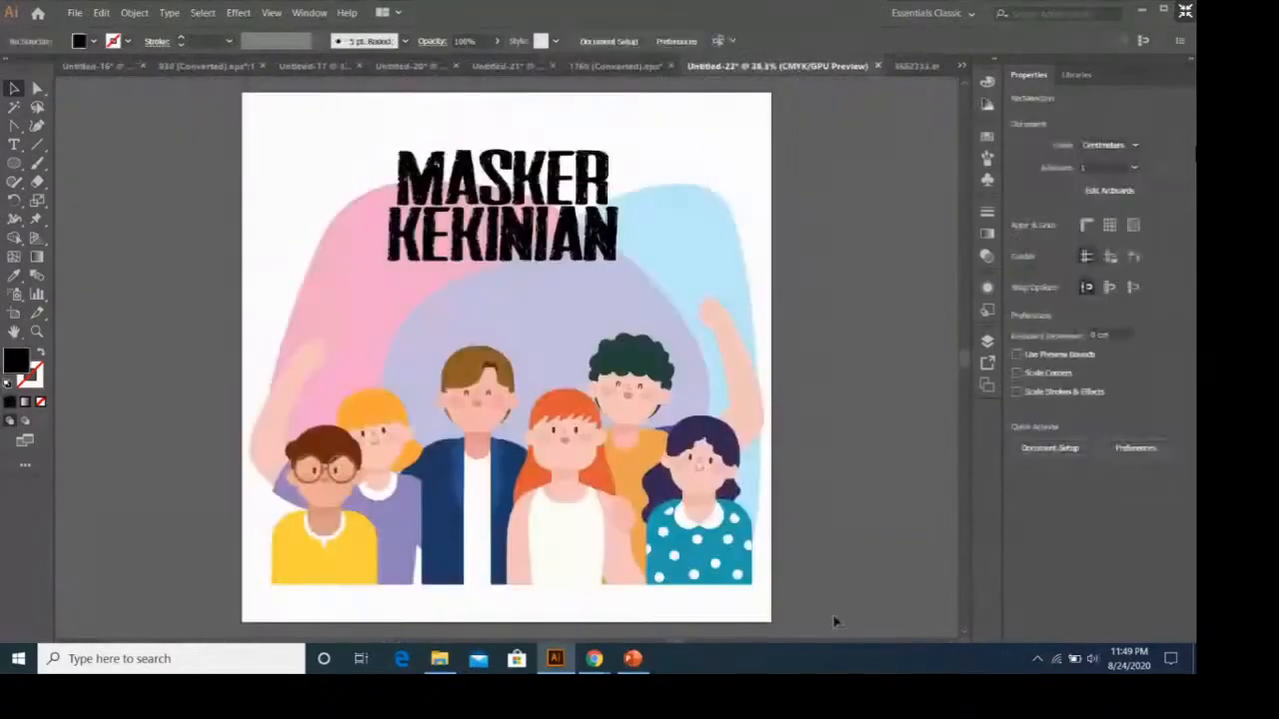
Group the people, blobs and title, and paste a copy of the group into the 1769 [Converted].eps box template.
drag(271, 89, 624, 365)
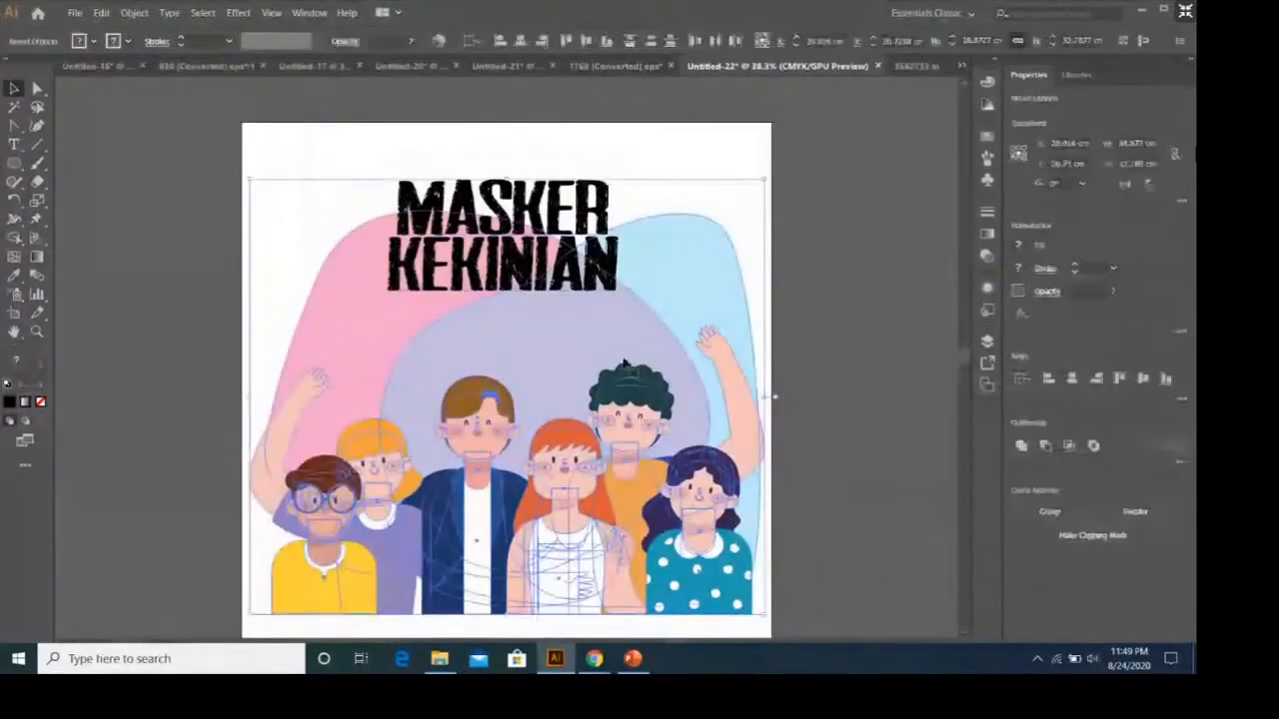
right_click(623, 362)
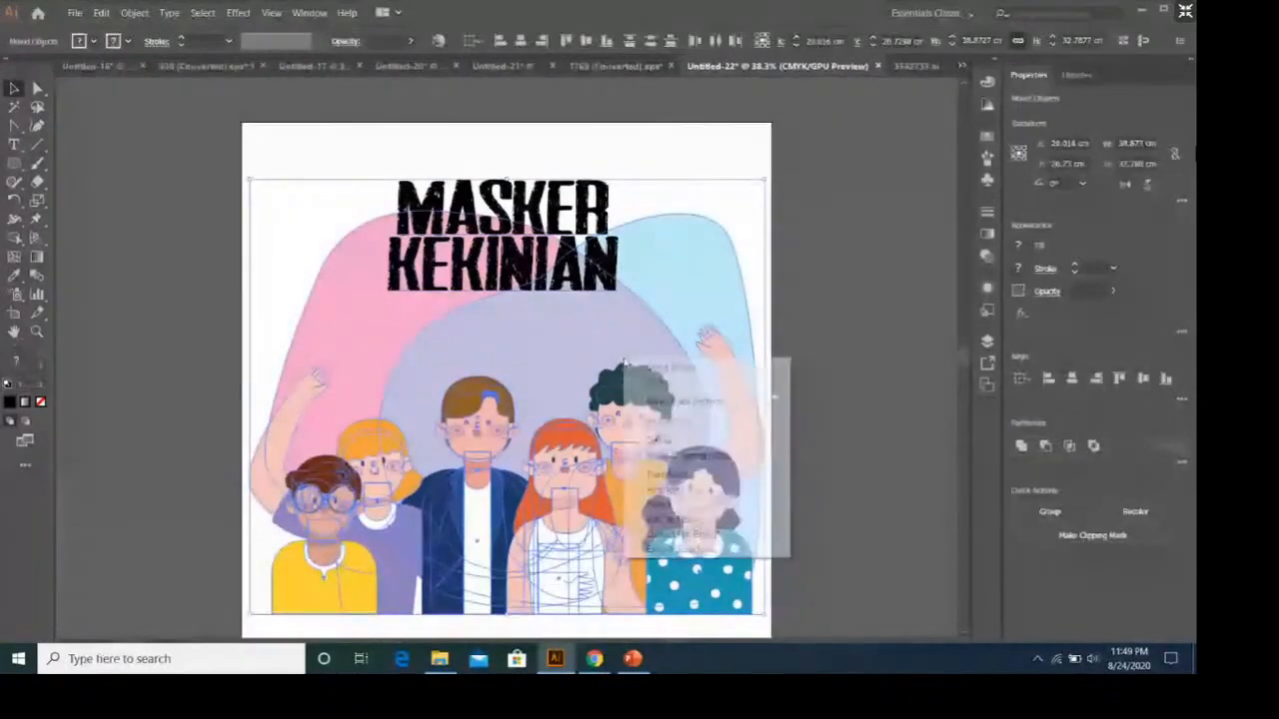
click(700, 447)
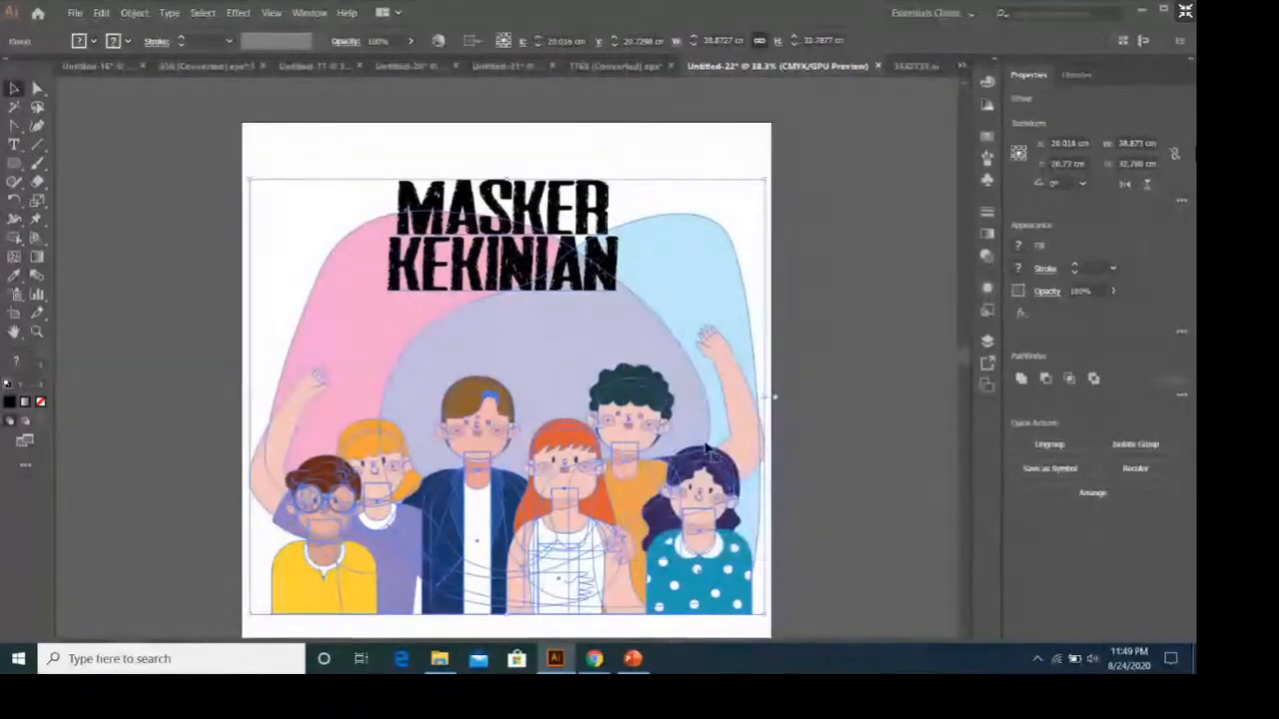
click(603, 67)
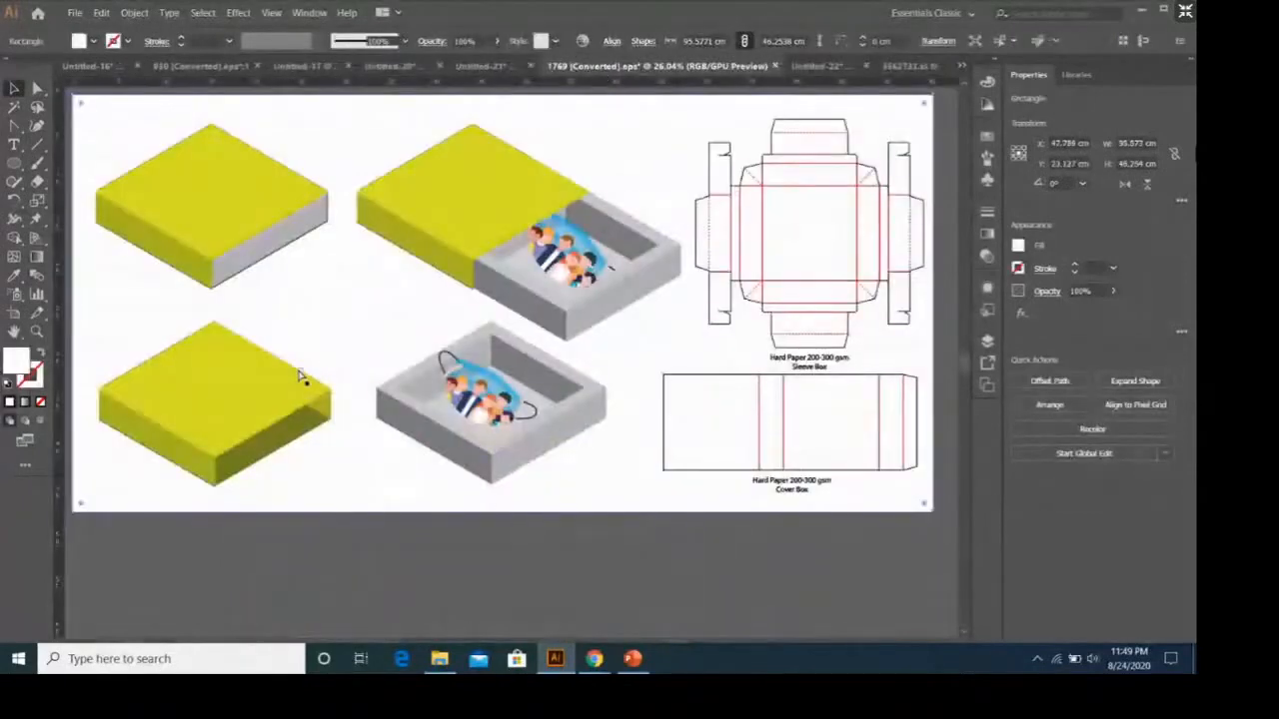
key(ctrl+v)
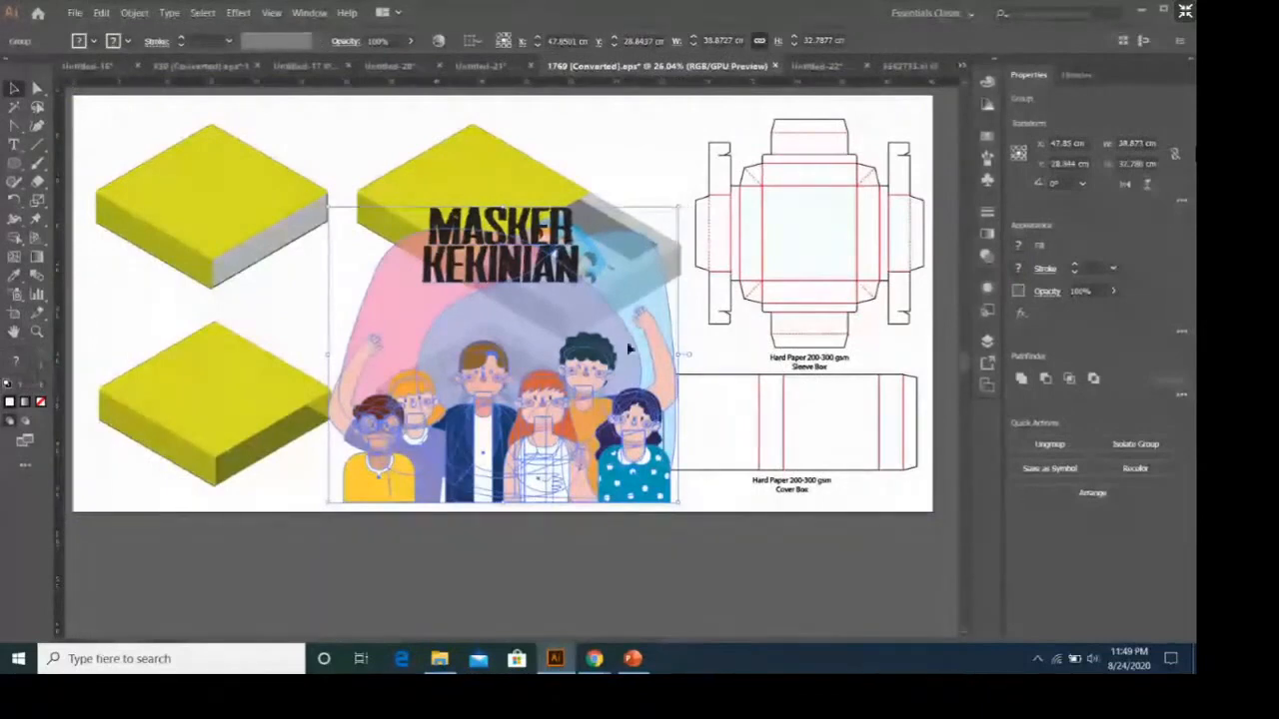
Rotate the pasted artwork by -90° and fit it, scaled down, inside the Cover Box dieline's wide panel between the fold lines.
drag(627, 341, 412, 280)
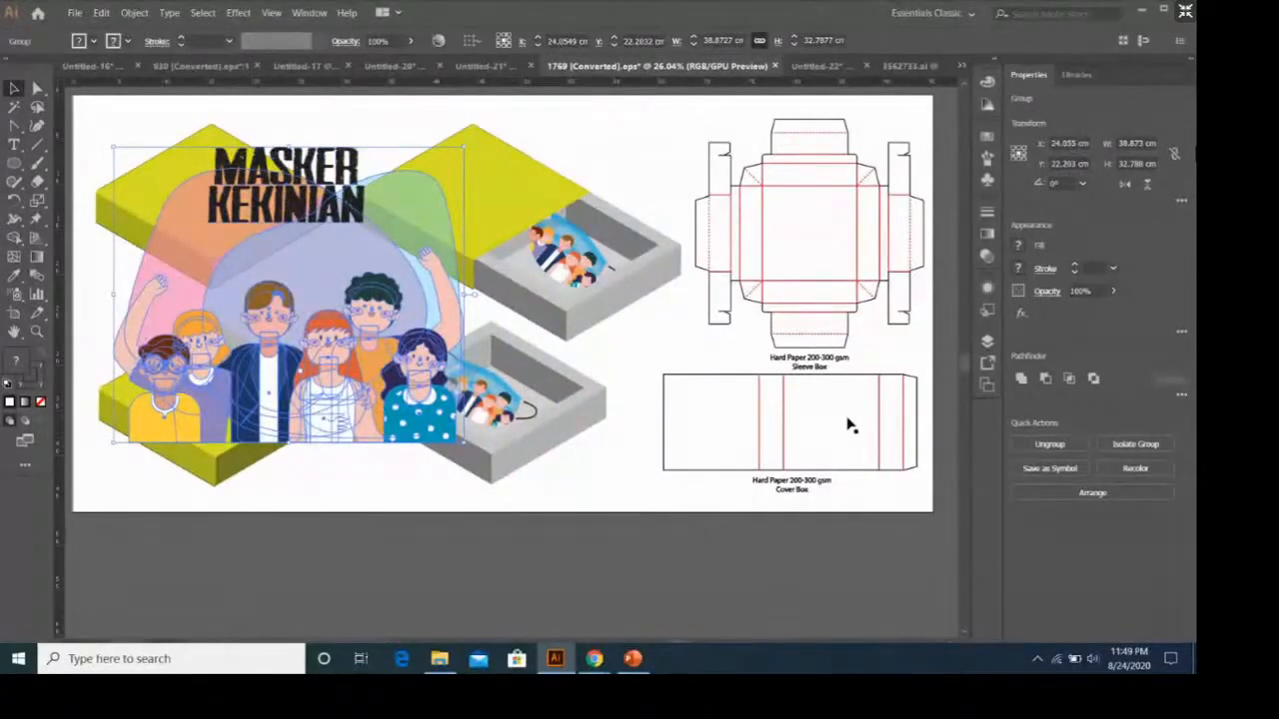
click(744, 432)
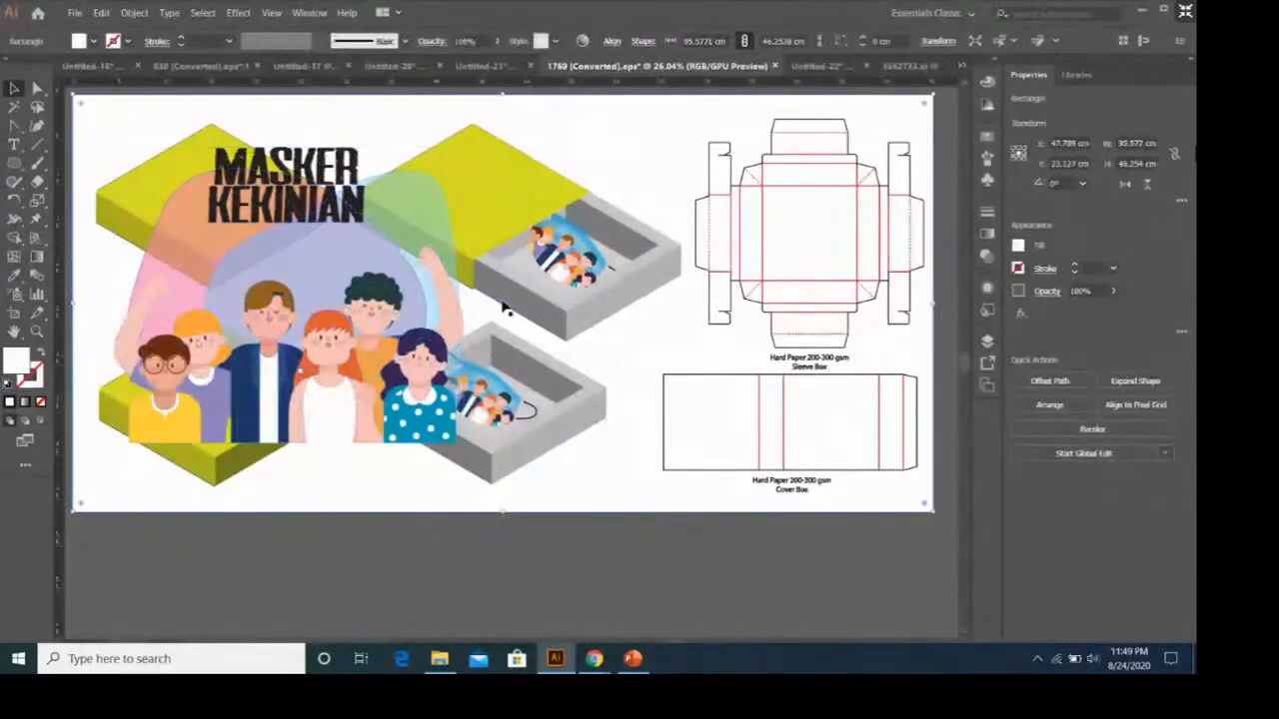
drag(404, 297, 714, 330)
click(138, 13)
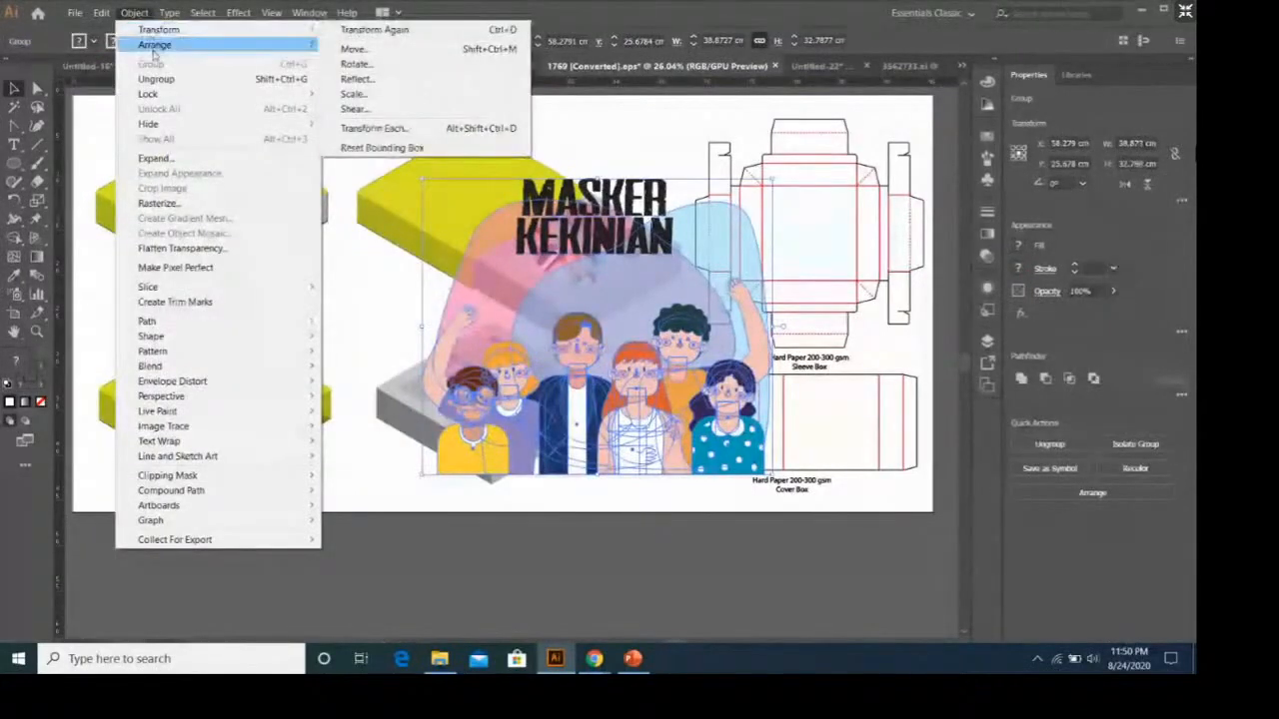
mouse_move(153, 54)
mouse_move(158, 30)
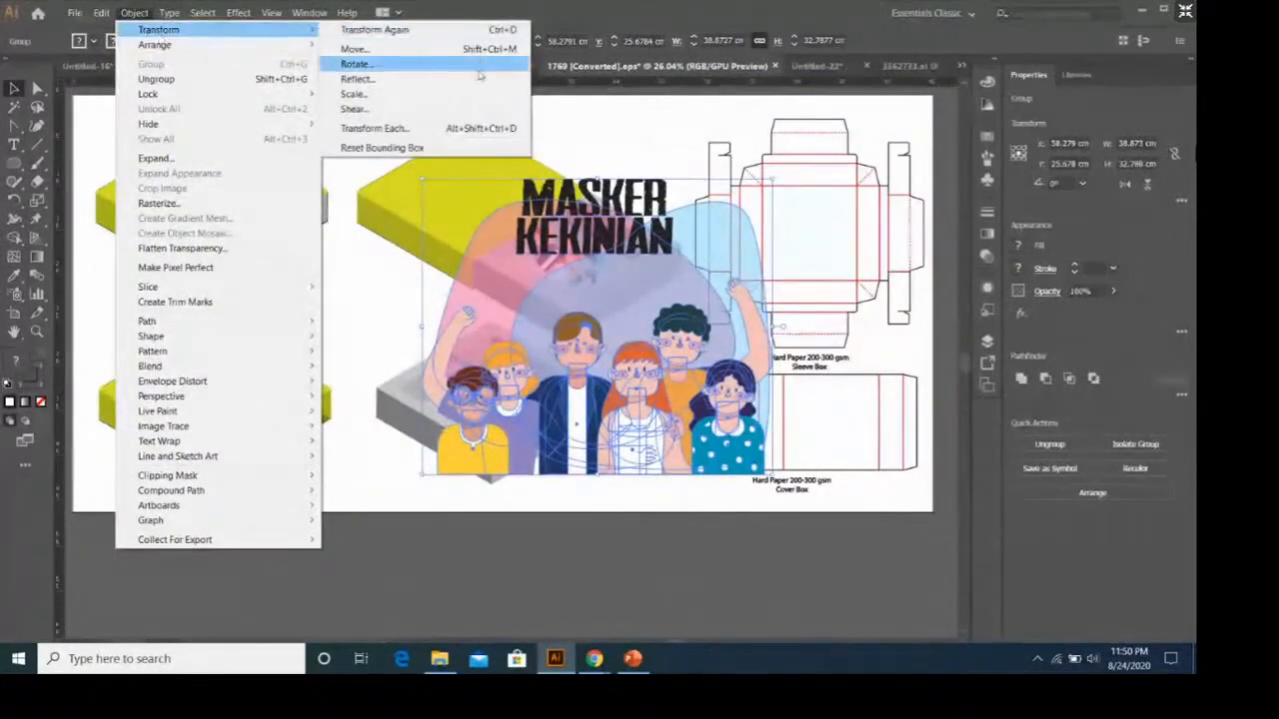
click(368, 60)
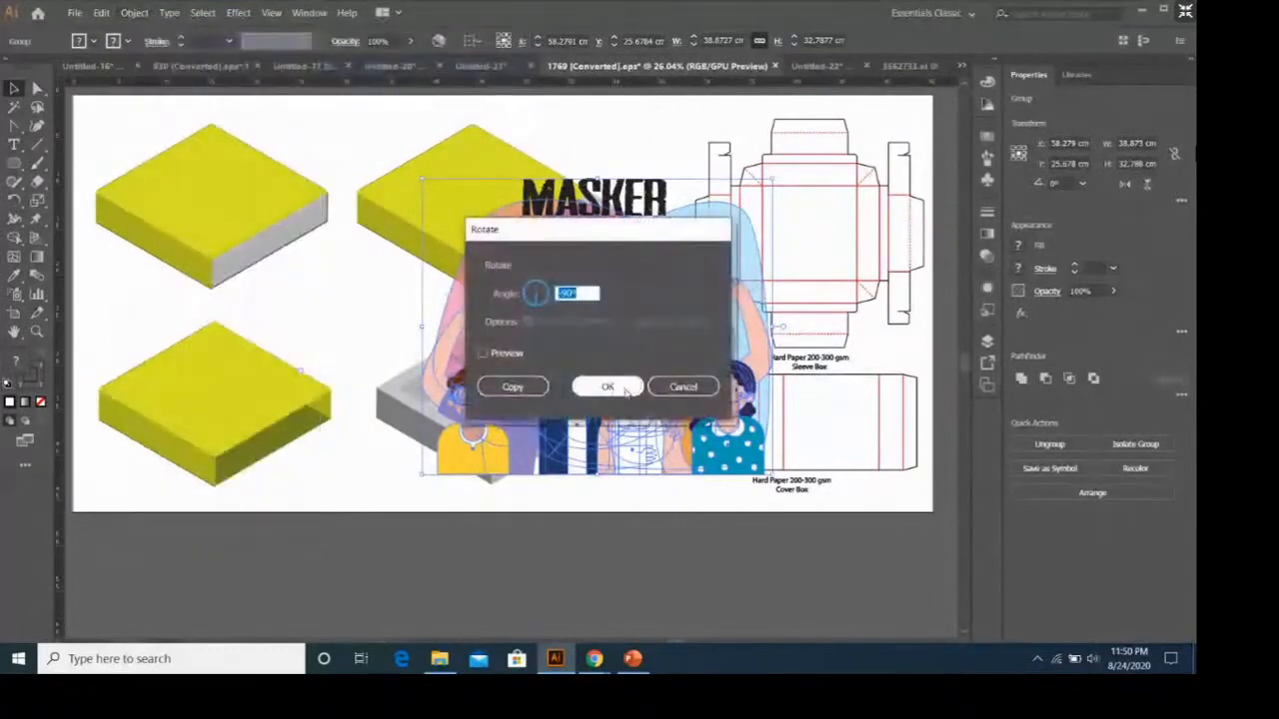
click(625, 389)
drag(626, 360, 845, 432)
click(853, 500)
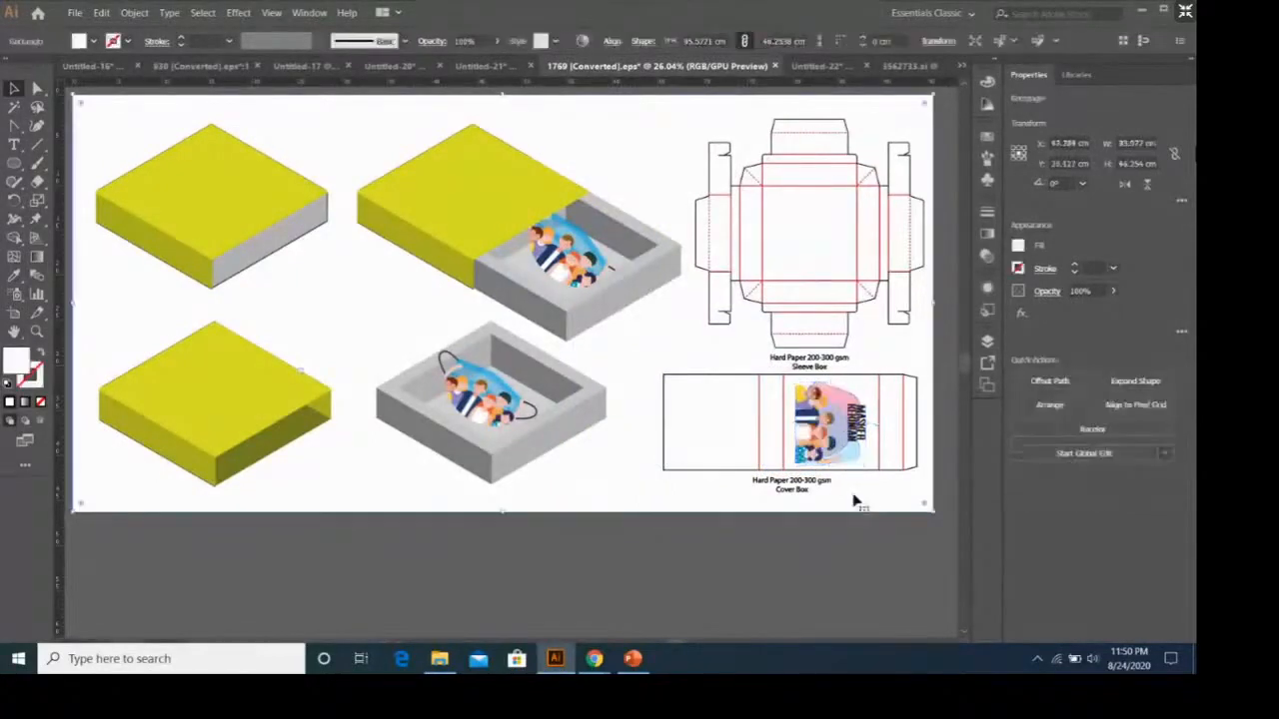
Fill the Cover Box dieline group with the yellow-green sampled from the upper closed box using the Eyedropper tool.
click(894, 471)
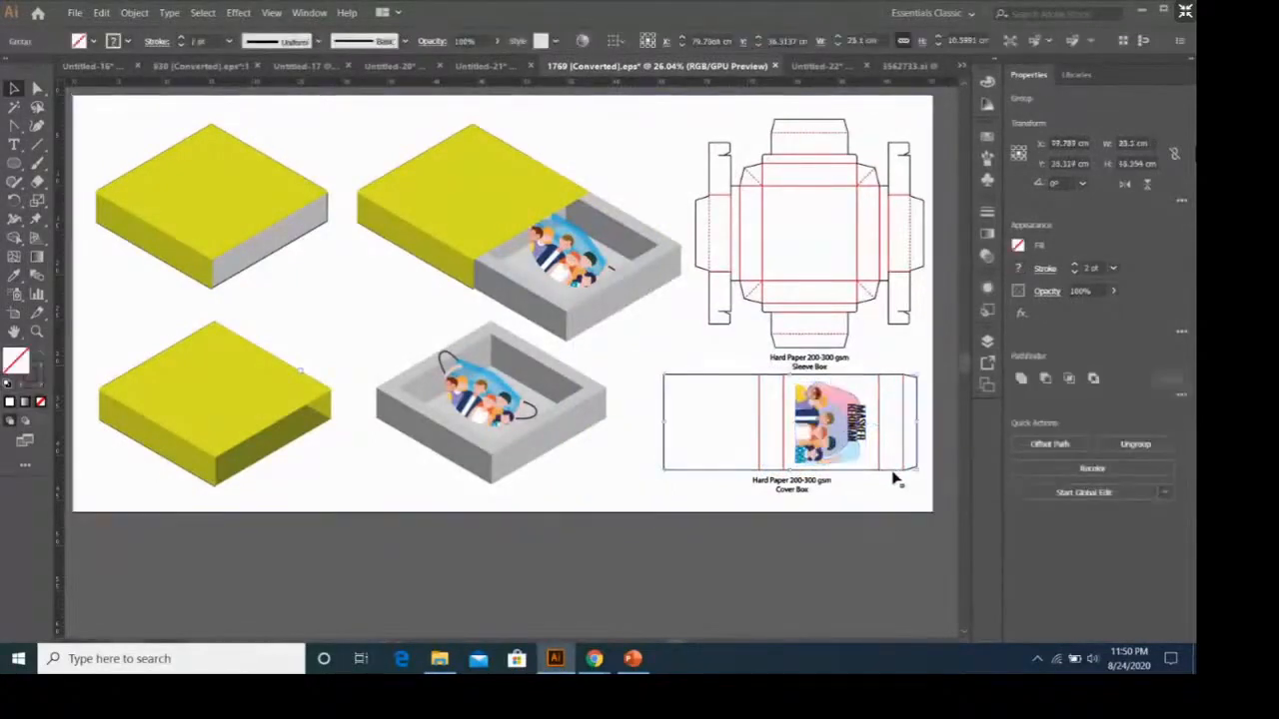
click(1017, 248)
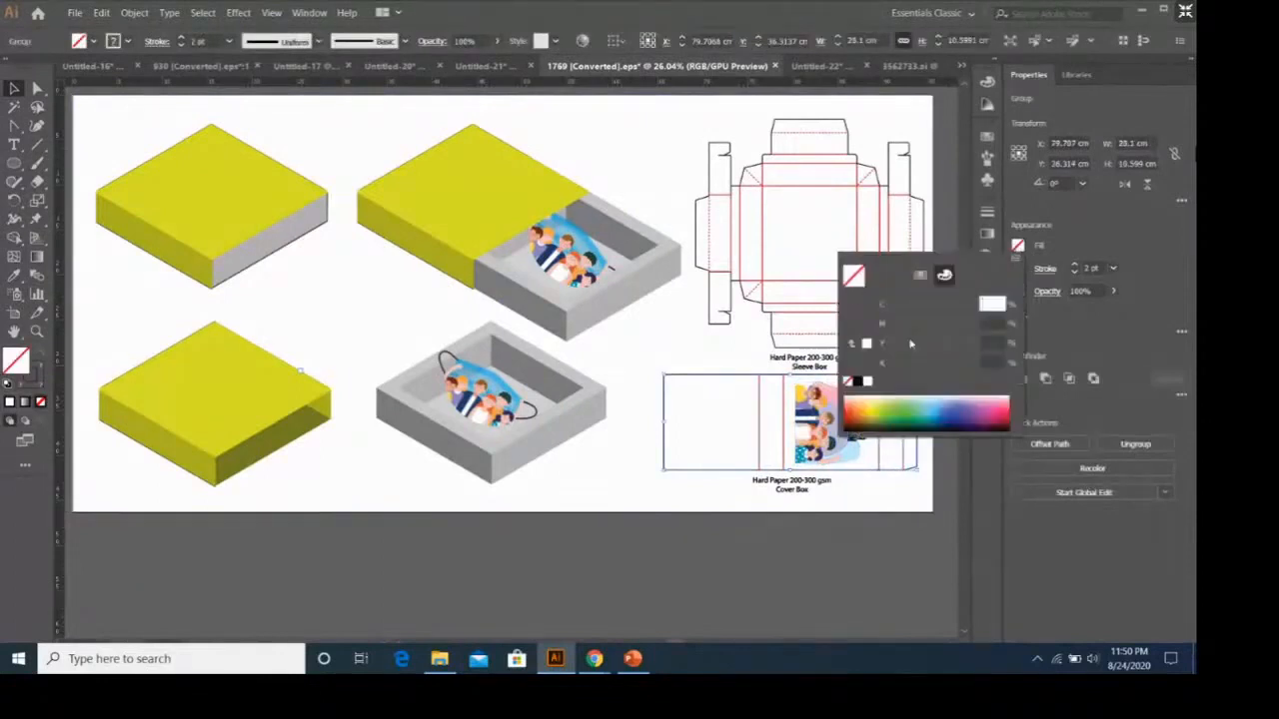
key(Escape)
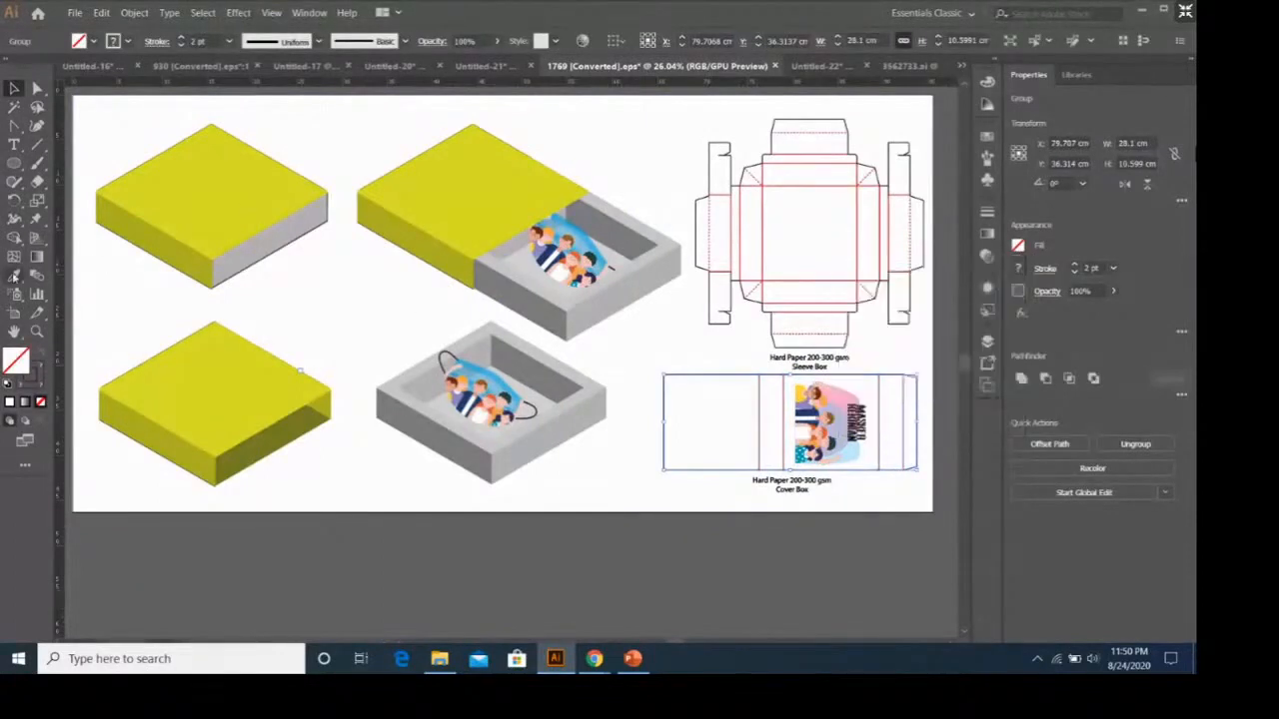
click(14, 276)
click(249, 227)
key(v)
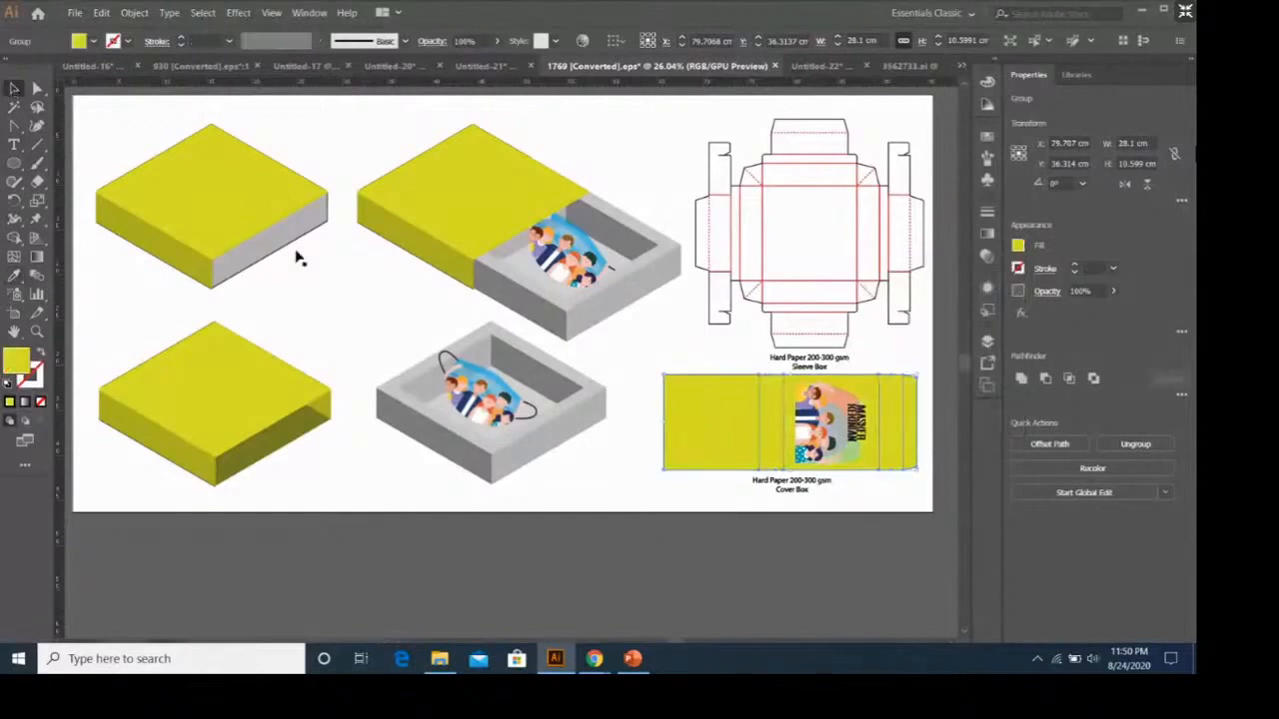
Apply a white 5 pt stroke to the yellow-green Cover Box dieline group so its fold lines stand out.
click(755, 499)
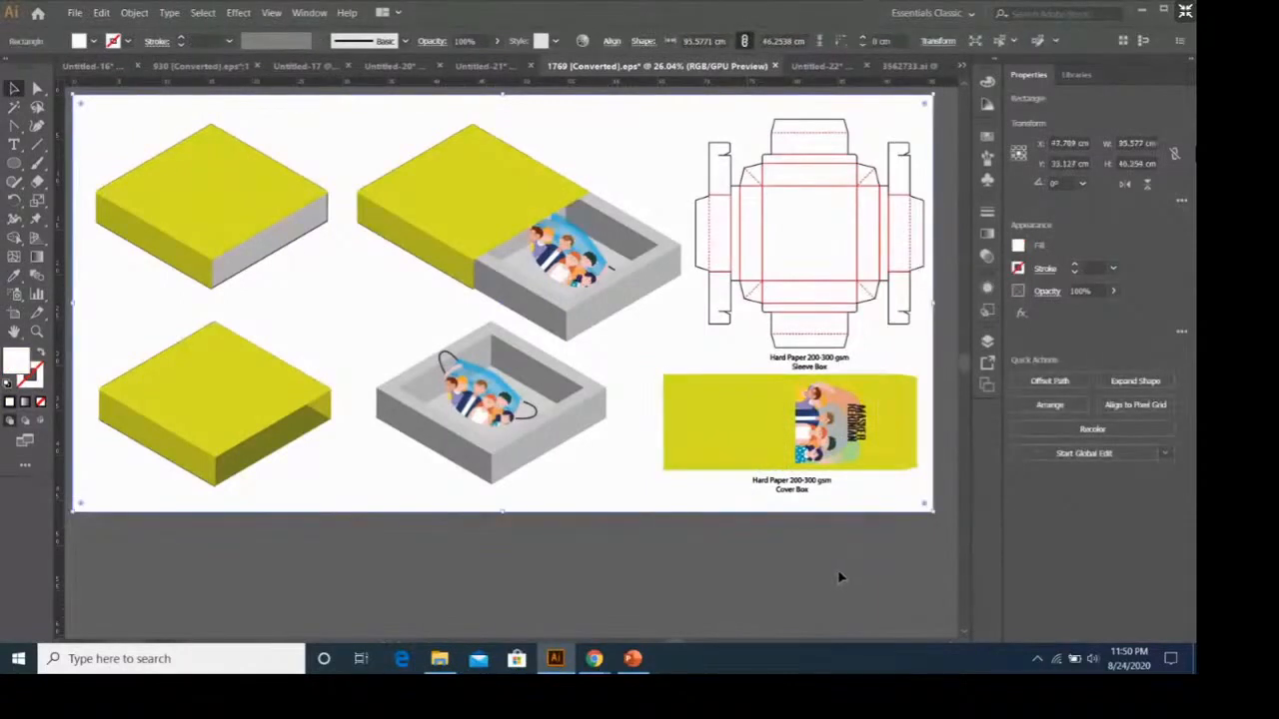
click(756, 422)
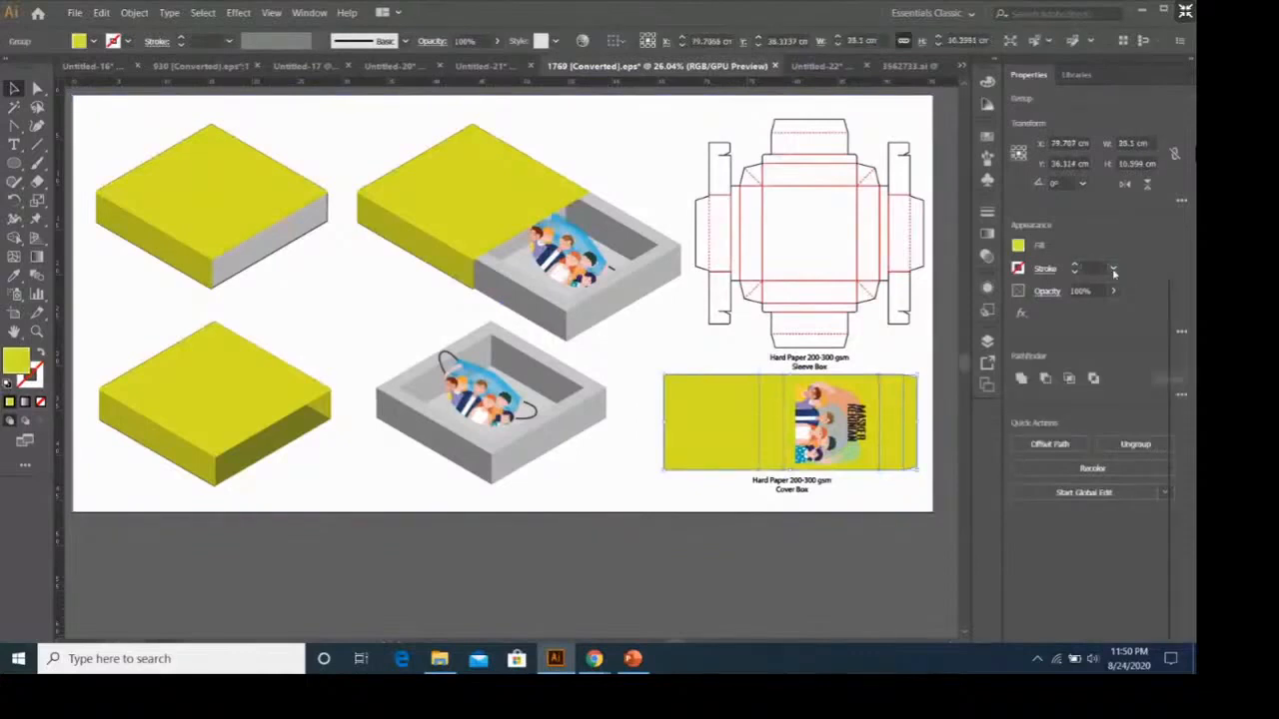
click(1112, 269)
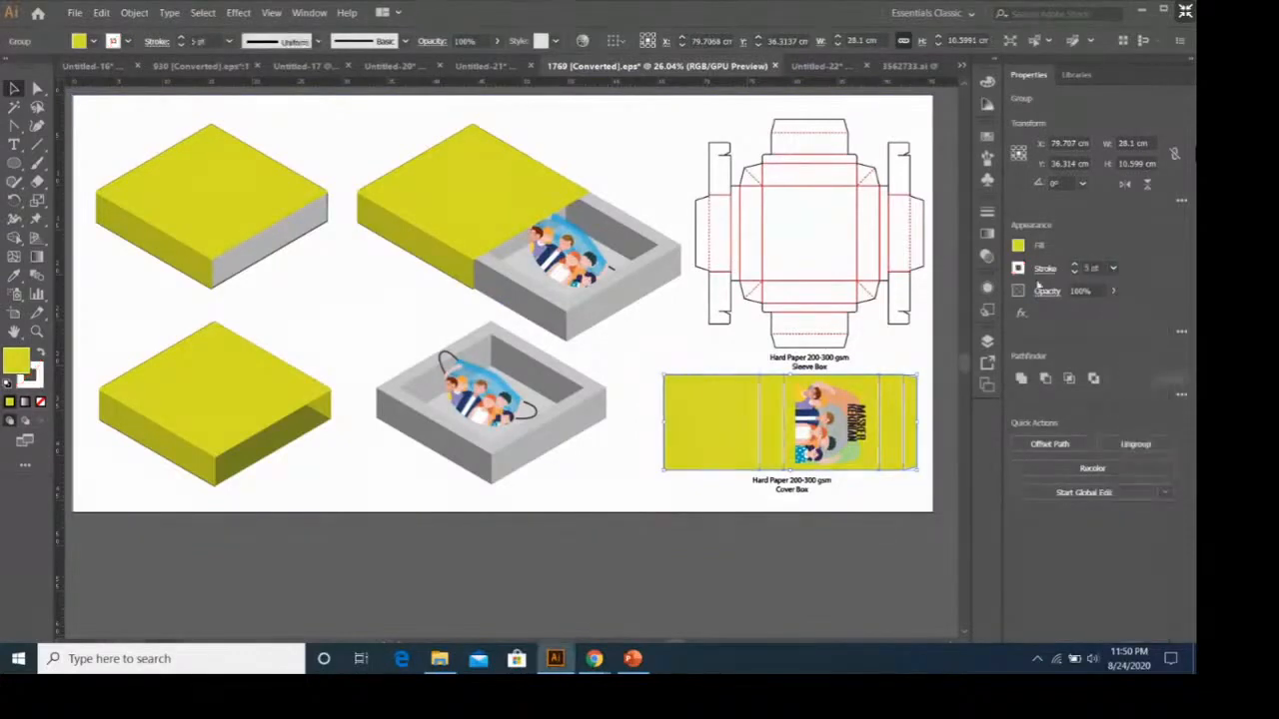
click(924, 355)
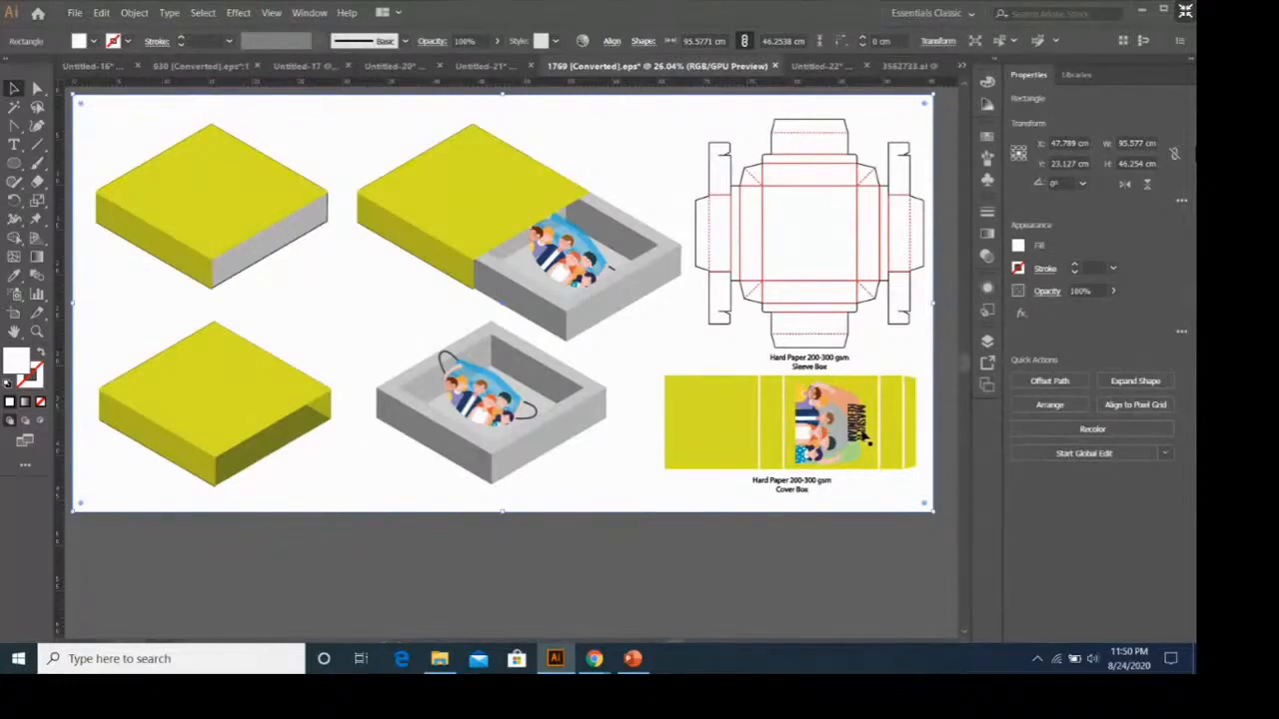
click(740, 436)
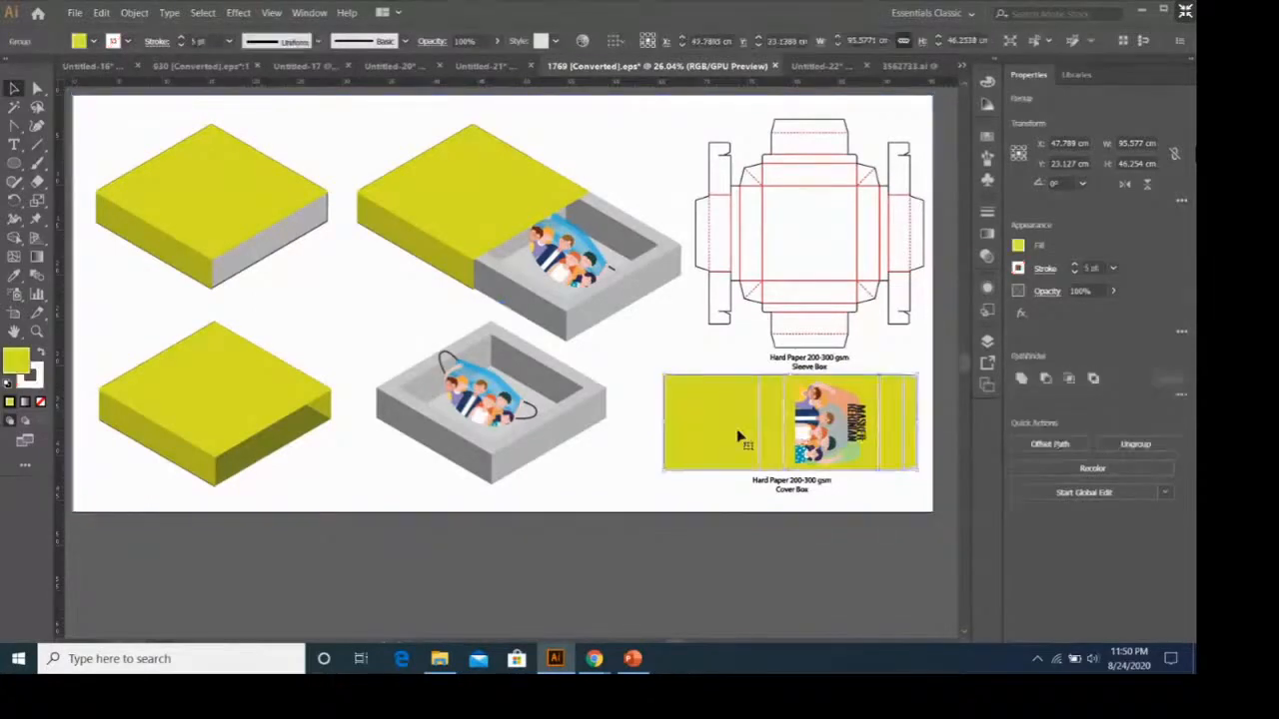
click(813, 423)
click(734, 417)
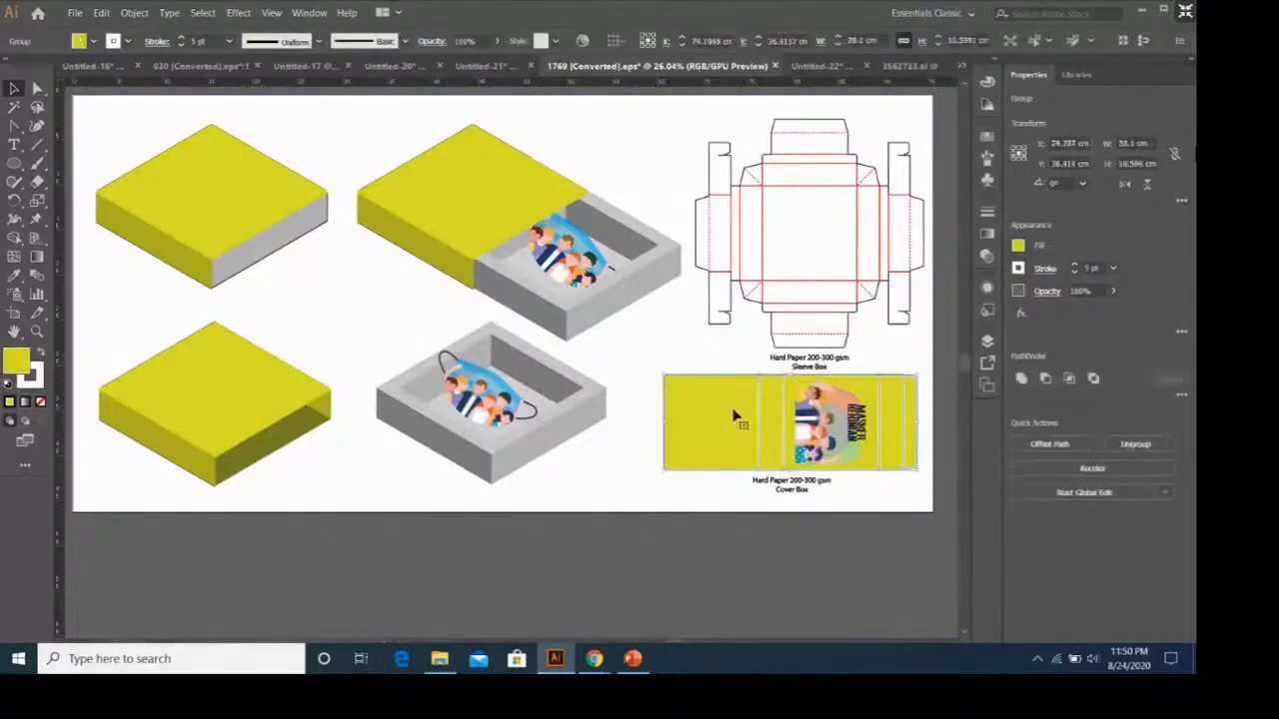
click(628, 361)
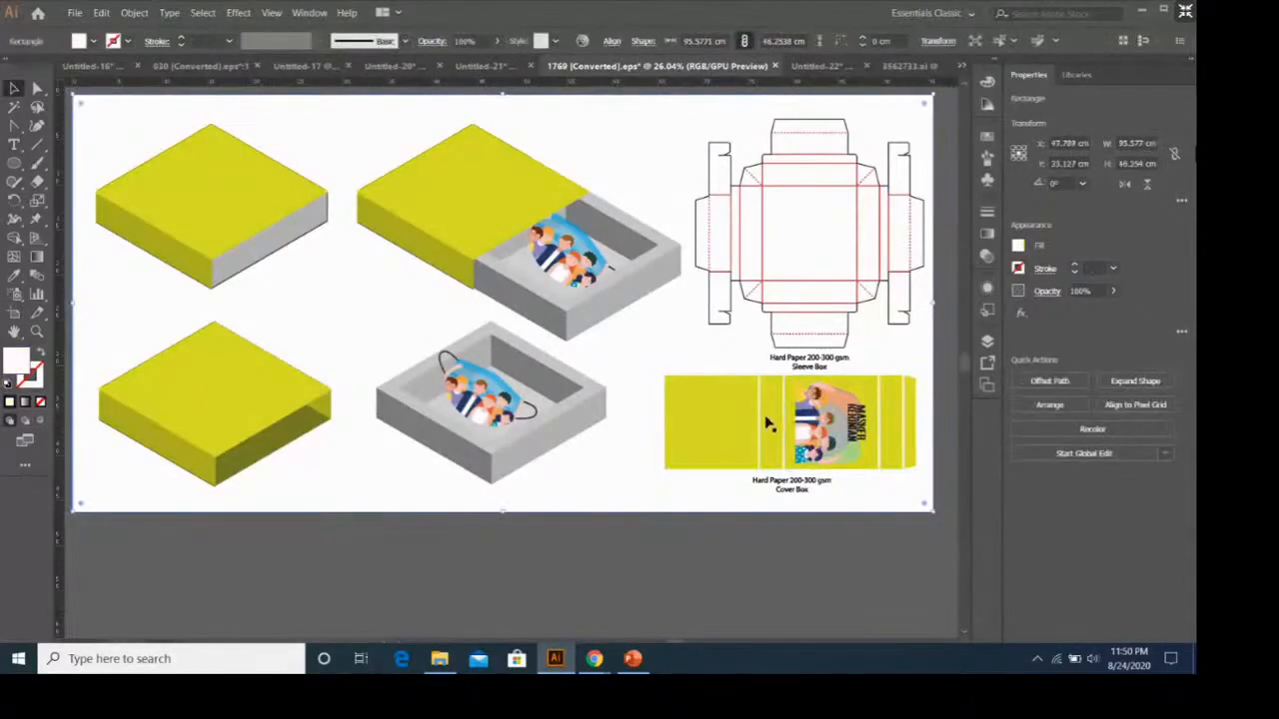
Paste a copy of the dieline's MASKER KEKINIAN artwork onto the half-open box's lid, rotated to follow the lid's isometric angle.
click(810, 426)
key(ctrl+c)
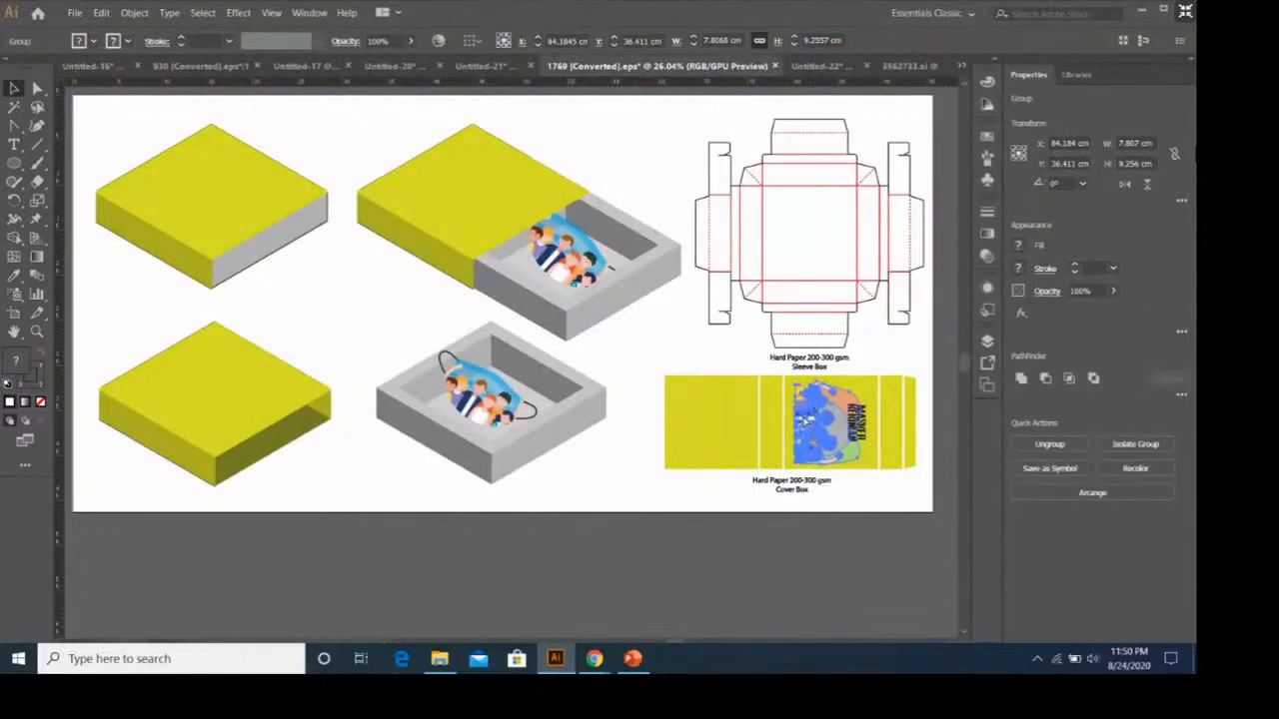
key(ctrl+v)
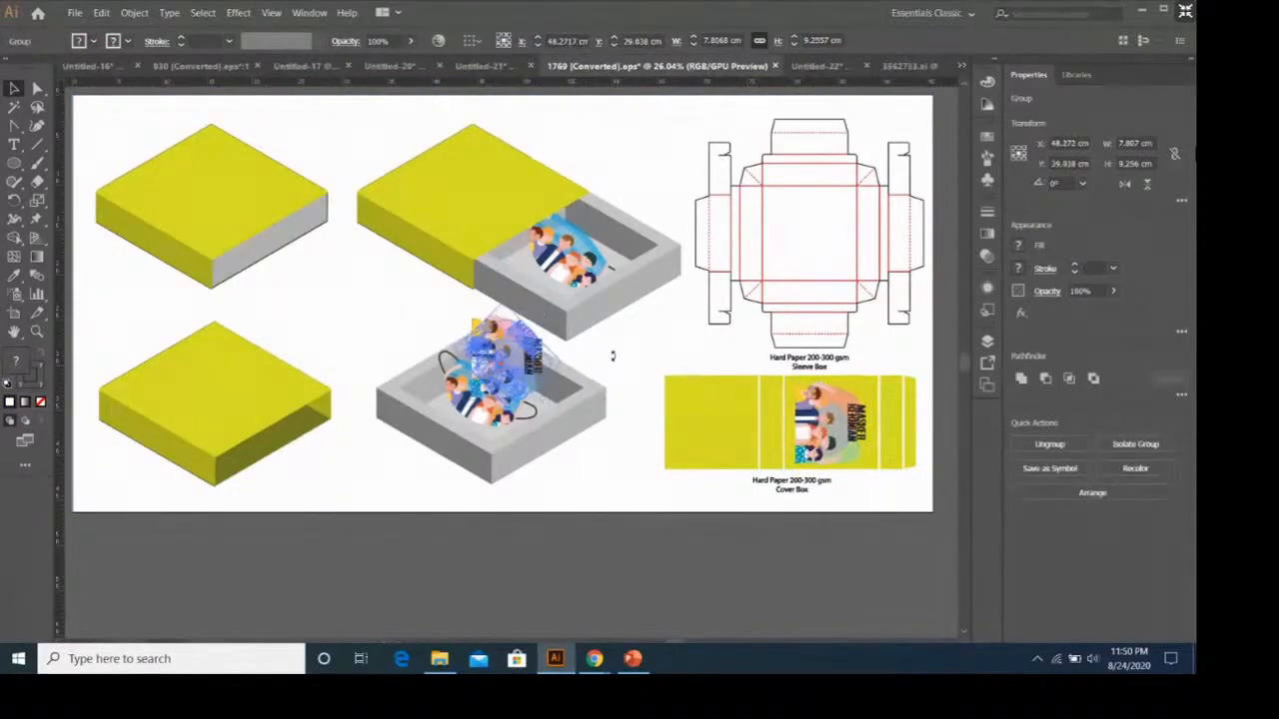
drag(506, 374, 471, 208)
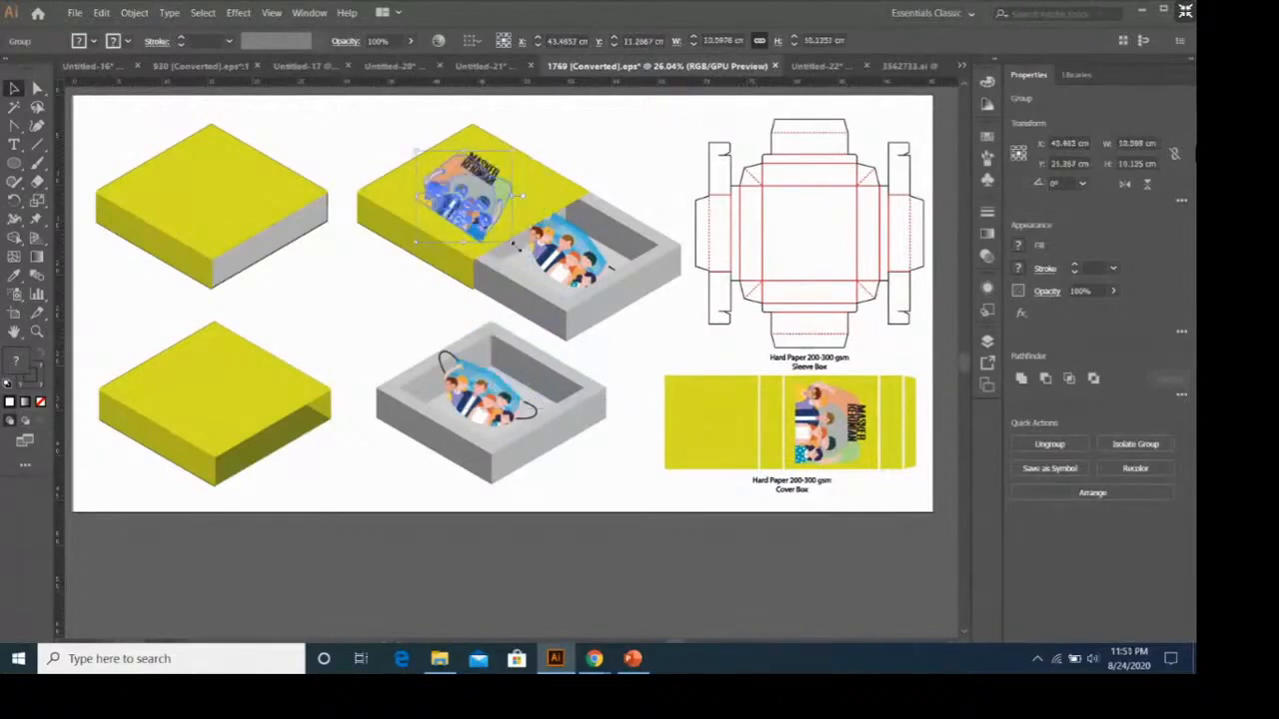
click(499, 313)
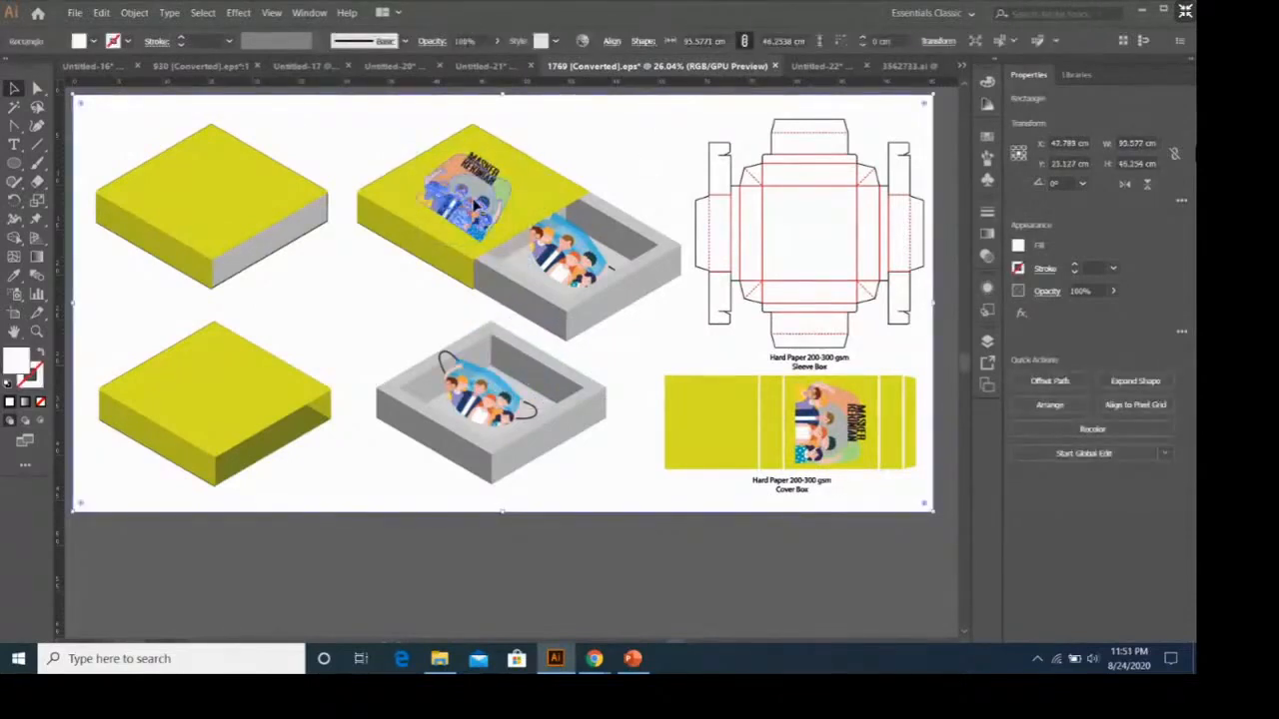
Duplicate the rotated artwork from the half-open box onto the lids of the upper and lower closed boxes.
drag(477, 204, 186, 198)
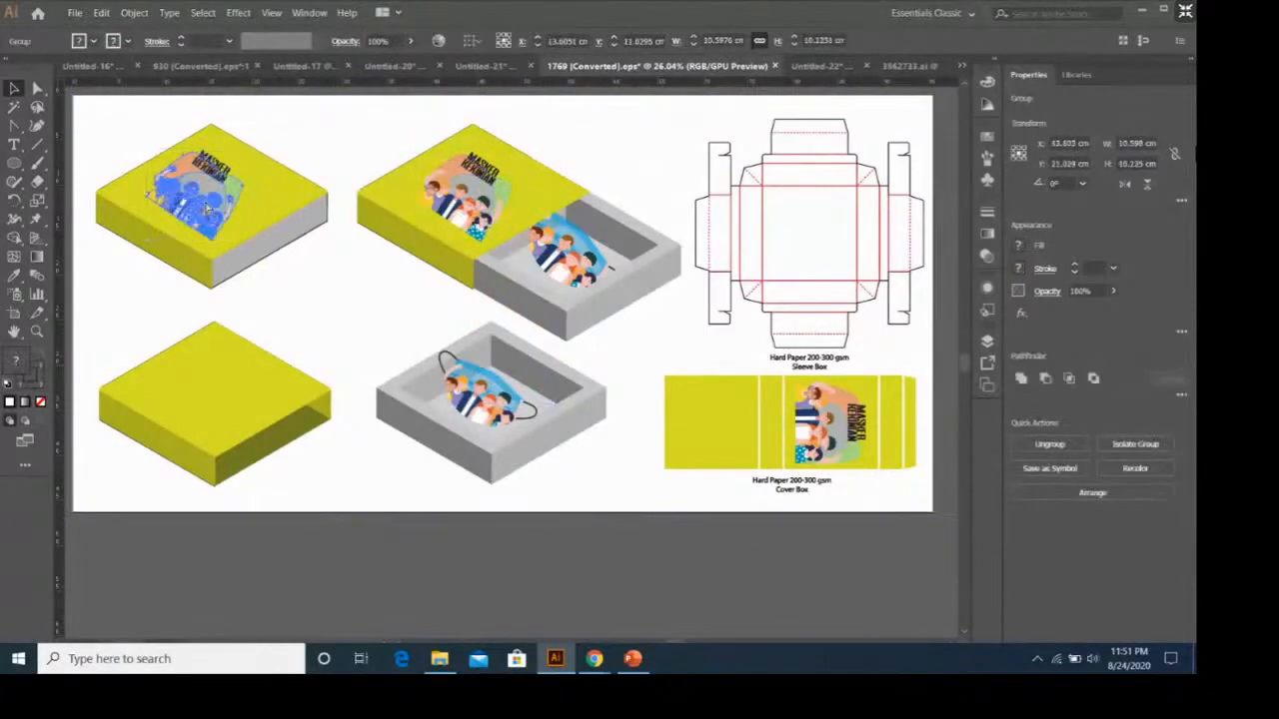
click(443, 345)
drag(443, 344, 205, 374)
click(367, 343)
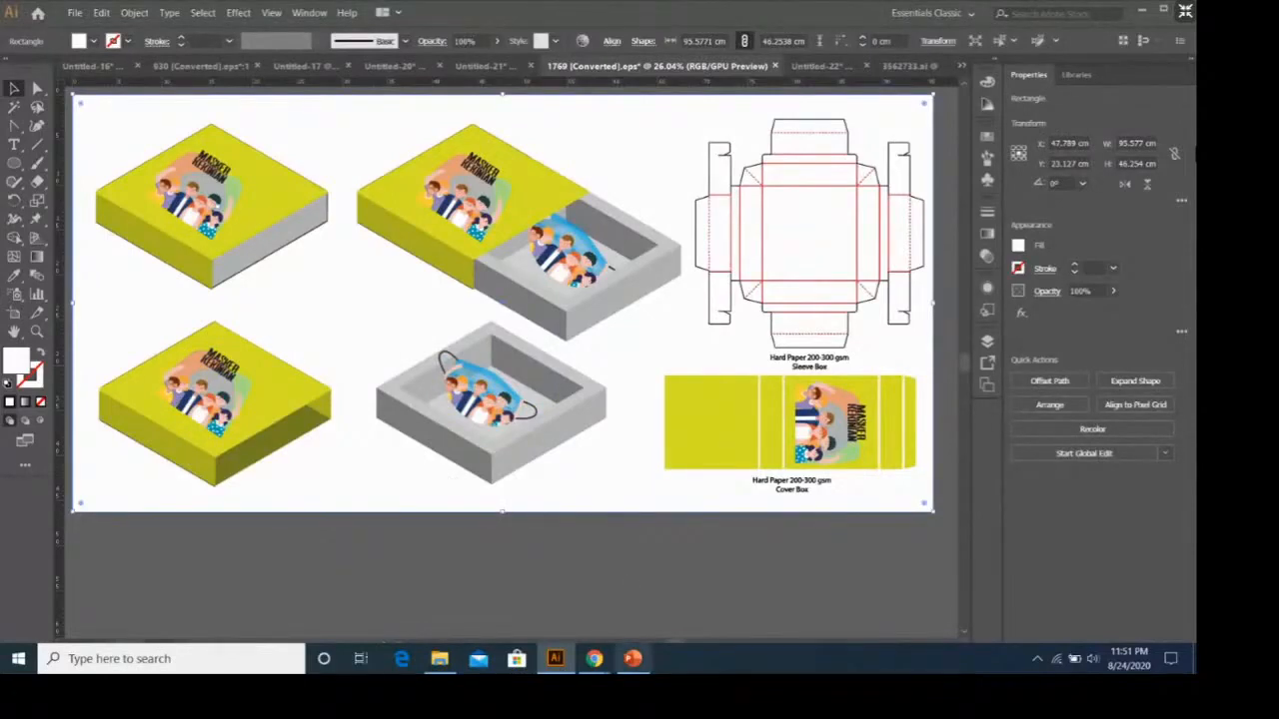
Switch to the Product Packaging dengan Adobe Illustrator presentation in PowerPoint and review the box mockup slides through slide 25.
click(633, 658)
click(112, 421)
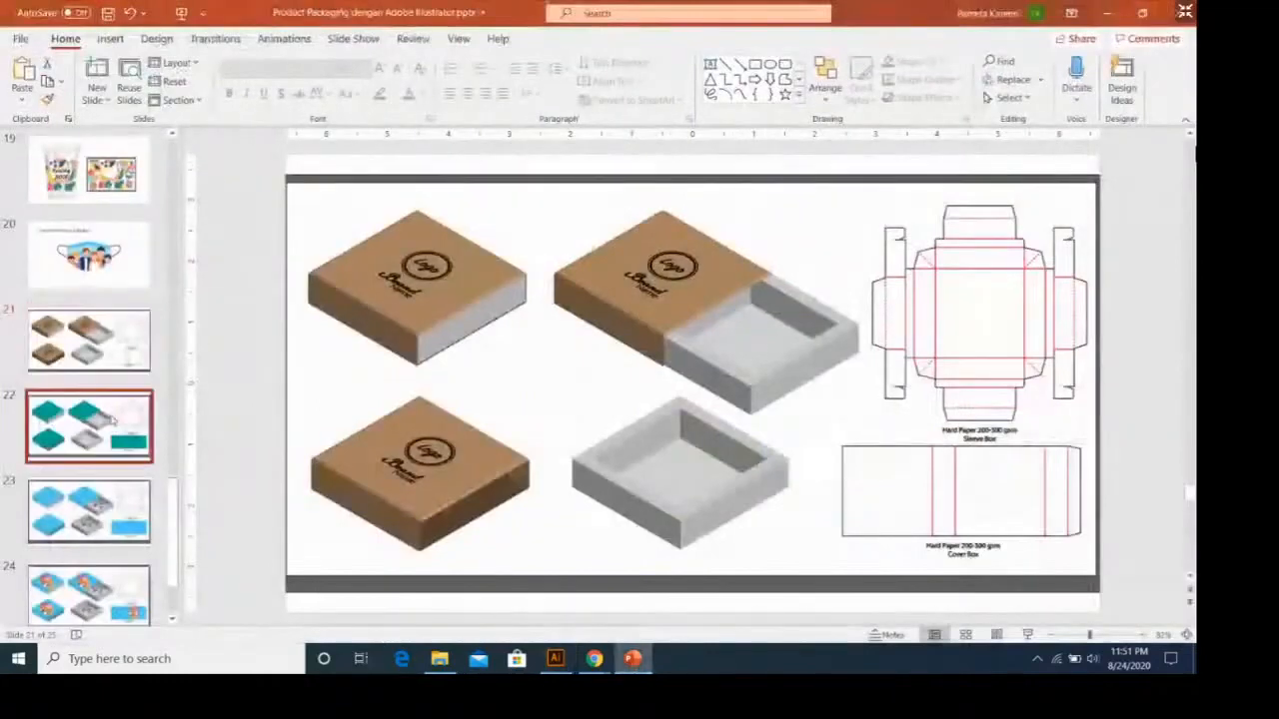
scroll(113, 422, down, 1)
click(105, 431)
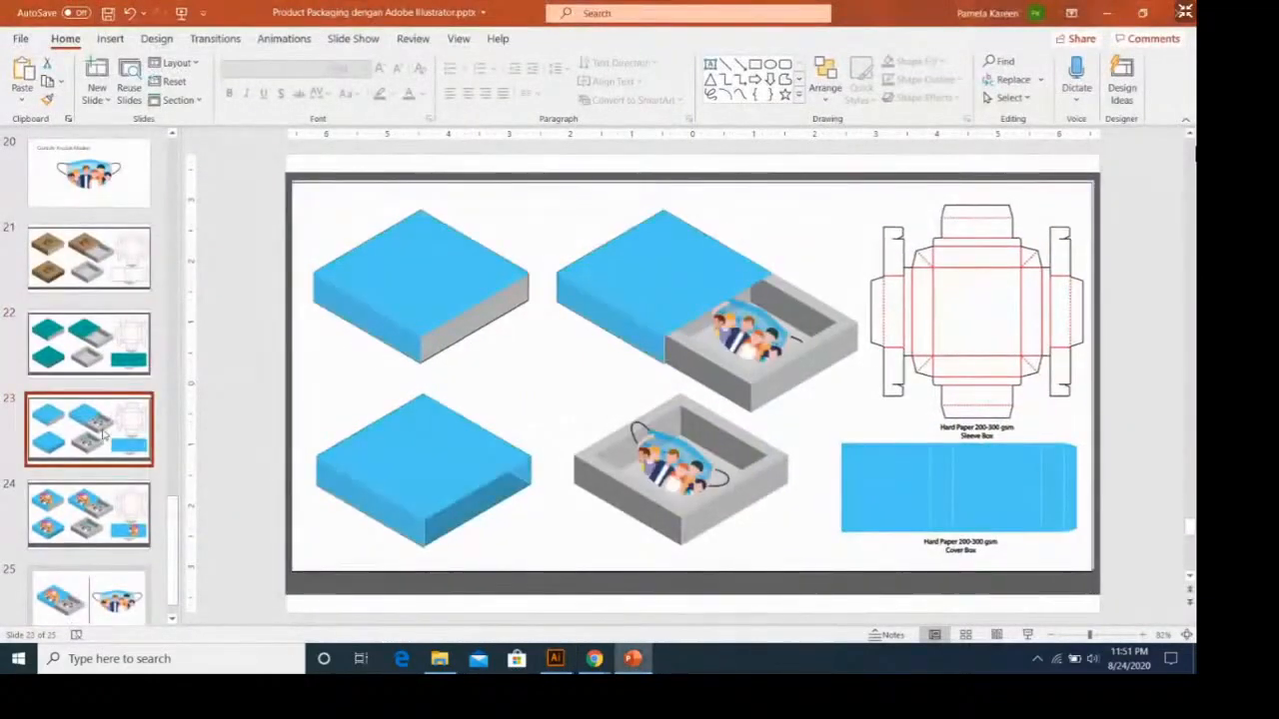
click(44, 505)
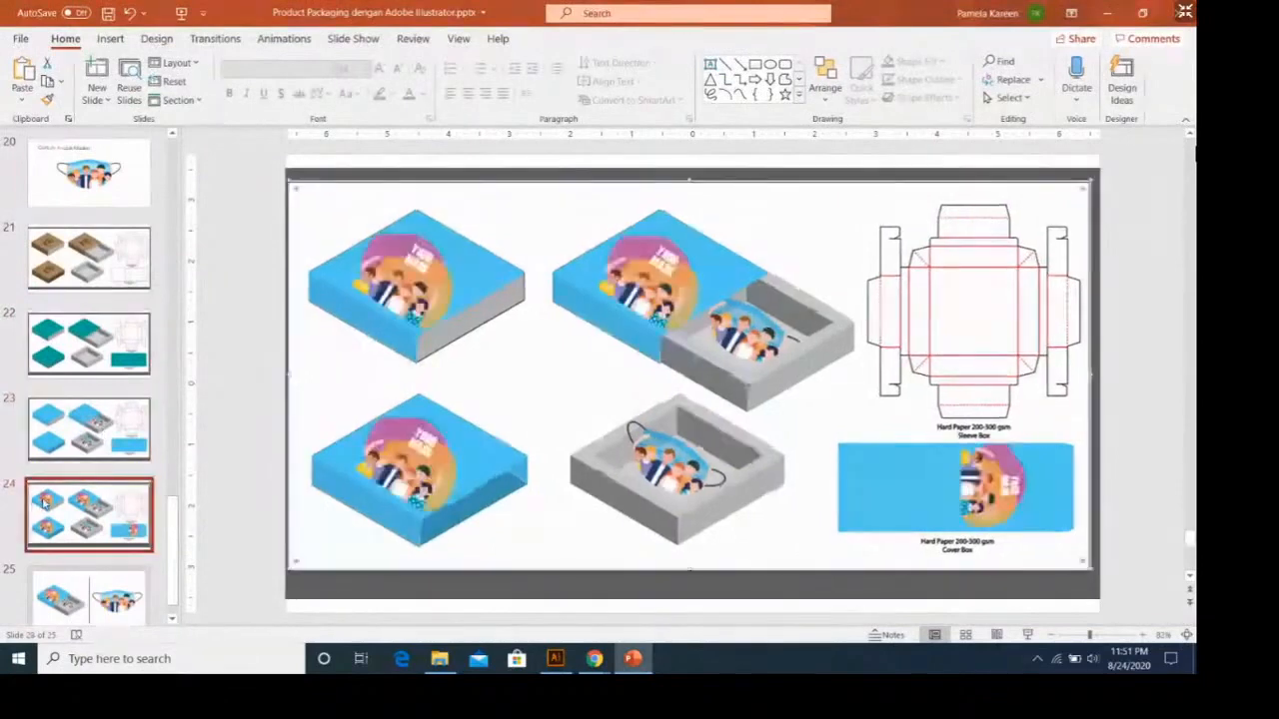
scroll(89, 479, down, 1)
click(415, 387)
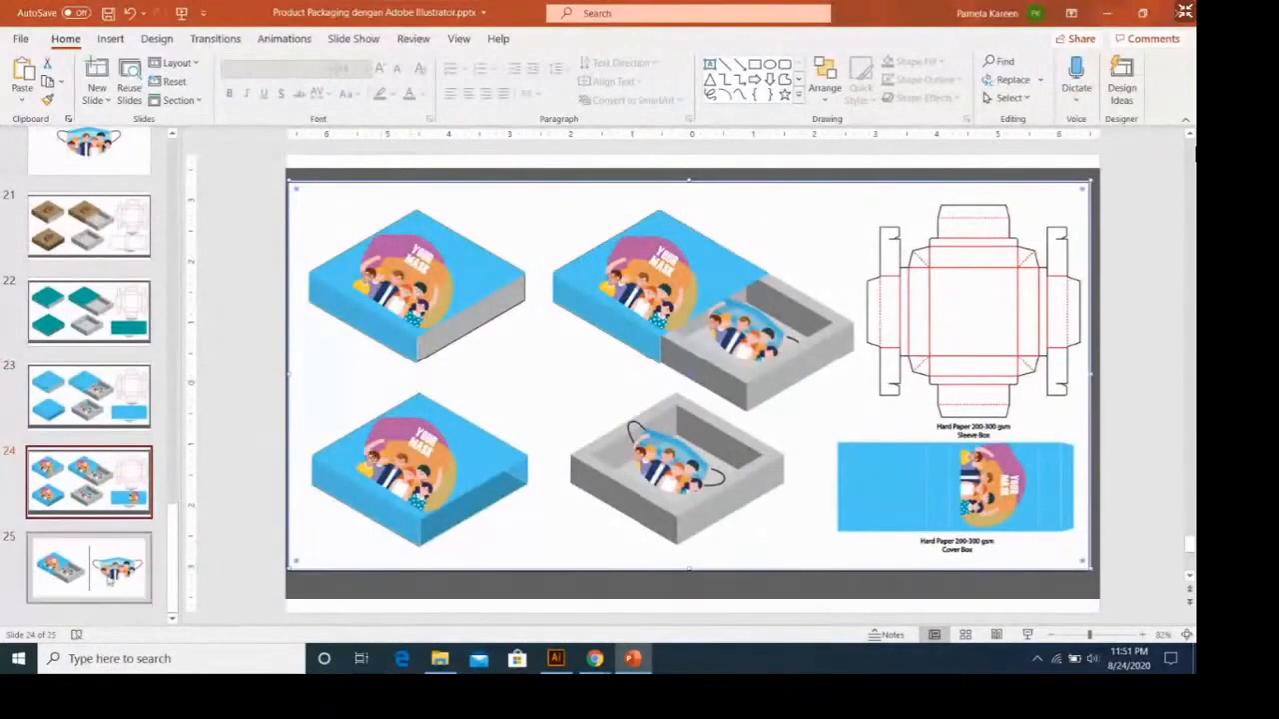
click(110, 579)
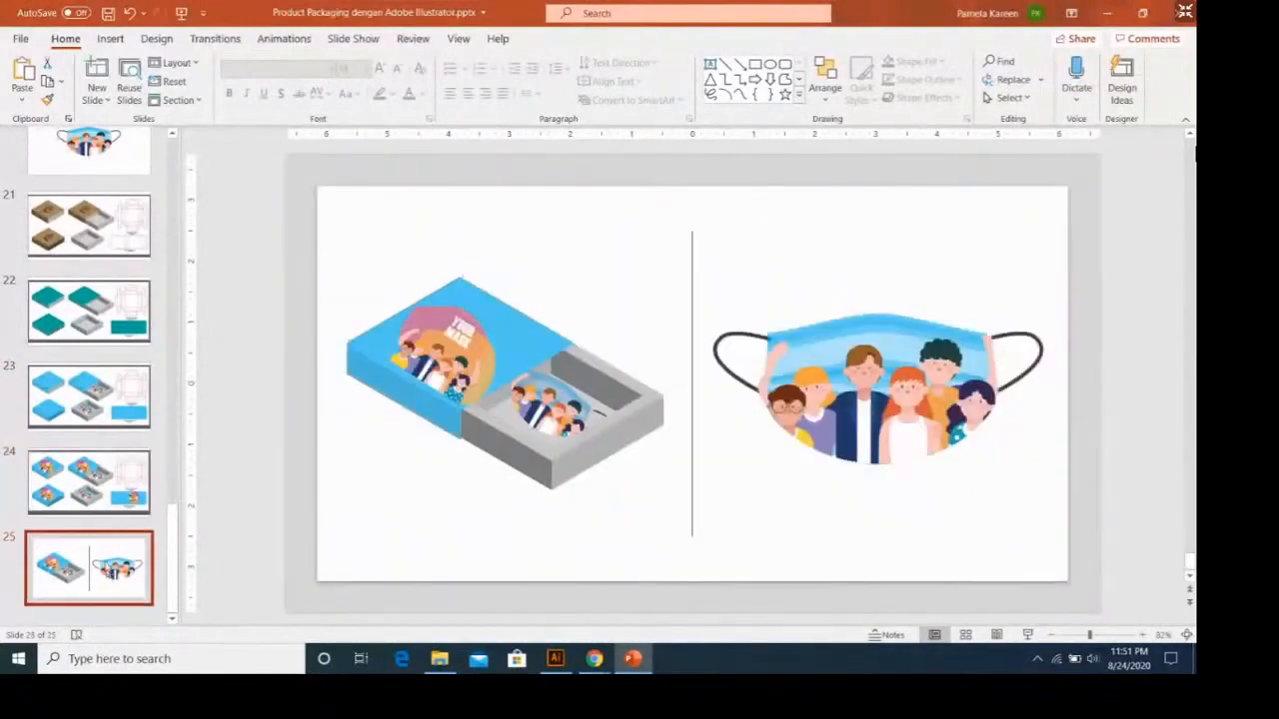